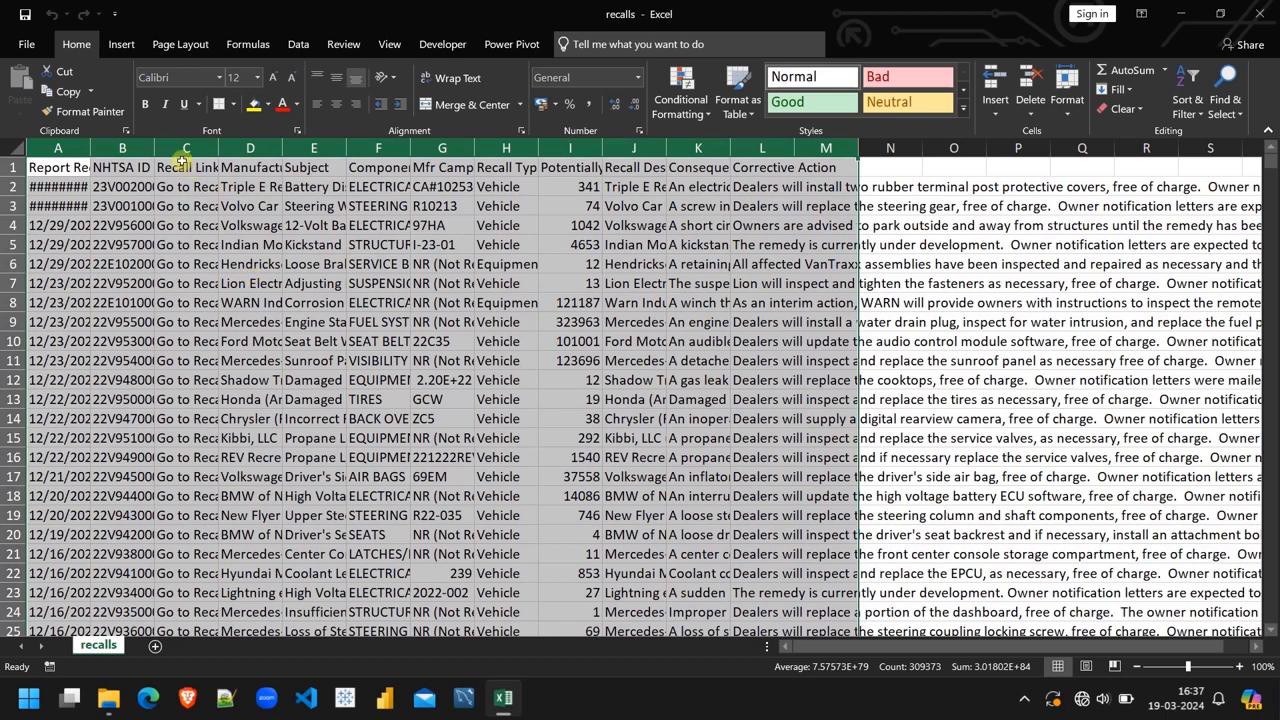
Fit the column widths of the recalls sheet to their contents and examine the fields from Report Received Date to Consequence Summary
{"action": "double_click", "coordinate": [154, 148]}
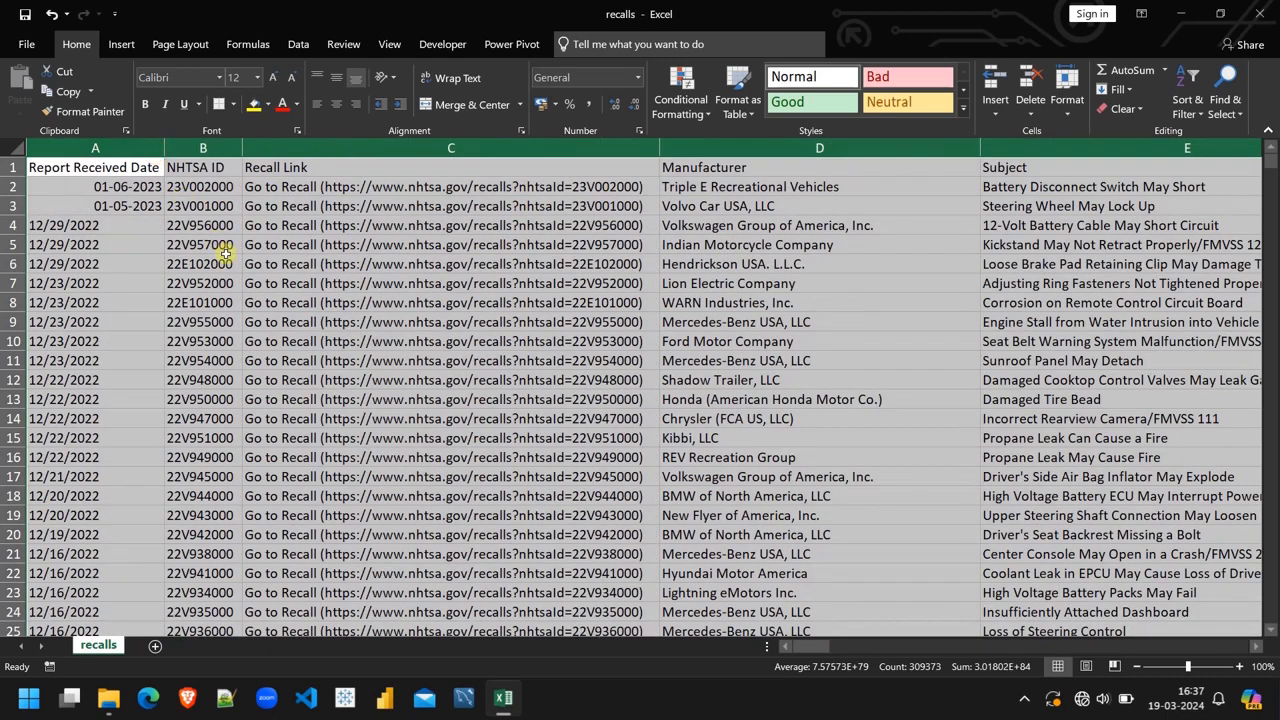
{"action": "left_click", "coordinate": [217, 170]}
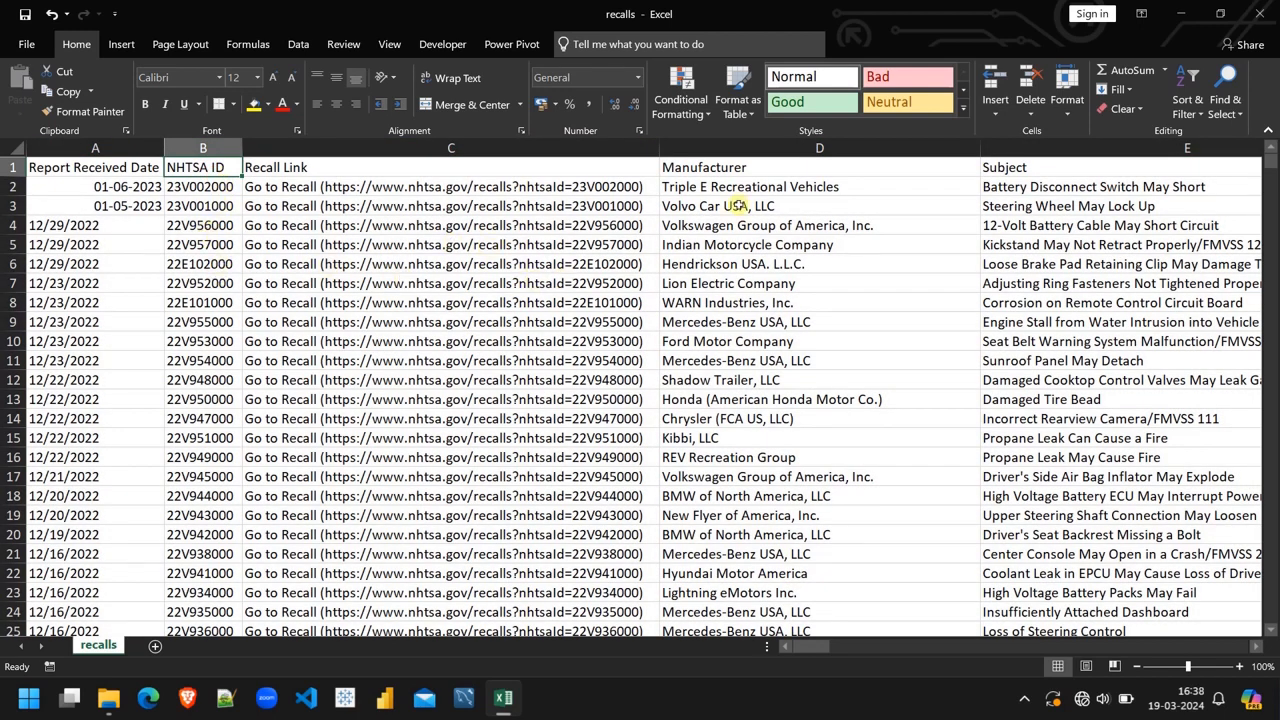
{"action": "scroll", "coordinate": [815, 250], "scroll_direction": "right", "scroll_amount": 3}
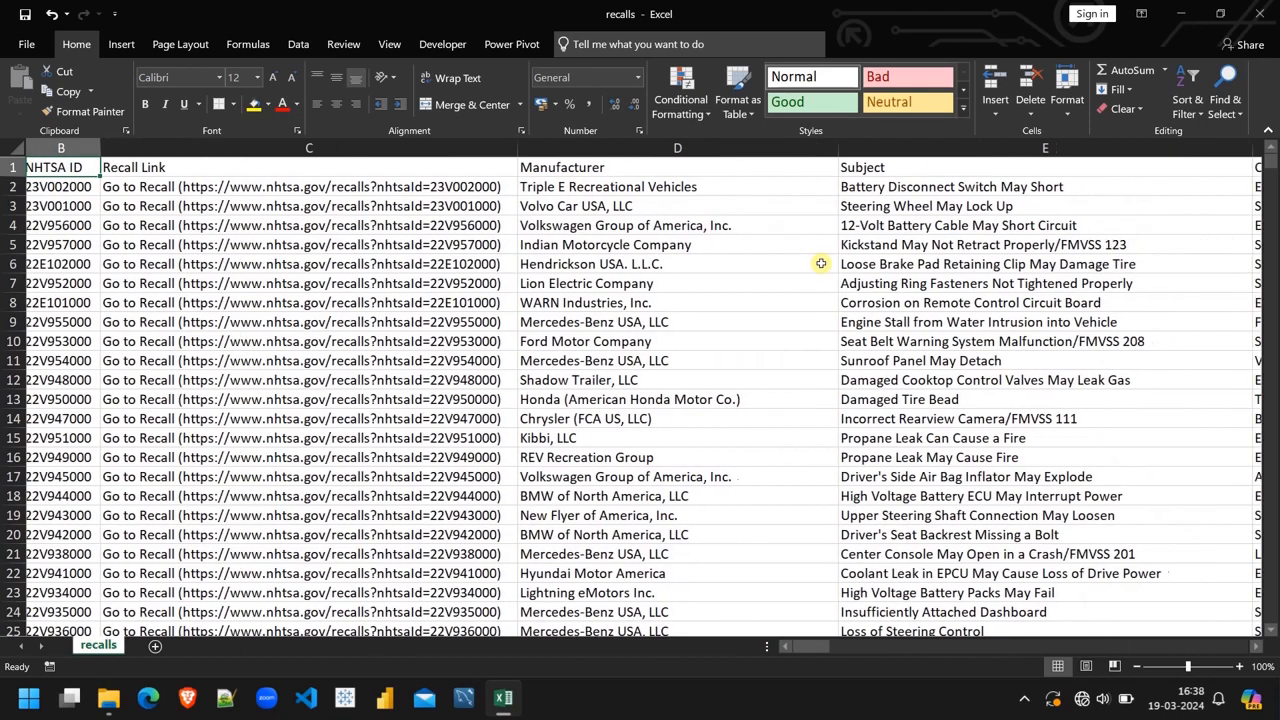
{"action": "scroll", "coordinate": [820, 263], "scroll_direction": "right", "scroll_amount": 3}
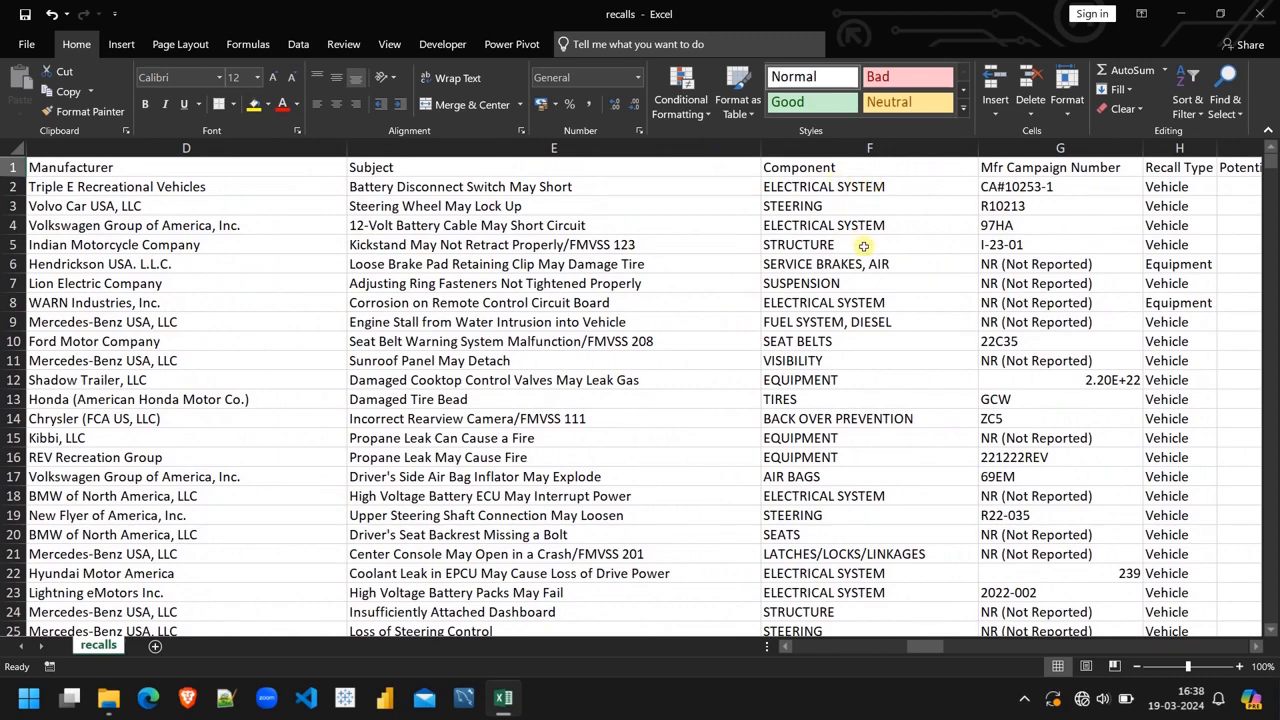
{"action": "scroll", "coordinate": [863, 246], "scroll_direction": "right", "scroll_amount": 3}
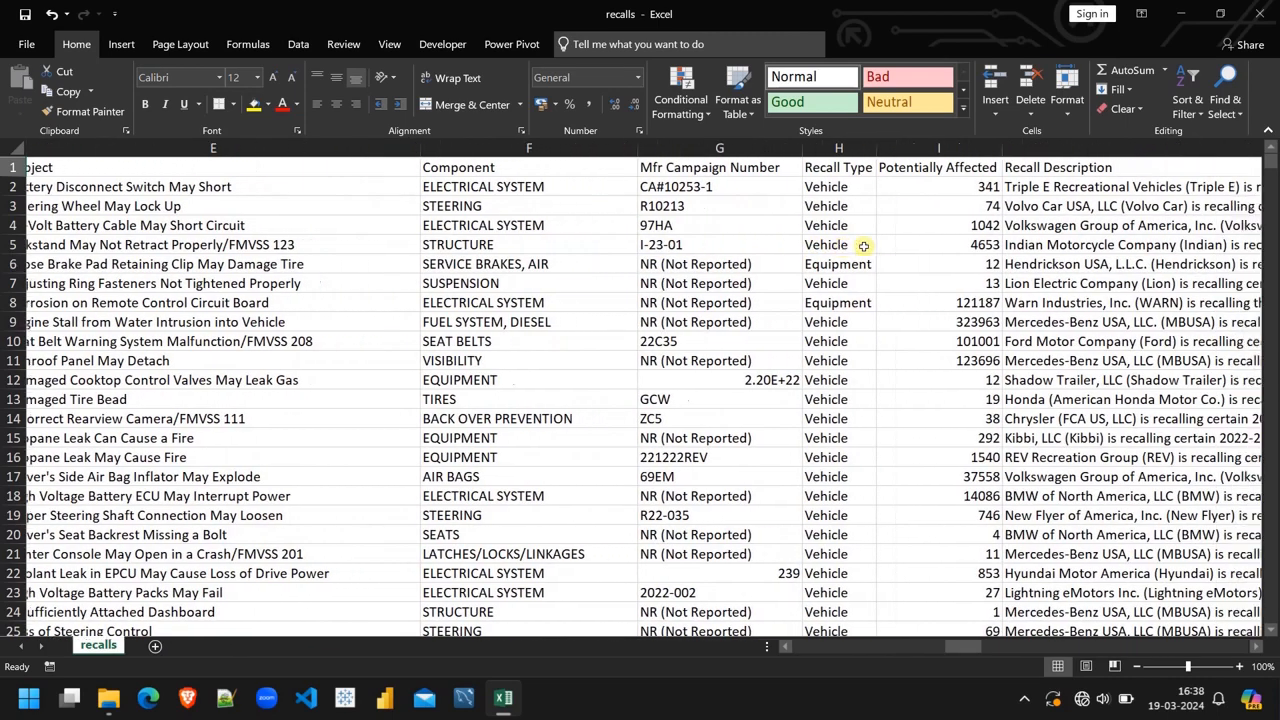
{"action": "scroll", "coordinate": [863, 246], "scroll_direction": "right", "scroll_amount": 1}
{"action": "scroll", "coordinate": [863, 246], "scroll_direction": "left", "scroll_amount": 1}
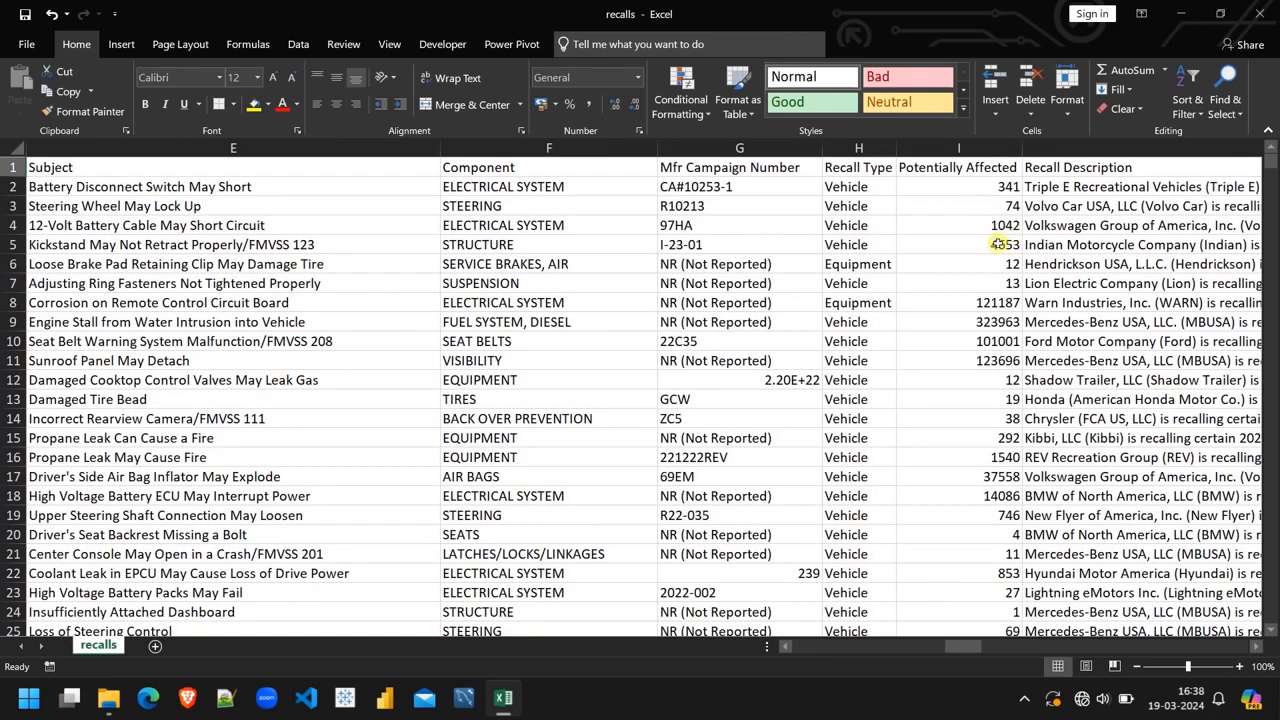
{"action": "scroll", "coordinate": [990, 238], "scroll_direction": "right", "scroll_amount": 4}
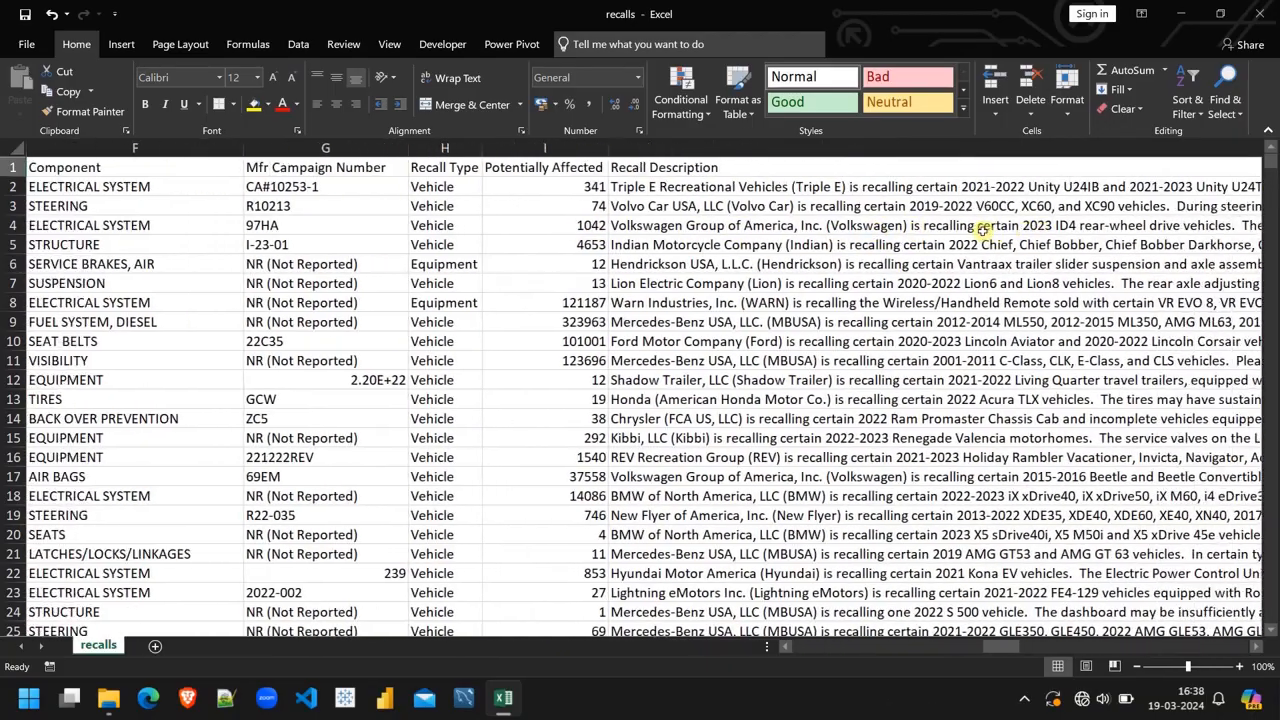
{"action": "scroll", "coordinate": [985, 230], "scroll_direction": "right", "scroll_amount": 10}
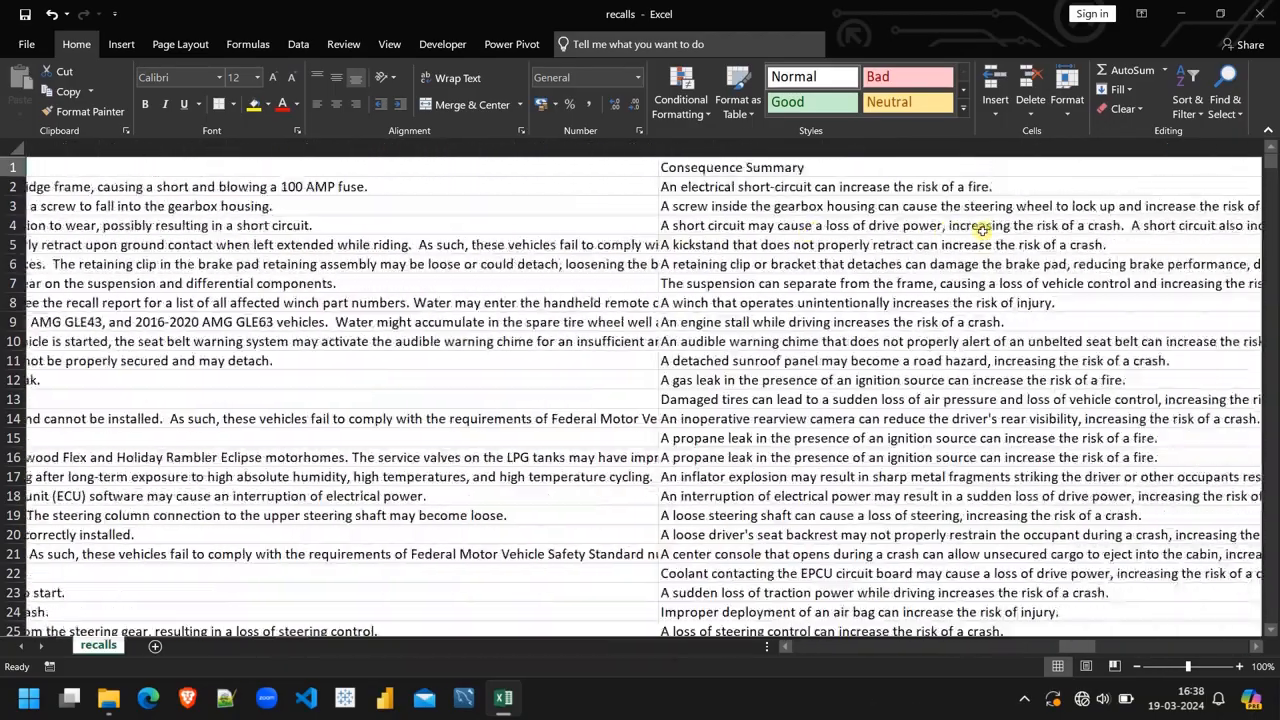
{"action": "scroll", "coordinate": [983, 230], "scroll_direction": "right", "scroll_amount": 6}
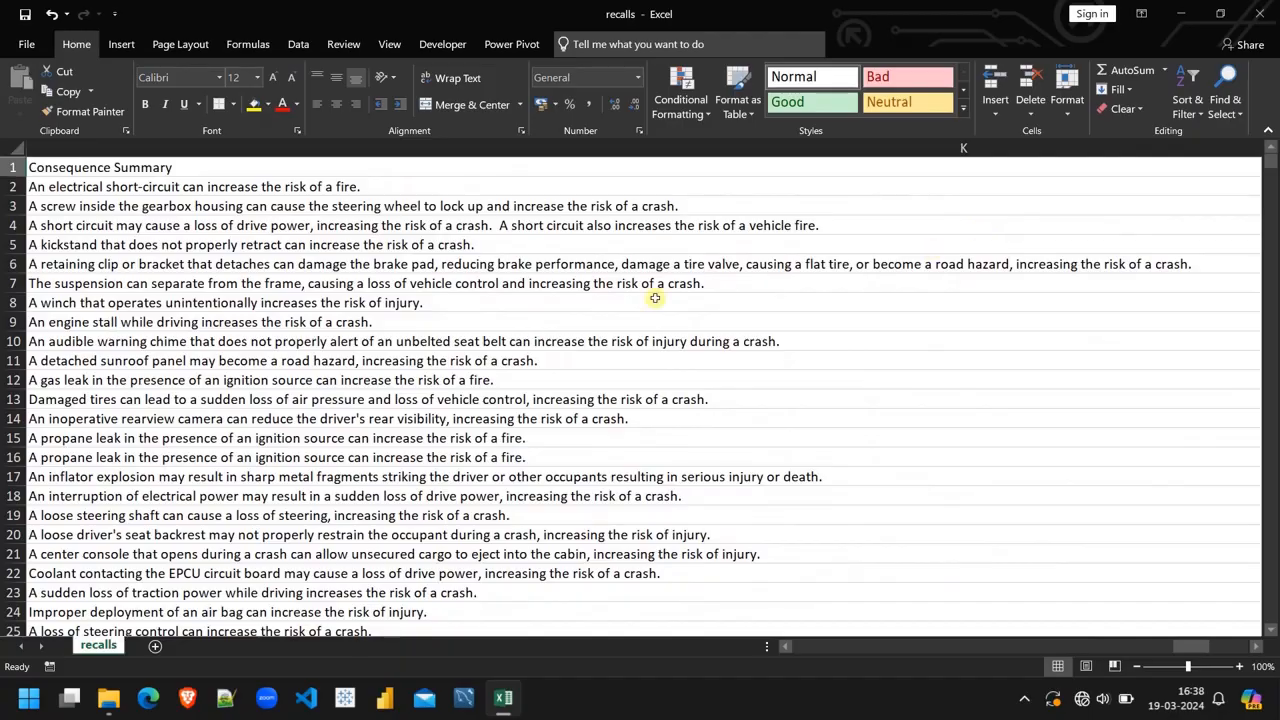
{"action": "scroll", "coordinate": [549, 319], "scroll_direction": "left", "scroll_amount": 20}
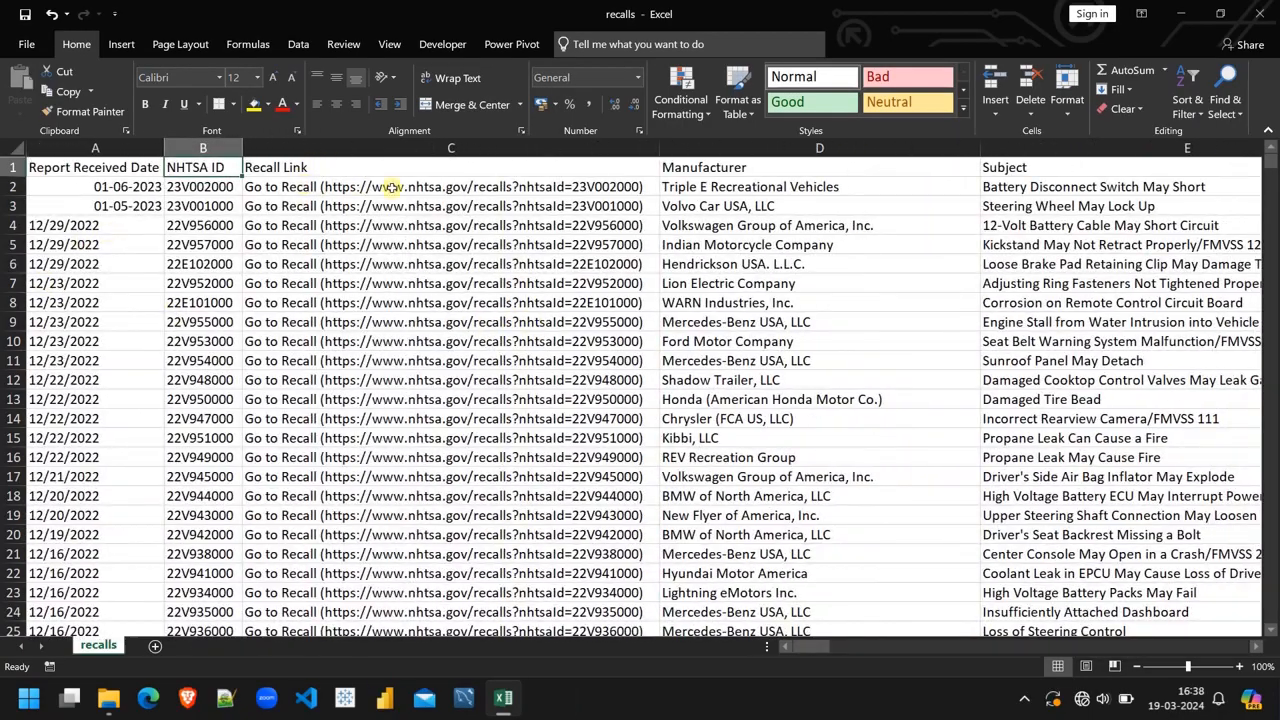
{"action": "scroll", "coordinate": [997, 341], "scroll_direction": "right", "scroll_amount": 5}
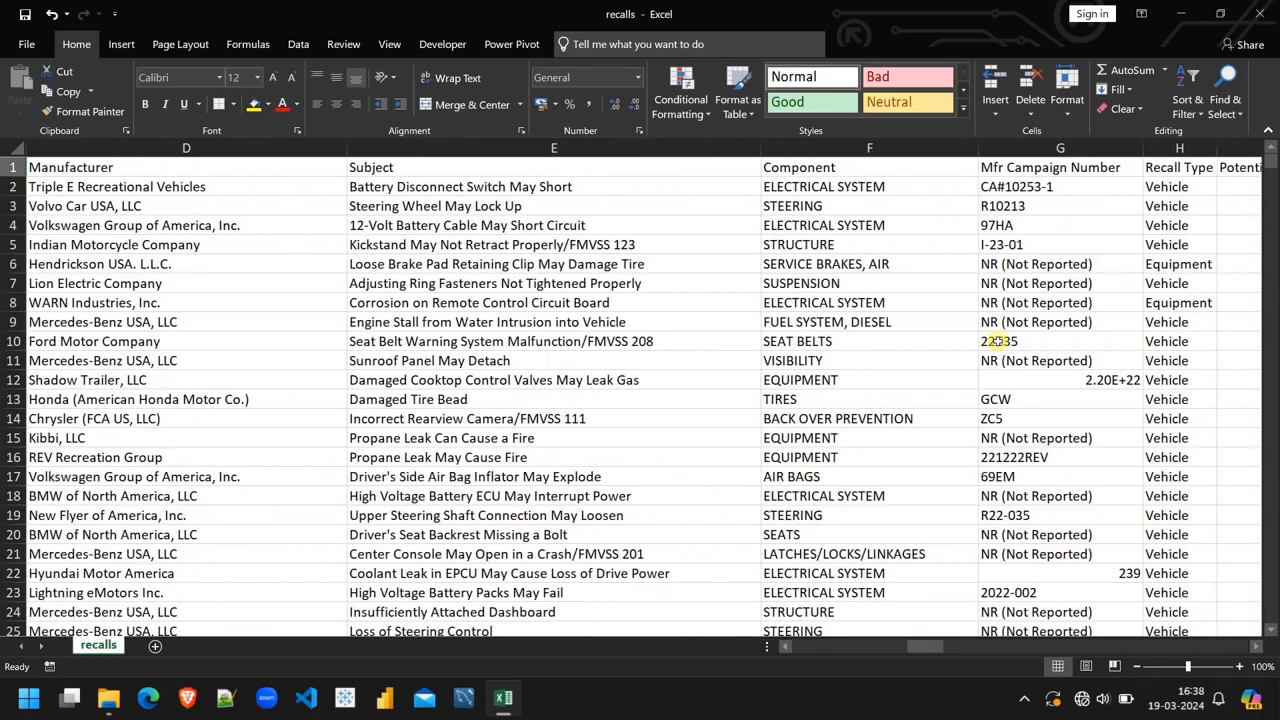
{"action": "scroll", "coordinate": [997, 341], "scroll_direction": "left", "scroll_amount": 2}
{"action": "scroll", "coordinate": [1053, 325], "scroll_direction": "right", "scroll_amount": 4}
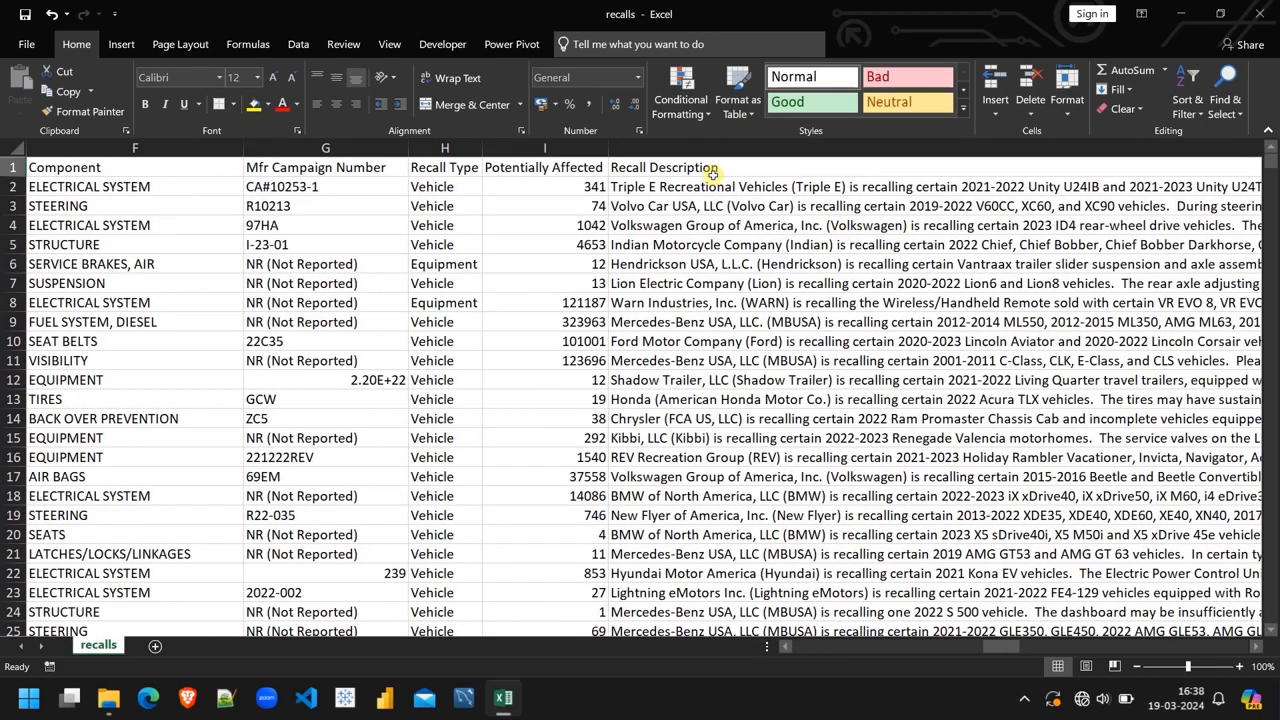
{"action": "scroll", "coordinate": [940, 348], "scroll_direction": "right", "scroll_amount": 10}
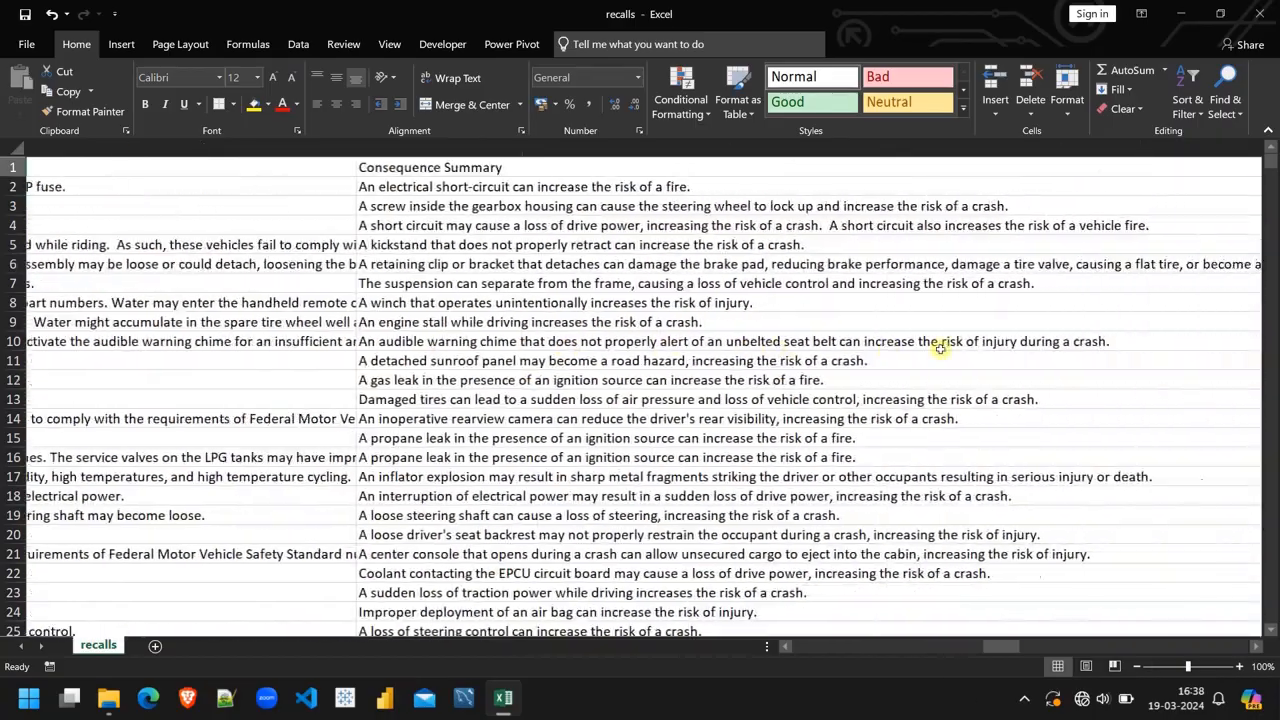
{"action": "scroll", "coordinate": [940, 348], "scroll_direction": "right", "scroll_amount": 4}
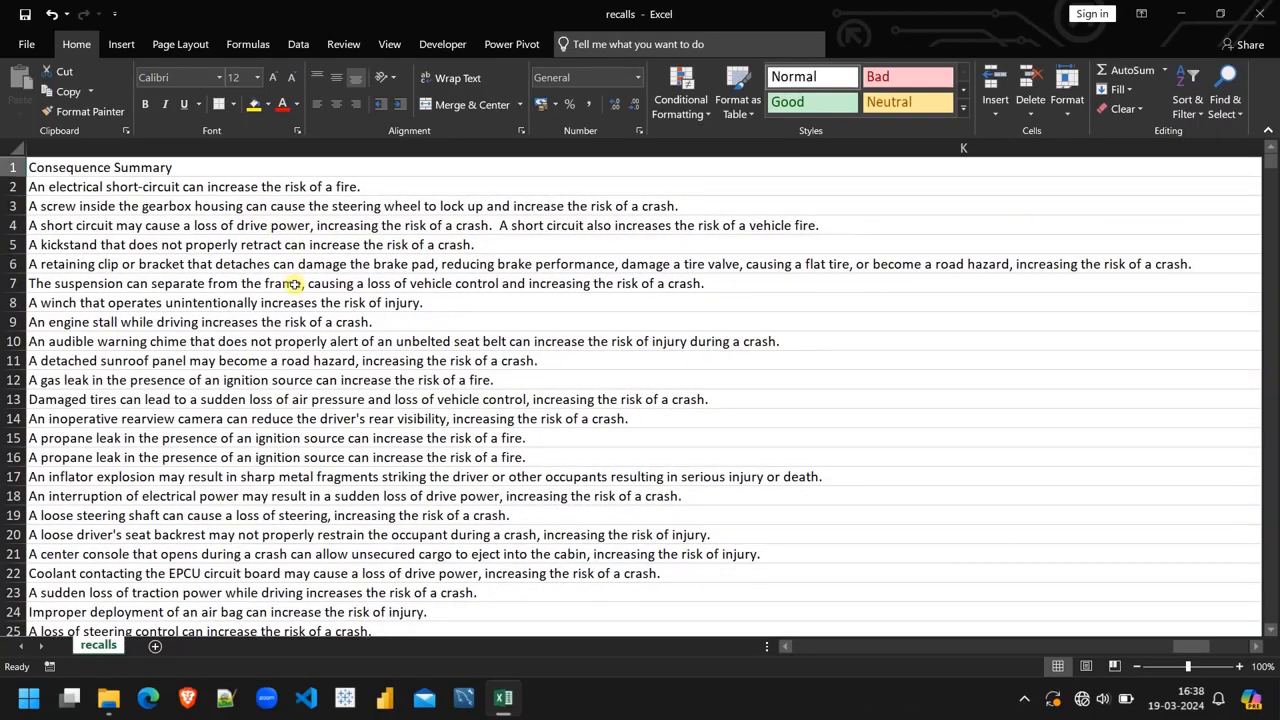
{"action": "scroll", "coordinate": [293, 283], "scroll_direction": "left", "scroll_amount": 16}
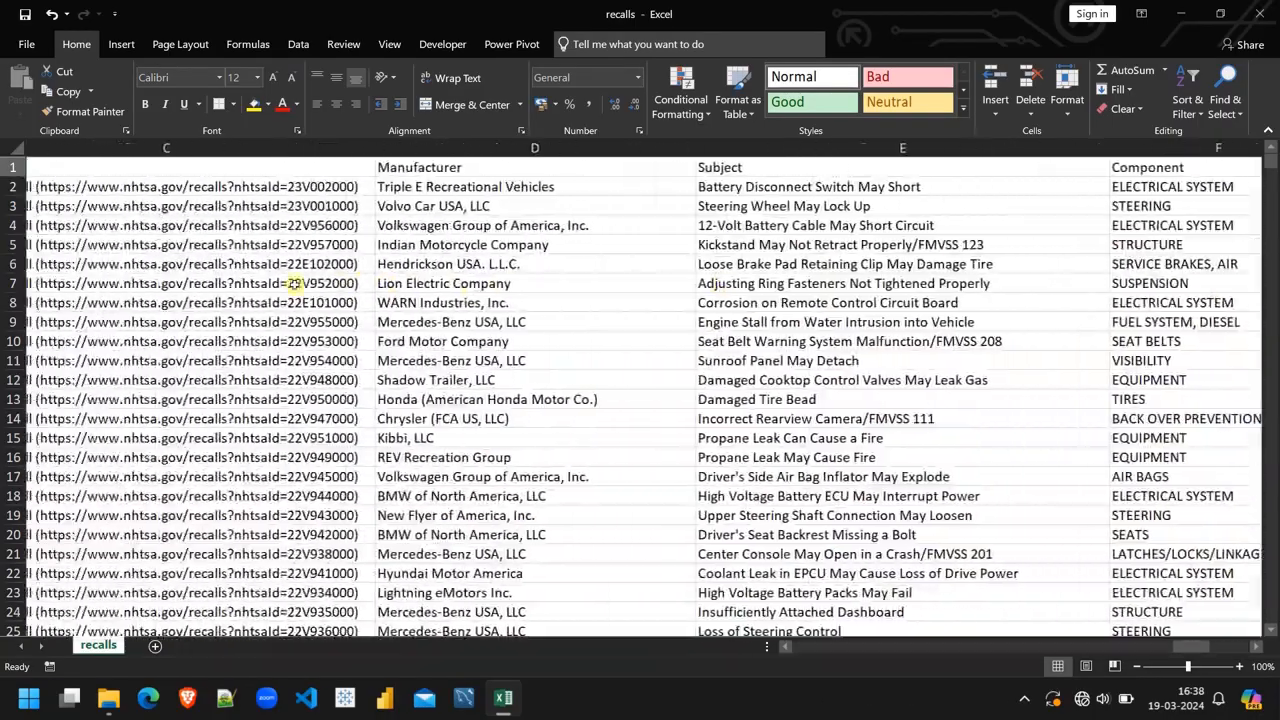
{"action": "scroll", "coordinate": [293, 283], "scroll_direction": "left", "scroll_amount": 4}
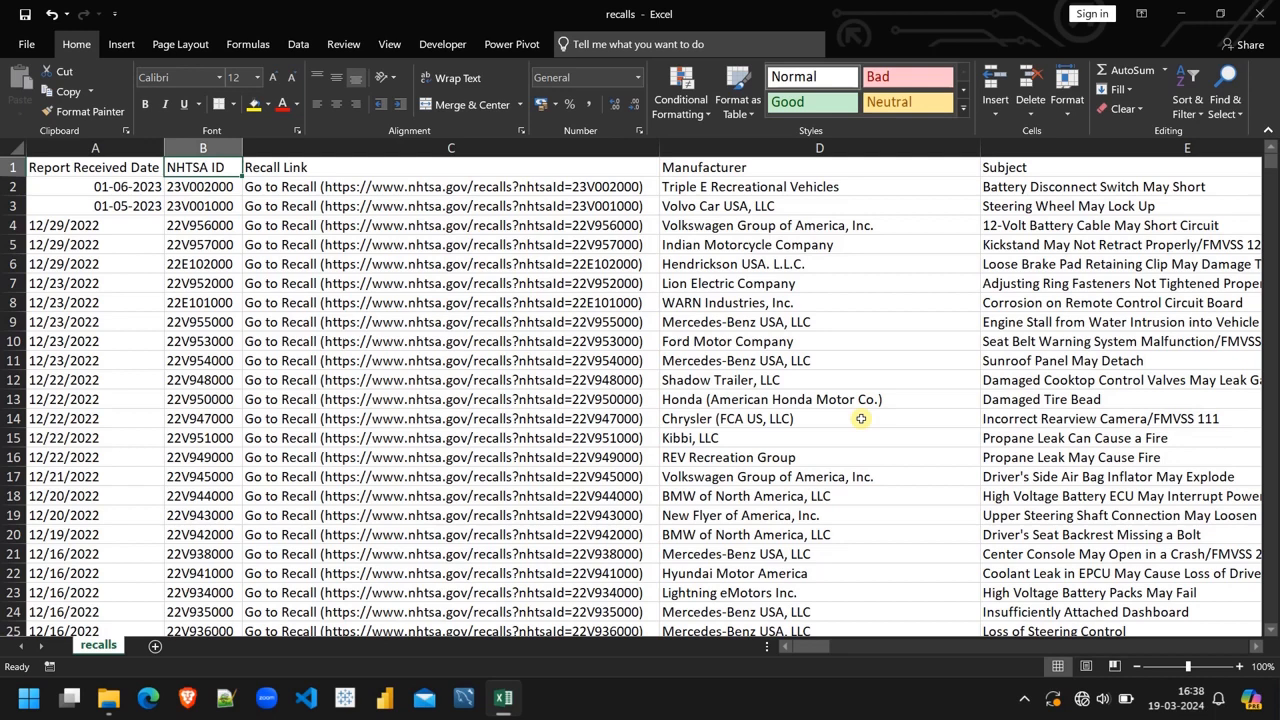
Close the recalls workbook, relaunch Excel and create a new blank workbook
{"action": "left_click", "coordinate": [1262, 14]}
{"action": "key", "text": "super"}
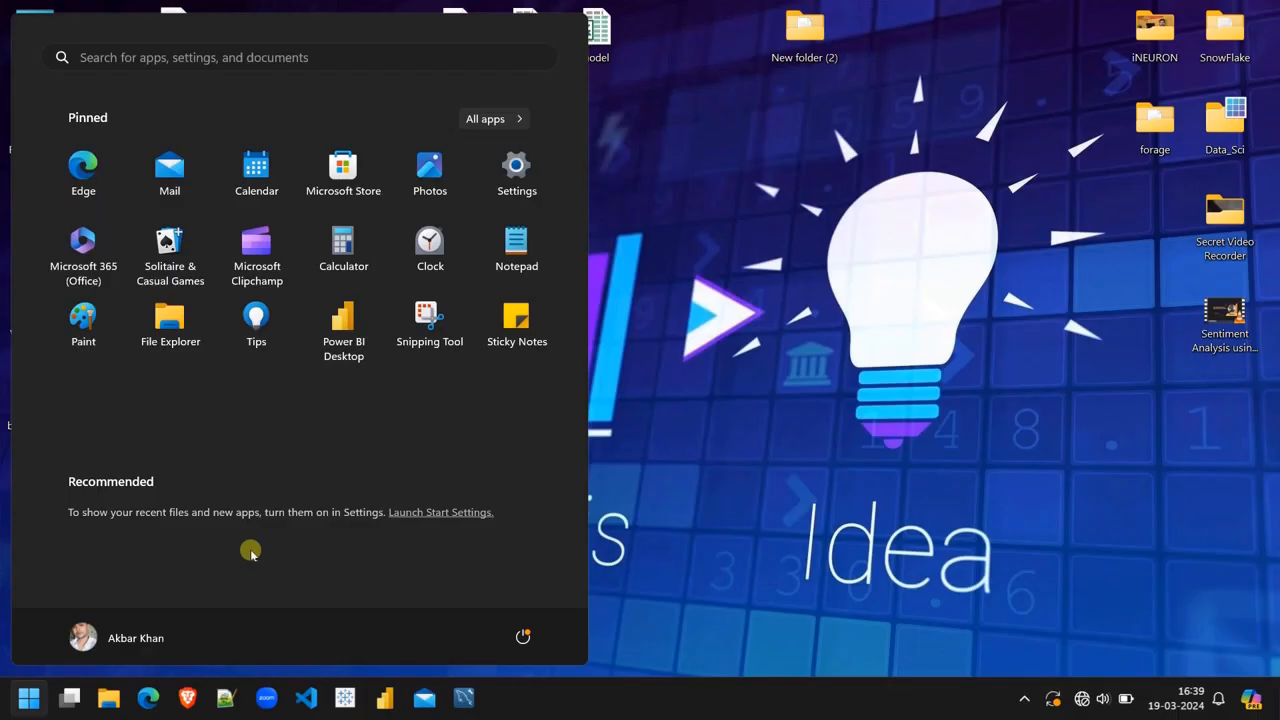
{"action": "type", "text": "excel"}
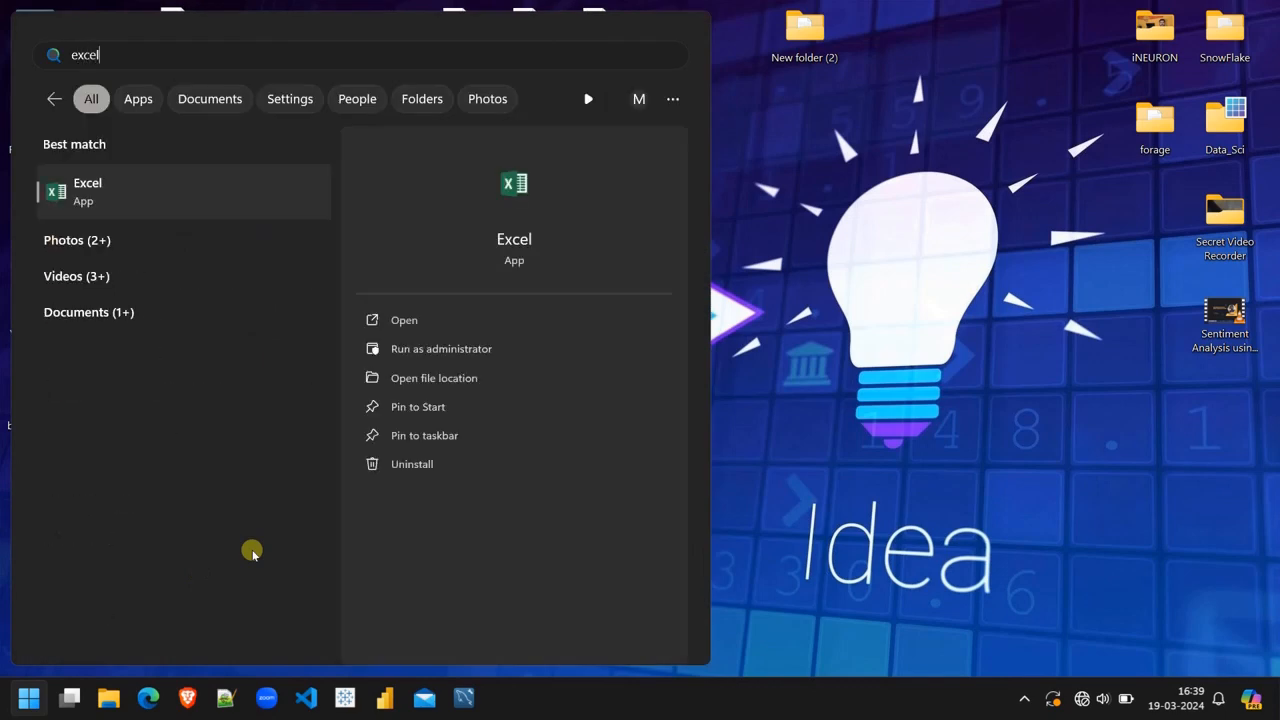
{"action": "left_click", "coordinate": [405, 320]}
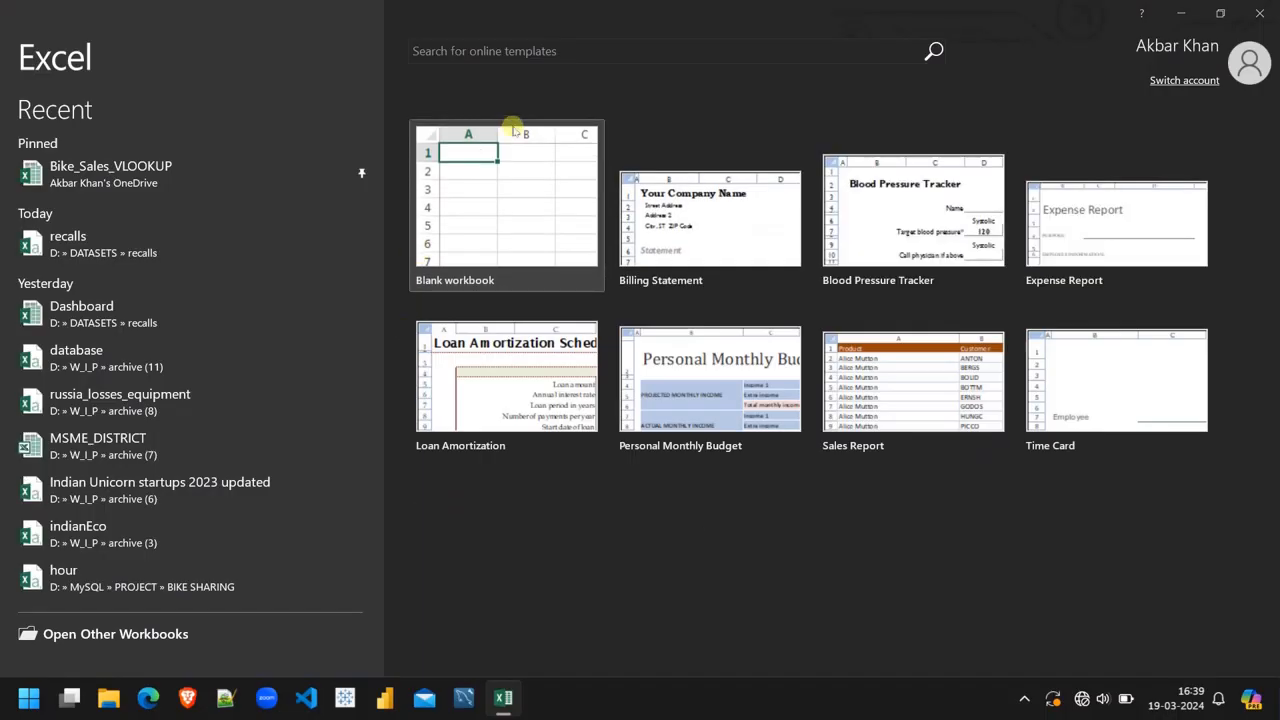
{"action": "left_click", "coordinate": [513, 212]}
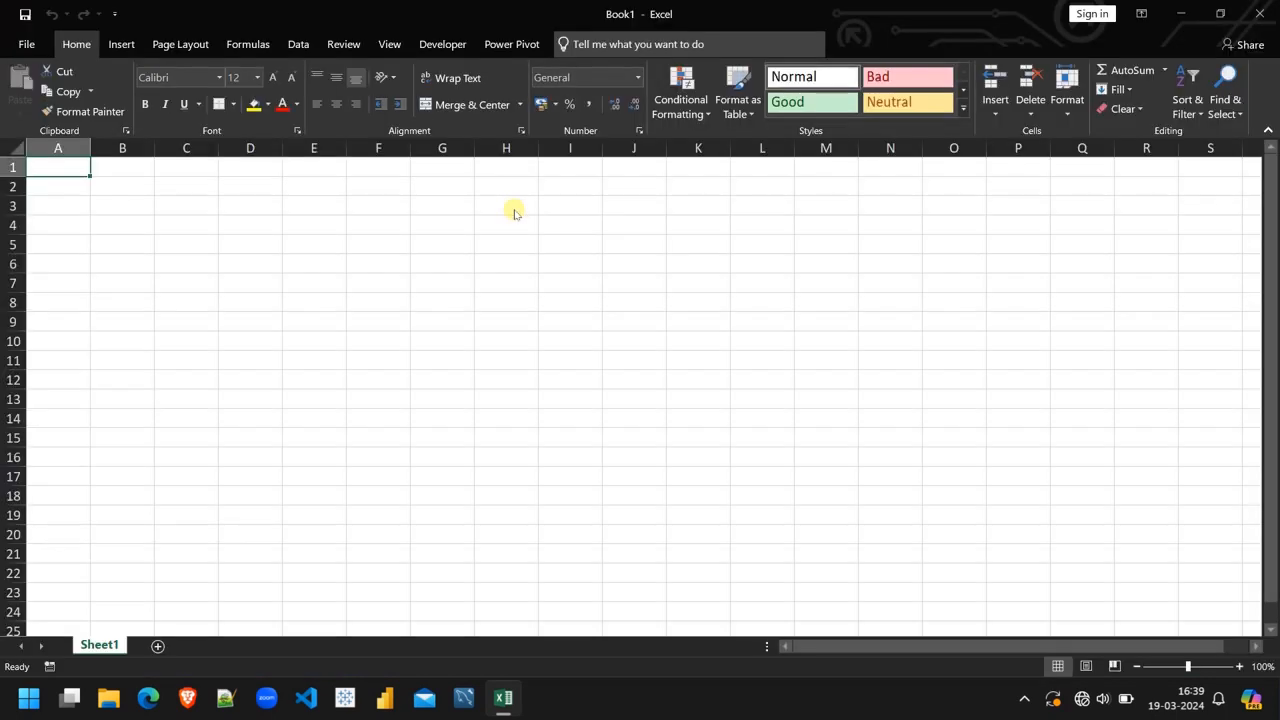
Import recalls.csv from the recalls folder under DATASETS on drive D and open it in Power Query for transformation
{"action": "left_click", "coordinate": [298, 44]}
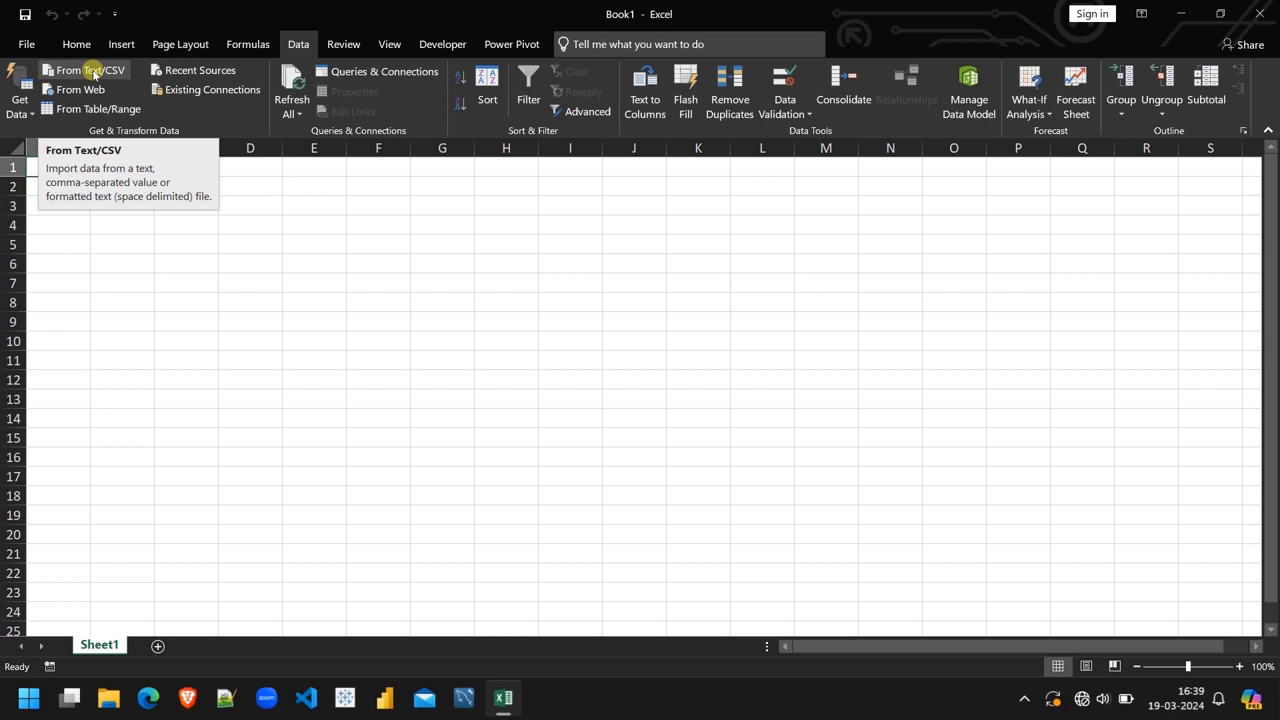
{"action": "left_click", "coordinate": [92, 74]}
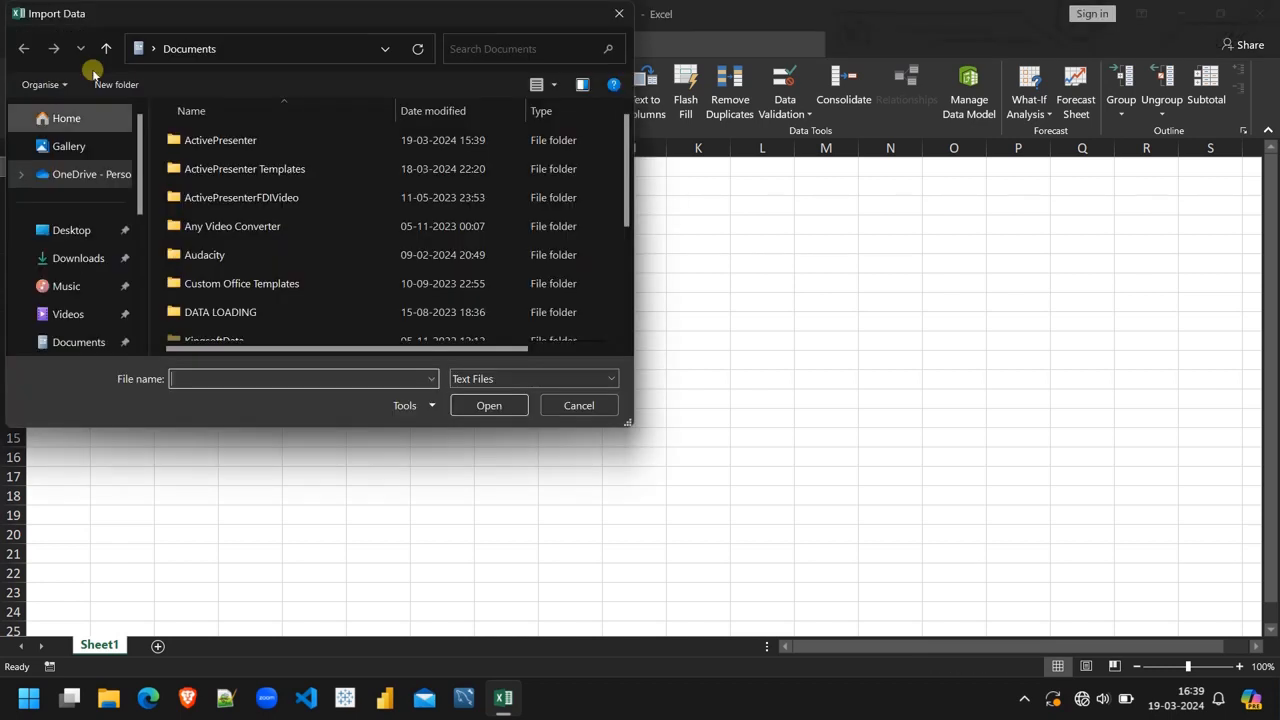
{"action": "scroll", "coordinate": [101, 293], "scroll_direction": "down", "scroll_amount": 5}
{"action": "left_click", "coordinate": [63, 252]}
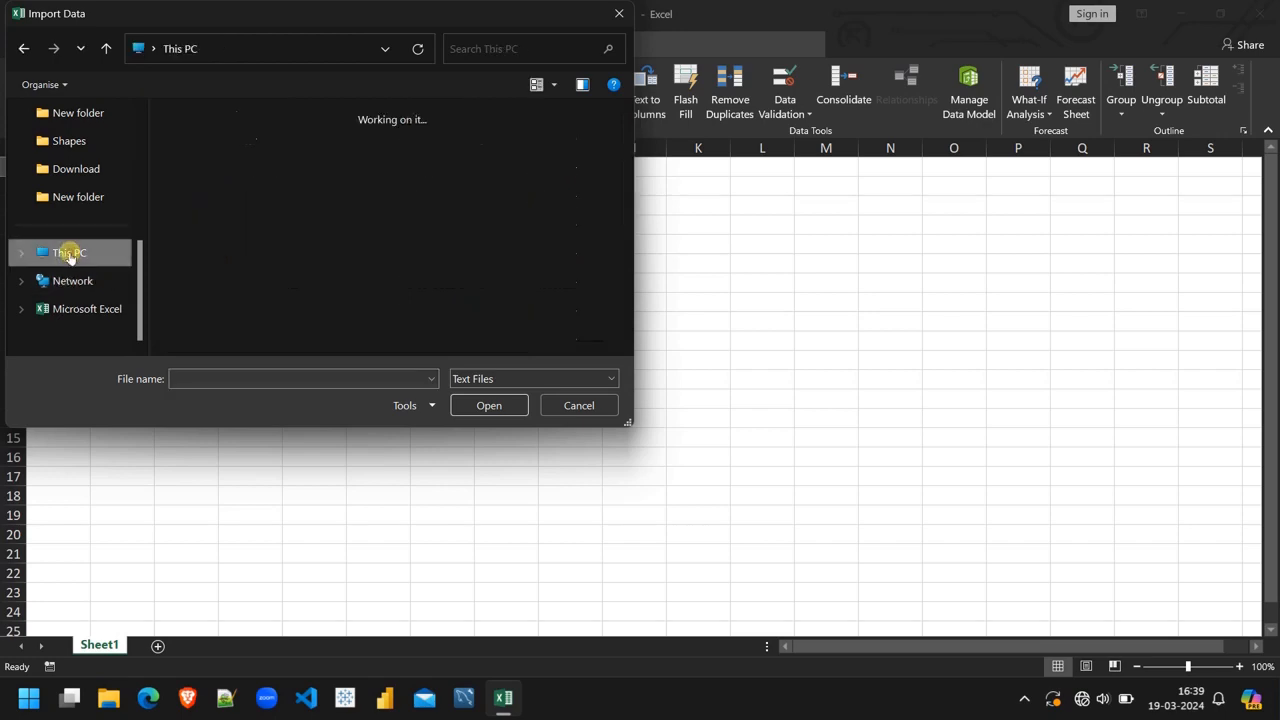
{"action": "double_click", "coordinate": [430, 148]}
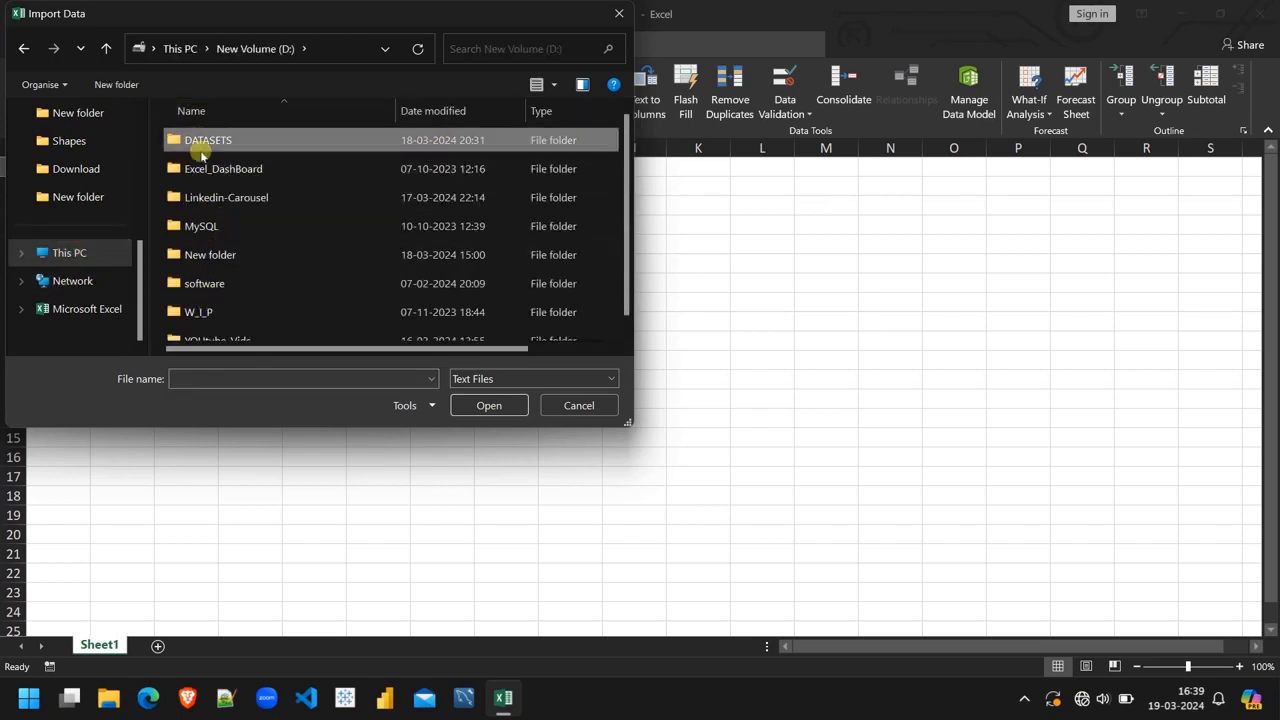
{"action": "double_click", "coordinate": [202, 140]}
{"action": "double_click", "coordinate": [207, 246]}
{"action": "double_click", "coordinate": [200, 140]}
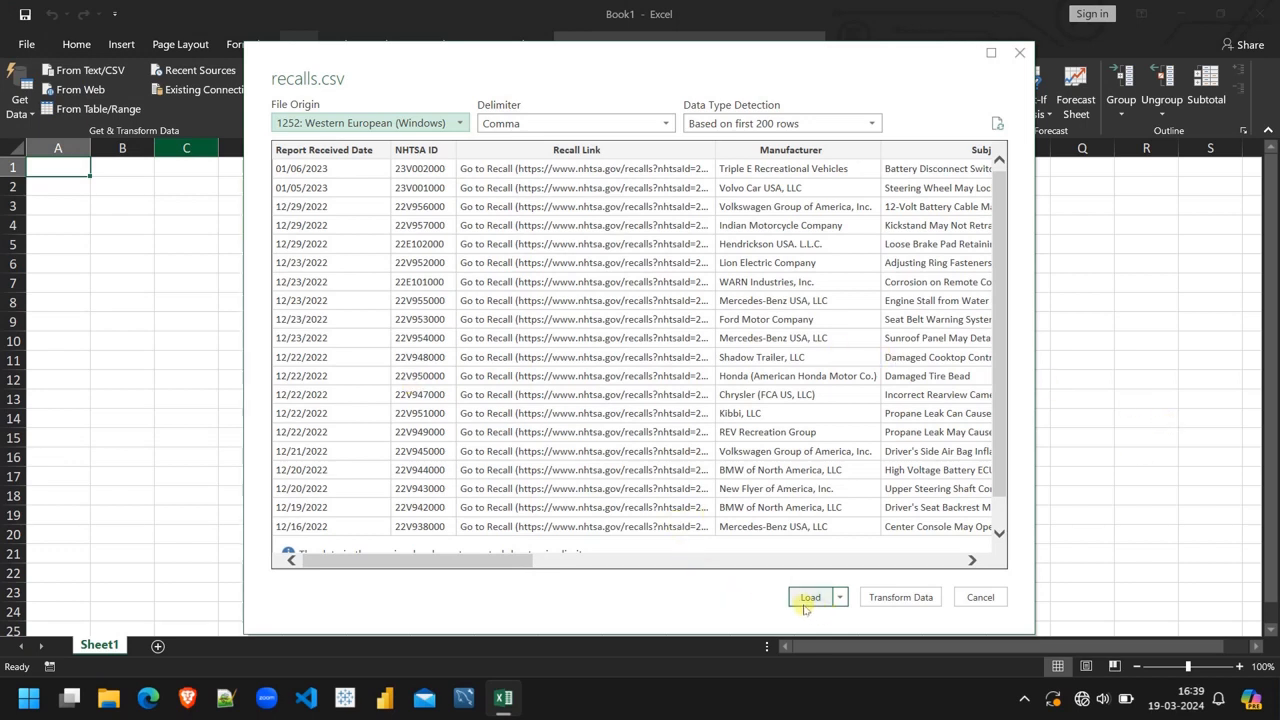
{"action": "left_click", "coordinate": [901, 598]}
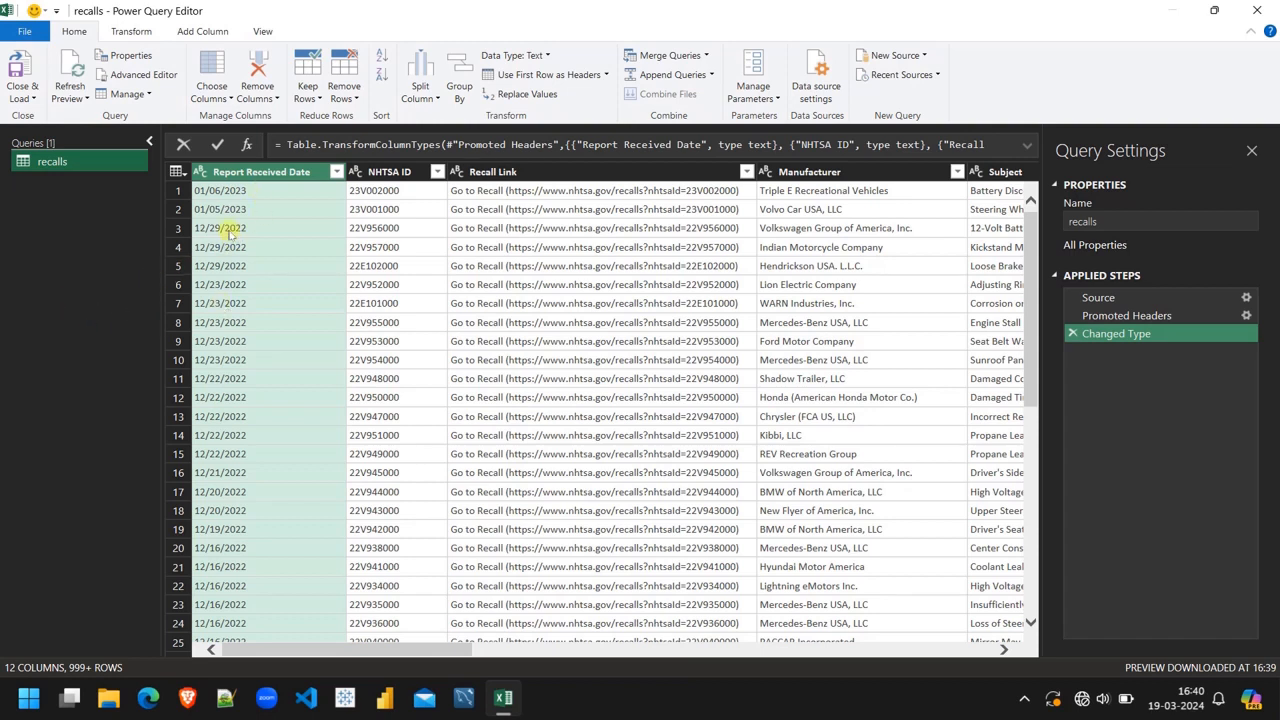
Change the Report Received Date column's type to Date using the English (American Samoa) locale
{"action": "left_click", "coordinate": [200, 174]}
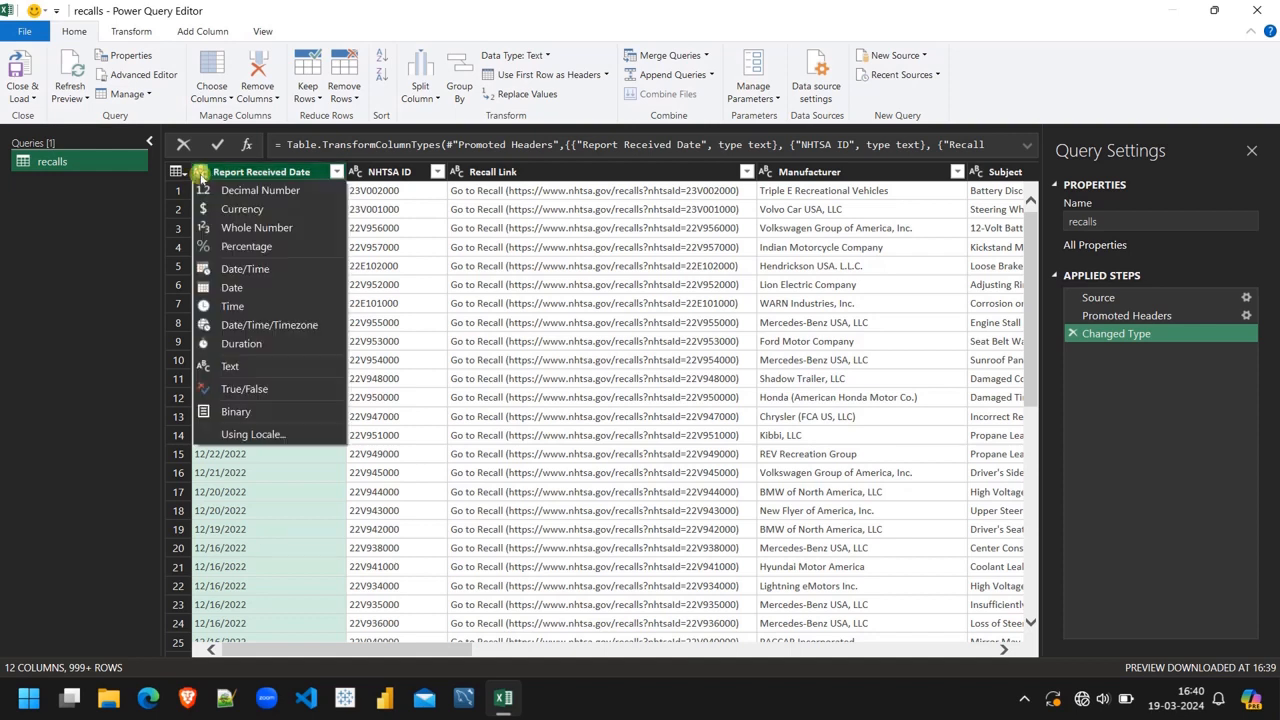
{"action": "left_click", "coordinate": [255, 434]}
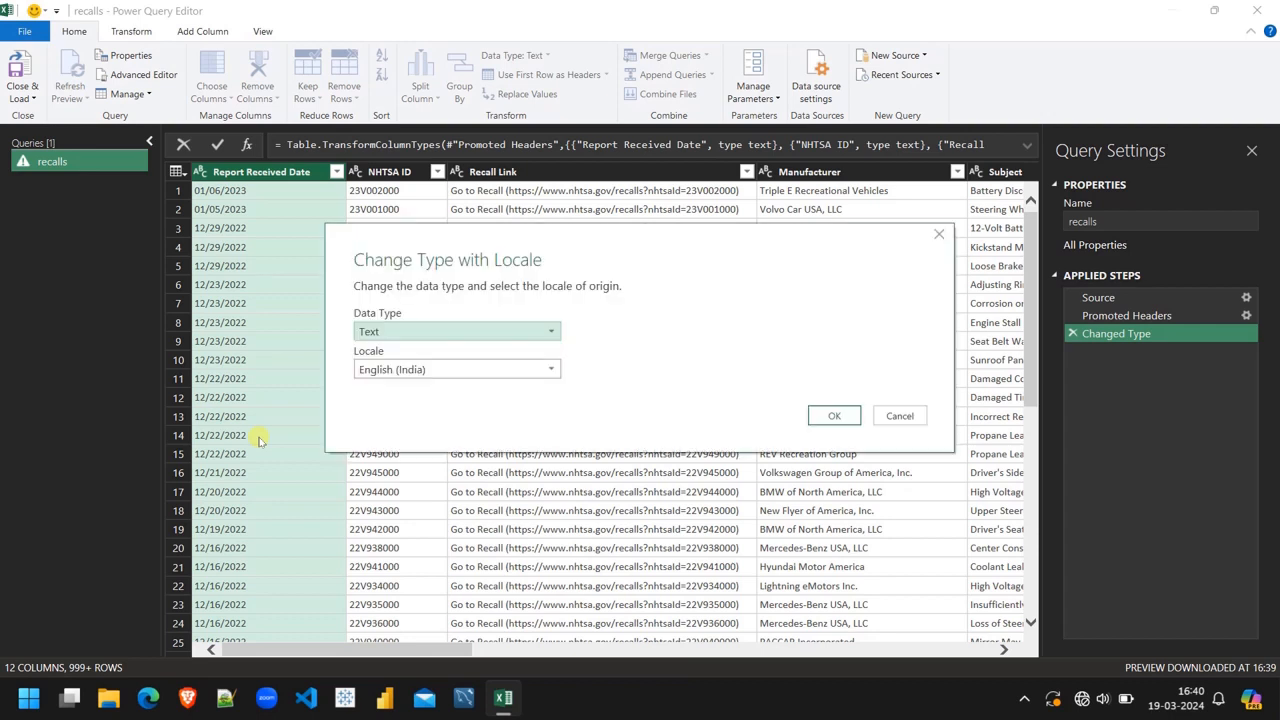
{"action": "left_click", "coordinate": [551, 334]}
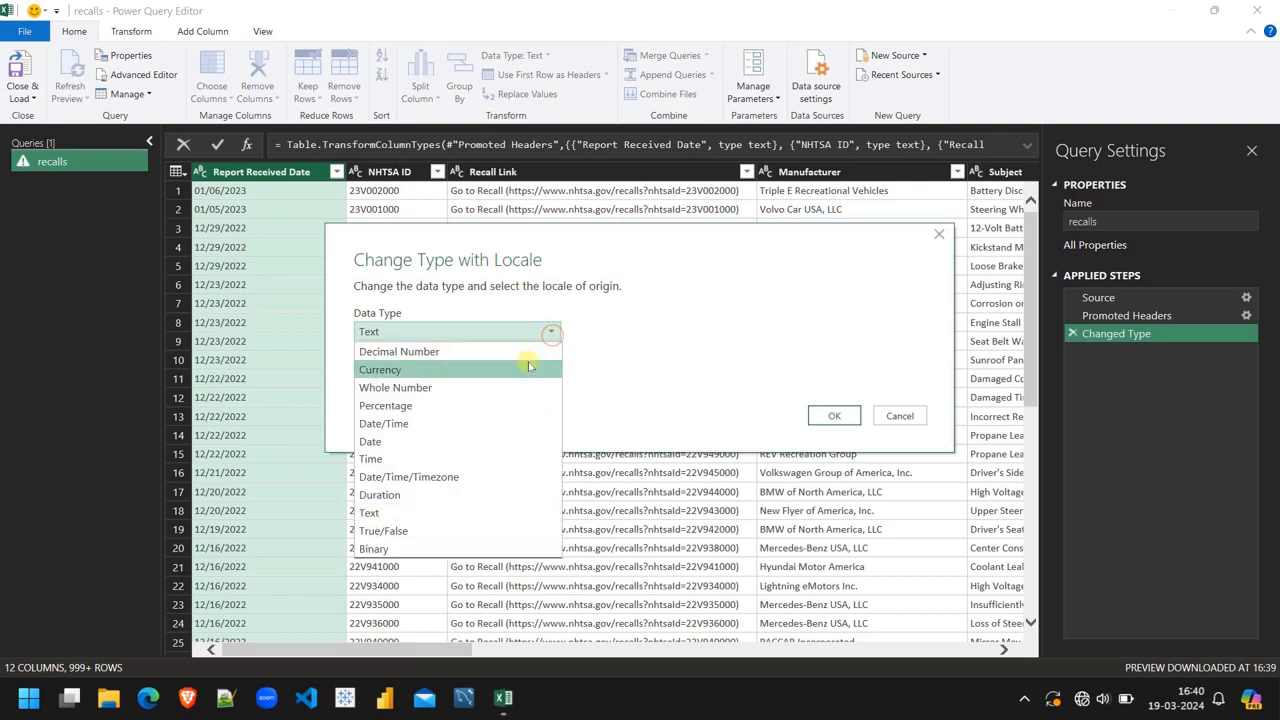
{"action": "left_click", "coordinate": [396, 445]}
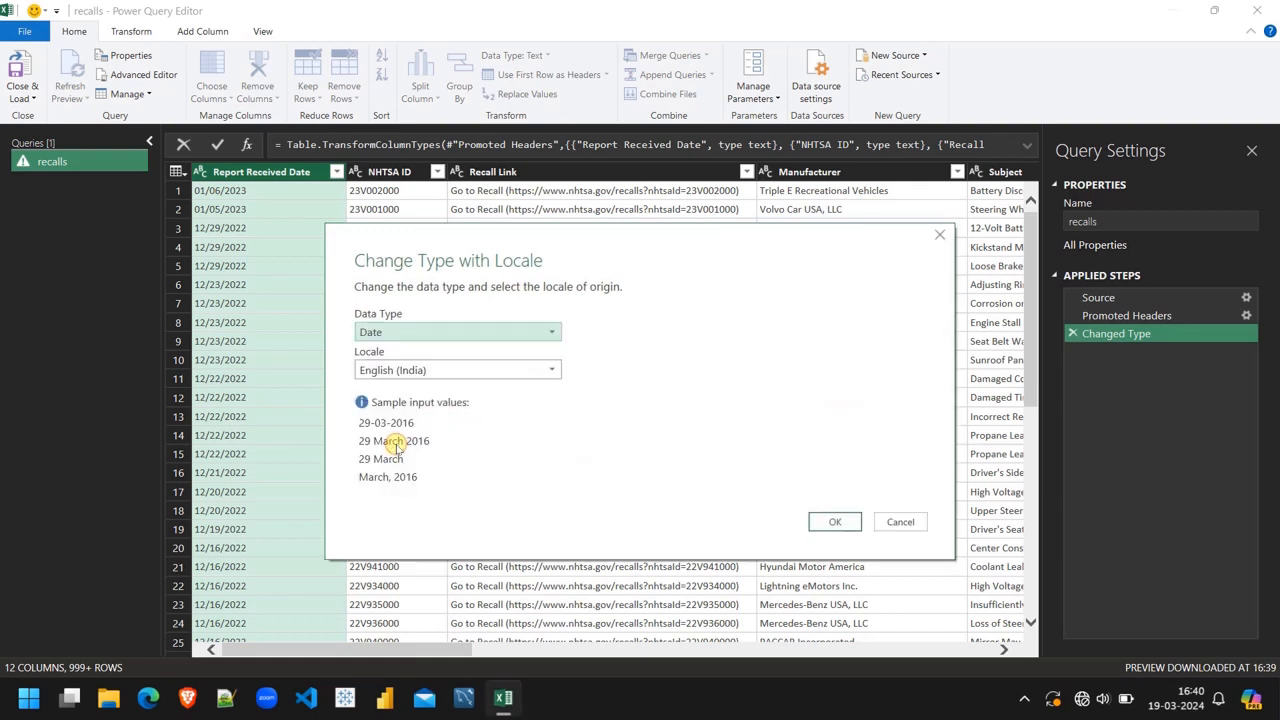
{"action": "left_click", "coordinate": [556, 372]}
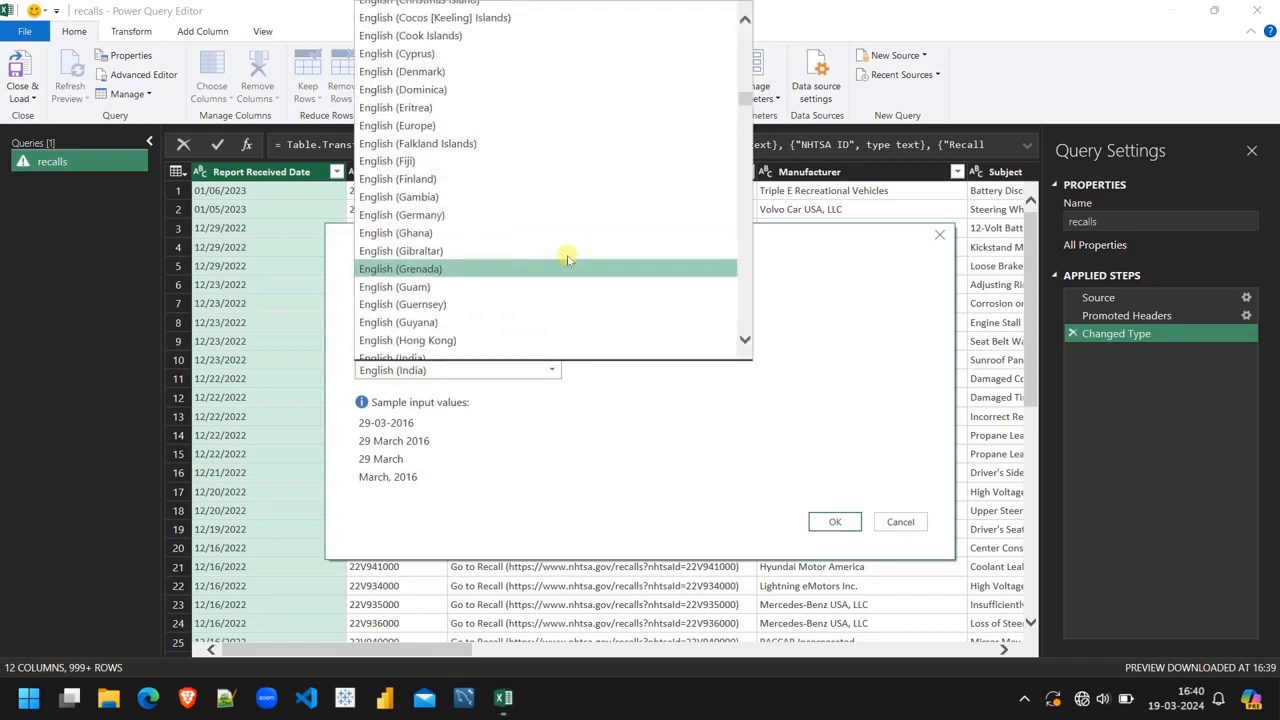
{"action": "scroll", "coordinate": [567, 258], "scroll_direction": "up", "scroll_amount": 6}
{"action": "scroll", "coordinate": [567, 258], "scroll_direction": "up", "scroll_amount": 3}
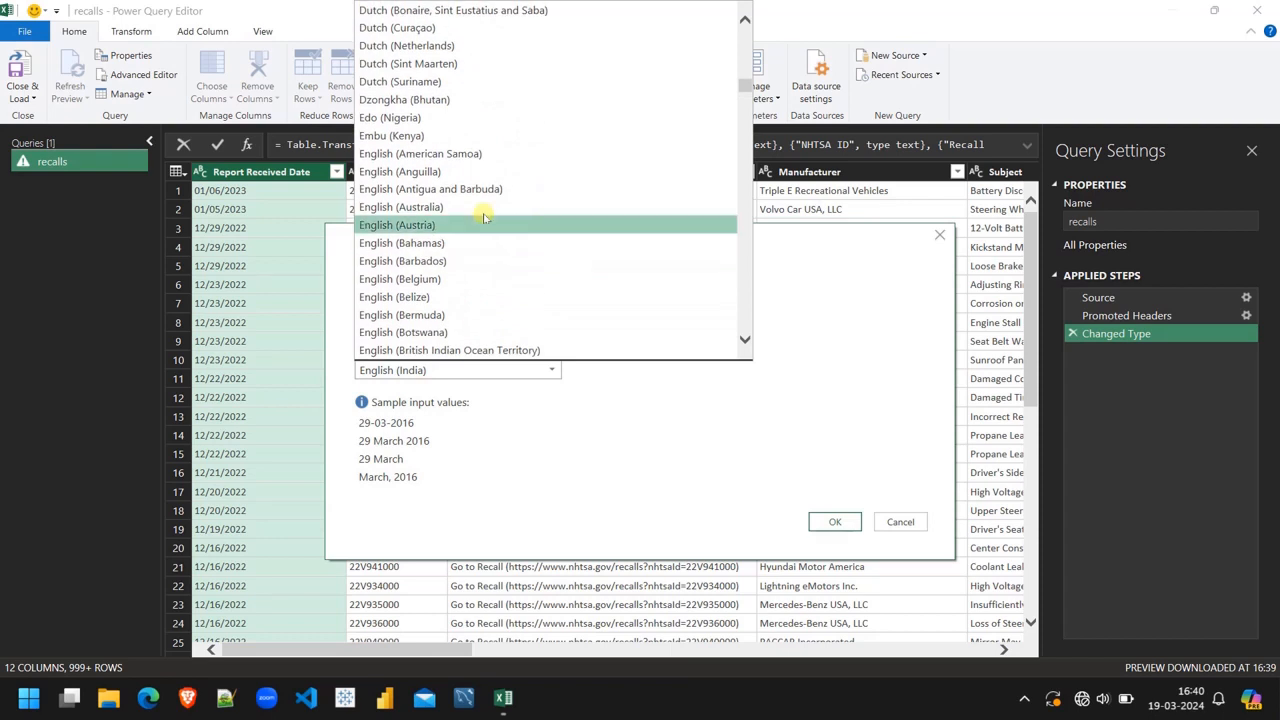
{"action": "left_click", "coordinate": [452, 156]}
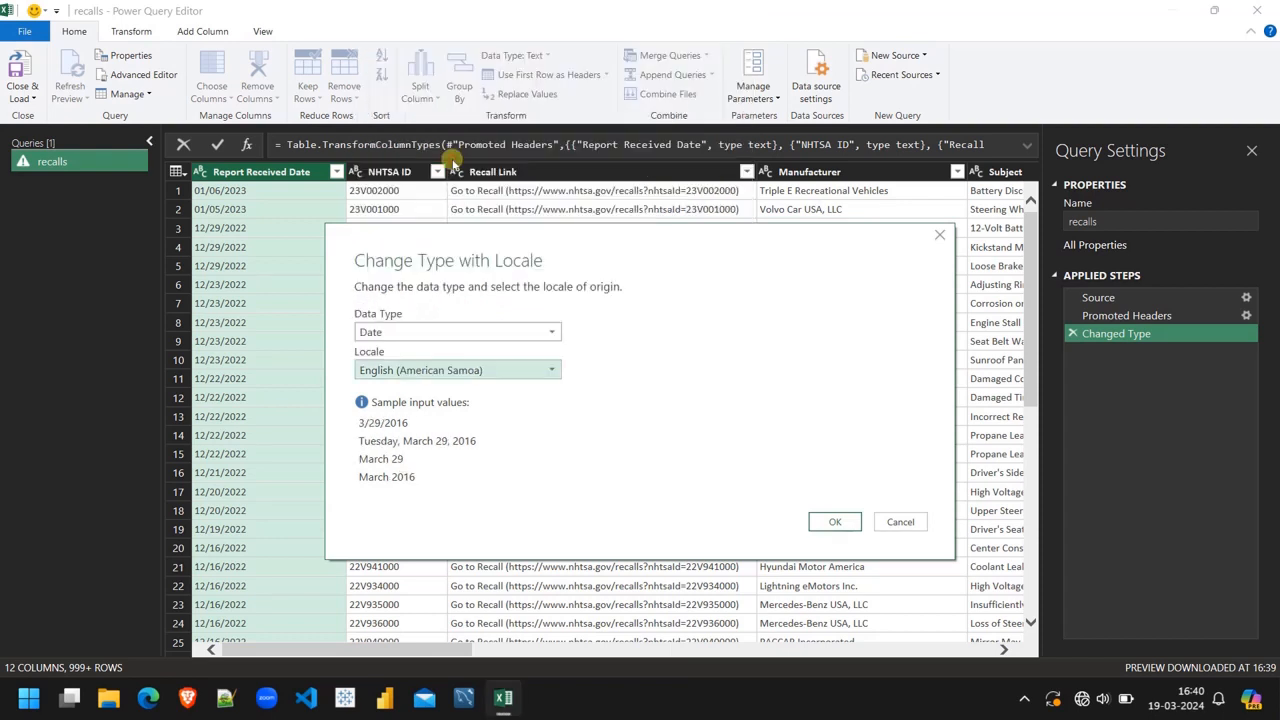
{"action": "left_click", "coordinate": [834, 523]}
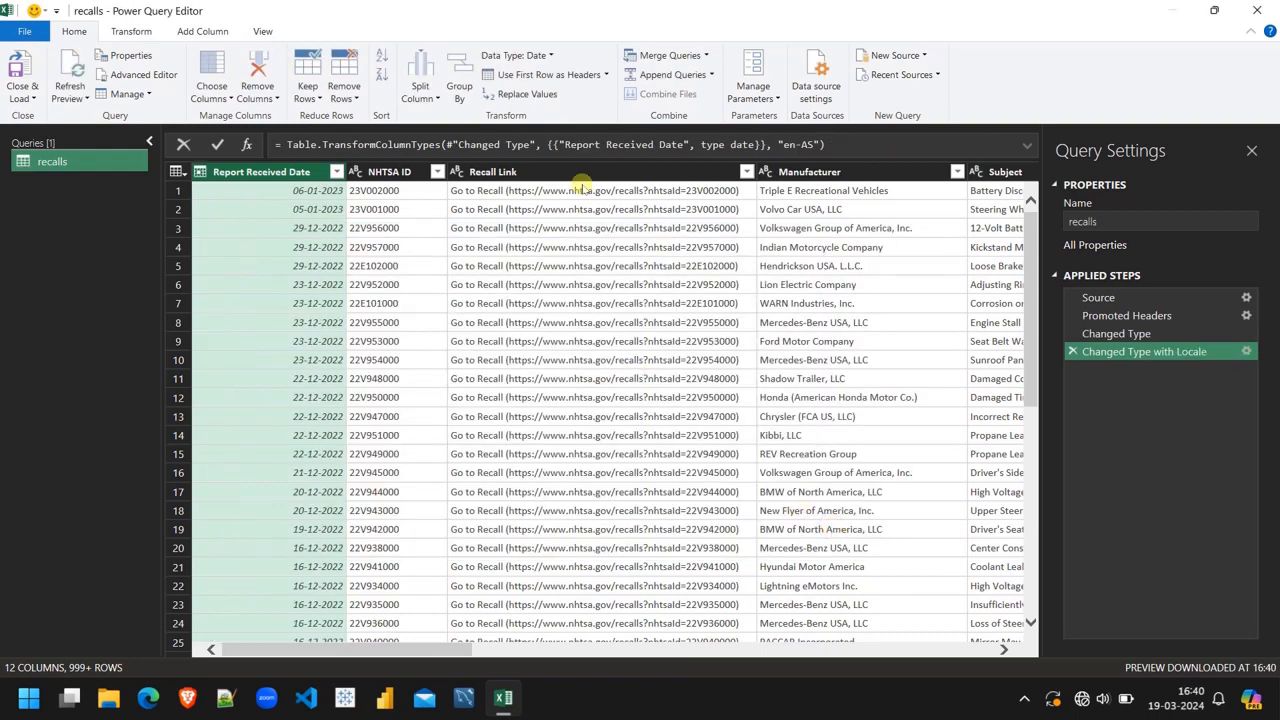
Remove the Recall Link, Mfr Campaign Number, Recall Description, Consequence Summary and Corrective Action columns from the recalls query
{"action": "left_click", "coordinate": [561, 171]}
{"action": "scroll", "coordinate": [757, 329], "scroll_direction": "right", "scroll_amount": 10}
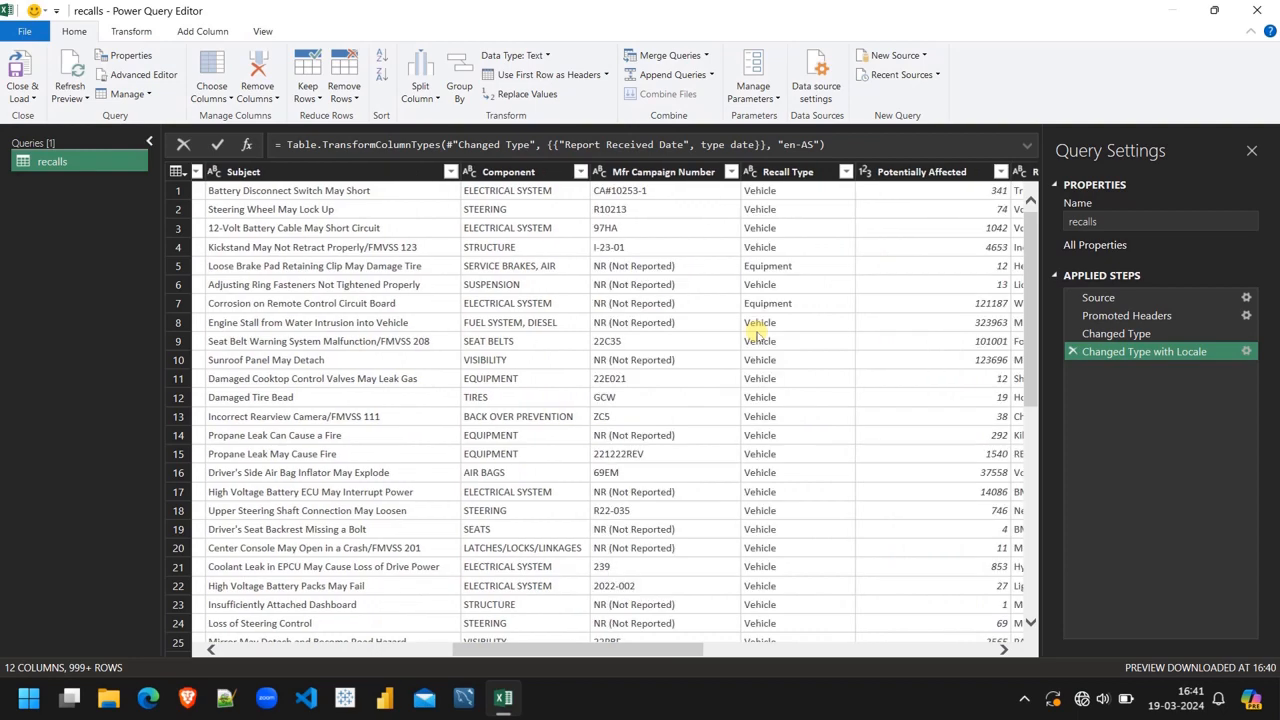
{"action": "left_click", "coordinate": [663, 174]}
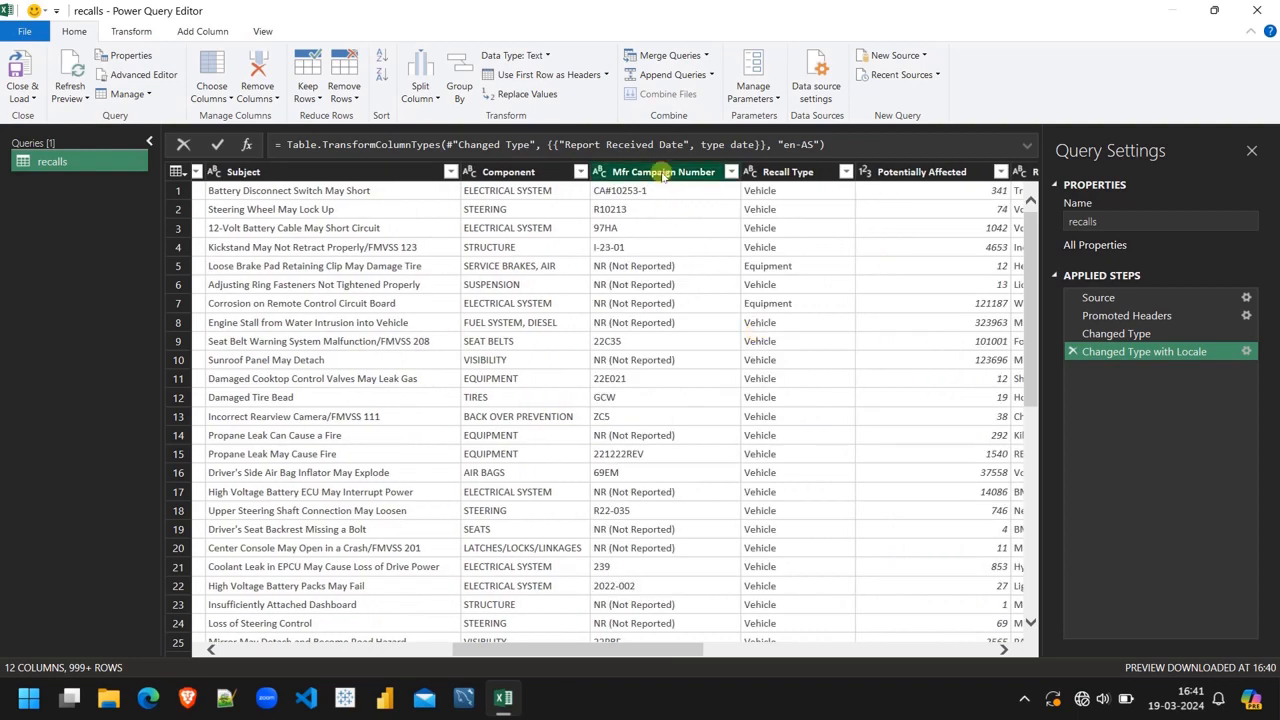
{"action": "scroll", "coordinate": [837, 257], "scroll_direction": "right", "scroll_amount": 10}
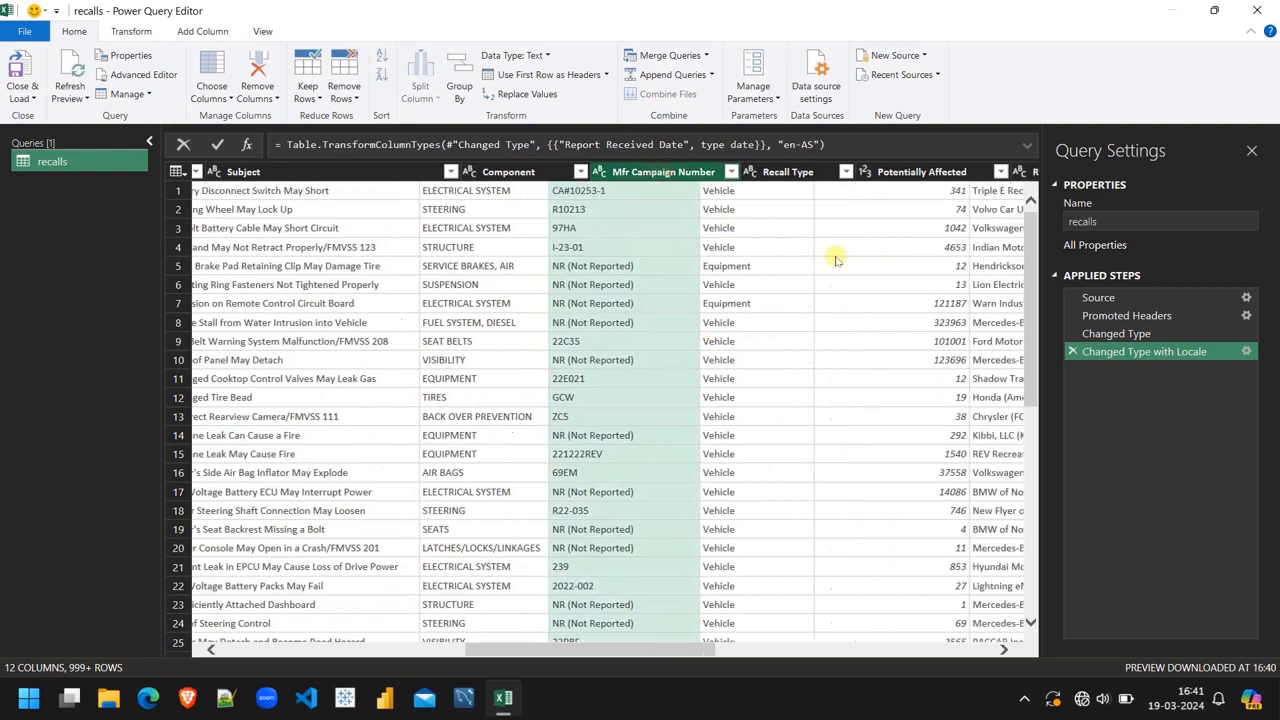
{"action": "scroll", "coordinate": [837, 260], "scroll_direction": "right", "scroll_amount": 1}
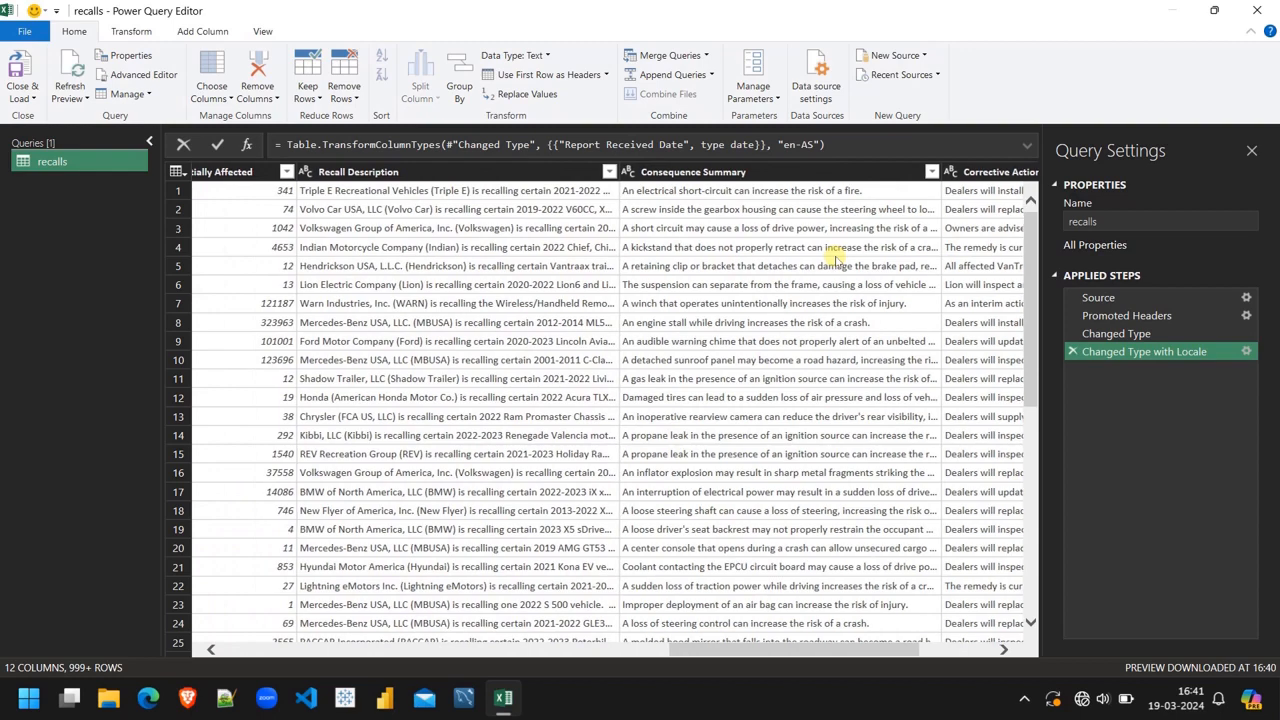
{"action": "left_click", "coordinate": [550, 172]}
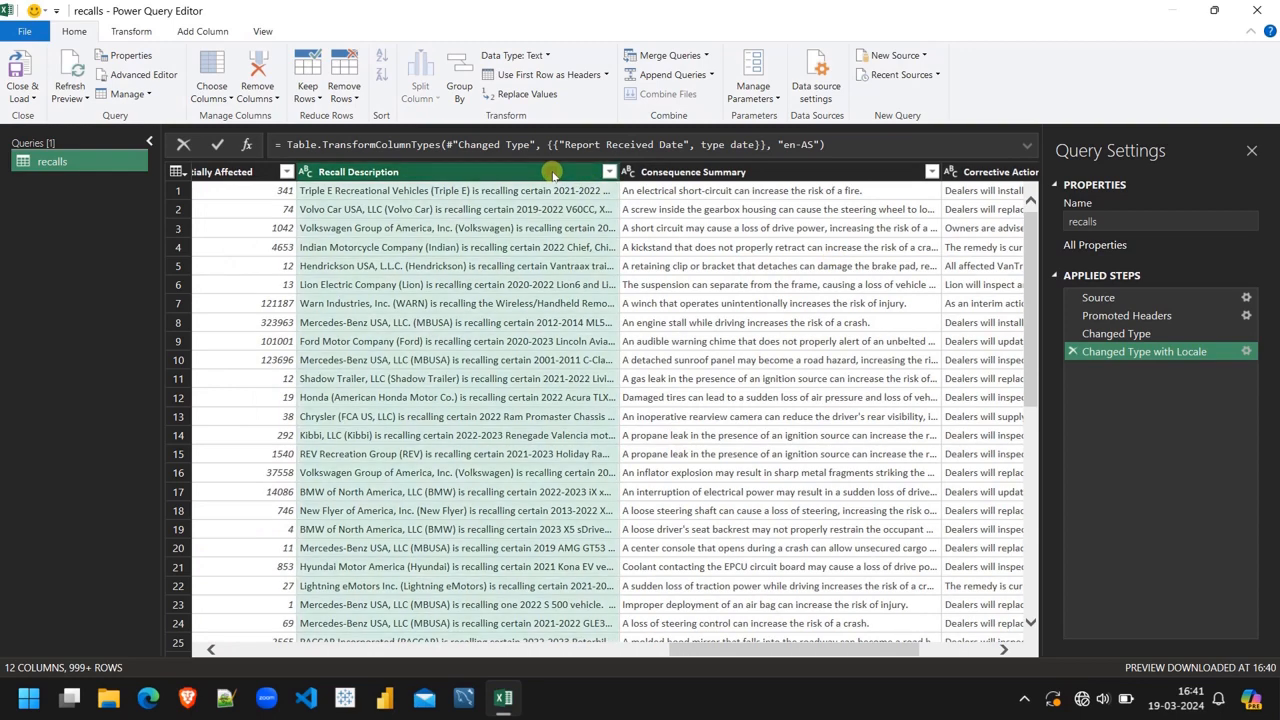
{"action": "left_click", "coordinate": [700, 172], "text": "ctrl"}
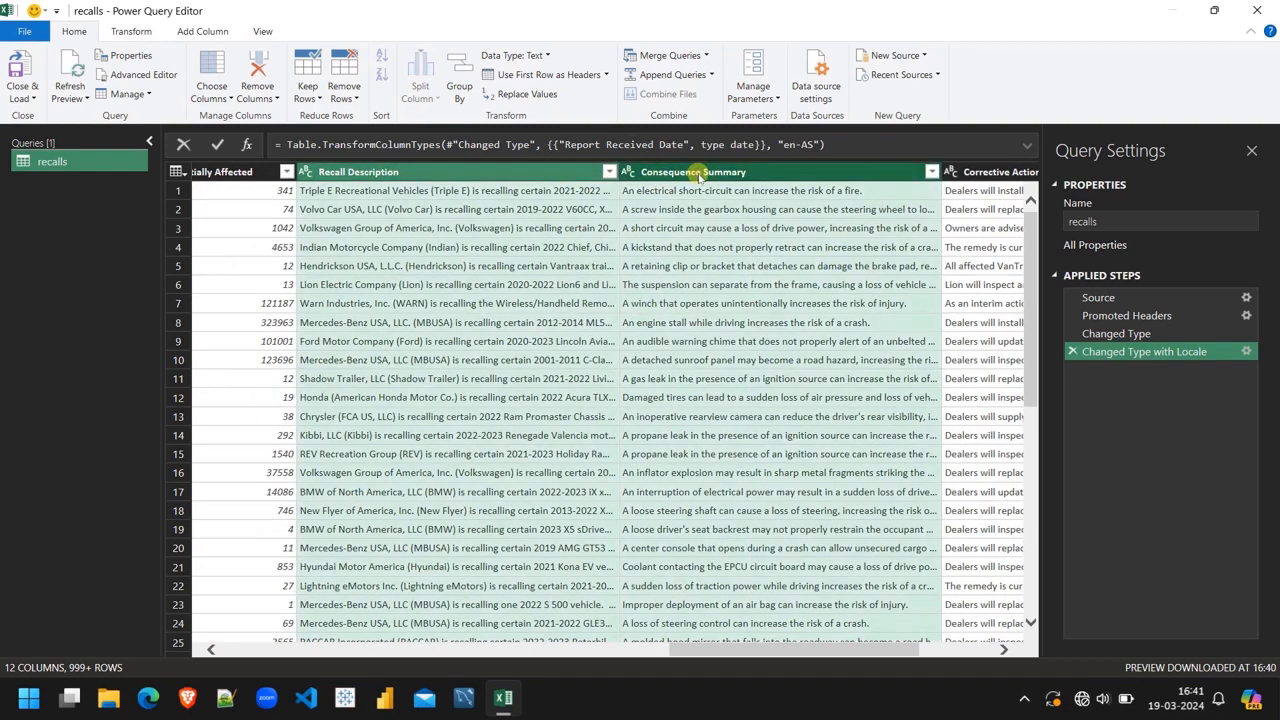
{"action": "left_click", "coordinate": [985, 174], "text": "ctrl"}
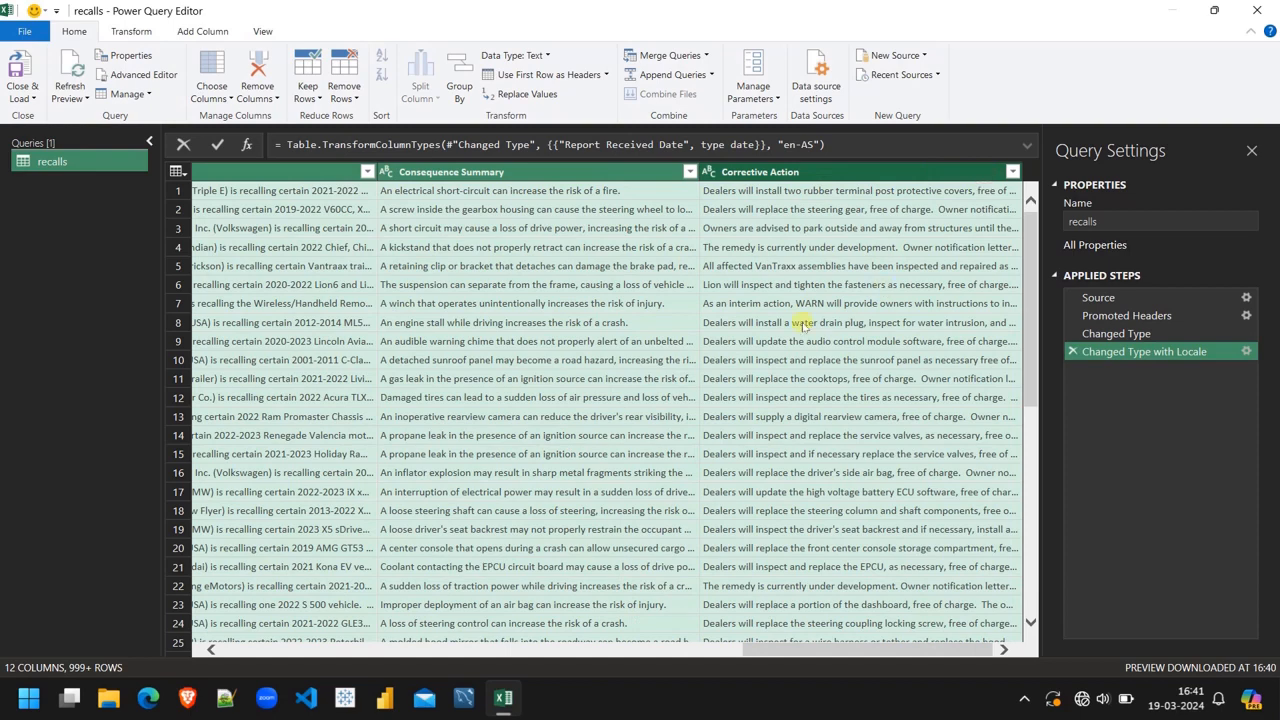
{"action": "left_click", "coordinate": [256, 67]}
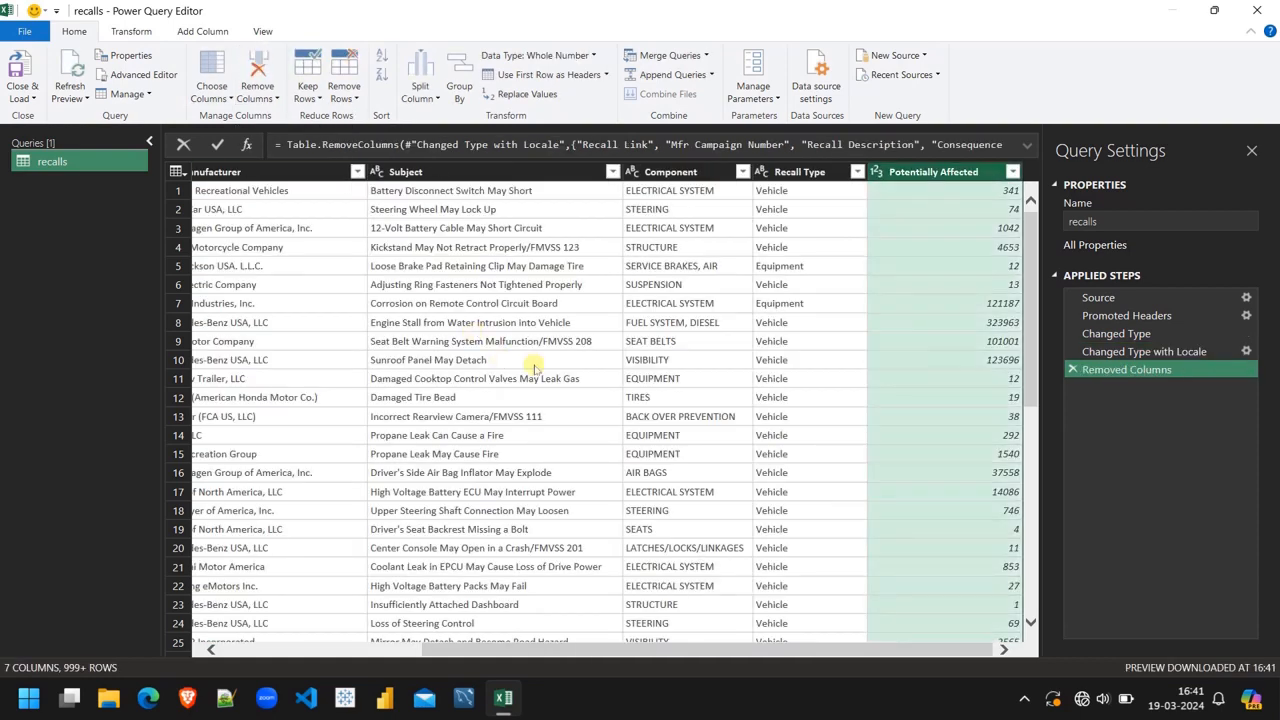
Add a new Year column holding the year extracted from Report Received Date
{"action": "scroll", "coordinate": [838, 393], "scroll_direction": "left", "scroll_amount": 3}
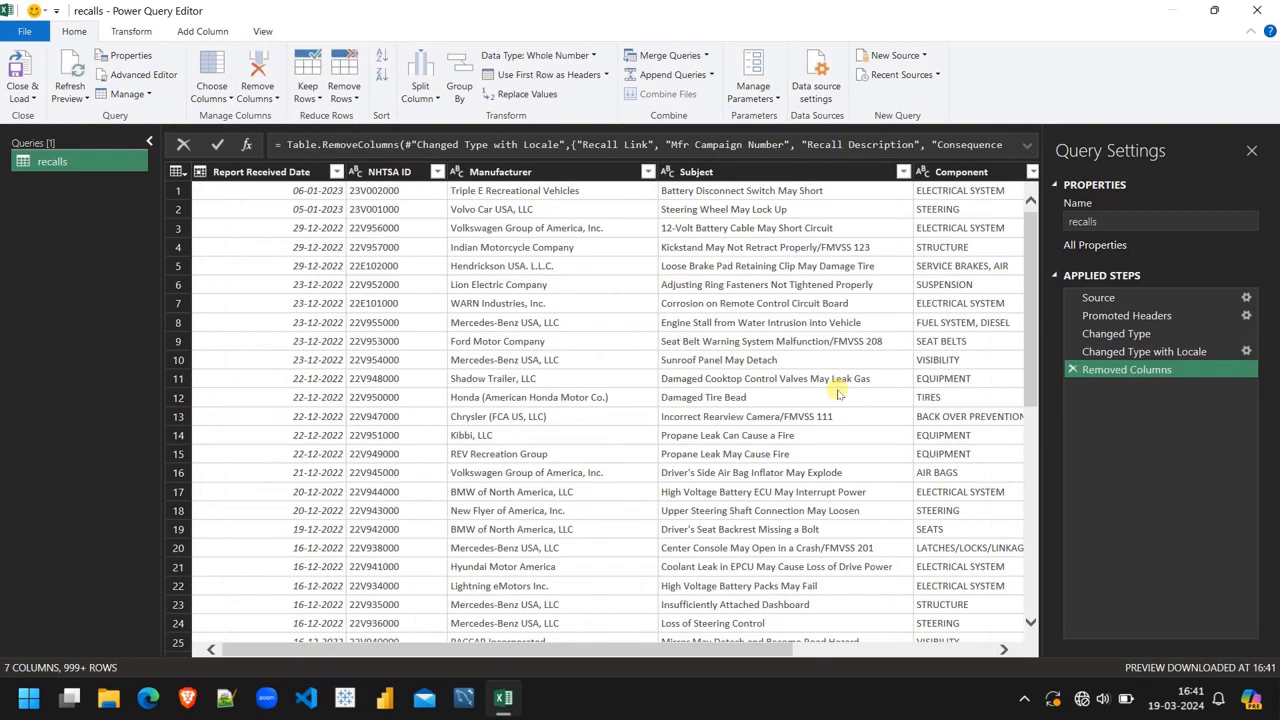
{"action": "left_click", "coordinate": [285, 177]}
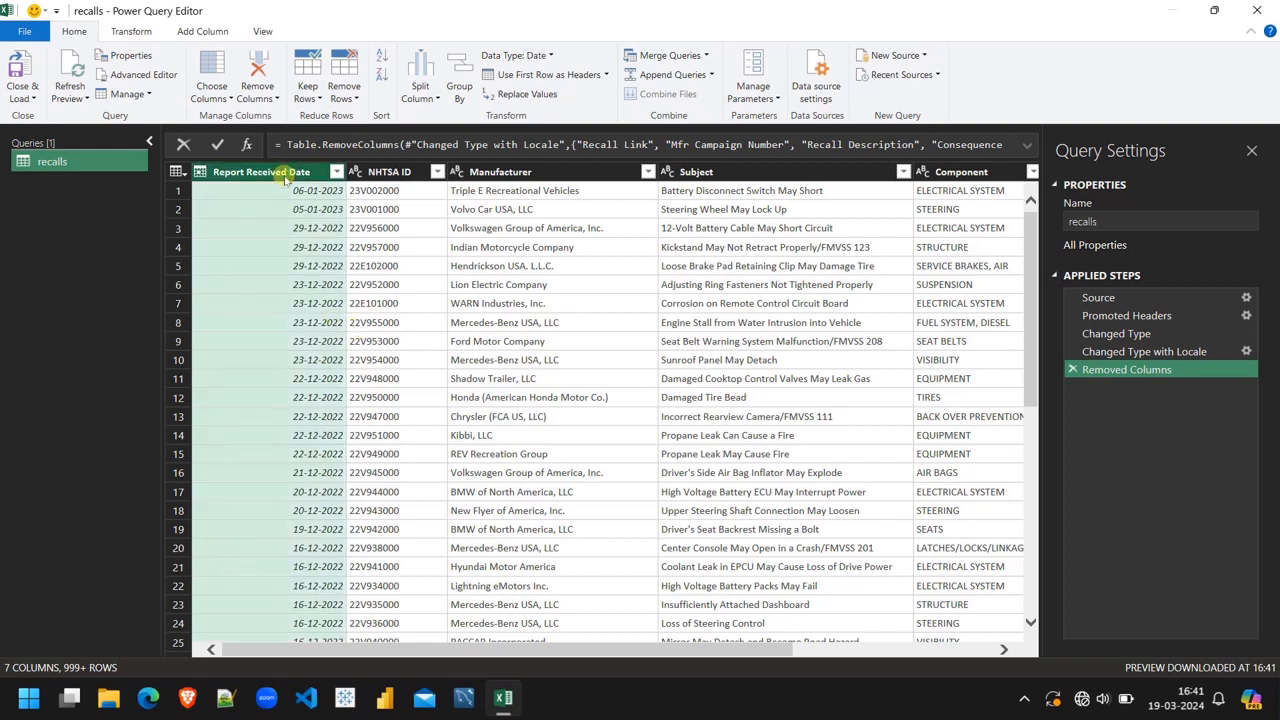
{"action": "left_click", "coordinate": [213, 33]}
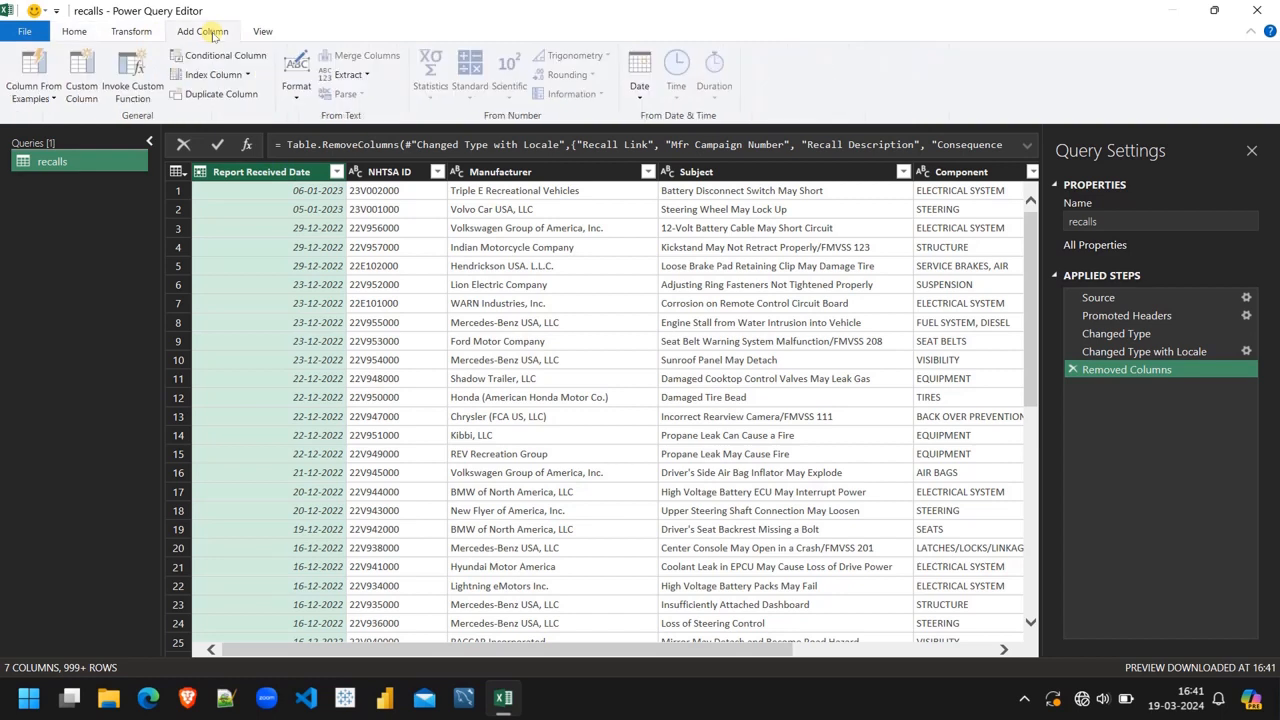
{"action": "left_click", "coordinate": [640, 97]}
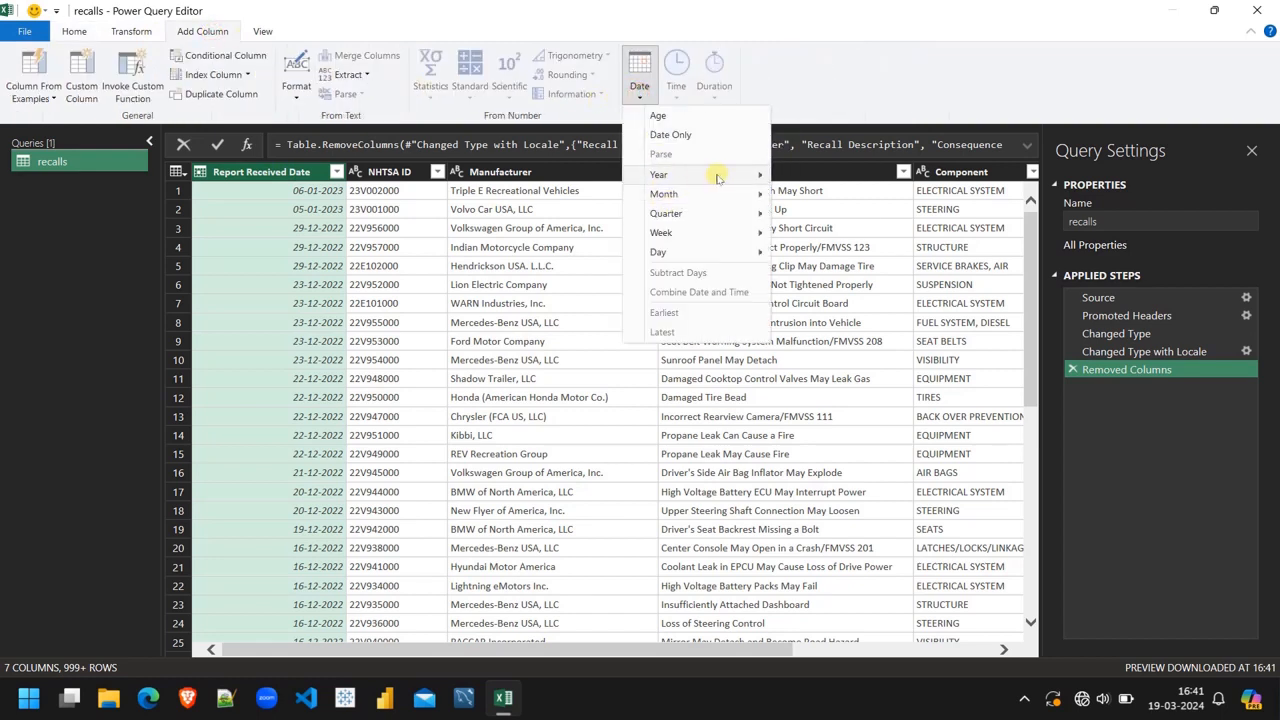
{"action": "mouse_move", "coordinate": [717, 177]}
{"action": "left_click", "coordinate": [813, 178]}
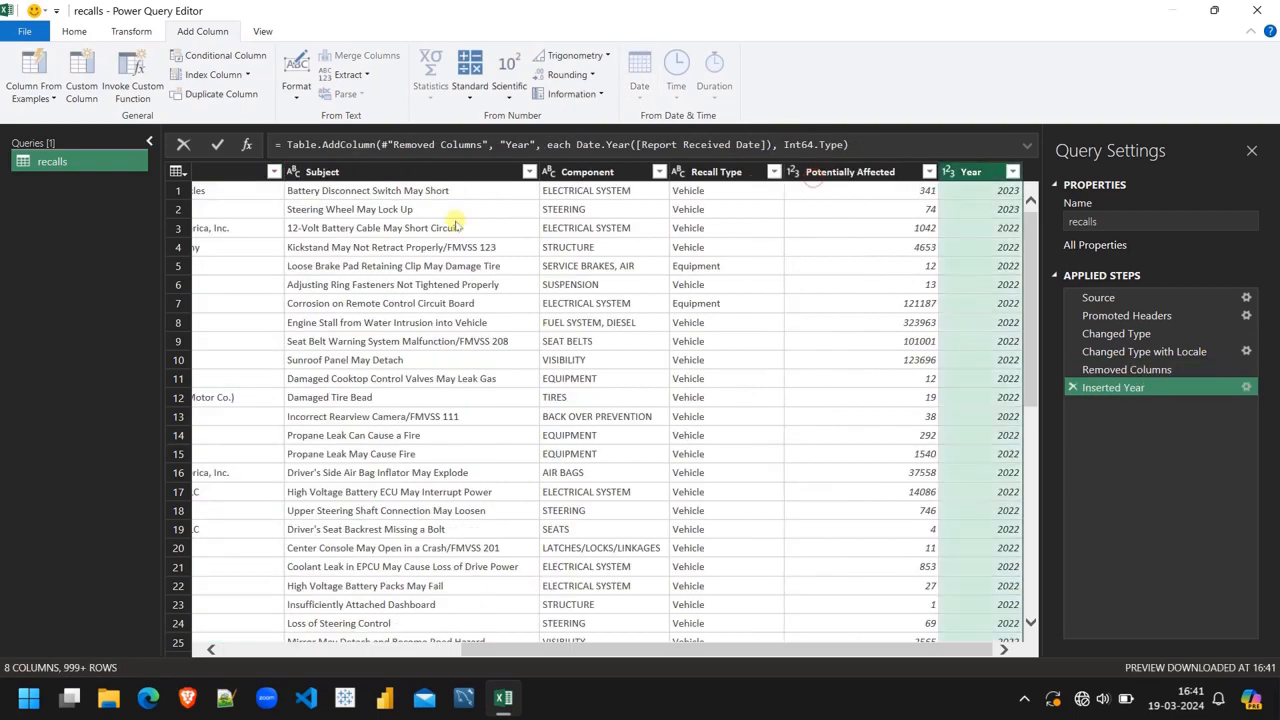
Add a new Month column holding the month number extracted from Report Received Date
{"action": "scroll", "coordinate": [251, 221], "scroll_direction": "left", "scroll_amount": 4}
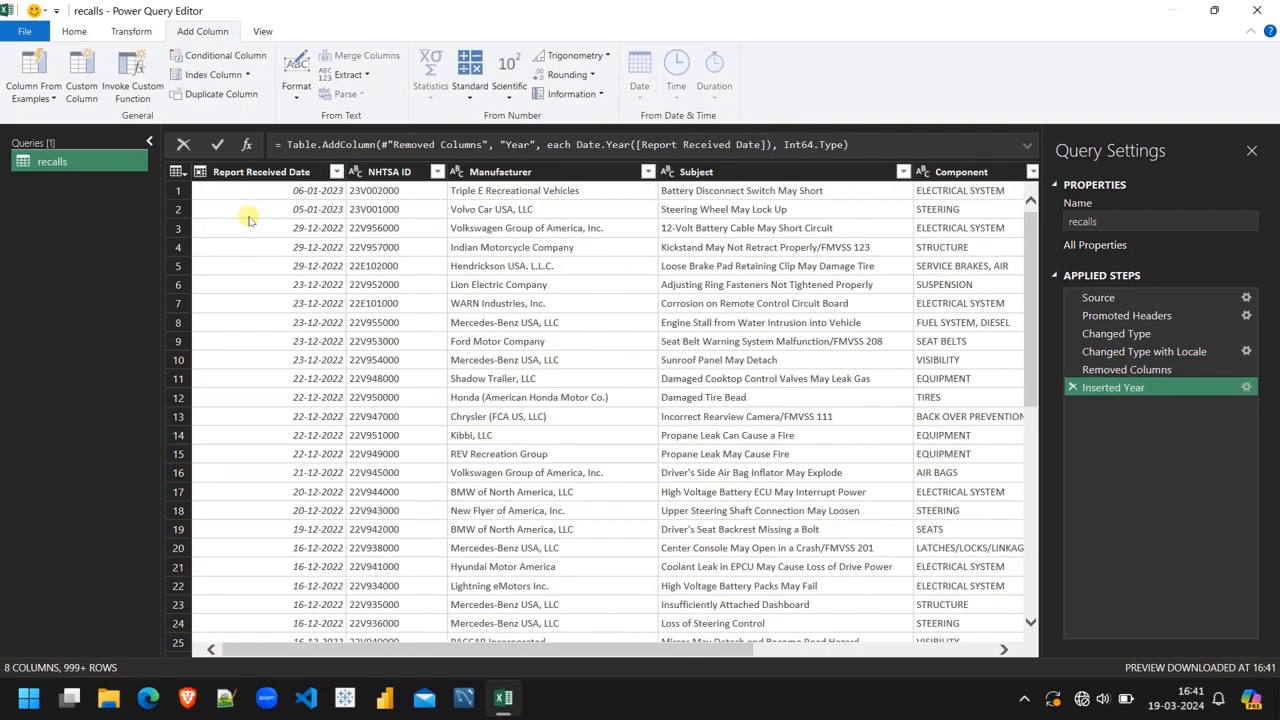
{"action": "left_click", "coordinate": [268, 172]}
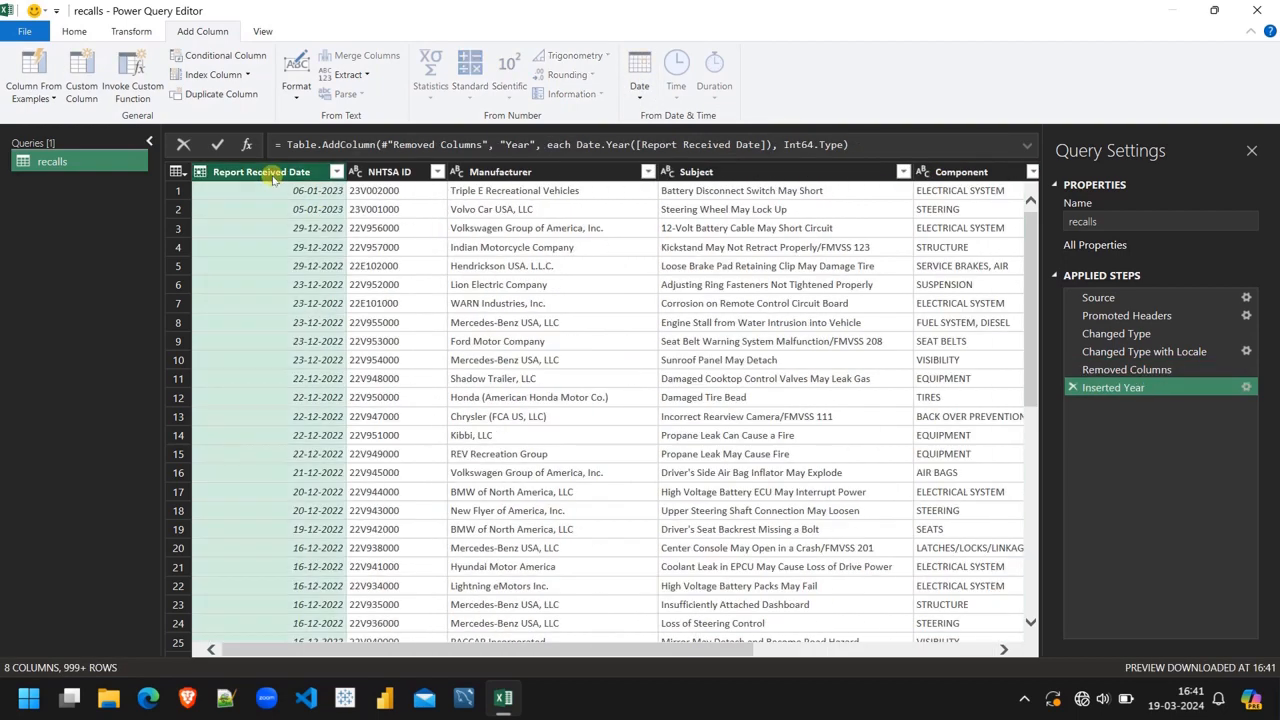
{"action": "left_click", "coordinate": [641, 97]}
{"action": "mouse_move", "coordinate": [749, 194]}
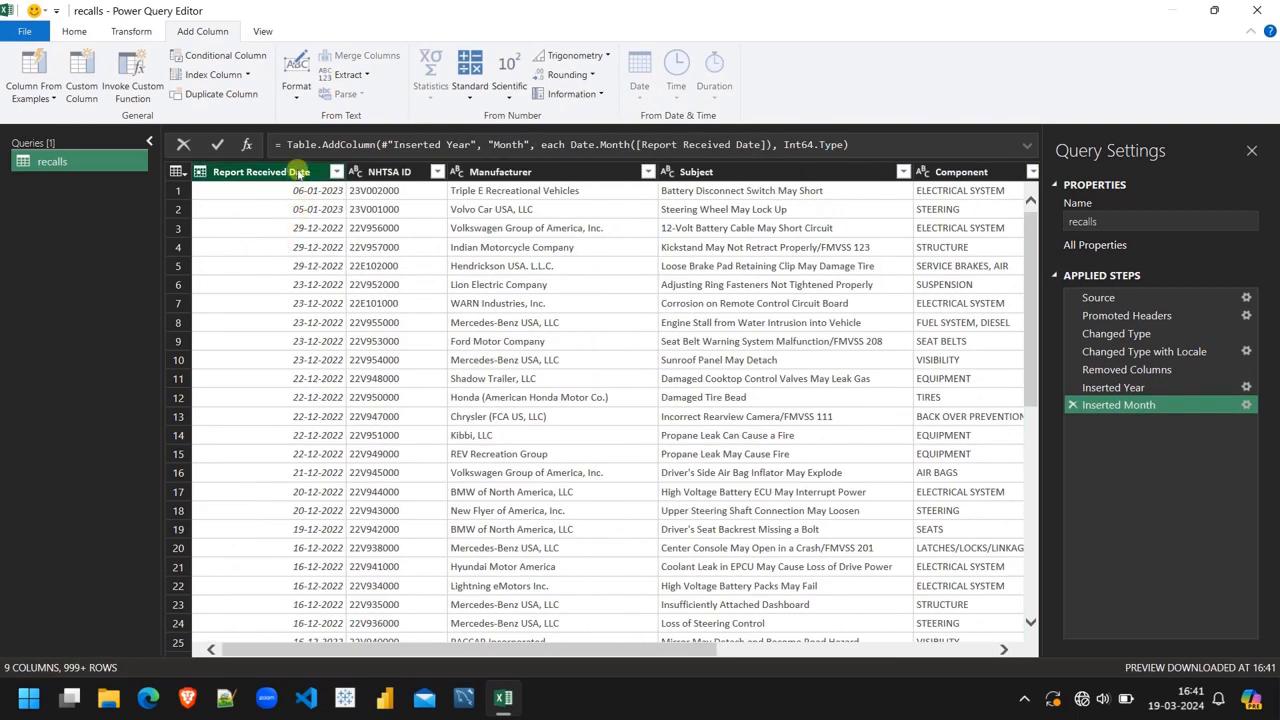
Add a Month Name column holding the name of the month from Report Received Date
{"action": "left_click", "coordinate": [298, 172]}
{"action": "left_click", "coordinate": [639, 92]}
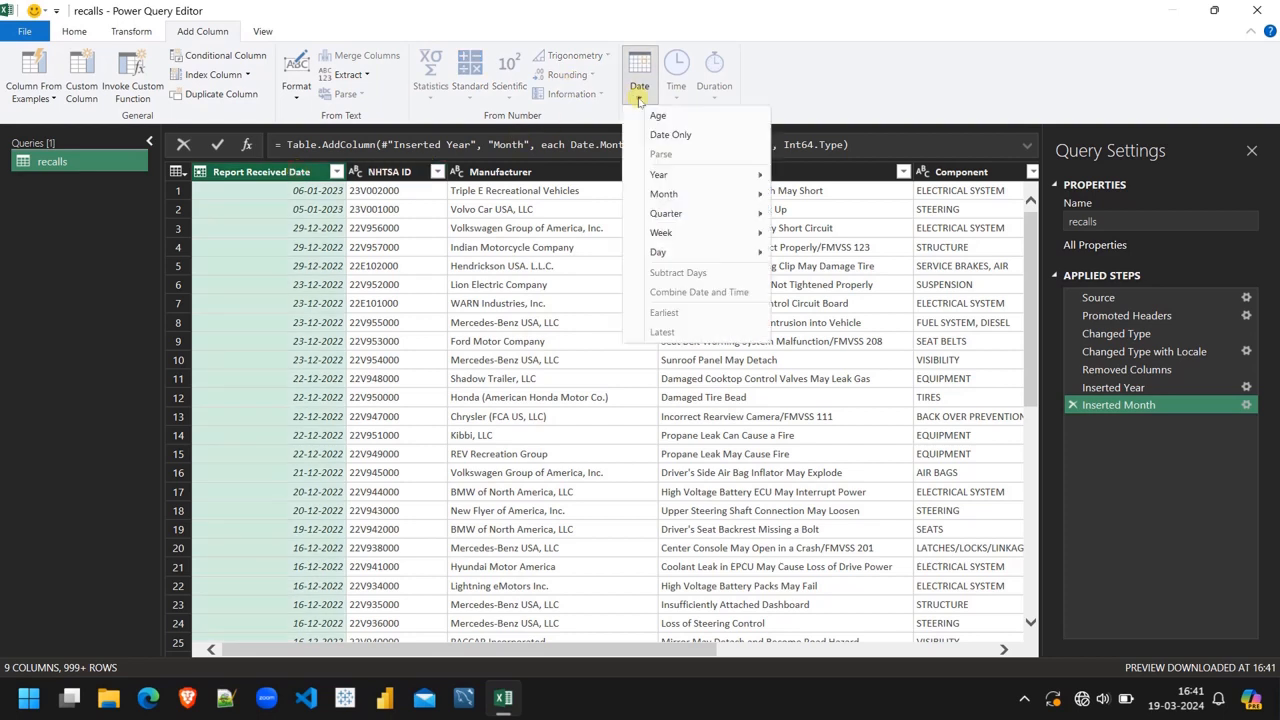
{"action": "mouse_move", "coordinate": [750, 196]}
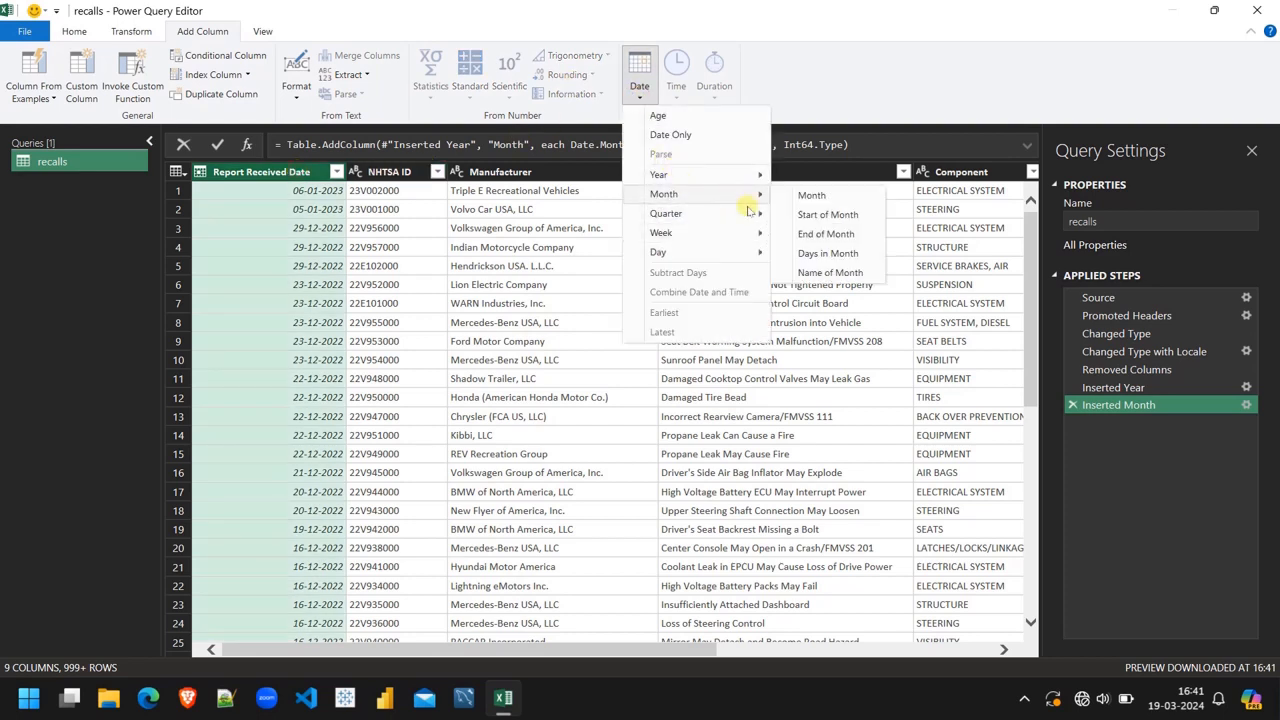
{"action": "left_click", "coordinate": [858, 273]}
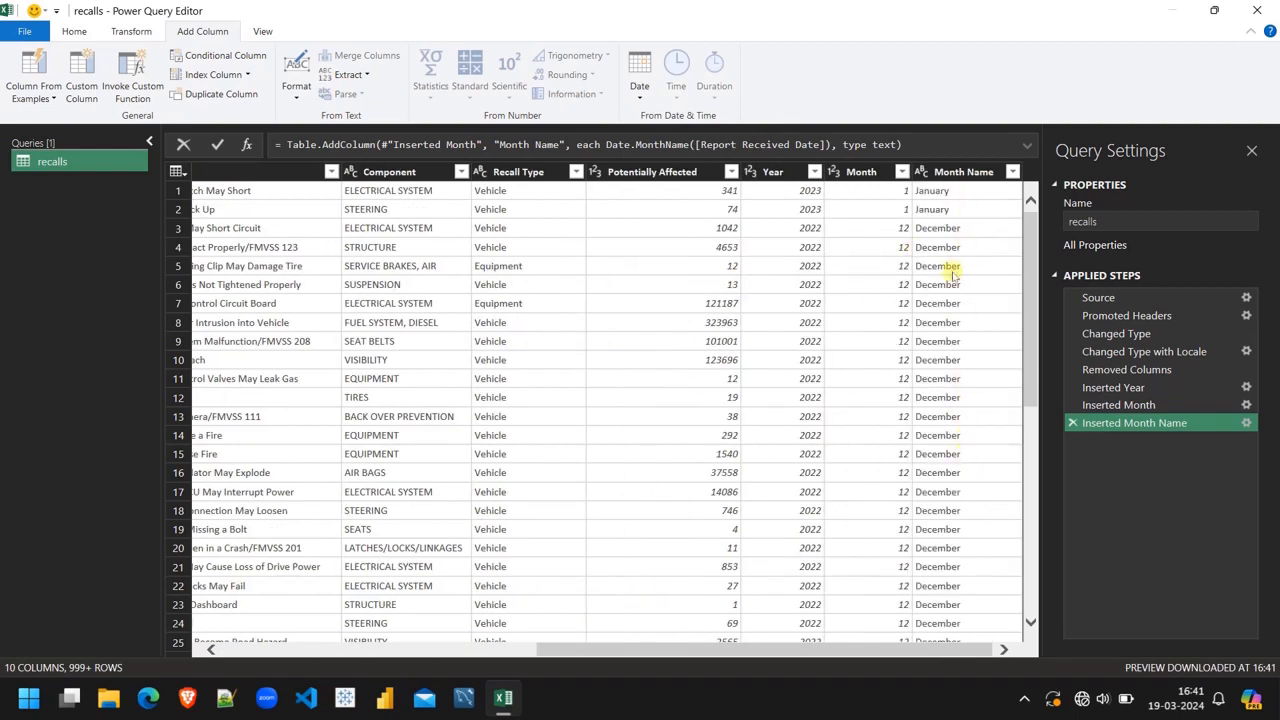
Shorten the Month Name values in place by extracting only their first 3 characters
{"action": "left_click", "coordinate": [948, 171]}
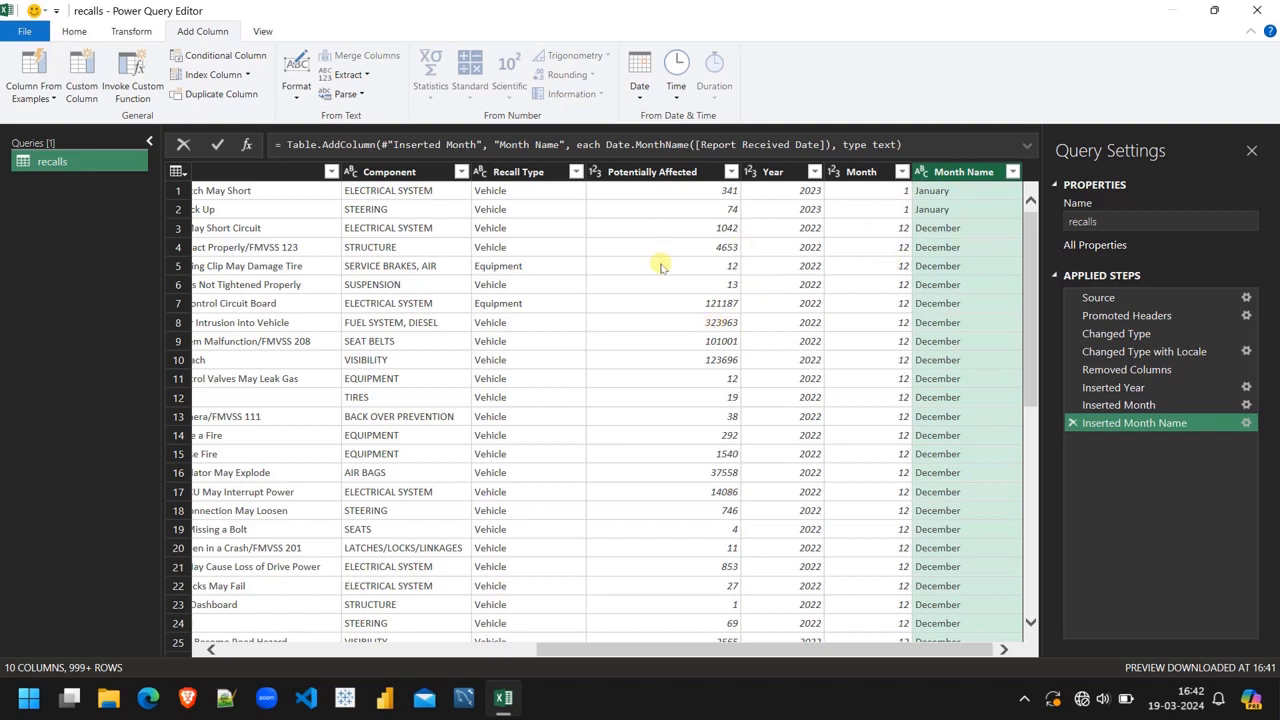
{"action": "left_click", "coordinate": [131, 31]}
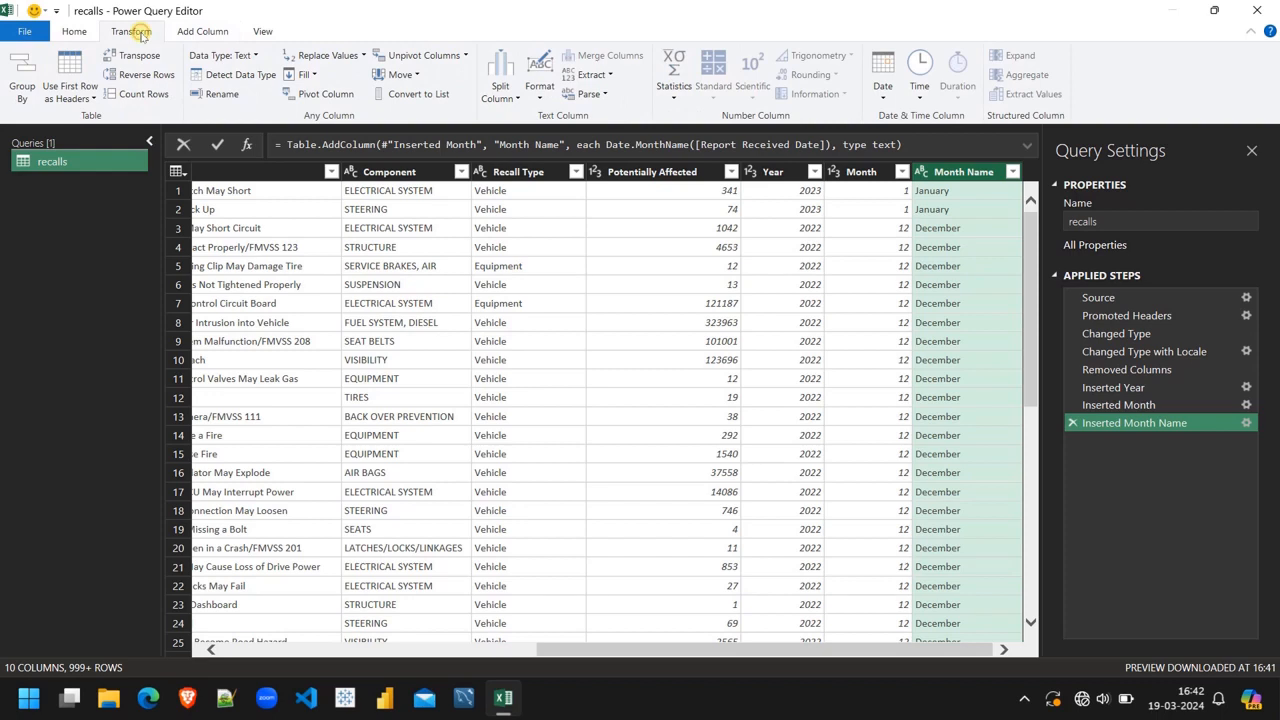
{"action": "left_click", "coordinate": [610, 78]}
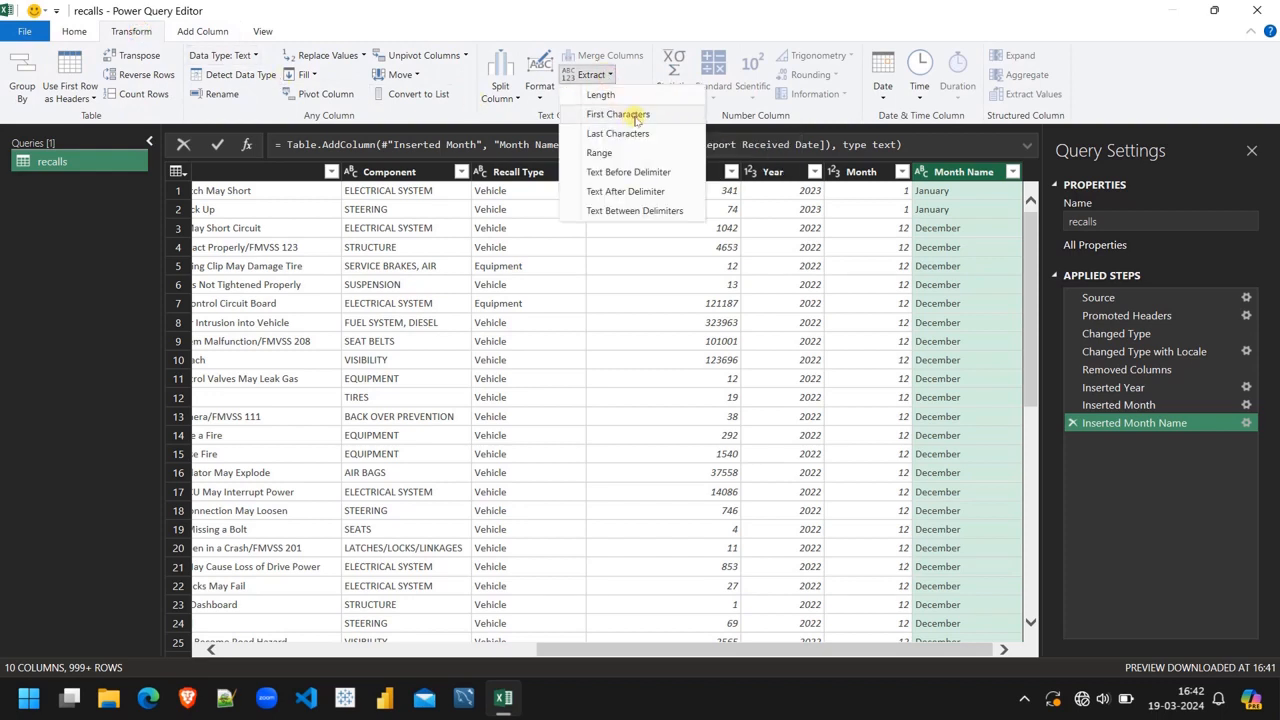
{"action": "left_click", "coordinate": [636, 116]}
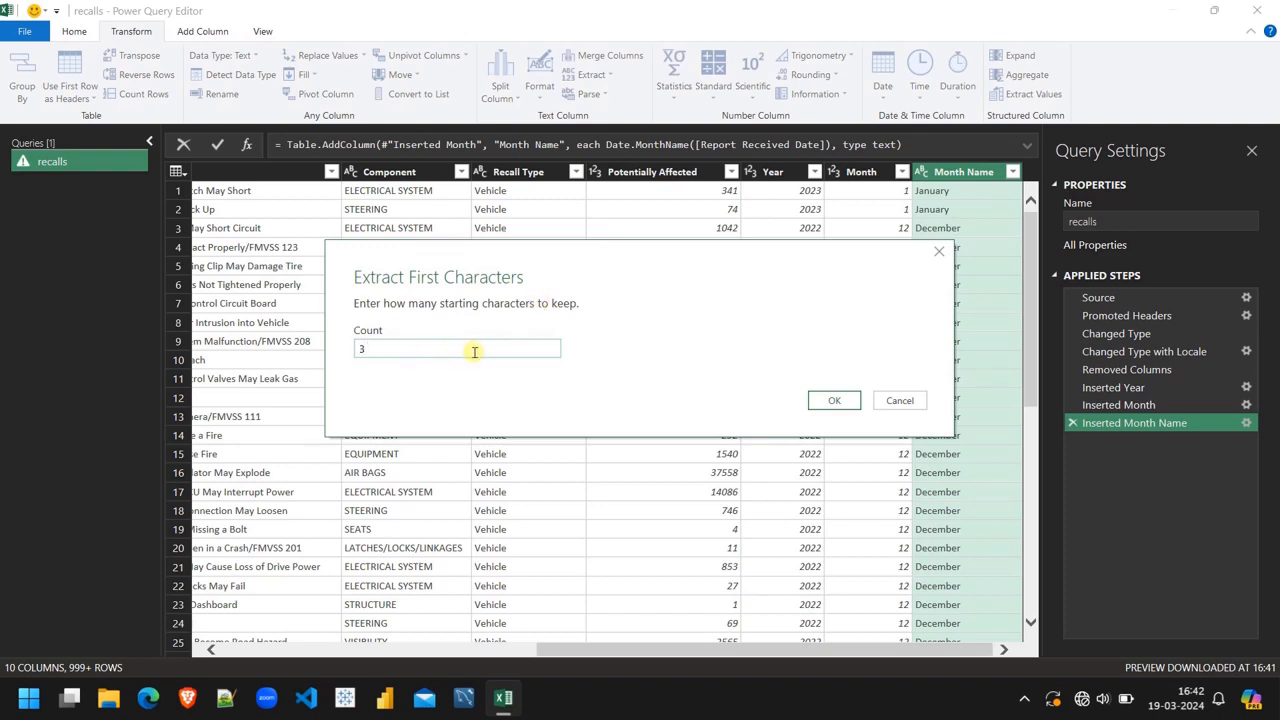
{"action": "left_click", "coordinate": [830, 400]}
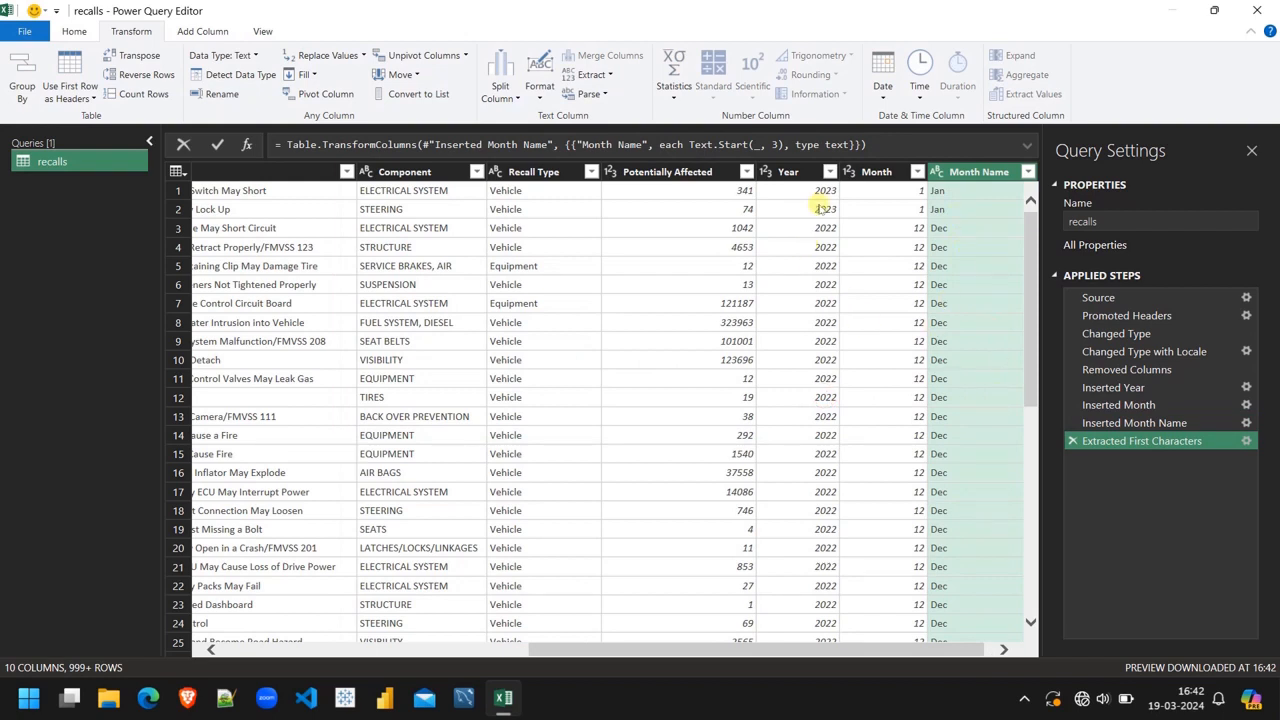
Filter the Year column to exclude the years 1966, 1968, 1969 and 2023
{"action": "left_click", "coordinate": [830, 172]}
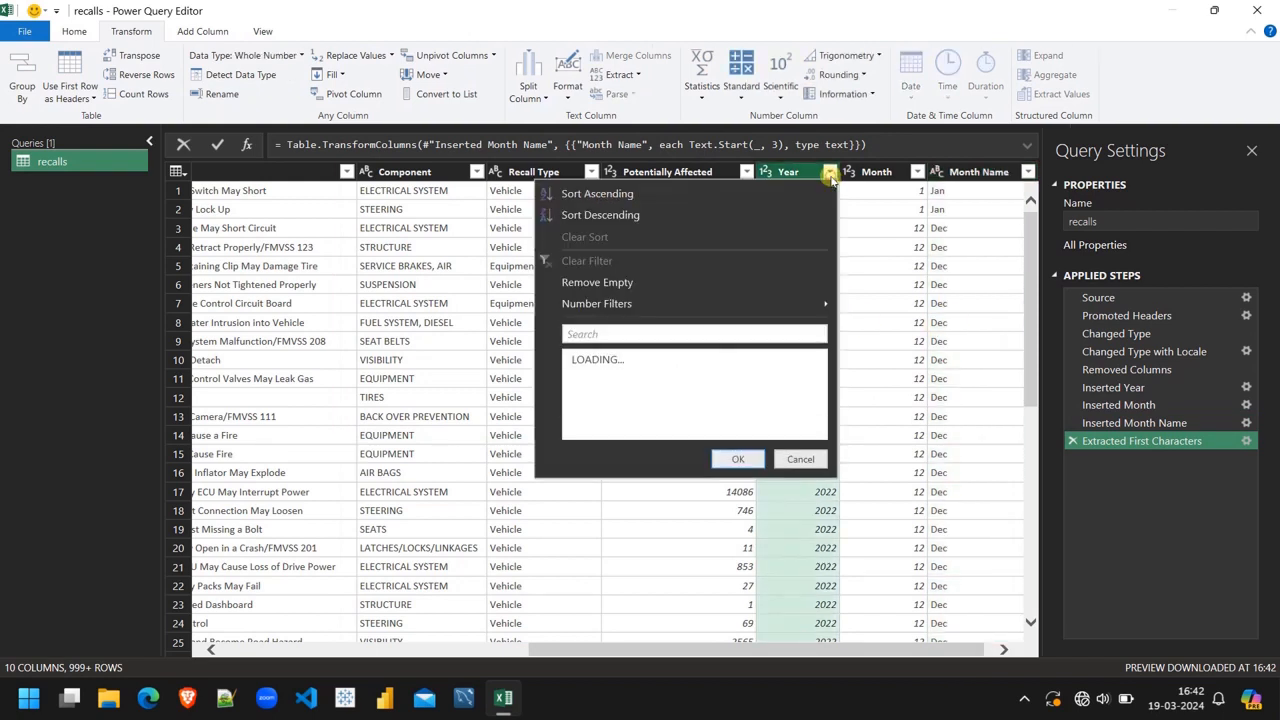
{"action": "left_click", "coordinate": [807, 456]}
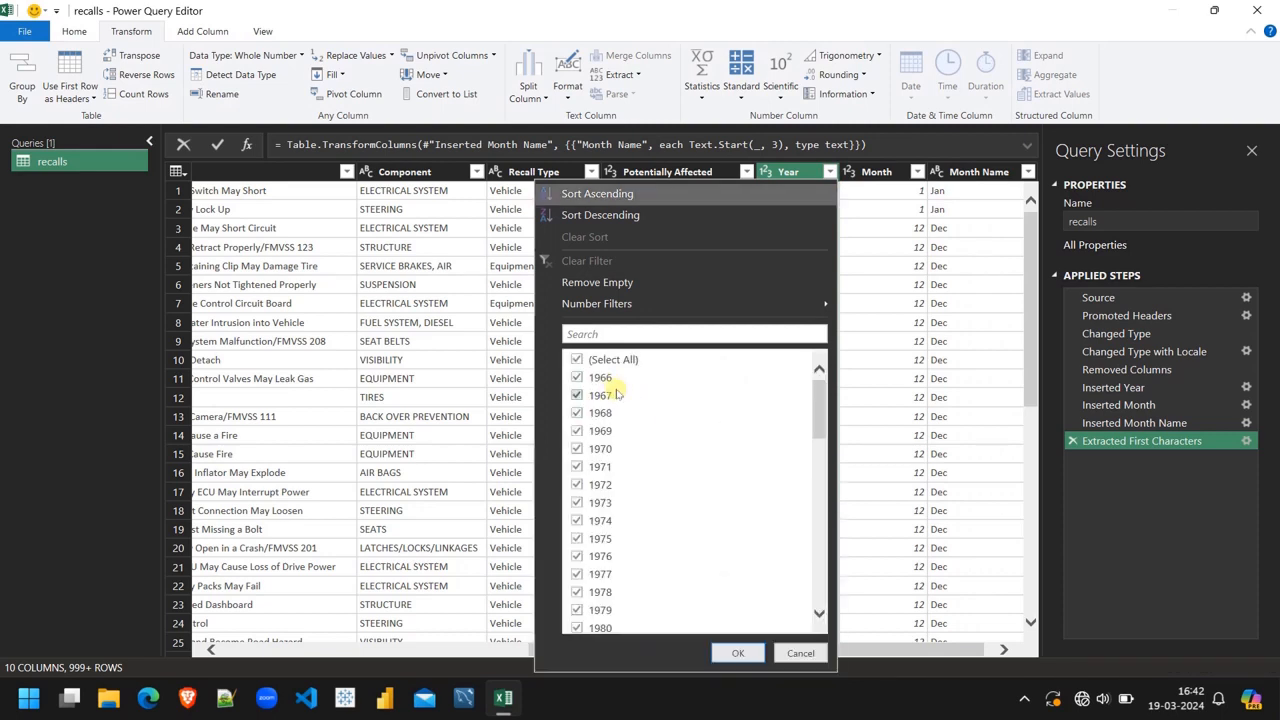
{"action": "scroll", "coordinate": [652, 472], "scroll_direction": "down", "scroll_amount": 10}
{"action": "scroll", "coordinate": [652, 472], "scroll_direction": "down", "scroll_amount": 3}
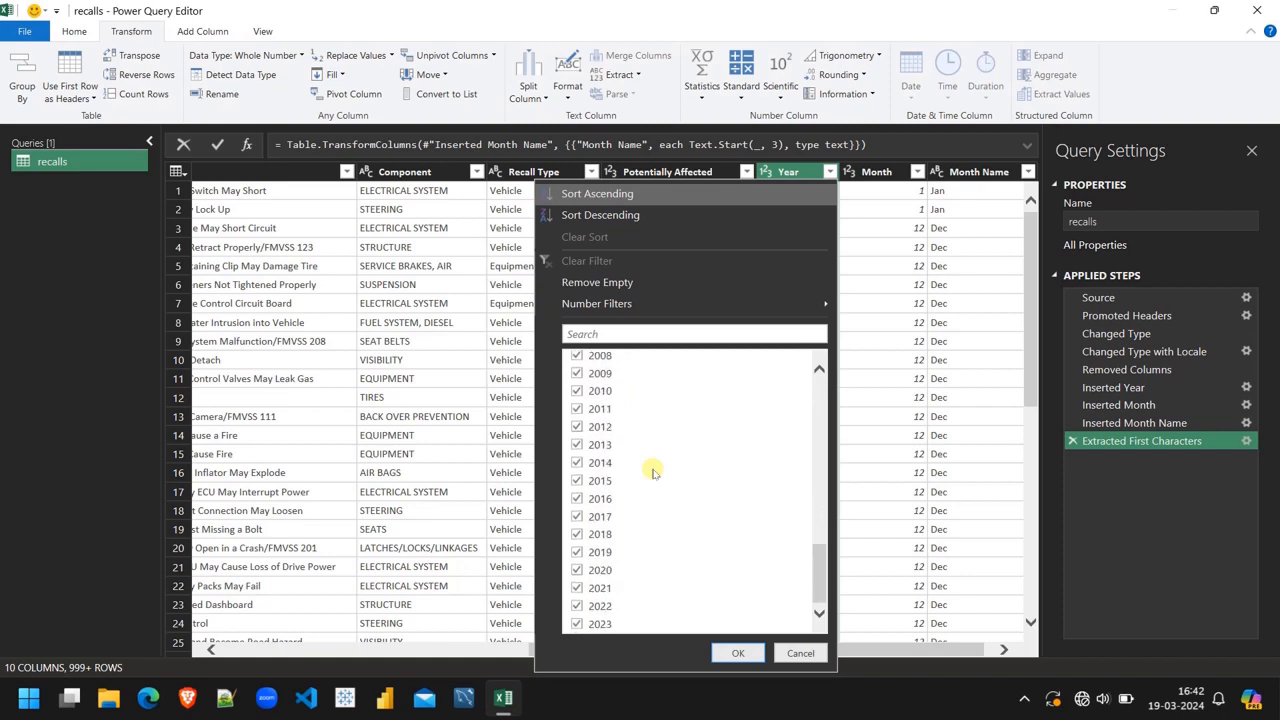
{"action": "scroll", "coordinate": [652, 472], "scroll_direction": "up", "scroll_amount": 12}
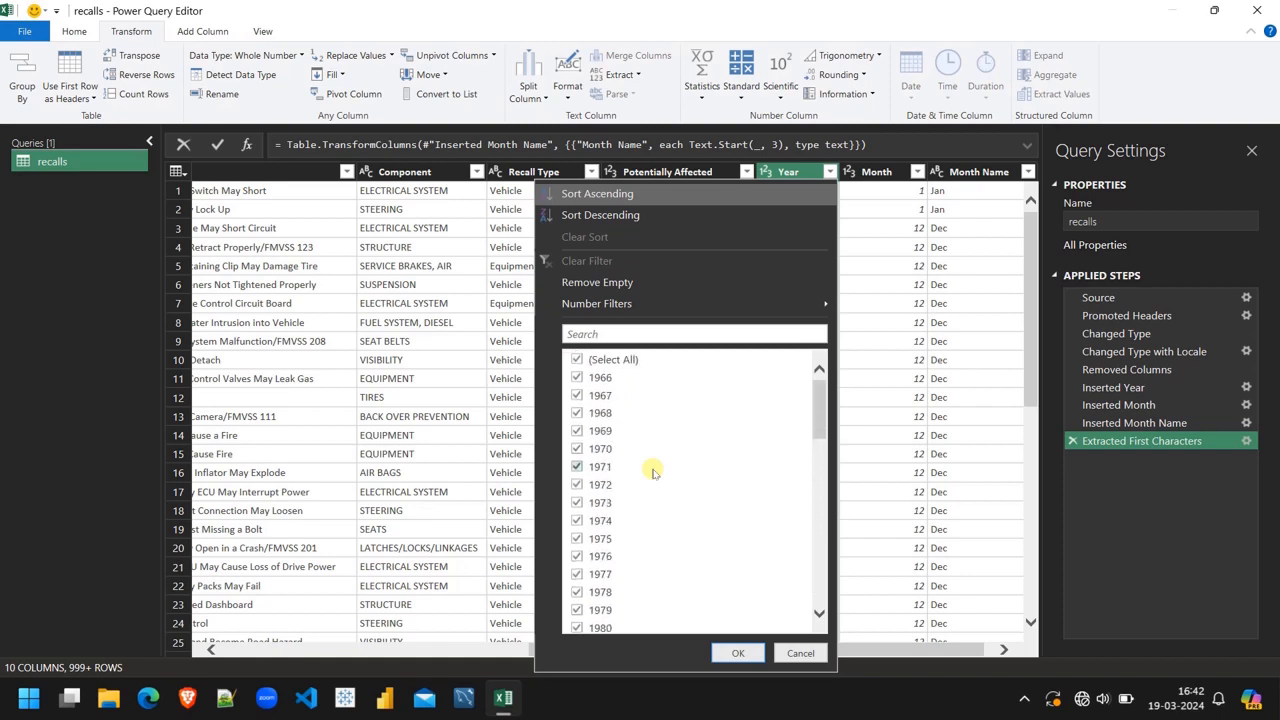
{"action": "left_click", "coordinate": [577, 434]}
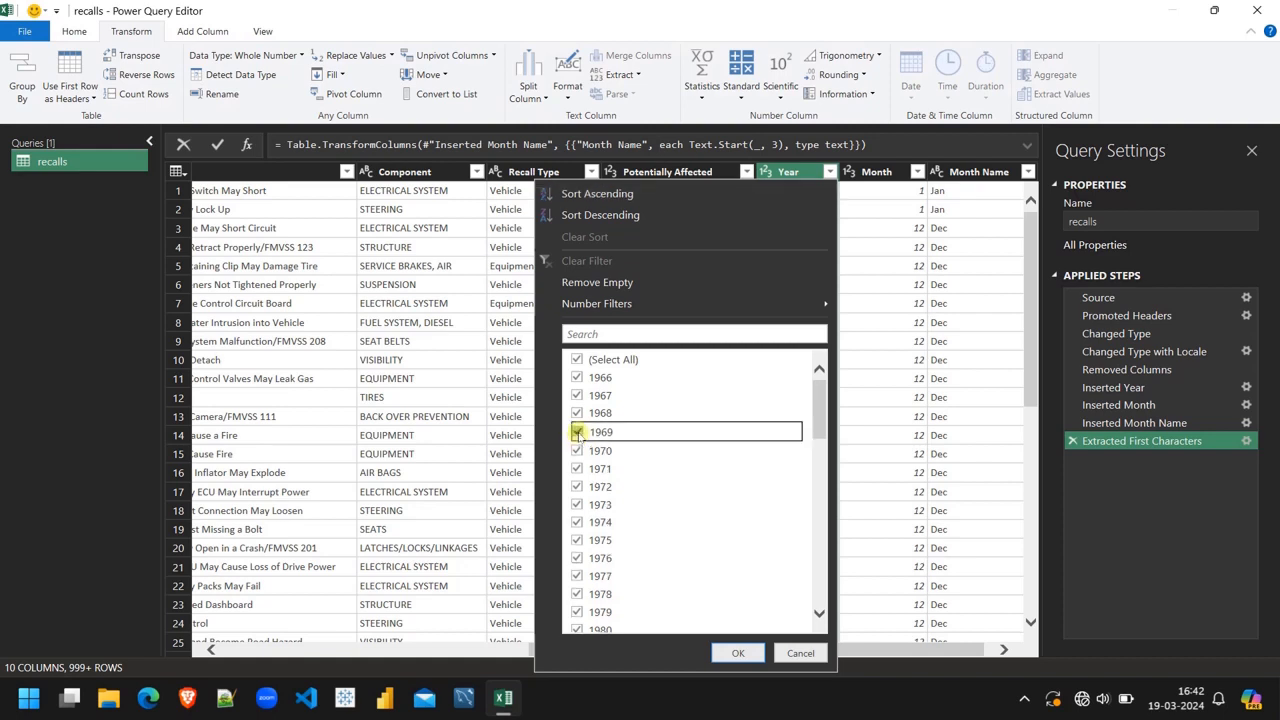
{"action": "left_click", "coordinate": [577, 414]}
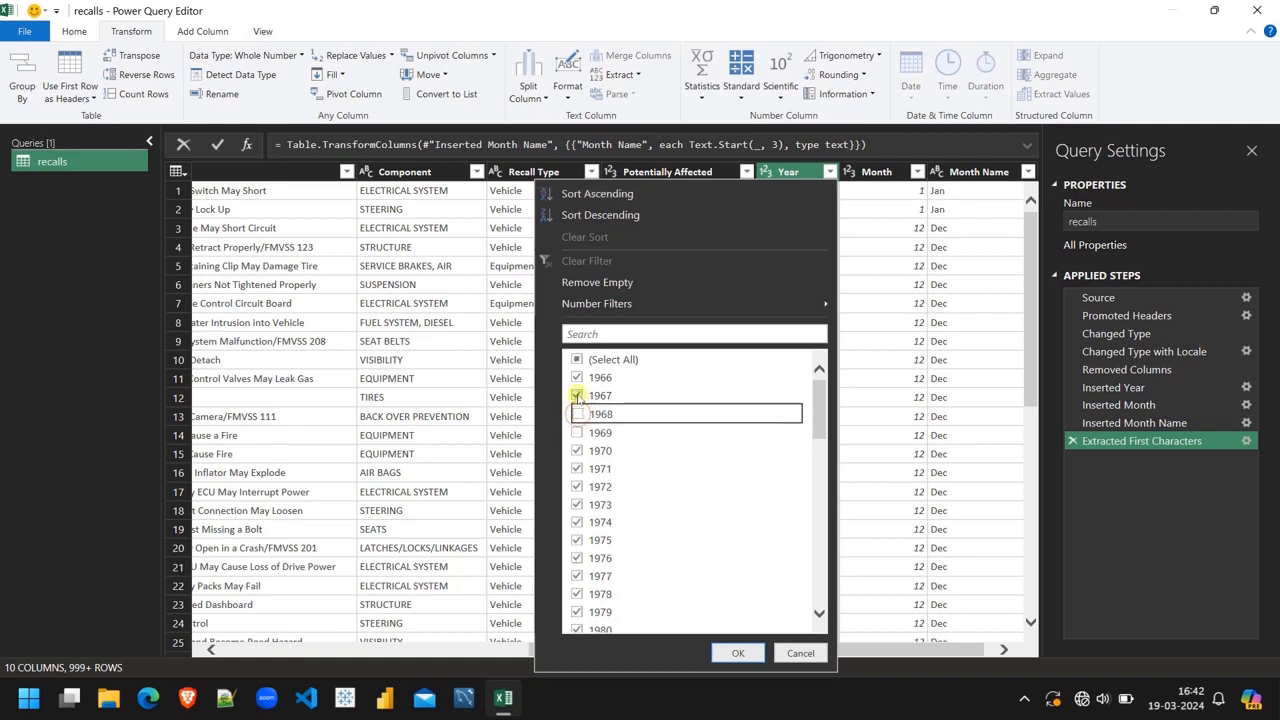
{"action": "left_click", "coordinate": [577, 396]}
{"action": "left_click", "coordinate": [577, 378]}
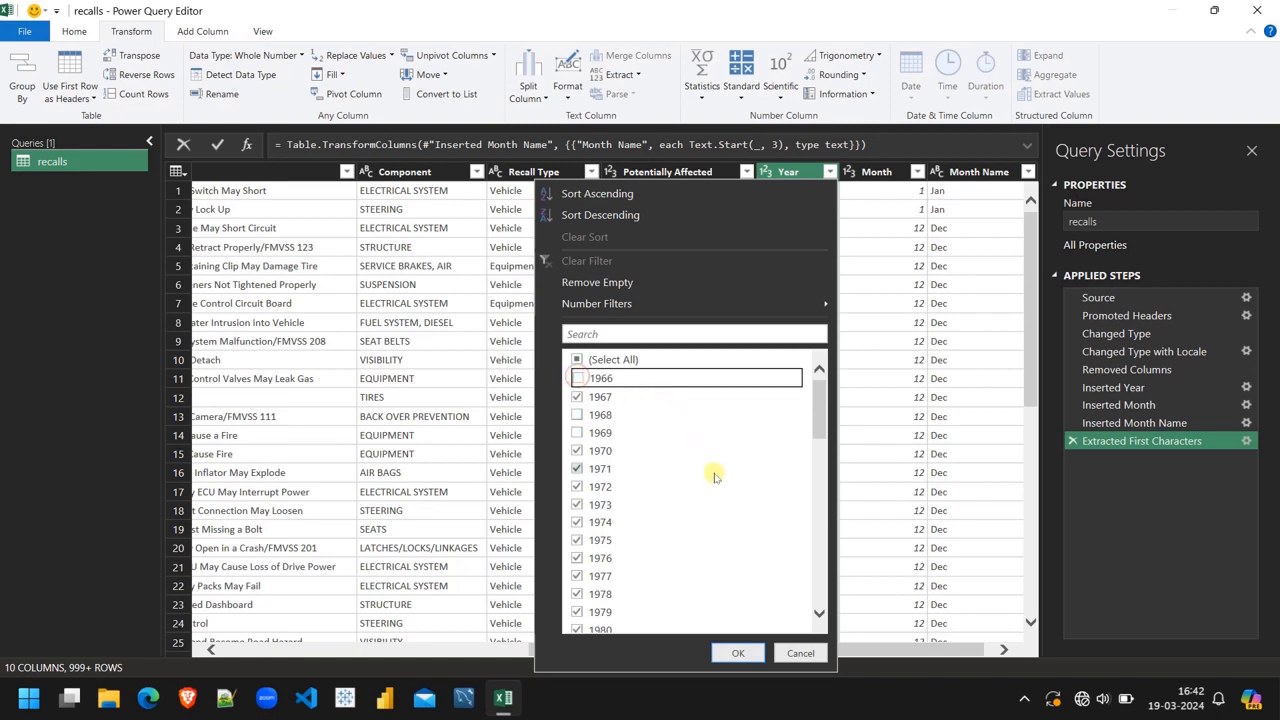
{"action": "scroll", "coordinate": [715, 478], "scroll_direction": "down", "scroll_amount": 5}
{"action": "scroll", "coordinate": [715, 483], "scroll_direction": "down", "scroll_amount": 6}
{"action": "scroll", "coordinate": [694, 534], "scroll_direction": "down", "scroll_amount": 2}
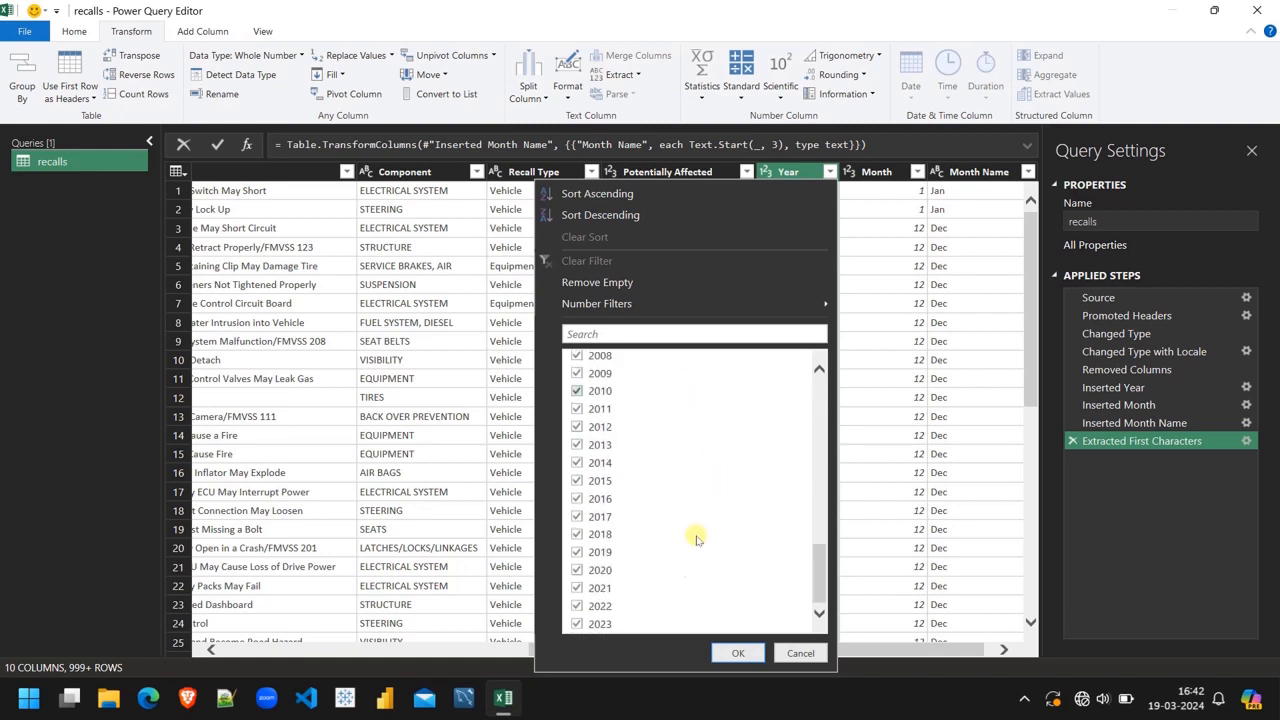
{"action": "left_click", "coordinate": [577, 624]}
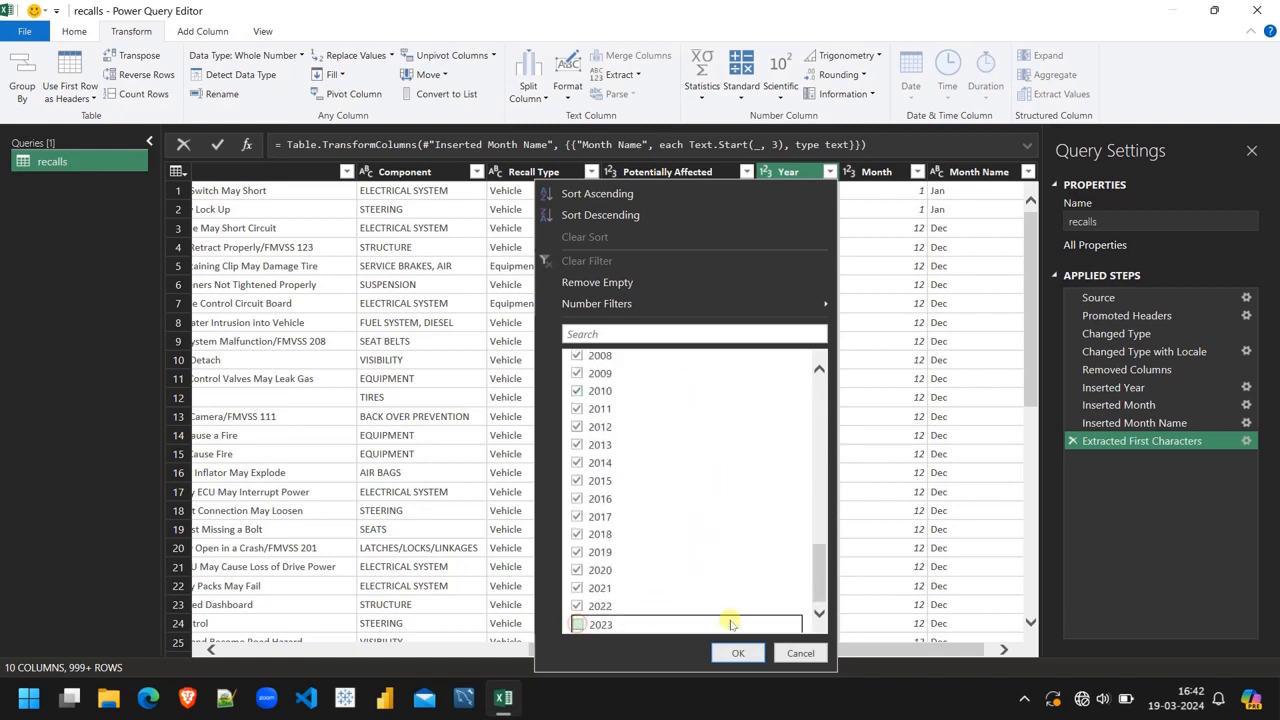
{"action": "left_click", "coordinate": [738, 653]}
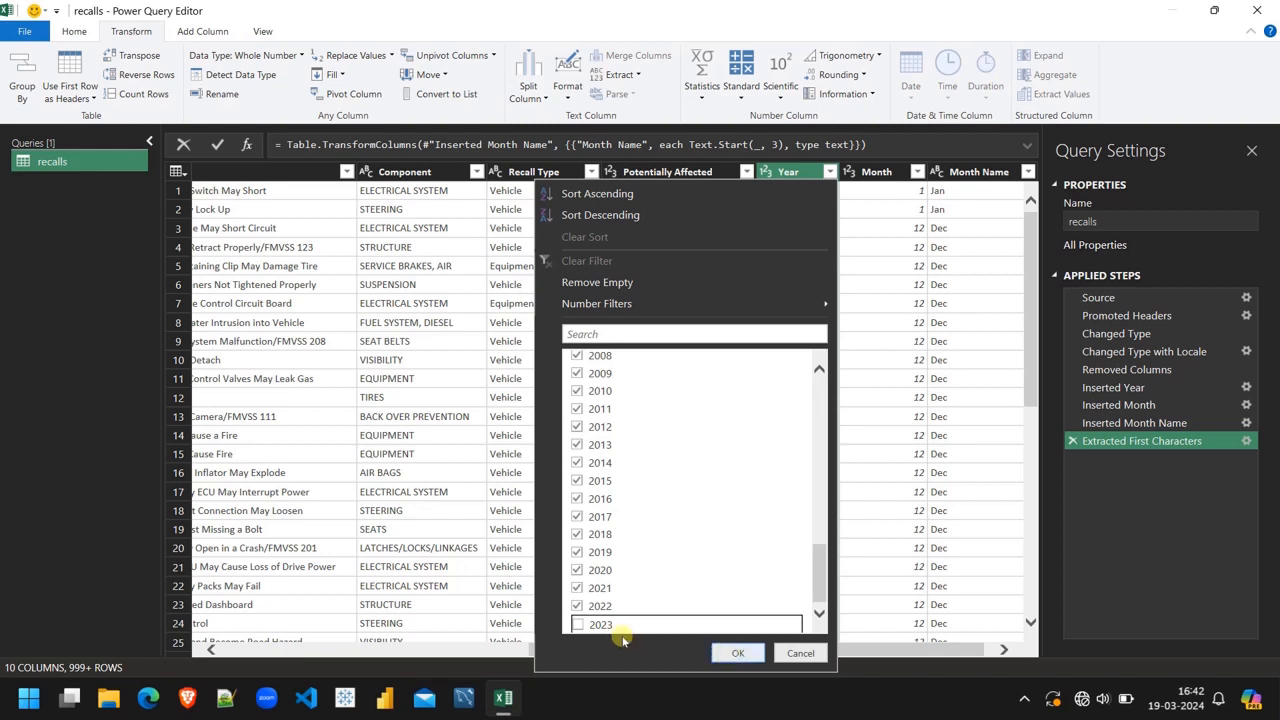
{"action": "left_click", "coordinate": [741, 655]}
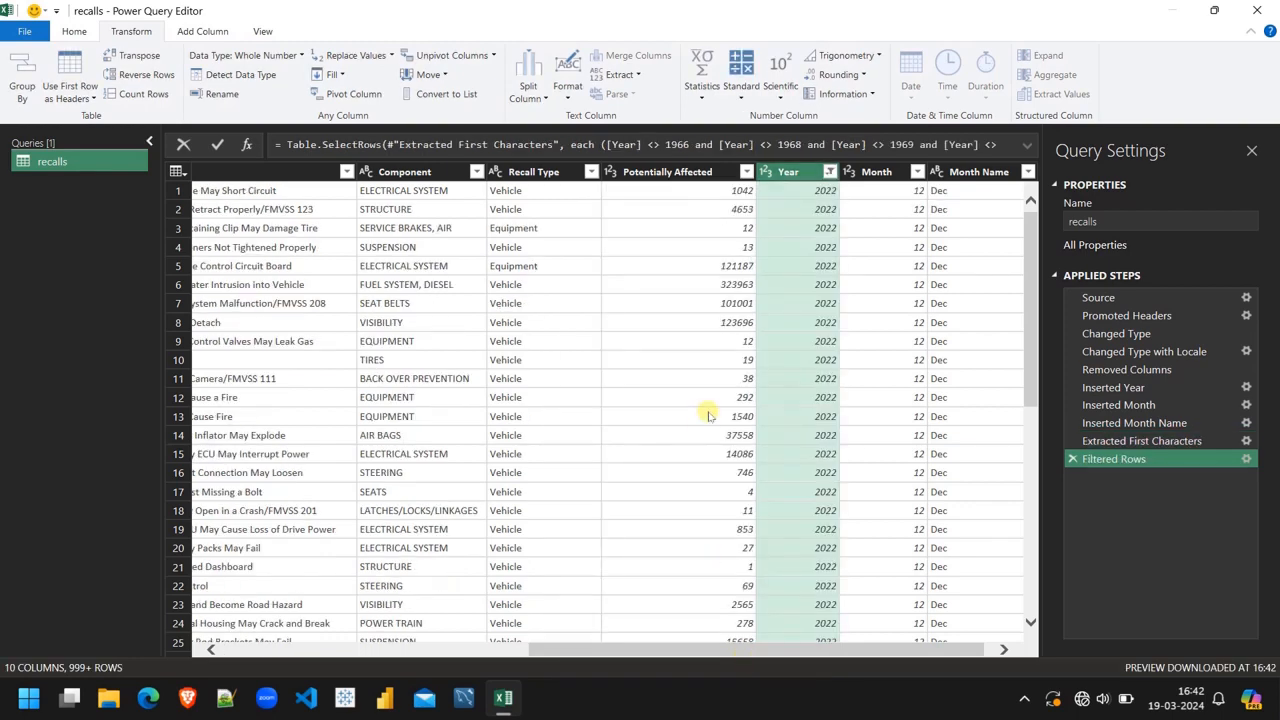
Load the recalls query as a table into the existing worksheet at cell A1 and add it to the Data Model
{"action": "scroll", "coordinate": [708, 415], "scroll_direction": "left", "scroll_amount": 10}
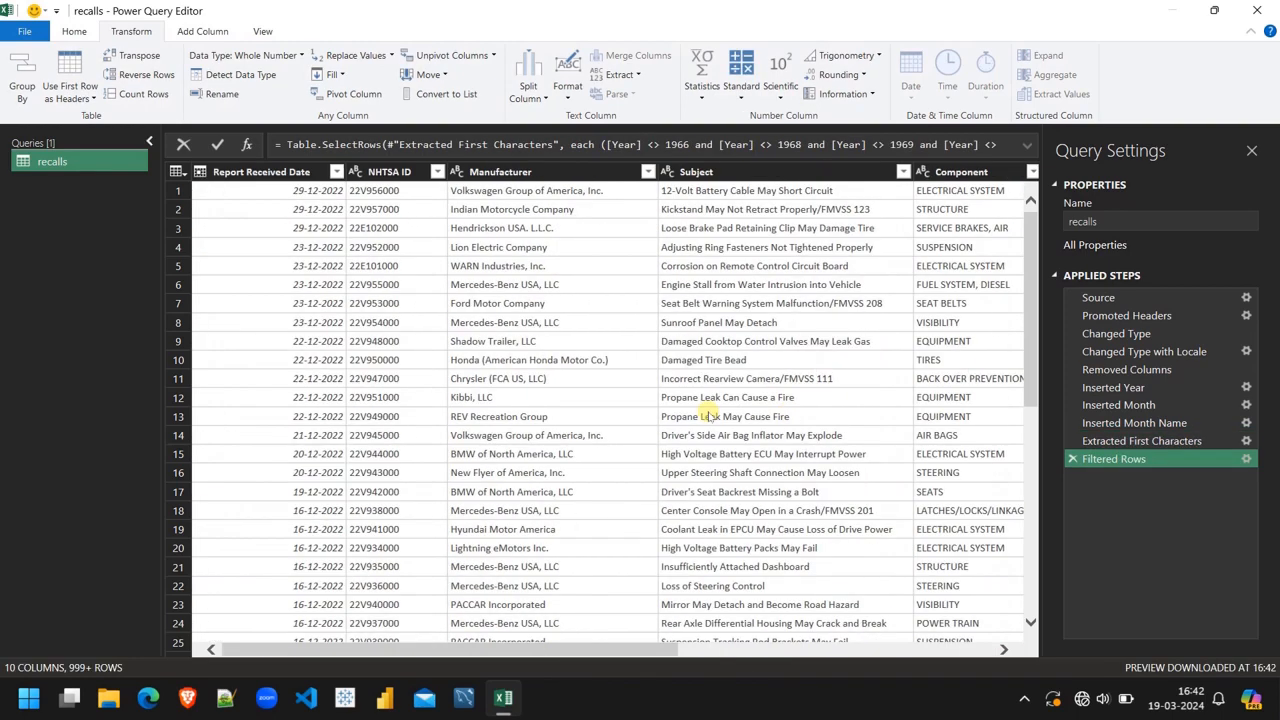
{"action": "scroll", "coordinate": [708, 415], "scroll_direction": "right", "scroll_amount": 10}
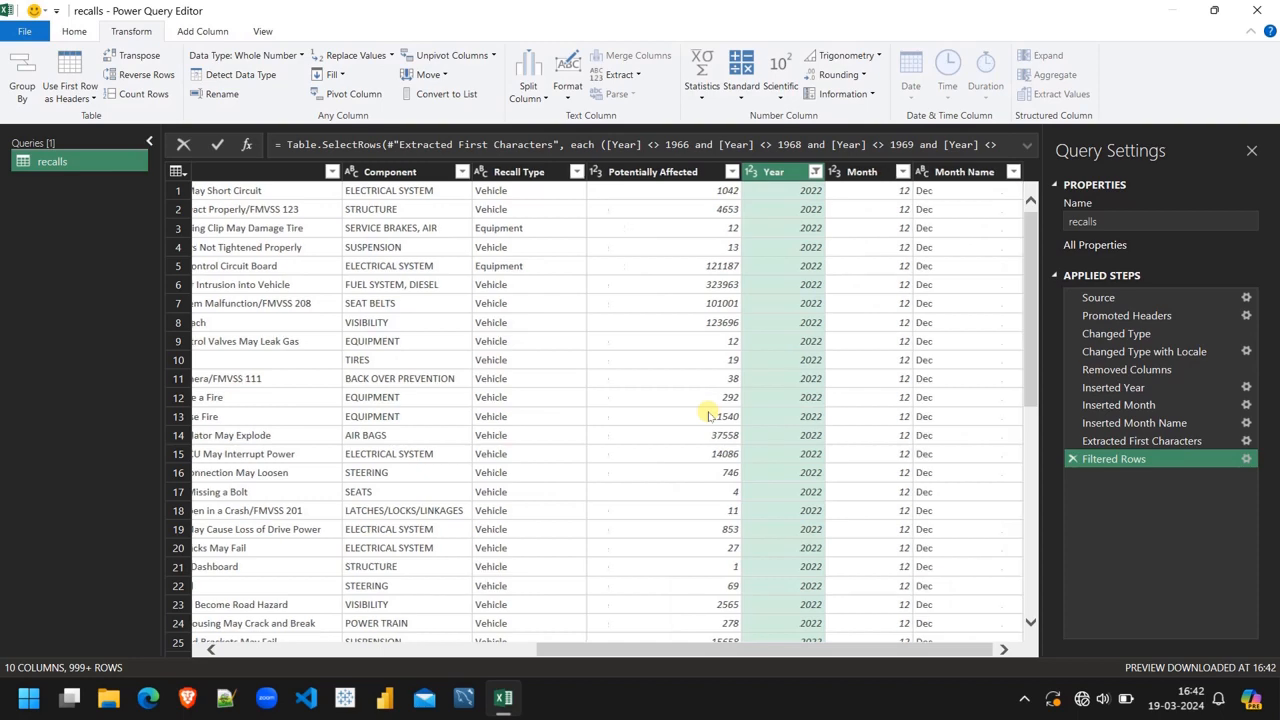
{"action": "scroll", "coordinate": [708, 415], "scroll_direction": "left", "scroll_amount": 10}
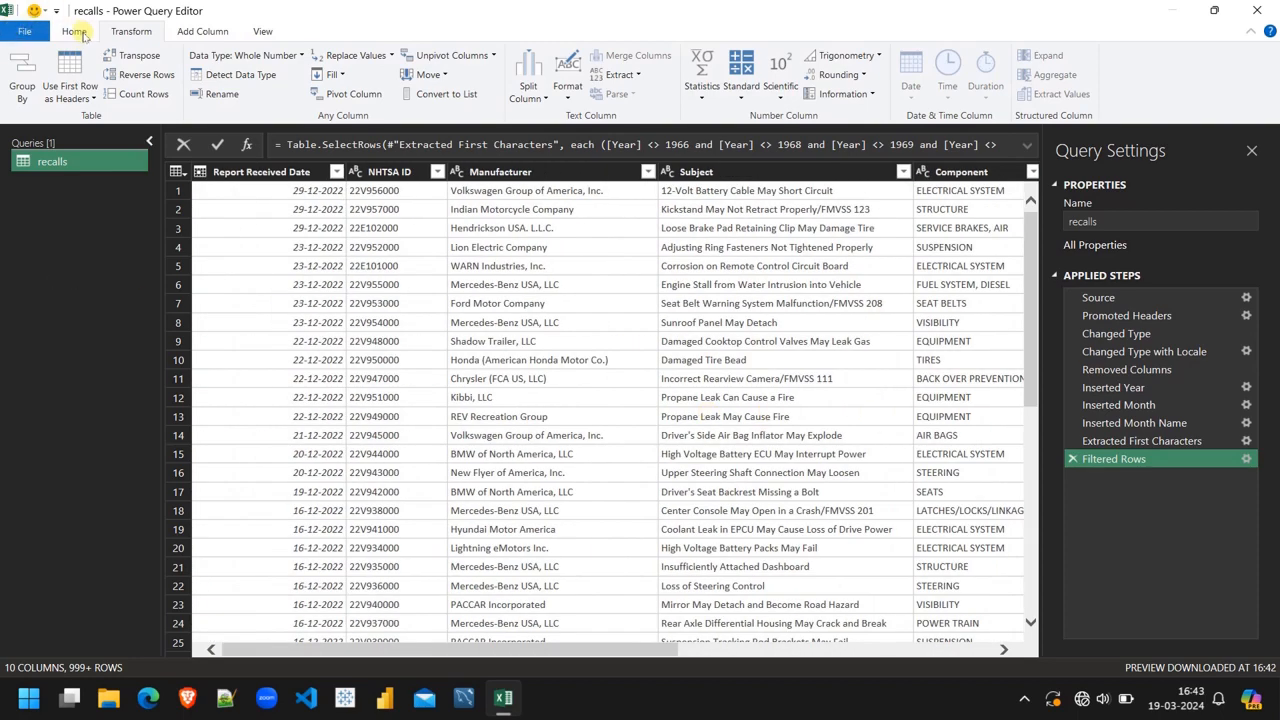
{"action": "left_click", "coordinate": [76, 31]}
{"action": "left_click", "coordinate": [35, 104]}
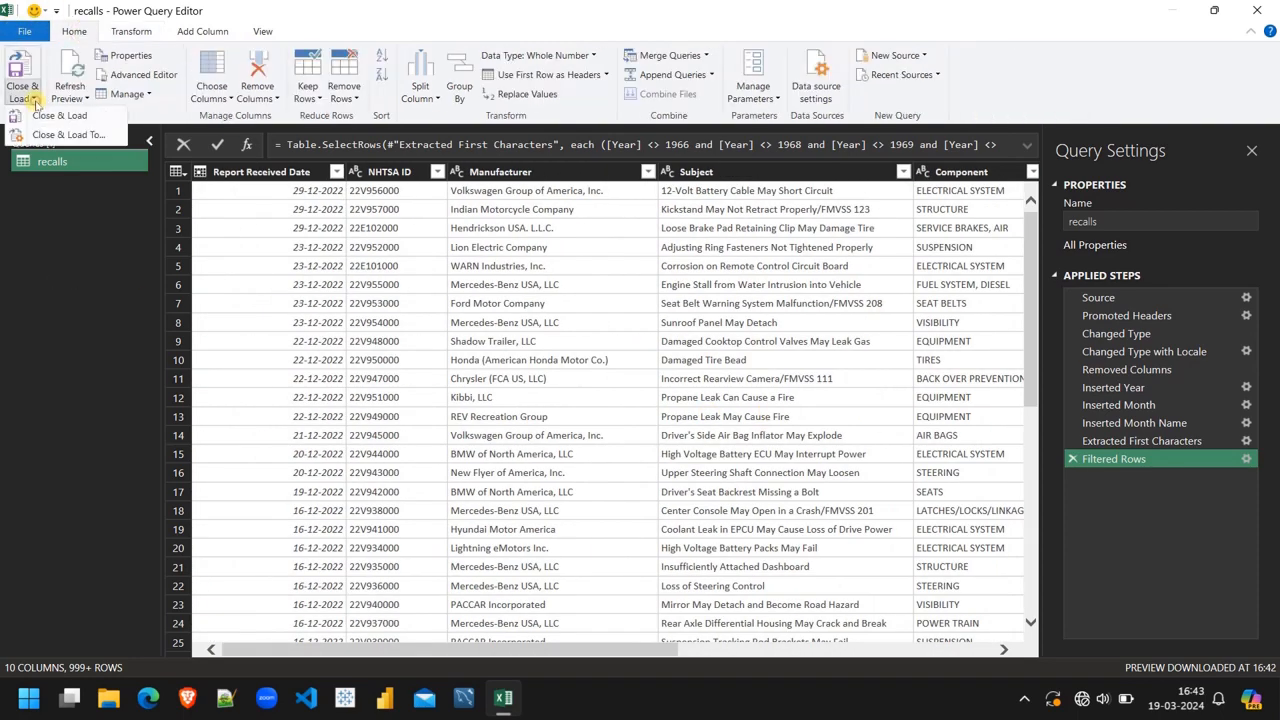
{"action": "left_click", "coordinate": [66, 135]}
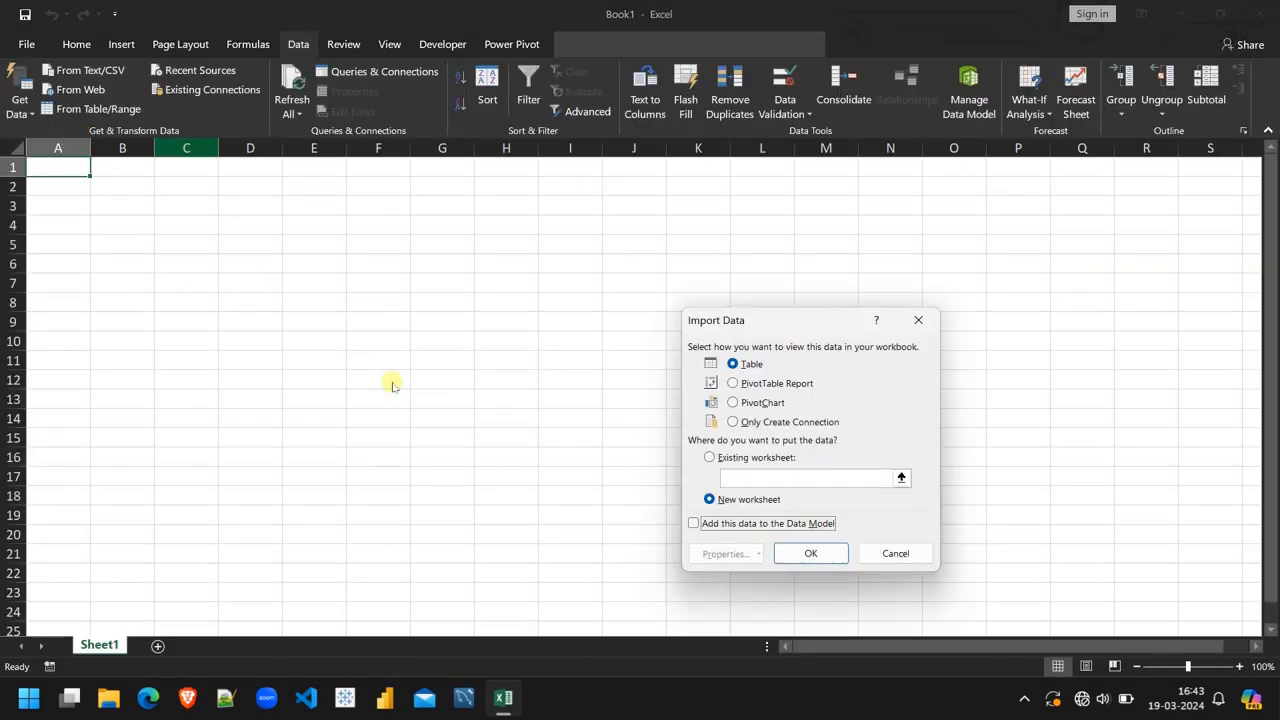
{"action": "left_click", "coordinate": [709, 458]}
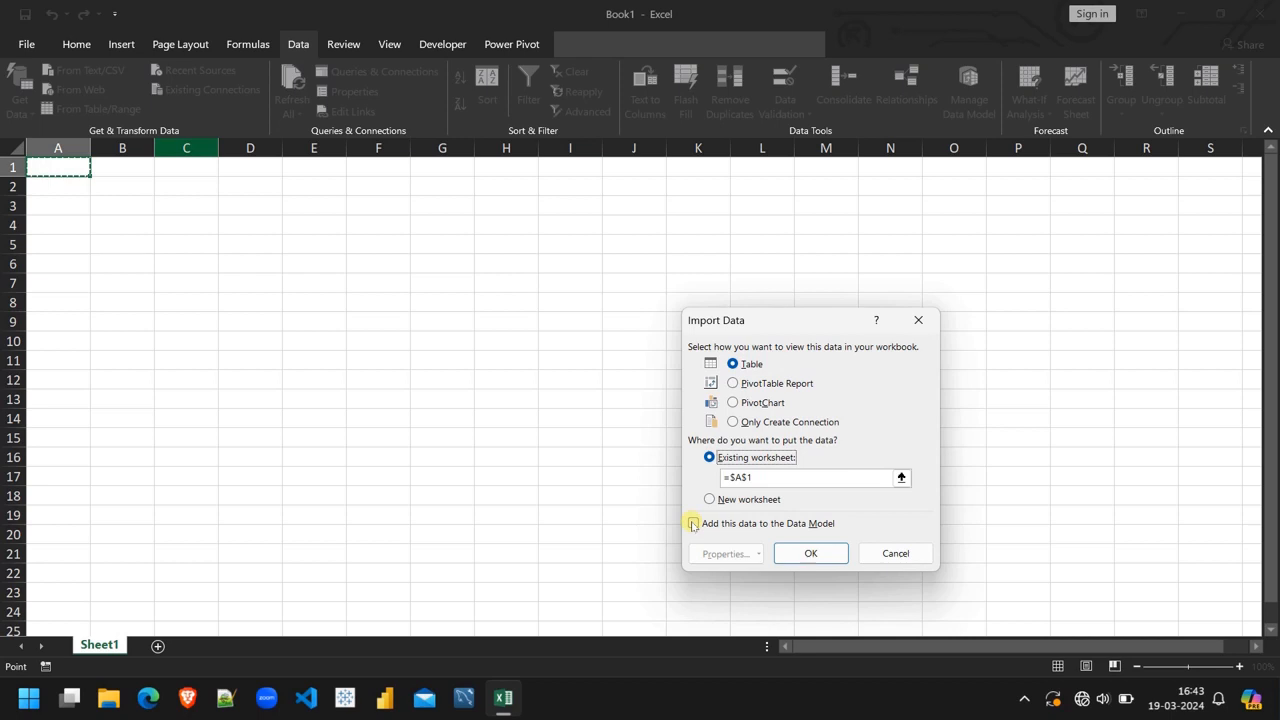
{"action": "left_click", "coordinate": [693, 523]}
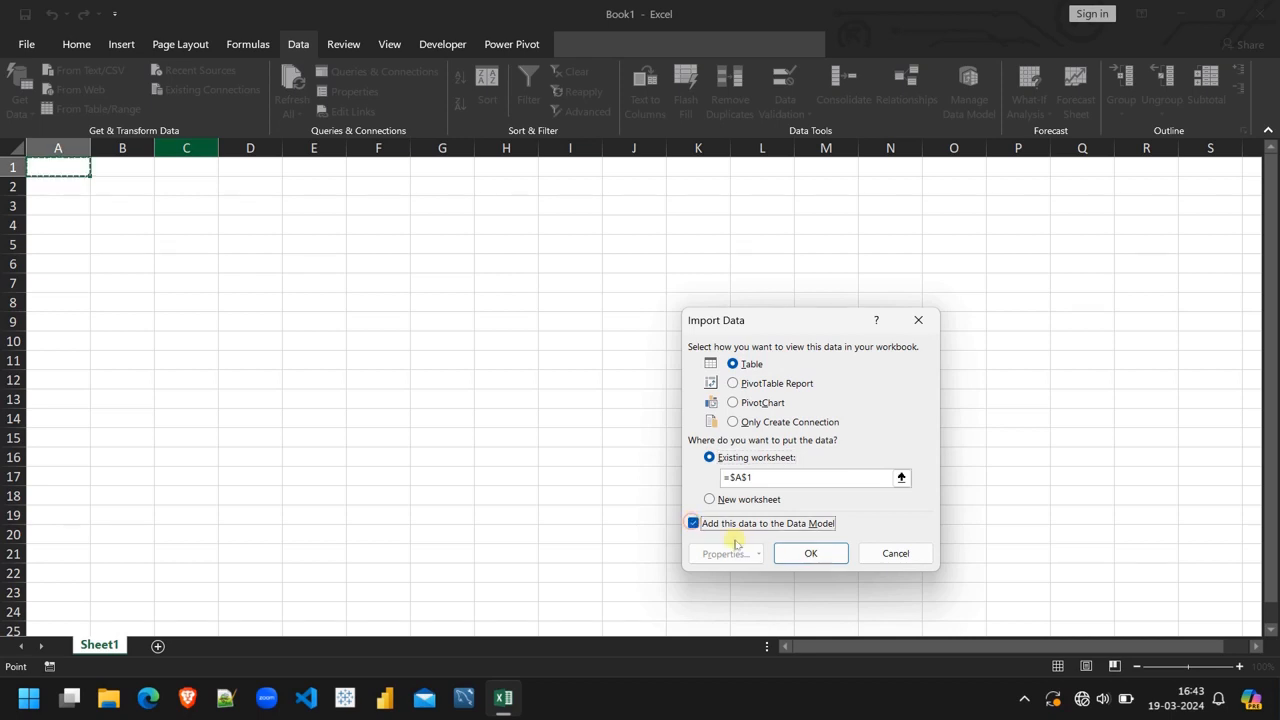
{"action": "left_click", "coordinate": [808, 555]}
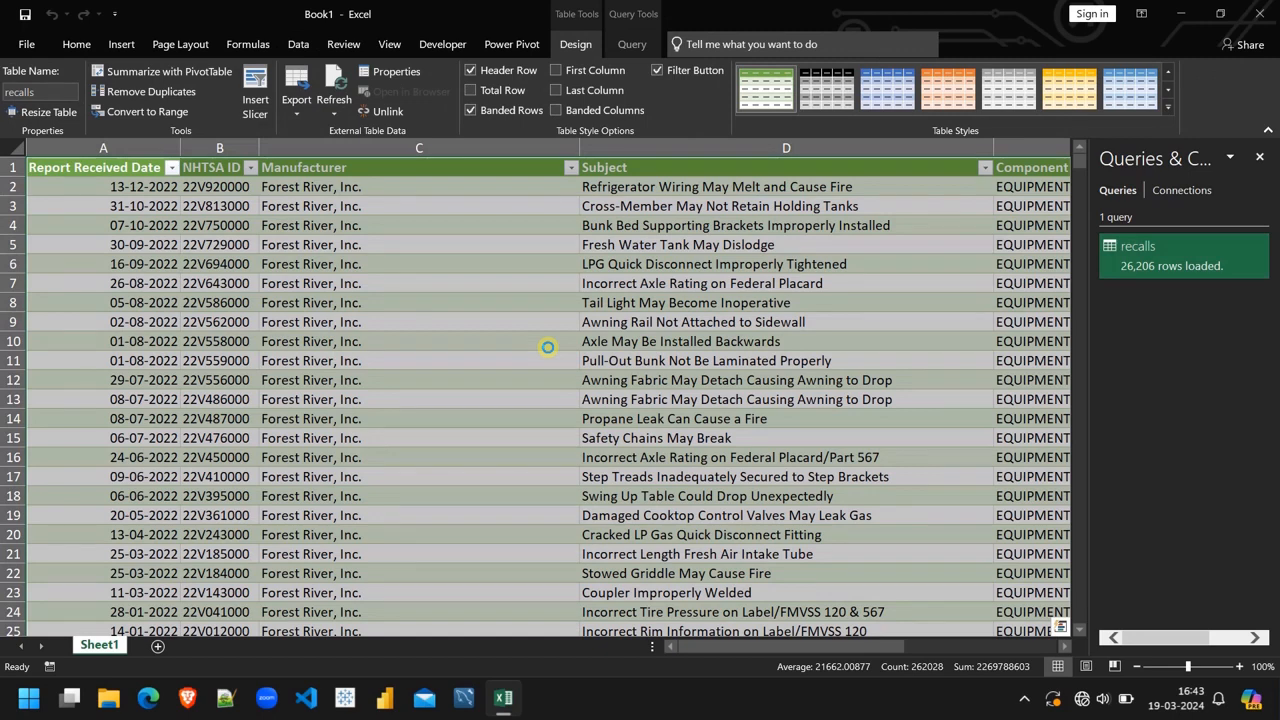
Create a PivotTable from the recalls table on a new worksheet
{"action": "scroll", "coordinate": [548, 347], "scroll_direction": "right", "scroll_amount": 2}
{"action": "scroll", "coordinate": [548, 347], "scroll_direction": "left", "scroll_amount": 2}
{"action": "left_click", "coordinate": [121, 44]}
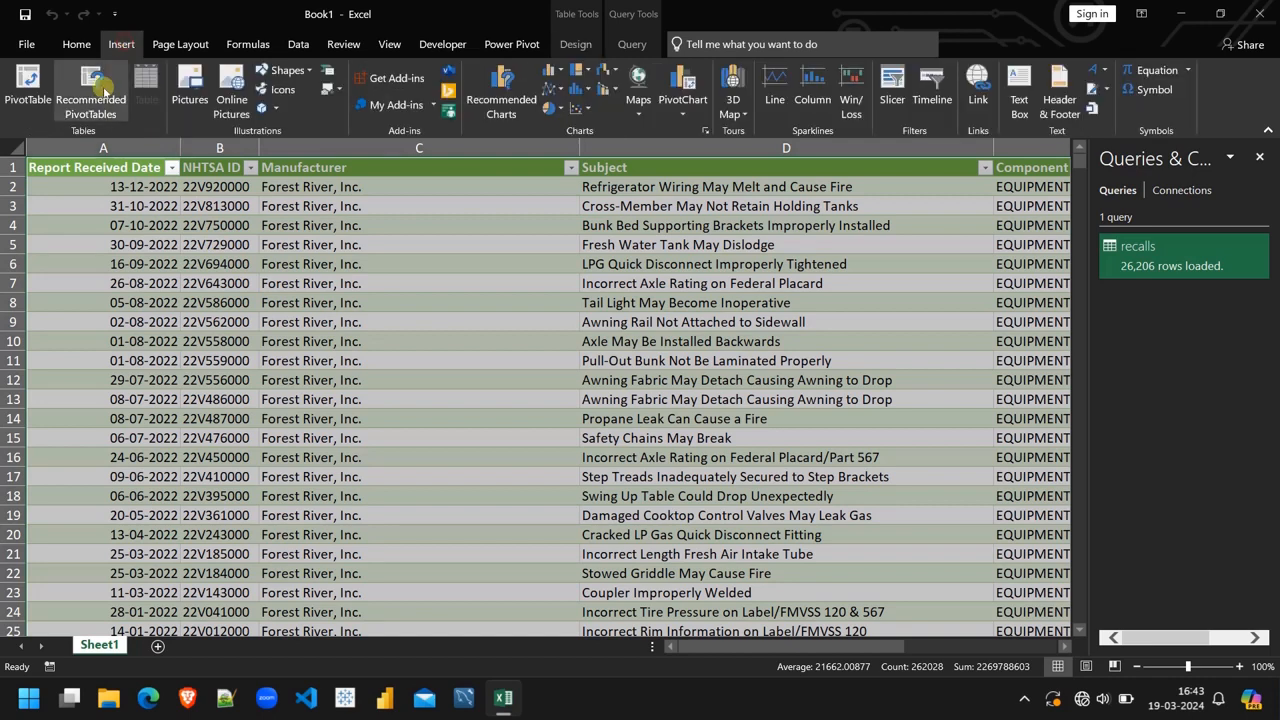
{"action": "left_click", "coordinate": [30, 80]}
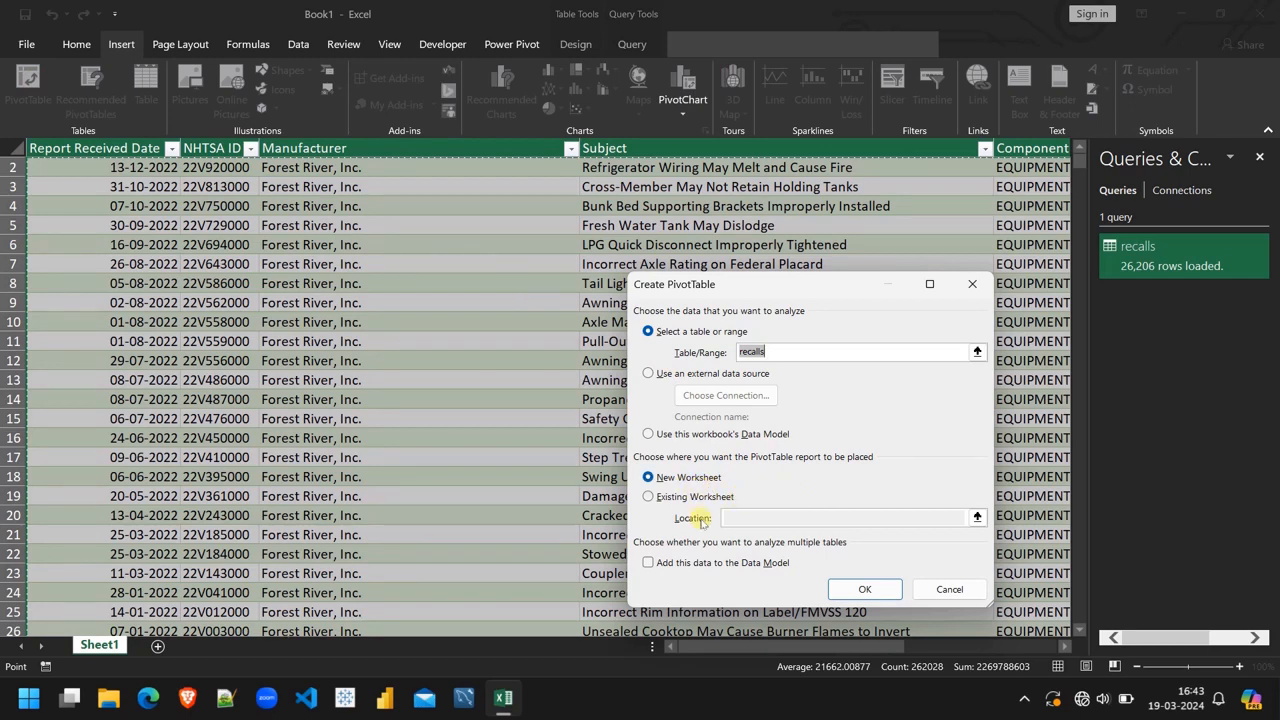
{"action": "left_click", "coordinate": [862, 590]}
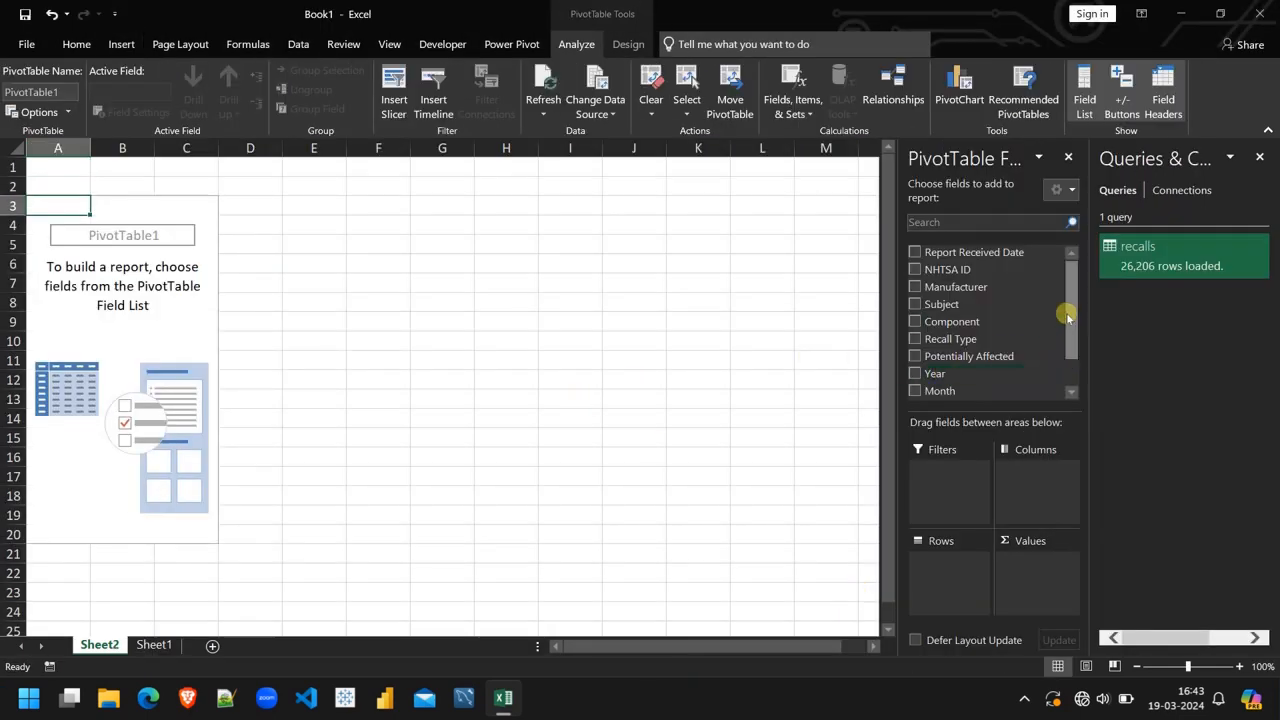
Build the PivotTable with Year as rows and the count of NHTSA ID as values, and close the queries pane
{"action": "left_click_drag", "start_coordinate": [1068, 317], "coordinate": [1068, 362]}
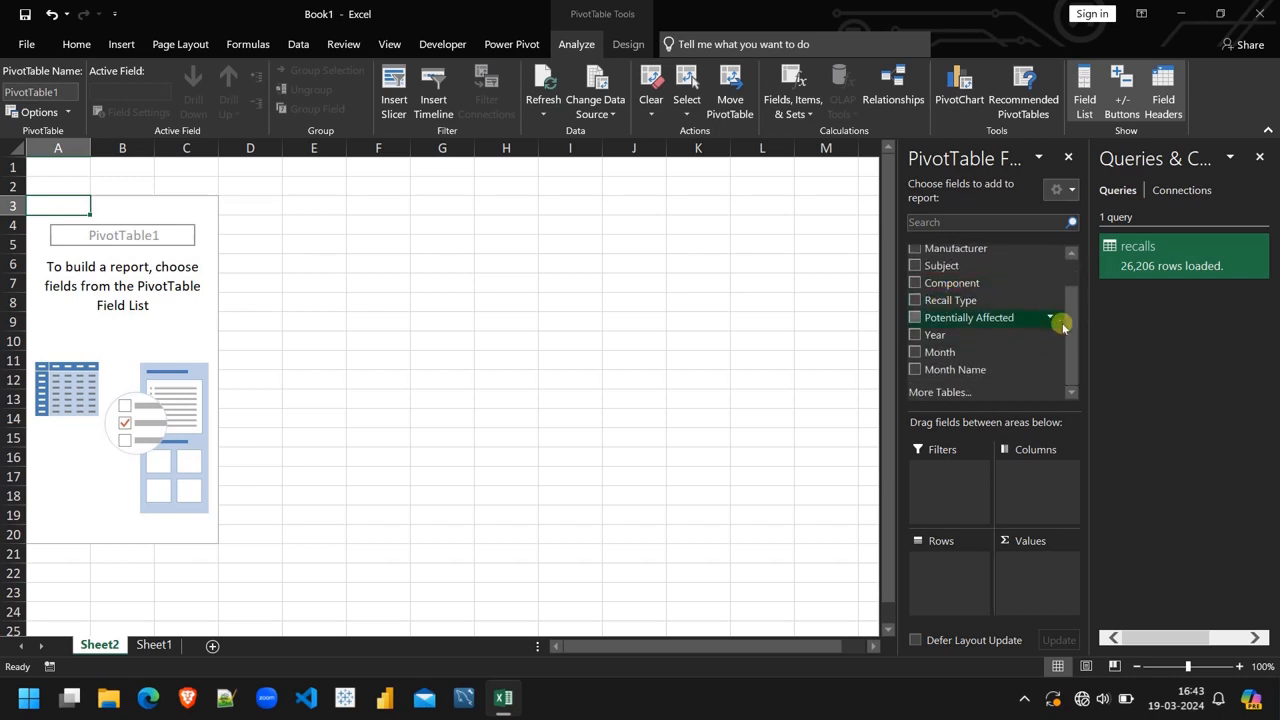
{"action": "left_click_drag", "start_coordinate": [1074, 318], "coordinate": [1074, 277]}
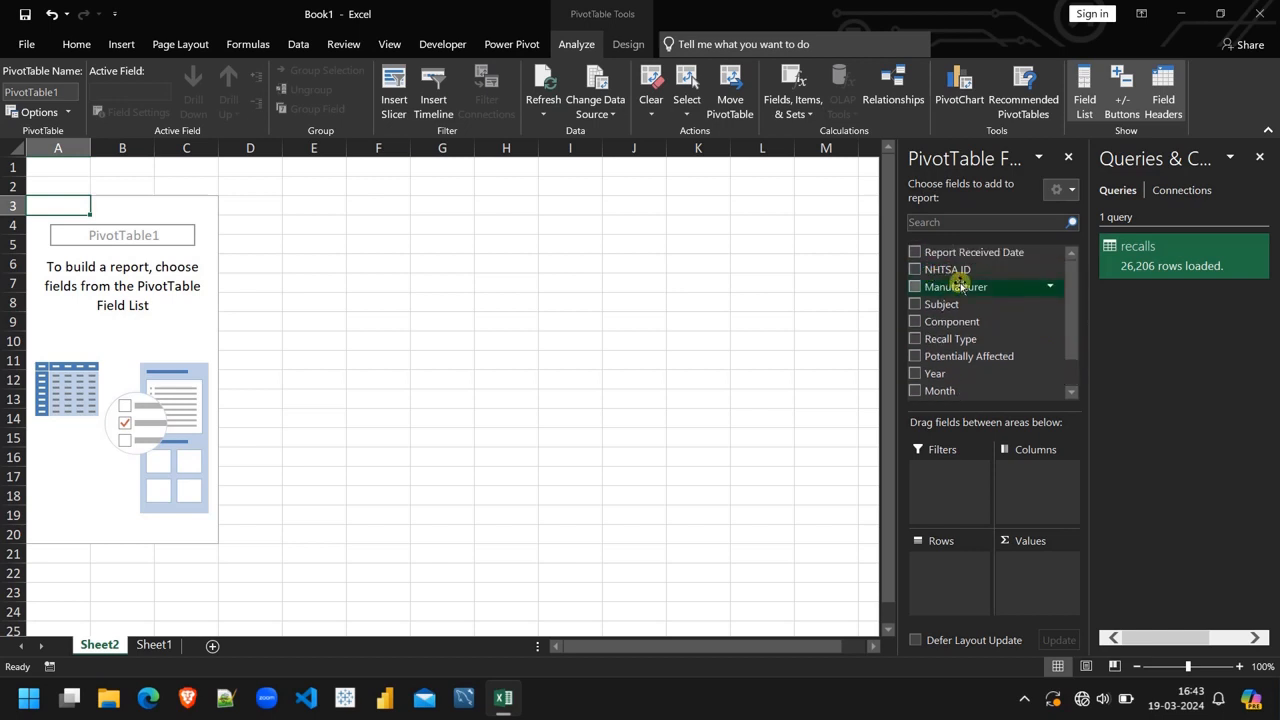
{"action": "left_click_drag", "start_coordinate": [936, 375], "coordinate": [943, 588]}
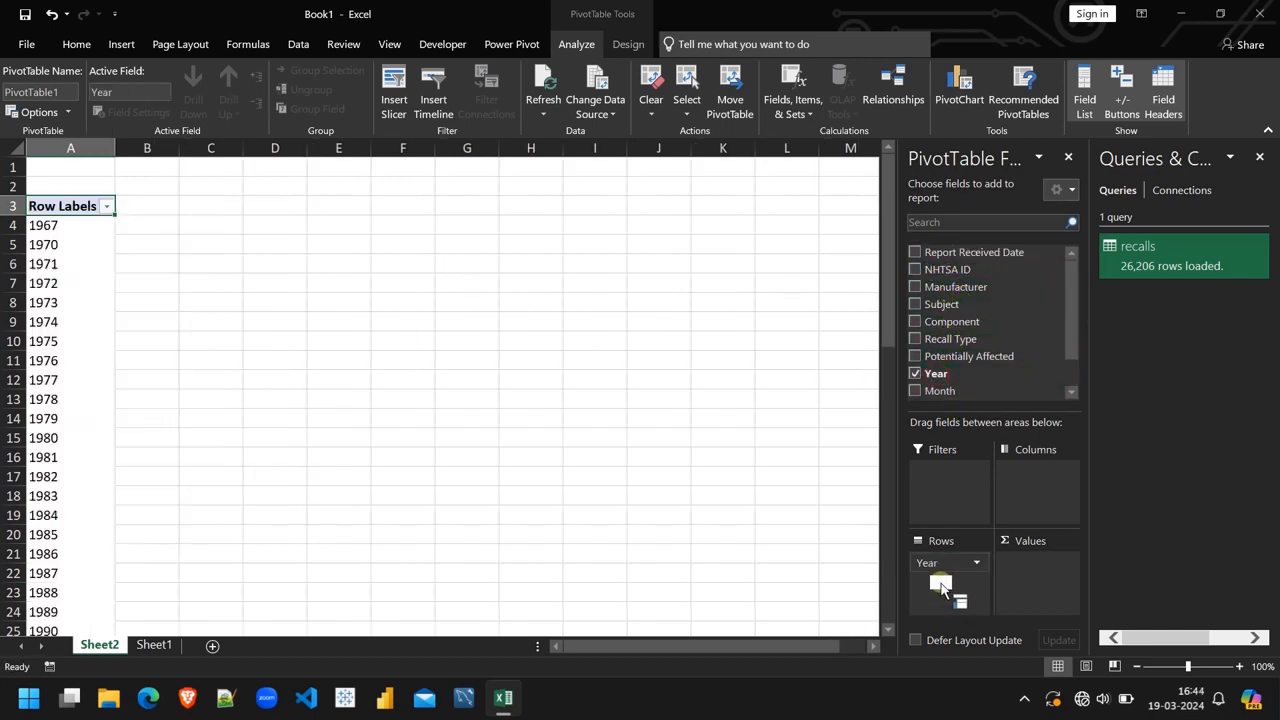
{"action": "left_click", "coordinate": [1260, 158]}
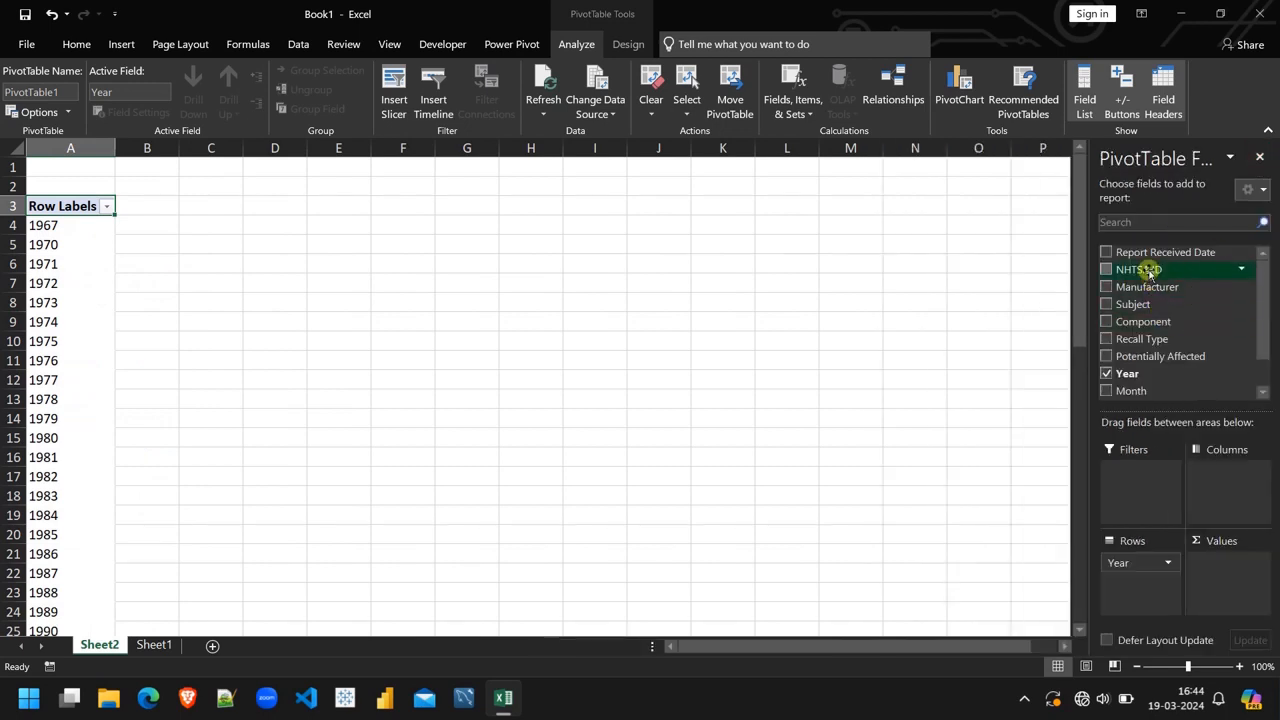
{"action": "left_click_drag", "start_coordinate": [1148, 273], "coordinate": [1237, 563]}
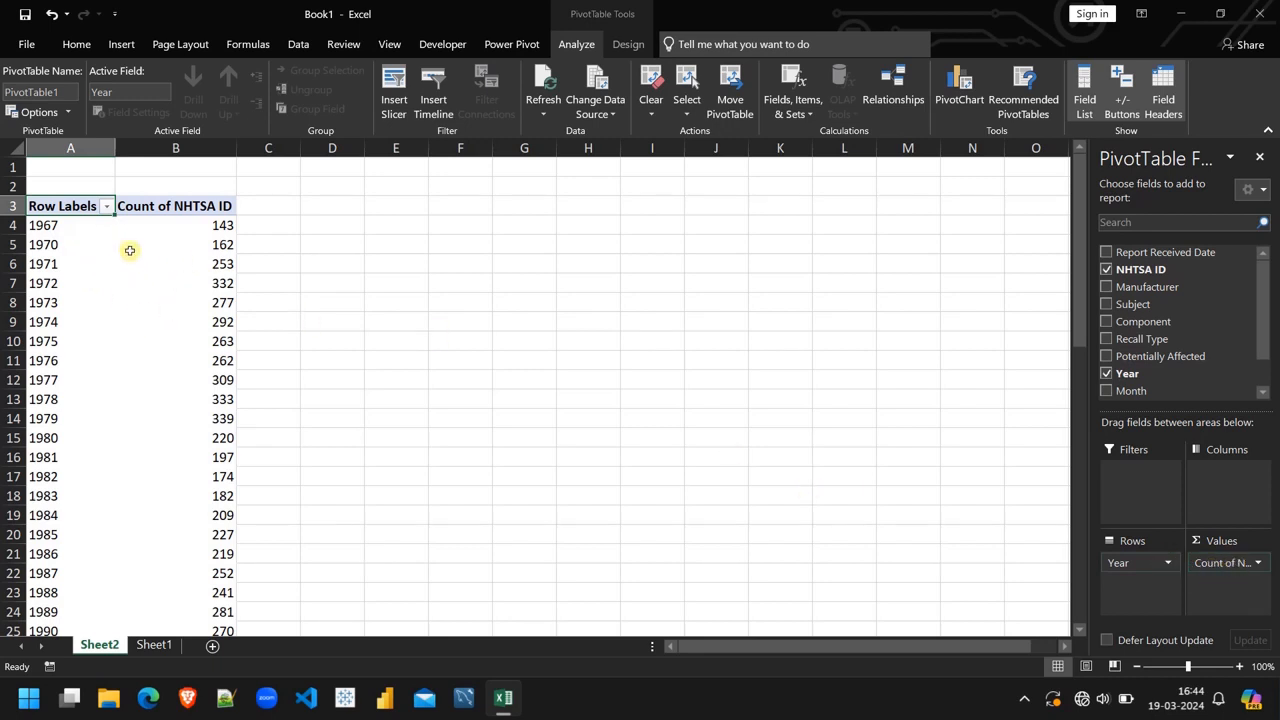
Insert a second PivotTable at cell D3 of Sheet2, based on the workbook's Data Model
{"action": "scroll", "coordinate": [143, 321], "scroll_direction": "down", "scroll_amount": 2}
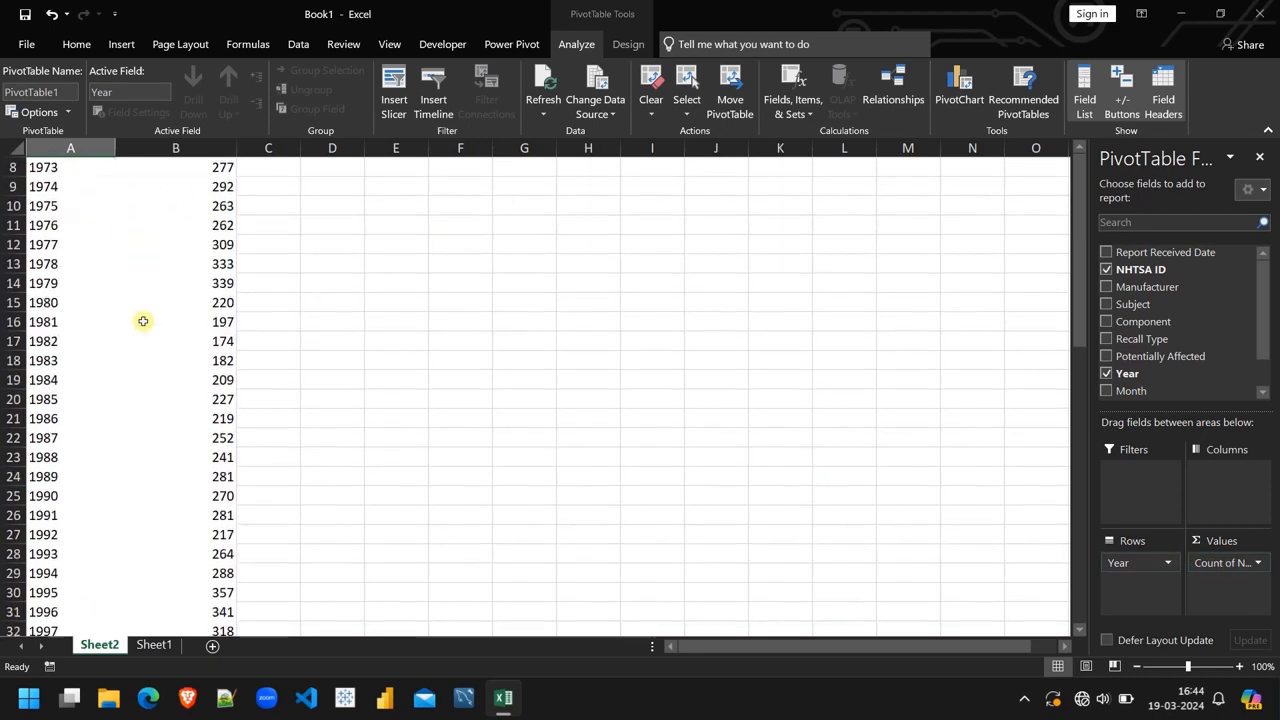
{"action": "scroll", "coordinate": [143, 321], "scroll_direction": "up", "scroll_amount": 3}
{"action": "left_click", "coordinate": [331, 209]}
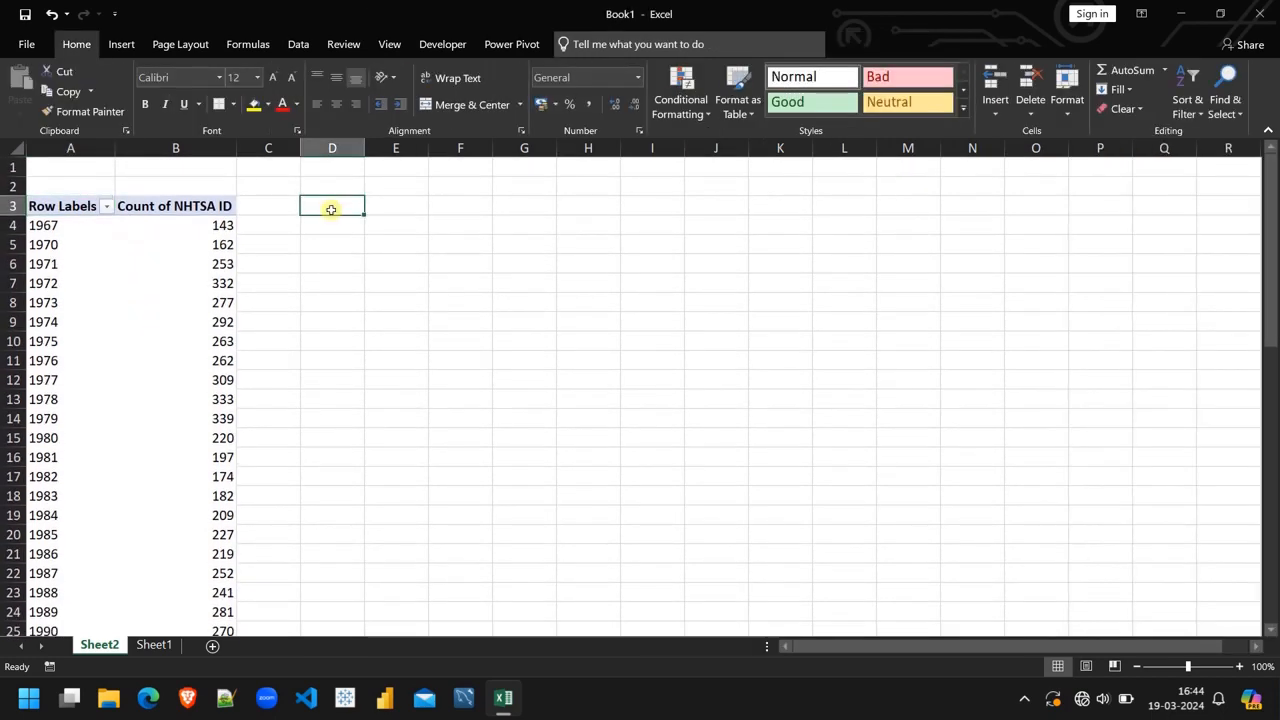
{"action": "left_click", "coordinate": [121, 44]}
{"action": "left_click", "coordinate": [29, 84]}
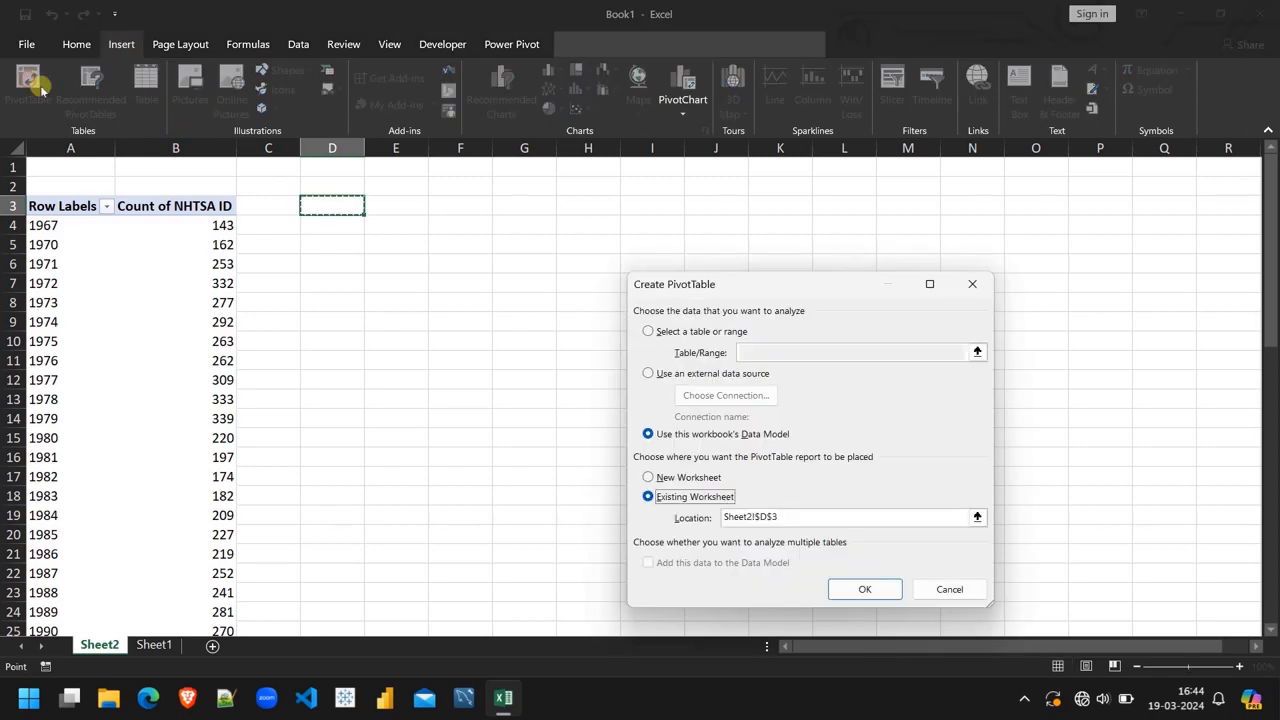
{"action": "left_click", "coordinate": [858, 589]}
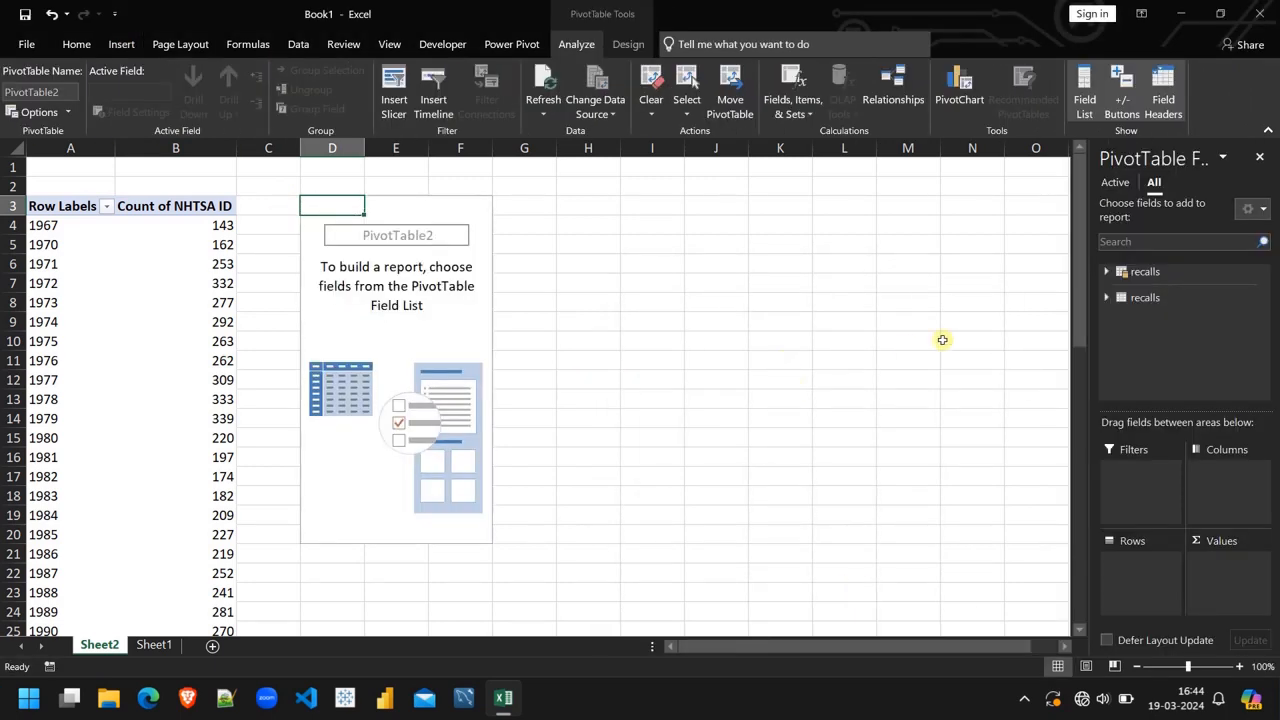
Build the second PivotTable with Year as rows and the sum of Potentially Affected as values
{"action": "left_click", "coordinate": [1106, 271]}
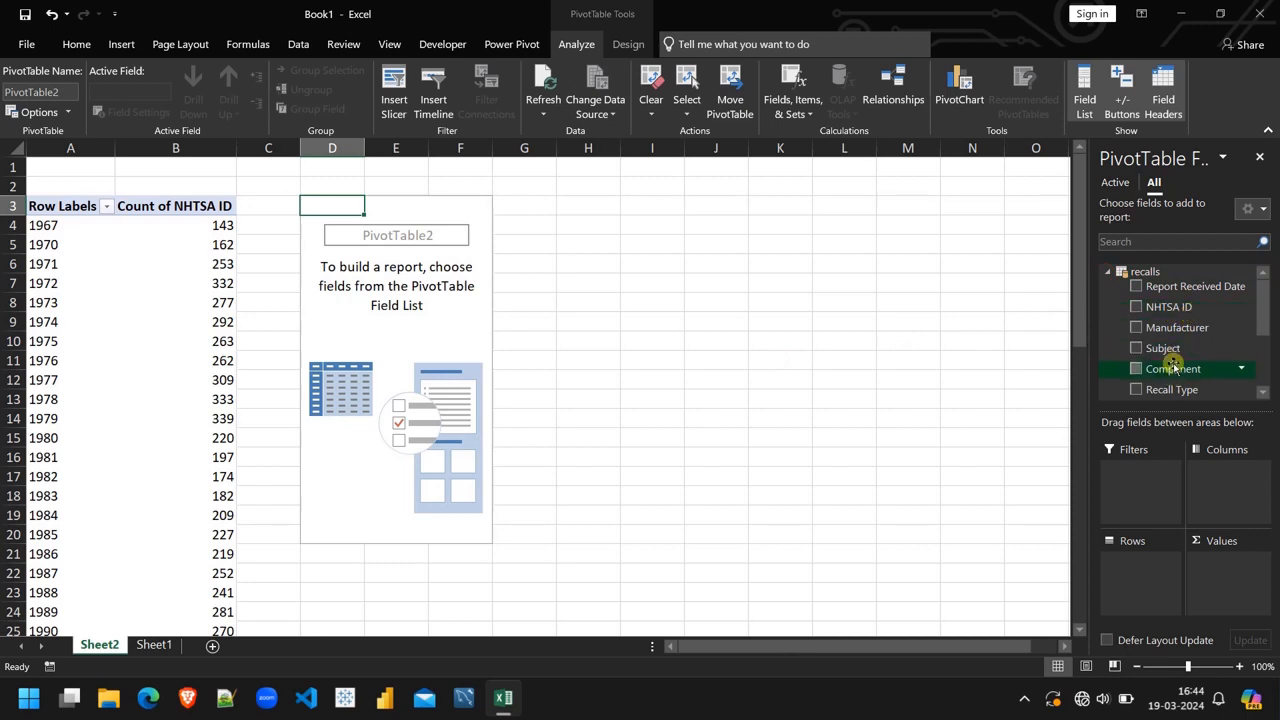
{"action": "scroll", "coordinate": [1171, 355], "scroll_direction": "down", "scroll_amount": 2}
{"action": "left_click_drag", "start_coordinate": [1157, 312], "coordinate": [1145, 577]}
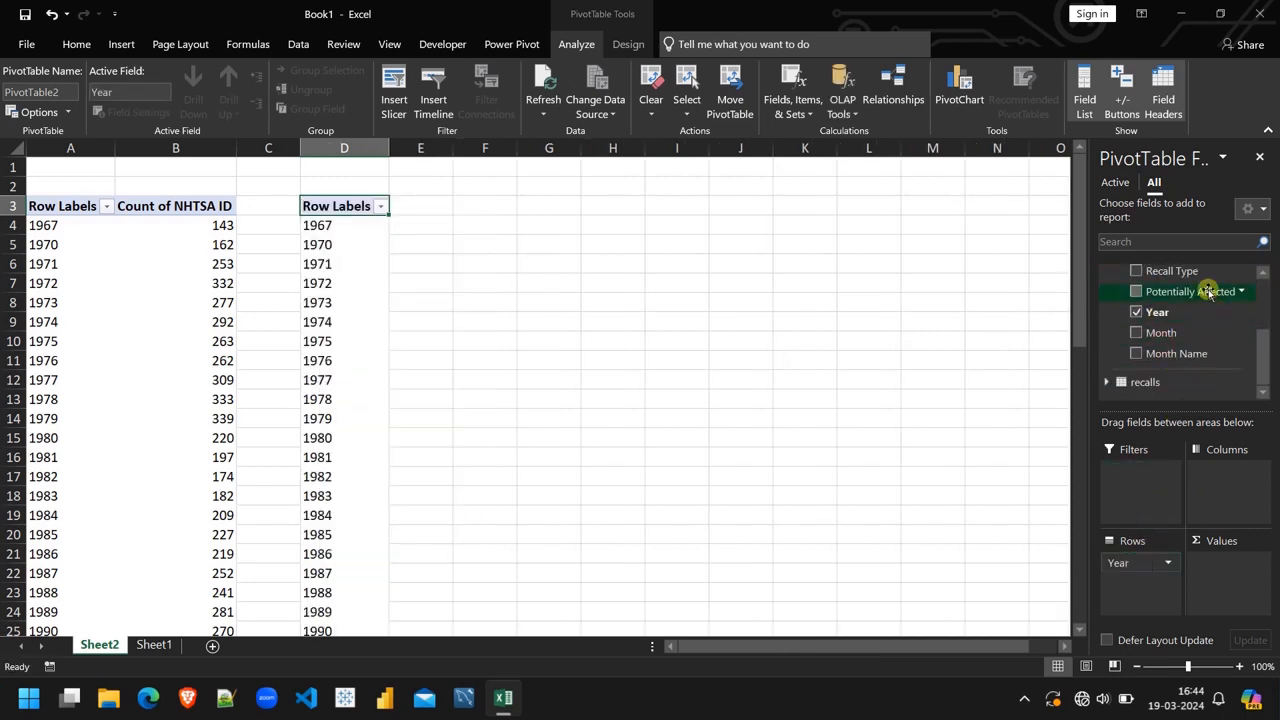
{"action": "left_click_drag", "start_coordinate": [1211, 291], "coordinate": [1246, 590]}
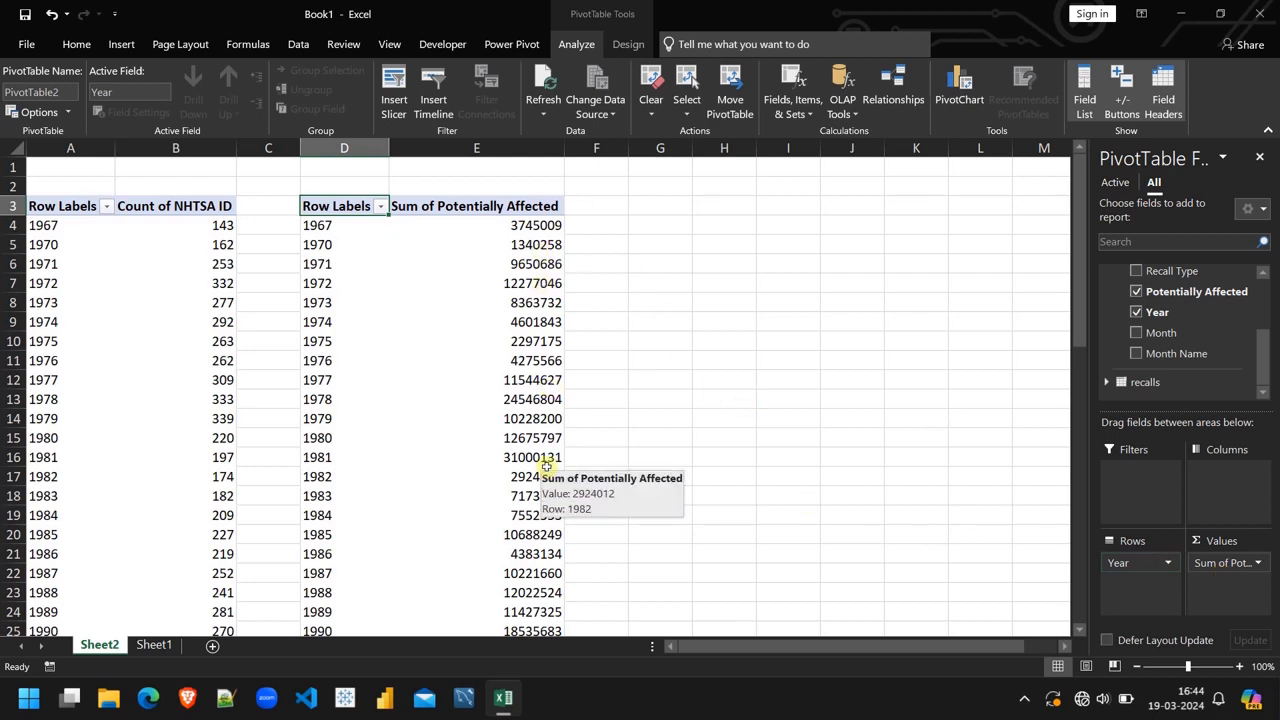
Insert a third PivotTable at cell G3 of Sheet2, based on the workbook's Data Model
{"action": "scroll", "coordinate": [480, 322], "scroll_direction": "down", "scroll_amount": 1}
{"action": "scroll", "coordinate": [480, 322], "scroll_direction": "up", "scroll_amount": 1}
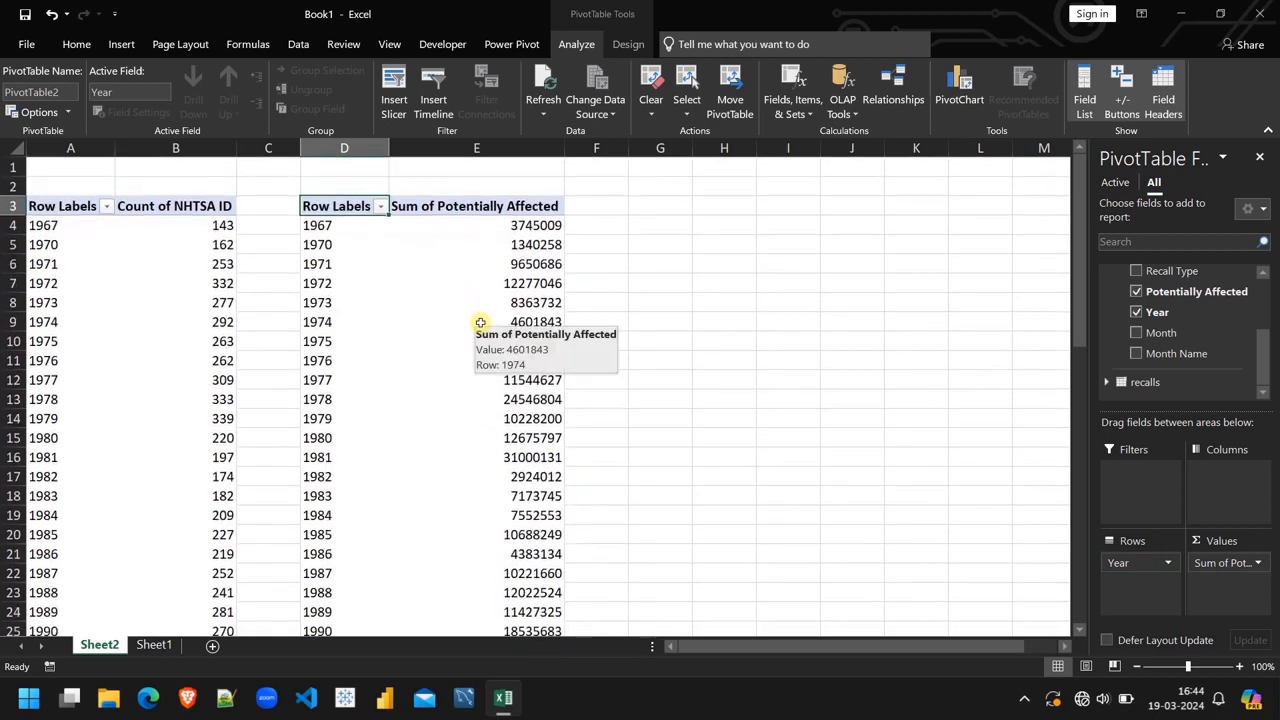
{"action": "left_click", "coordinate": [658, 203]}
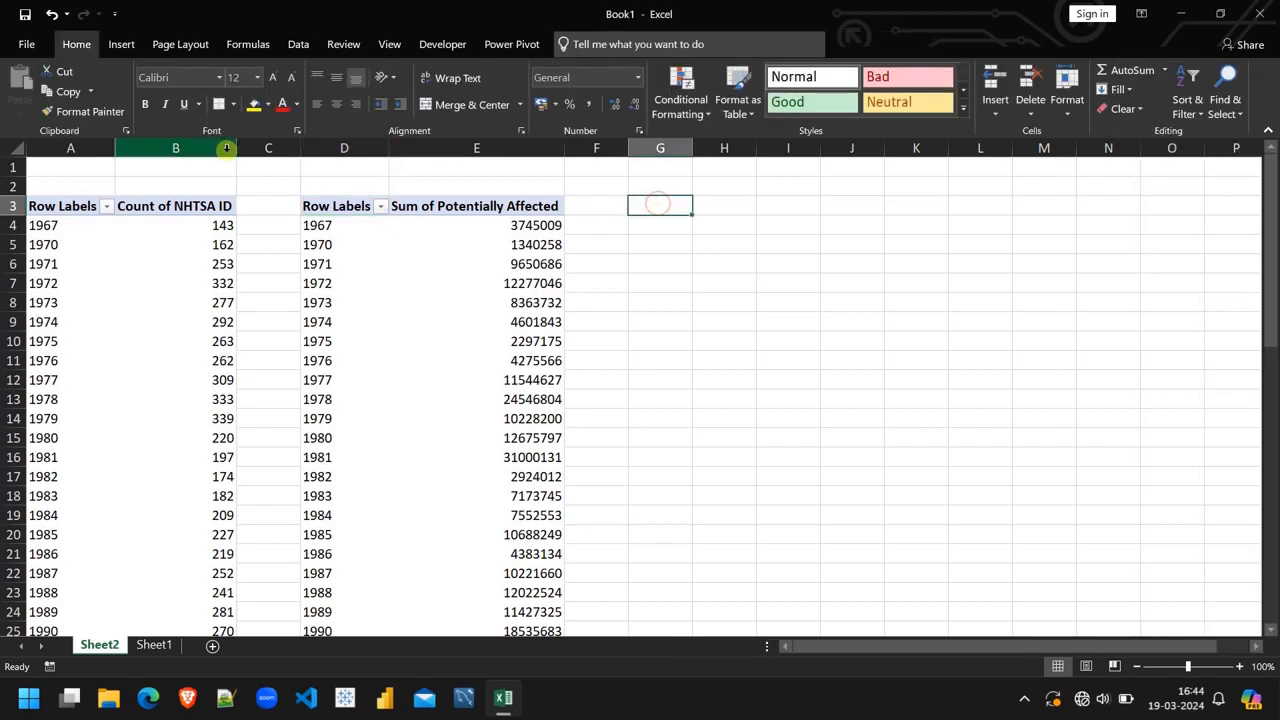
{"action": "left_click", "coordinate": [121, 44]}
{"action": "left_click", "coordinate": [27, 82]}
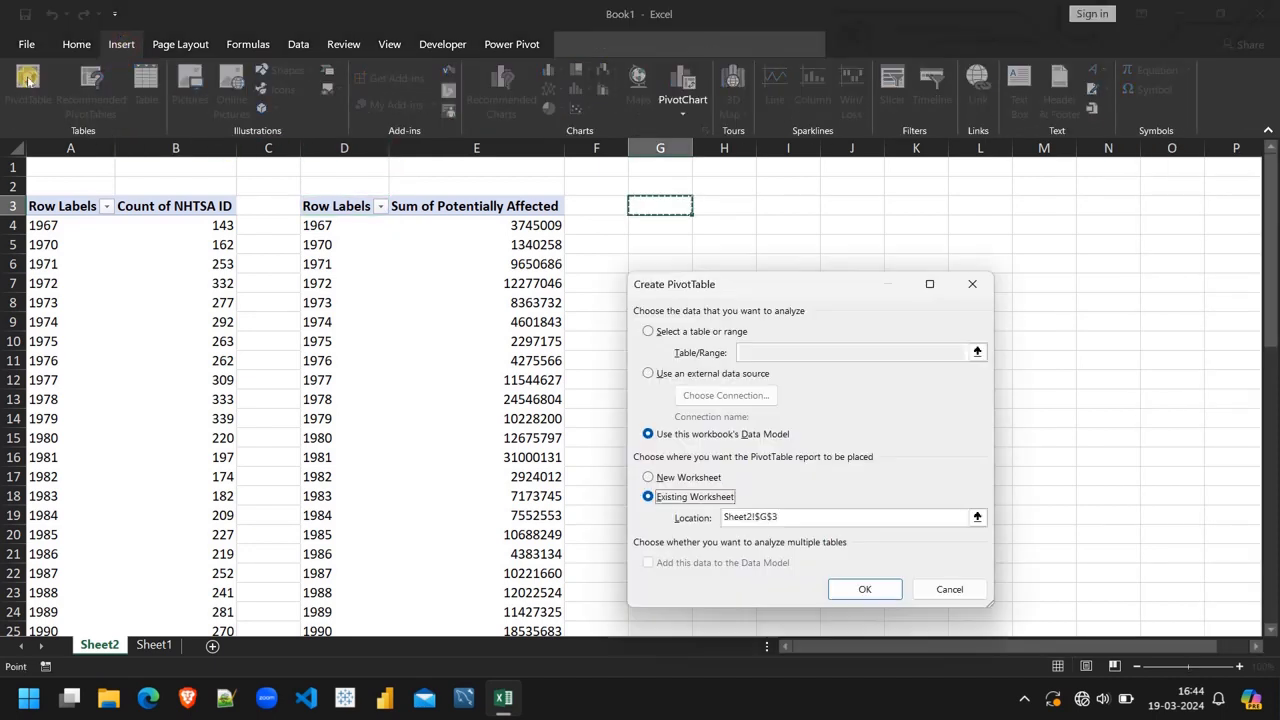
{"action": "left_click", "coordinate": [866, 591]}
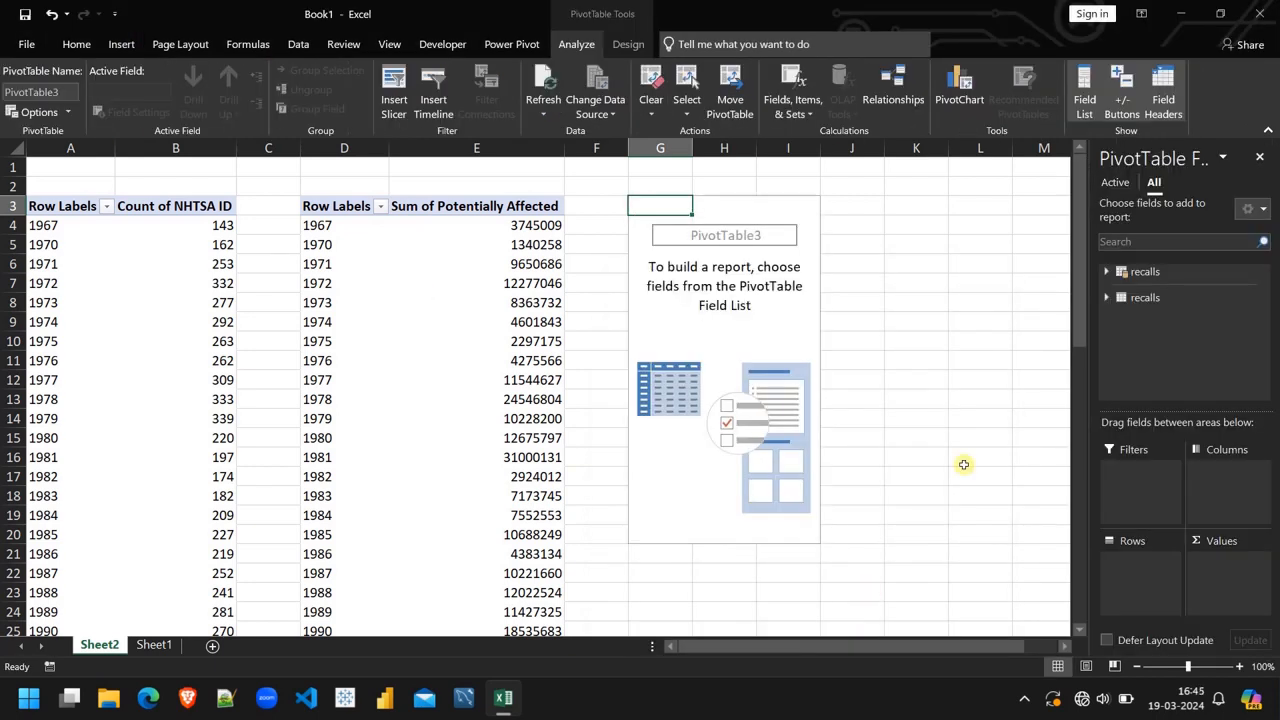
Build the third PivotTable with Manufacturer as rows and the count of NHTSA ID as values
{"action": "left_click", "coordinate": [1107, 272]}
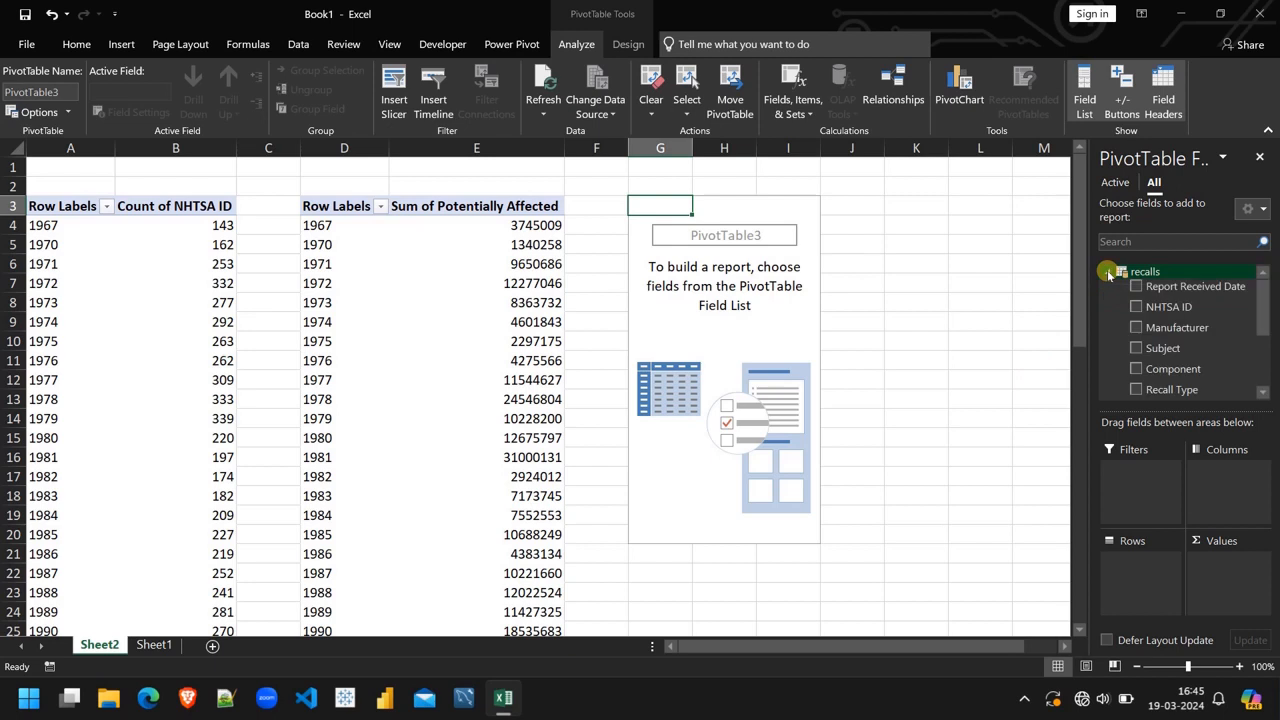
{"action": "left_click_drag", "start_coordinate": [1185, 337], "coordinate": [1150, 575]}
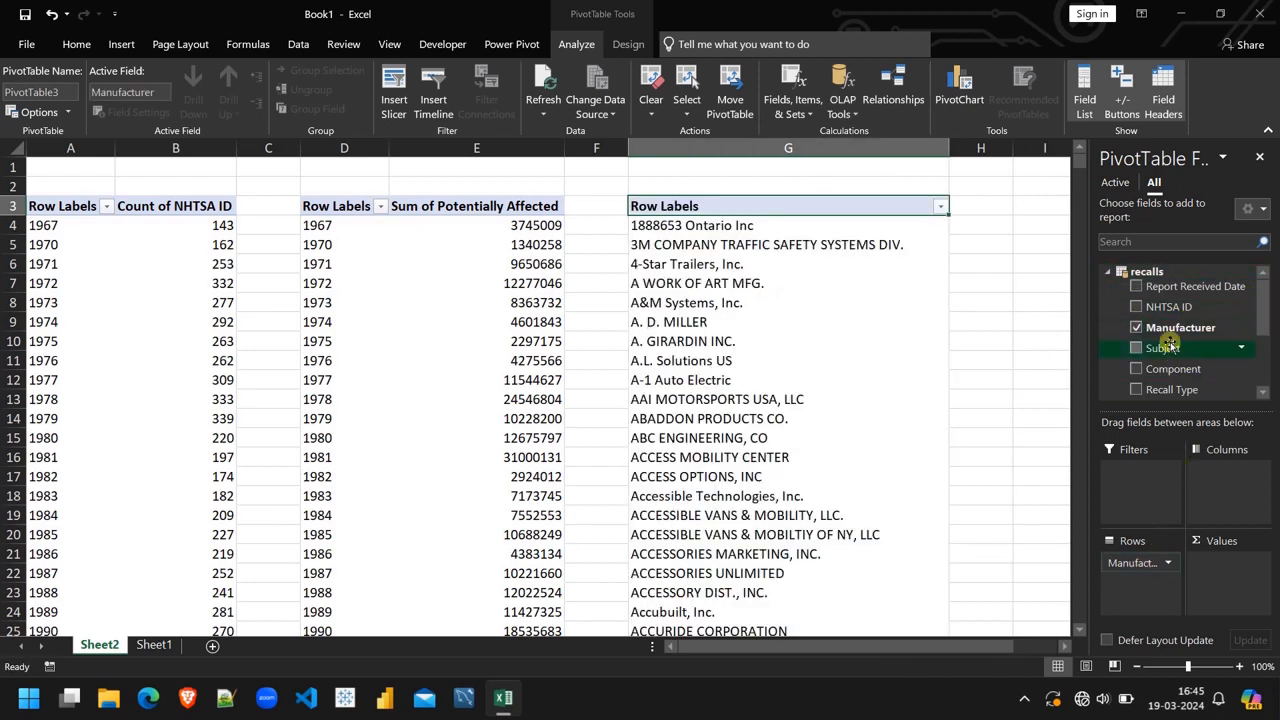
{"action": "left_click_drag", "start_coordinate": [1176, 309], "coordinate": [1240, 580]}
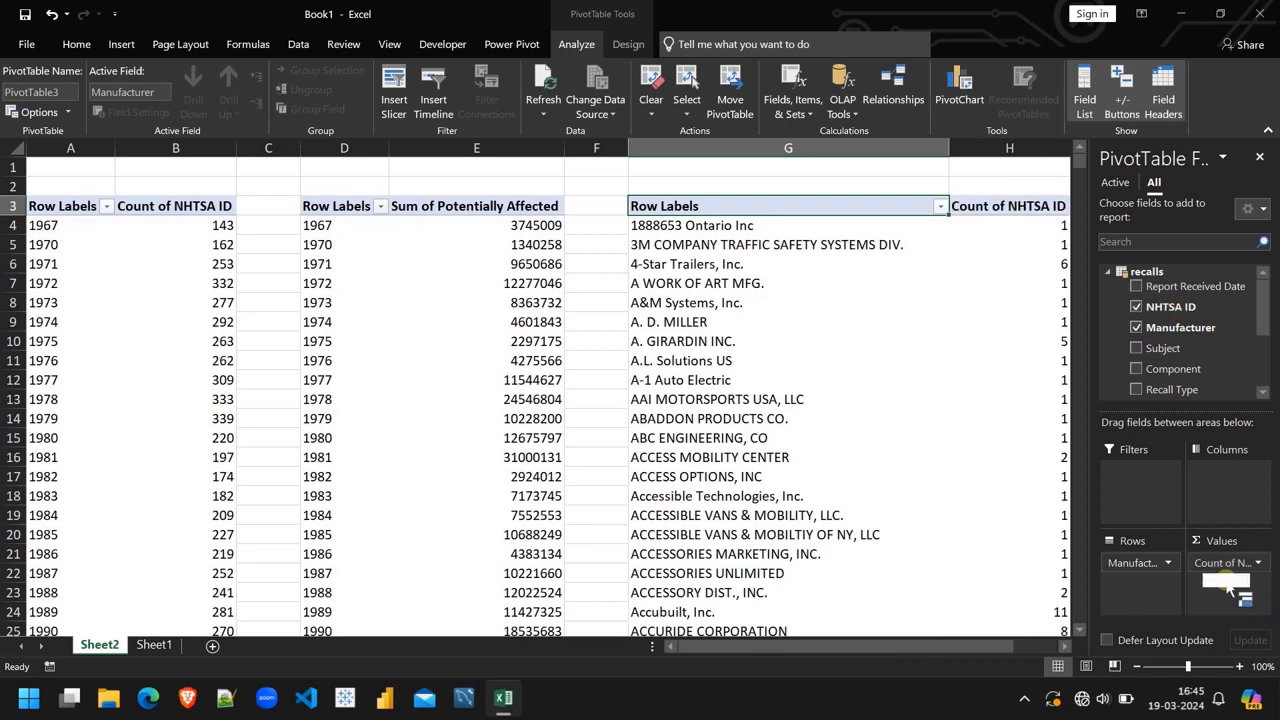
Filter the manufacturer PivotTable to the top 10 items by Count of NHTSA ID
{"action": "scroll", "coordinate": [997, 433], "scroll_direction": "right", "scroll_amount": 3}
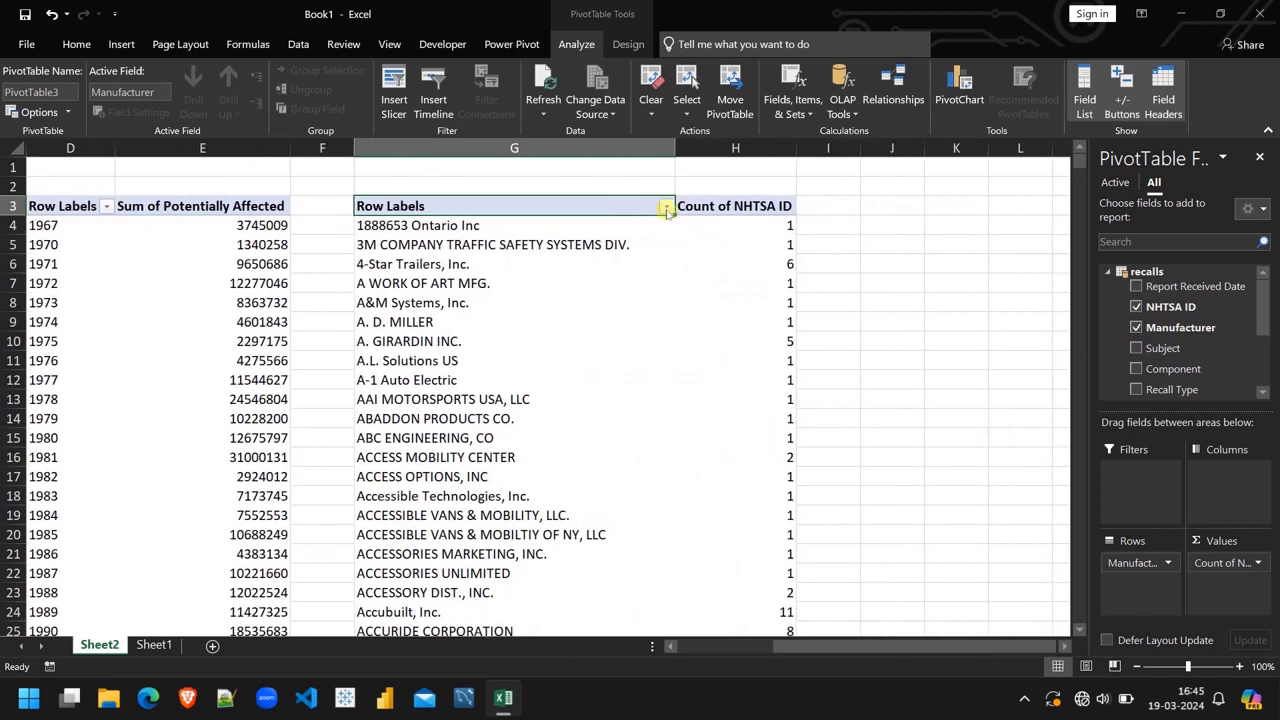
{"action": "left_click", "coordinate": [666, 207]}
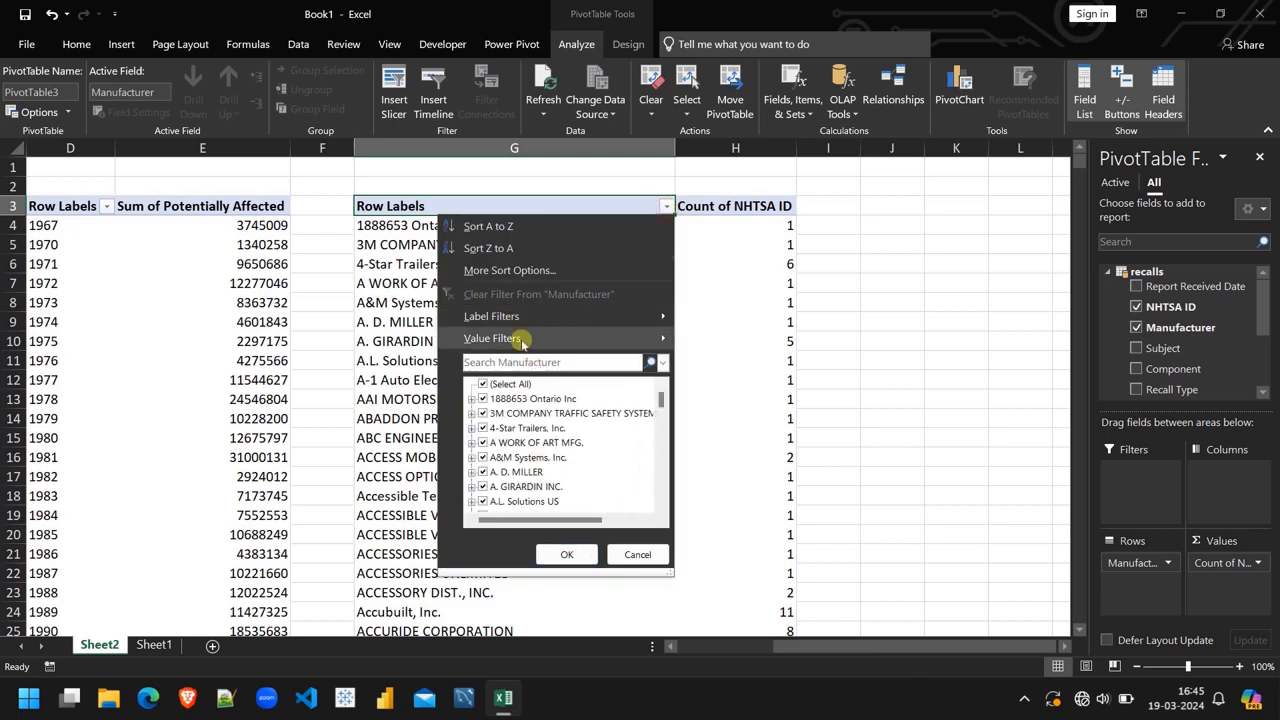
{"action": "mouse_move", "coordinate": [521, 341]}
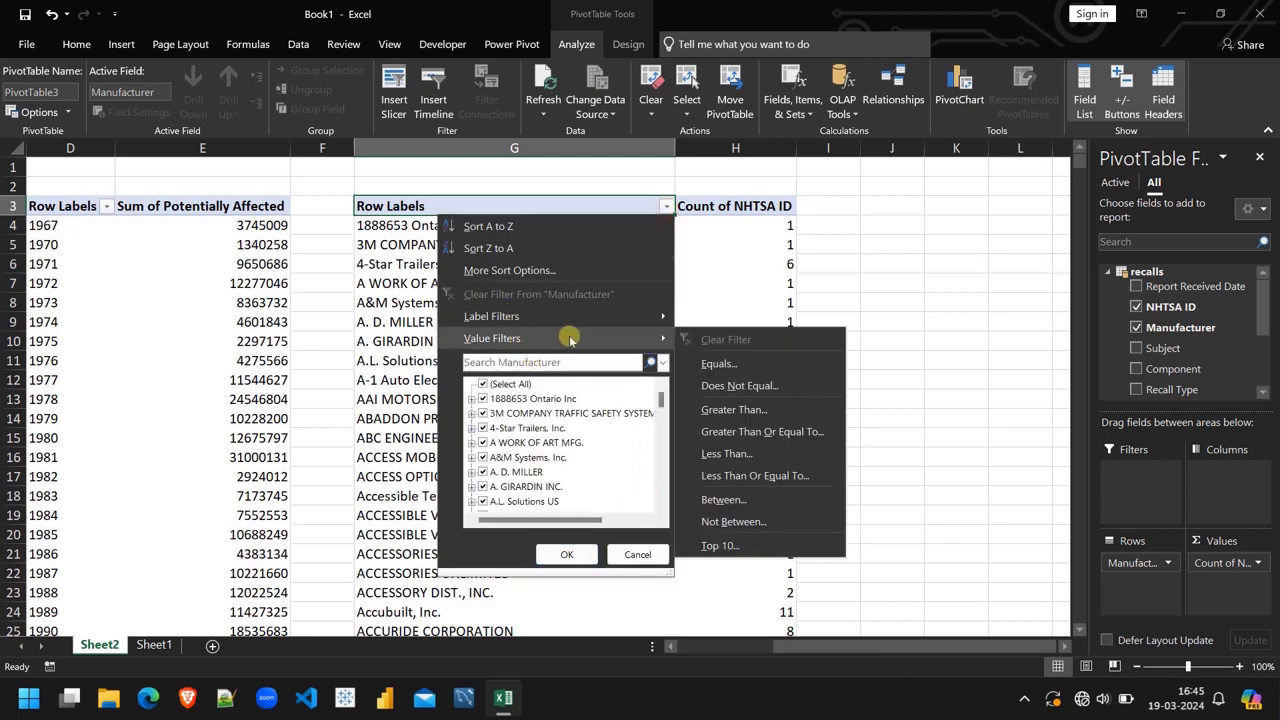
{"action": "left_click", "coordinate": [718, 546]}
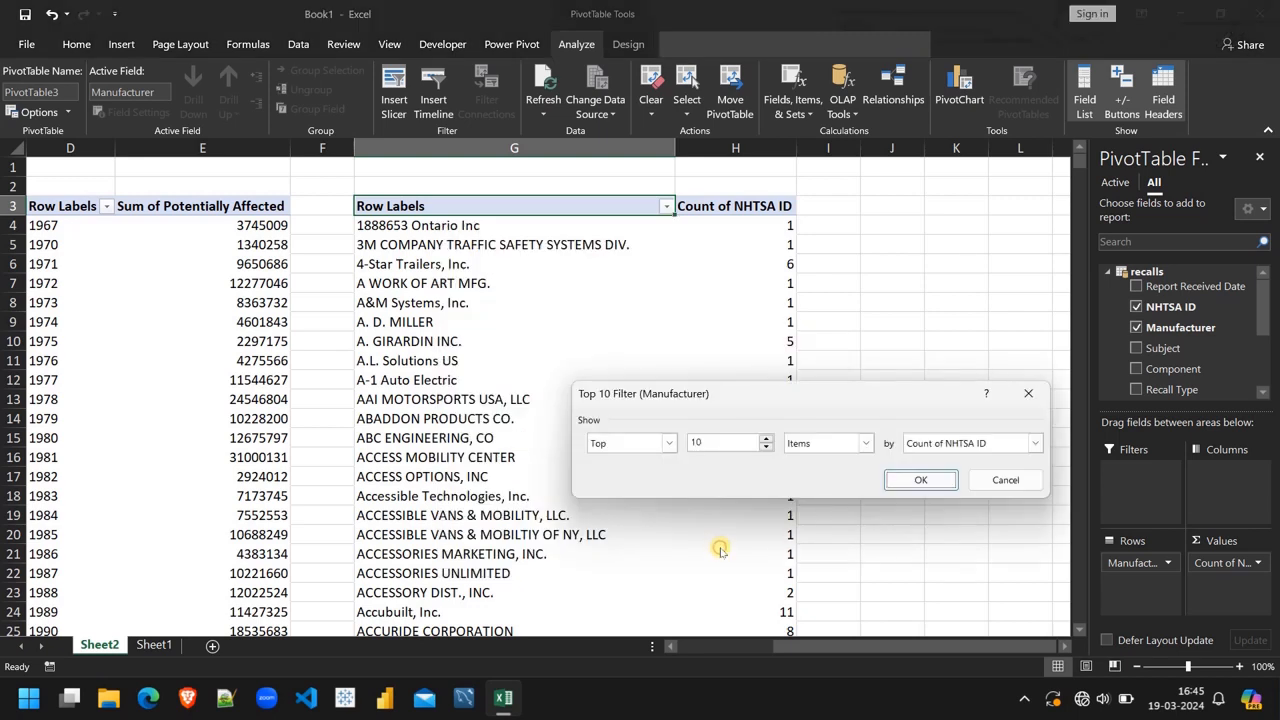
{"action": "left_click", "coordinate": [920, 480]}
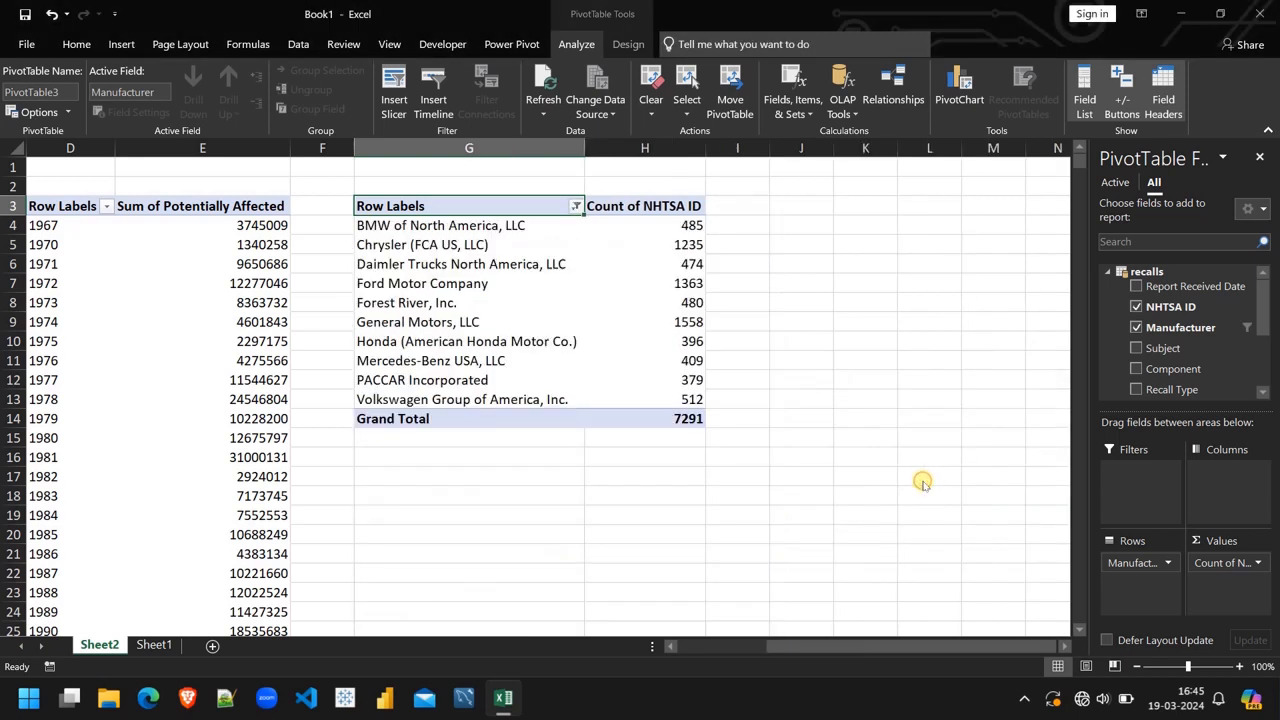
Sort the top-10 manufacturer PivotTable by Count of NHTSA ID from smallest to largest
{"action": "right_click", "coordinate": [691, 244]}
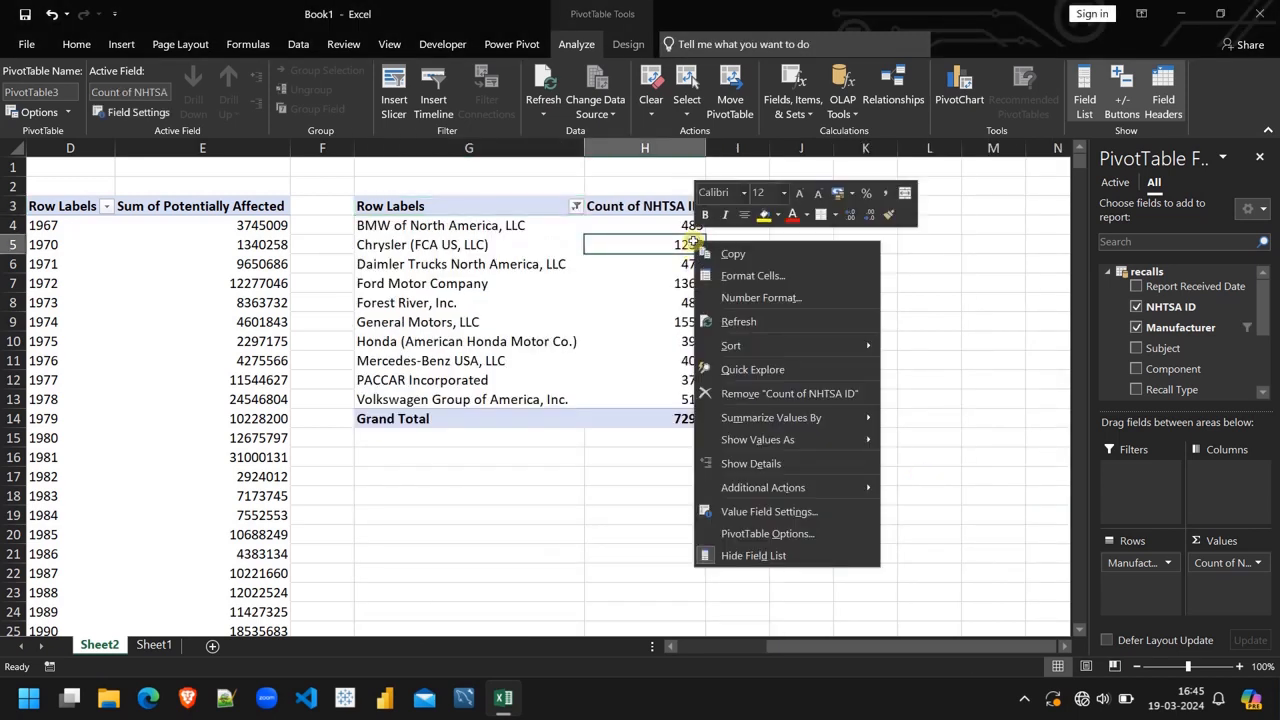
{"action": "mouse_move", "coordinate": [751, 350]}
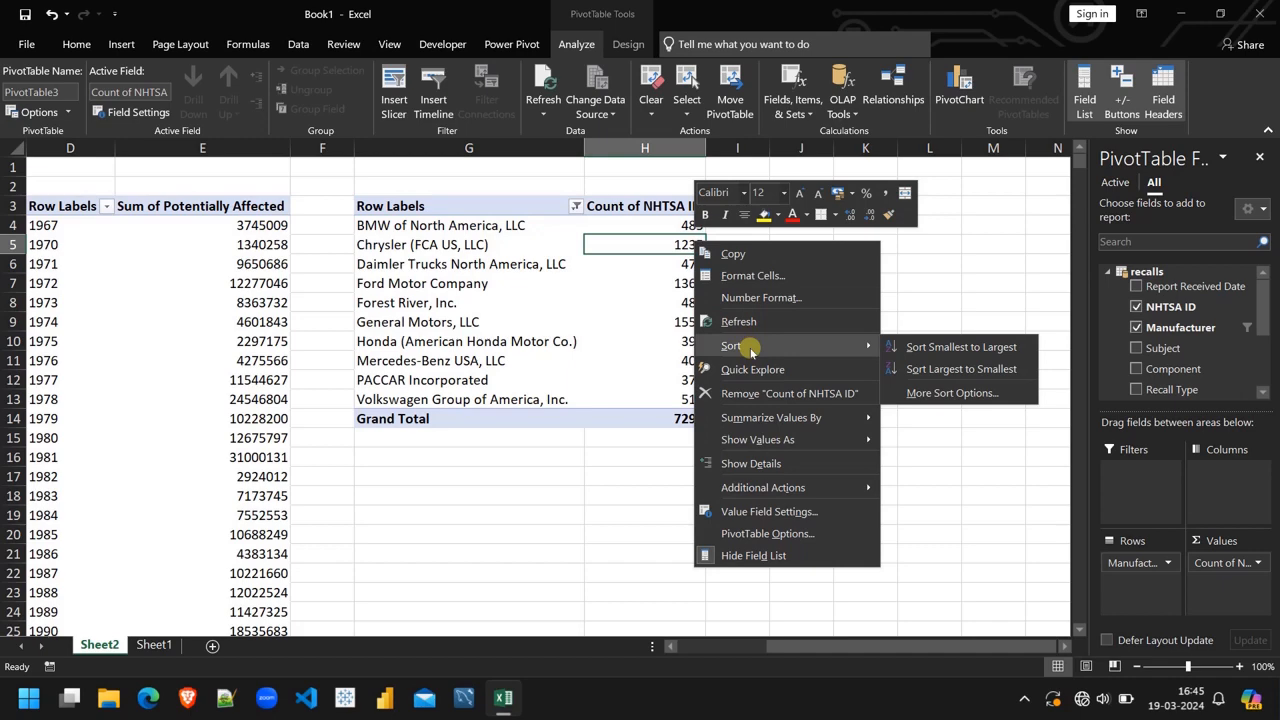
{"action": "left_click", "coordinate": [930, 347]}
Insert a fourth PivotTable at cell J3 of Sheet2, based on the workbook's Data Model
{"action": "left_click", "coordinate": [806, 206]}
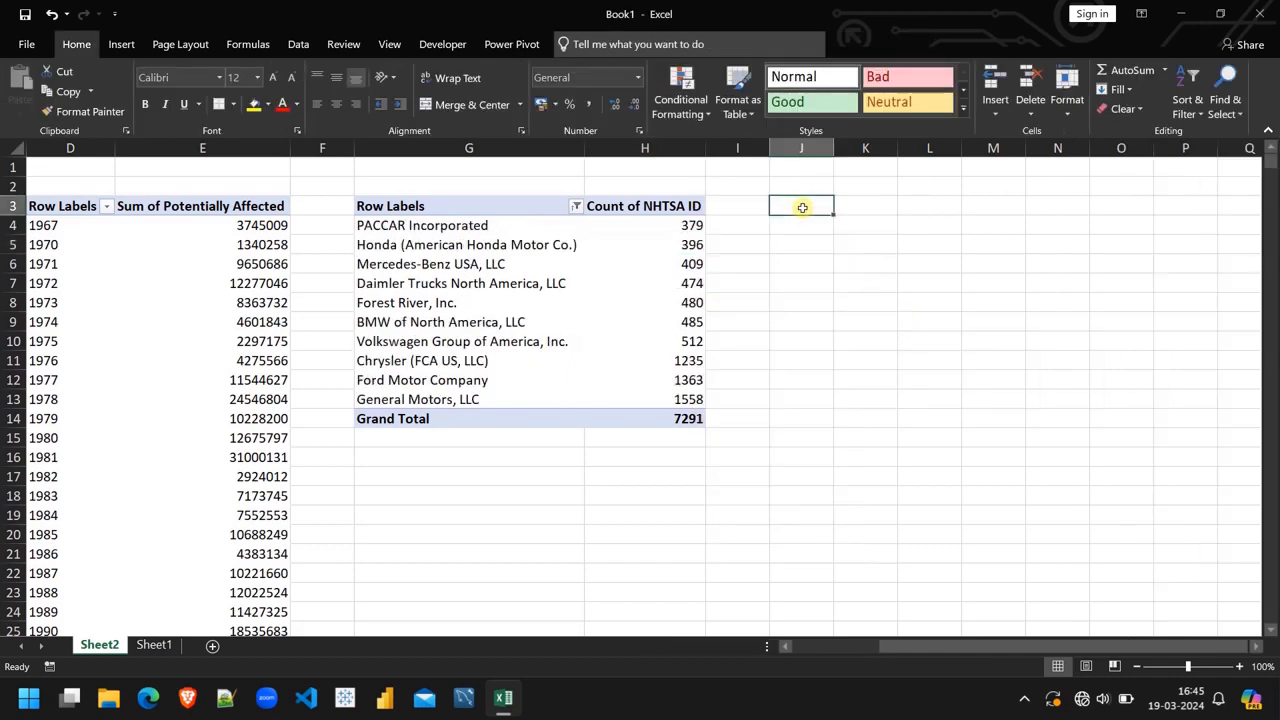
{"action": "left_click", "coordinate": [121, 44]}
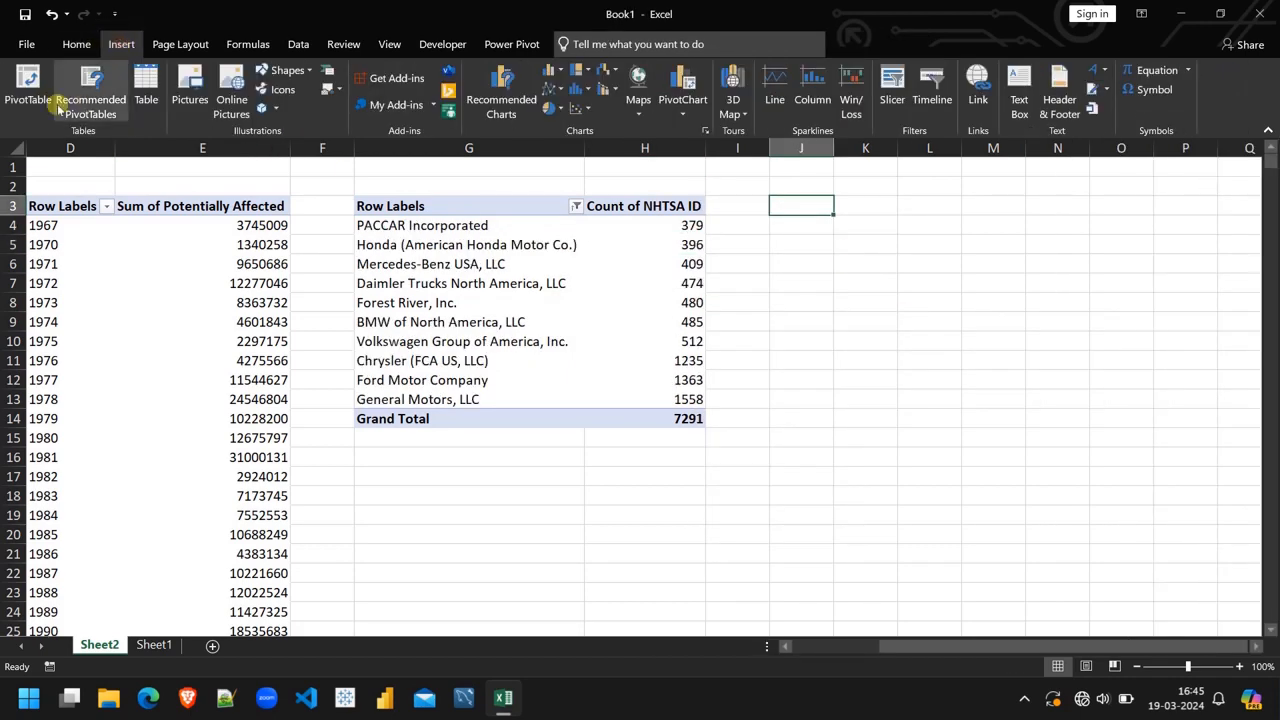
{"action": "left_click", "coordinate": [28, 85]}
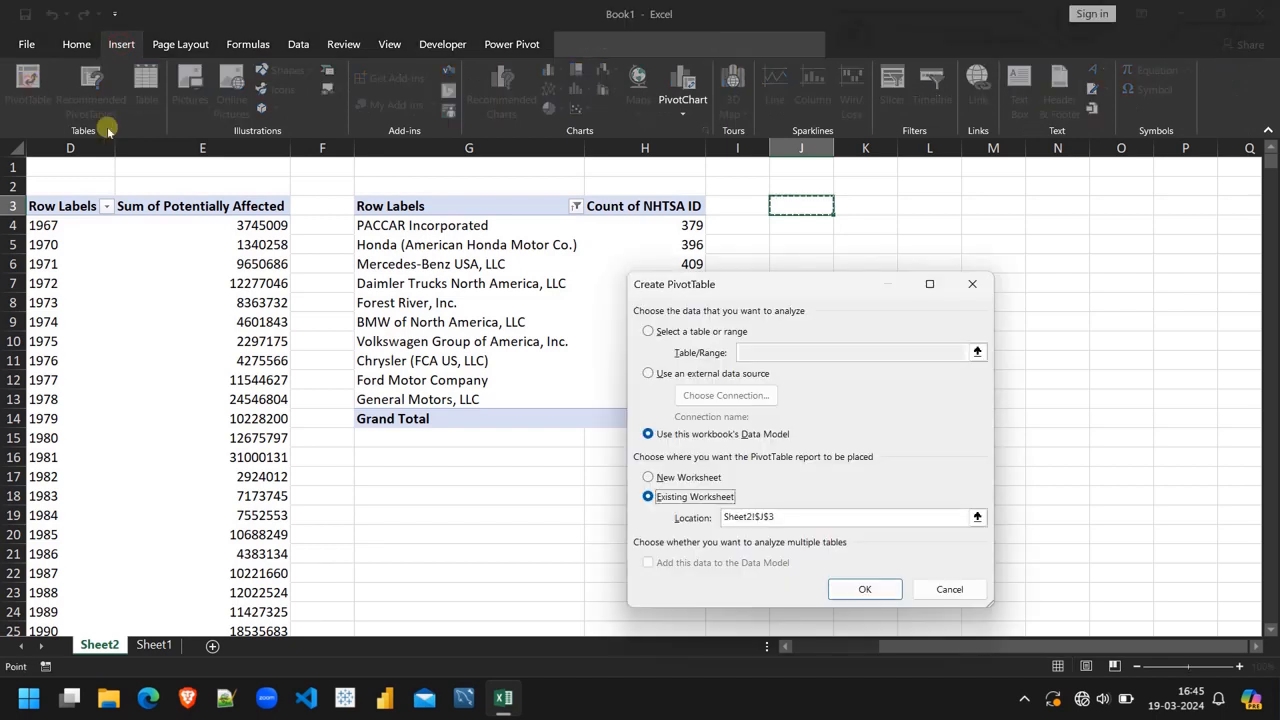
{"action": "left_click", "coordinate": [862, 587]}
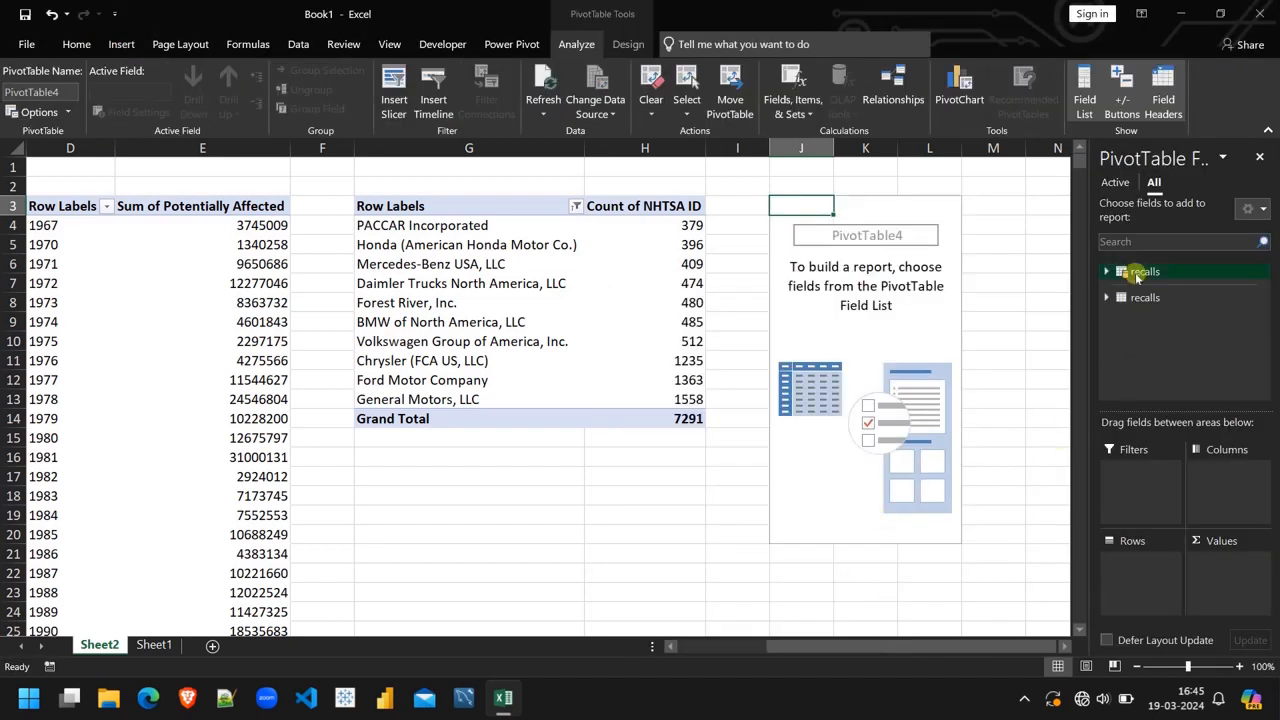
Build the fourth PivotTable with Manufacturer as rows and the sum of Potentially Affected as values
{"action": "left_click", "coordinate": [1104, 271]}
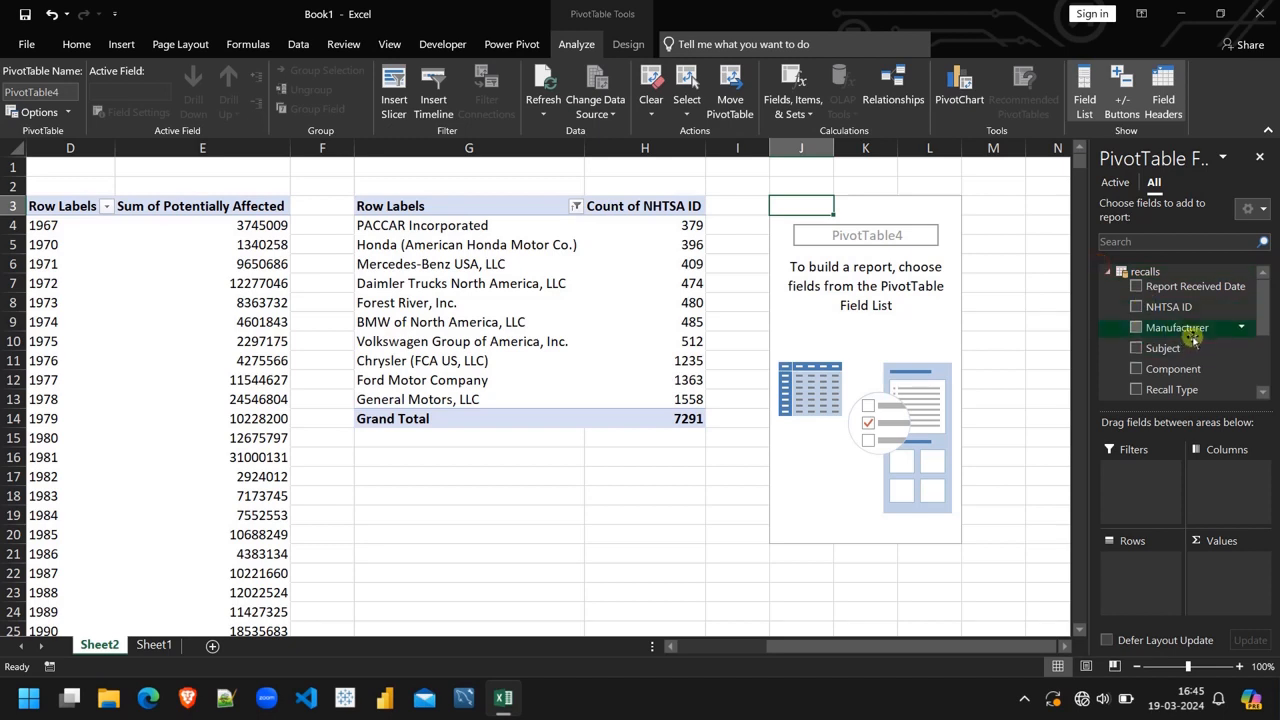
{"action": "left_click_drag", "start_coordinate": [1190, 334], "coordinate": [1140, 590]}
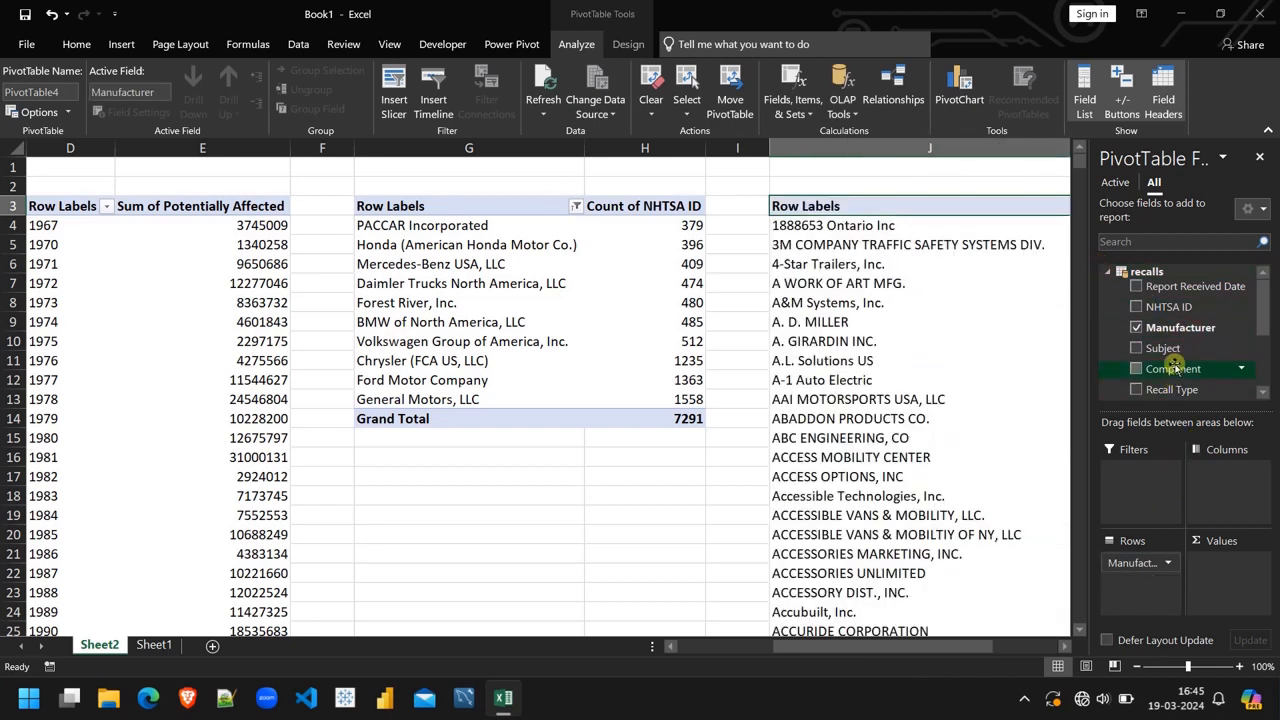
{"action": "scroll", "coordinate": [1203, 340], "scroll_direction": "down", "scroll_amount": 3}
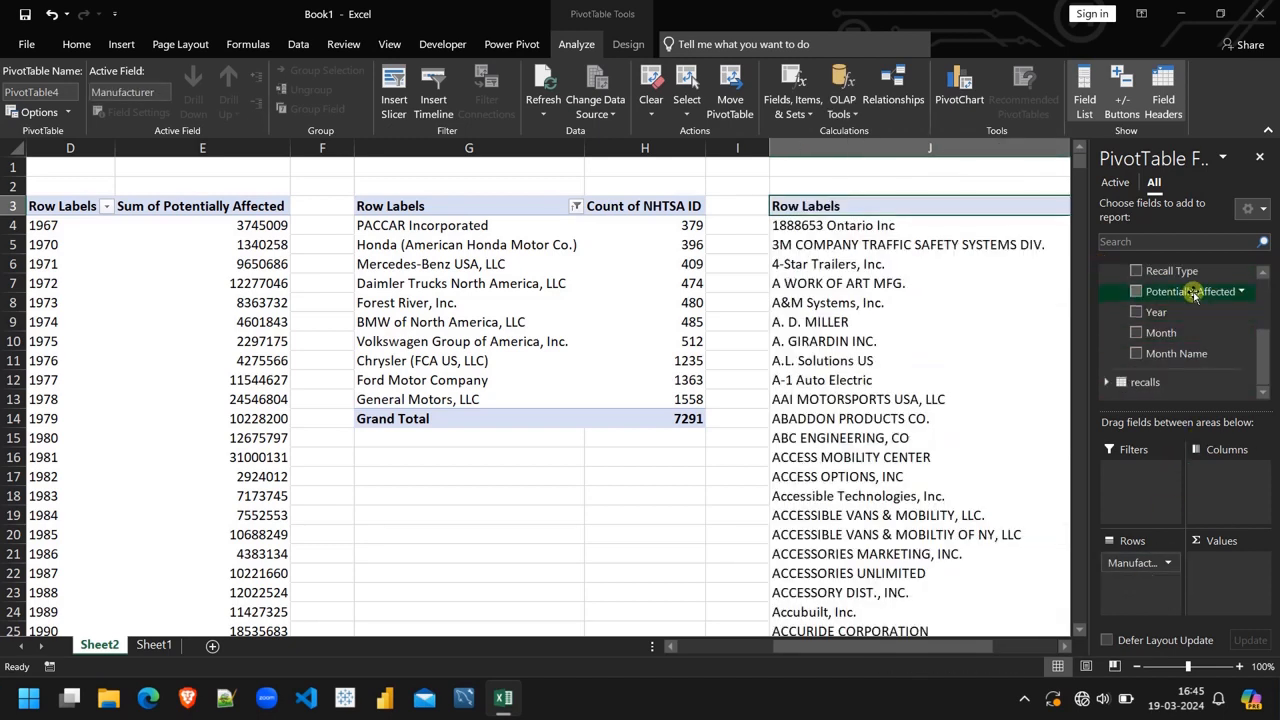
{"action": "left_click_drag", "start_coordinate": [1193, 292], "coordinate": [1255, 592]}
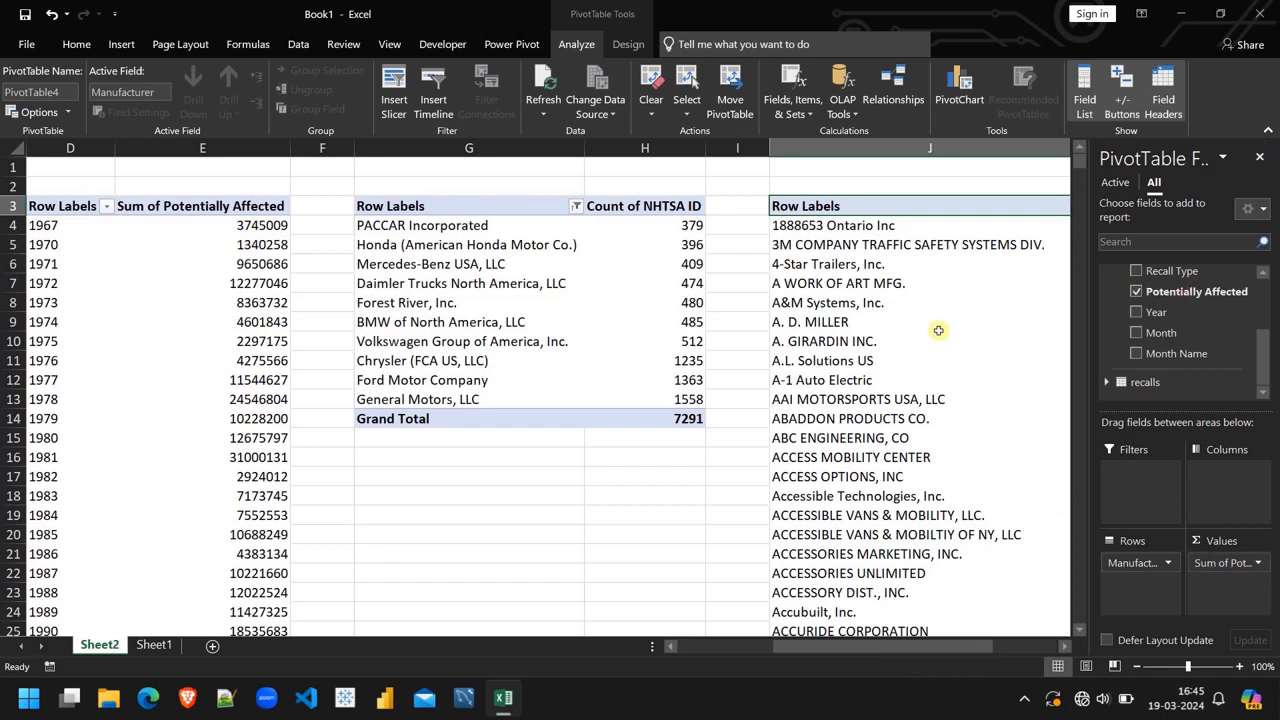
Filter the fourth PivotTable's manufacturers to the top 10 items by Sum of Potentially Affected
{"action": "scroll", "coordinate": [938, 330], "scroll_direction": "right", "scroll_amount": 3}
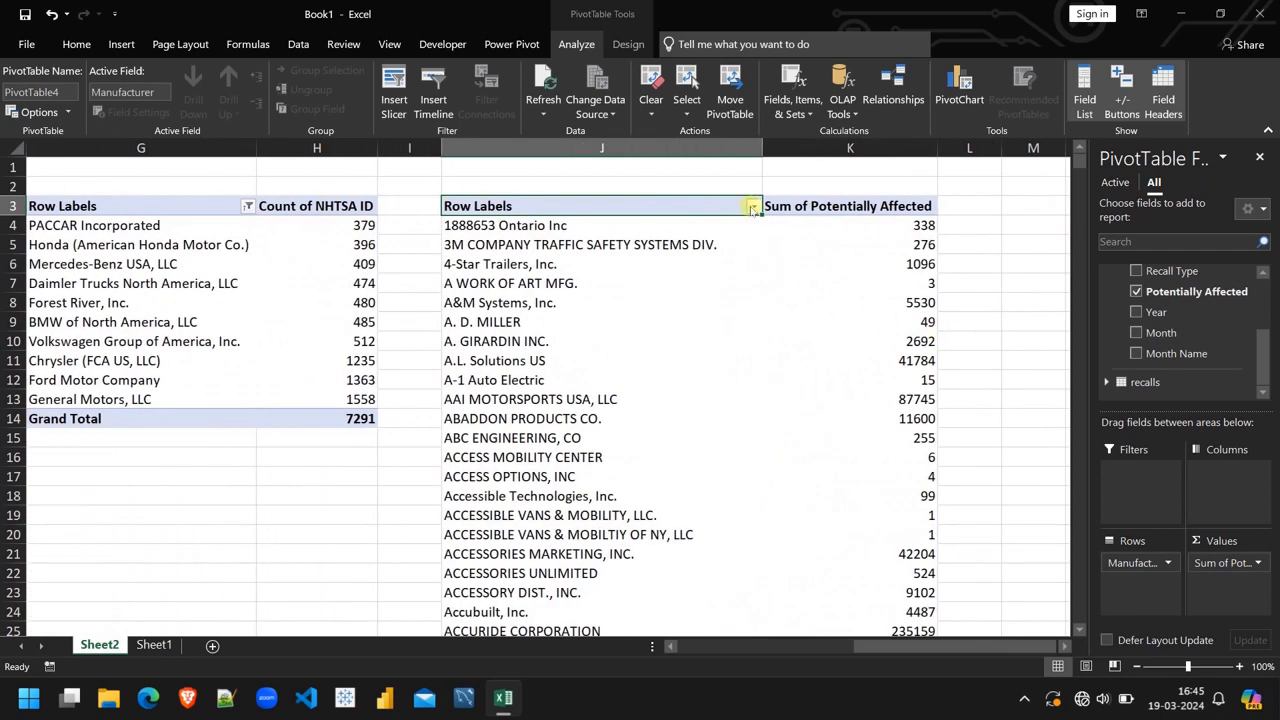
{"action": "left_click", "coordinate": [752, 207]}
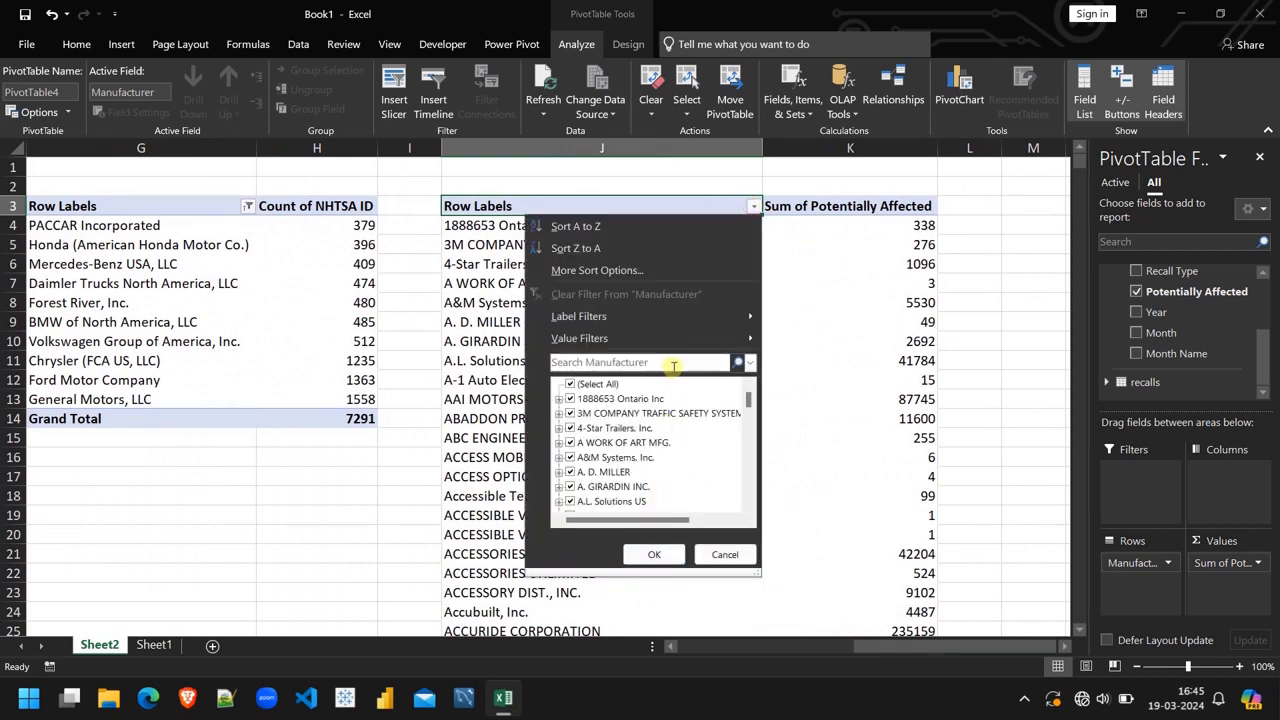
{"action": "mouse_move", "coordinate": [726, 338]}
{"action": "left_click", "coordinate": [797, 550]}
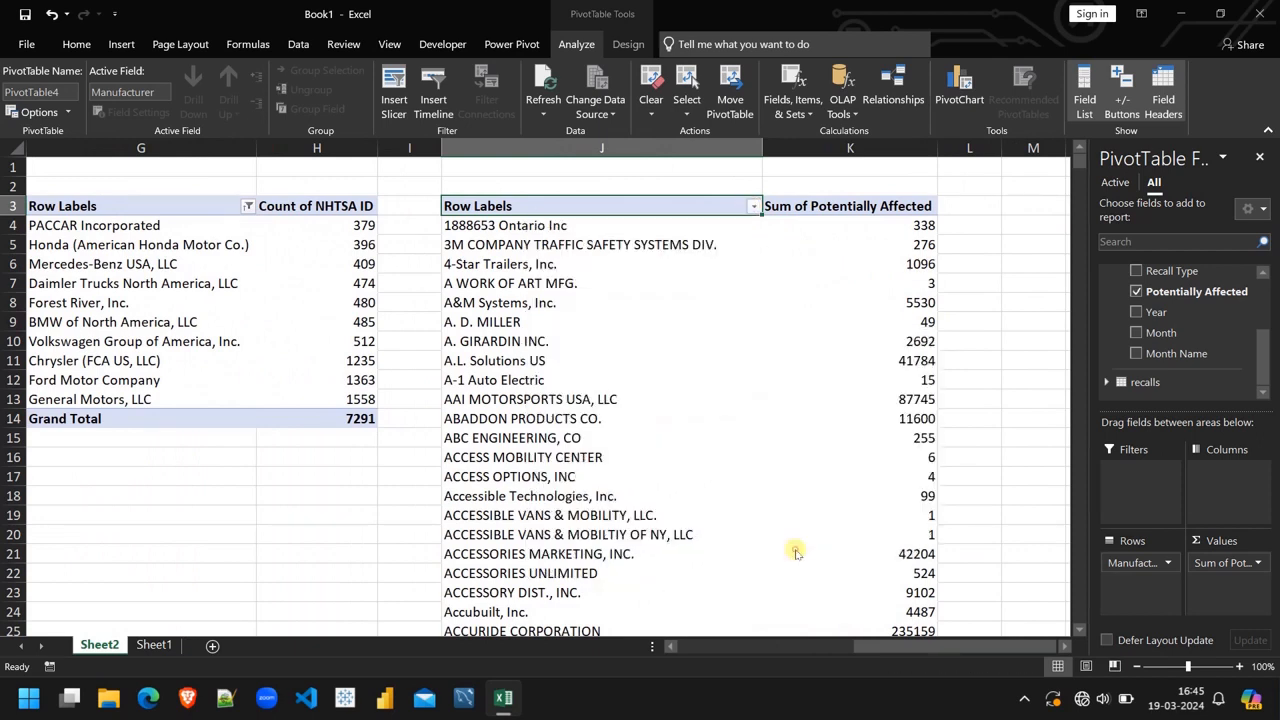
{"action": "left_click", "coordinate": [916, 481]}
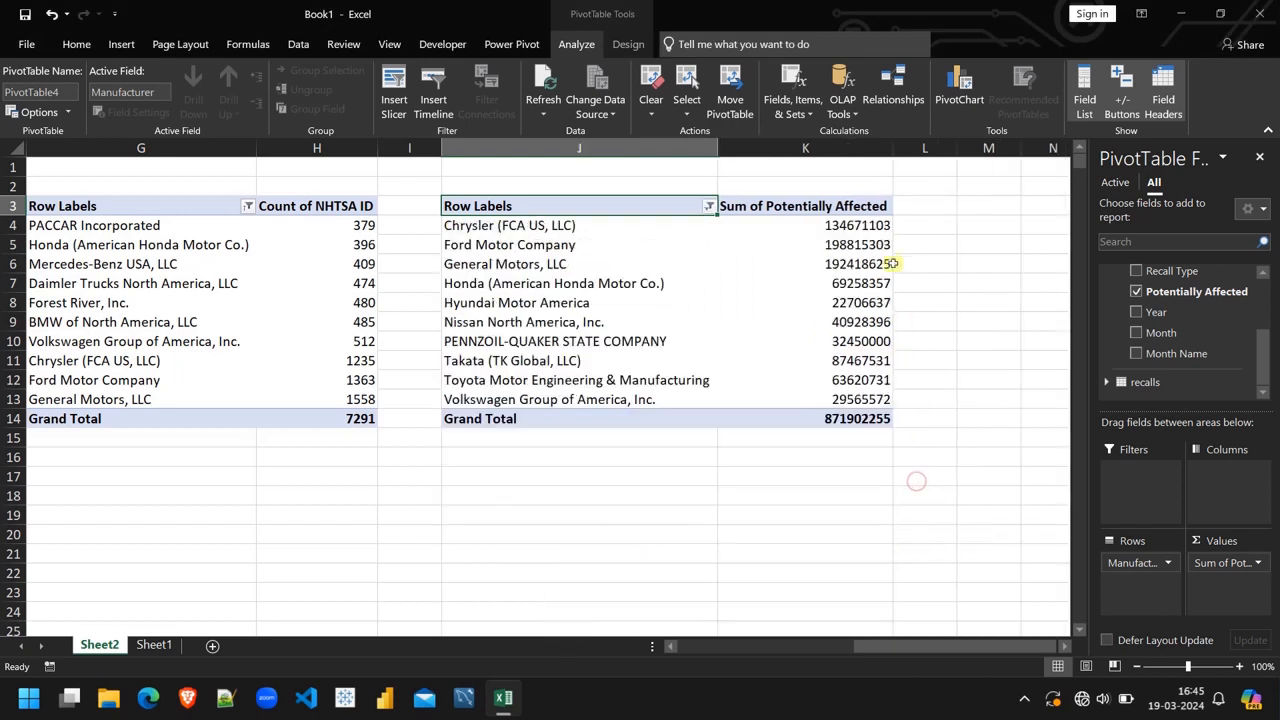
Sort the fourth PivotTable by Sum of Potentially Affected from smallest to largest
{"action": "right_click", "coordinate": [874, 240]}
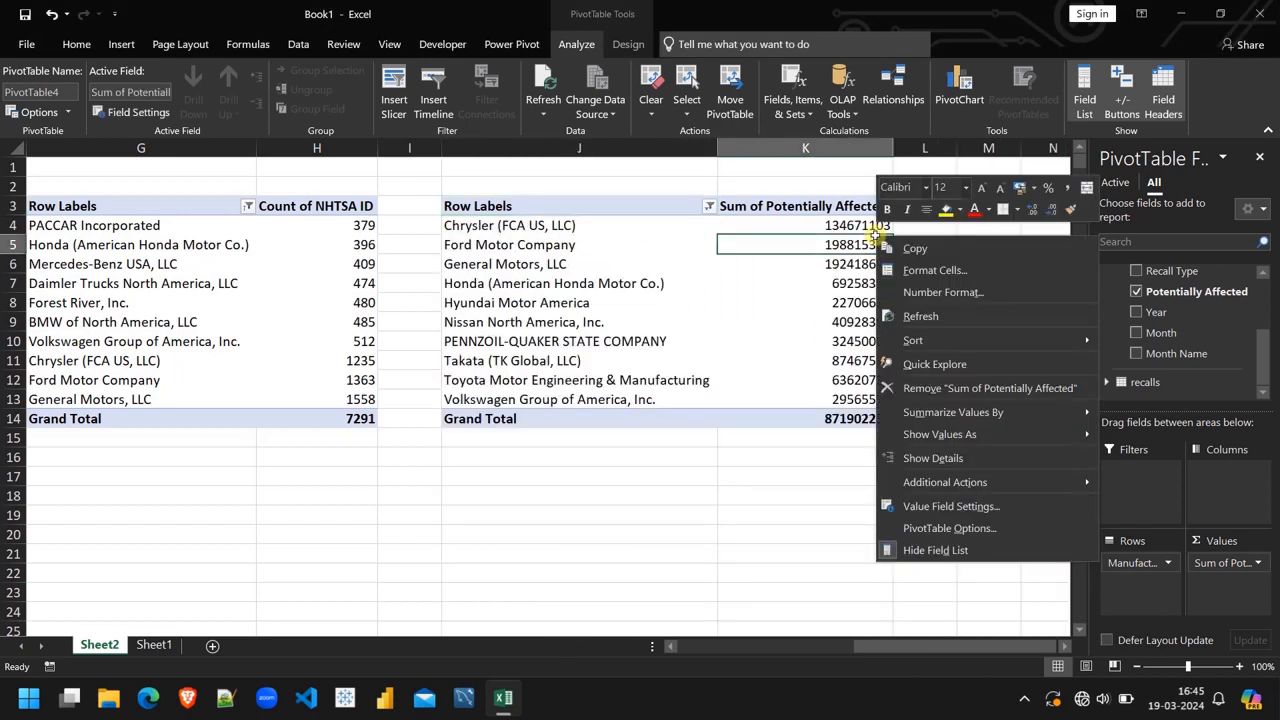
{"action": "mouse_move", "coordinate": [941, 339]}
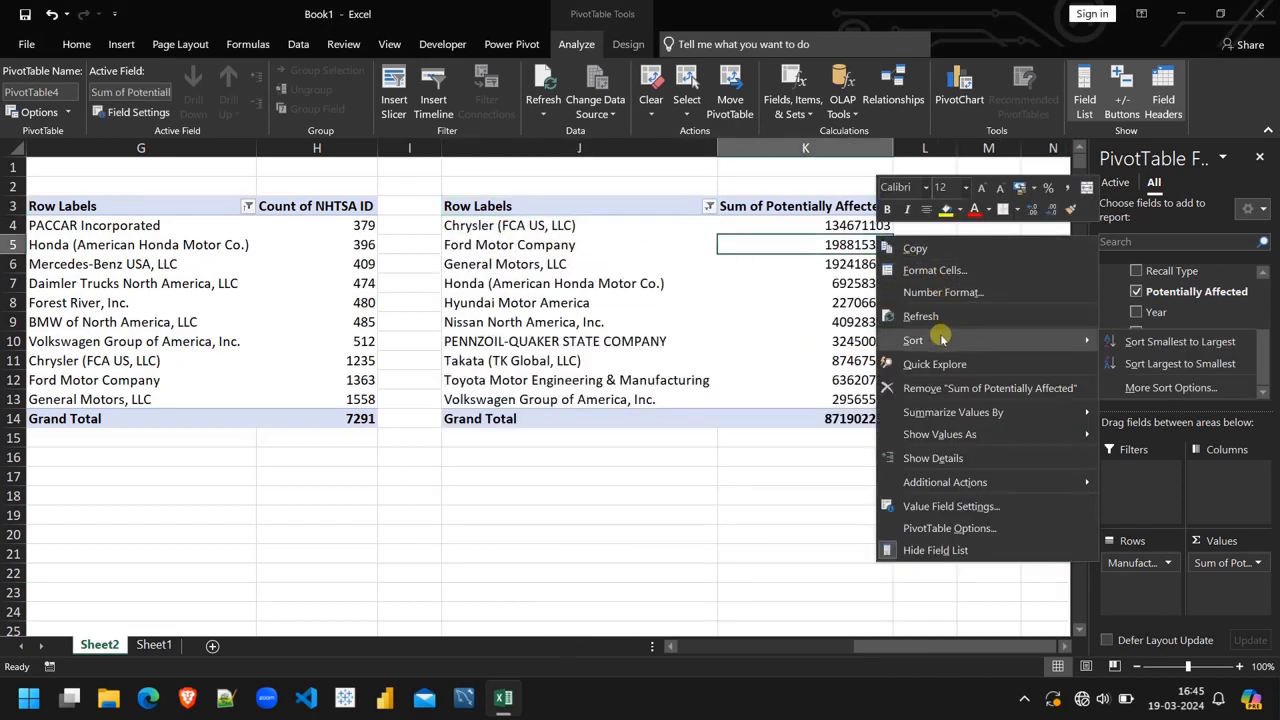
{"action": "left_click", "coordinate": [1150, 341]}
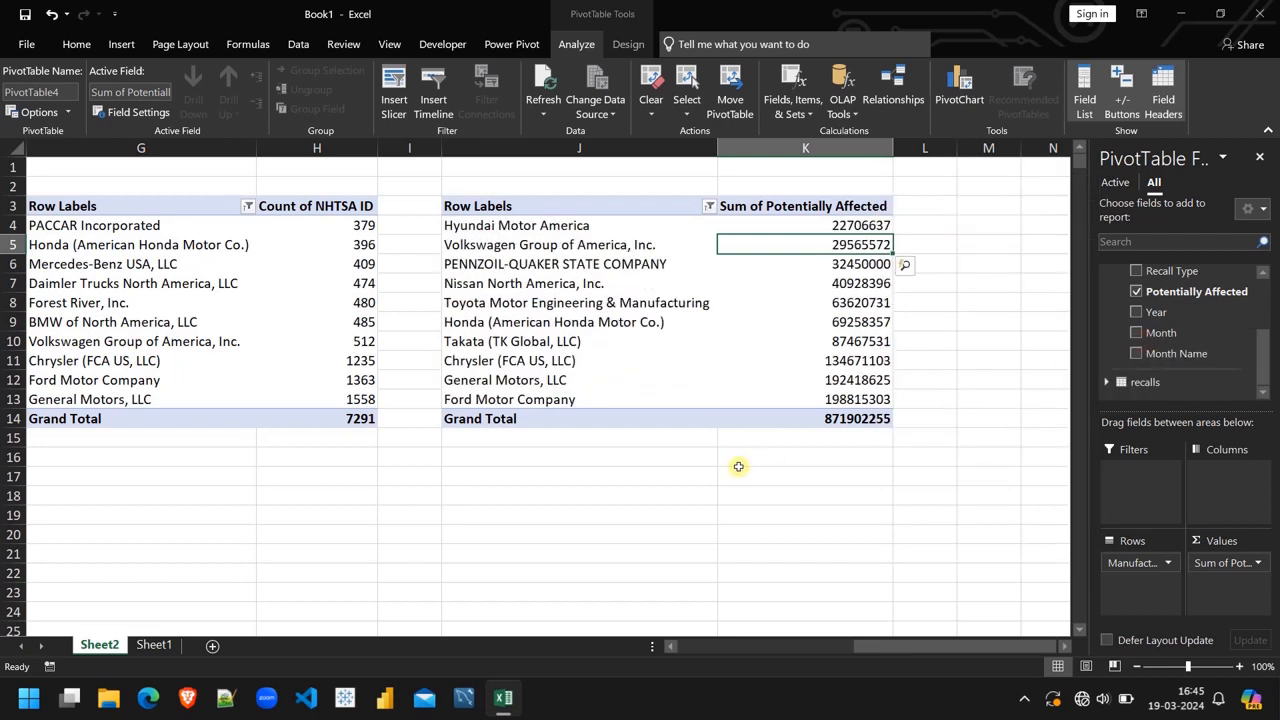
Insert a fifth PivotTable at cell M3 of Sheet2, based on the workbook's Data Model
{"action": "scroll", "coordinate": [738, 466], "scroll_direction": "right", "scroll_amount": 2}
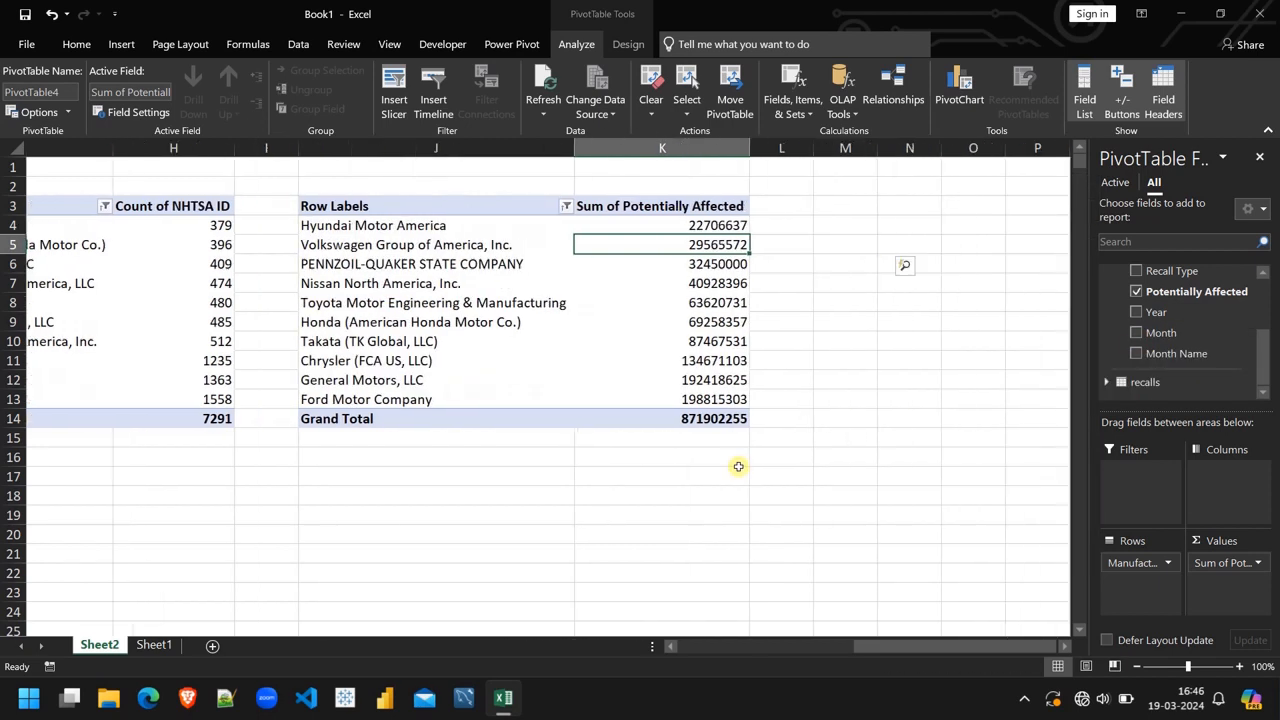
{"action": "left_click", "coordinate": [781, 206]}
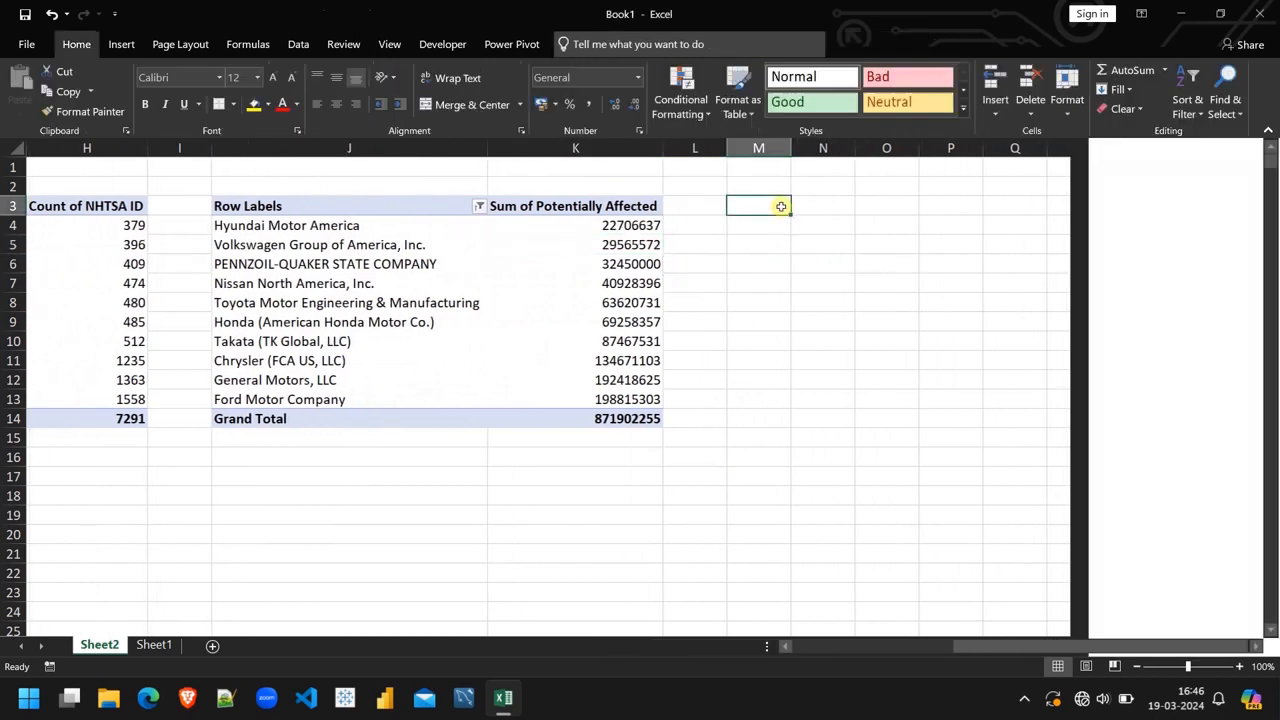
{"action": "left_click", "coordinate": [121, 44]}
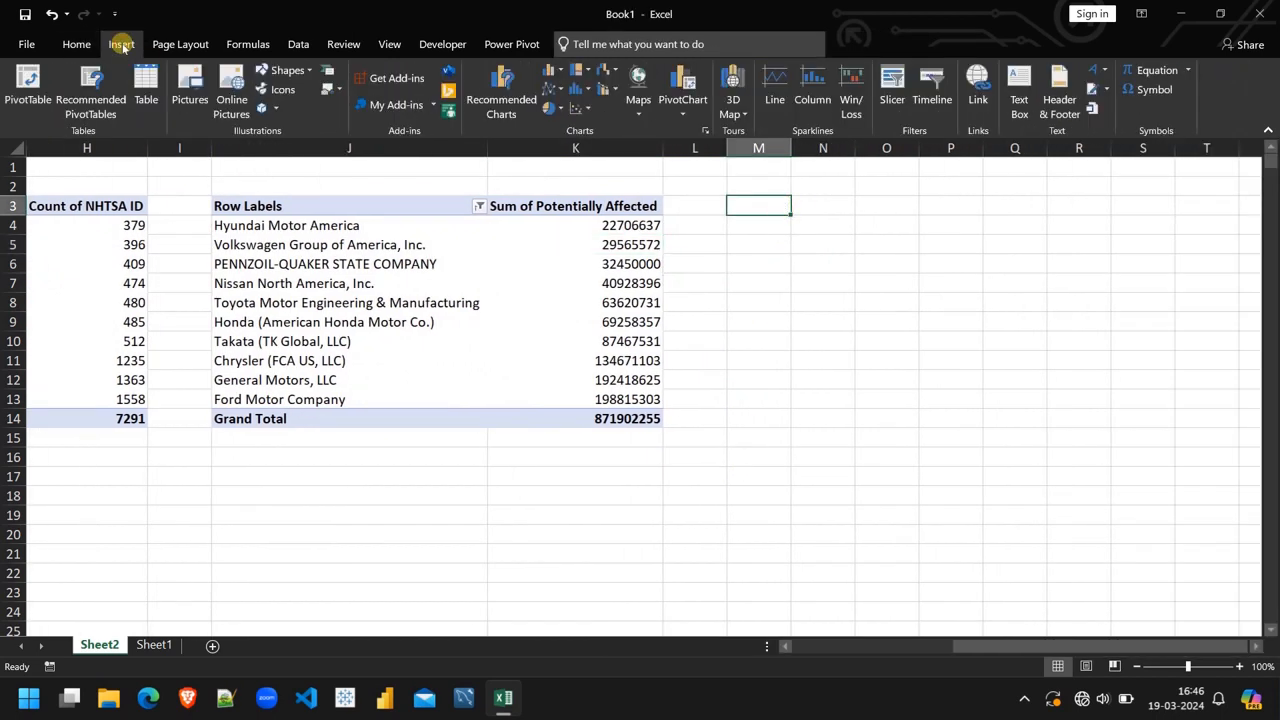
{"action": "left_click", "coordinate": [28, 88]}
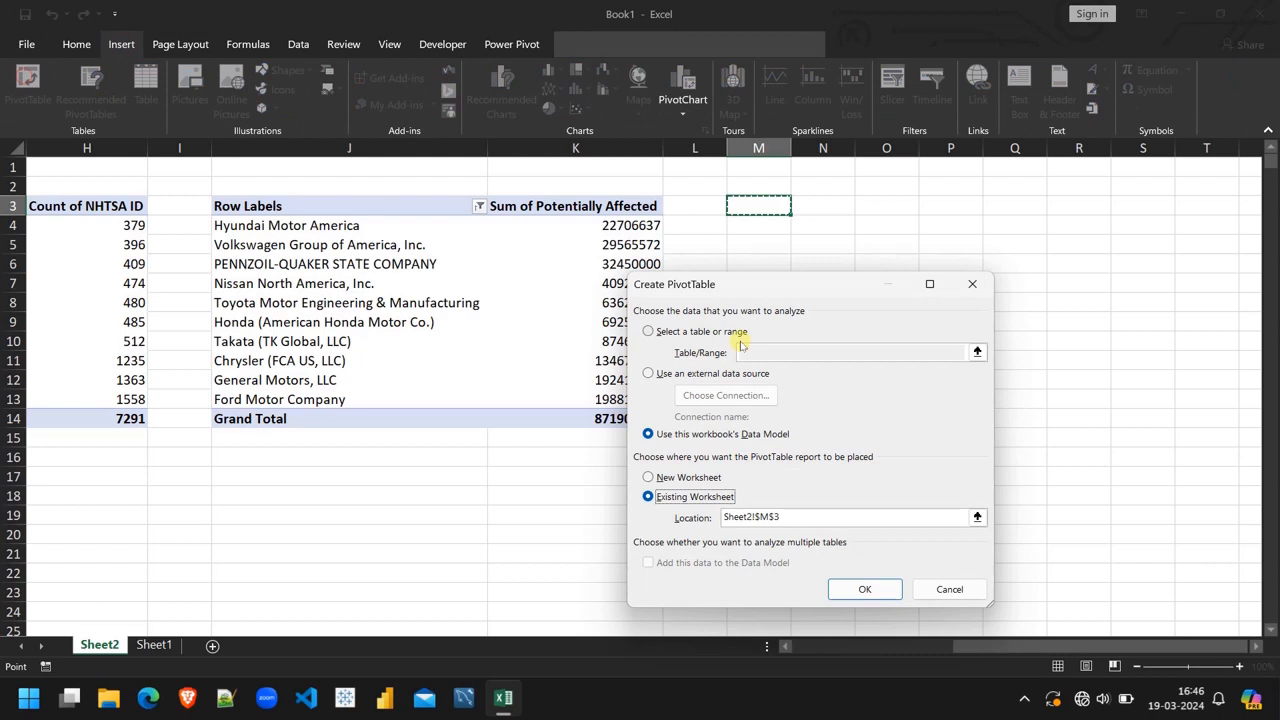
{"action": "left_click", "coordinate": [864, 590]}
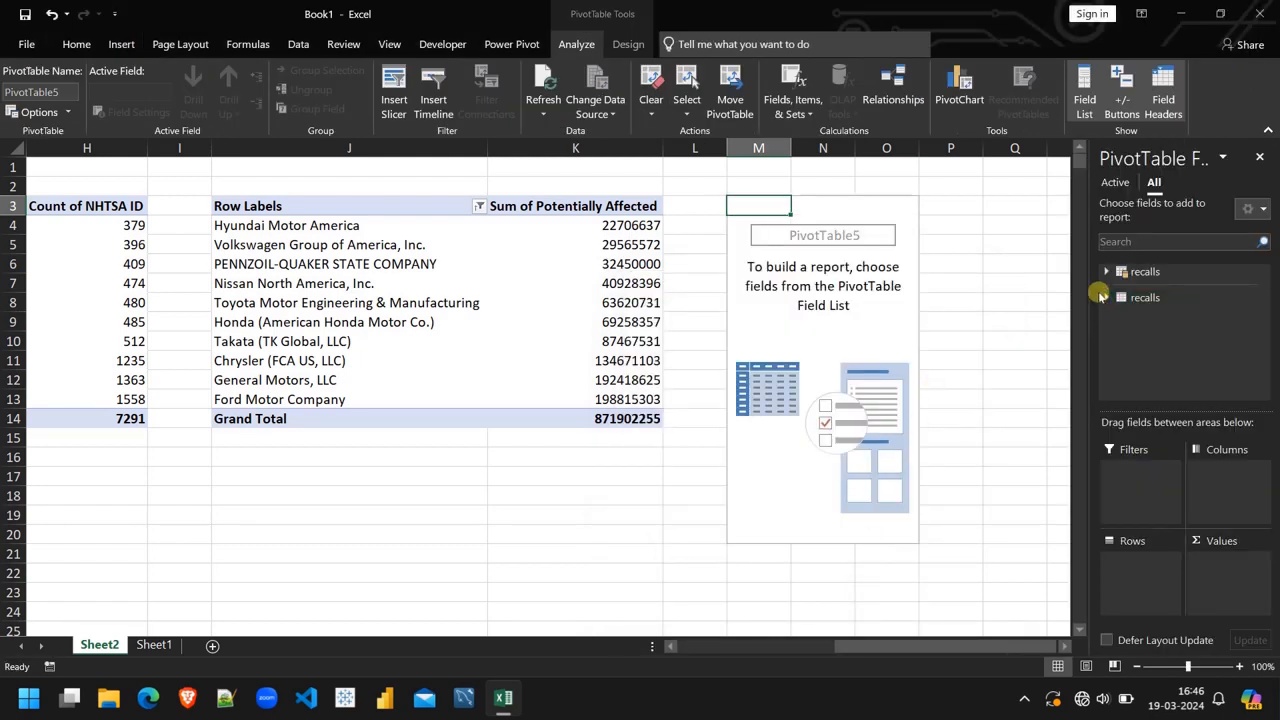
Build the fifth PivotTable with Recall Type as rows and the count of NHTSA ID as values
{"action": "left_click", "coordinate": [1106, 271]}
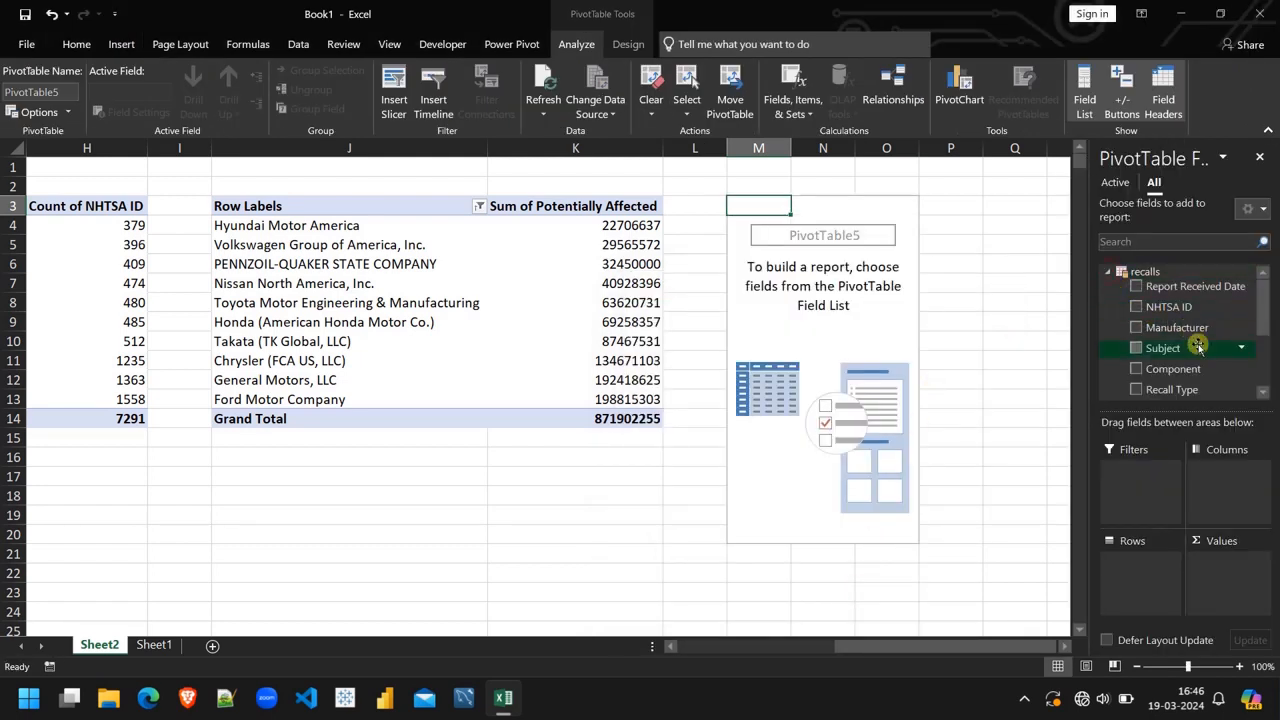
{"action": "left_click", "coordinate": [1137, 390]}
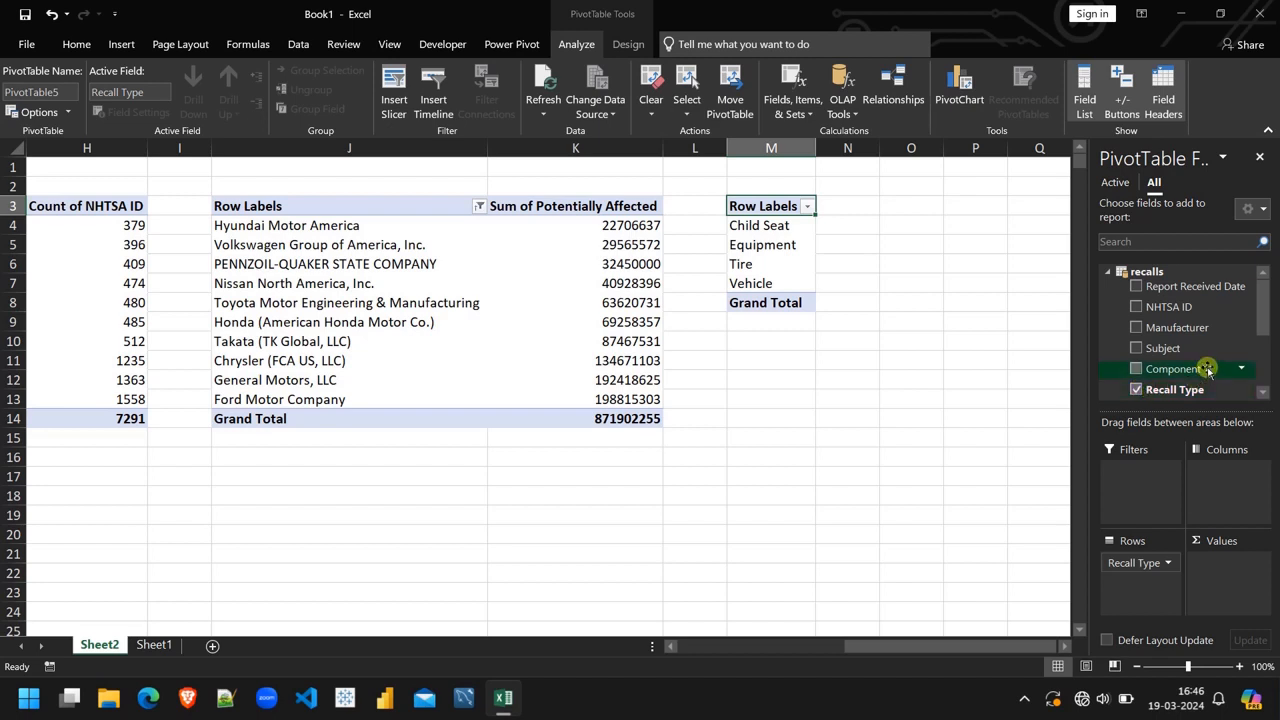
{"action": "scroll", "coordinate": [1210, 345], "scroll_direction": "down", "scroll_amount": 1}
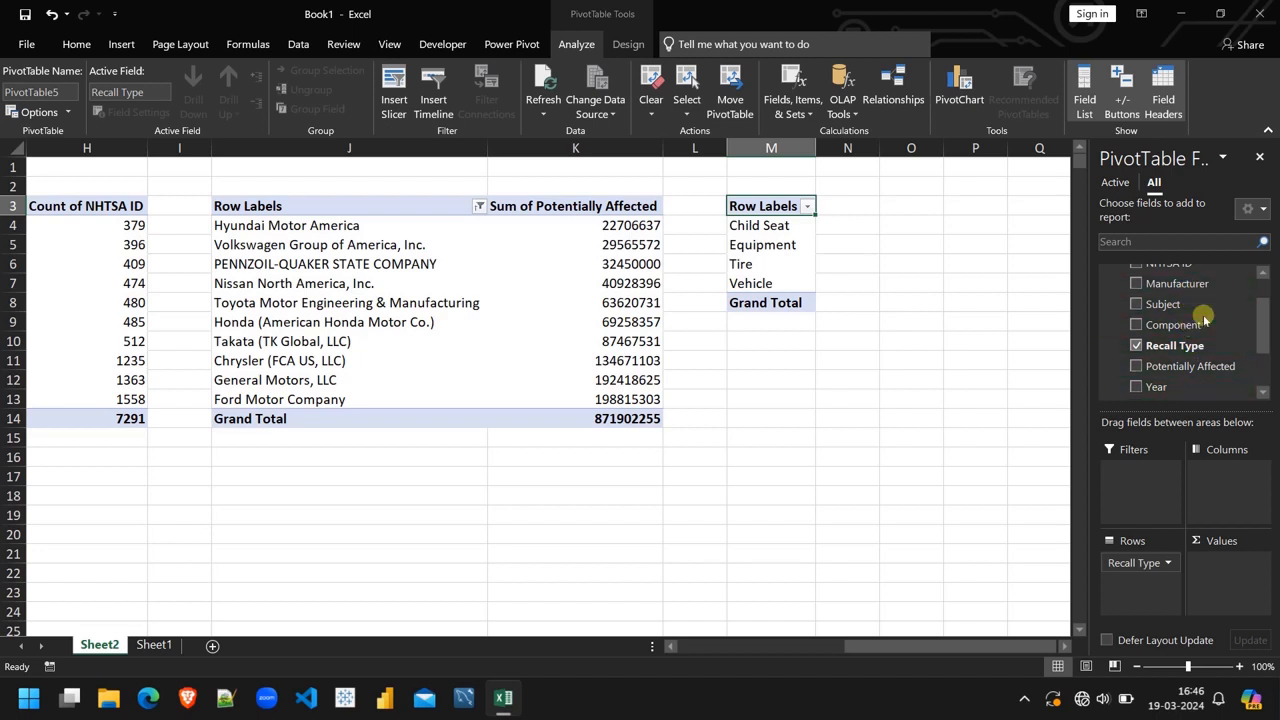
{"action": "scroll", "coordinate": [1199, 333], "scroll_direction": "up", "scroll_amount": 1}
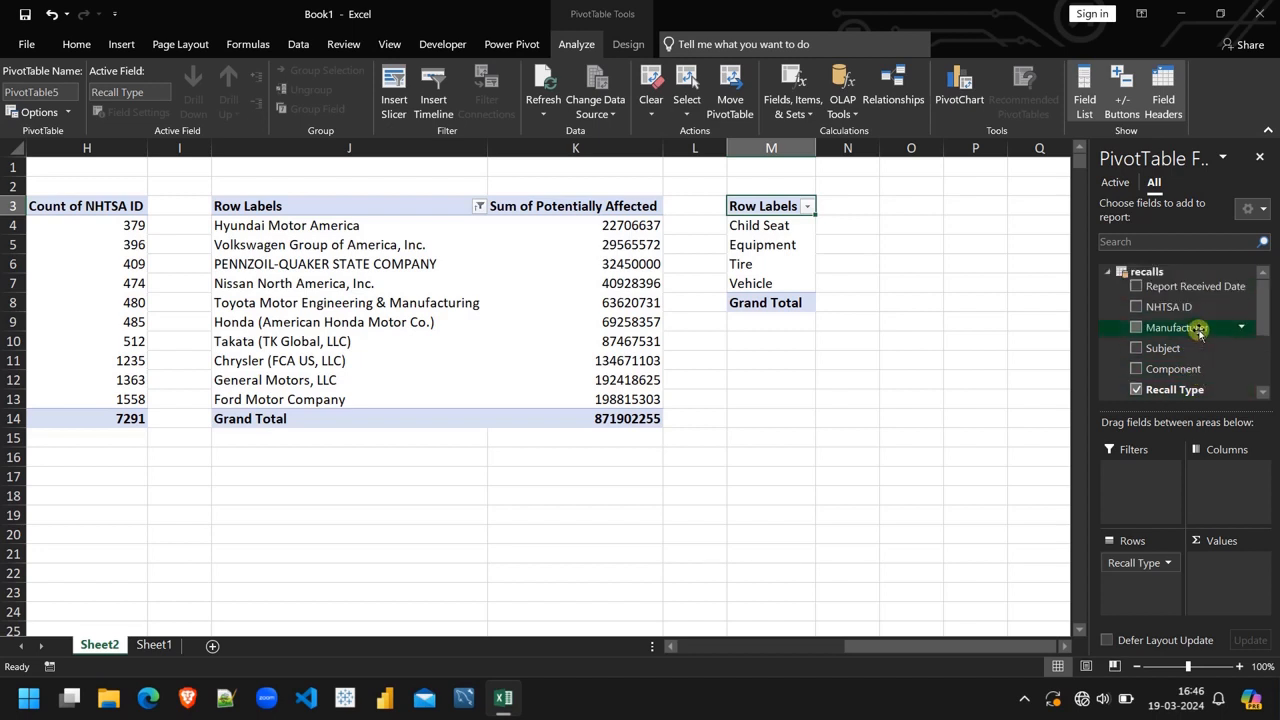
{"action": "left_click_drag", "start_coordinate": [1170, 307], "coordinate": [1230, 563]}
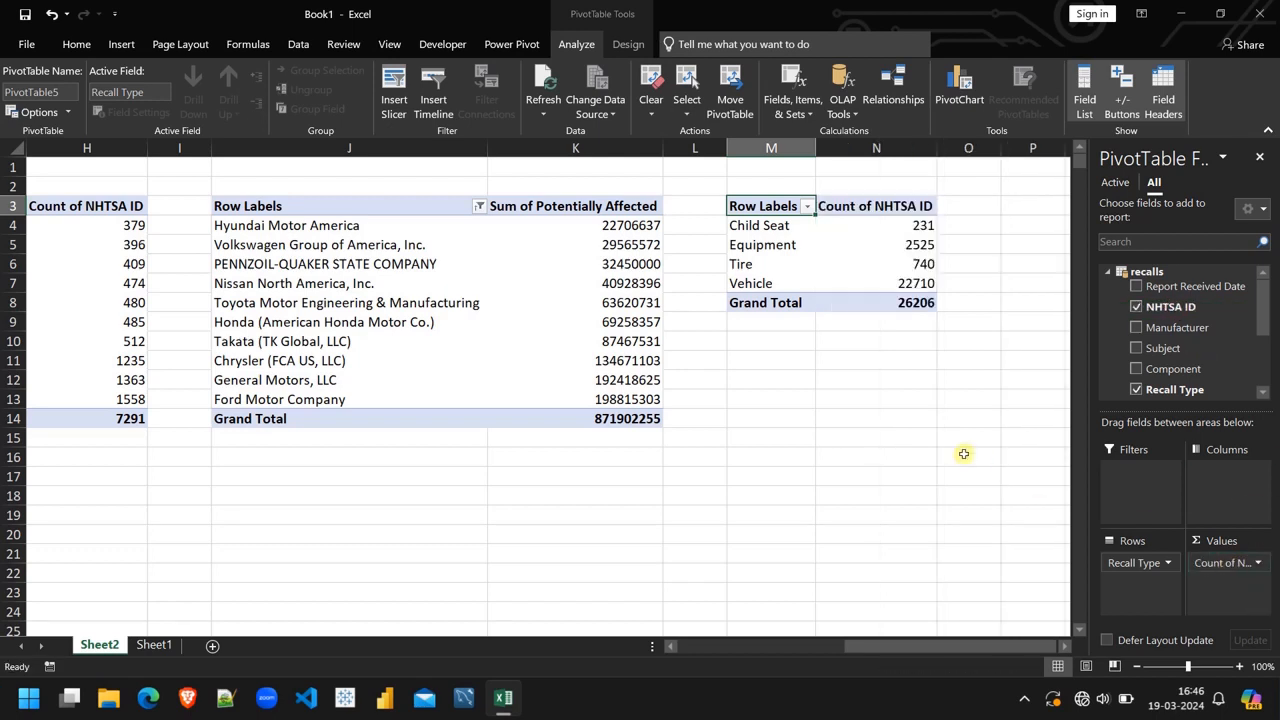
{"action": "left_click", "coordinate": [916, 393]}
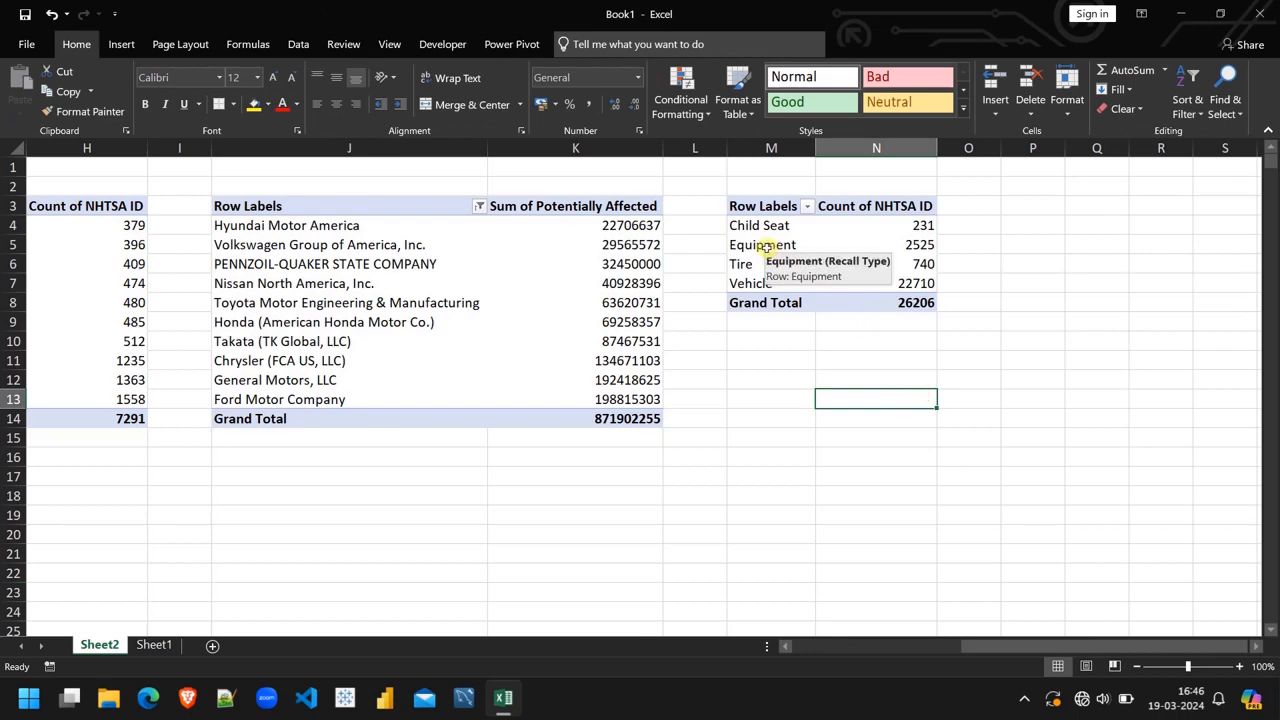
Insert a sixth PivotTable at cell P3 of Sheet2, based on the workbook's Data Model
{"action": "scroll", "coordinate": [1017, 208], "scroll_direction": "right", "scroll_amount": 5}
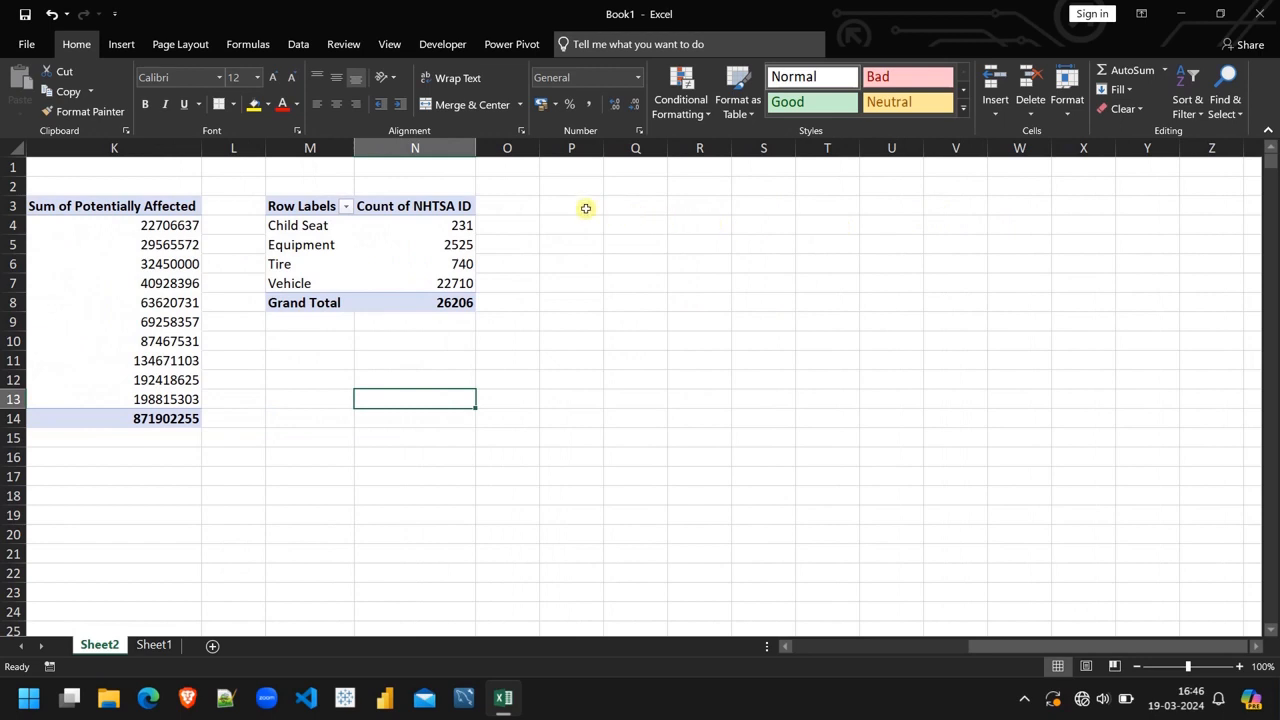
{"action": "left_click", "coordinate": [586, 208]}
{"action": "left_click", "coordinate": [122, 45]}
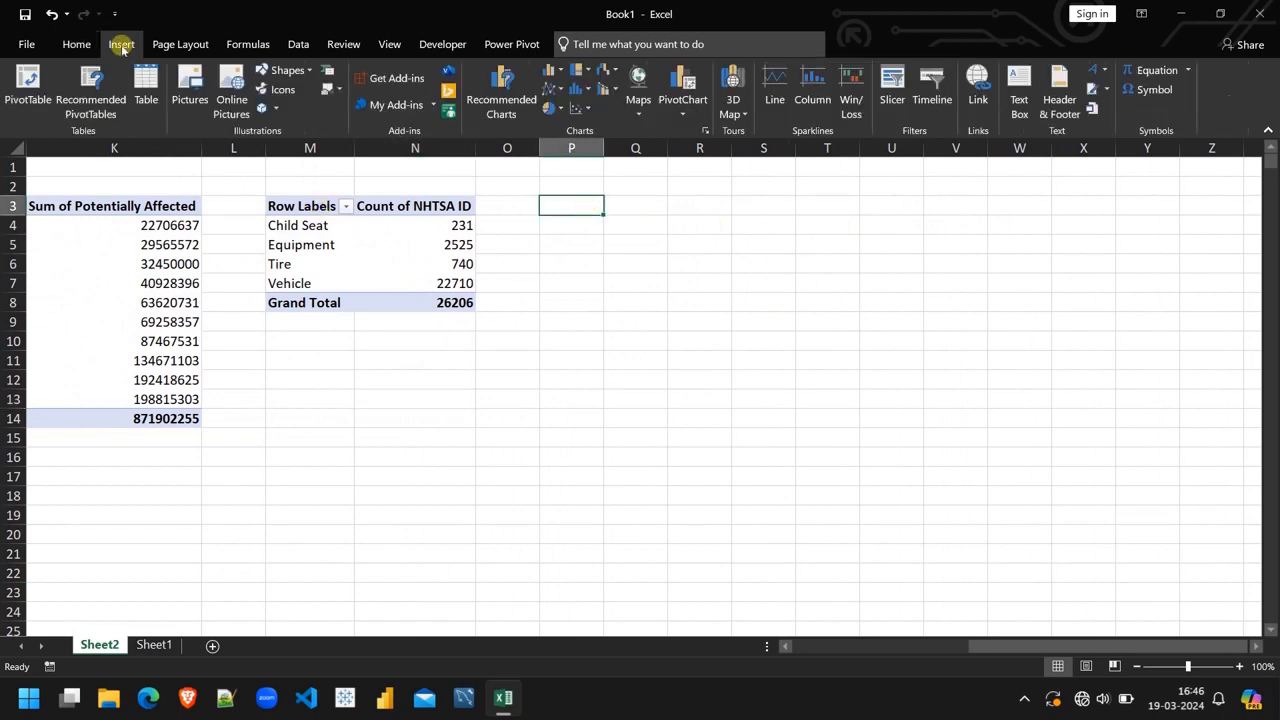
{"action": "left_click", "coordinate": [22, 80]}
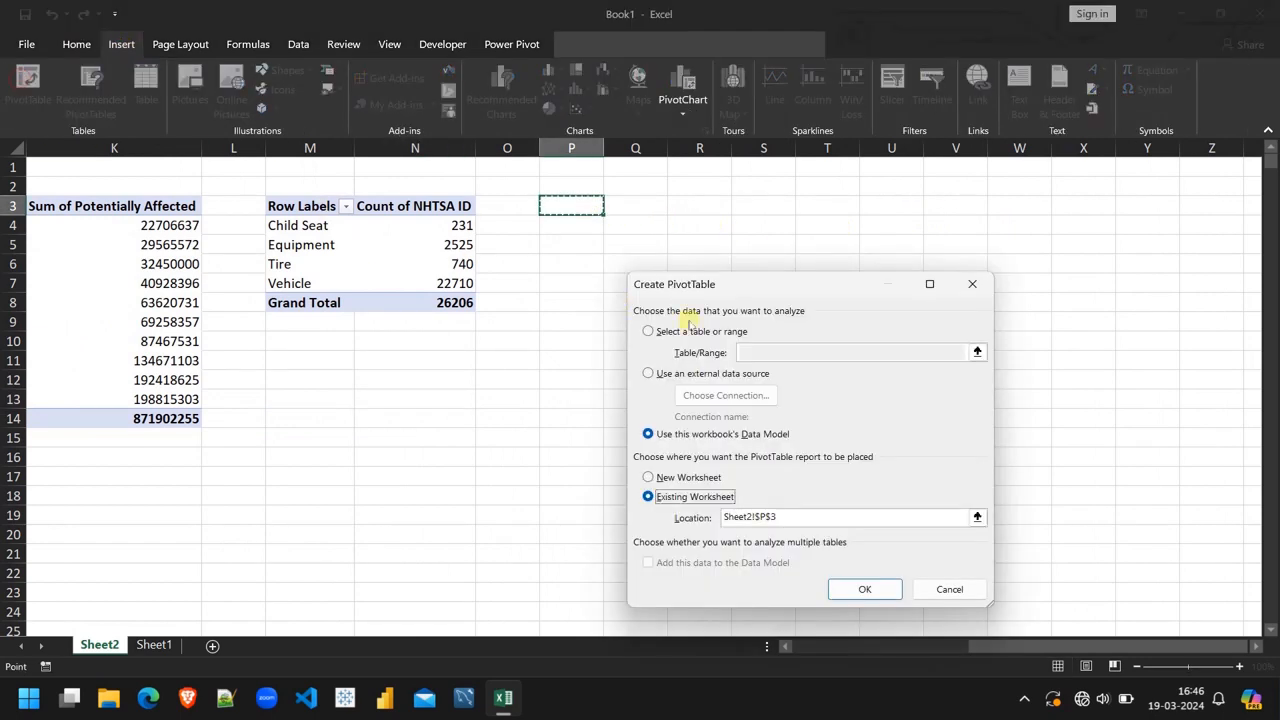
{"action": "left_click", "coordinate": [868, 585]}
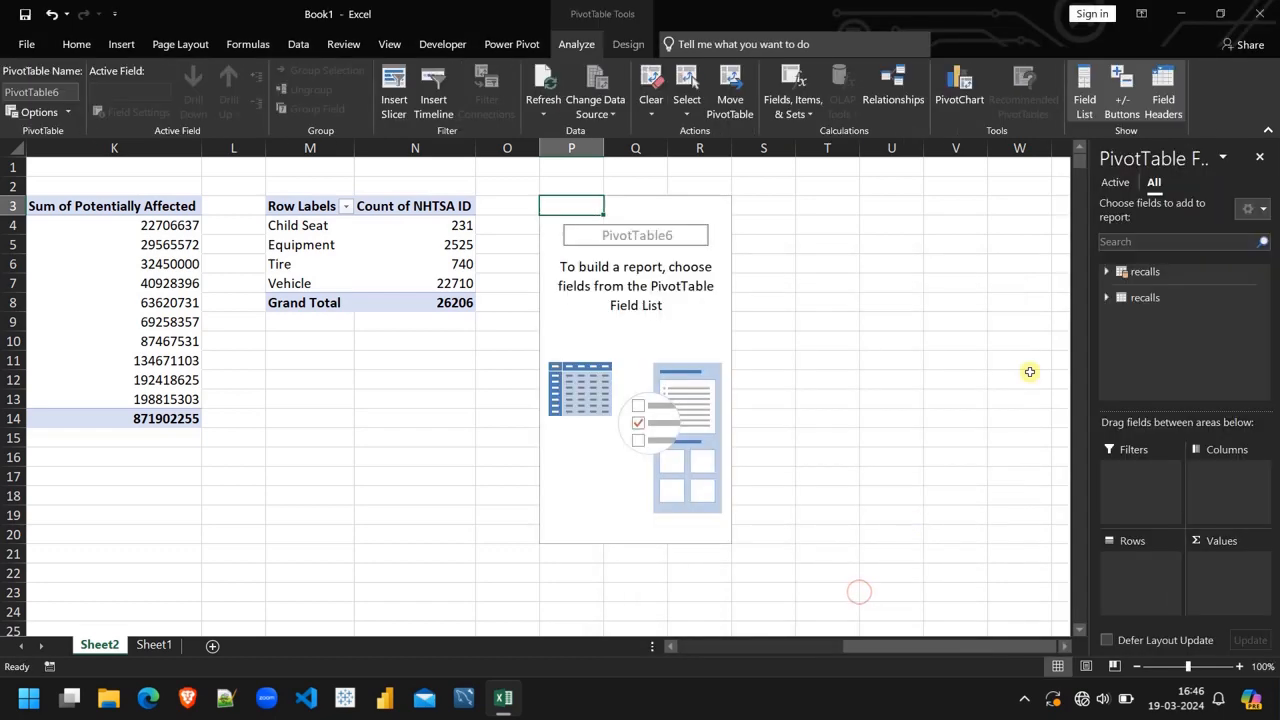
Build the sixth PivotTable with Component as rows and the count of NHTSA ID as values
{"action": "left_click", "coordinate": [1107, 272]}
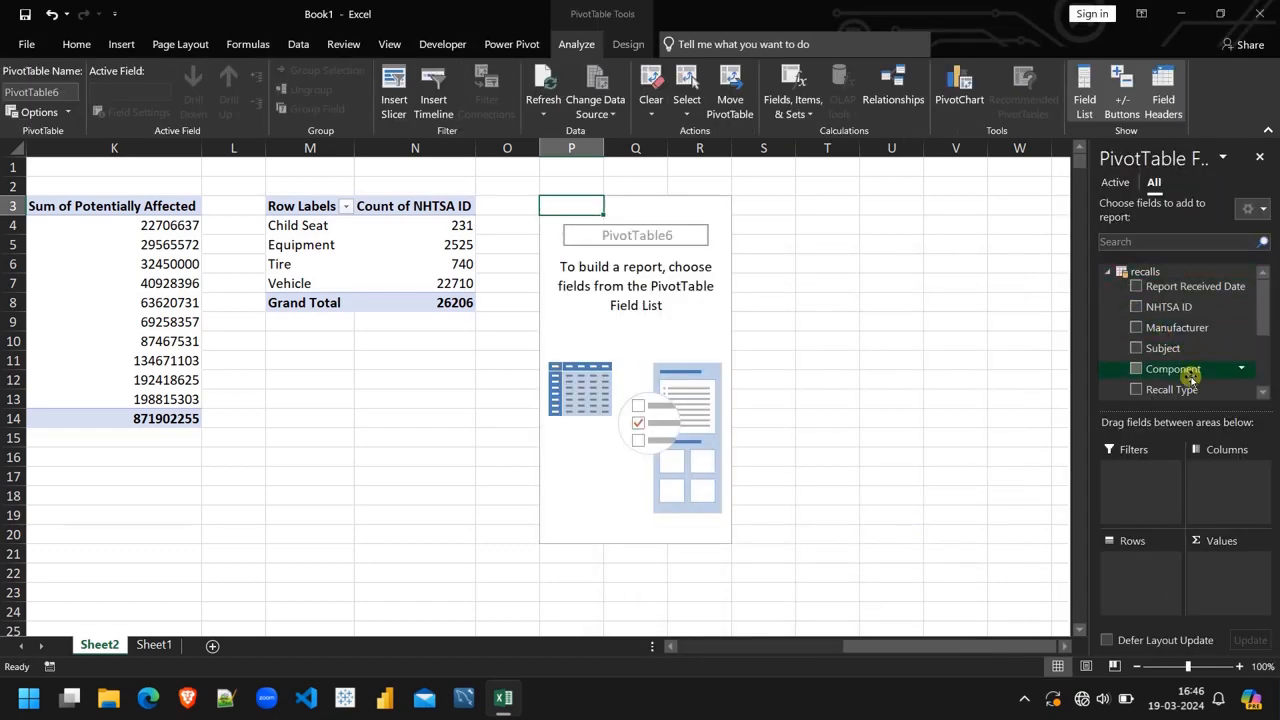
{"action": "left_click_drag", "start_coordinate": [1188, 377], "coordinate": [1150, 565]}
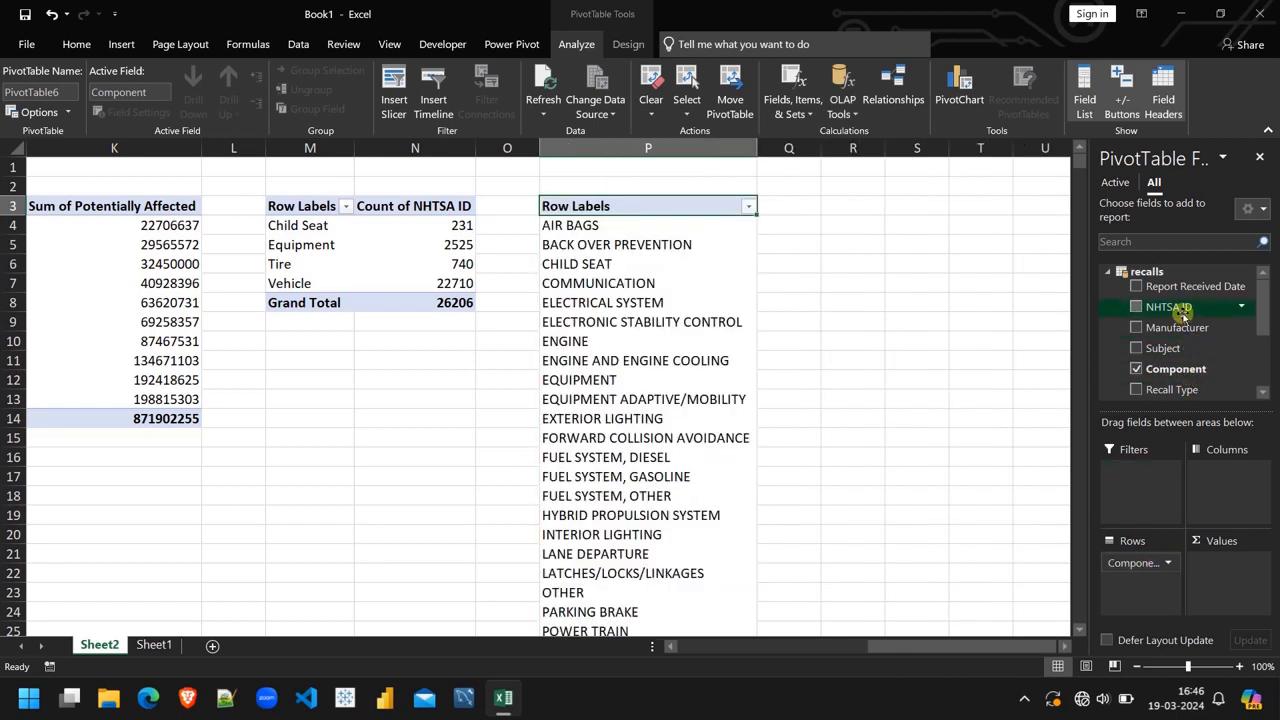
{"action": "left_click_drag", "start_coordinate": [1182, 307], "coordinate": [1236, 590]}
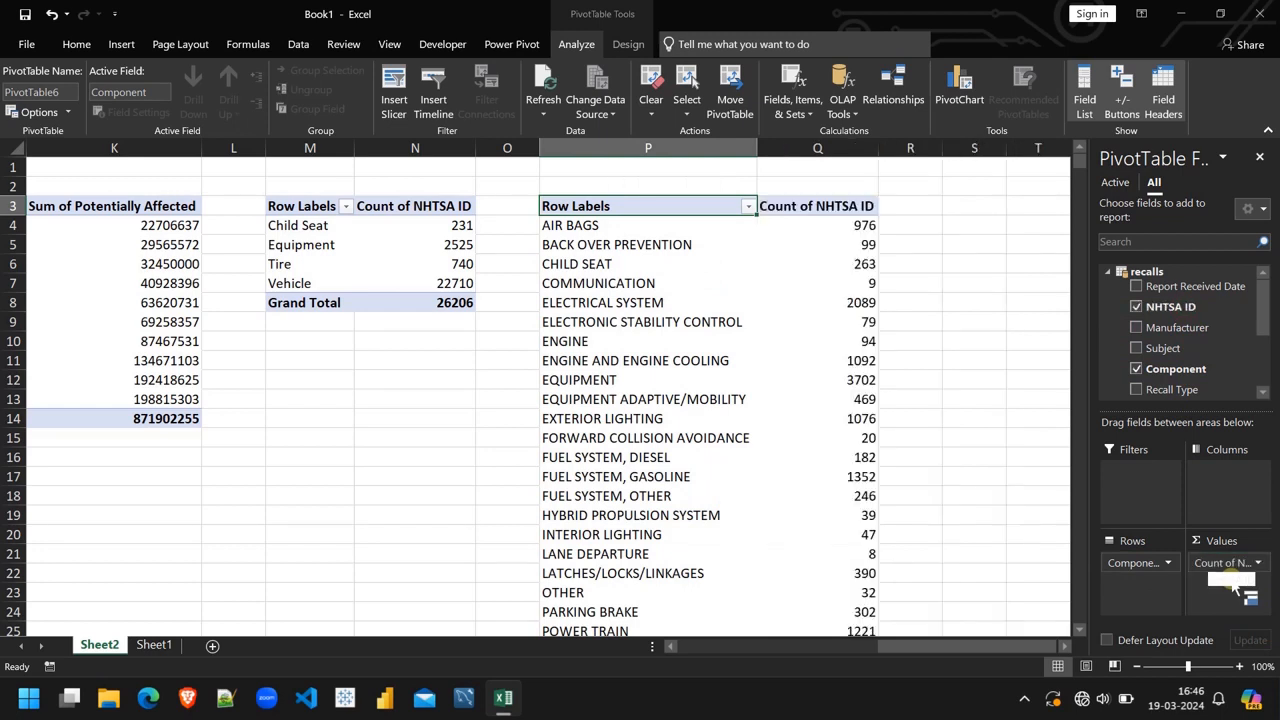
Filter the Component PivotTable to the top 10 components by count of NHTSA ID
{"action": "left_click", "coordinate": [748, 207]}
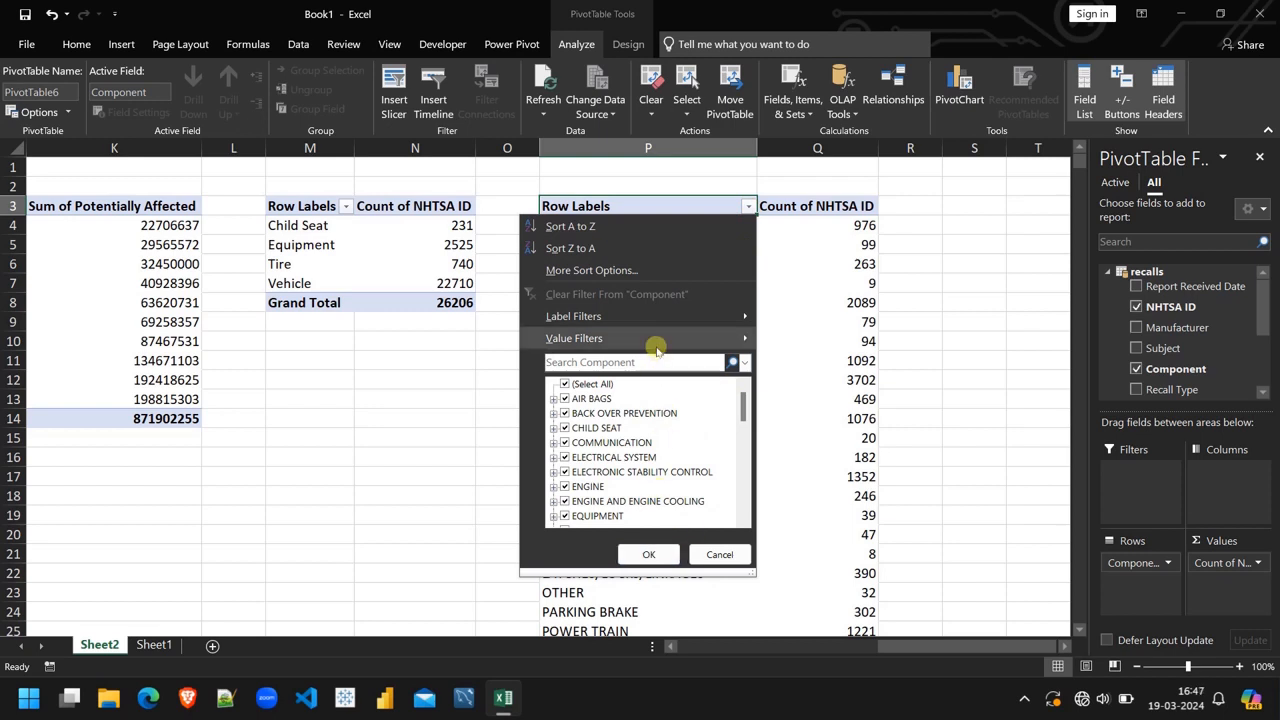
{"action": "mouse_move", "coordinate": [667, 341]}
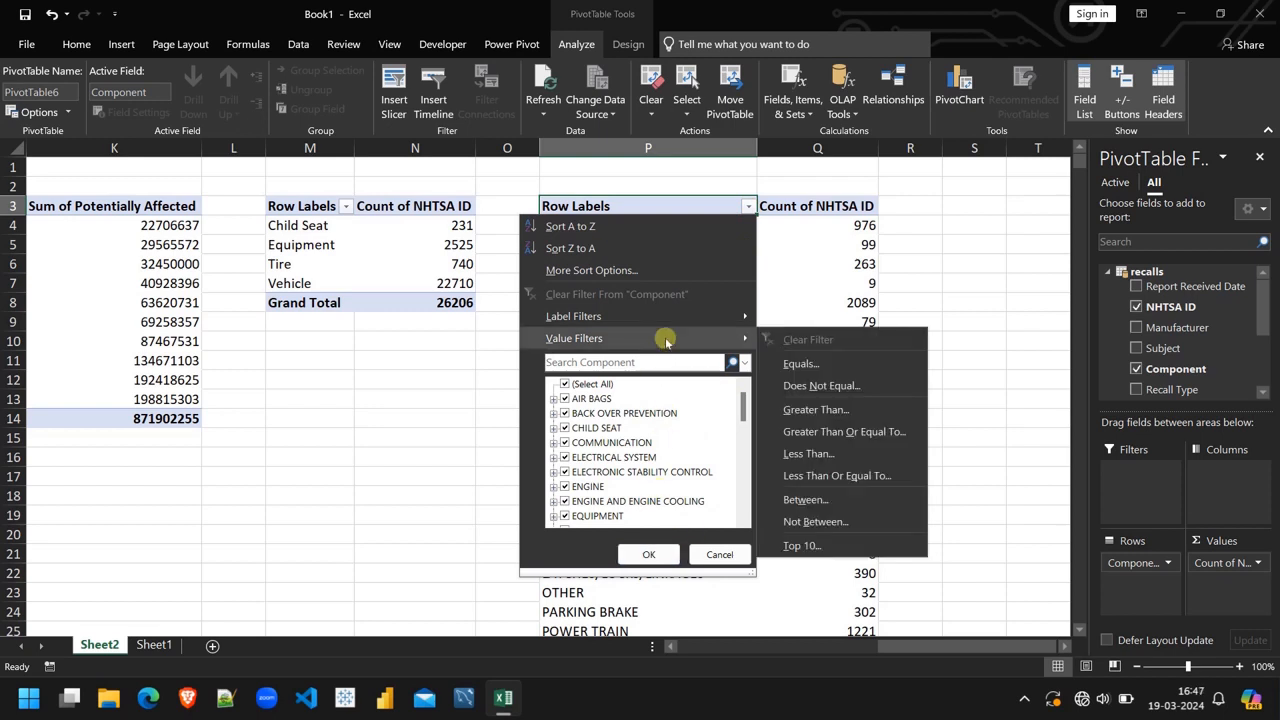
{"action": "left_click", "coordinate": [805, 546]}
{"action": "left_click", "coordinate": [926, 477]}
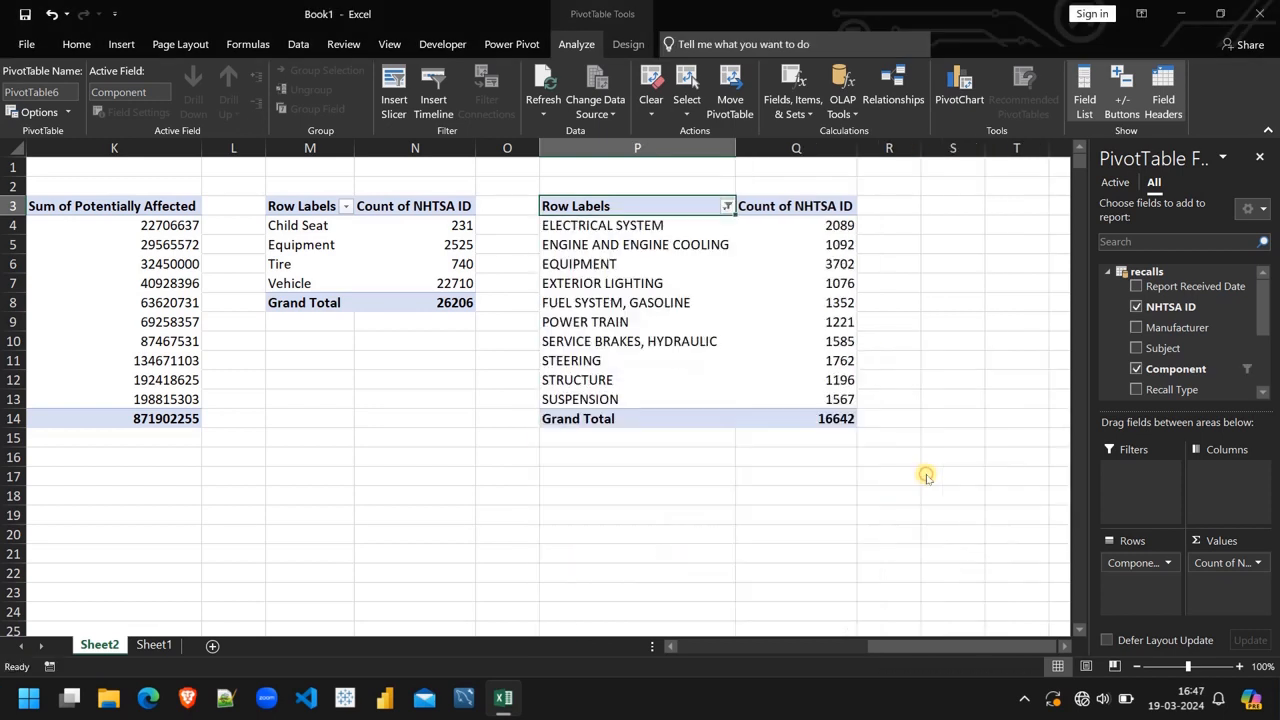
Sort the Component PivotTable by count of NHTSA ID from smallest to largest
{"action": "right_click", "coordinate": [838, 248]}
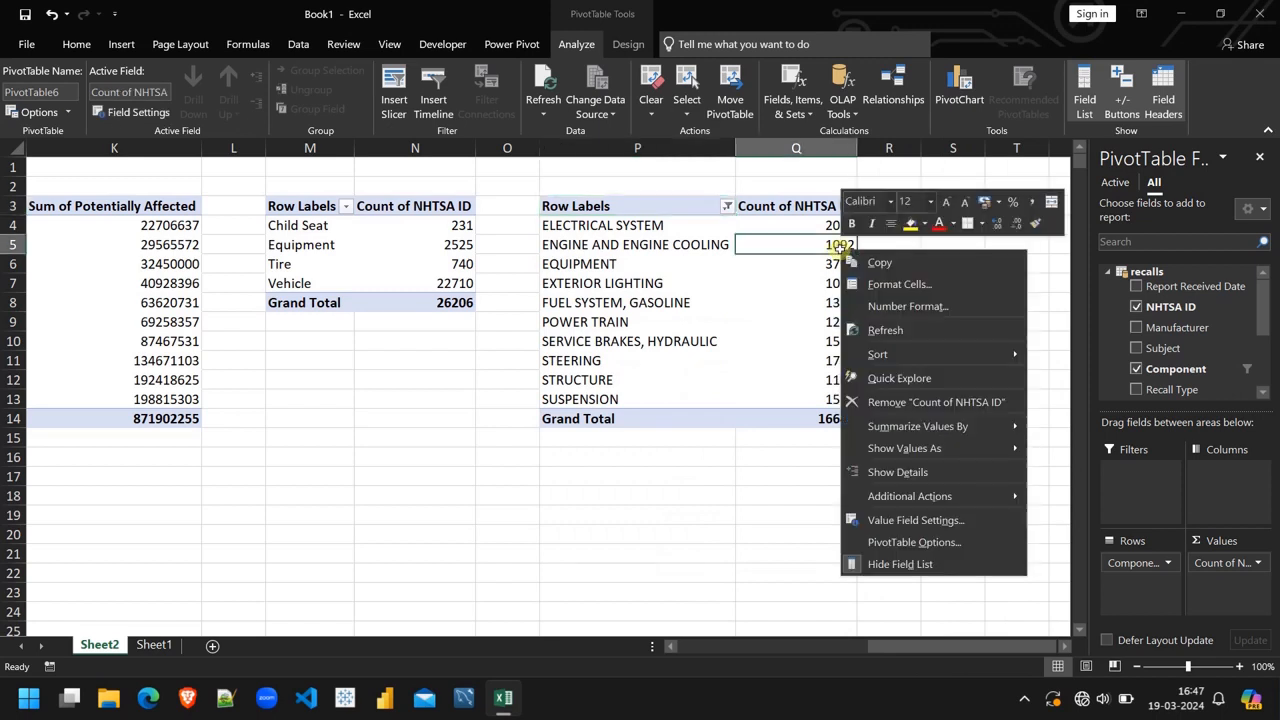
{"action": "mouse_move", "coordinate": [900, 355]}
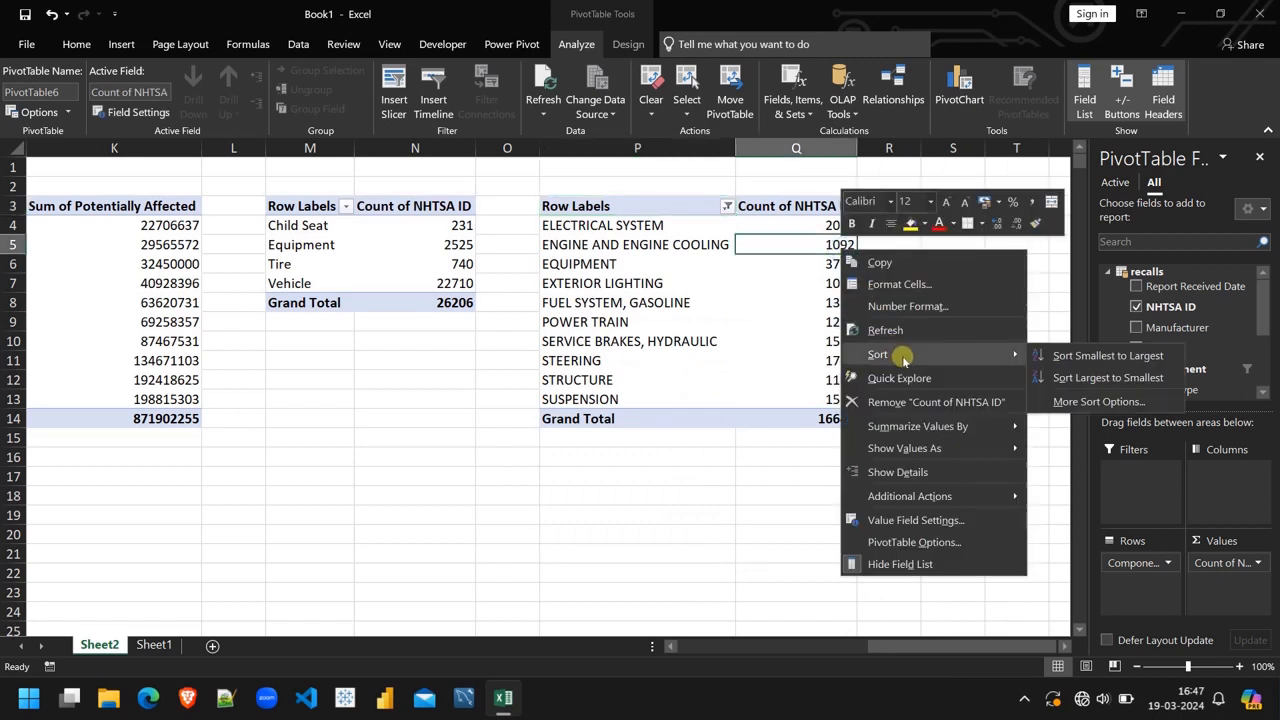
{"action": "left_click", "coordinate": [1058, 358]}
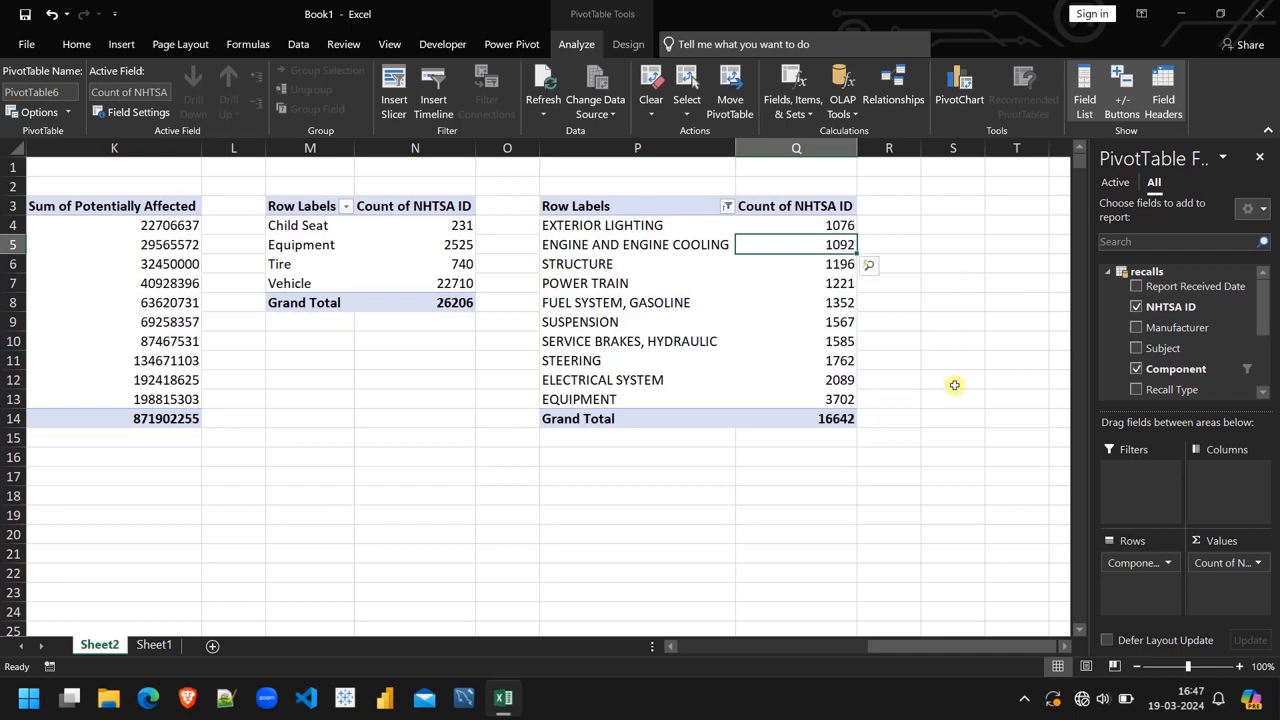
Insert a Line PivotChart from the PivotTable in columns A:B that counts NHTSA ID by year
{"action": "scroll", "coordinate": [500, 535], "scroll_direction": "left", "scroll_amount": 5}
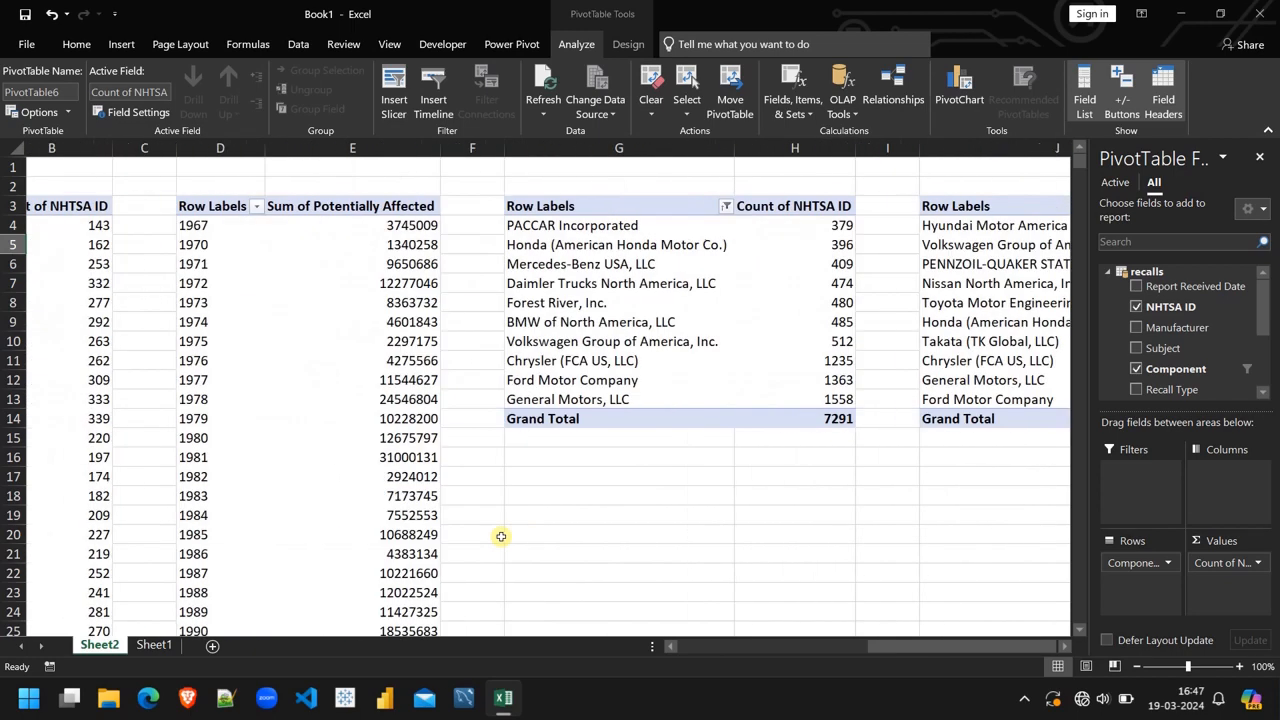
{"action": "scroll", "coordinate": [500, 536], "scroll_direction": "left", "scroll_amount": 1}
{"action": "scroll", "coordinate": [500, 535], "scroll_direction": "right", "scroll_amount": 3}
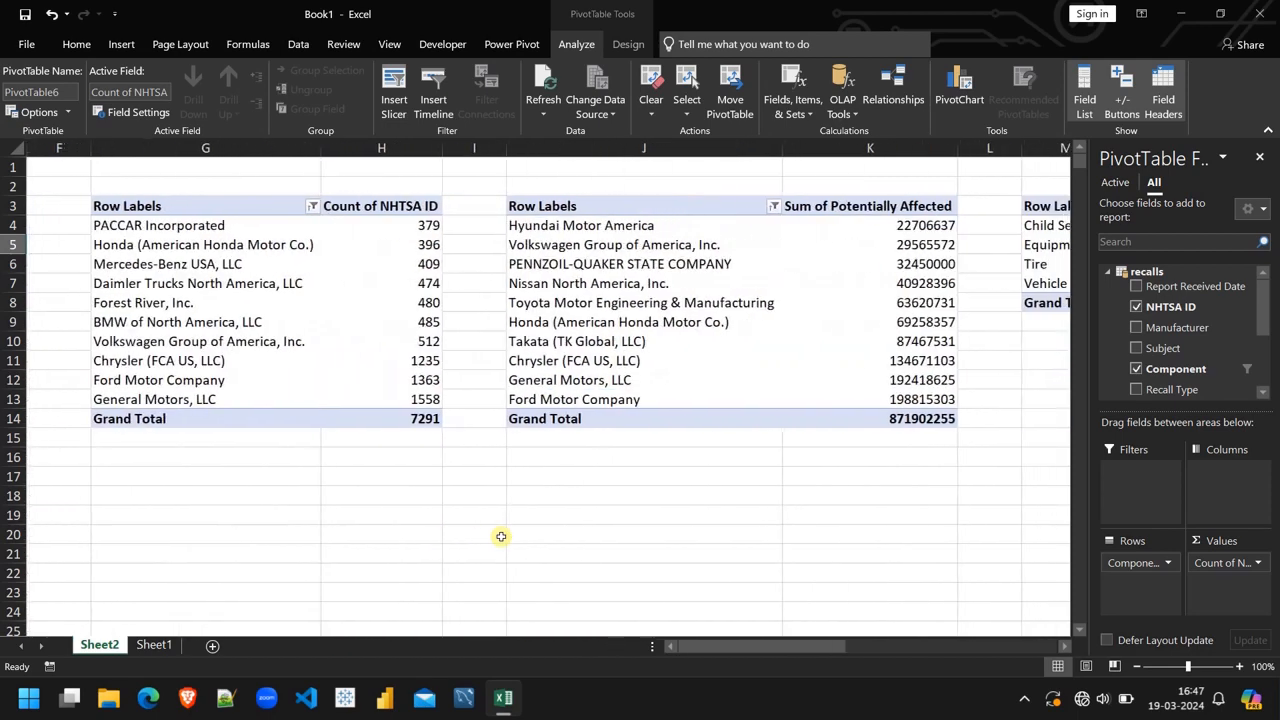
{"action": "scroll", "coordinate": [500, 535], "scroll_direction": "left", "scroll_amount": 3}
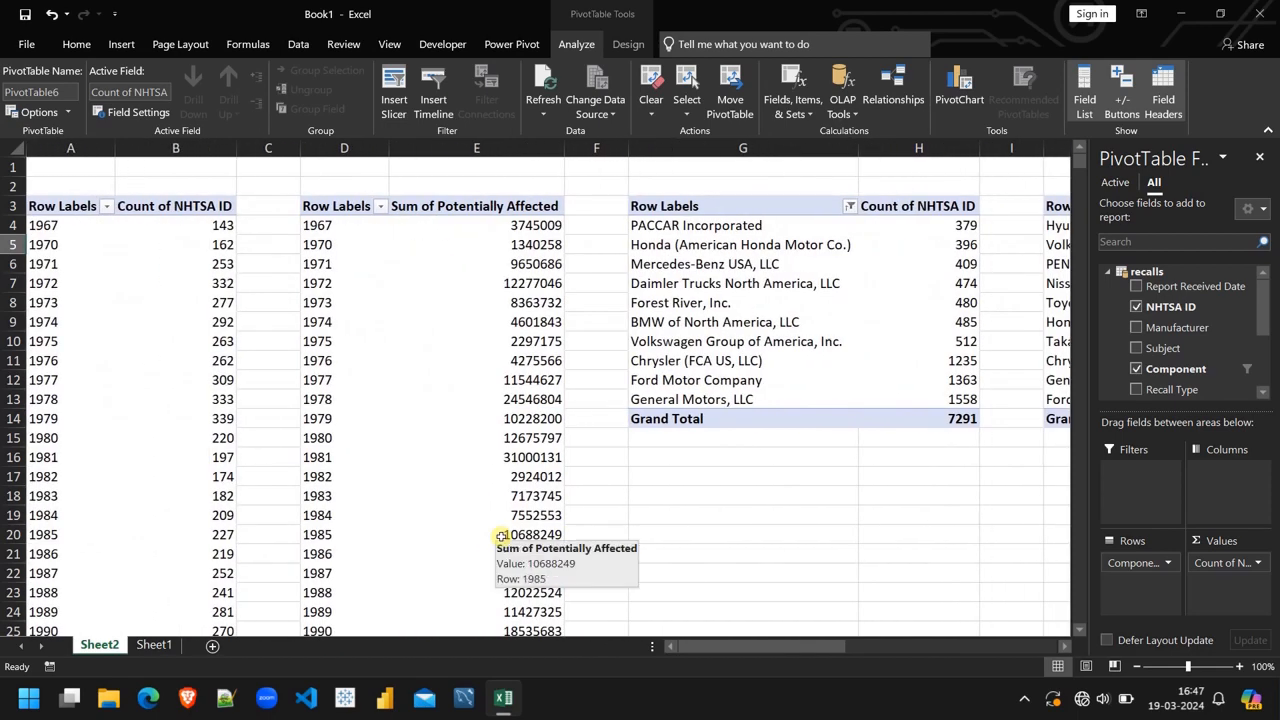
{"action": "scroll", "coordinate": [886, 558], "scroll_direction": "right", "scroll_amount": 2}
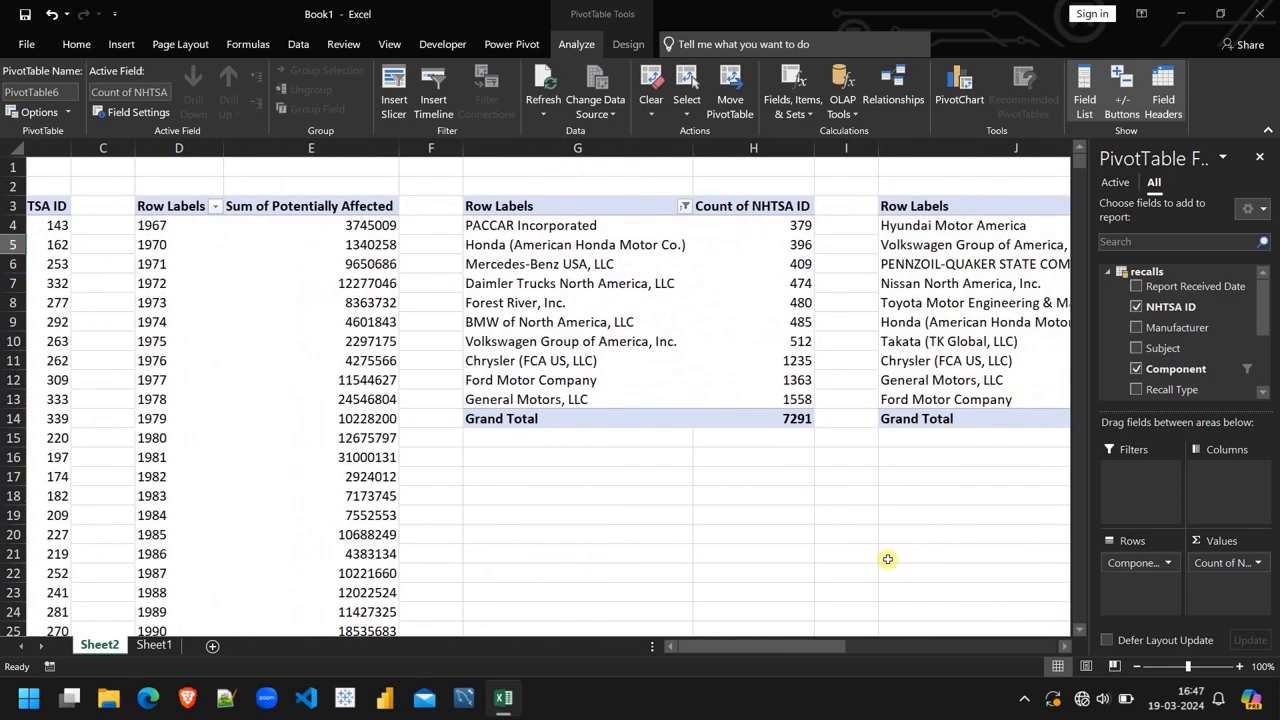
{"action": "scroll", "coordinate": [886, 558], "scroll_direction": "left", "scroll_amount": 2}
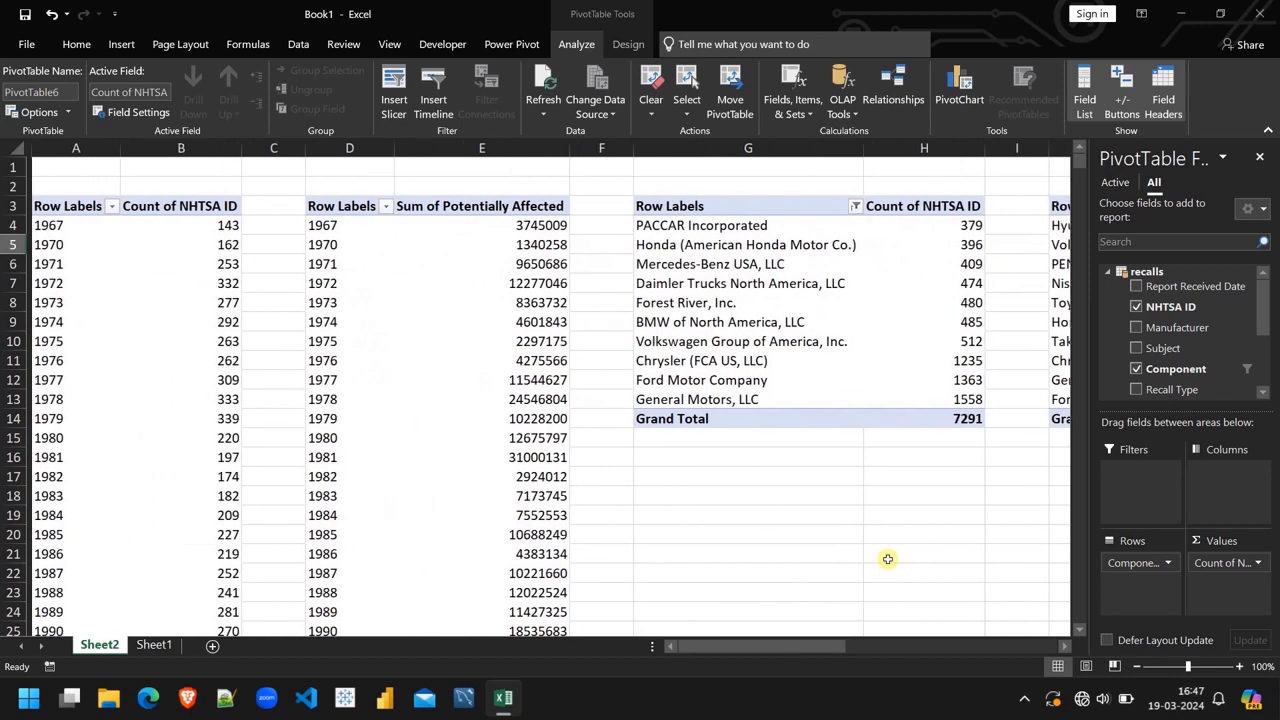
{"action": "left_click", "coordinate": [223, 301]}
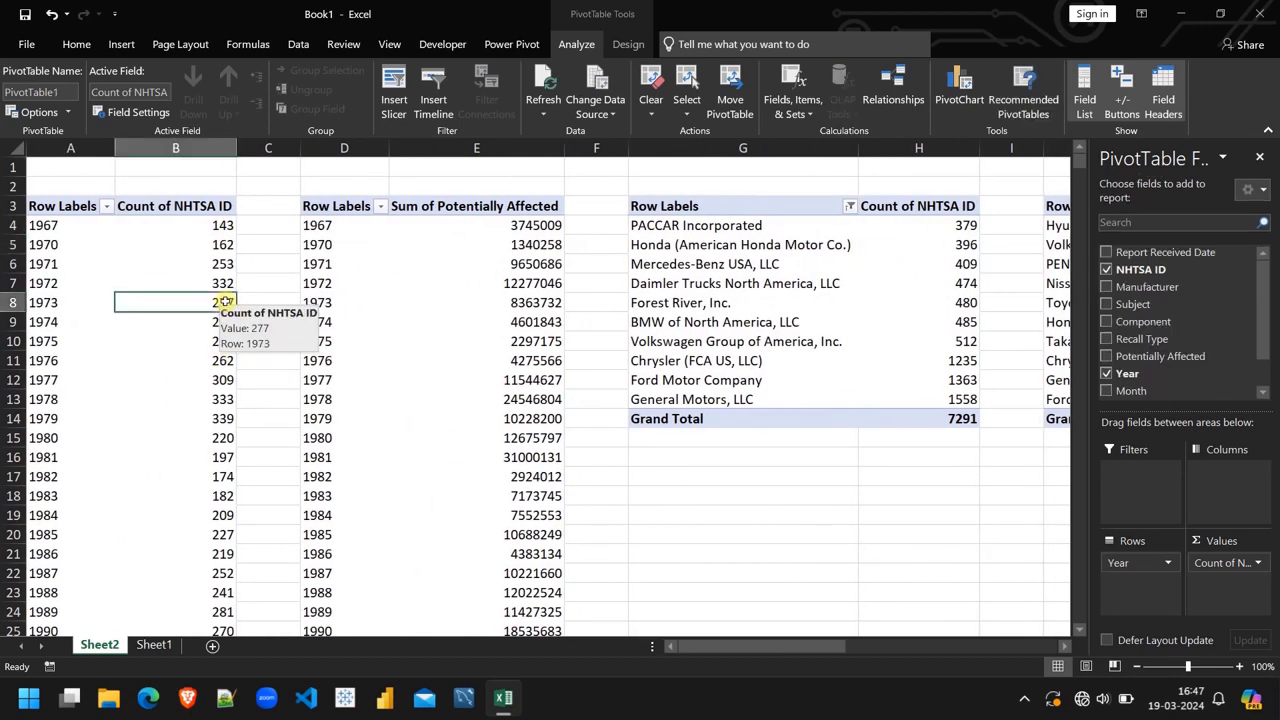
{"action": "left_click", "coordinate": [961, 103]}
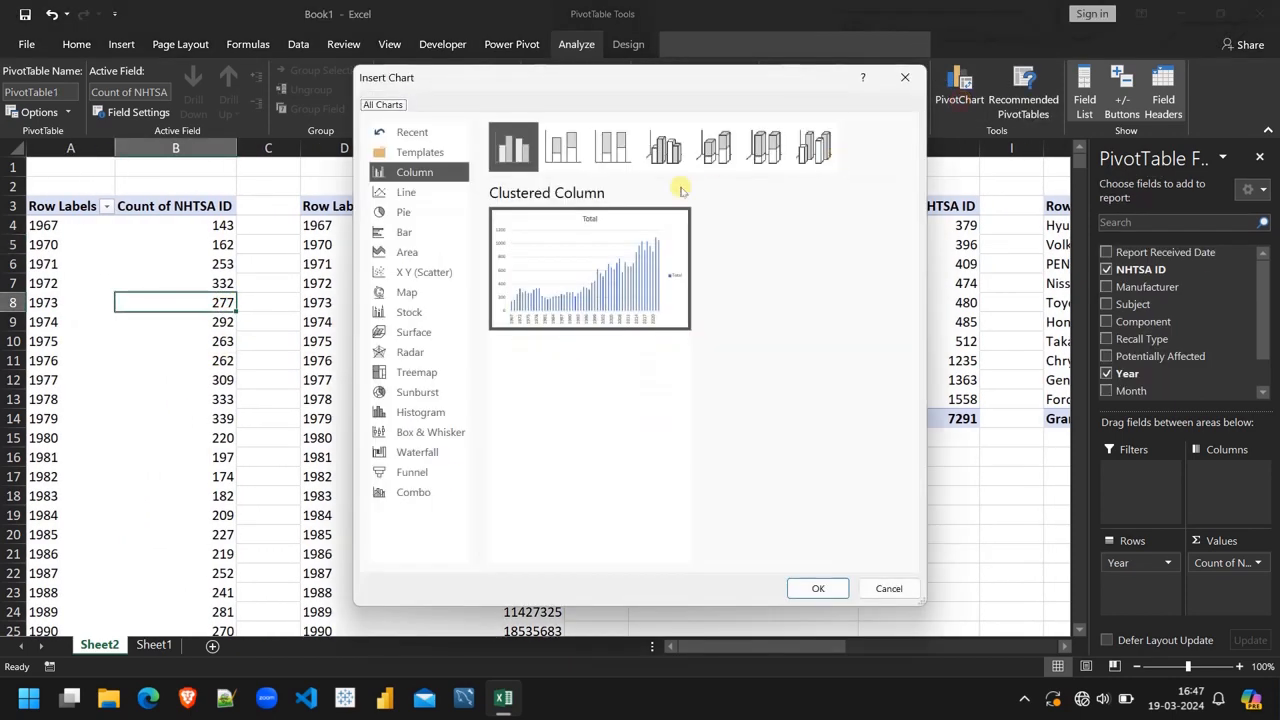
{"action": "left_click", "coordinate": [408, 193]}
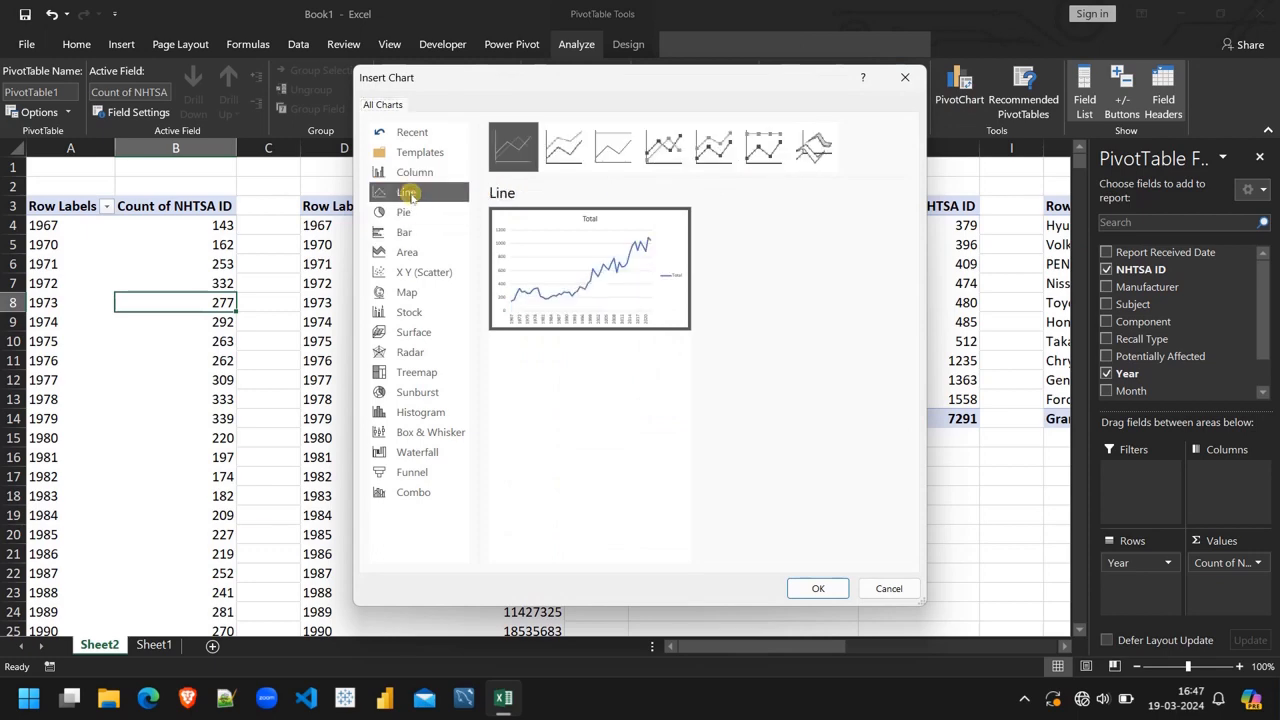
{"action": "left_click", "coordinate": [818, 589]}
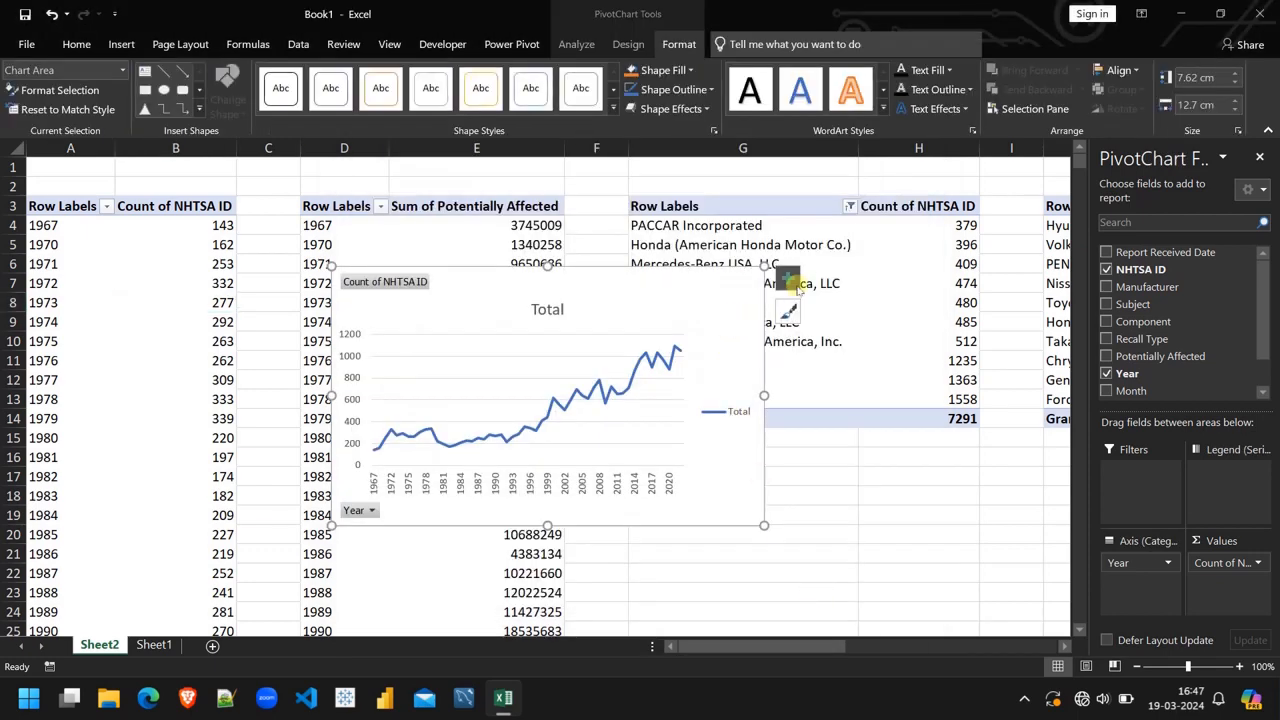
Hide all field buttons on the yearly line chart and remove its legend and gridlines
{"action": "right_click", "coordinate": [400, 284]}
{"action": "left_click", "coordinate": [518, 483]}
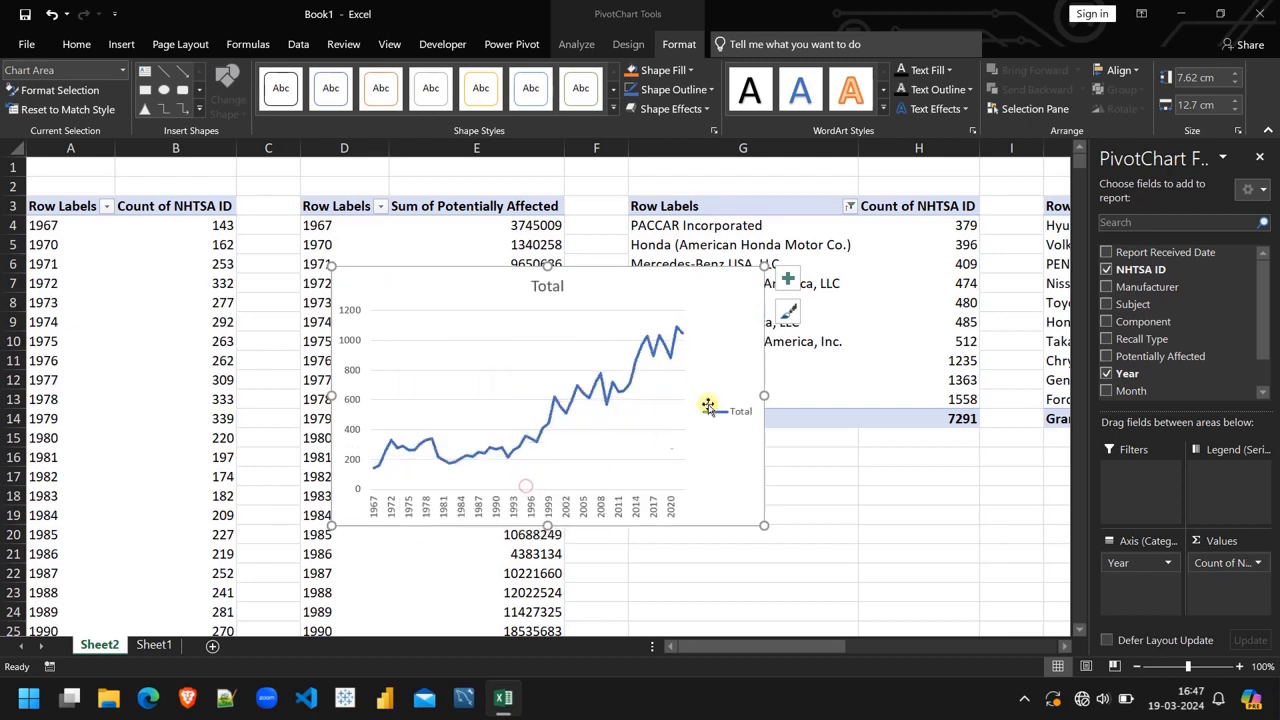
{"action": "left_click", "coordinate": [788, 280]}
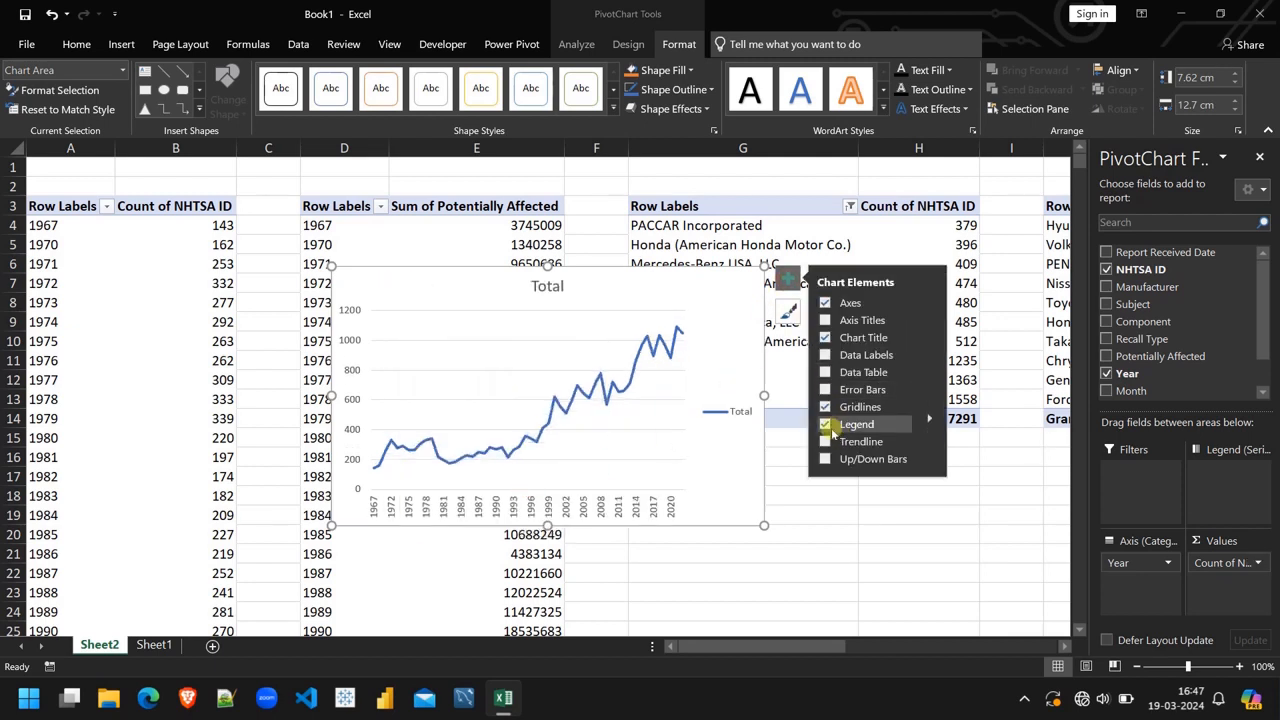
{"action": "left_click", "coordinate": [823, 424]}
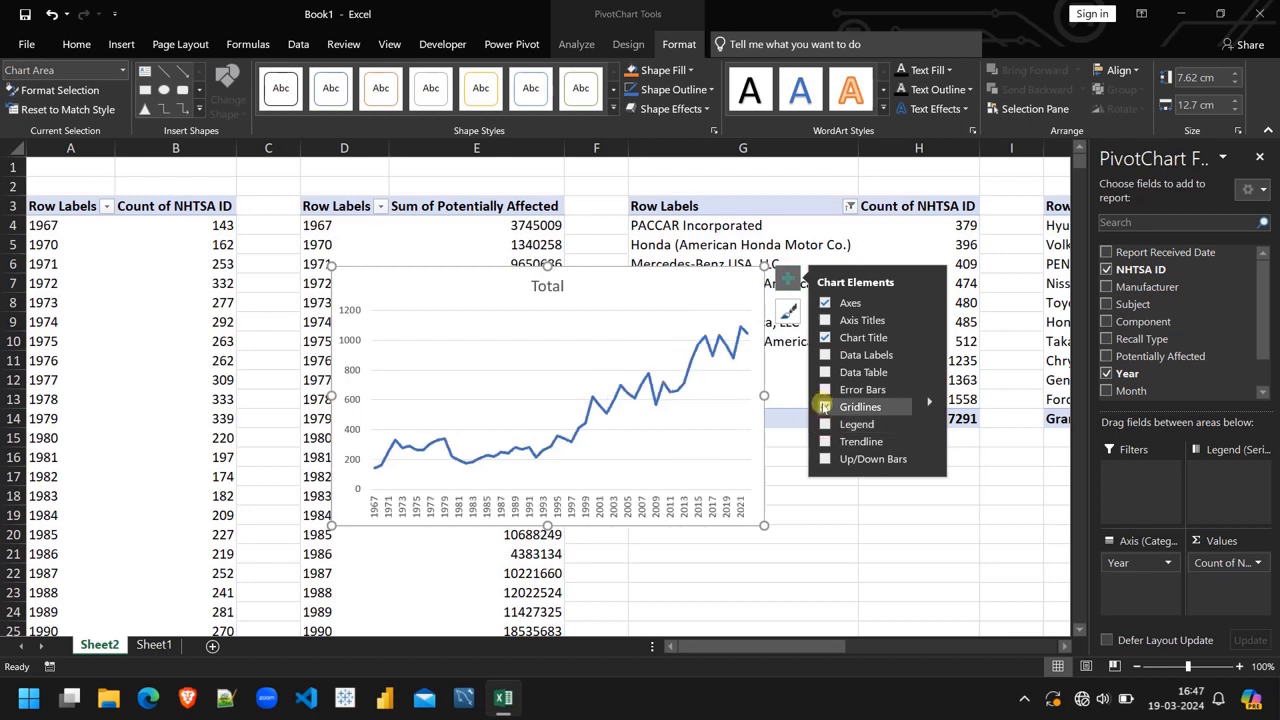
{"action": "left_click", "coordinate": [823, 406]}
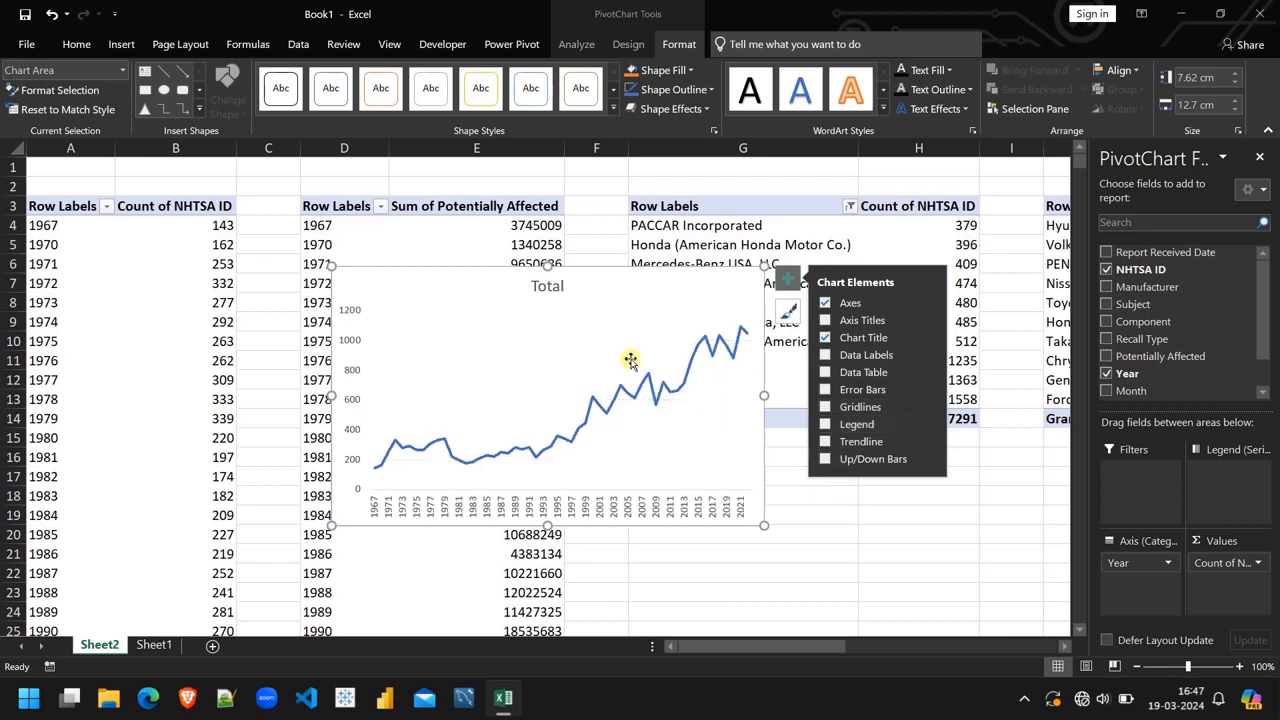
Change the line chart's title to "yearly Recall trend."
{"action": "double_click", "coordinate": [541, 287]}
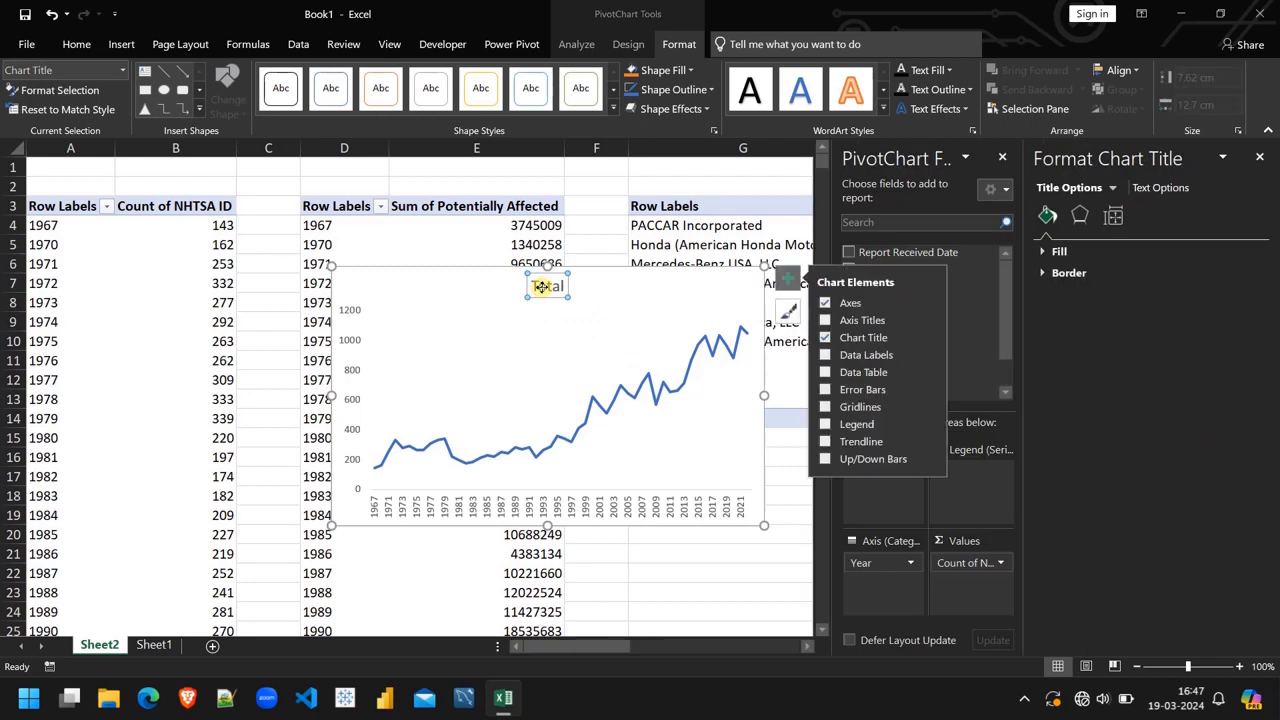
{"action": "double_click", "coordinate": [541, 287]}
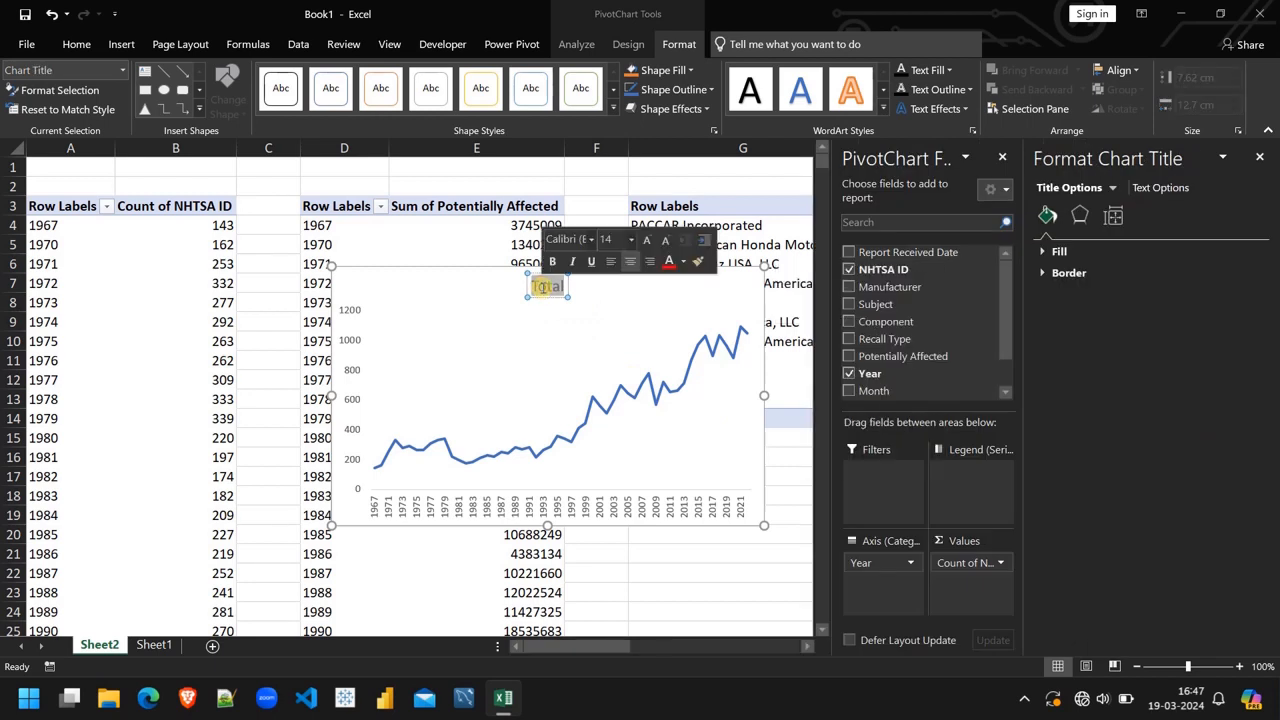
{"action": "type", "text": "year"}
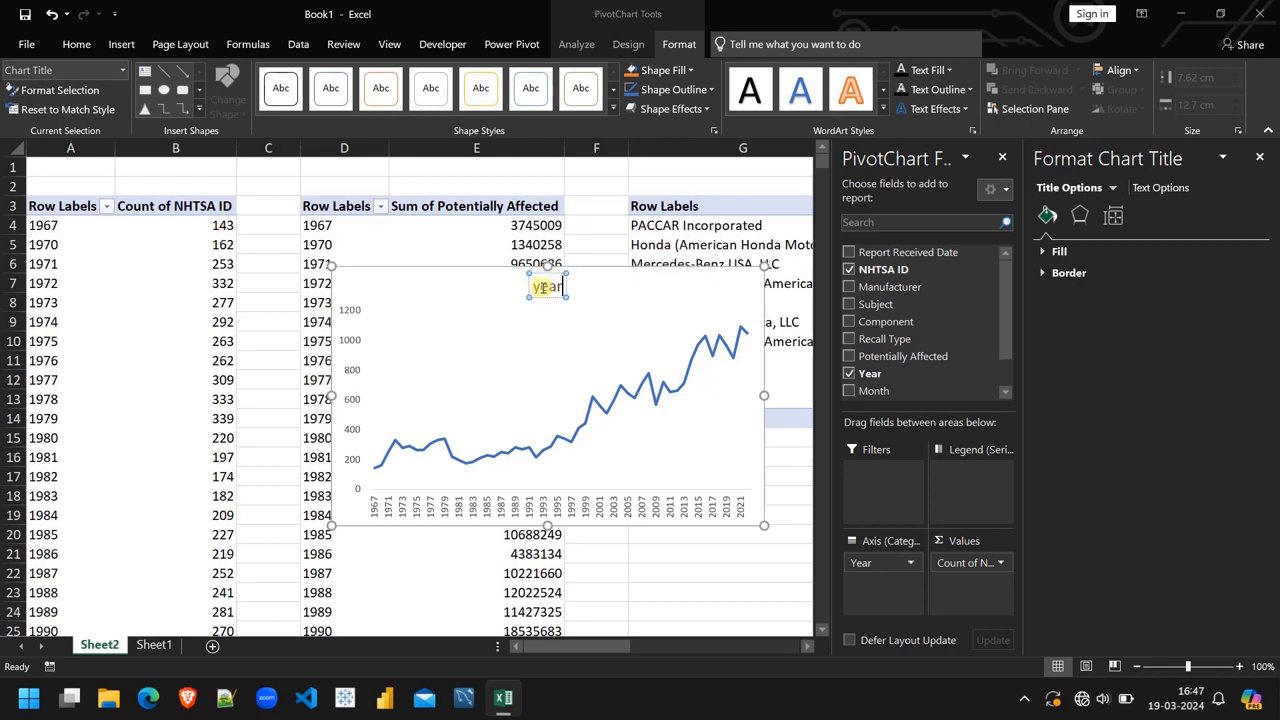
{"action": "type", "text": "ly Recalls"}
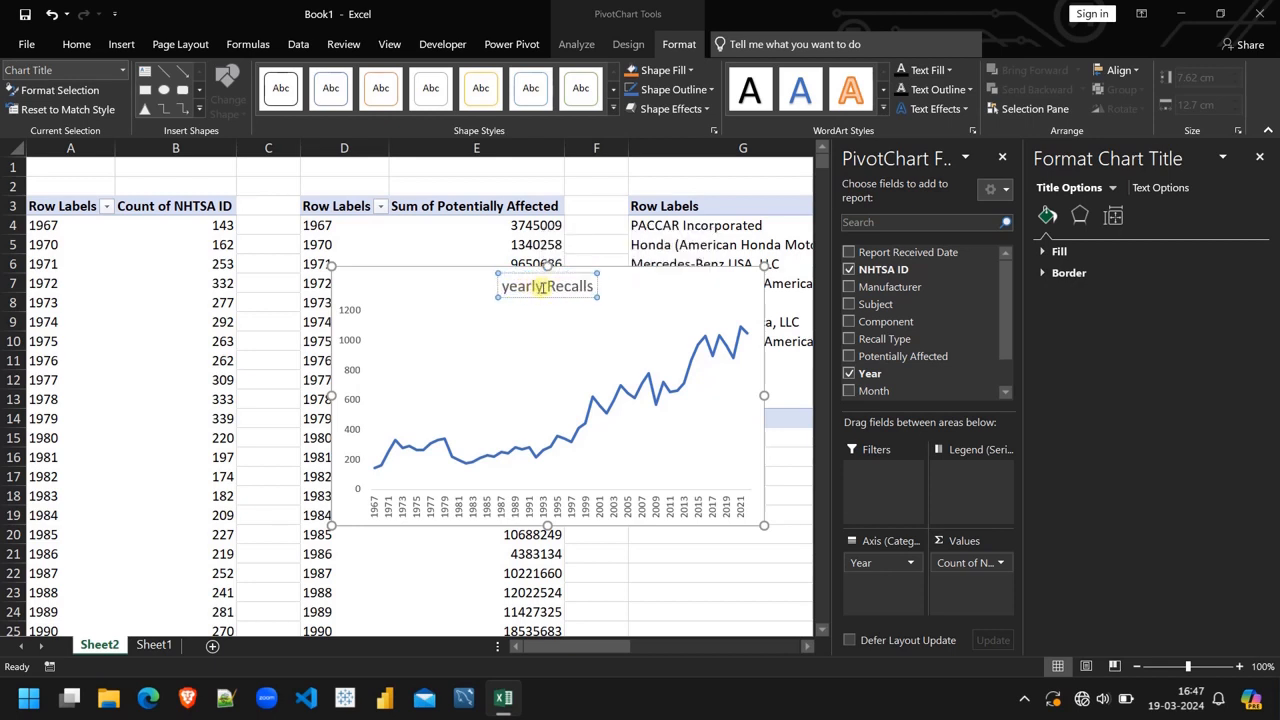
{"action": "key", "text": "BackSpace"}
{"action": "type", "text": "tren"}
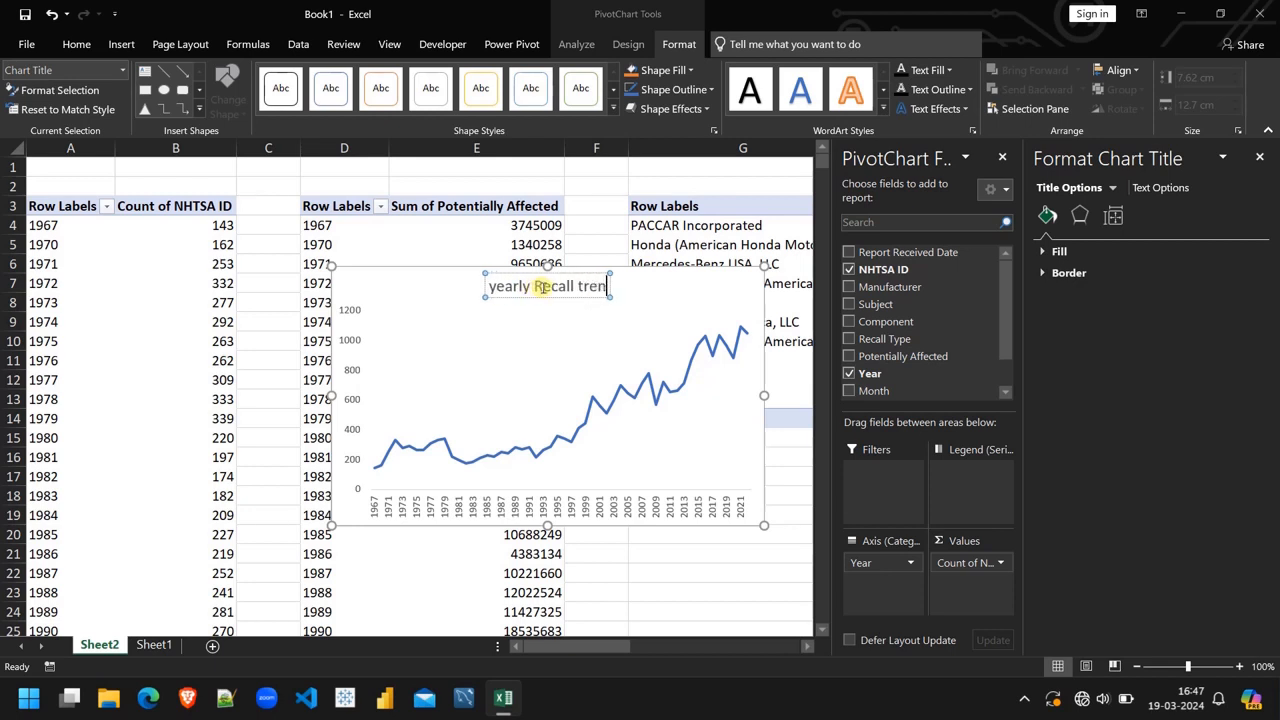
{"action": "type", "text": "d."}
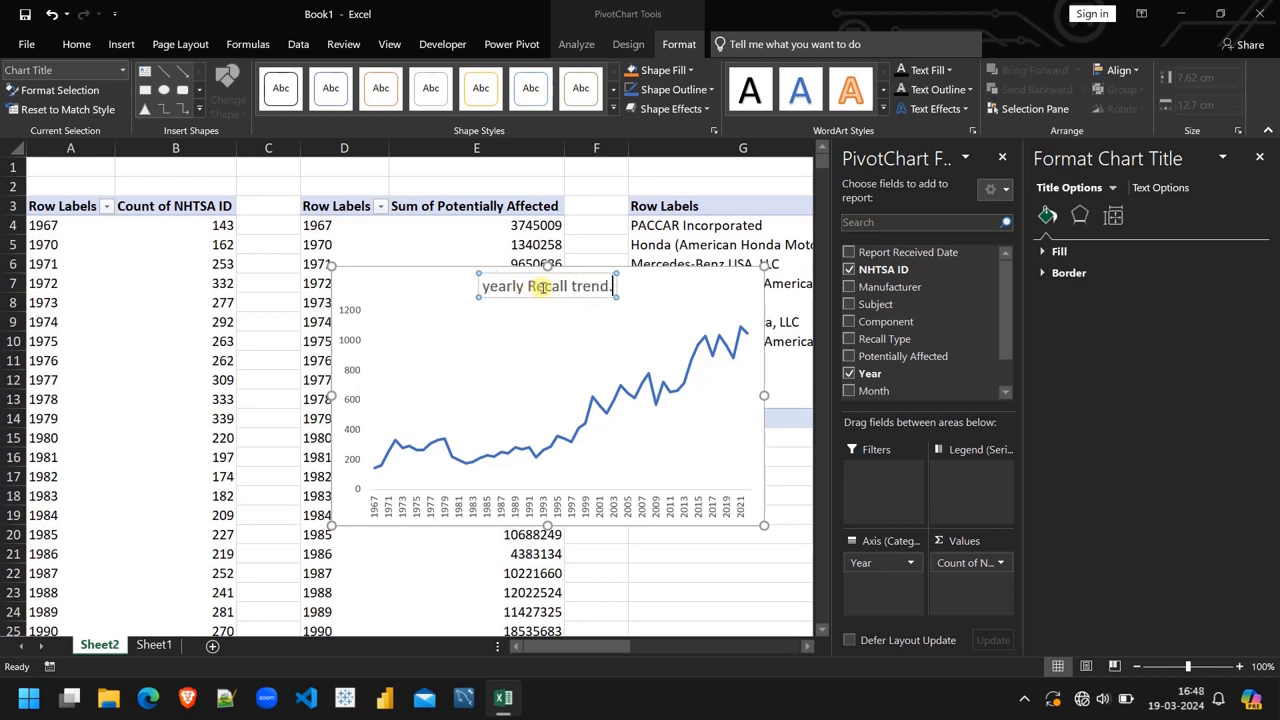
Move the yearly recall trend chart from Sheet2 to cell B2 of a new worksheet named Dashboard
{"action": "left_click", "coordinate": [732, 282]}
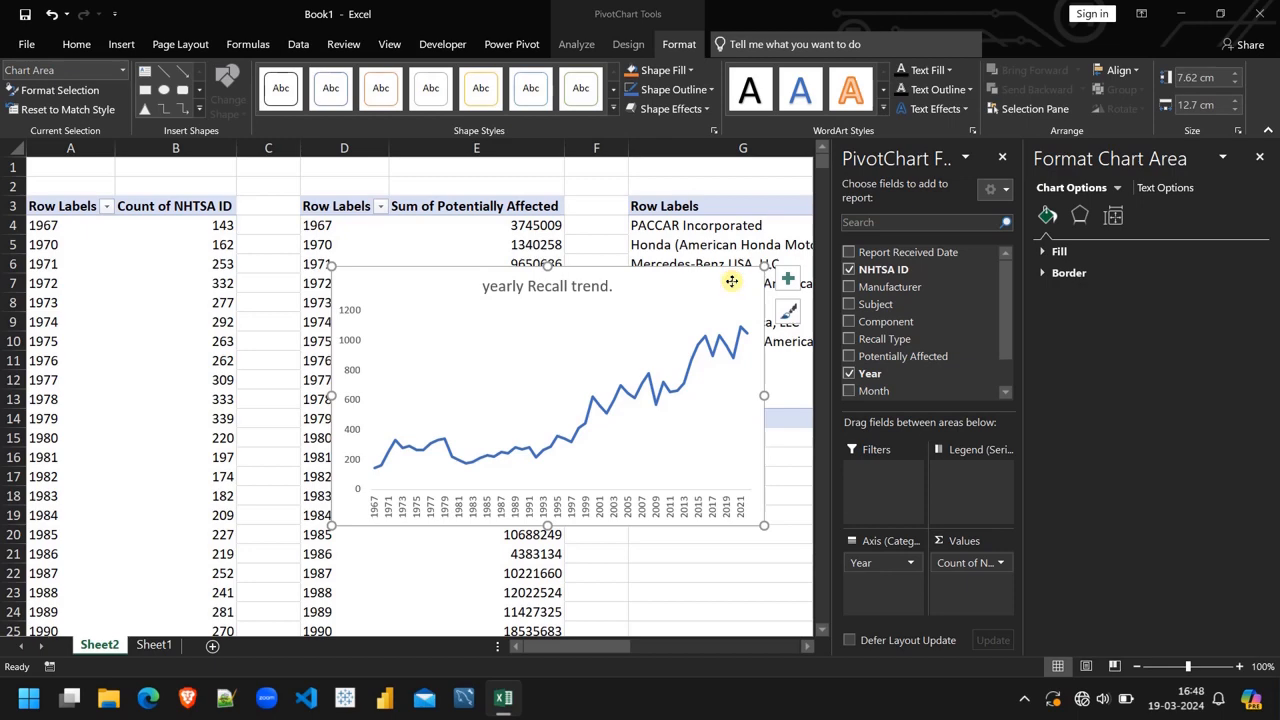
{"action": "key", "text": "Delete"}
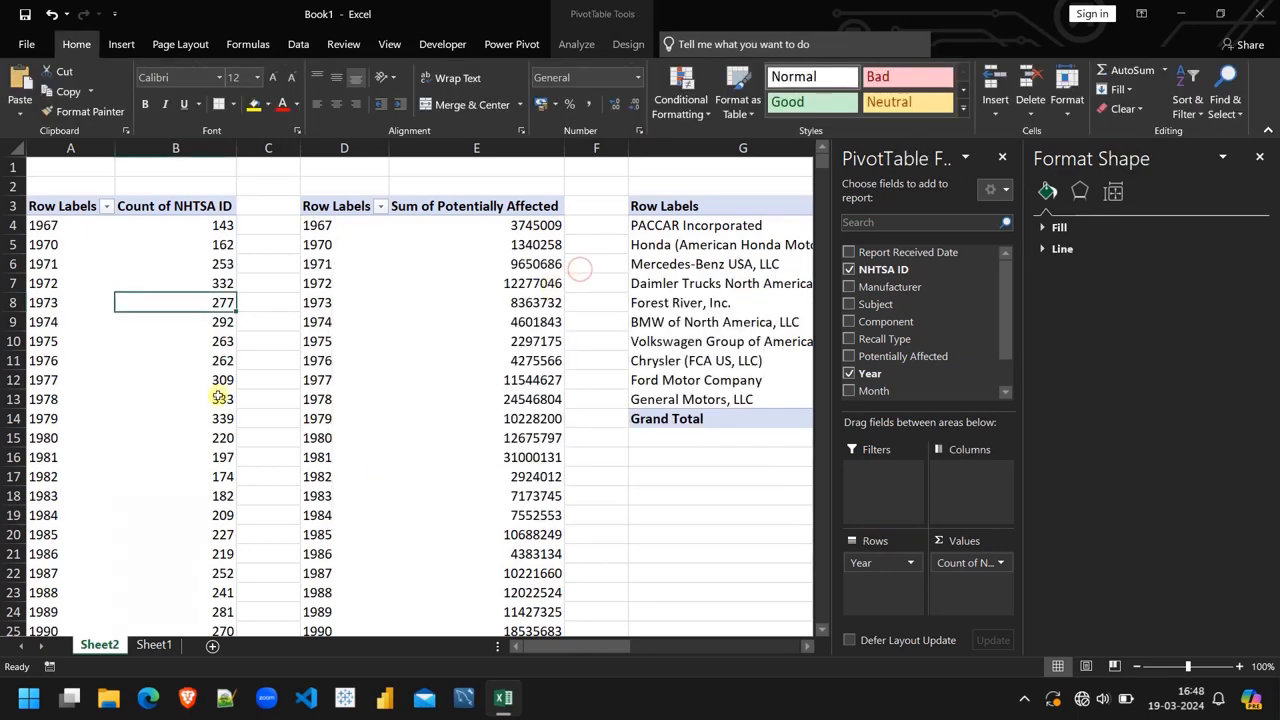
{"action": "left_click", "coordinate": [213, 647]}
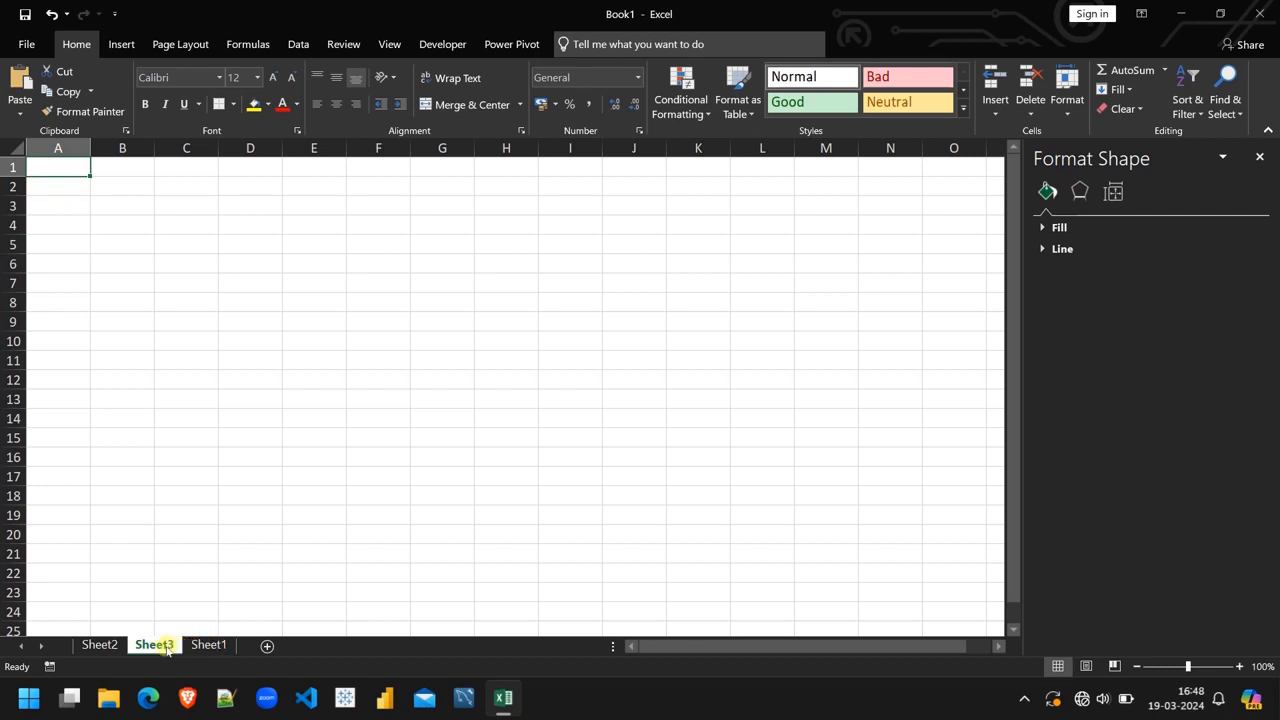
{"action": "double_click", "coordinate": [160, 646]}
{"action": "type", "text": "Da"}
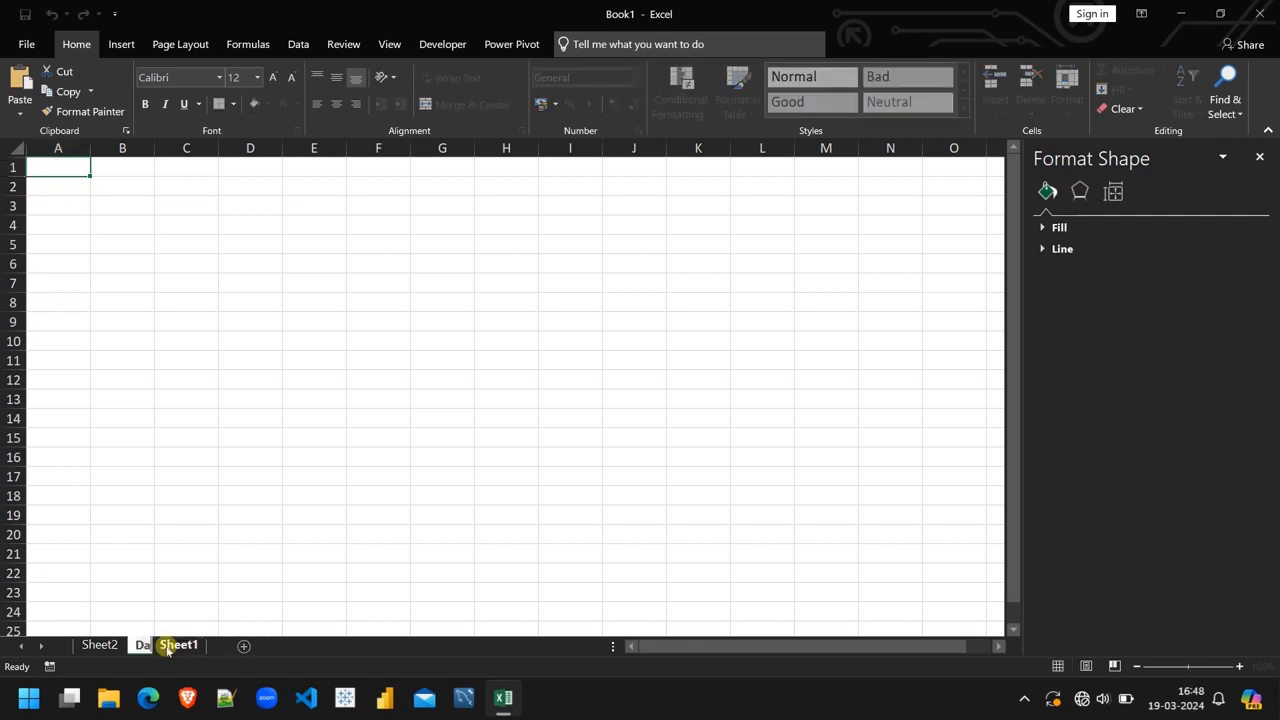
{"action": "type", "text": "shboard"}
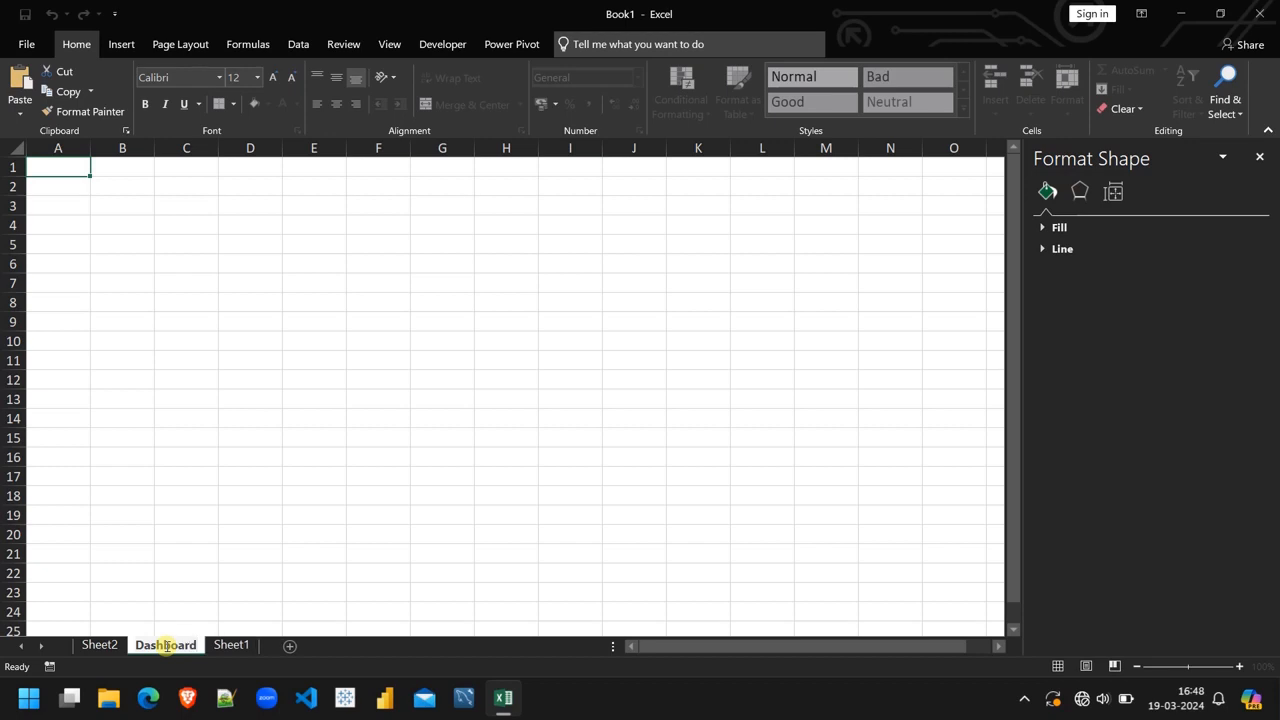
{"action": "key", "text": "Return"}
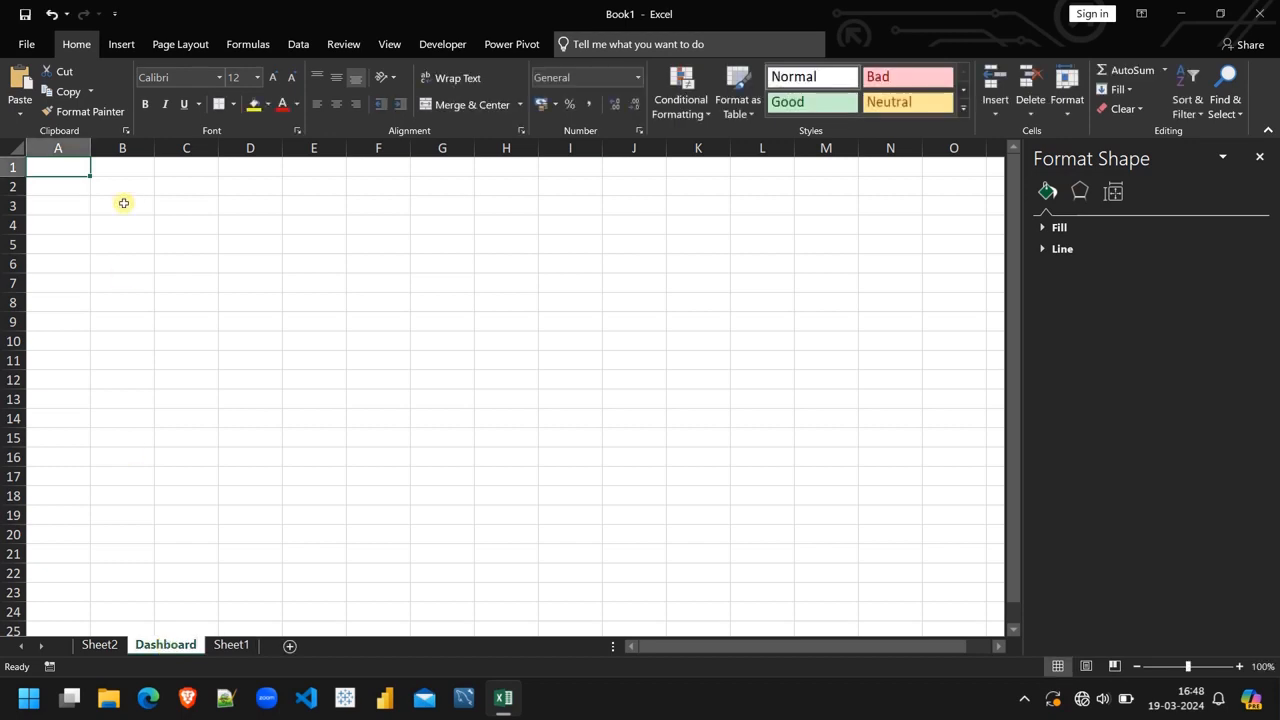
{"action": "left_click", "coordinate": [110, 190]}
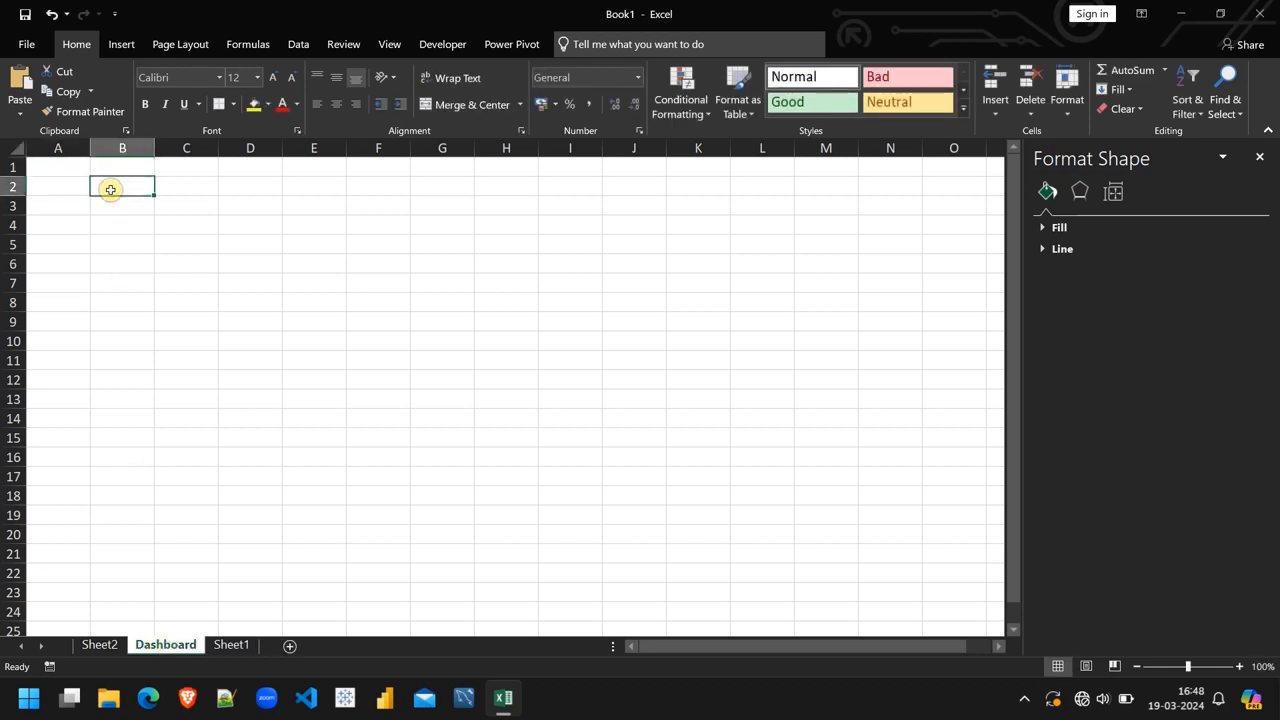
{"action": "key", "text": "ctrl+v"}
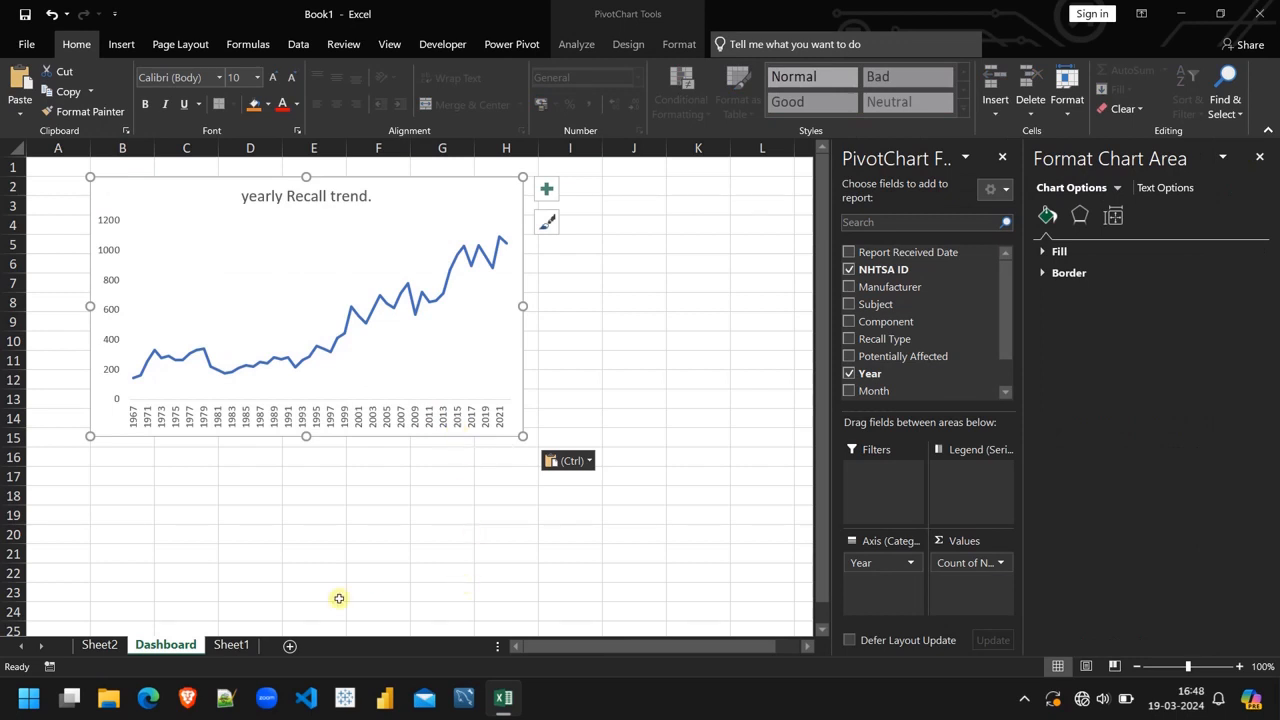
Insert a Line PivotChart from the Sheet2 PivotTable in columns D:E that sums Potentially Affected by year
{"action": "left_click", "coordinate": [100, 644]}
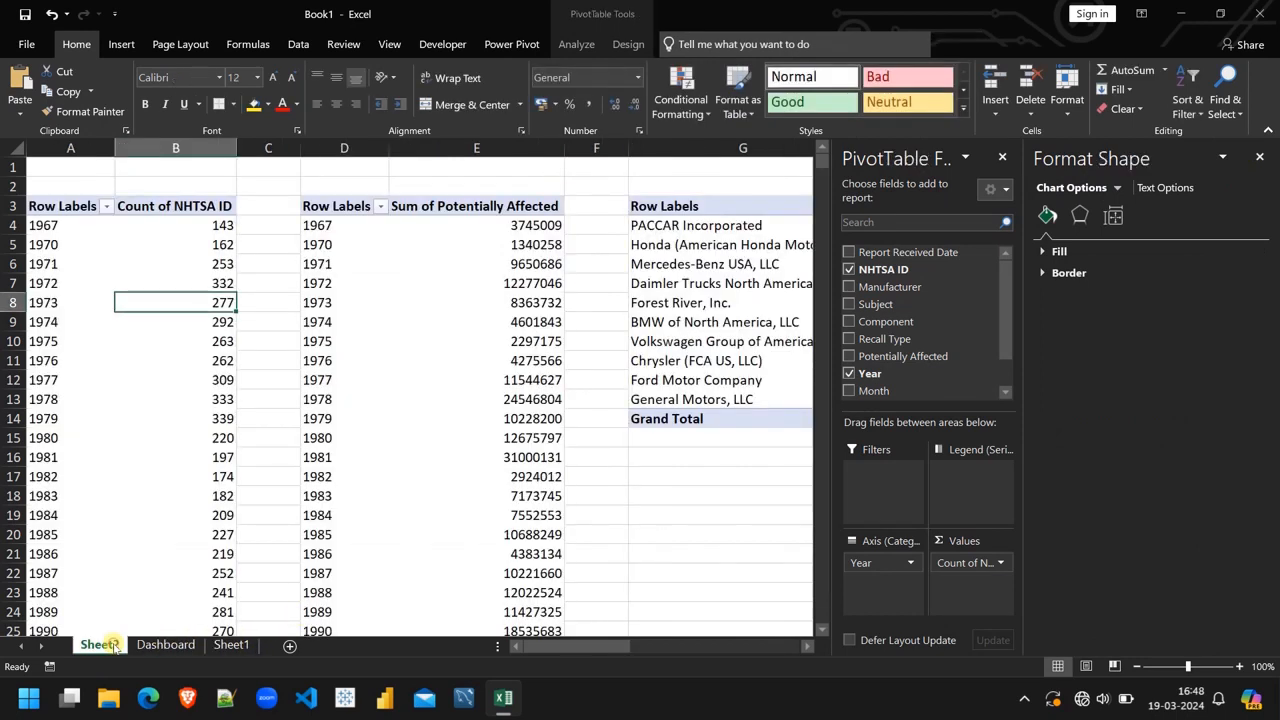
{"action": "left_click", "coordinate": [538, 302]}
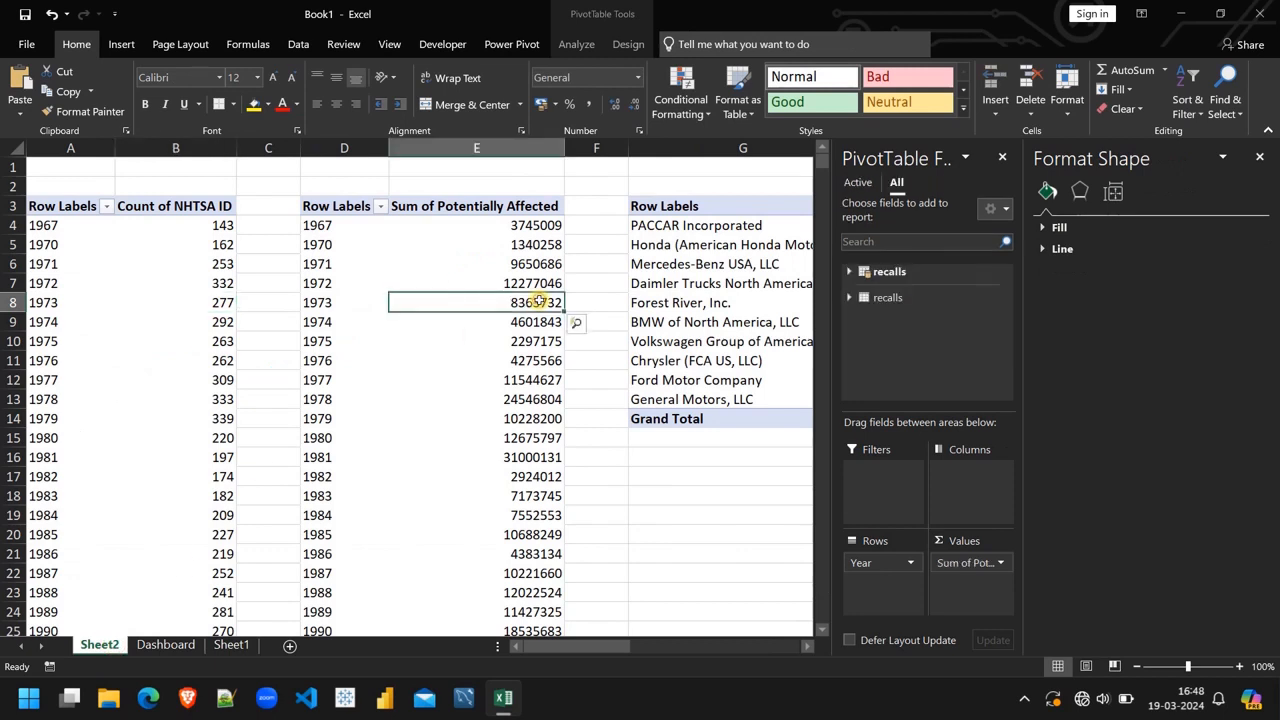
{"action": "left_click", "coordinate": [1257, 159]}
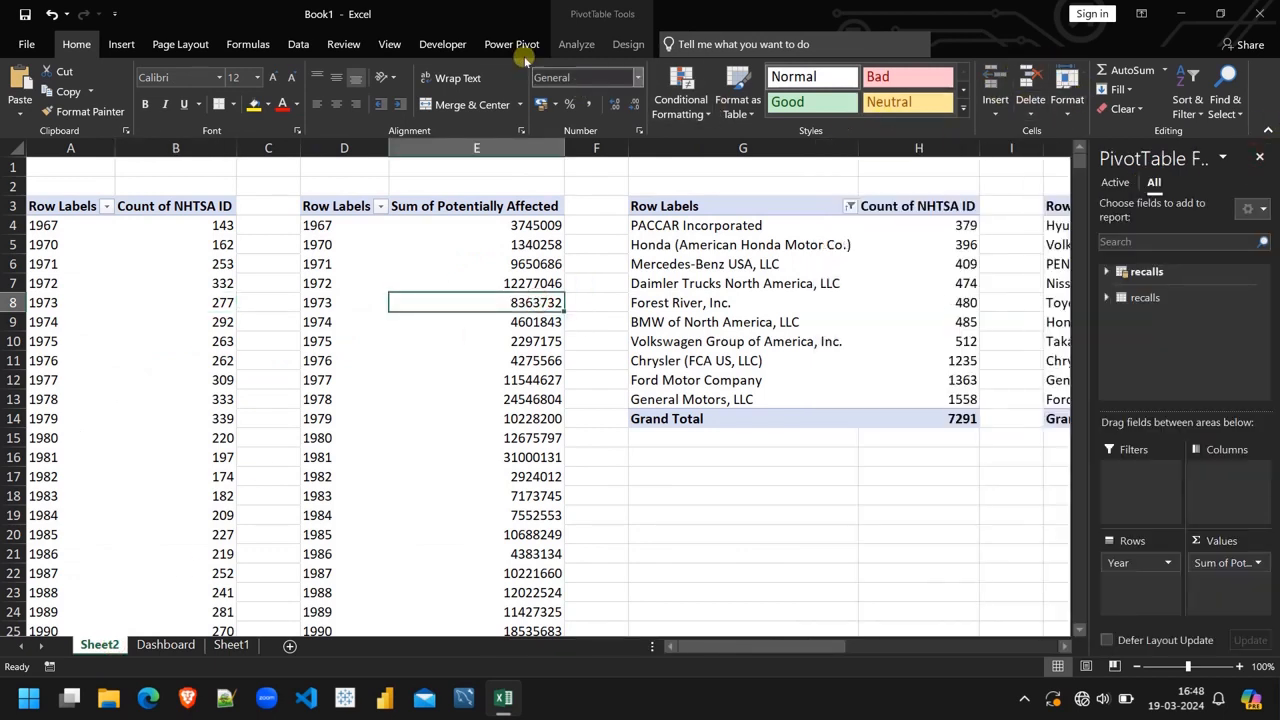
{"action": "left_click", "coordinate": [577, 44]}
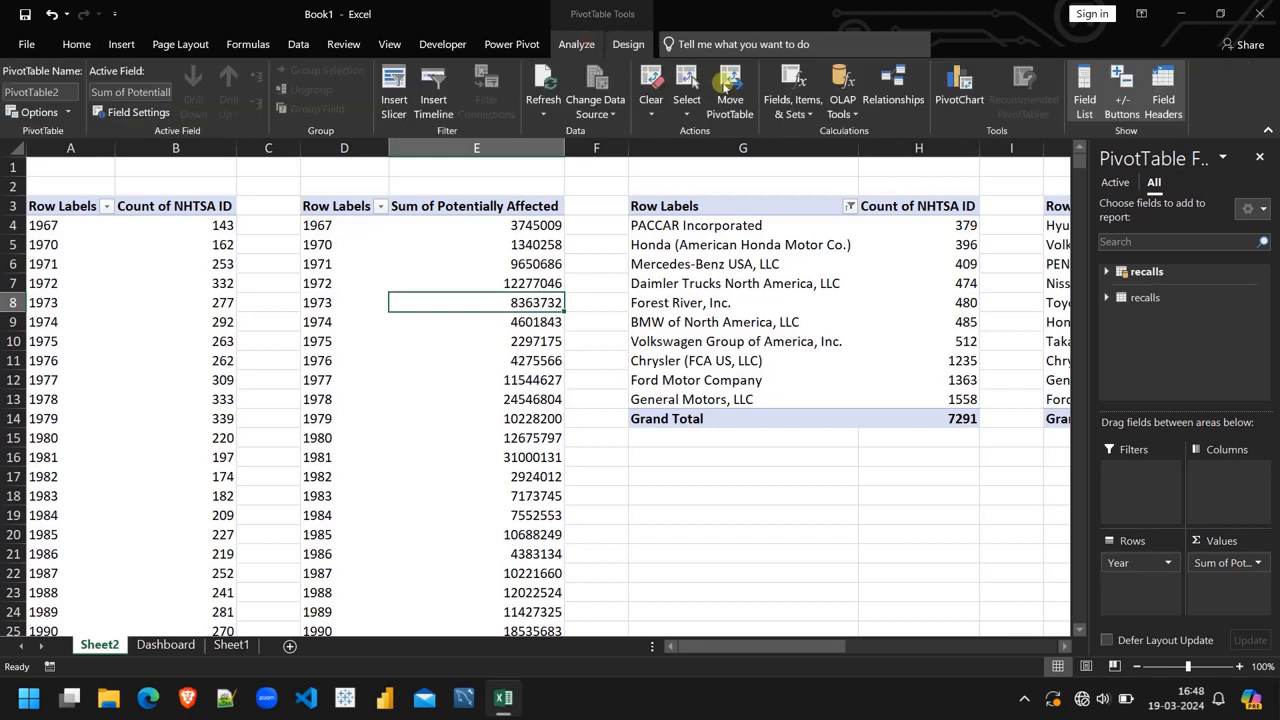
{"action": "left_click", "coordinate": [966, 88]}
{"action": "left_click", "coordinate": [408, 192]}
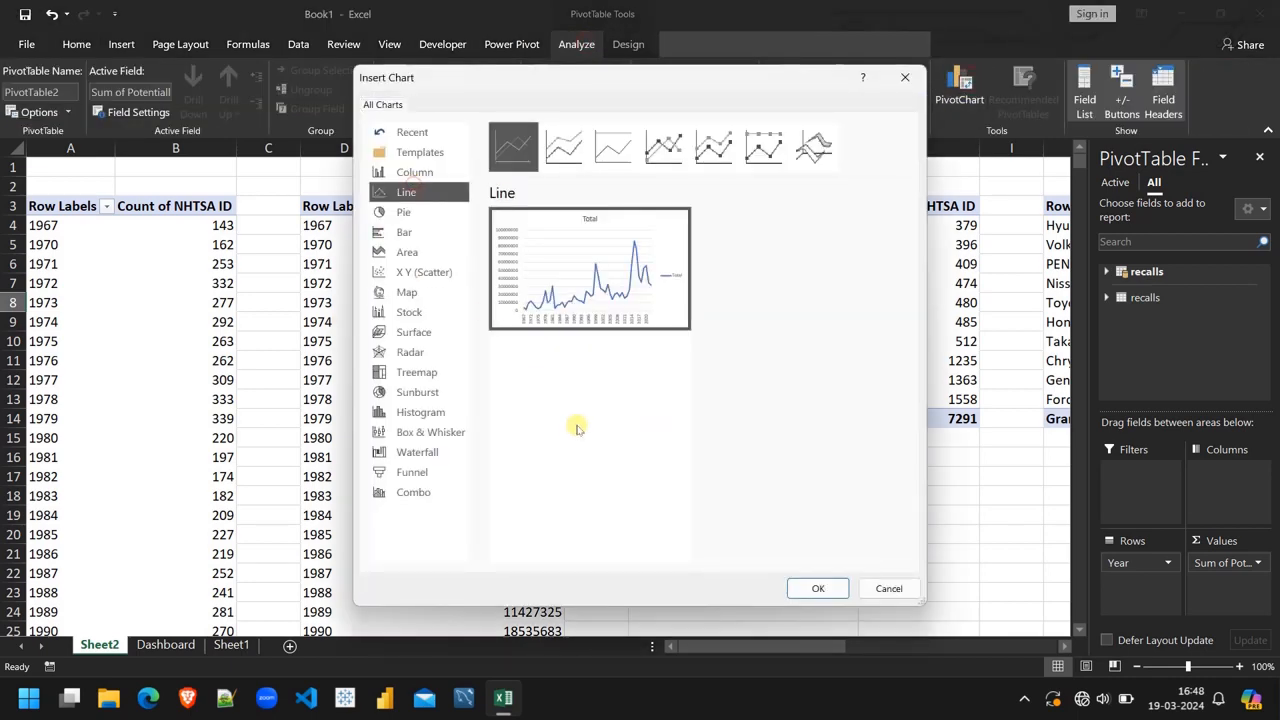
{"action": "left_click", "coordinate": [818, 588]}
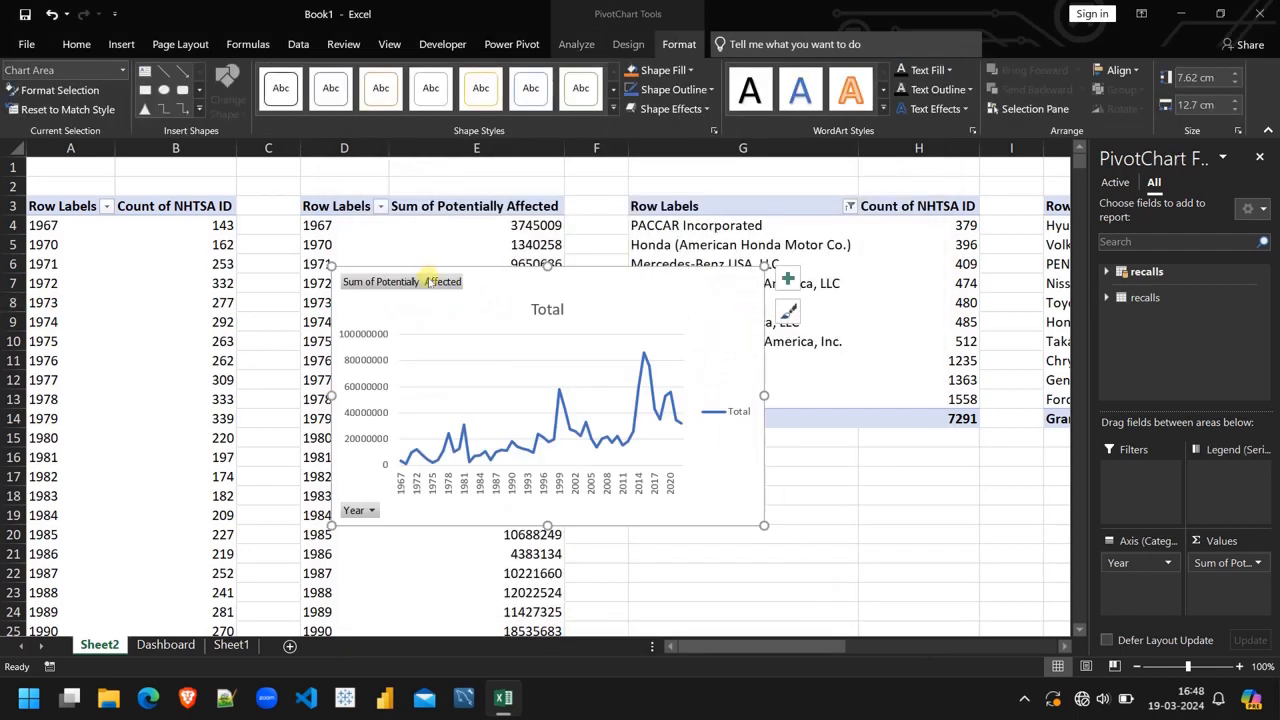
Hide all field buttons on the Potentially Affected line chart and remove its gridlines and legend
{"action": "right_click", "coordinate": [428, 281]}
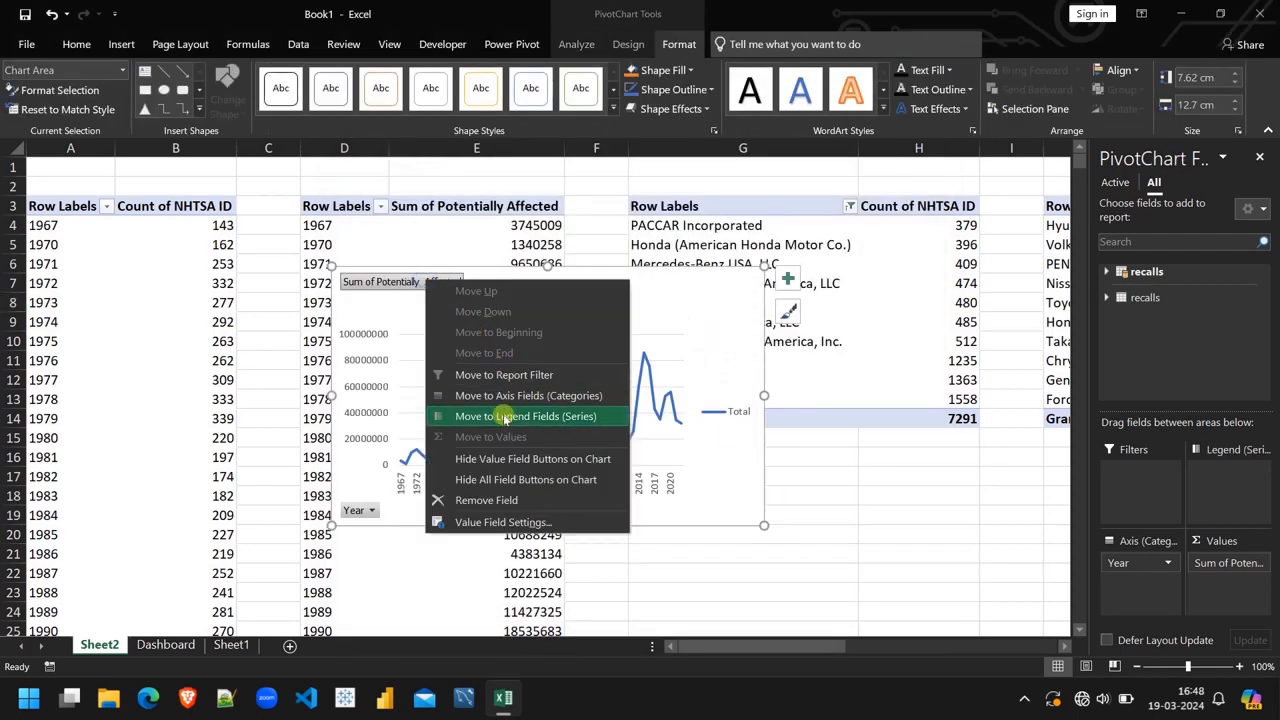
{"action": "left_click", "coordinate": [527, 481]}
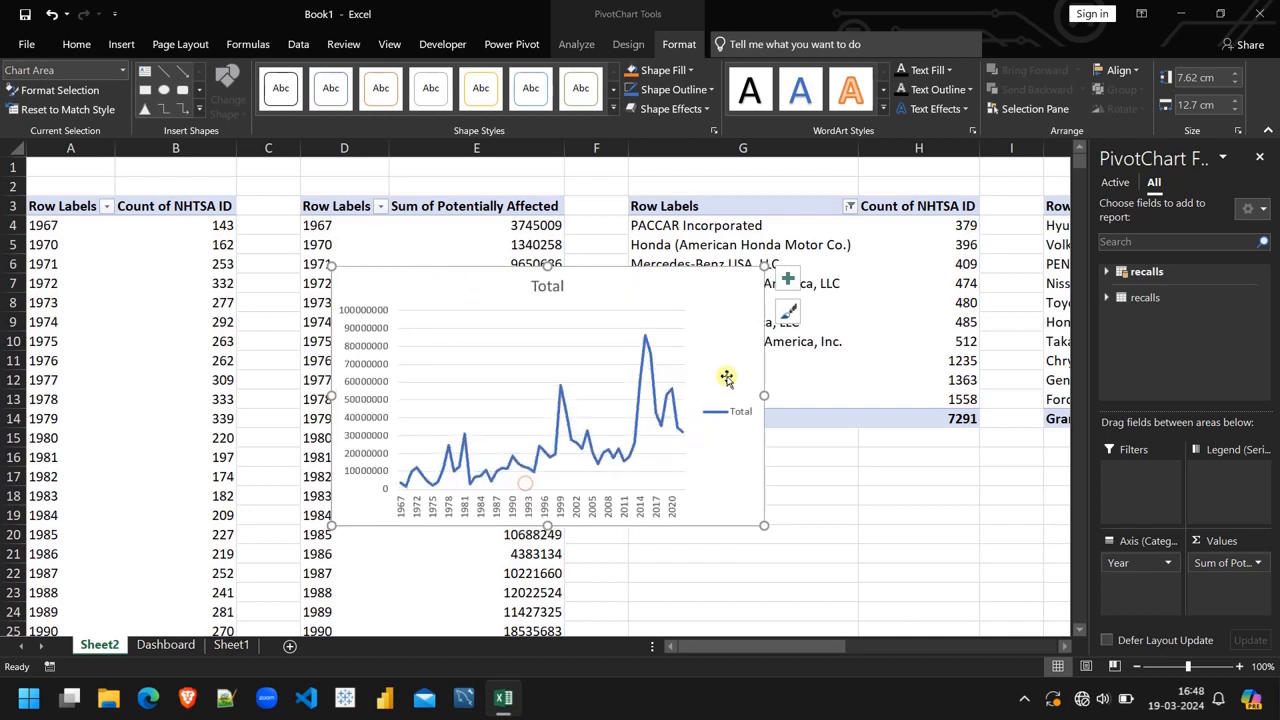
{"action": "left_click", "coordinate": [787, 281]}
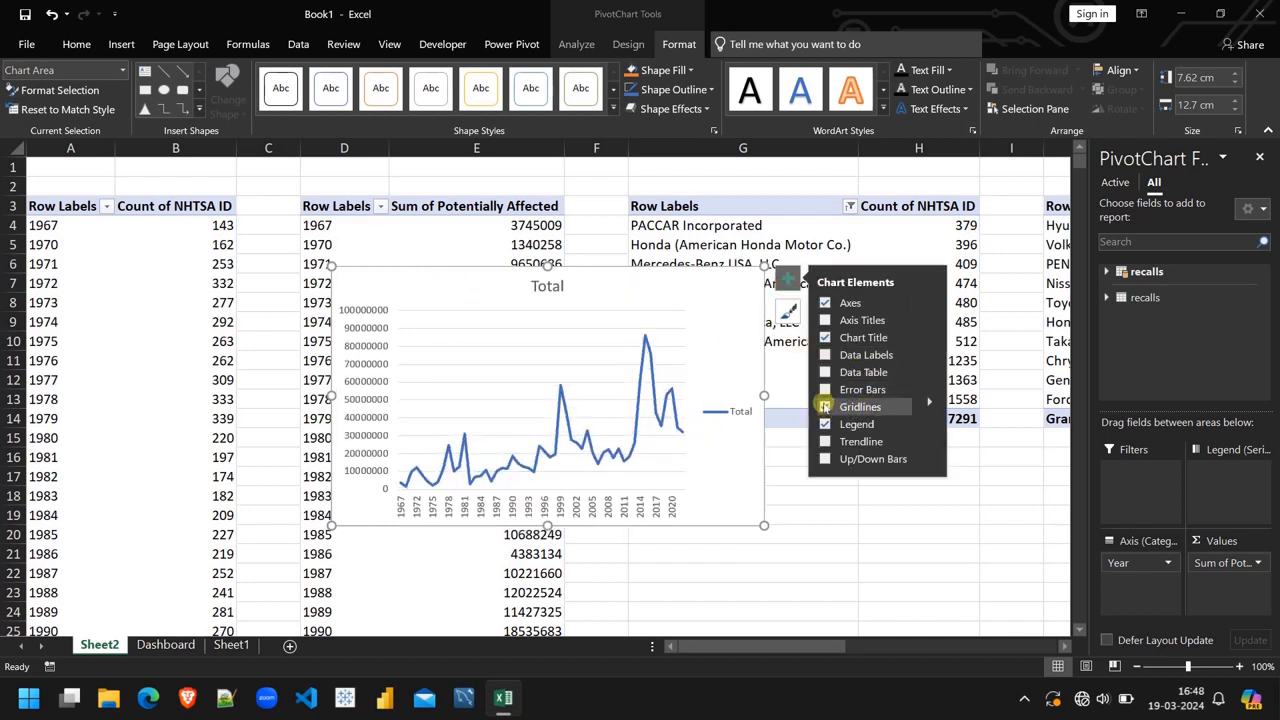
{"action": "left_click", "coordinate": [825, 407]}
{"action": "left_click", "coordinate": [825, 424]}
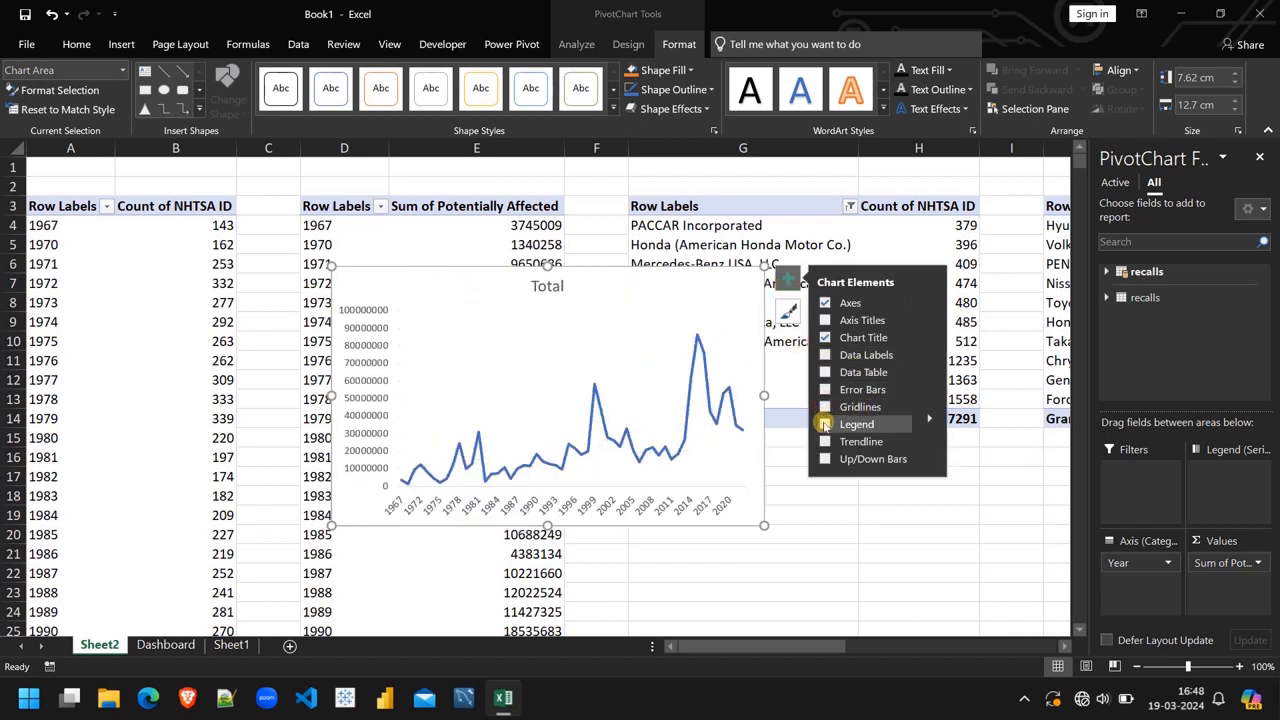
Change the title of the Potentially Affected line chart to "Potentially affected counsumers trend."
{"action": "double_click", "coordinate": [551, 286]}
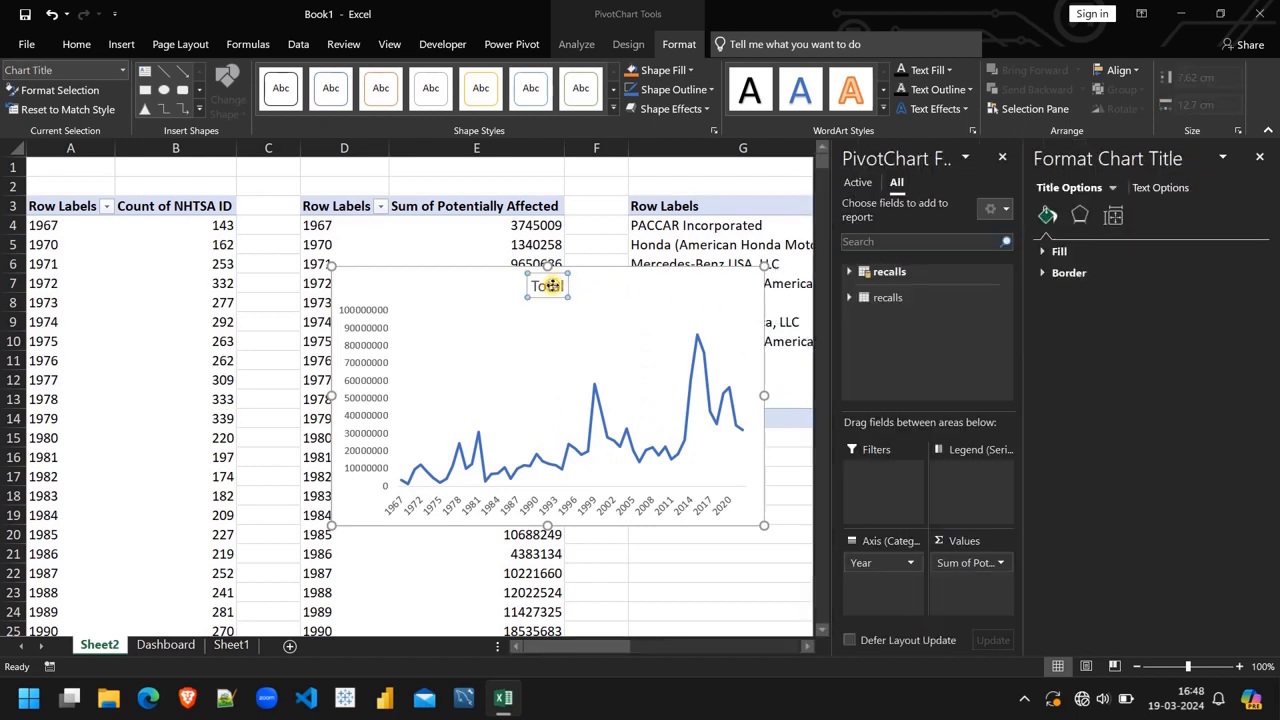
{"action": "double_click", "coordinate": [551, 286]}
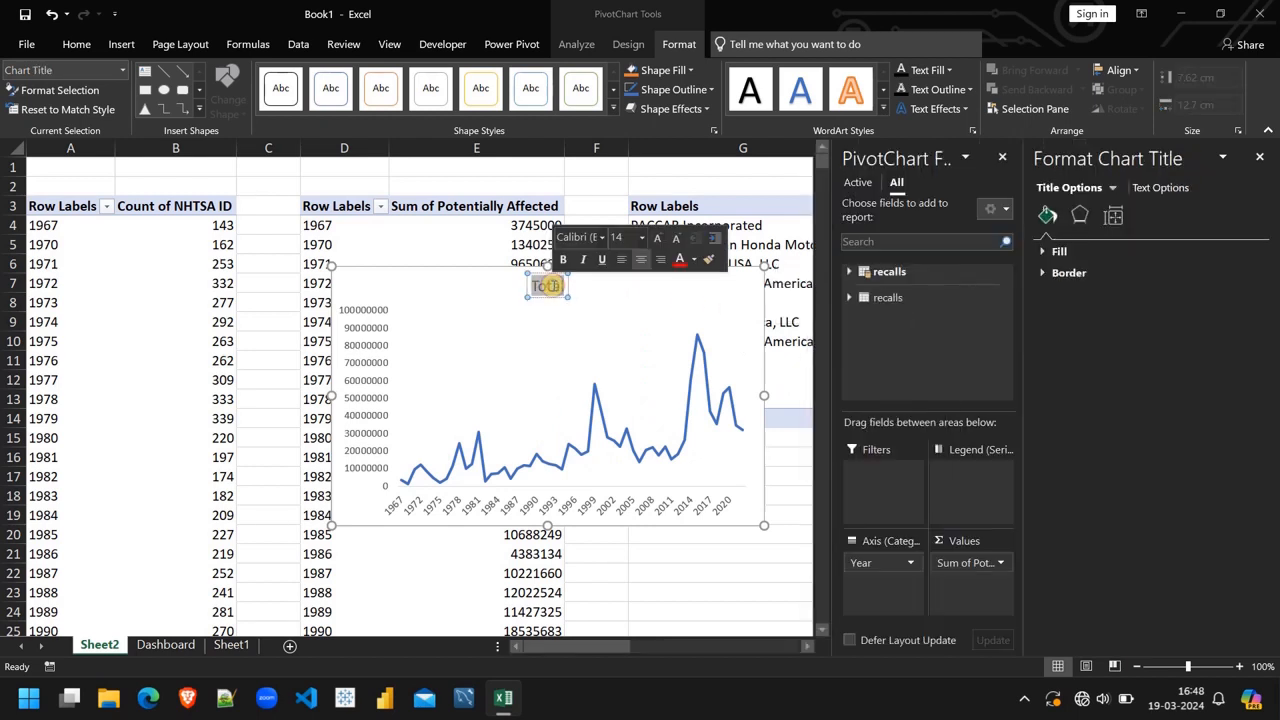
{"action": "type", "text": "Poten"}
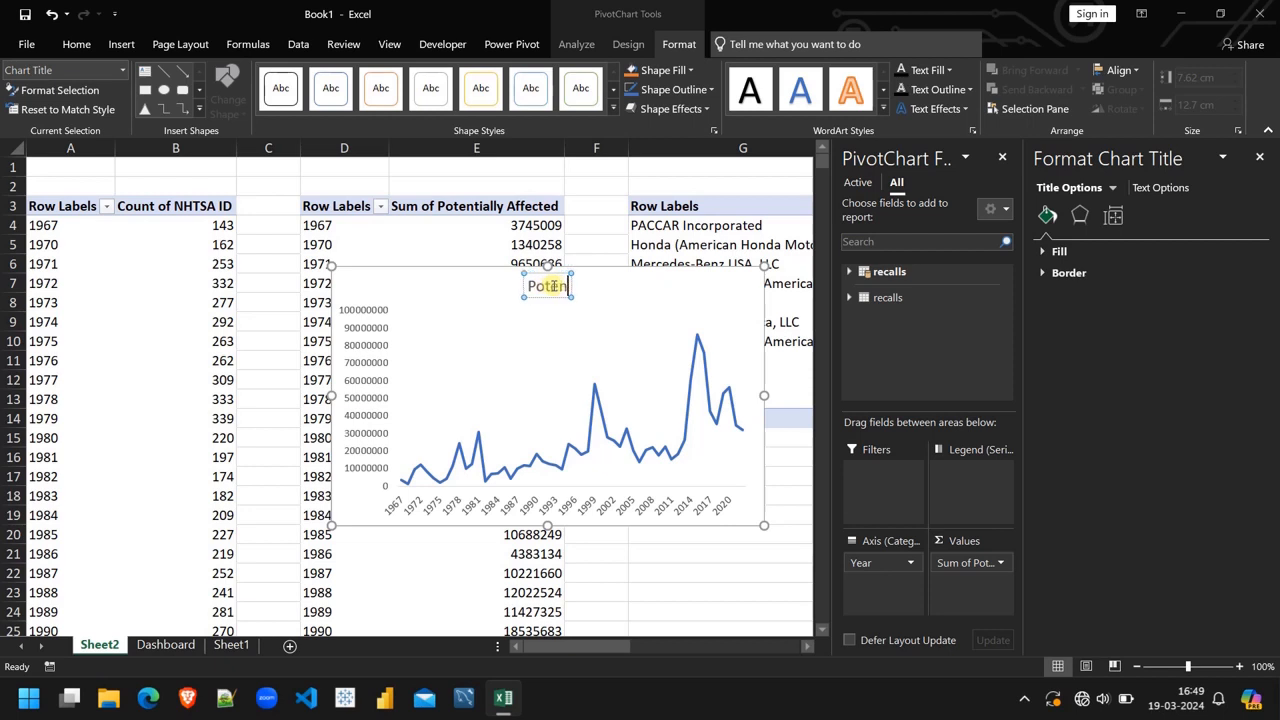
{"action": "type", "text": "tially a"}
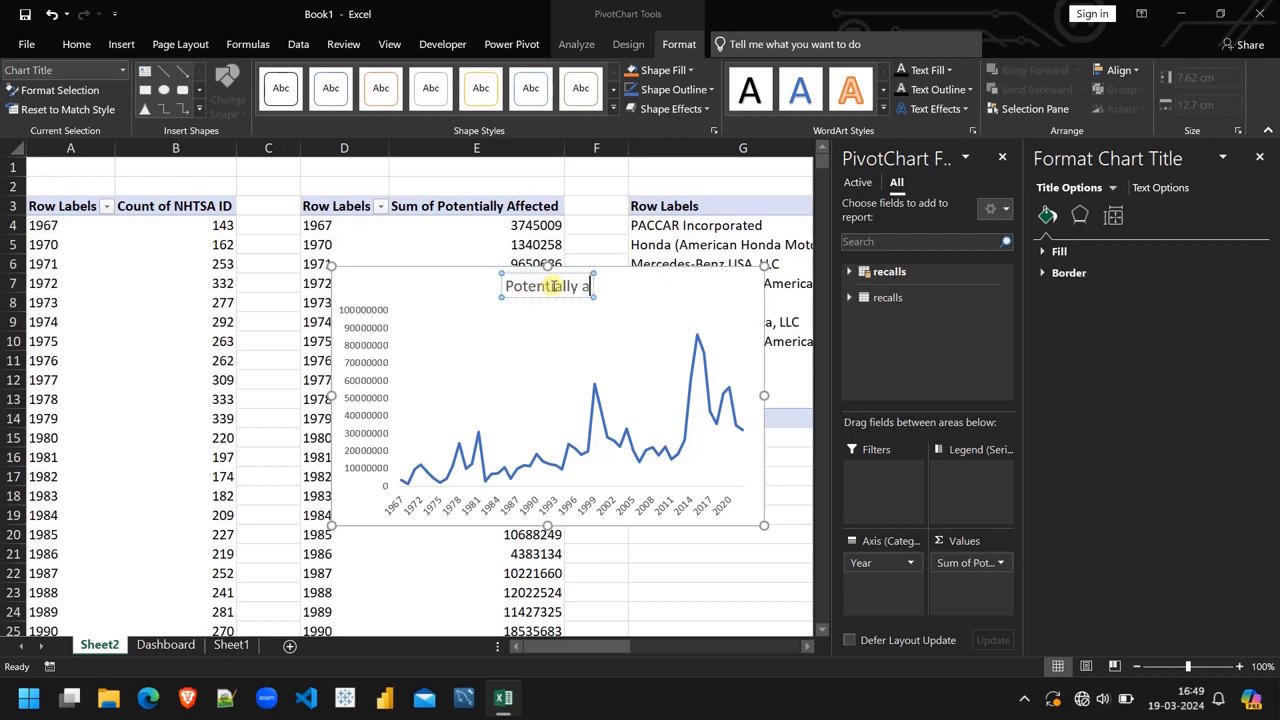
{"action": "type", "text": "ffected"}
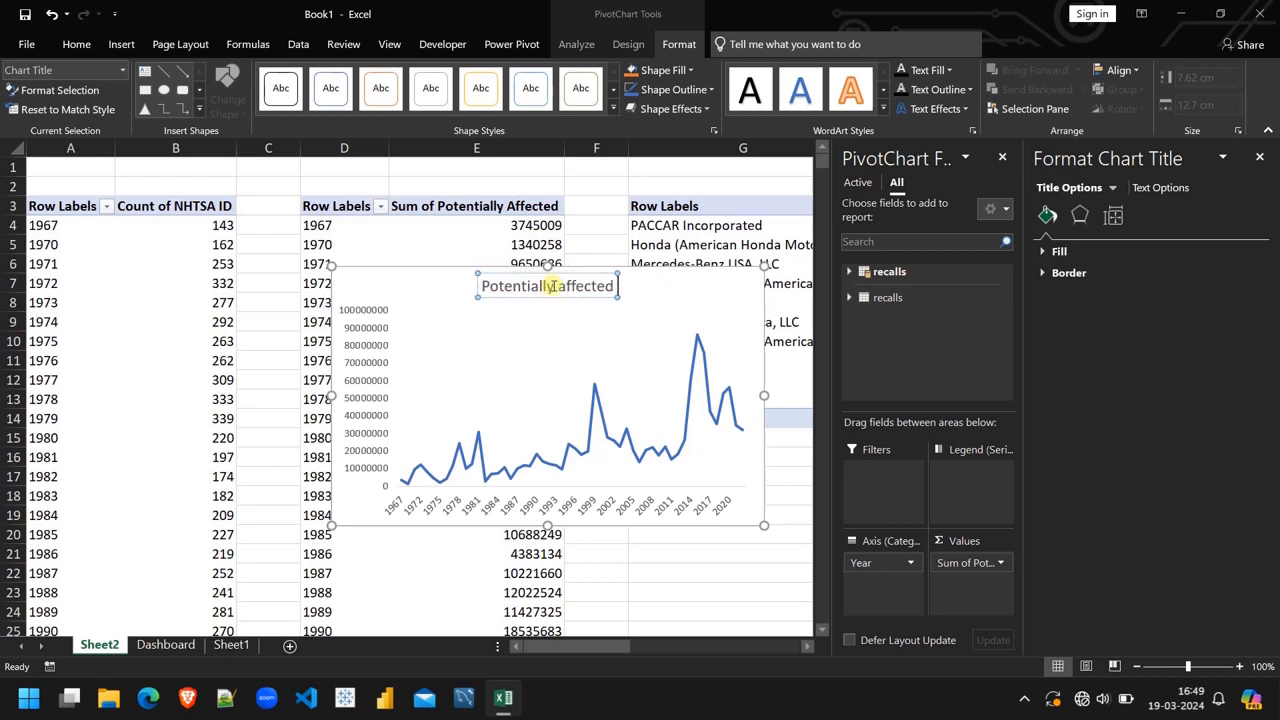
{"action": "type", "text": " counsum"}
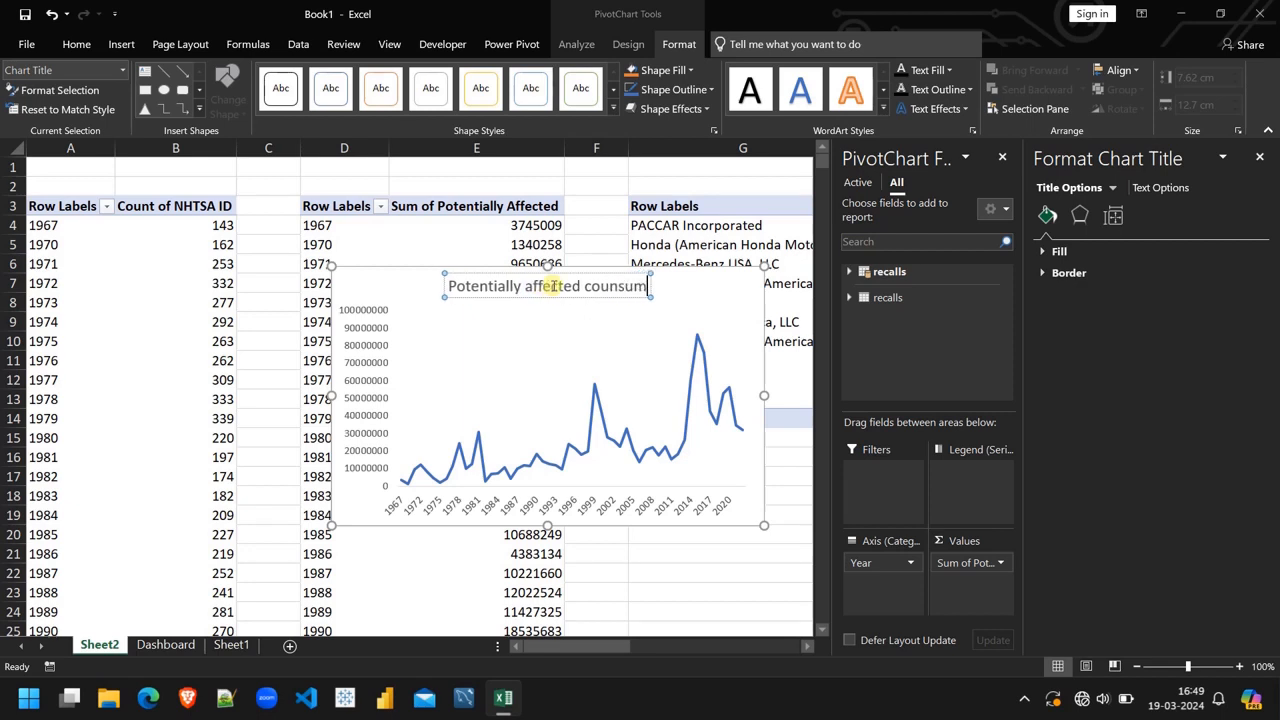
{"action": "type", "text": "ers"}
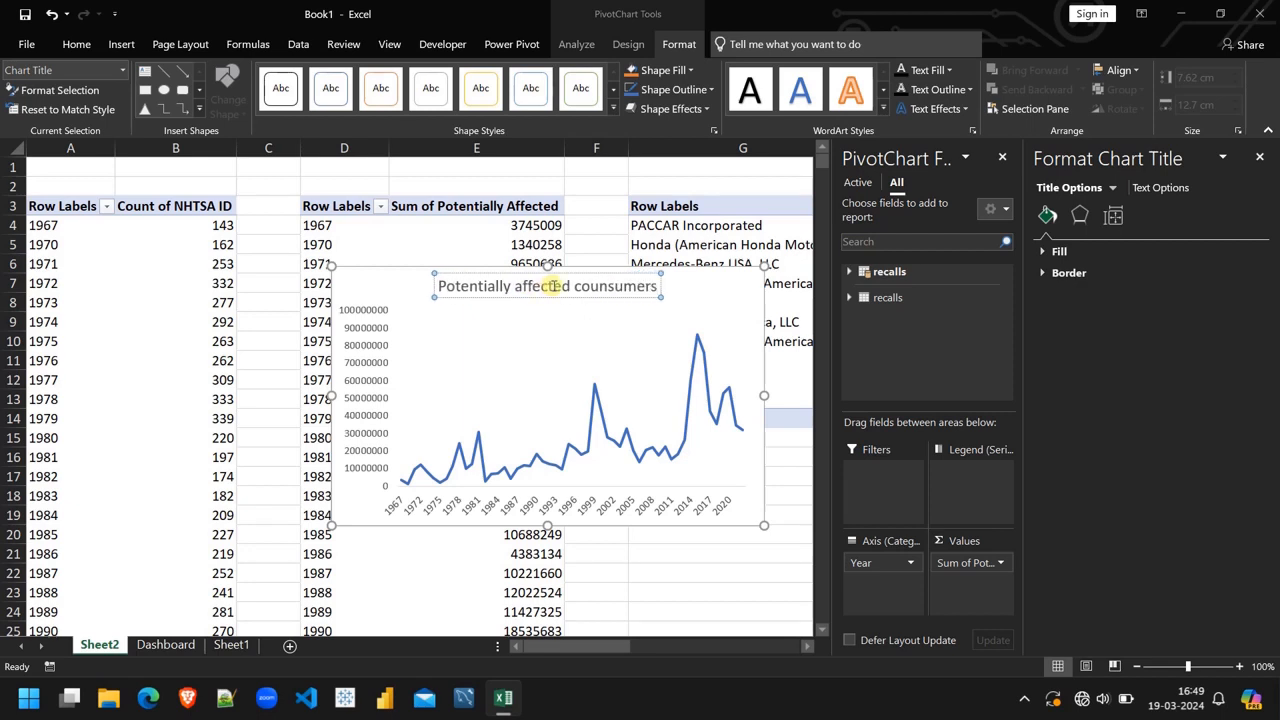
{"action": "type", "text": " trend"}
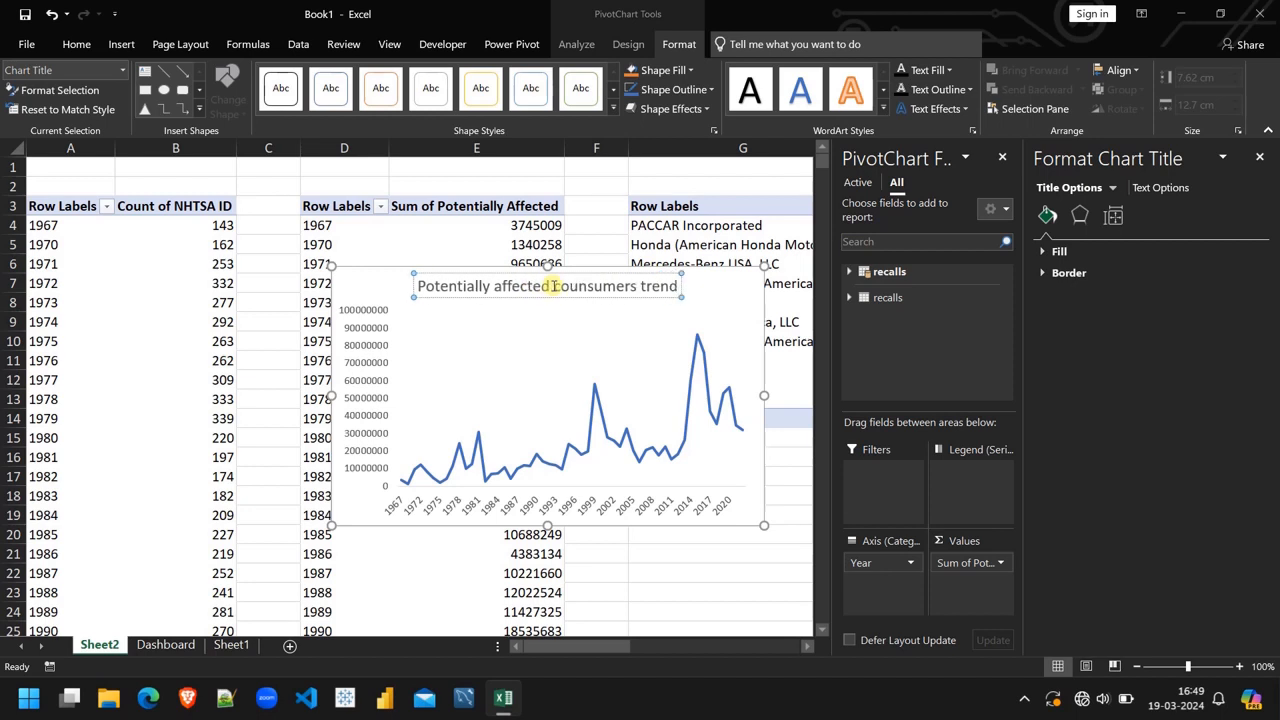
{"action": "type", "text": "."}
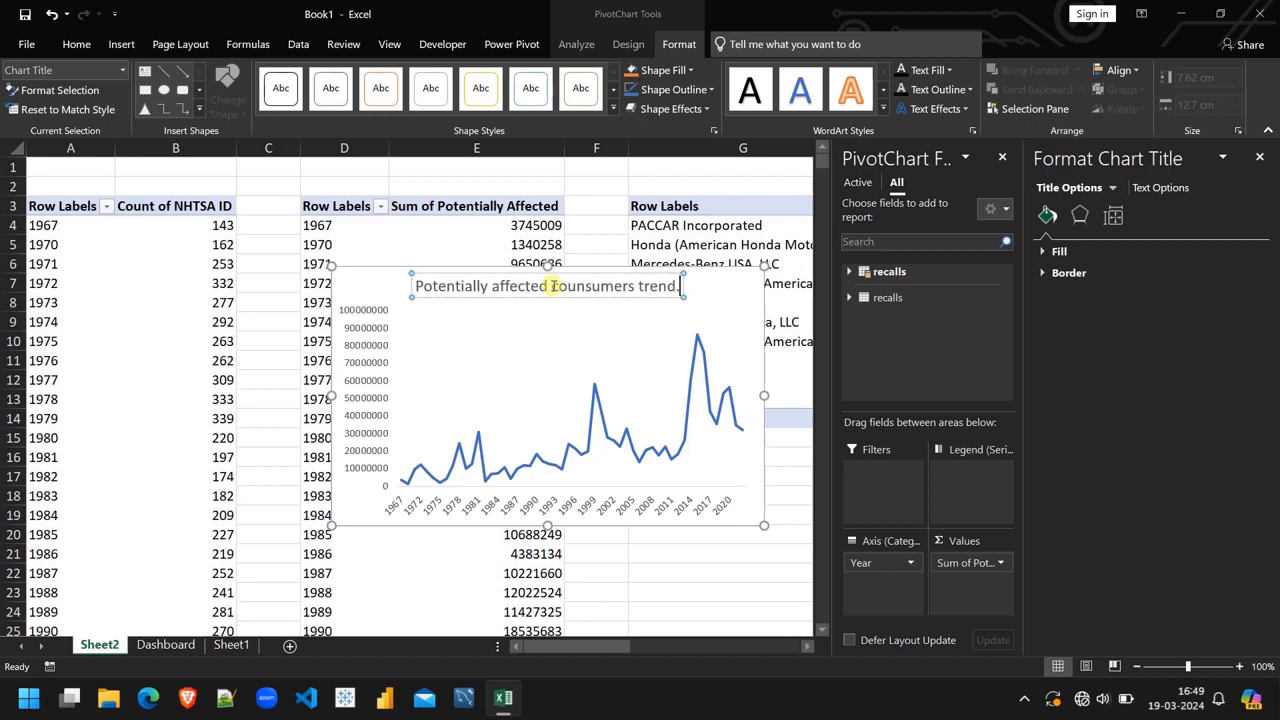
Move the potentially affected trend chart from Sheet2 to cell I2 of the Dashboard sheet
{"action": "left_click", "coordinate": [737, 279]}
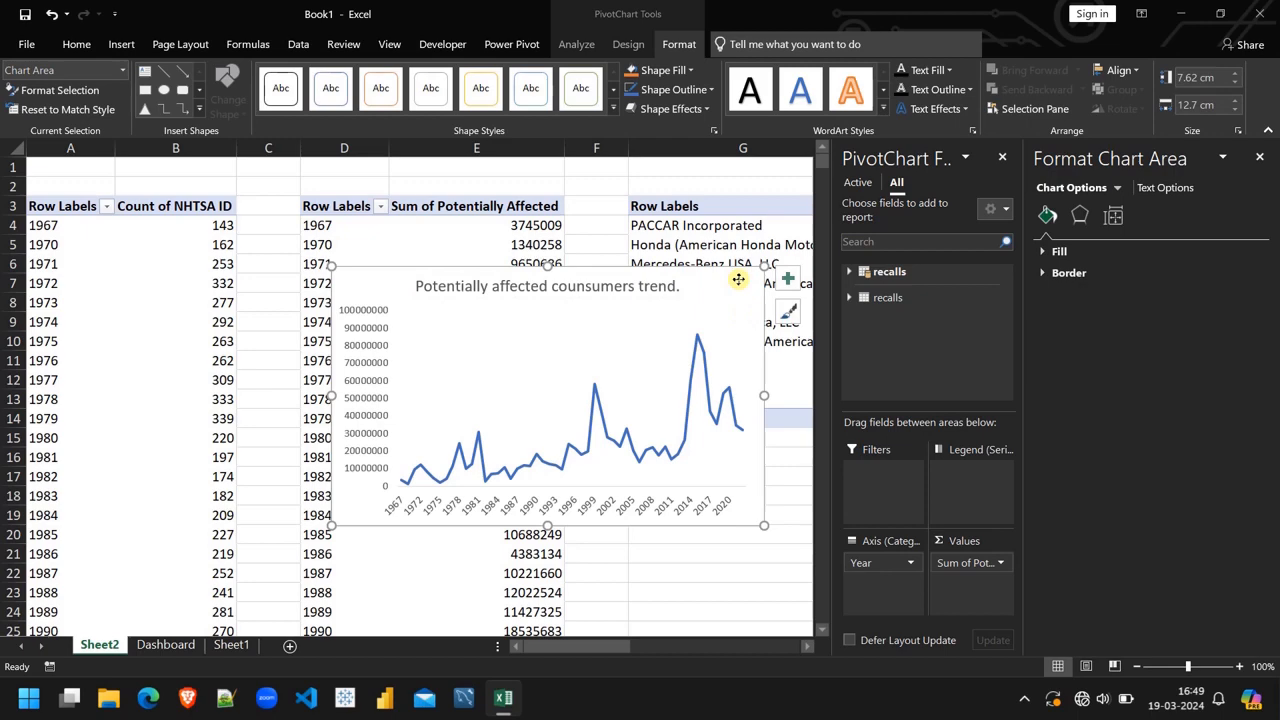
{"action": "key", "text": "ctrl+x"}
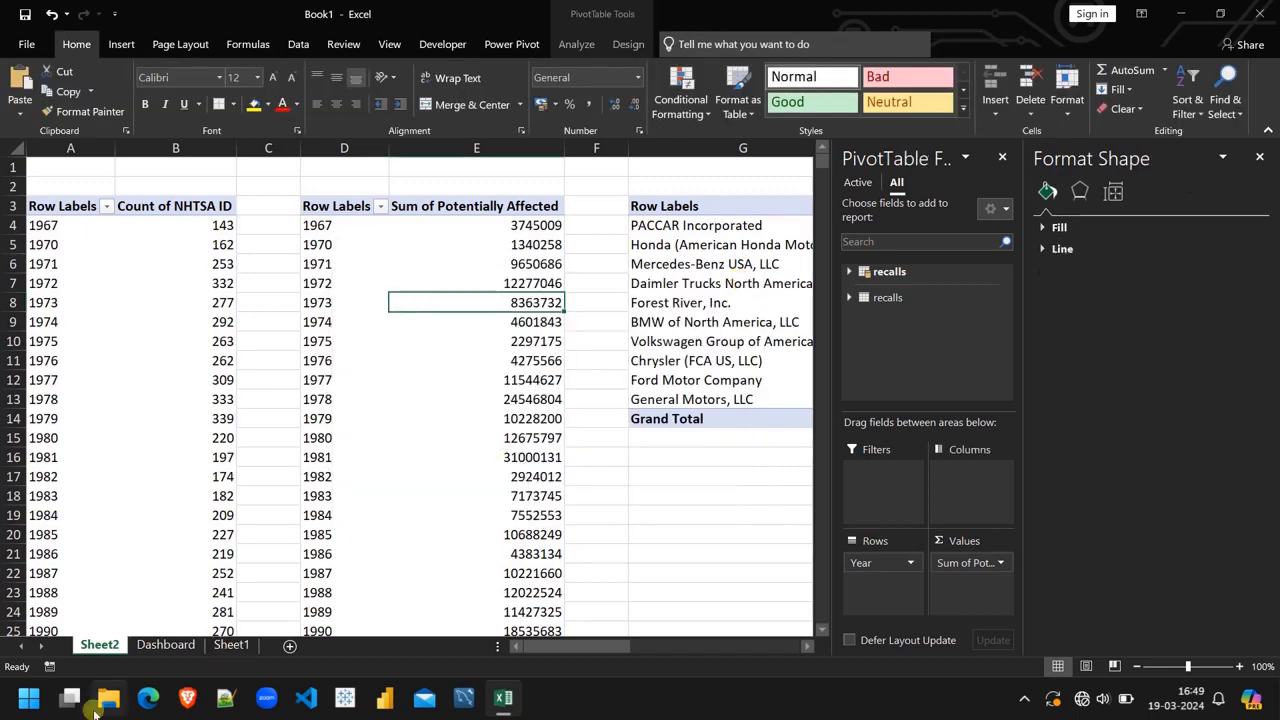
{"action": "left_click", "coordinate": [162, 645]}
{"action": "key", "text": "ctrl+v"}
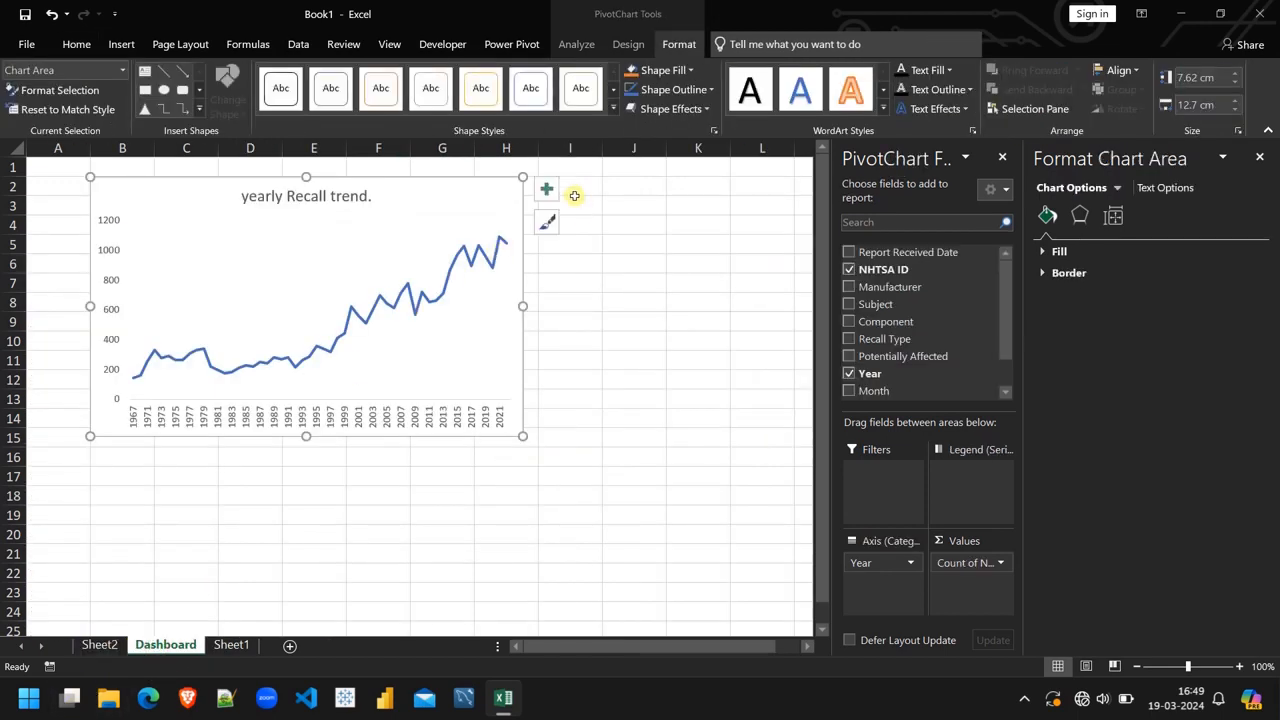
{"action": "left_click", "coordinate": [569, 188]}
{"action": "key", "text": "ctrl+v"}
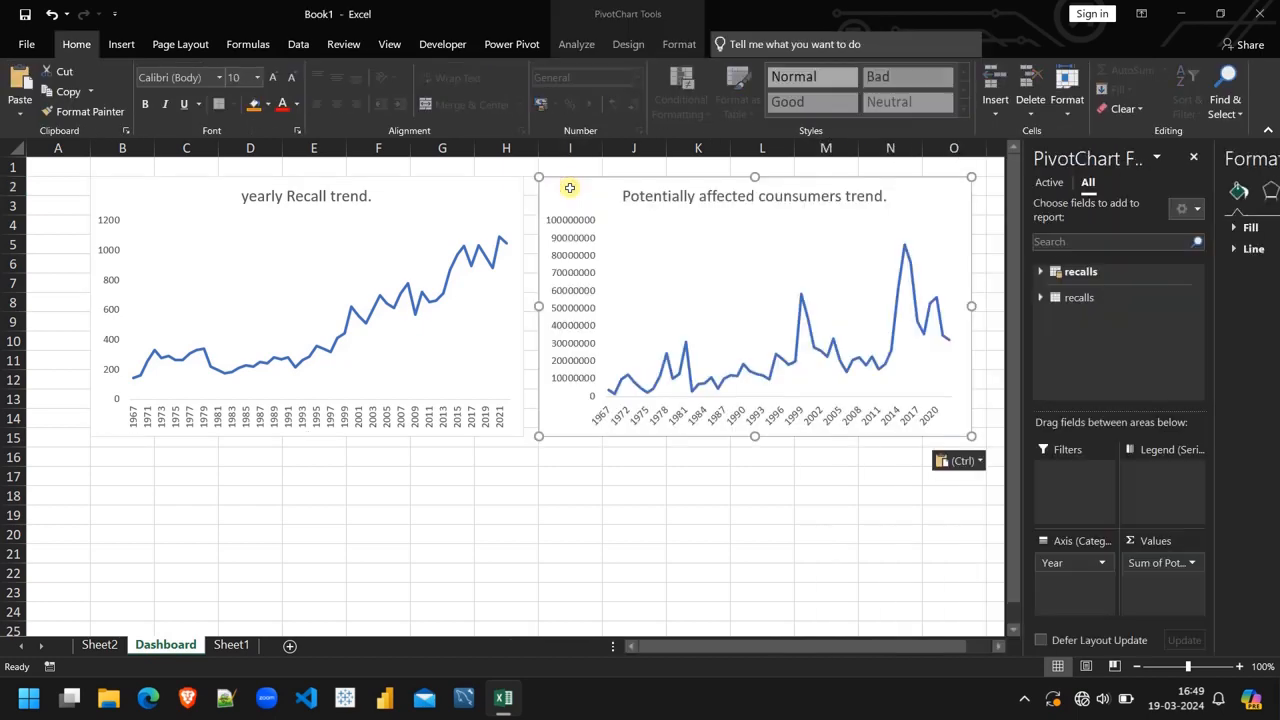
Insert a Clustered Bar PivotChart from the Sheet2 PivotTable in columns G:H that counts NHTSA ID by manufacturer
{"action": "left_click", "coordinate": [100, 645]}
{"action": "scroll", "coordinate": [632, 502], "scroll_direction": "right", "scroll_amount": 6}
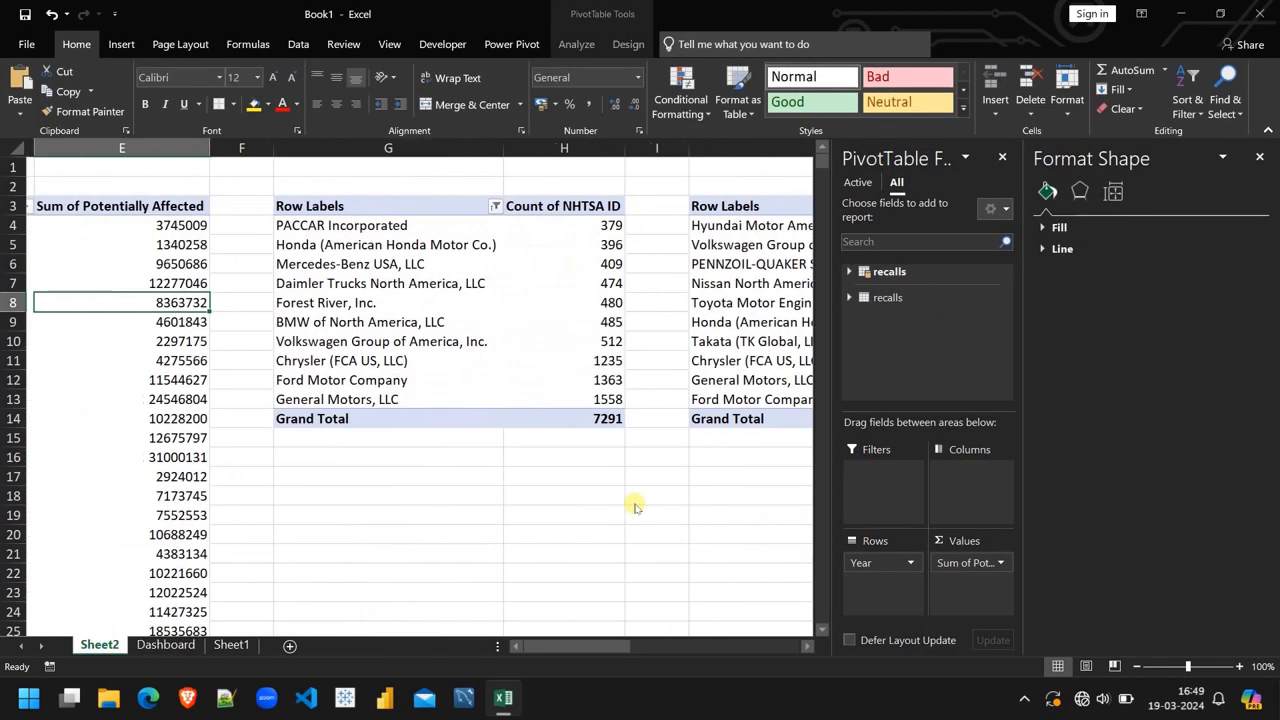
{"action": "left_click", "coordinate": [604, 244]}
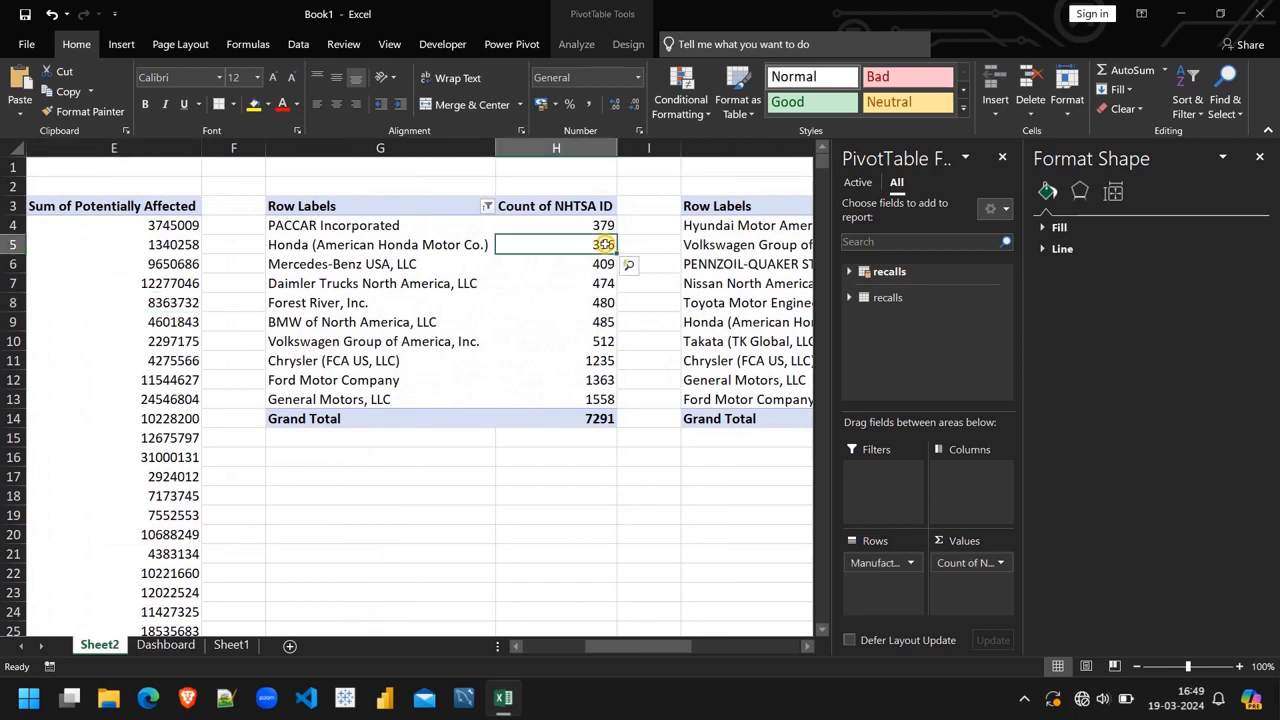
{"action": "left_click", "coordinate": [1260, 160]}
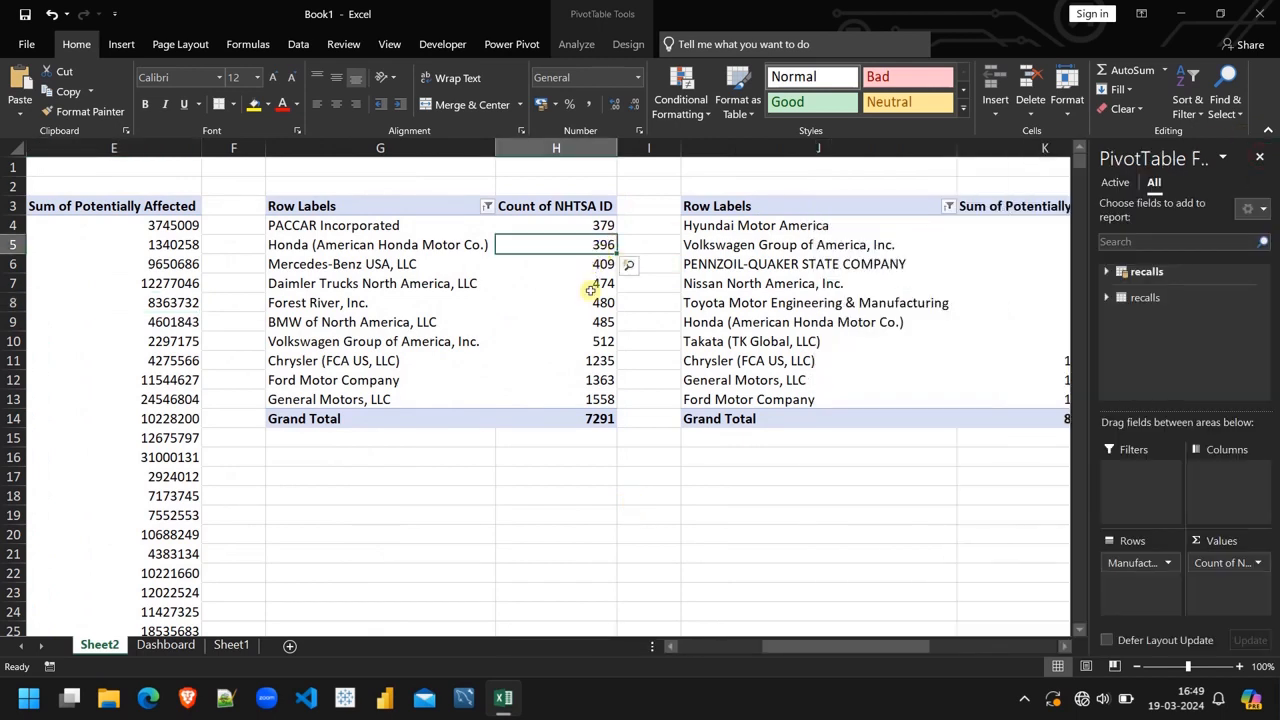
{"action": "left_click", "coordinate": [576, 45]}
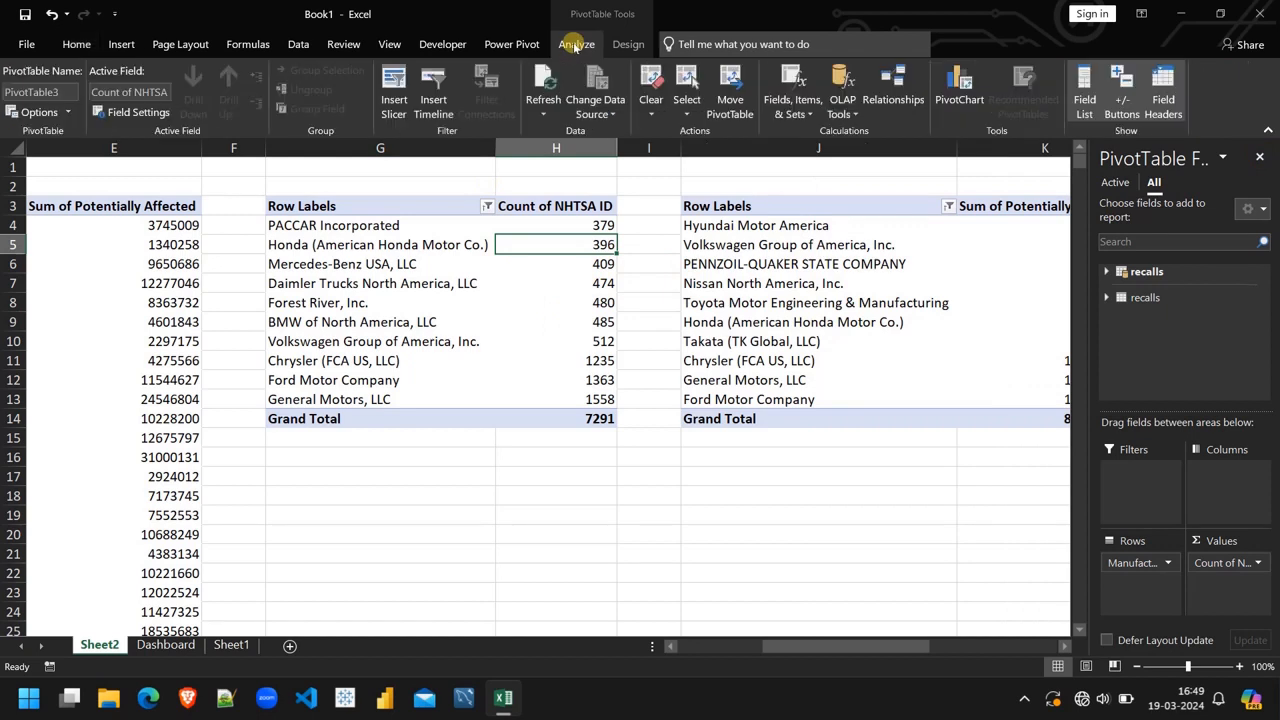
{"action": "left_click", "coordinate": [959, 92]}
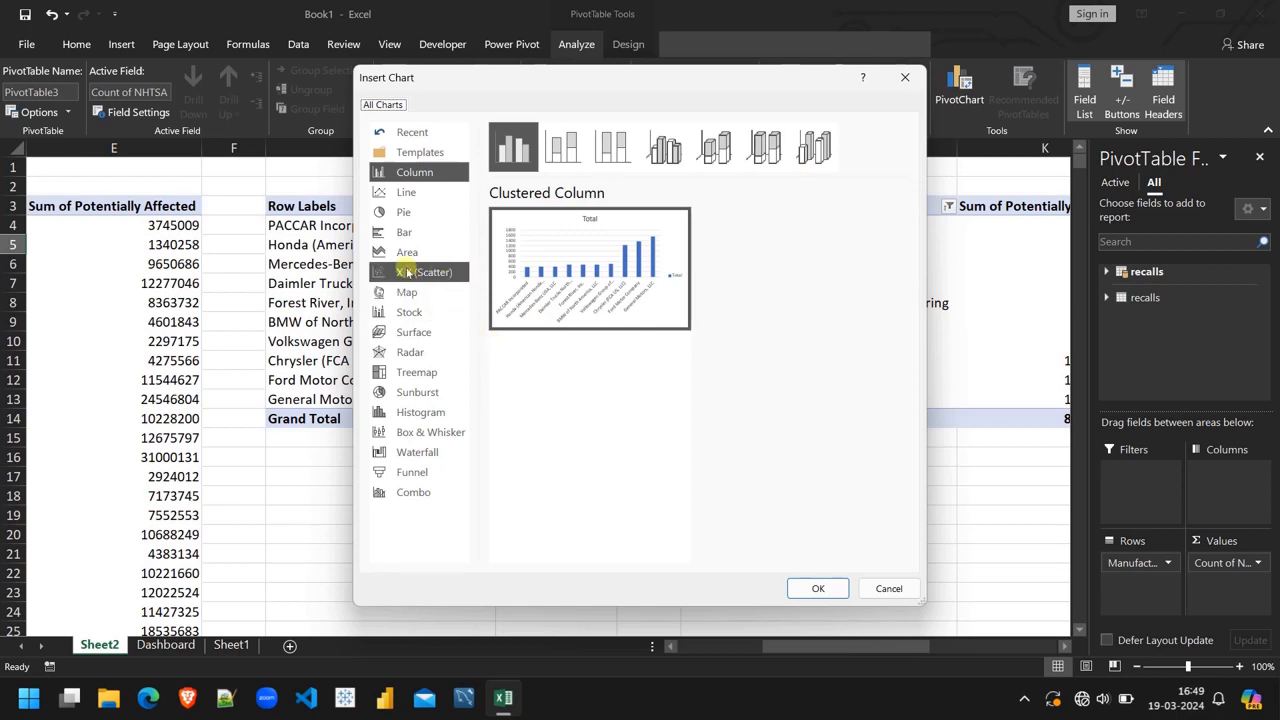
{"action": "left_click", "coordinate": [408, 233]}
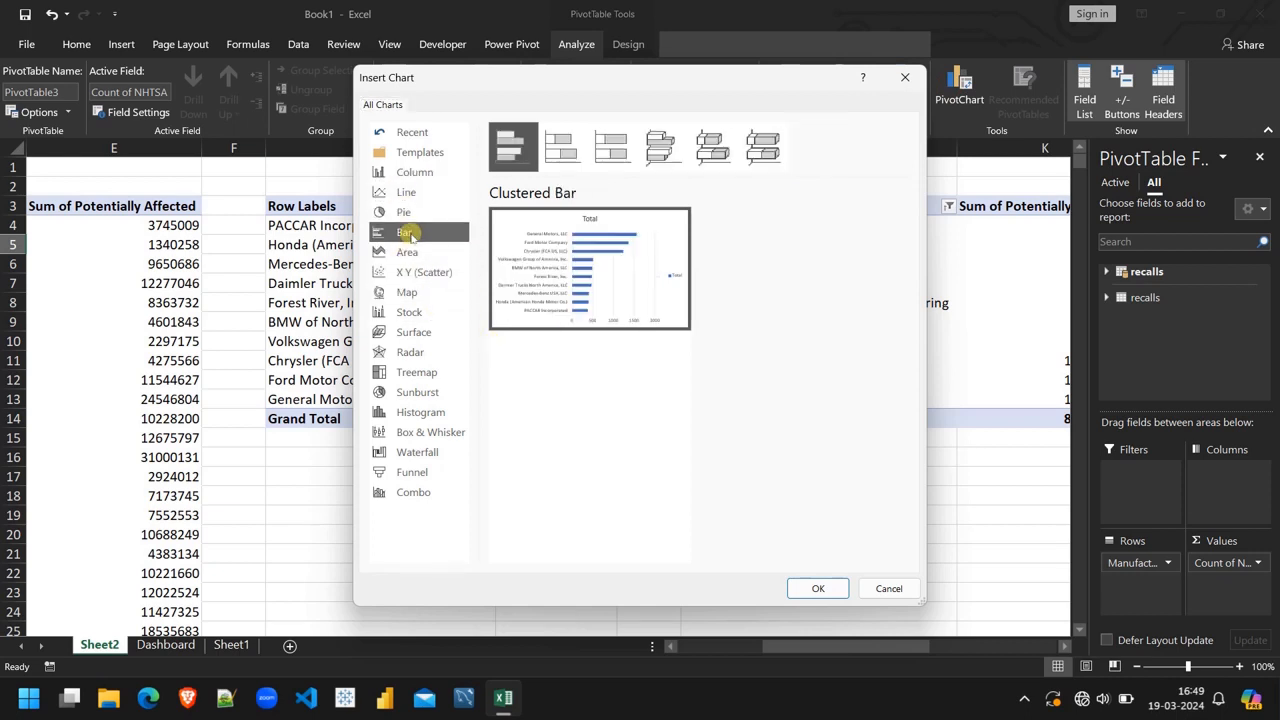
{"action": "left_click", "coordinate": [818, 589]}
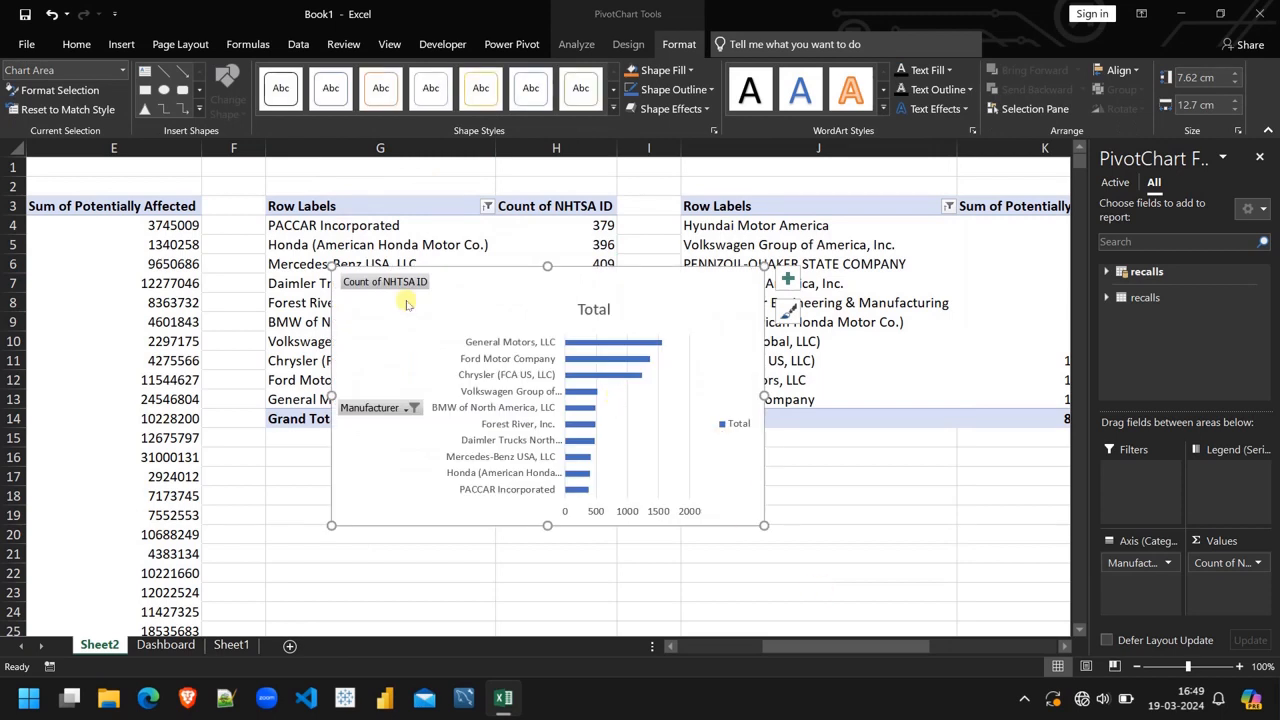
Hide all field buttons on the manufacturer bar chart and remove its gridlines and legend
{"action": "right_click", "coordinate": [375, 283]}
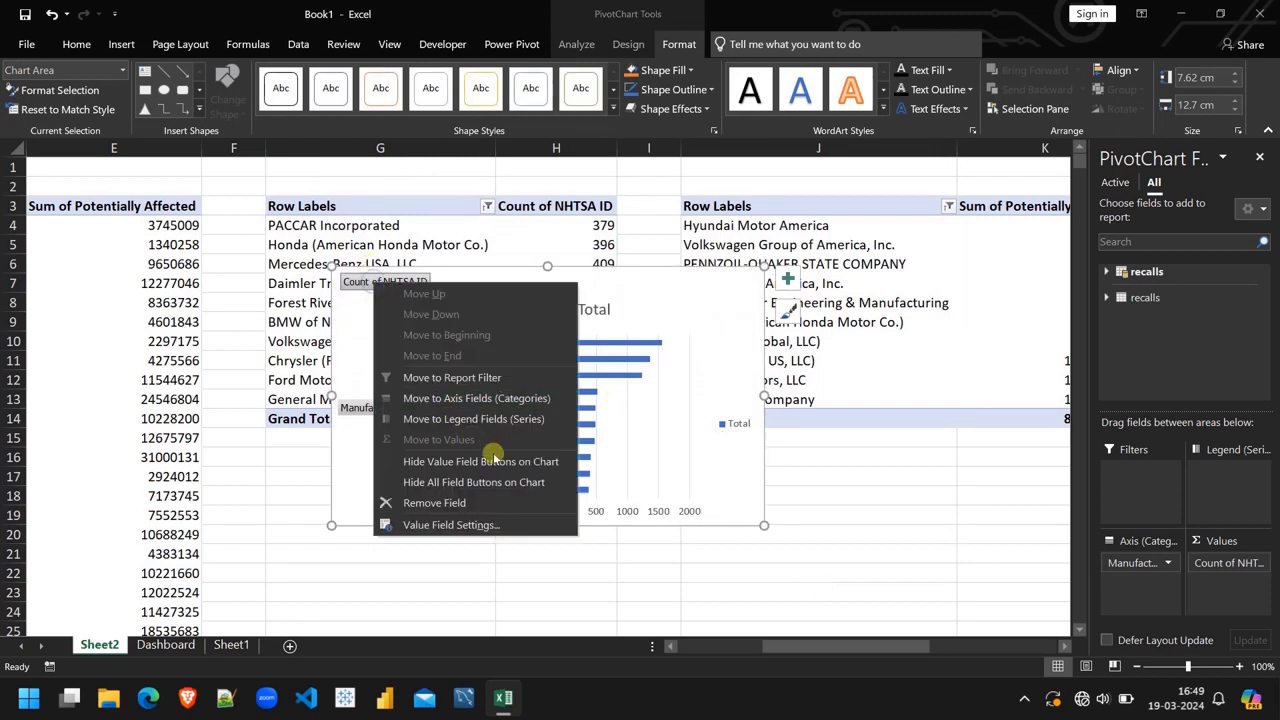
{"action": "left_click", "coordinate": [493, 483]}
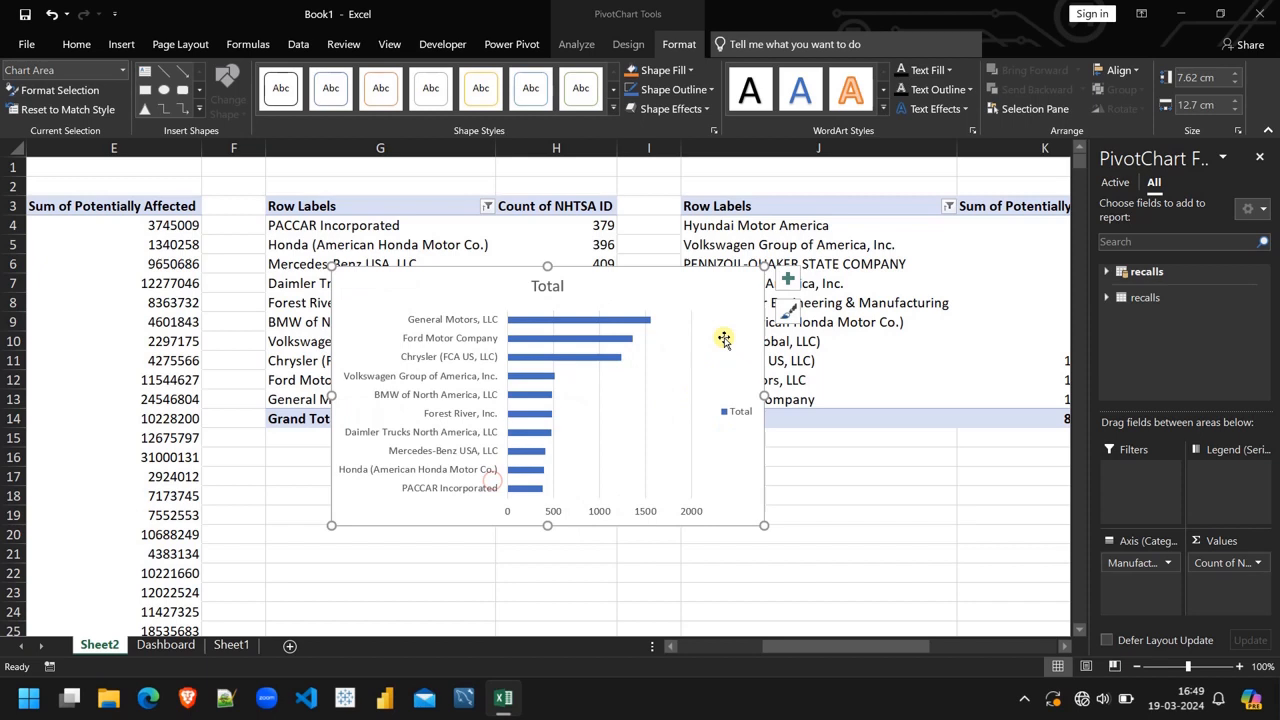
{"action": "left_click", "coordinate": [787, 285]}
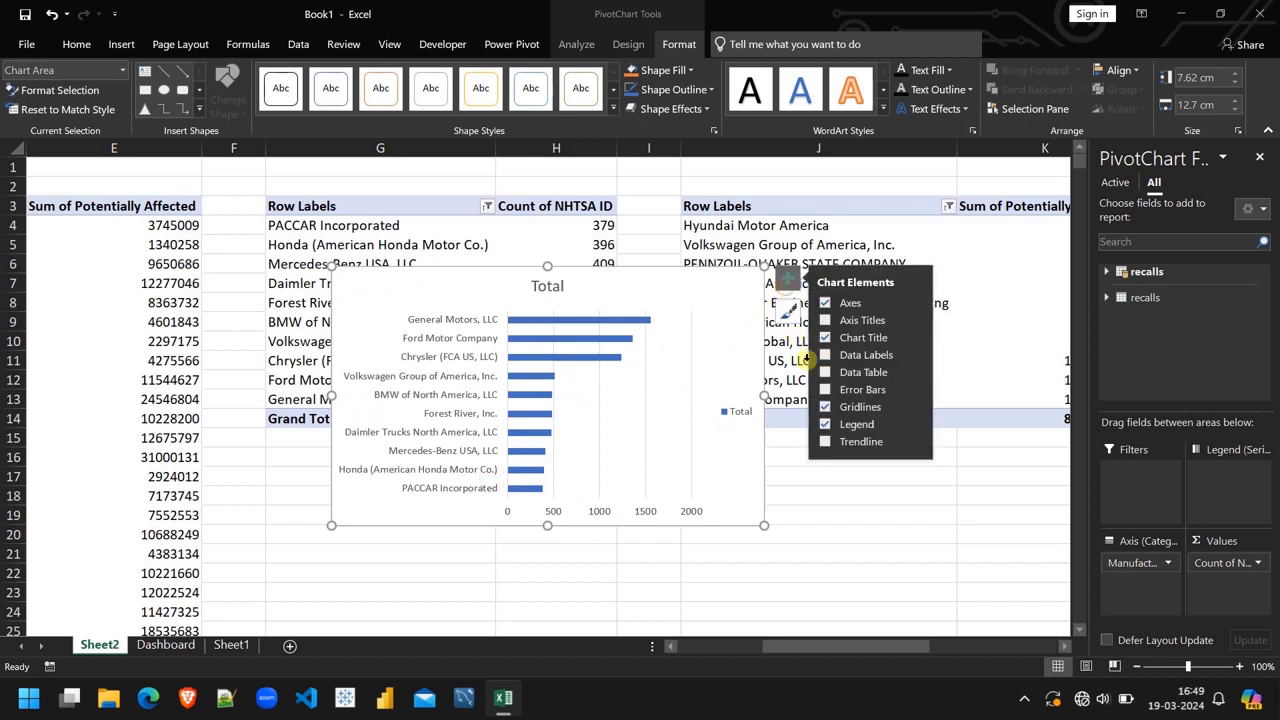
{"action": "left_click", "coordinate": [825, 408]}
{"action": "left_click", "coordinate": [825, 425]}
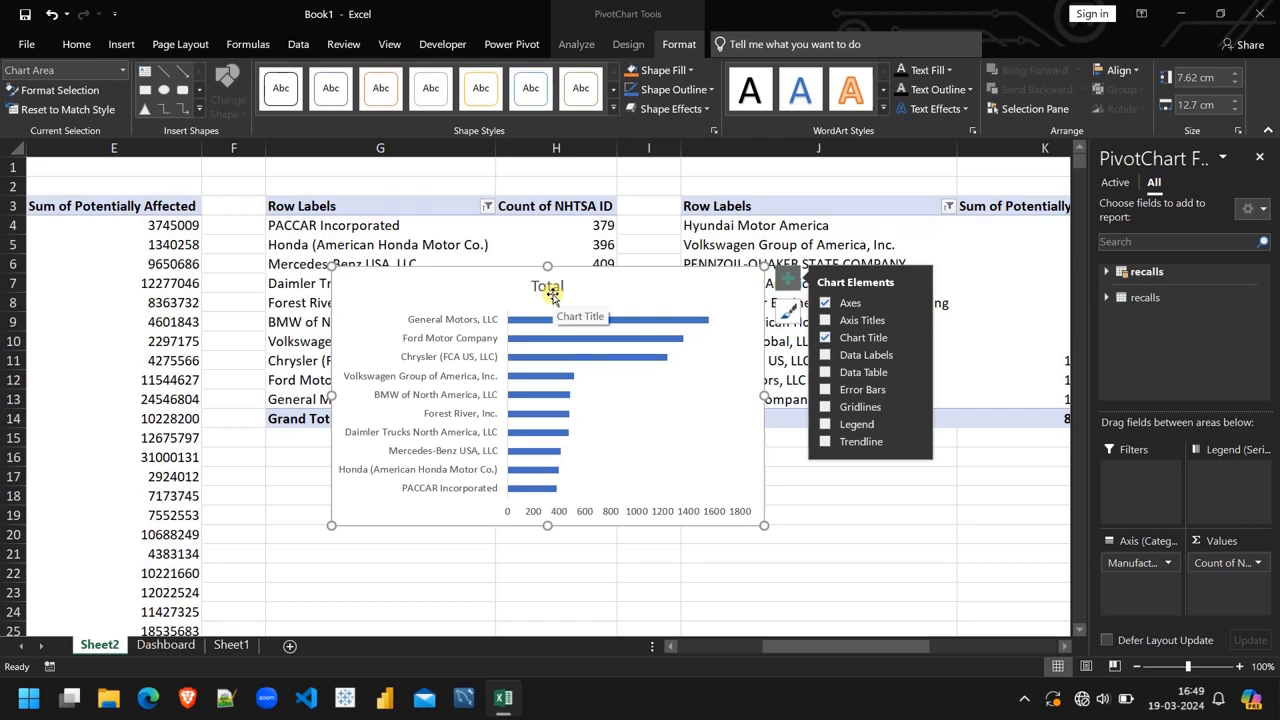
Move the manufacturer recall count bar chart from Sheet2 to cell B16 of the Dashboard sheet
{"action": "key", "text": "ctrl+x"}
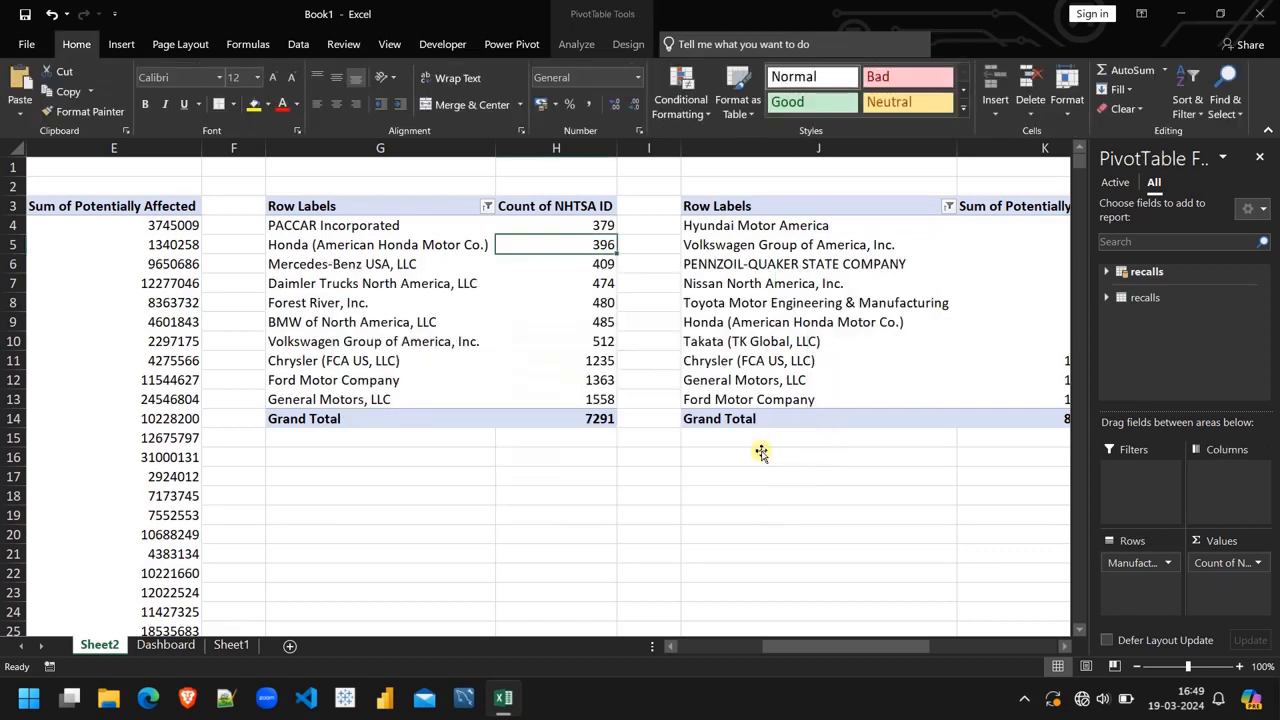
{"action": "left_click", "coordinate": [165, 645]}
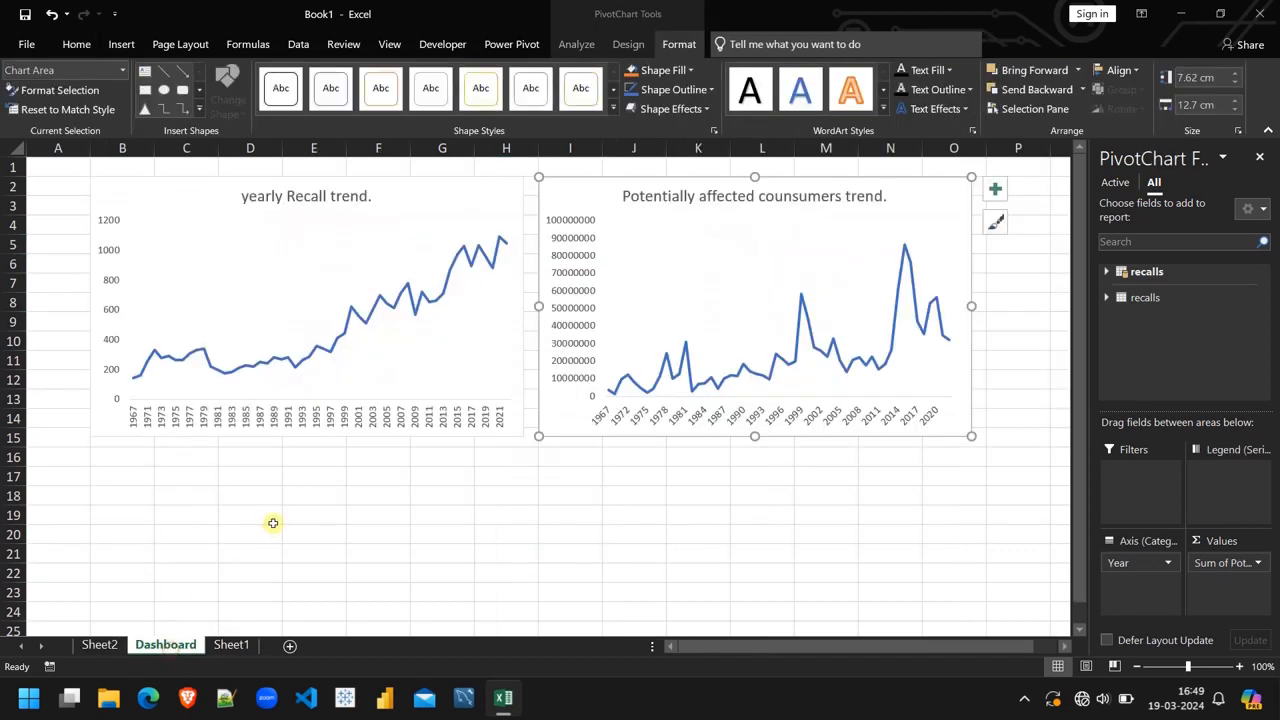
{"action": "left_click", "coordinate": [111, 460]}
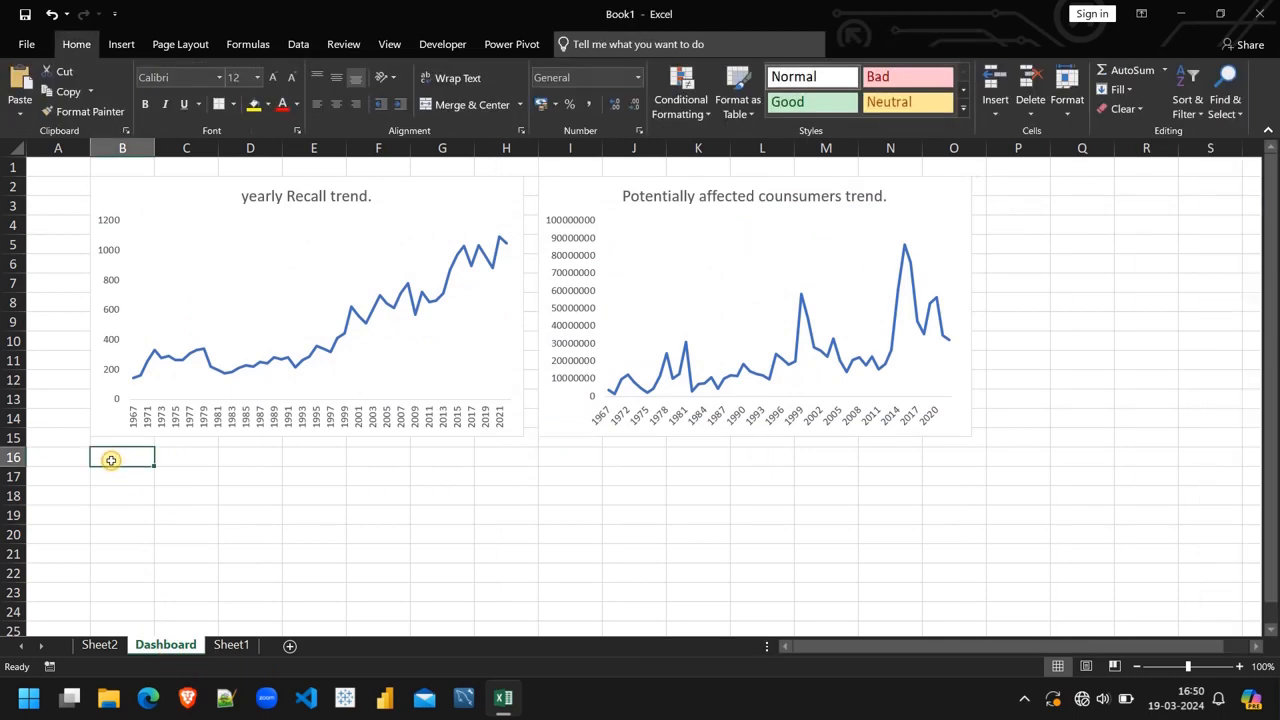
{"action": "key", "text": "ctrl+v"}
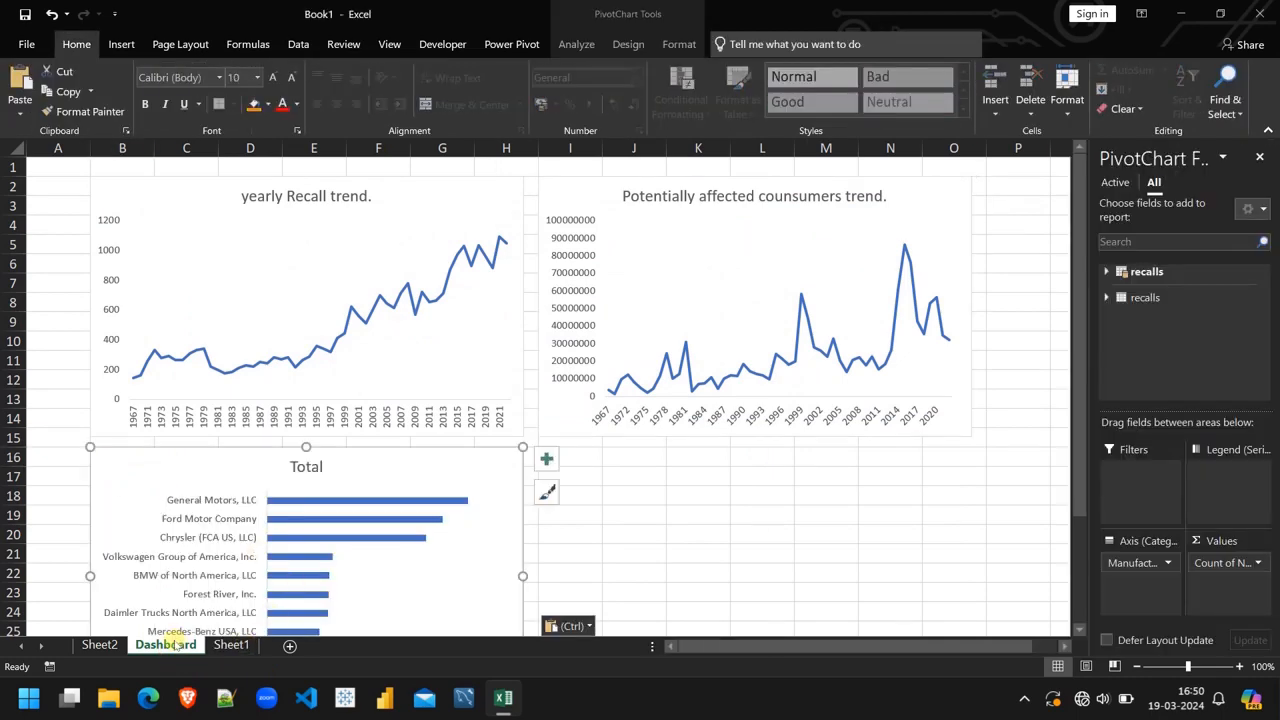
Insert a Clustered Bar PivotChart from the Sheet2 PivotTable in columns J:K that sums Potentially Affected by manufacturer
{"action": "left_click", "coordinate": [100, 645]}
{"action": "scroll", "coordinate": [808, 394], "scroll_direction": "right", "scroll_amount": 4}
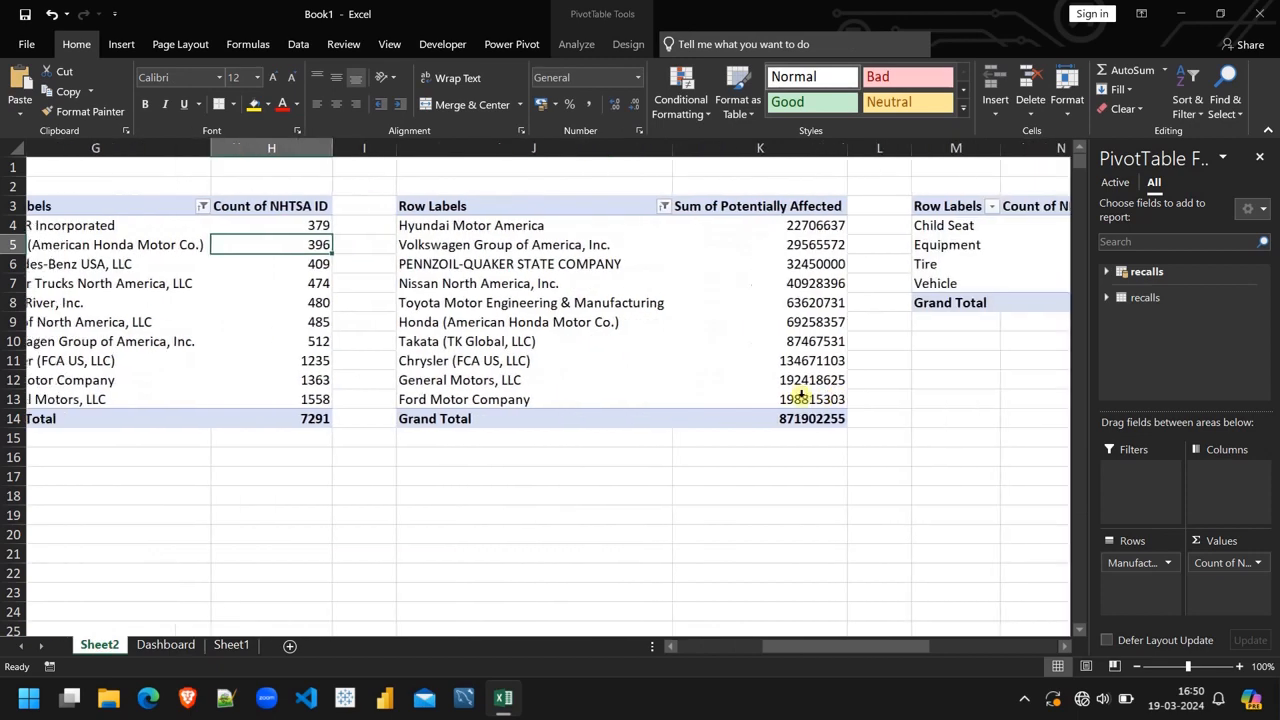
{"action": "scroll", "coordinate": [808, 394], "scroll_direction": "left", "scroll_amount": 1}
{"action": "left_click", "coordinate": [875, 264]}
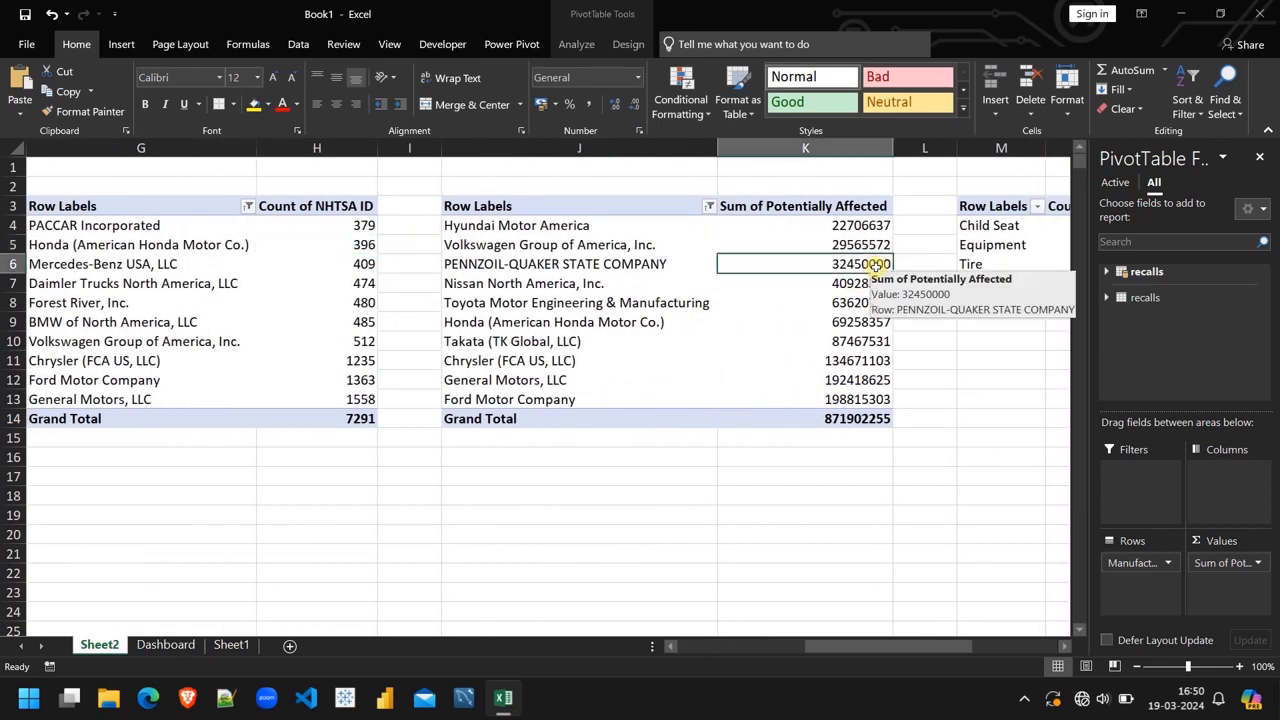
{"action": "left_click", "coordinate": [576, 44]}
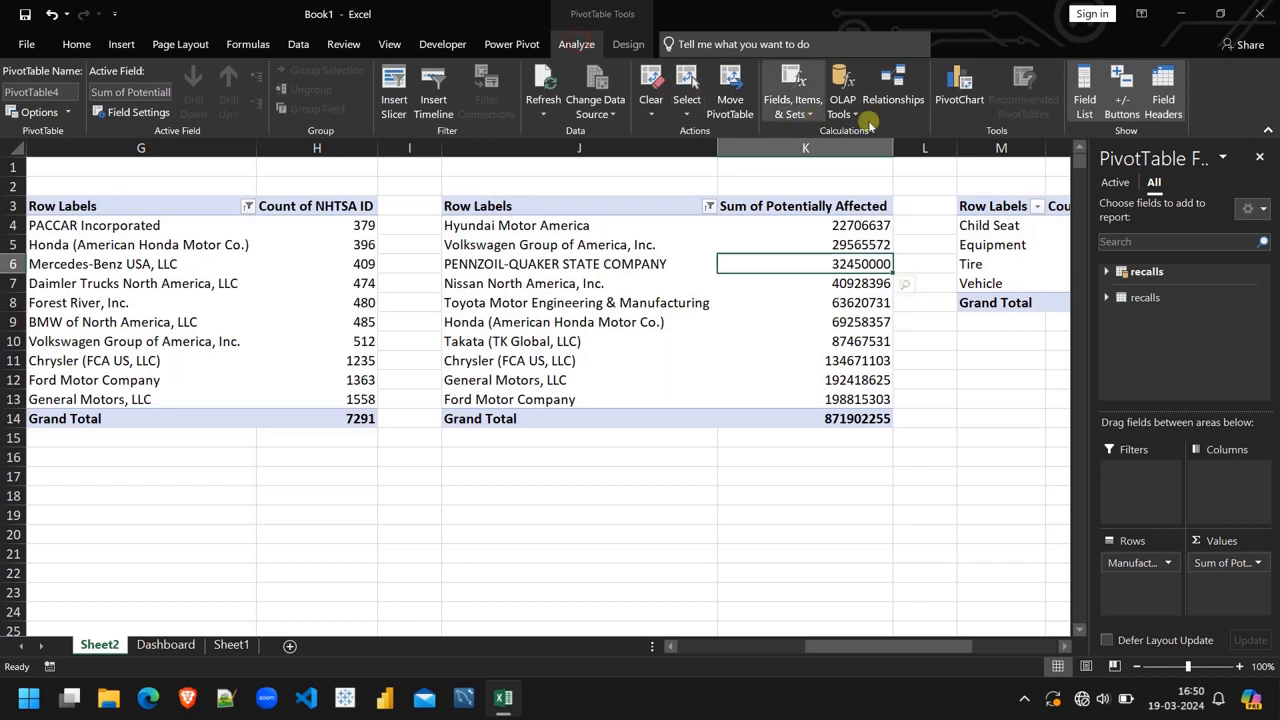
{"action": "left_click", "coordinate": [959, 88]}
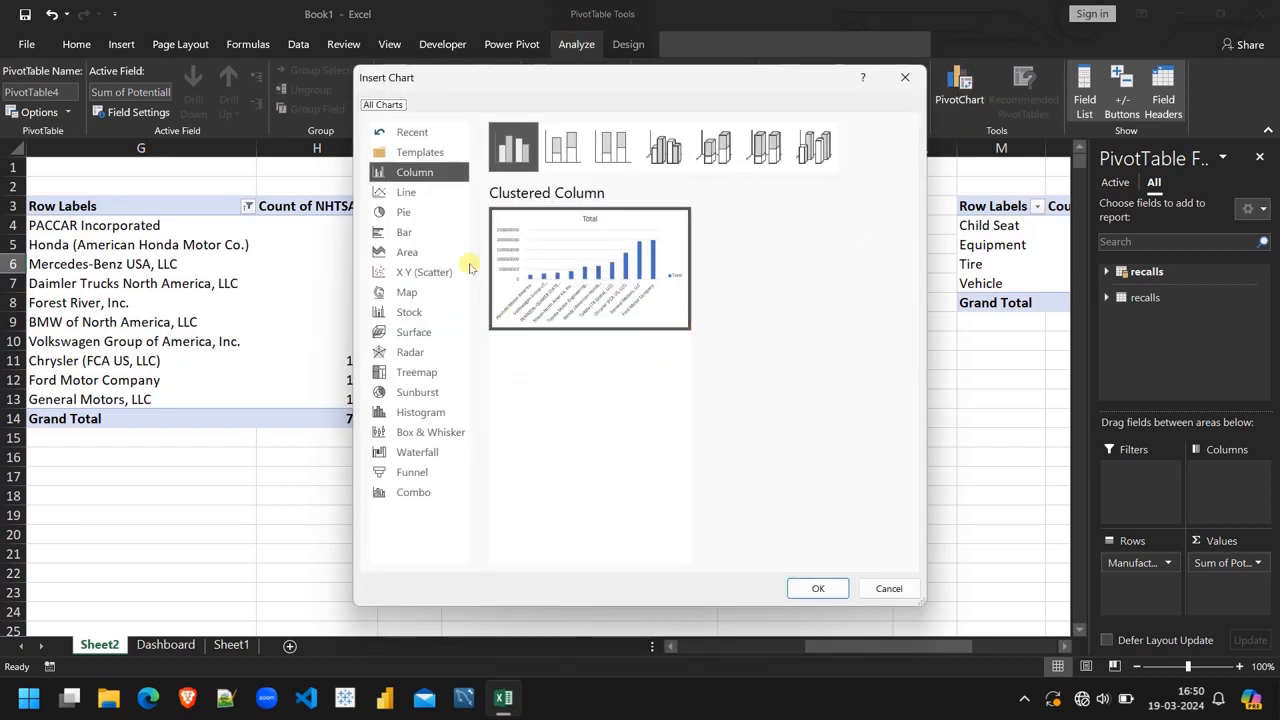
{"action": "left_click", "coordinate": [408, 235]}
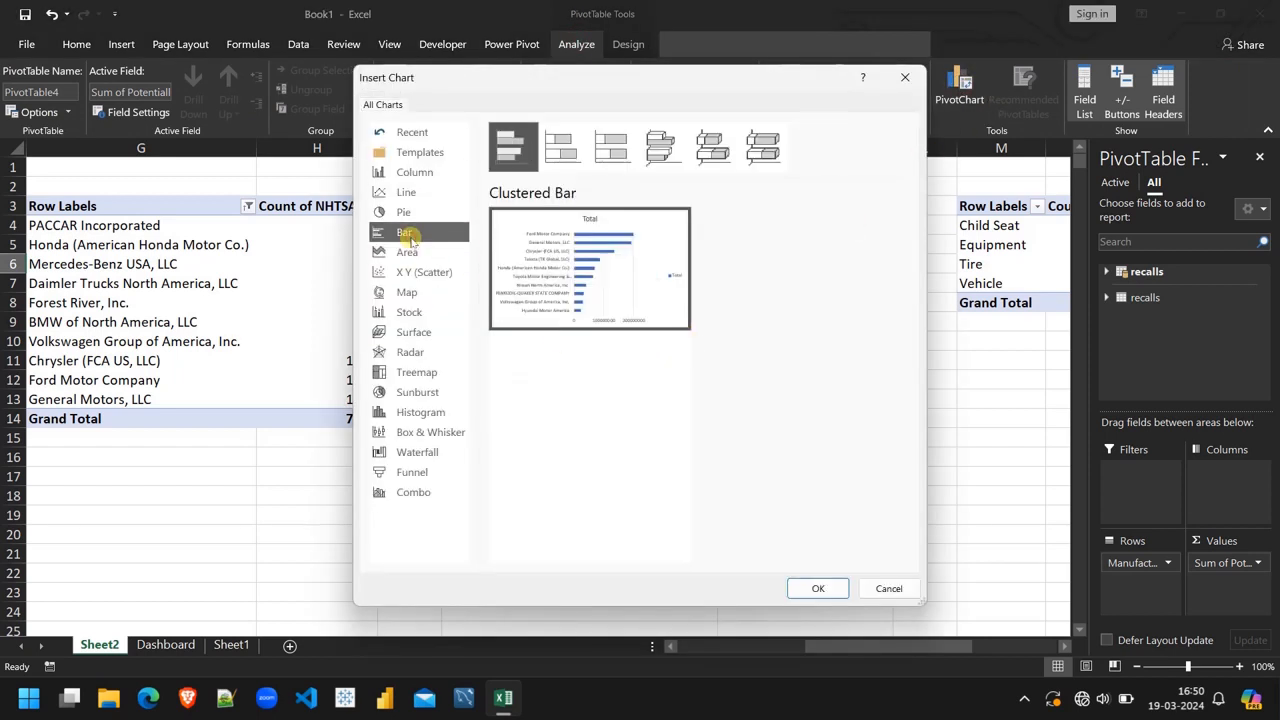
{"action": "left_click", "coordinate": [818, 589]}
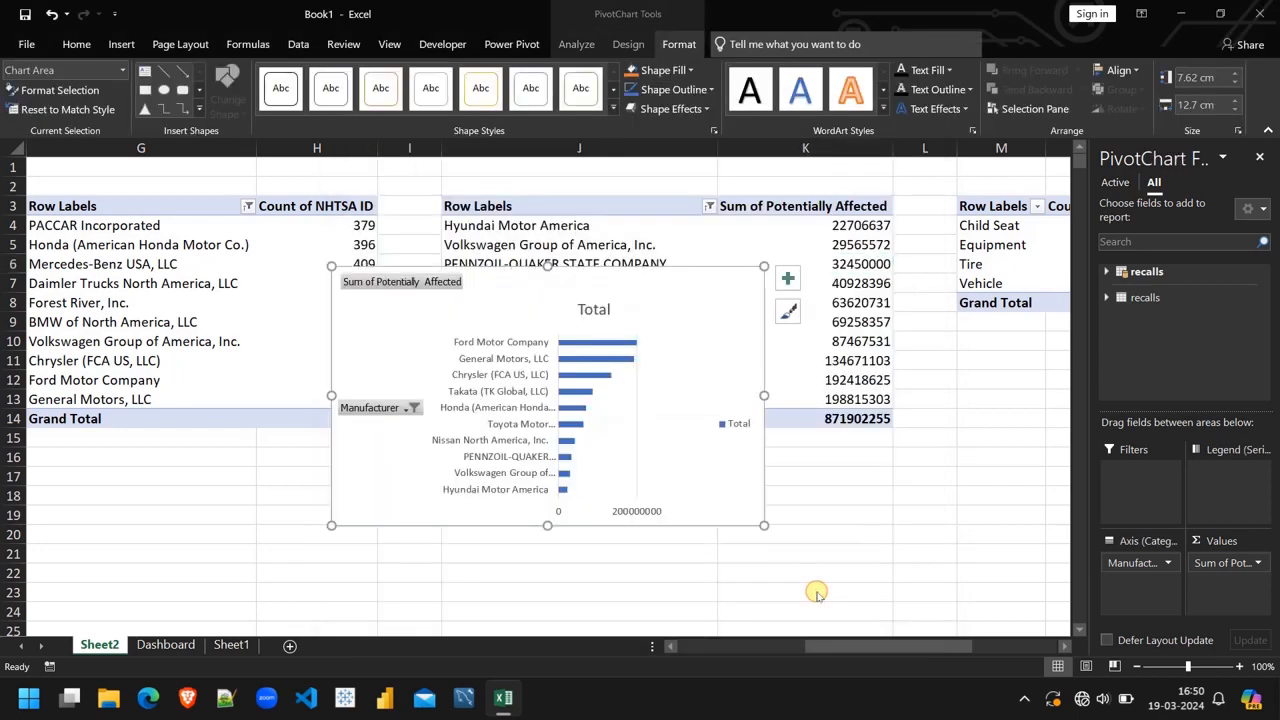
Hide all field buttons on the Potentially Affected bar chart and remove its gridlines and legend
{"action": "right_click", "coordinate": [408, 282]}
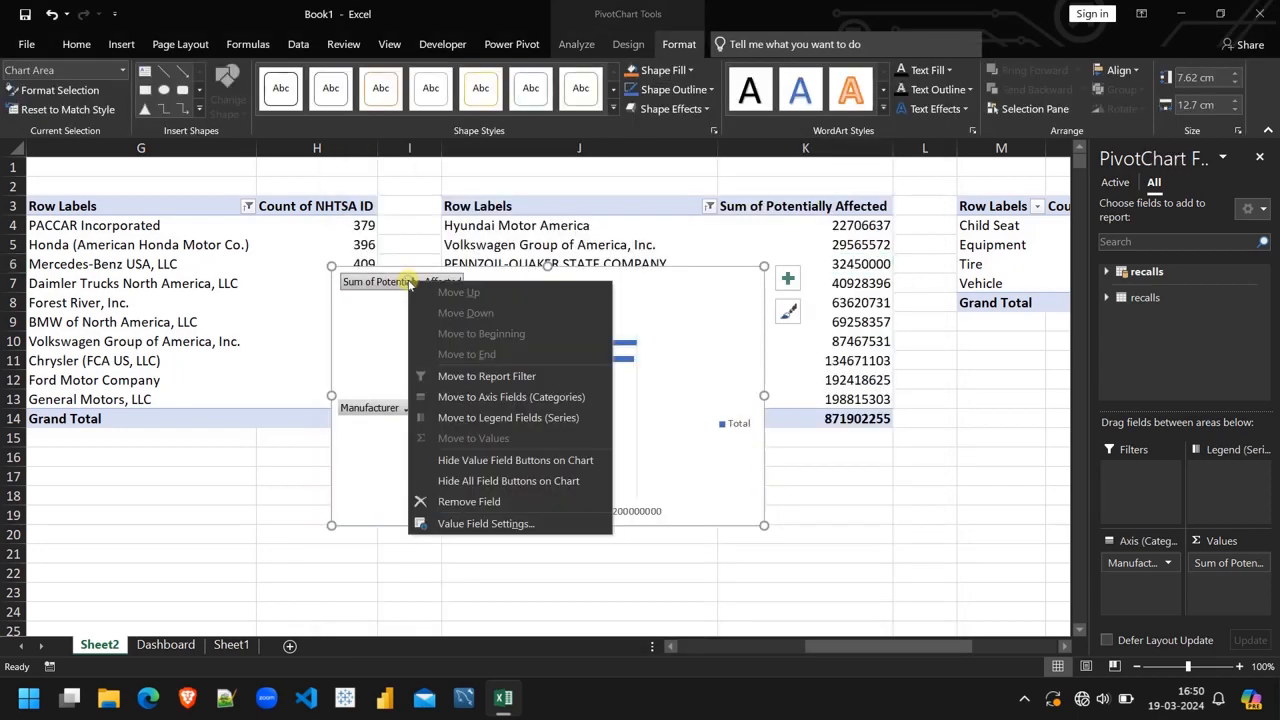
{"action": "left_click", "coordinate": [497, 481]}
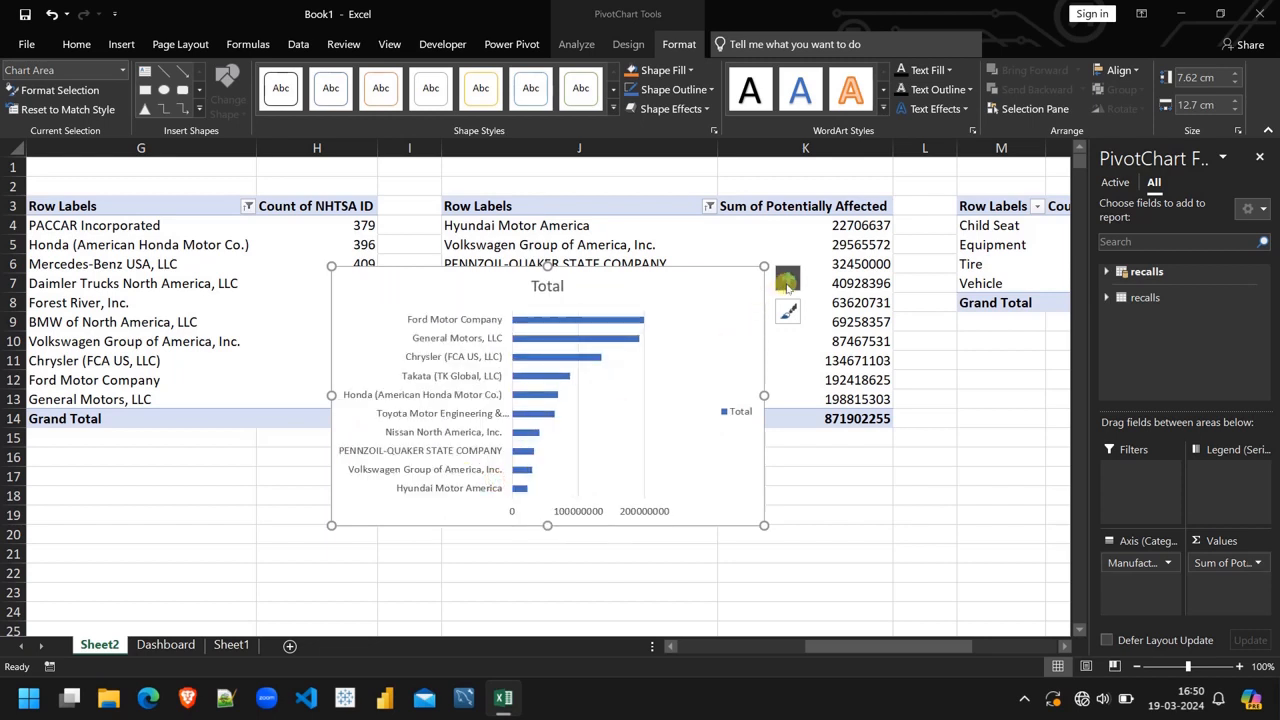
{"action": "left_click", "coordinate": [788, 278]}
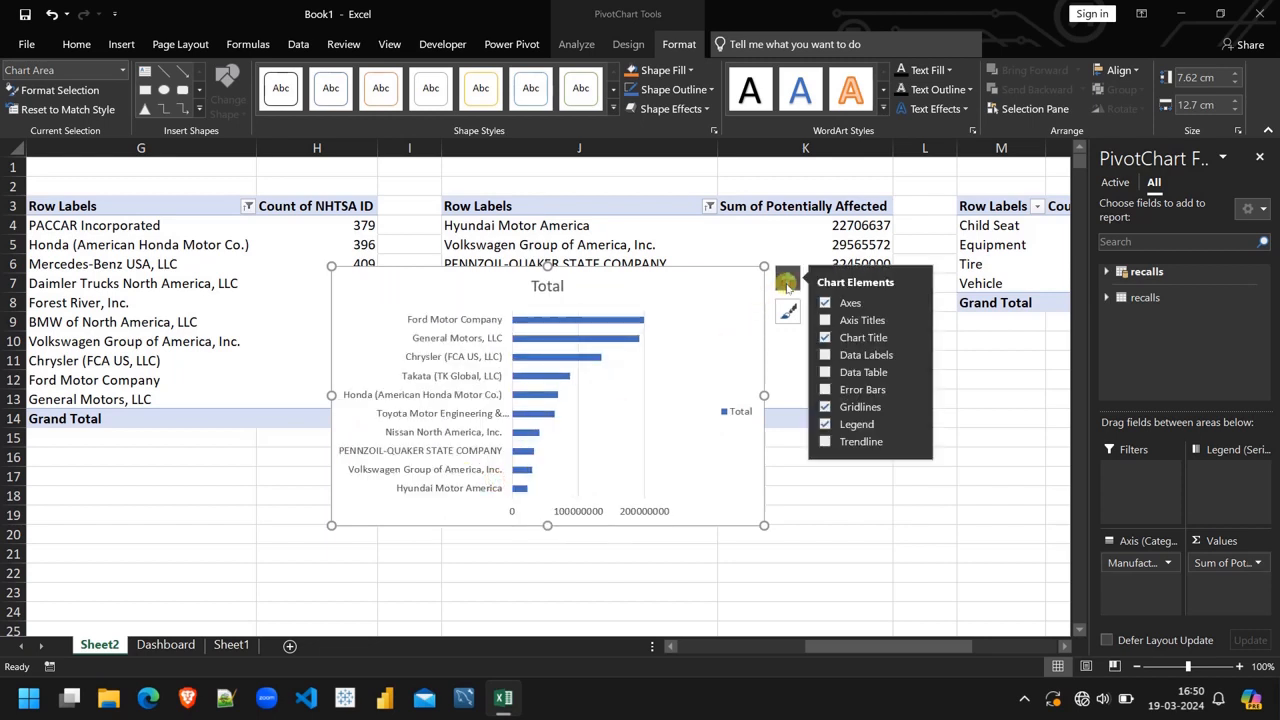
{"action": "left_click", "coordinate": [824, 407]}
{"action": "left_click", "coordinate": [825, 425]}
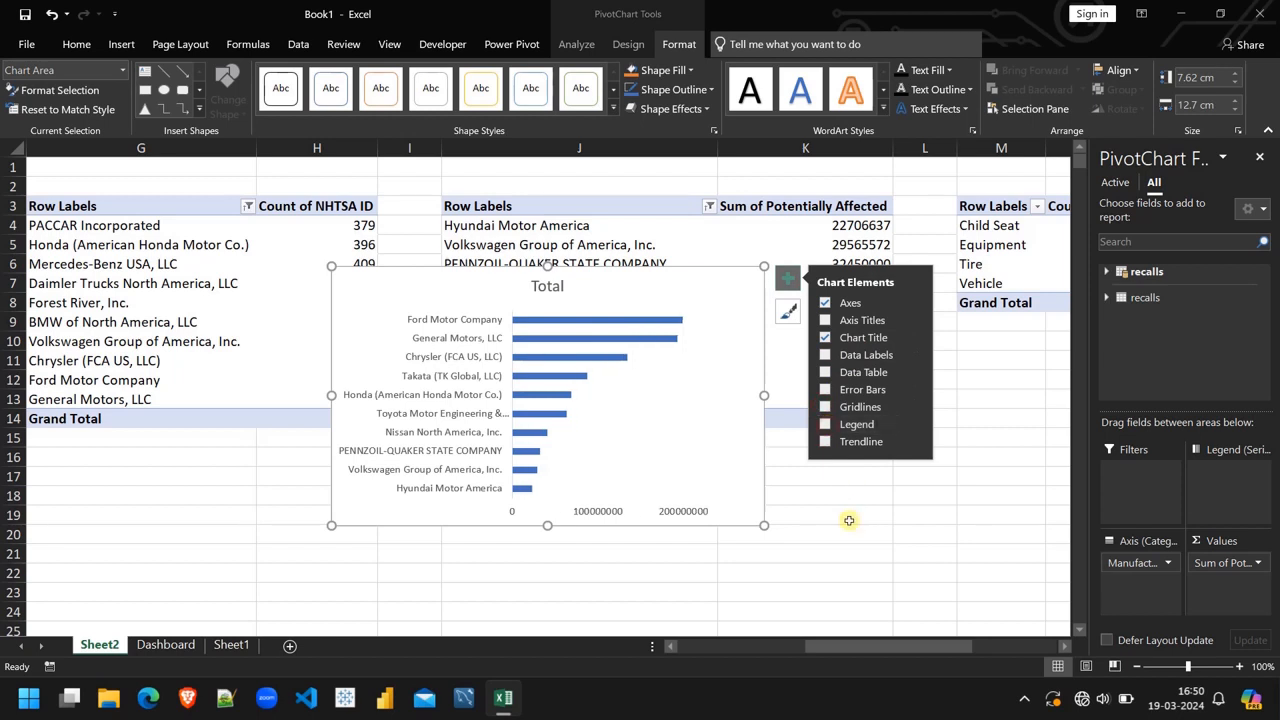
{"action": "left_click", "coordinate": [848, 520]}
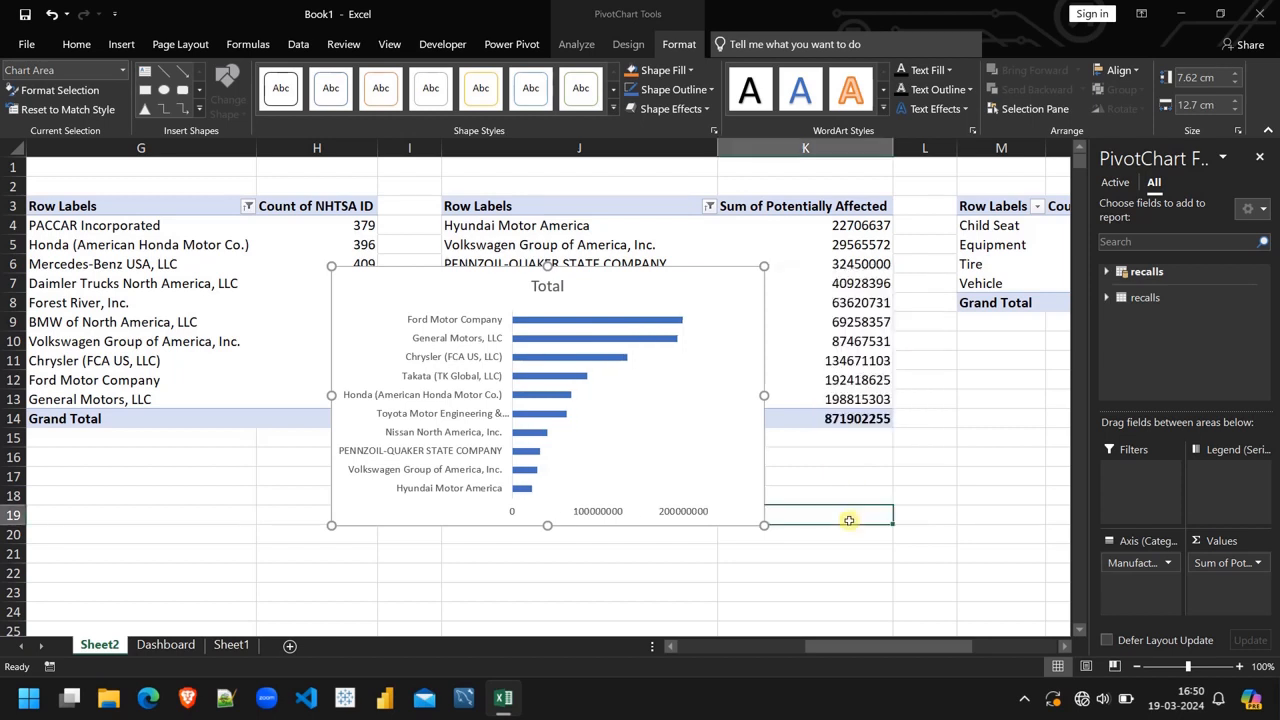
Move the Potentially Affected by manufacturer bar chart from Sheet2 to cell I16 of the Dashboard sheet
{"action": "left_click", "coordinate": [737, 289]}
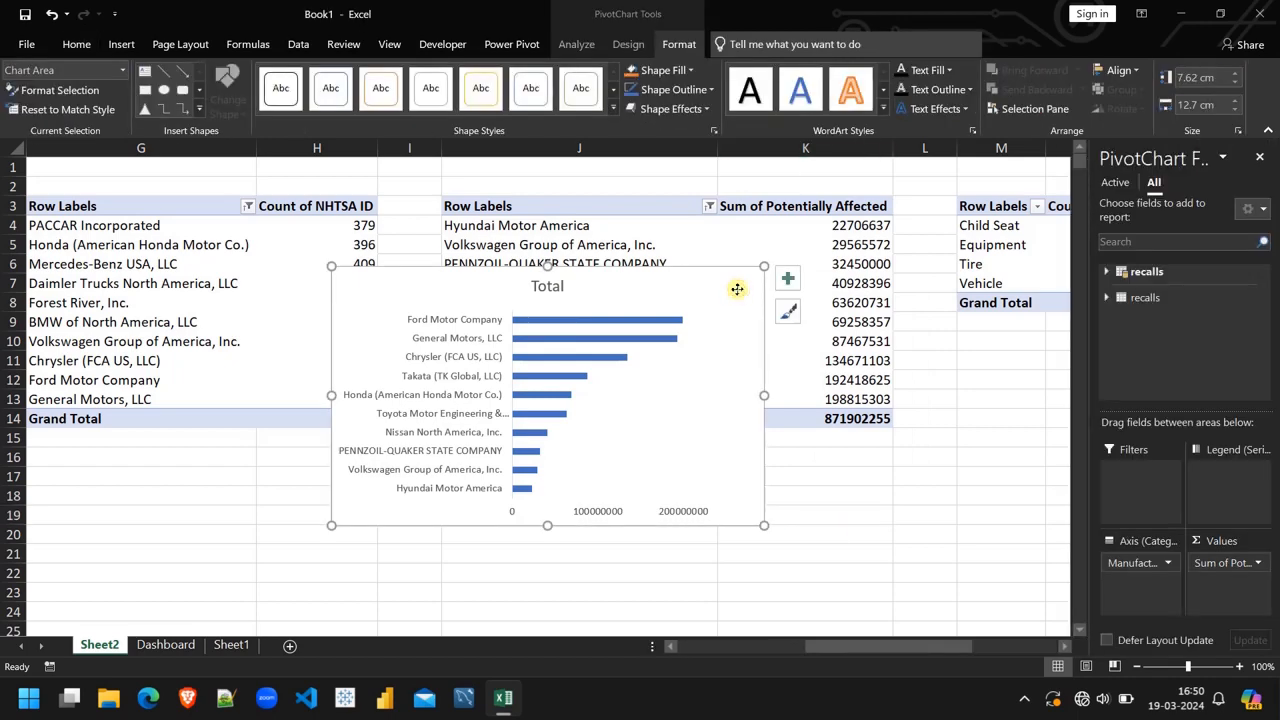
{"action": "key", "text": "Delete"}
{"action": "left_click", "coordinate": [166, 645]}
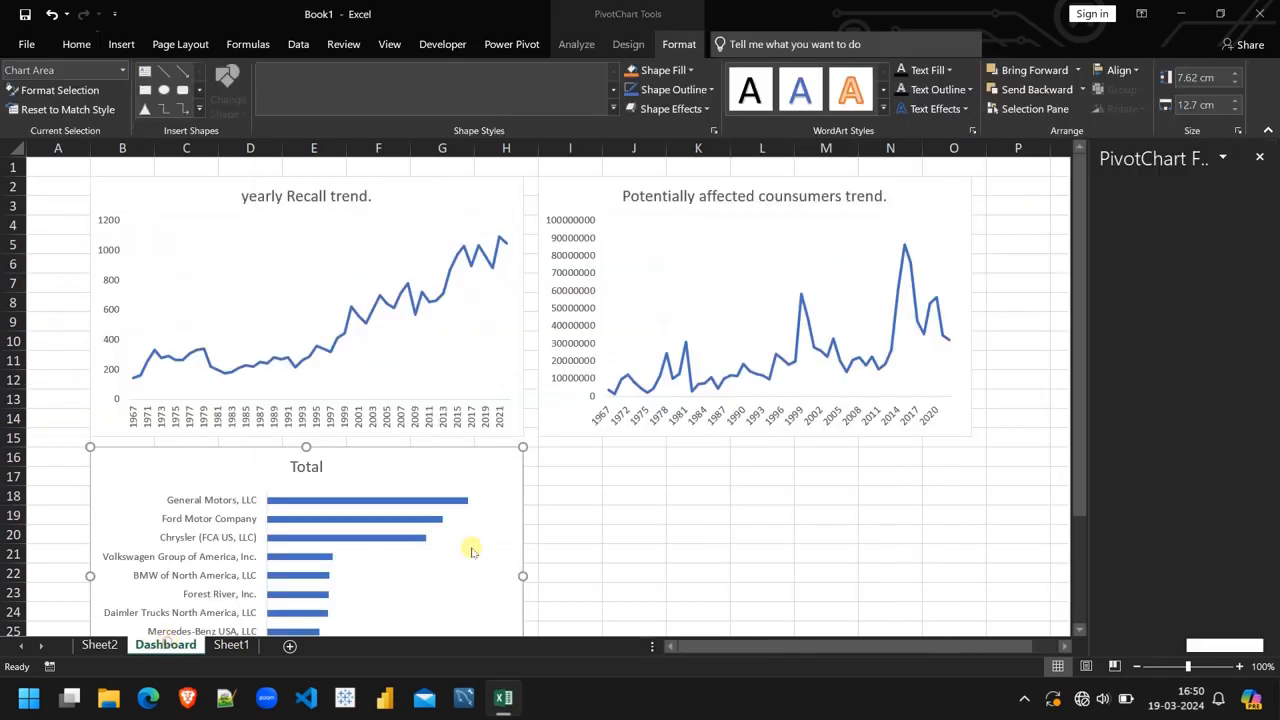
{"action": "left_click", "coordinate": [578, 457]}
{"action": "key", "text": "ctrl+v"}
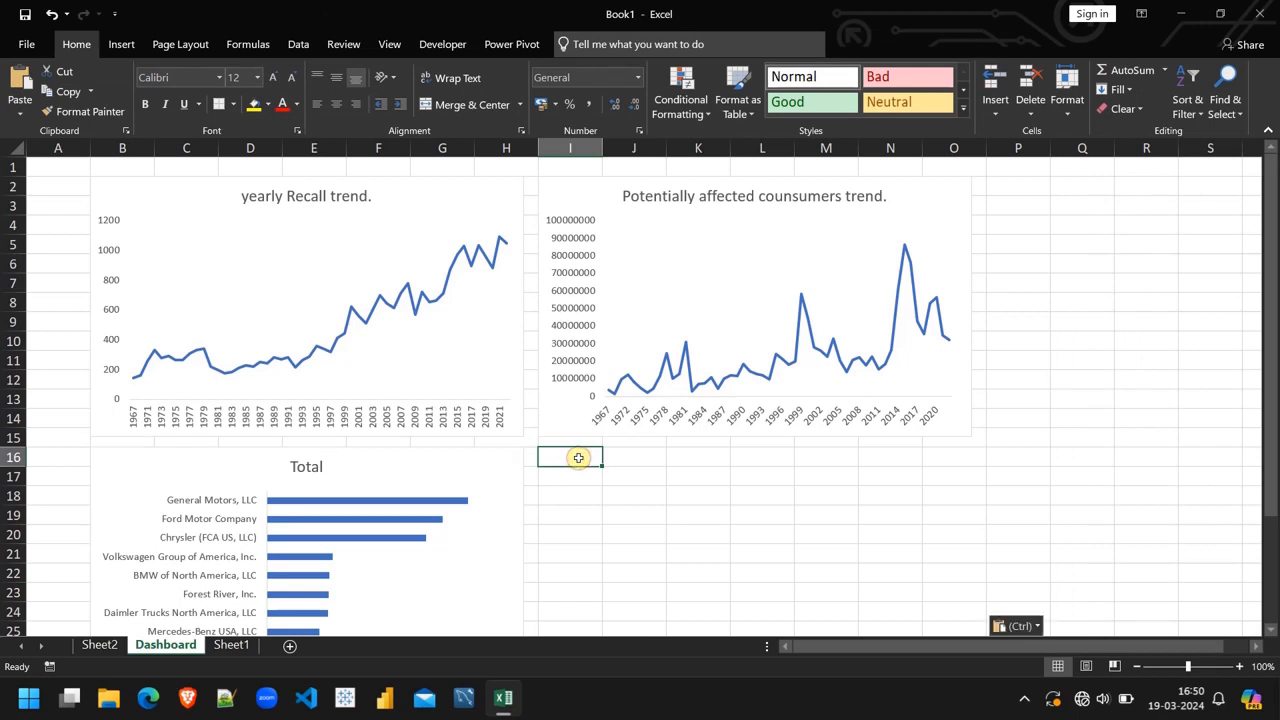
Insert a Clustered Column PivotChart from the Sheet2 PivotTable in columns P:Q that counts NHTSA ID by component
{"action": "left_click", "coordinate": [100, 644]}
{"action": "scroll", "coordinate": [718, 470], "scroll_direction": "right", "scroll_amount": 3}
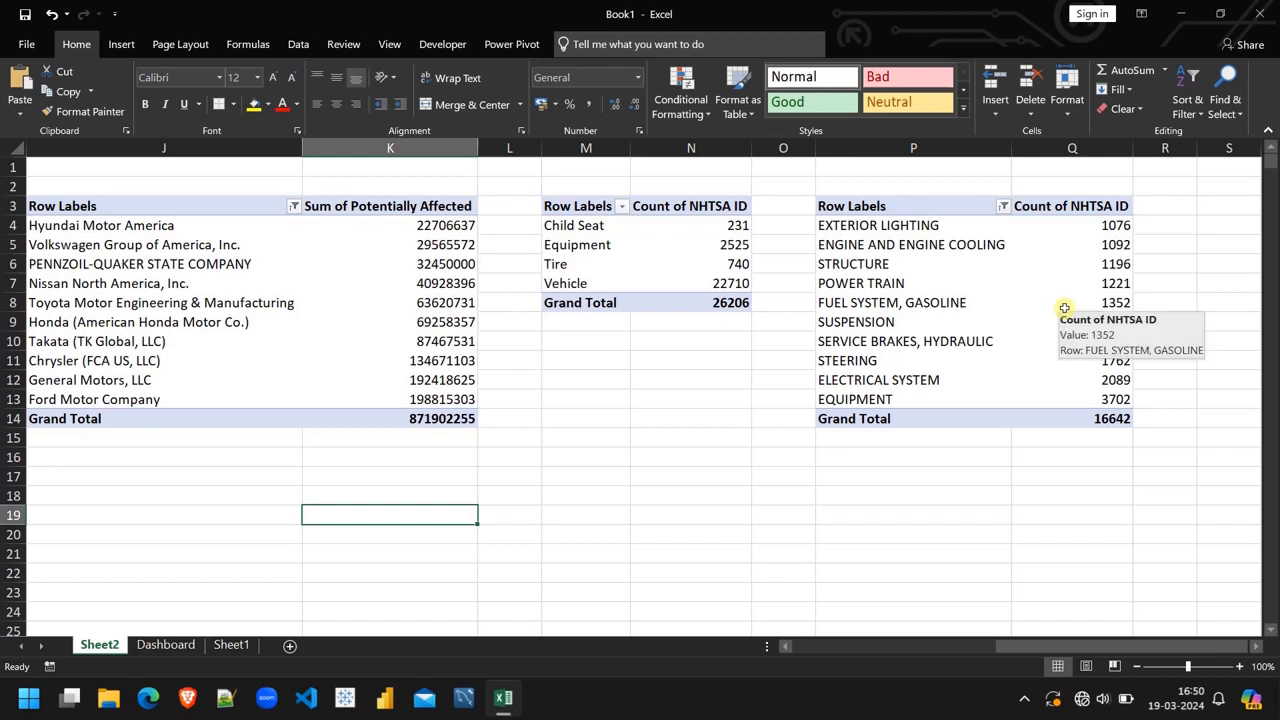
{"action": "left_click", "coordinate": [1121, 277]}
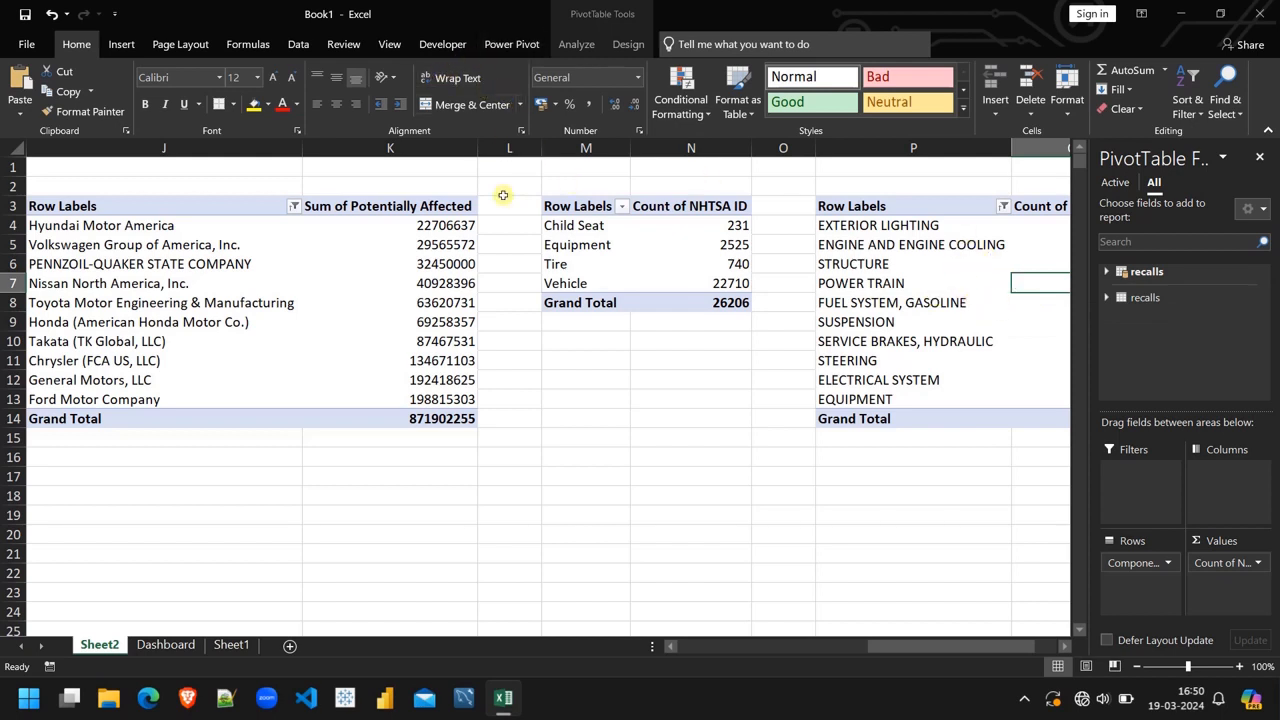
{"action": "left_click", "coordinate": [580, 45]}
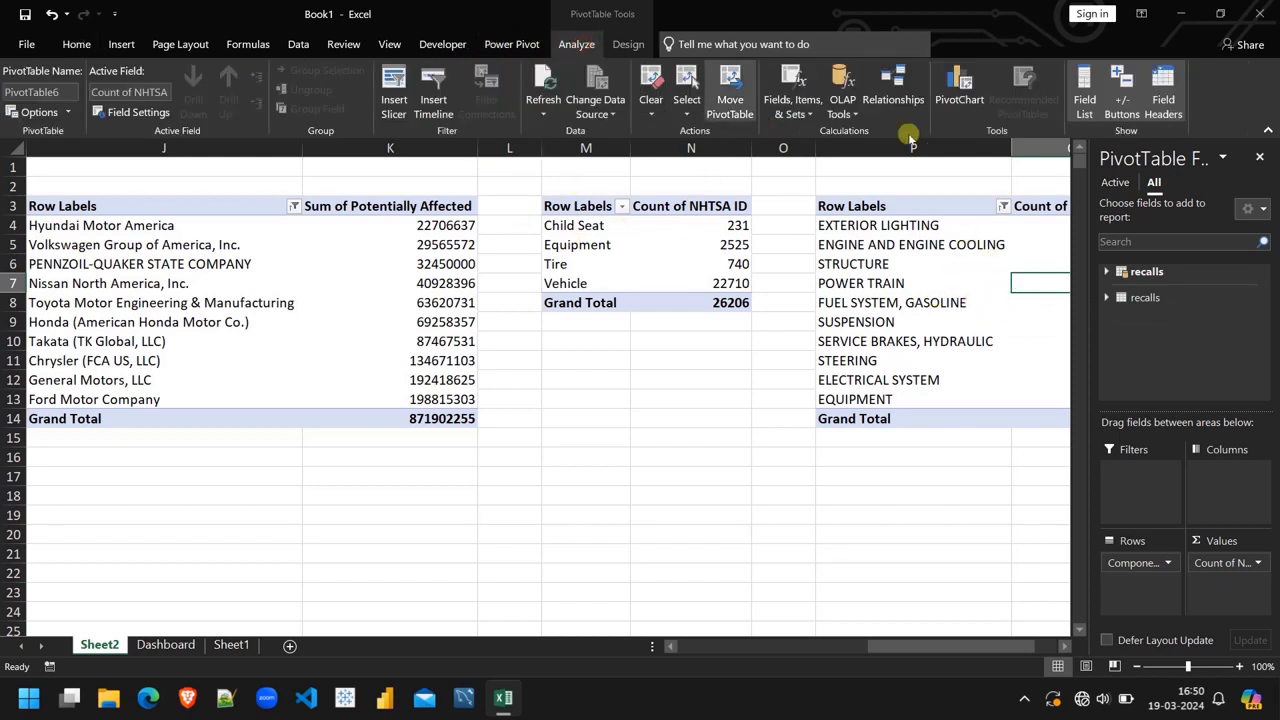
{"action": "left_click", "coordinate": [952, 83]}
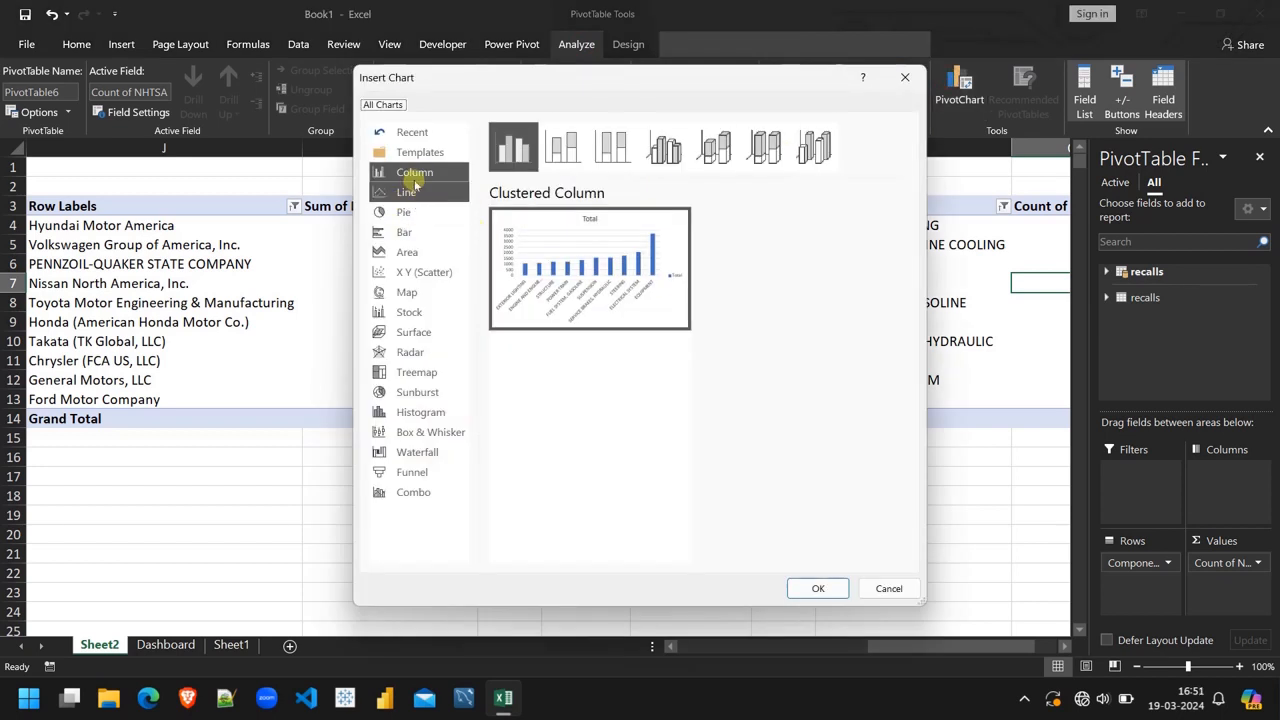
{"action": "mouse_move", "coordinate": [612, 291]}
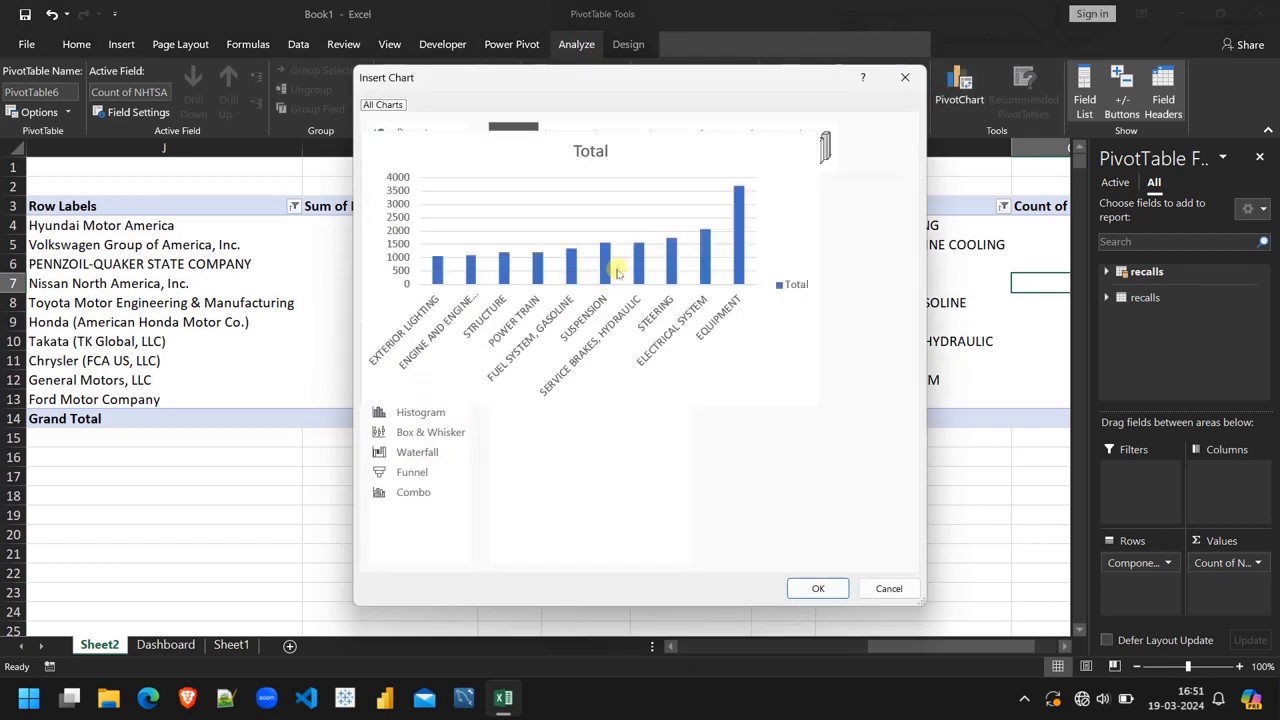
{"action": "left_click", "coordinate": [817, 587]}
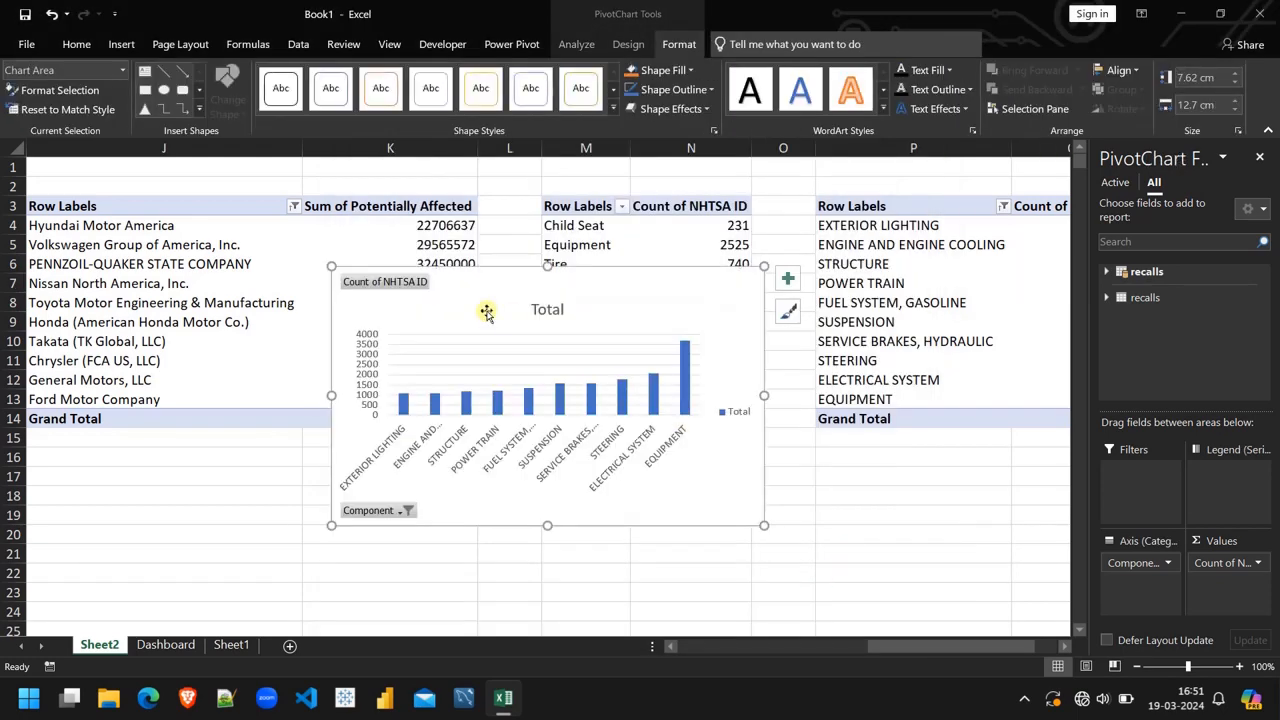
Hide all field buttons on the component column chart, remove its gridlines and legend, and add data labels
{"action": "right_click", "coordinate": [416, 285]}
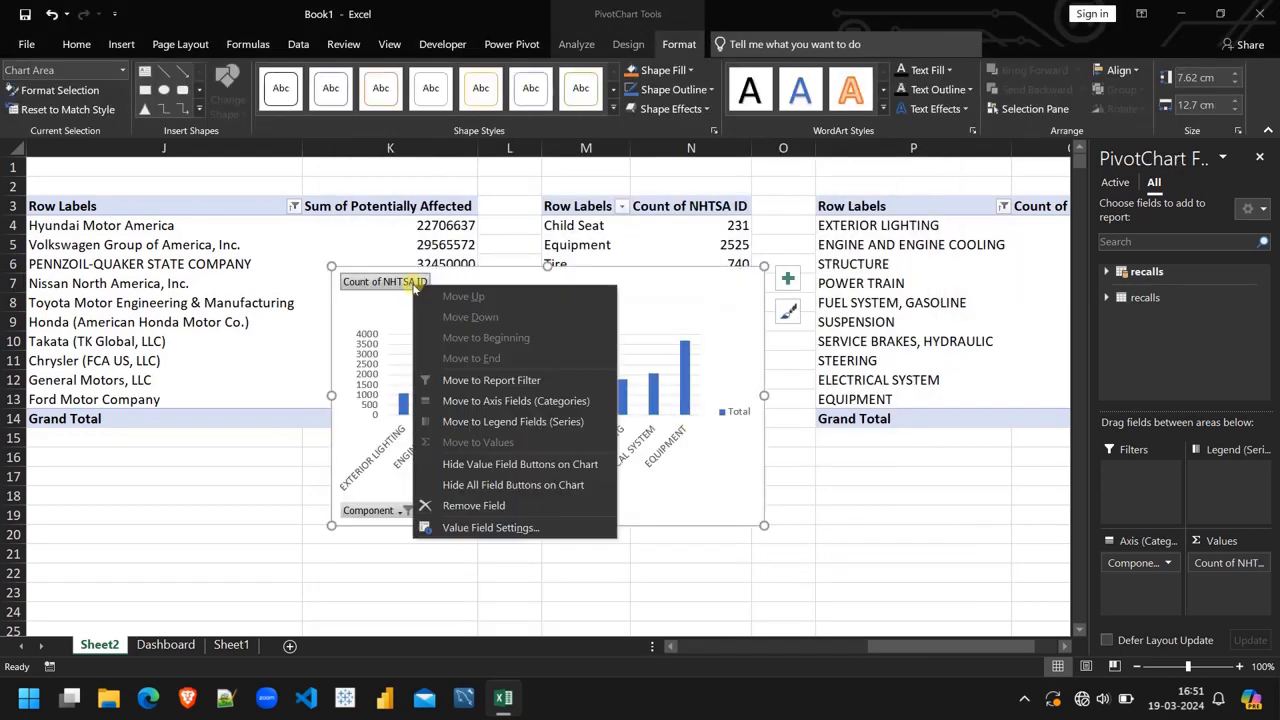
{"action": "left_click", "coordinate": [493, 485]}
{"action": "left_click", "coordinate": [788, 283]}
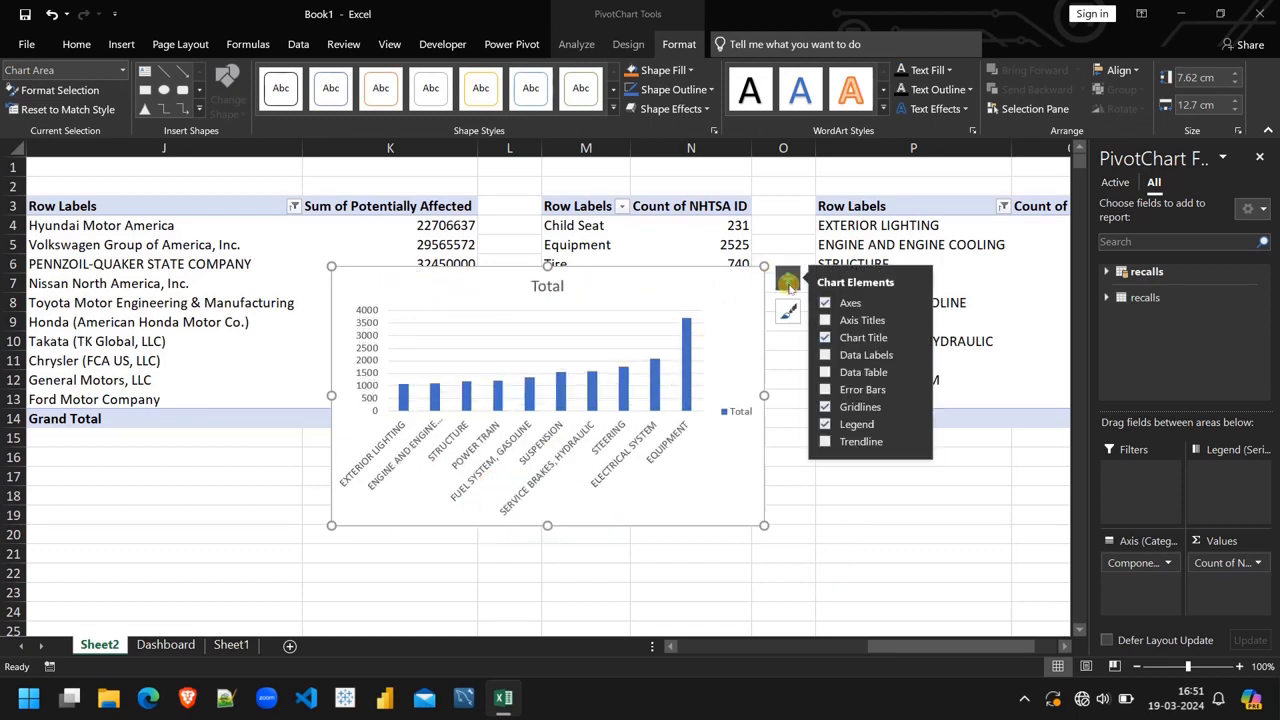
{"action": "left_click", "coordinate": [825, 408]}
{"action": "left_click", "coordinate": [825, 424]}
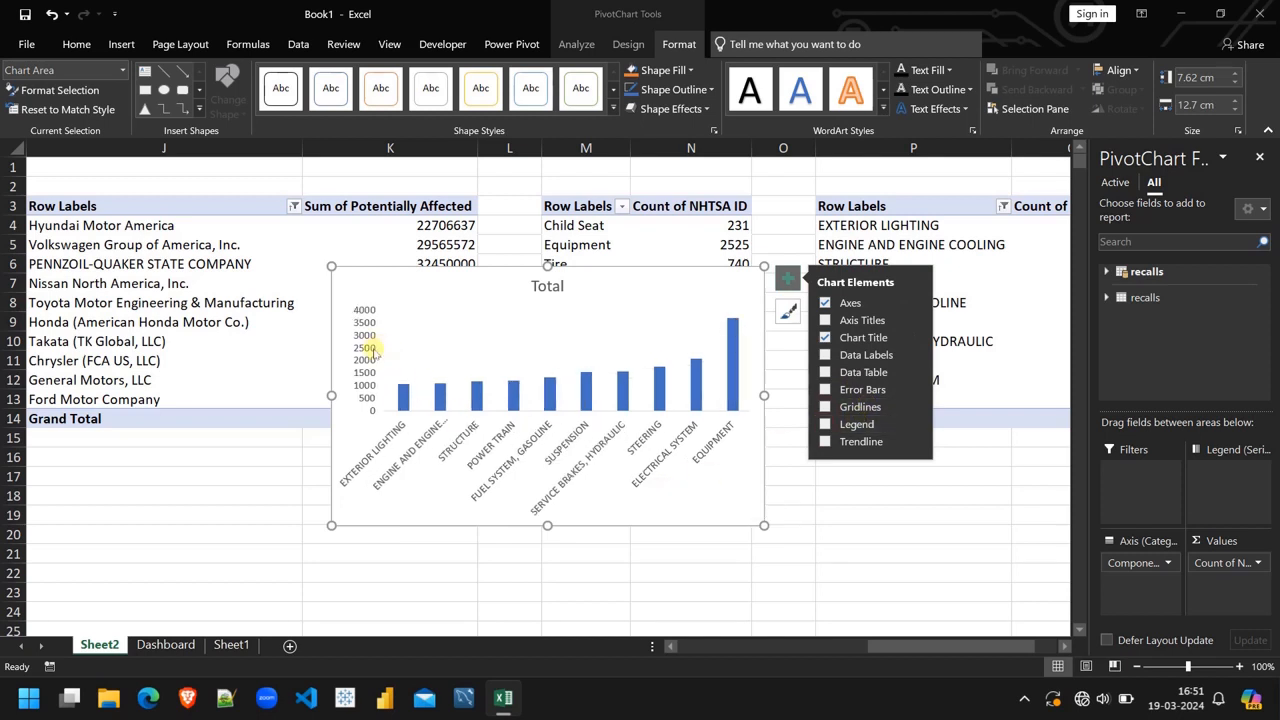
{"action": "left_click", "coordinate": [825, 355]}
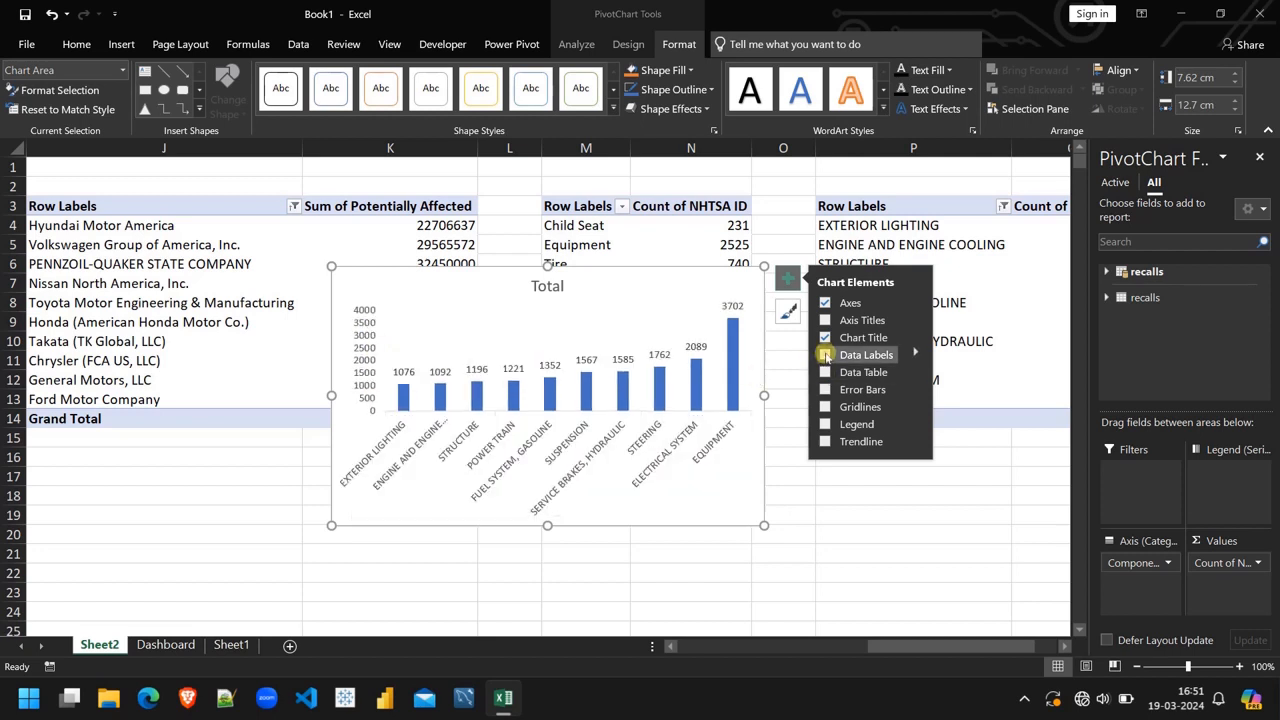
Try deleting the vertical value axis of the component column chart, and undo that deletion
{"action": "left_click", "coordinate": [365, 343]}
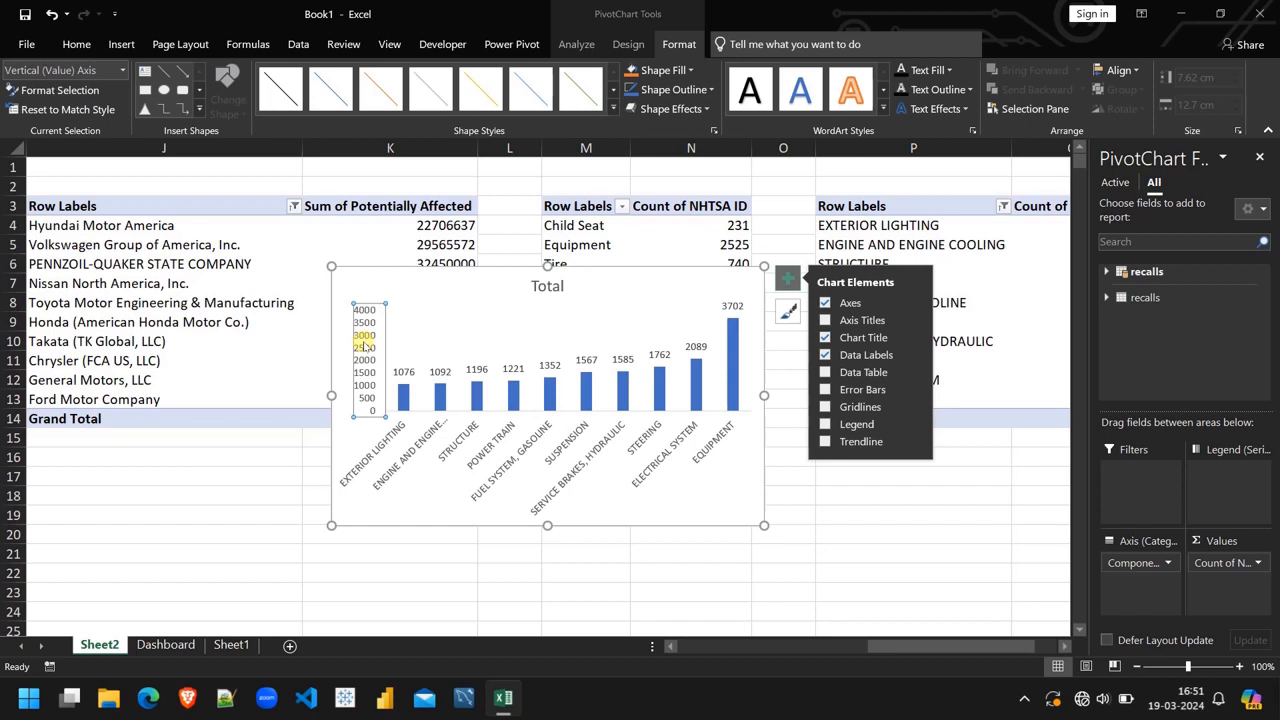
{"action": "key", "text": "Delete"}
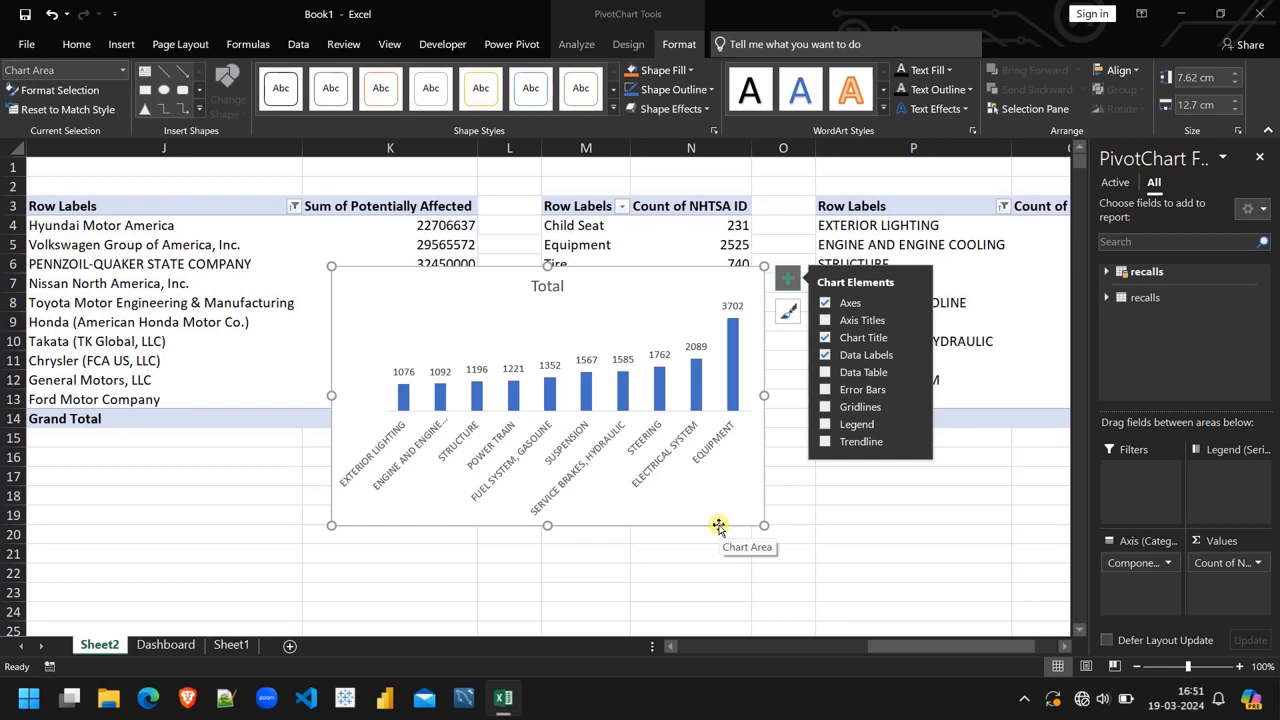
{"action": "key", "text": "ctrl+z"}
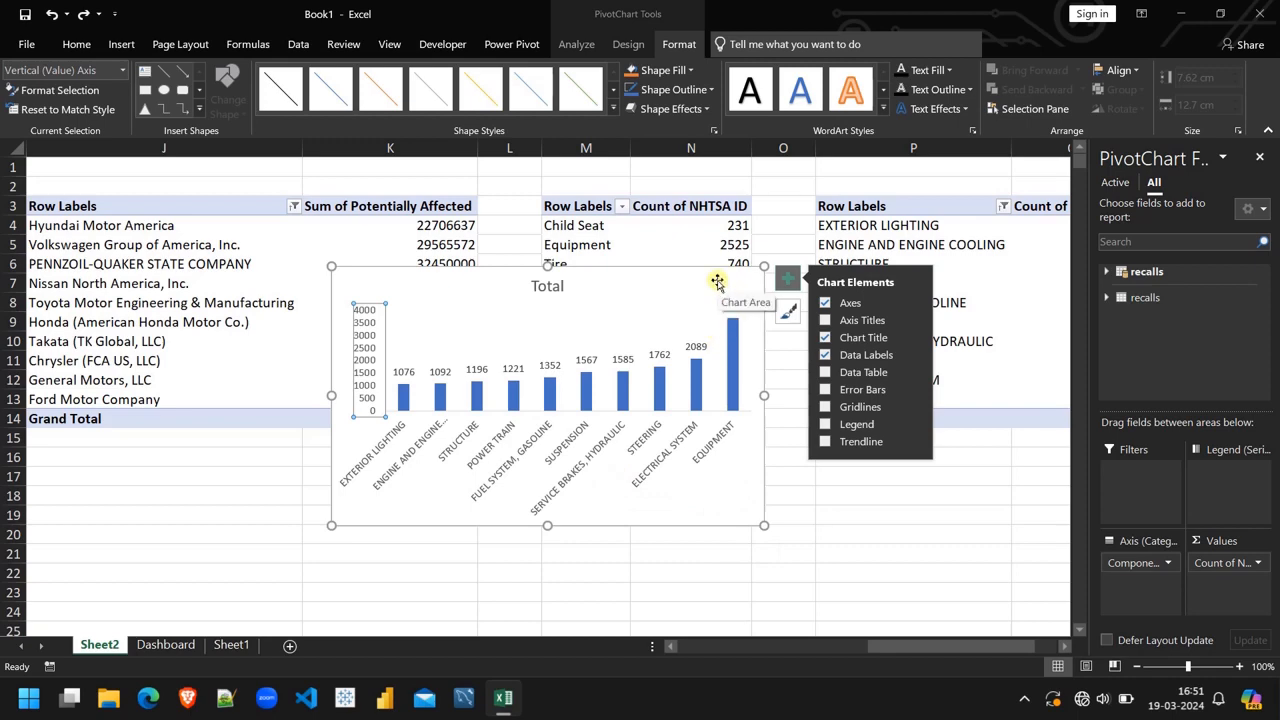
Move the component column chart from Sheet2 to cell P2 of the Dashboard sheet
{"action": "key", "text": "ctrl+x"}
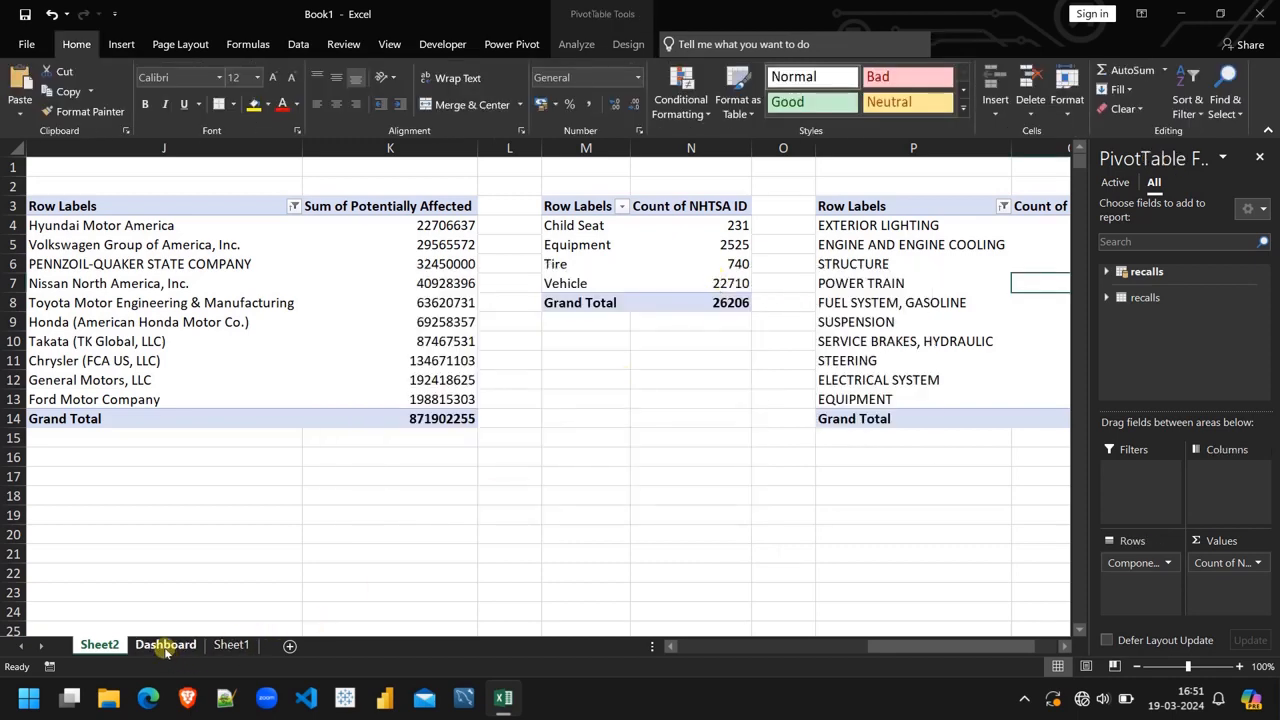
{"action": "left_click", "coordinate": [166, 645]}
{"action": "left_click", "coordinate": [709, 486]}
{"action": "scroll", "coordinate": [709, 486], "scroll_direction": "right", "scroll_amount": 5}
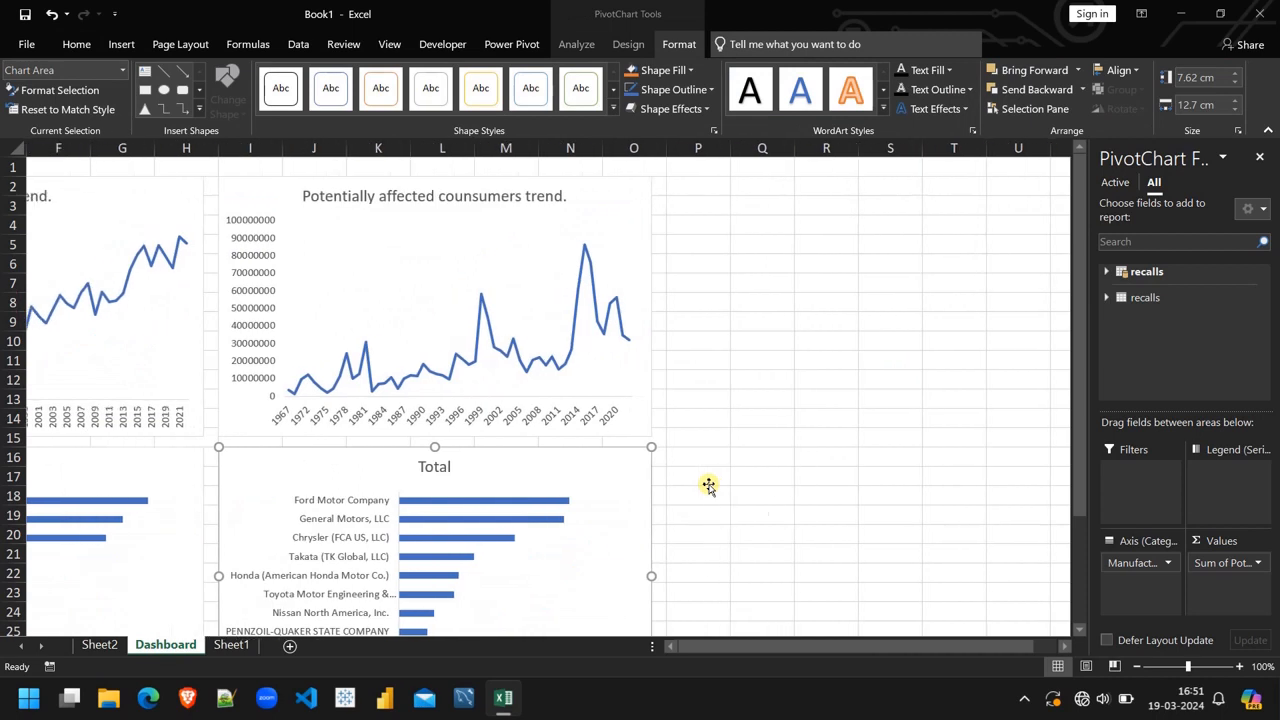
{"action": "left_click", "coordinate": [704, 188]}
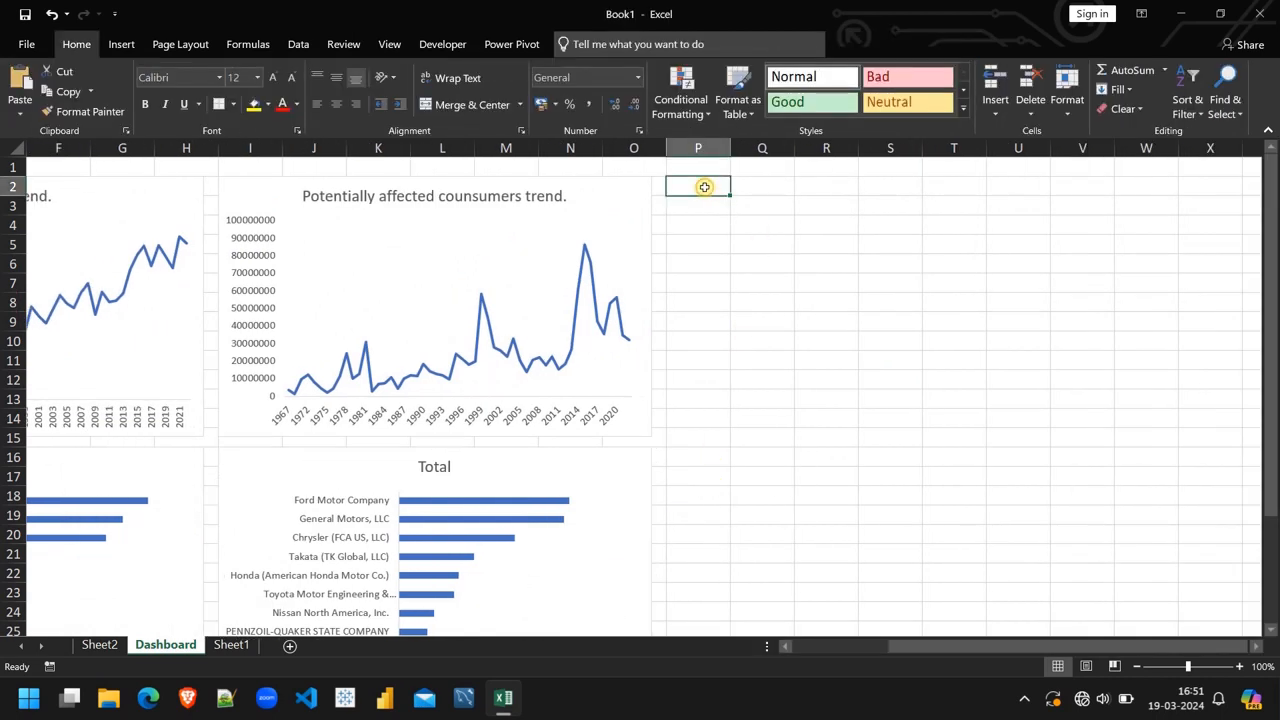
{"action": "key", "text": "ctrl+v"}
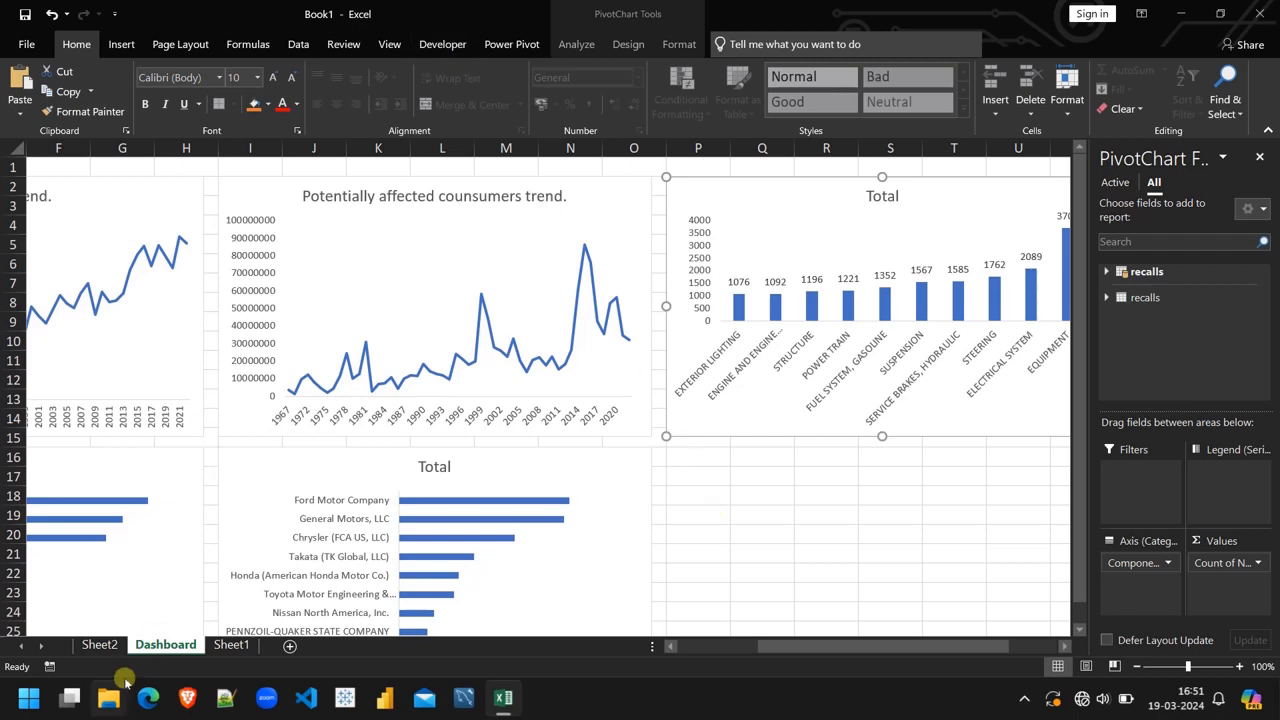
Insert a Pie PivotChart from the Sheet2 PivotTable in columns M:N that counts NHTSA ID by recall type
{"action": "left_click", "coordinate": [100, 648]}
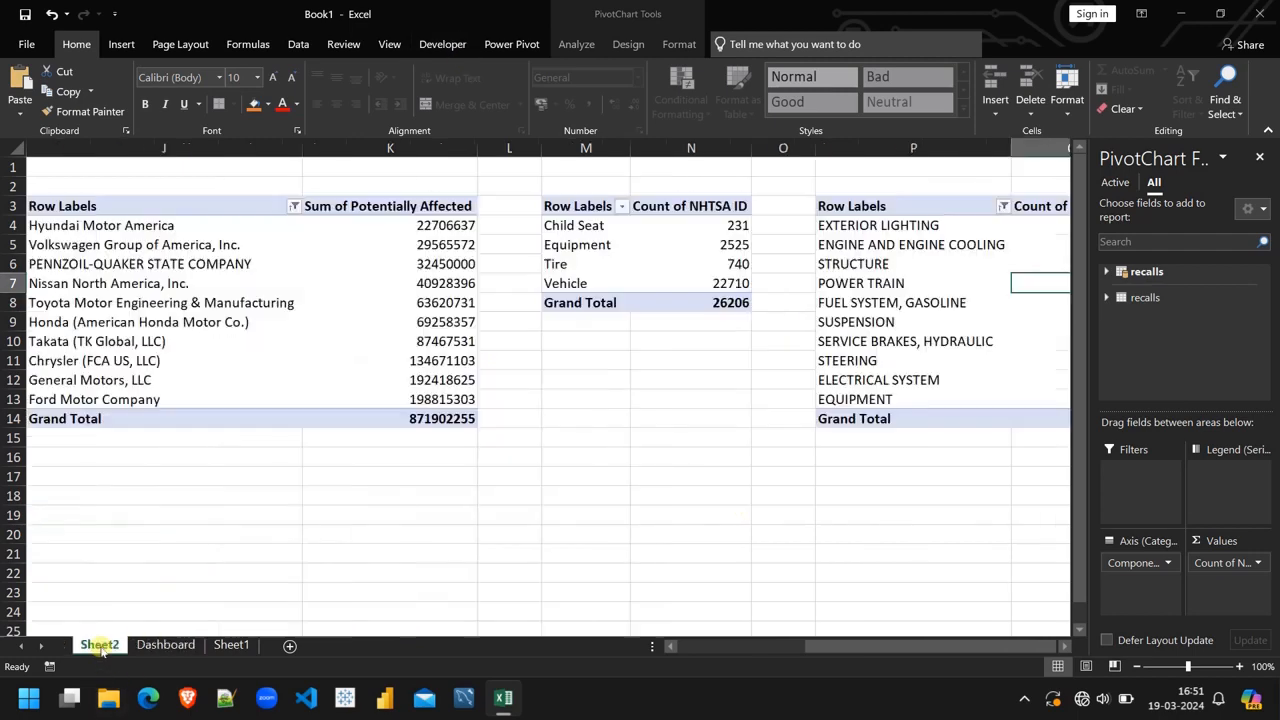
{"action": "left_click", "coordinate": [733, 244]}
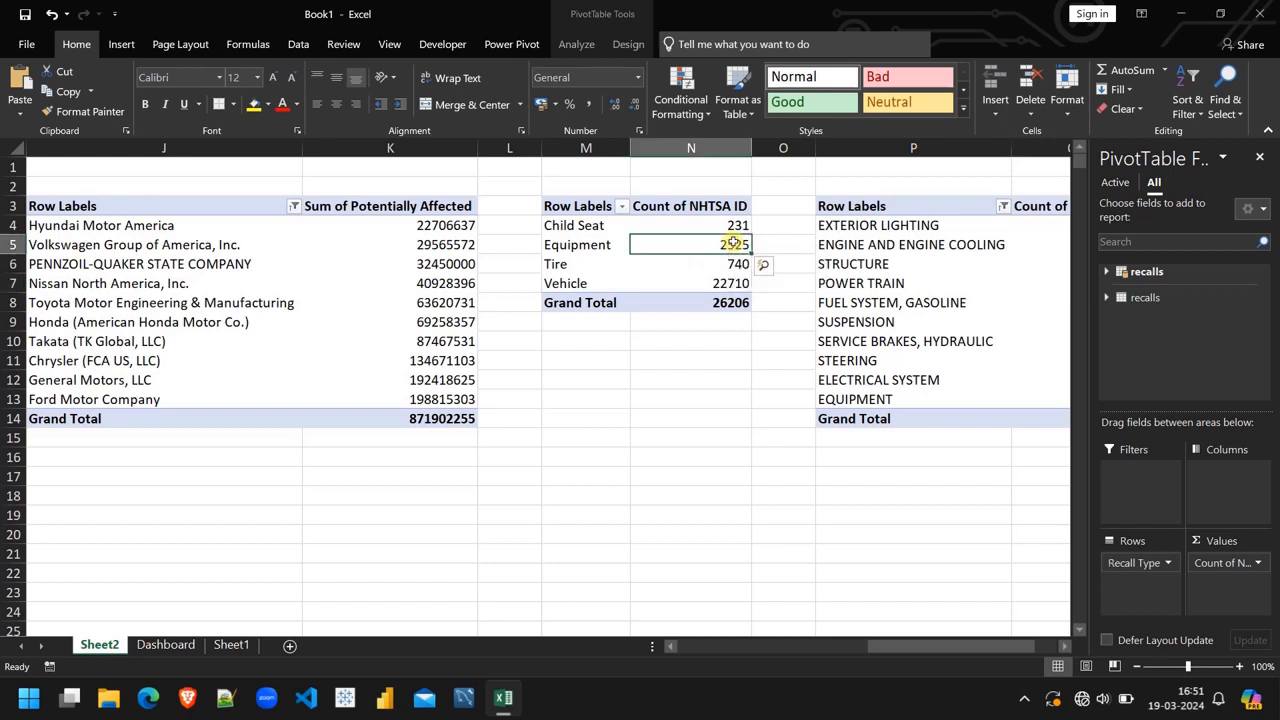
{"action": "left_click", "coordinate": [580, 46]}
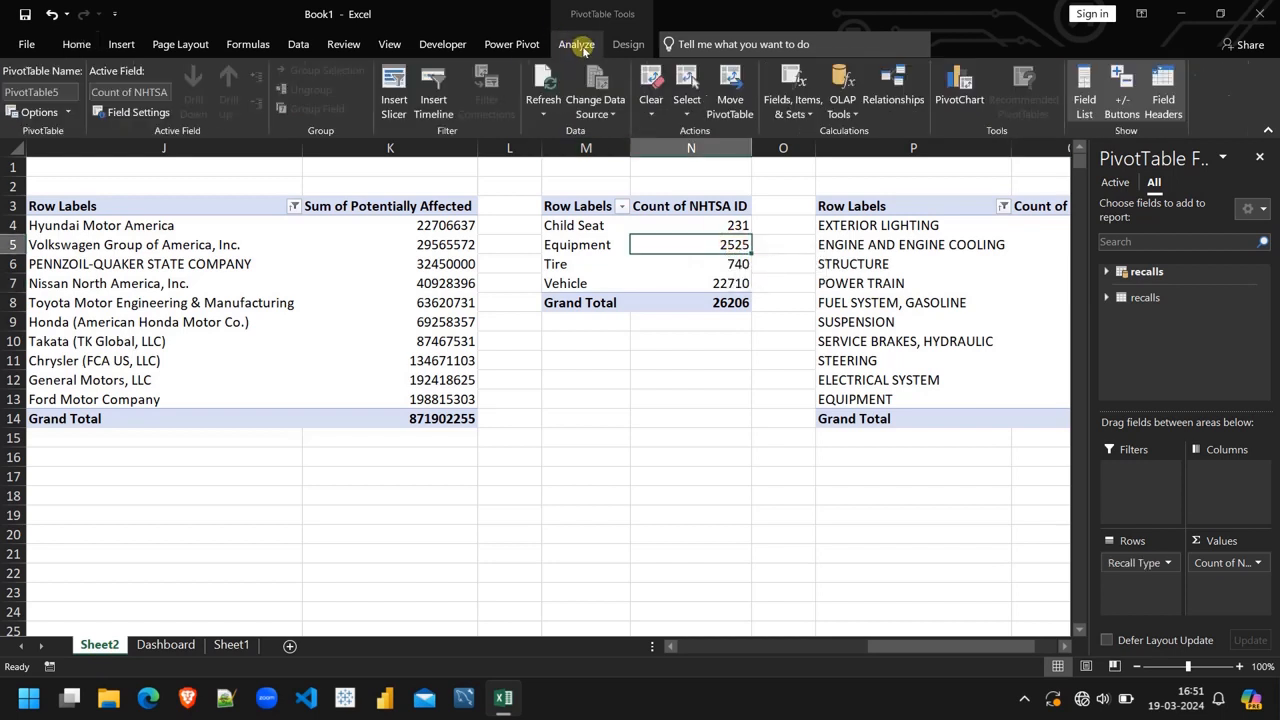
{"action": "left_click", "coordinate": [959, 86]}
{"action": "left_click", "coordinate": [400, 213]}
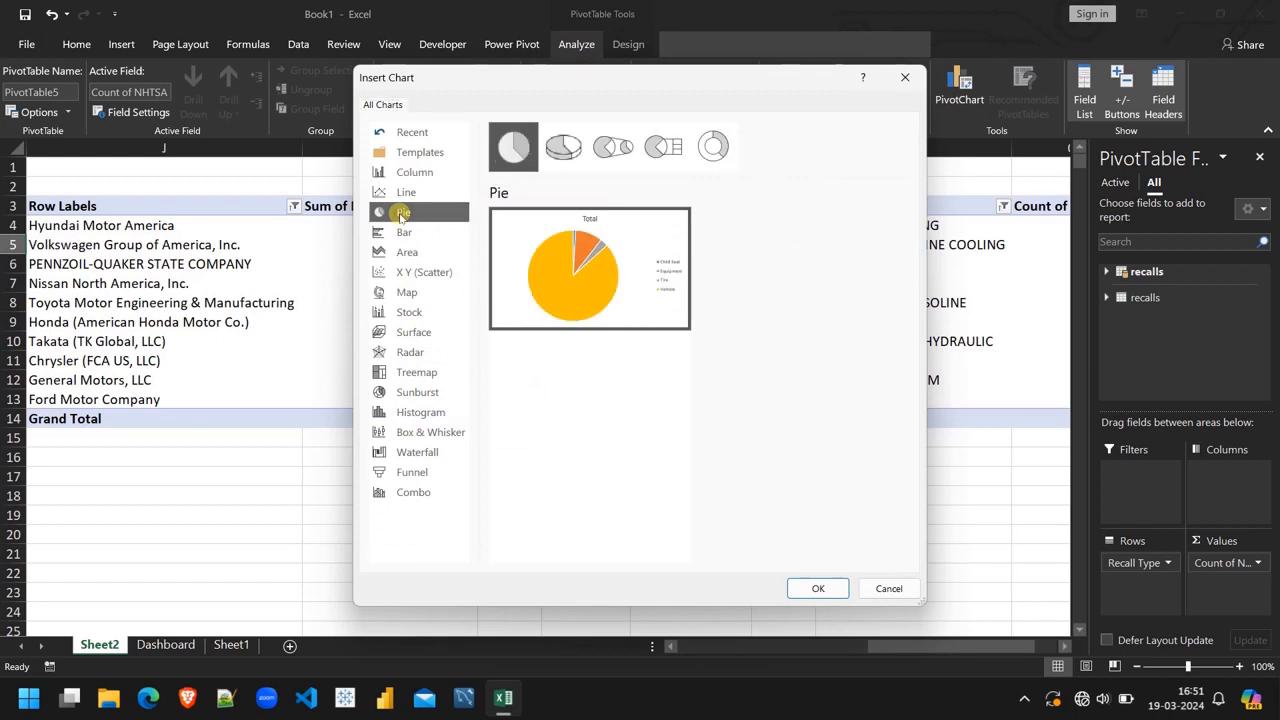
{"action": "left_click", "coordinate": [812, 590]}
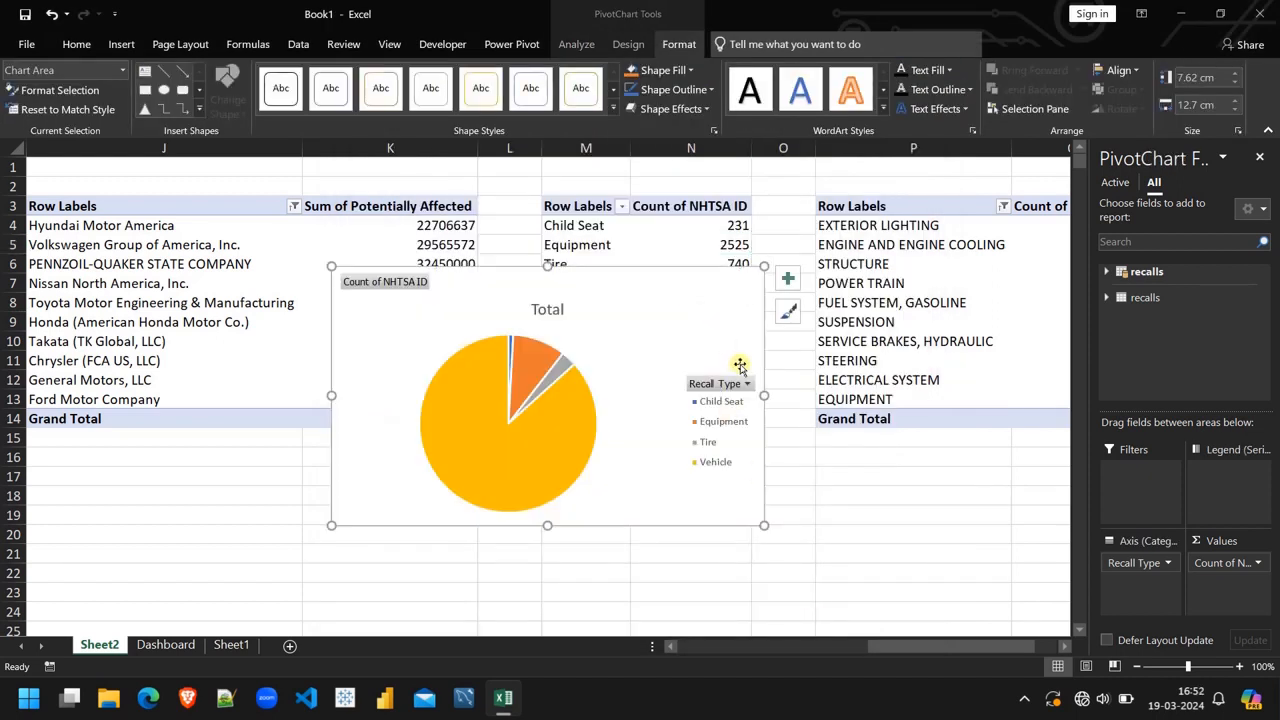
Hide all field buttons on the recall type pie chart and place its legend at the bottom
{"action": "right_click", "coordinate": [397, 283]}
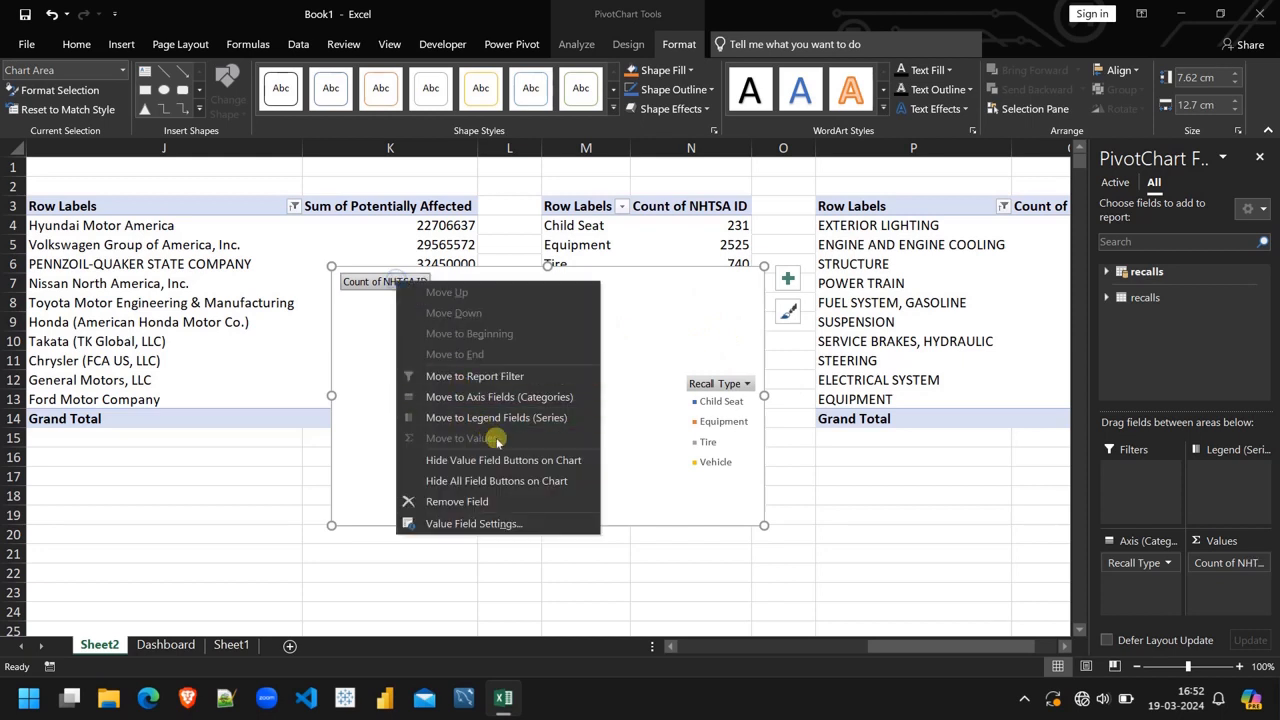
{"action": "left_click", "coordinate": [516, 483]}
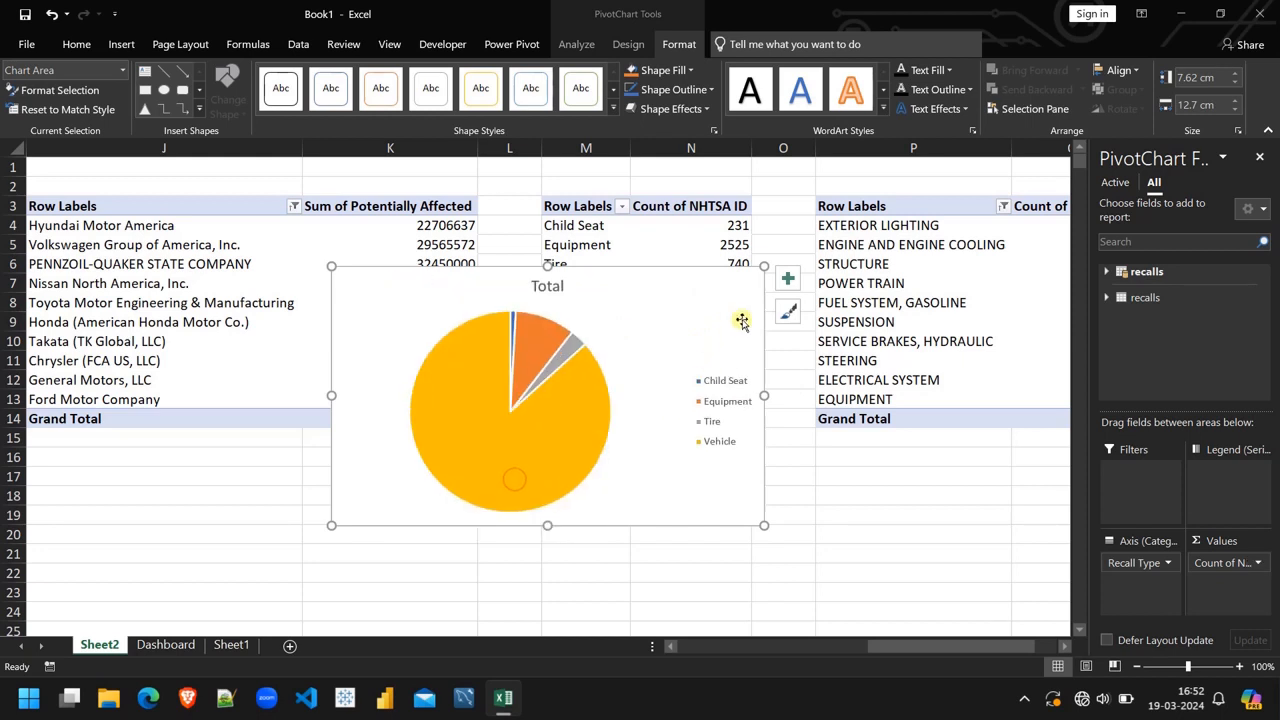
{"action": "left_click", "coordinate": [787, 279]}
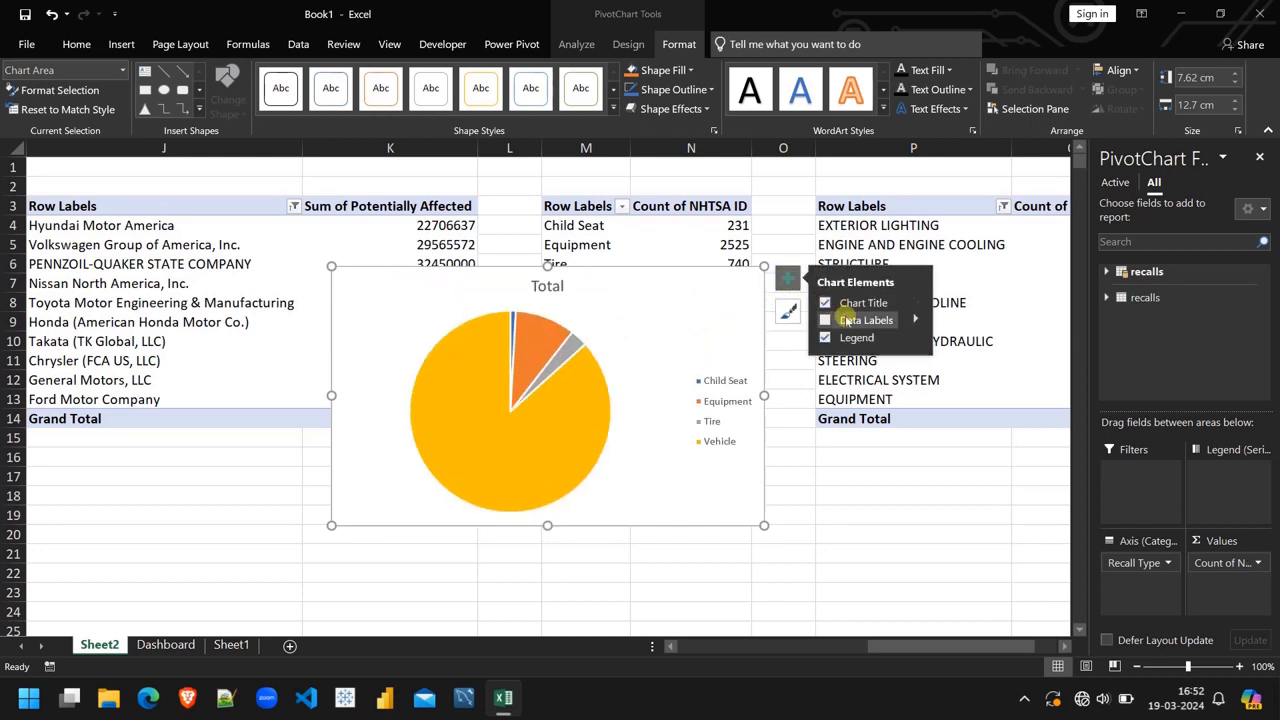
{"action": "left_click", "coordinate": [914, 337]}
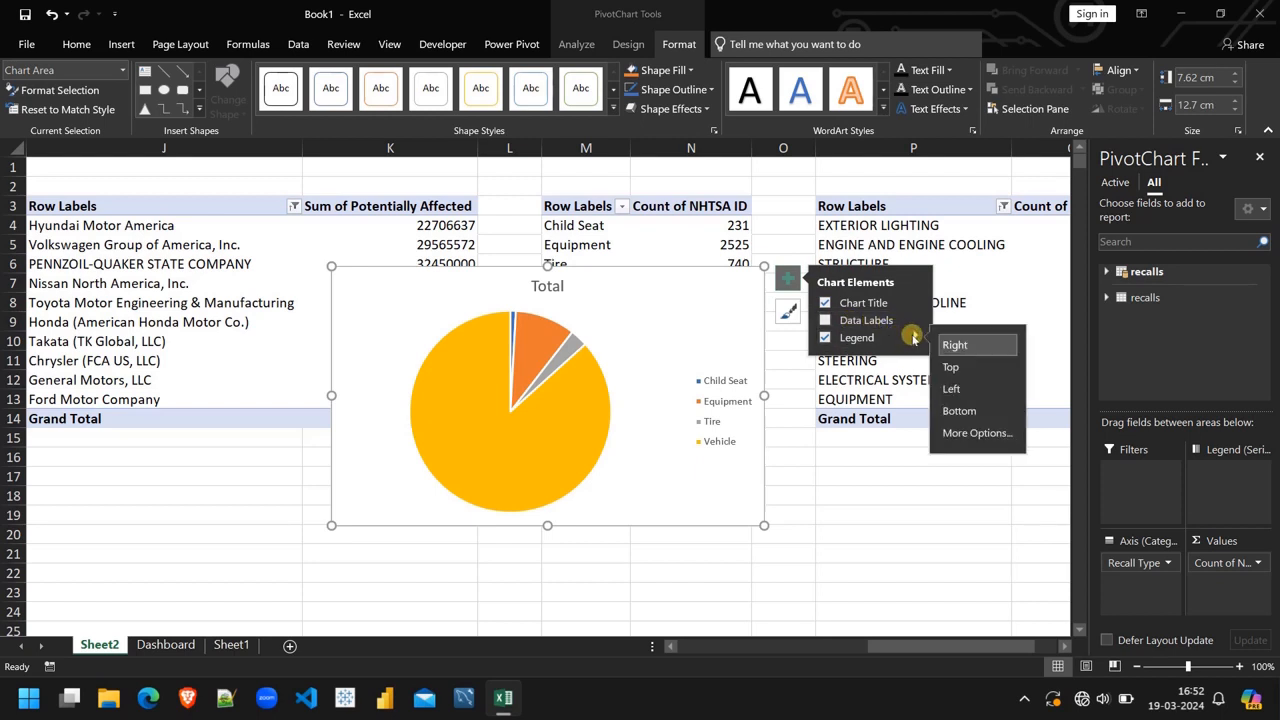
{"action": "left_click", "coordinate": [960, 411]}
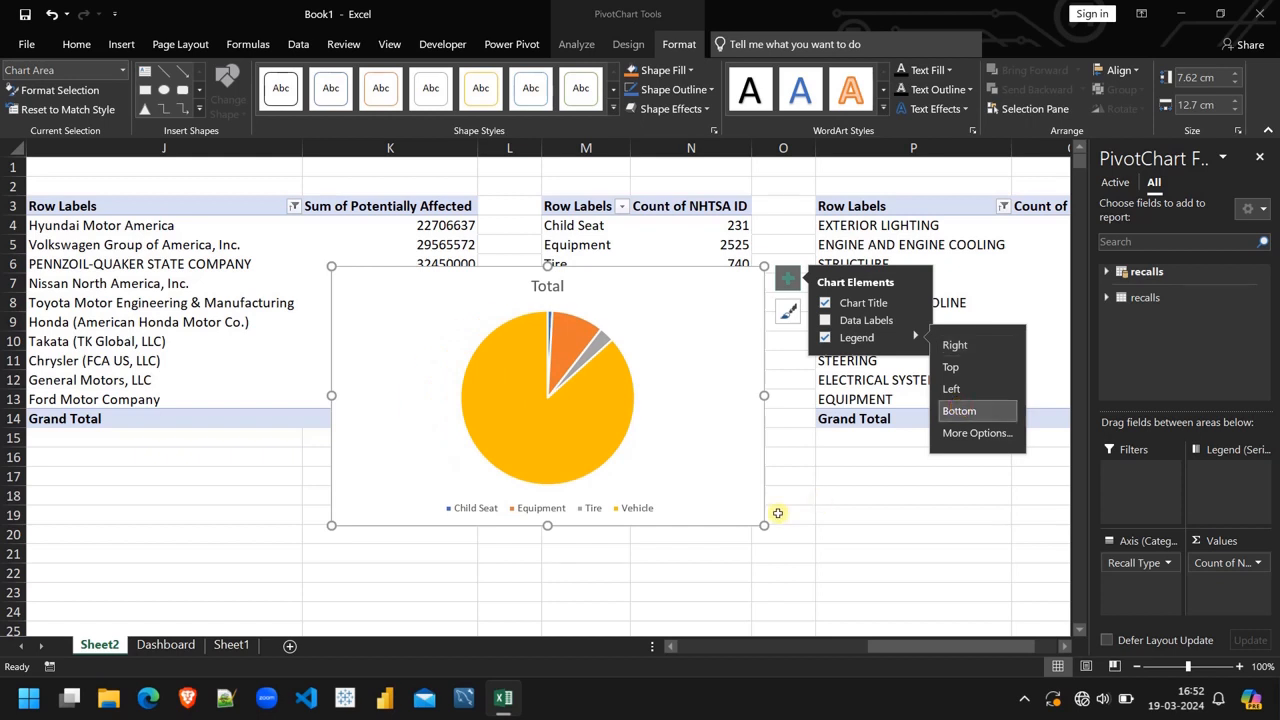
Rotate the recall type pie by setting the angle of its first slice to 61°
{"action": "double_click", "coordinate": [695, 357]}
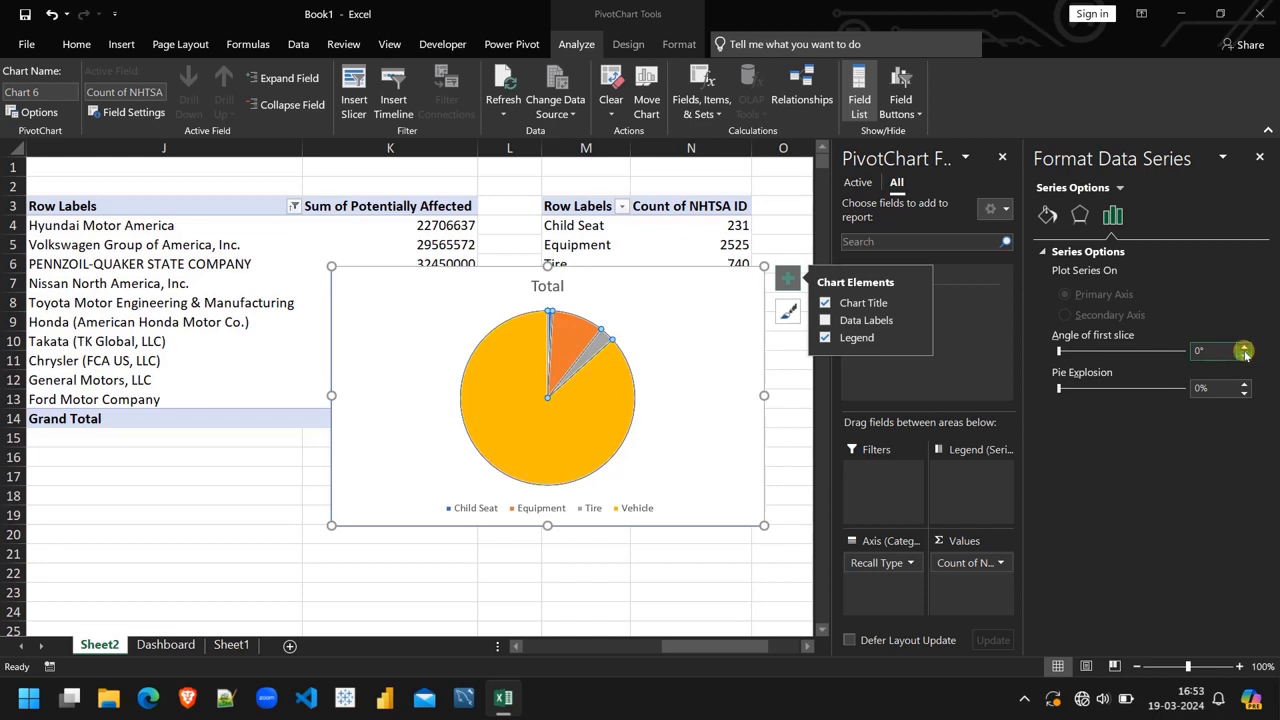
{"action": "left_click", "coordinate": [1244, 347]}
{"action": "left_click_drag", "start_coordinate": [1244, 347], "coordinate": [1244, 347]}
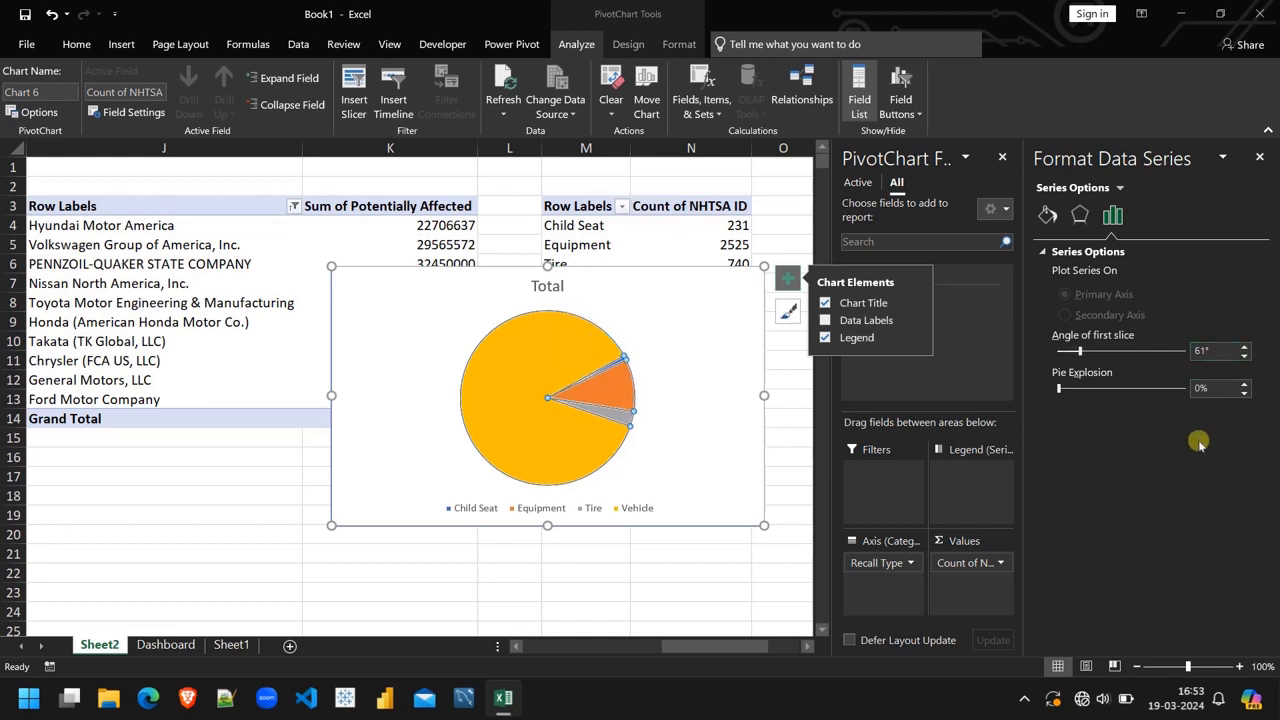
Pull the Vehicle slice away from the recall type pie with a point explosion of 8%
{"action": "left_click", "coordinate": [619, 389]}
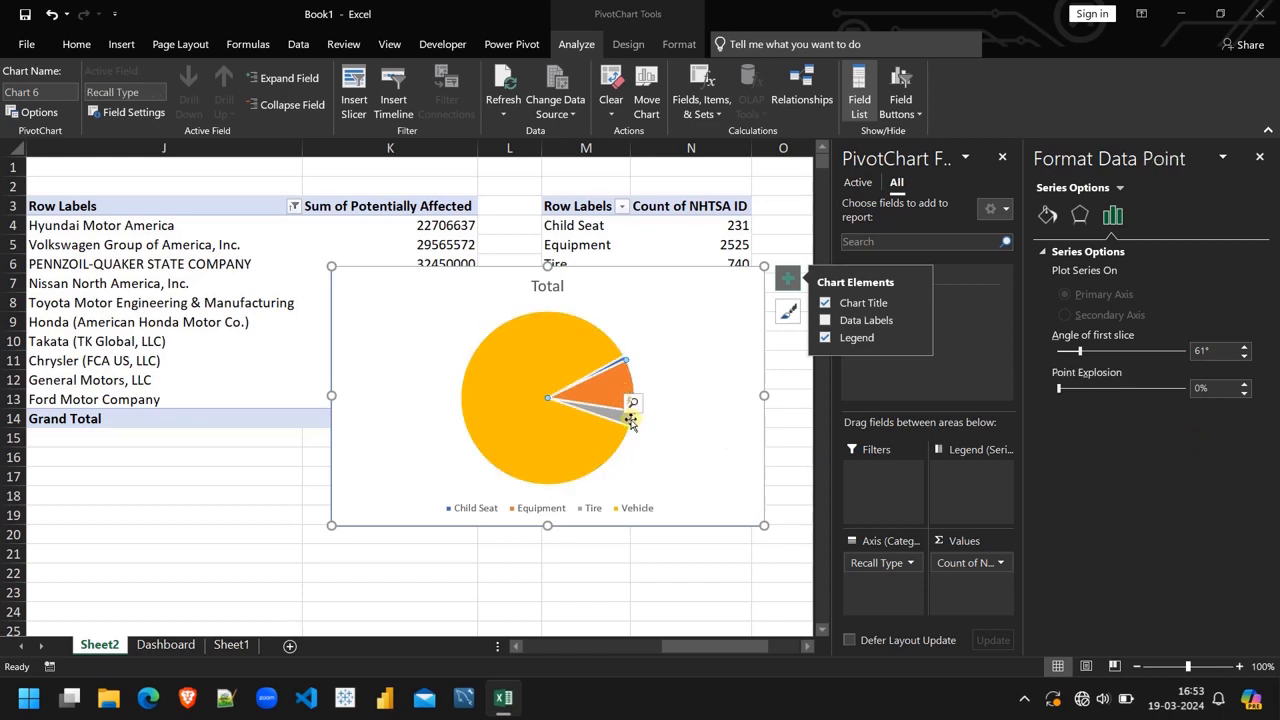
{"action": "left_click", "coordinate": [639, 407]}
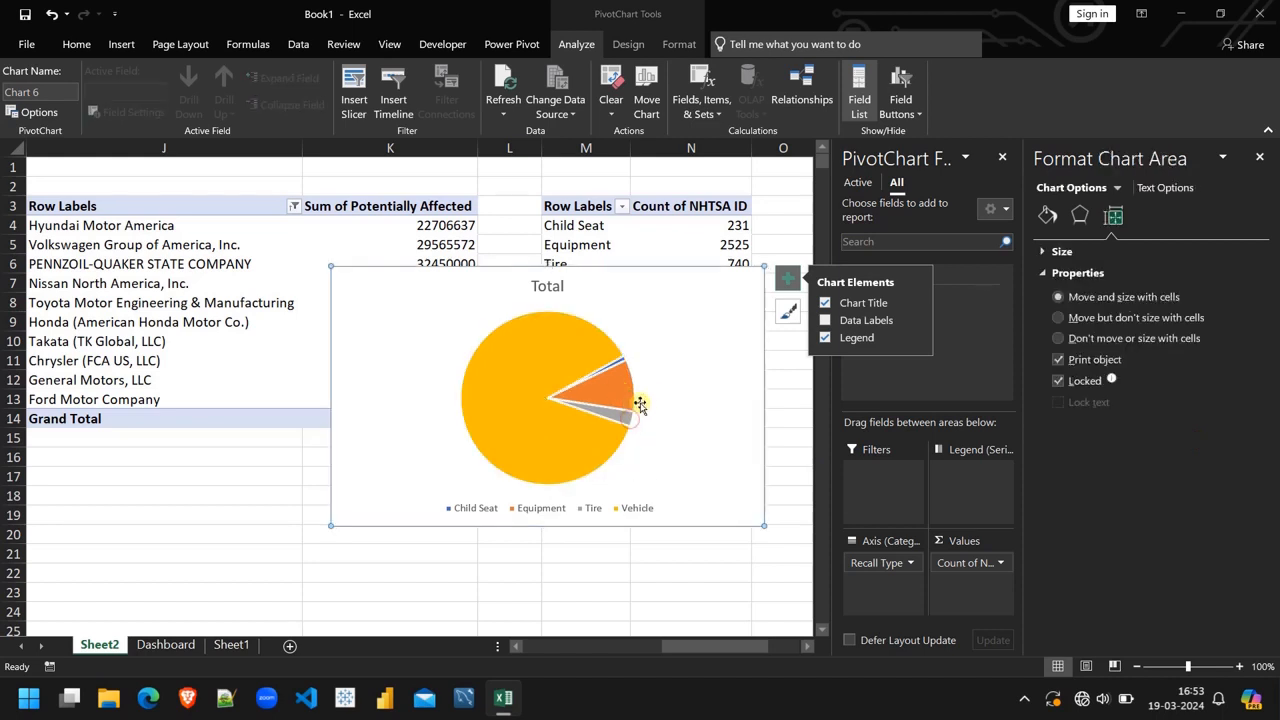
{"action": "left_click", "coordinate": [617, 360]}
{"action": "left_click", "coordinate": [673, 357]}
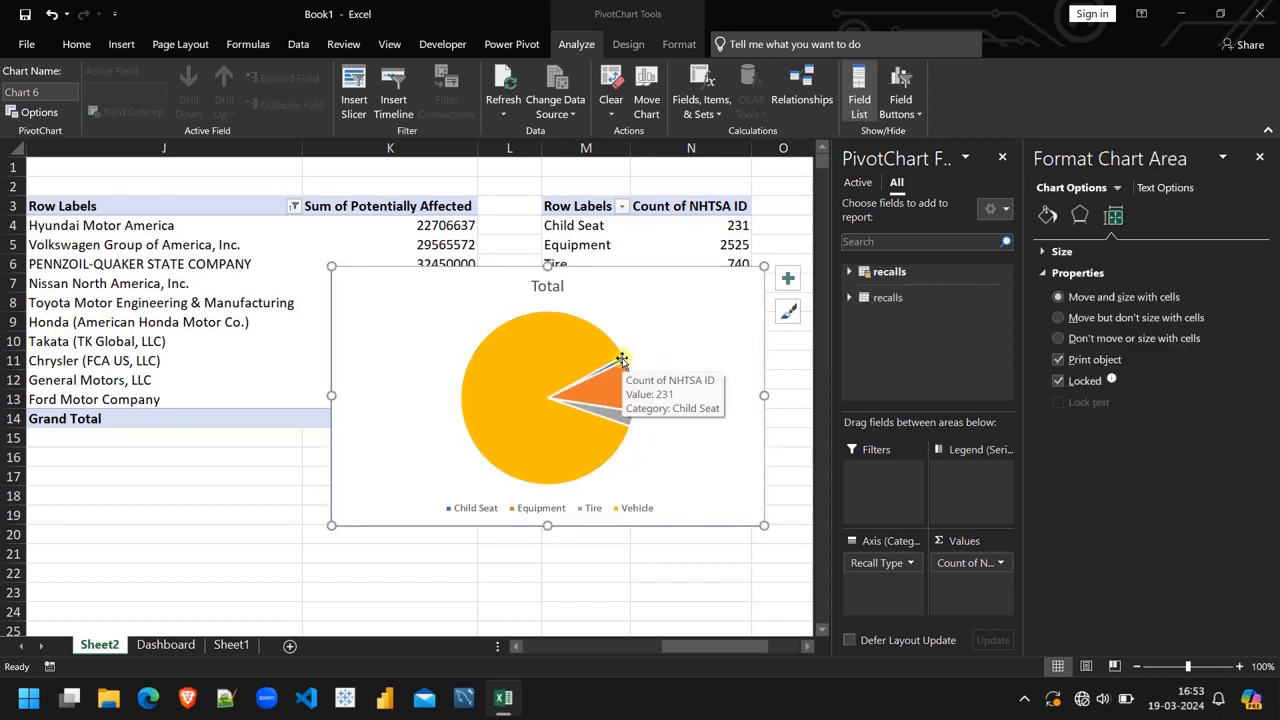
{"action": "left_click", "coordinate": [626, 356]}
{"action": "left_click", "coordinate": [513, 343]}
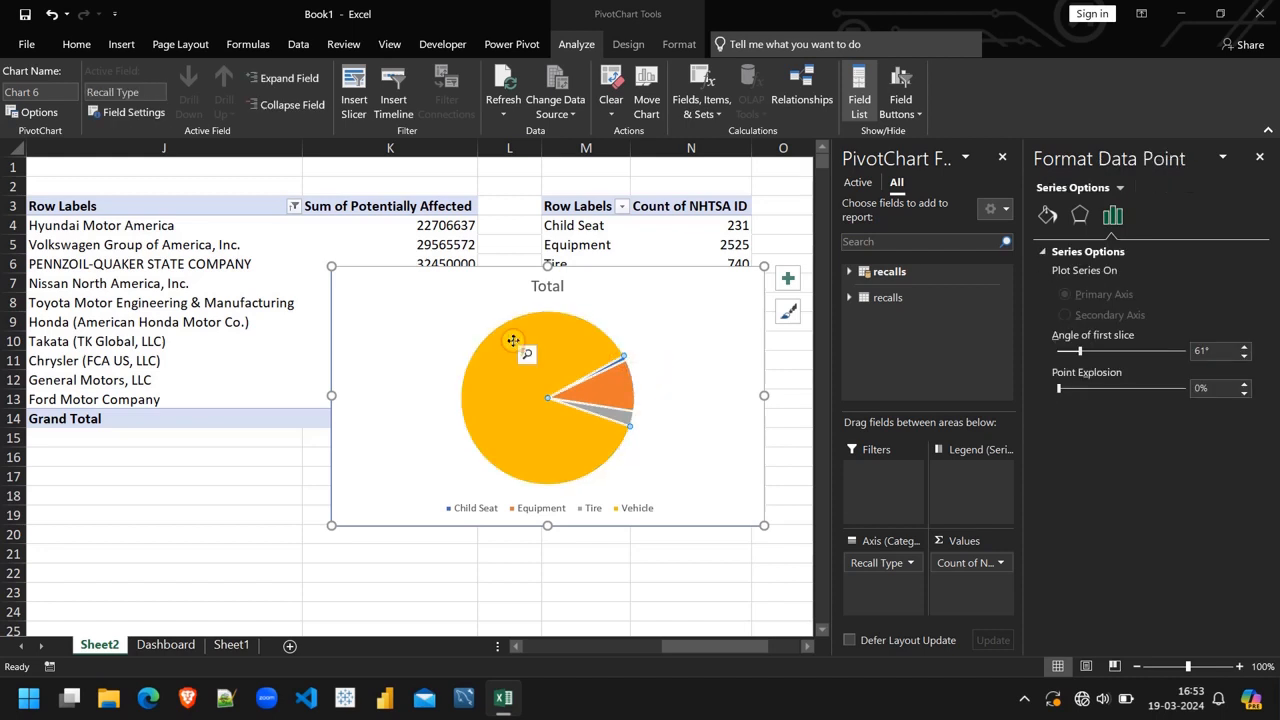
{"action": "left_click", "coordinate": [1243, 385]}
{"action": "left_click", "coordinate": [1243, 385]}
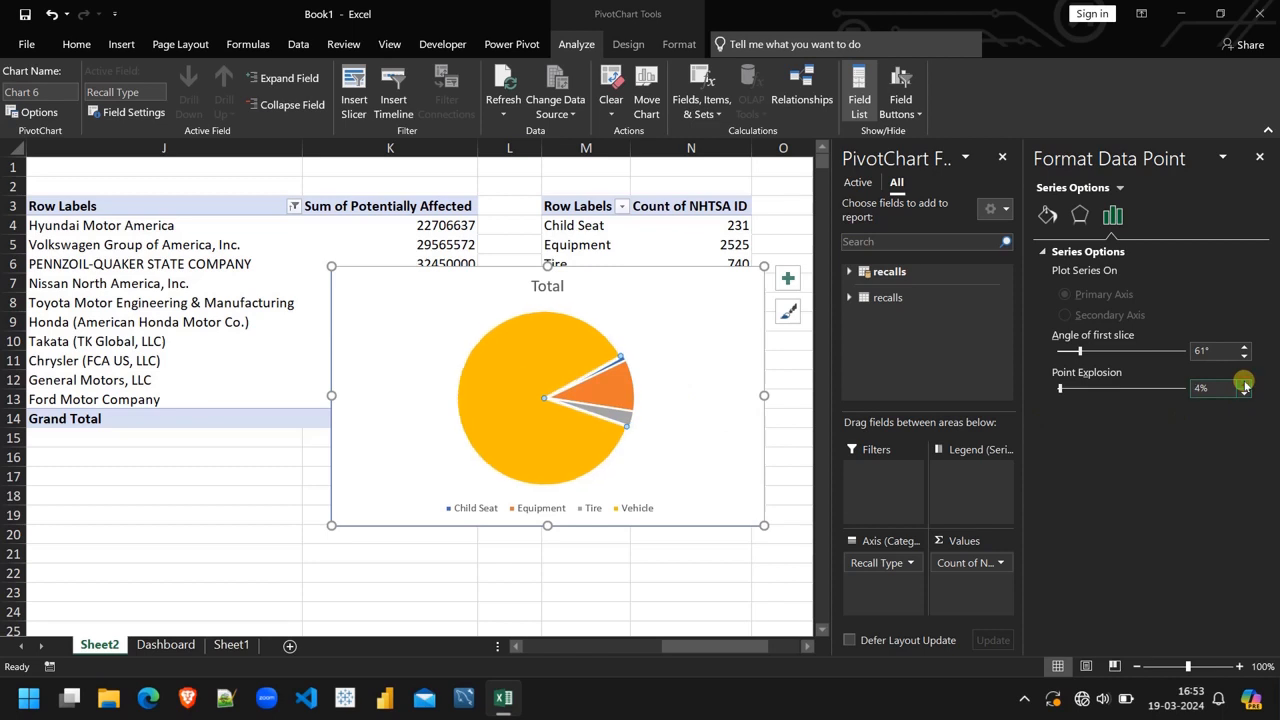
{"action": "left_click", "coordinate": [1243, 385]}
{"action": "left_click", "coordinate": [1244, 385]}
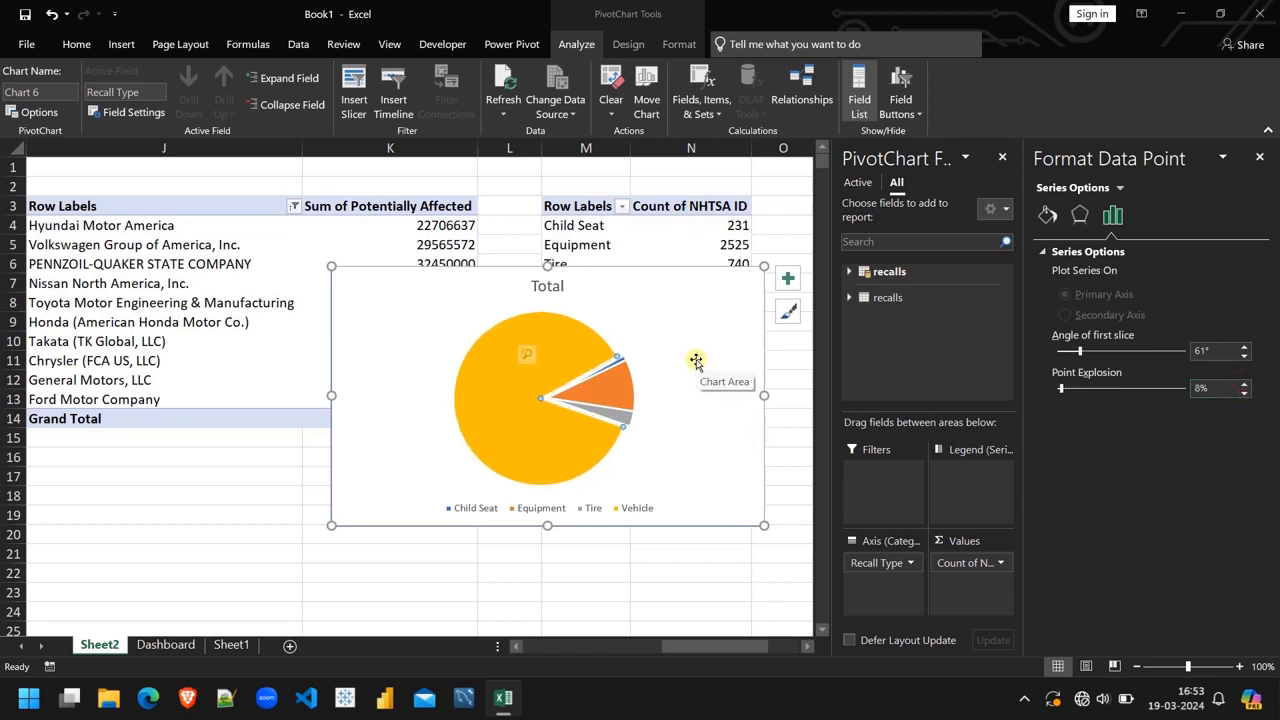
Pull the Equipment slice out of the recall type pie with a point explosion of 7%
{"action": "left_click", "coordinate": [626, 386]}
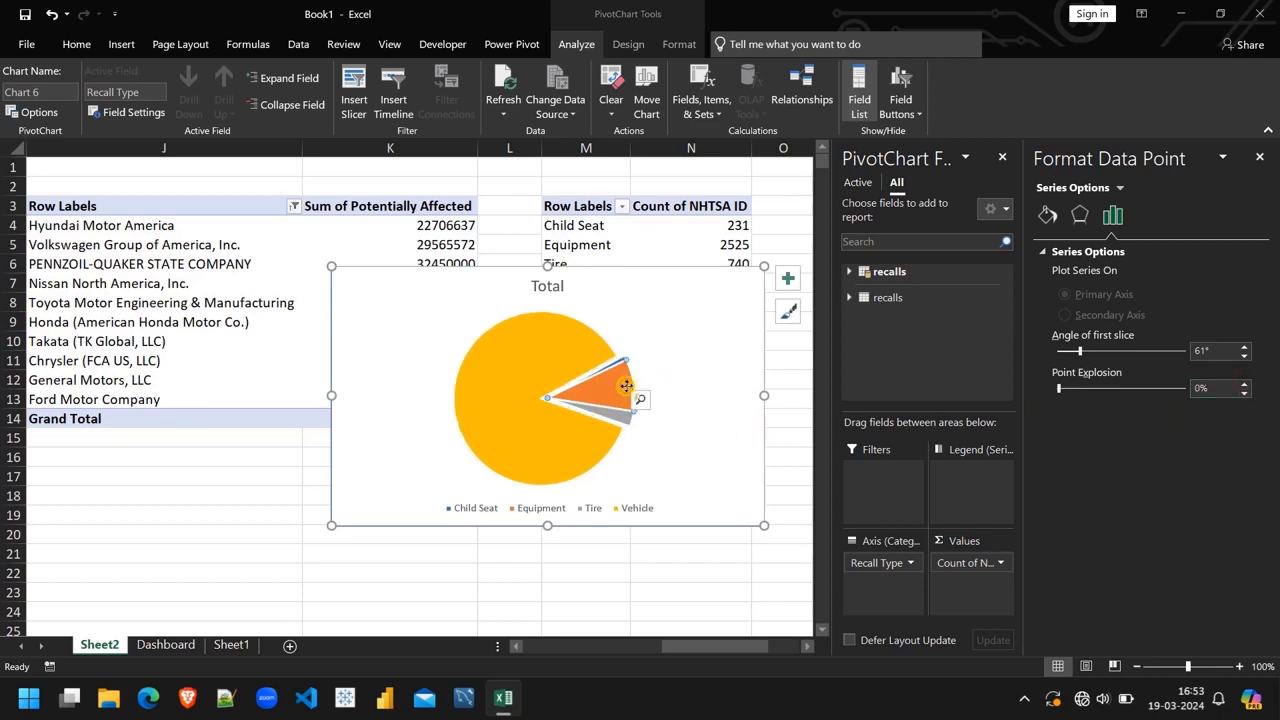
{"action": "left_click", "coordinate": [1244, 385]}
{"action": "left_click", "coordinate": [1244, 385]}
{"action": "left_click", "coordinate": [1244, 385]}
{"action": "left_click", "coordinate": [1244, 385]}
{"action": "left_click", "coordinate": [1244, 385]}
{"action": "left_click", "coordinate": [1244, 385]}
{"action": "left_click", "coordinate": [1244, 386]}
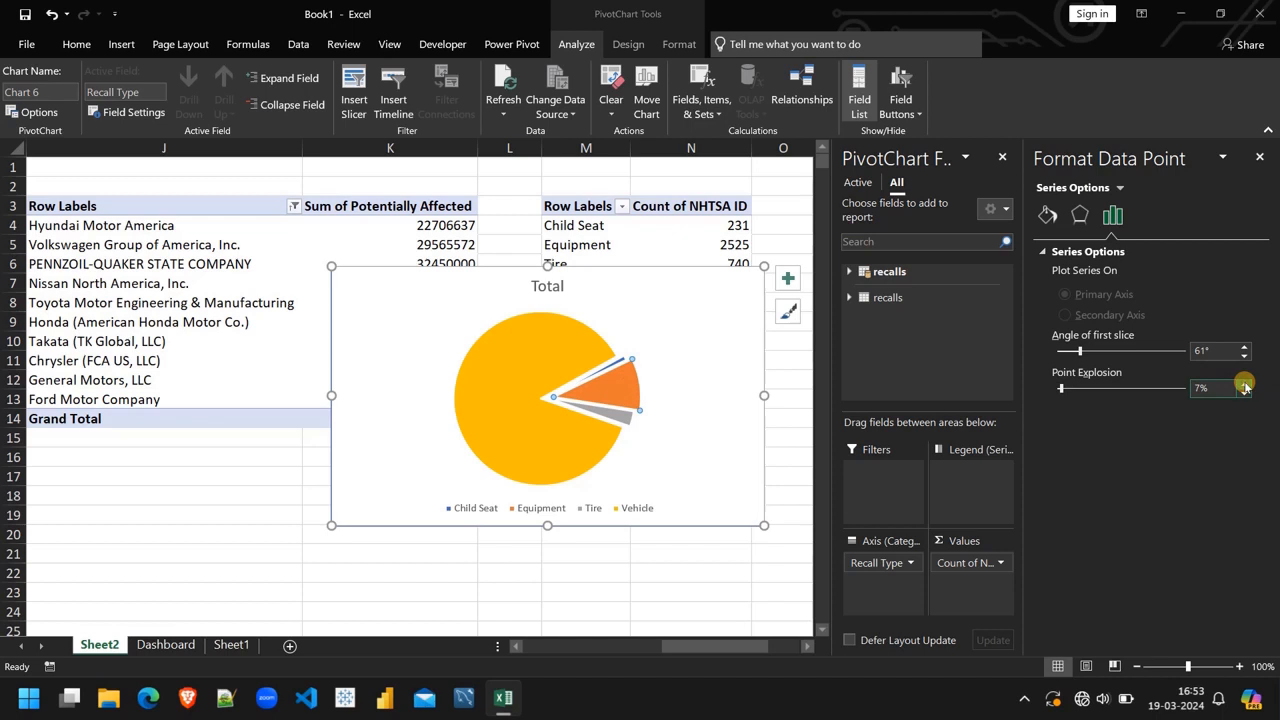
{"action": "left_click", "coordinate": [697, 467]}
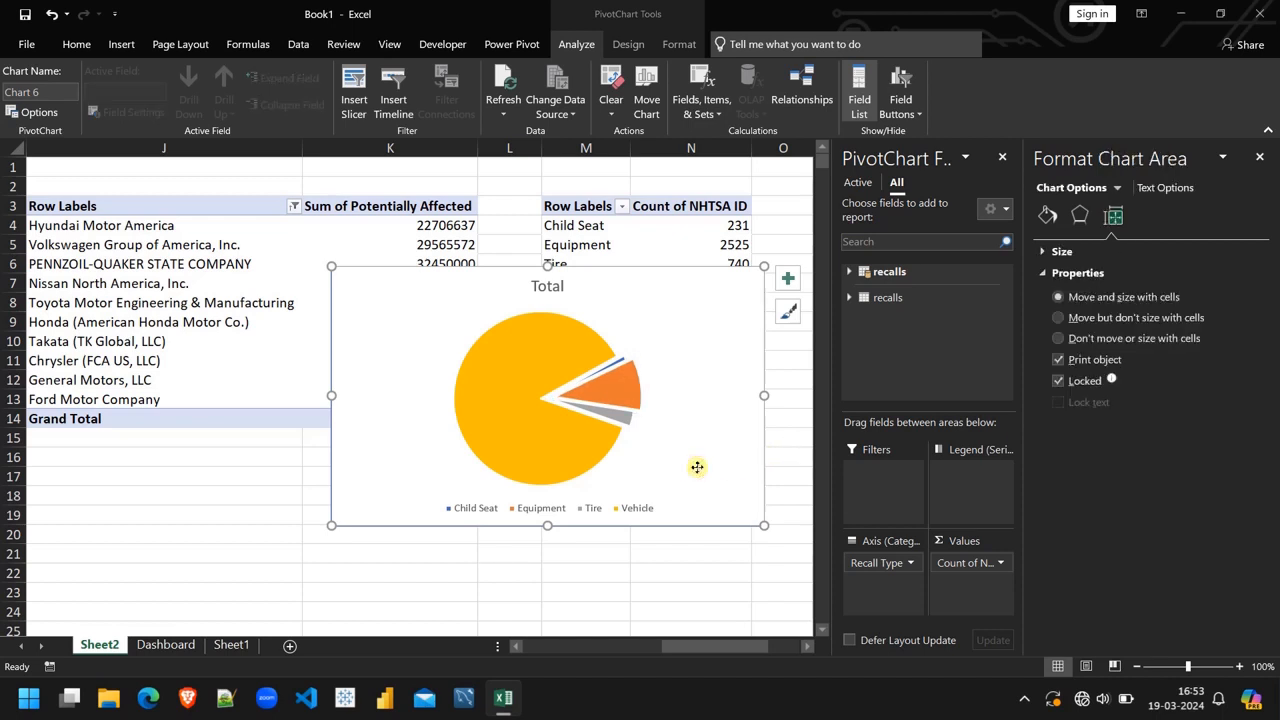
Add data labels to the recall type pie chart in the Data Callout style
{"action": "left_click", "coordinate": [788, 279]}
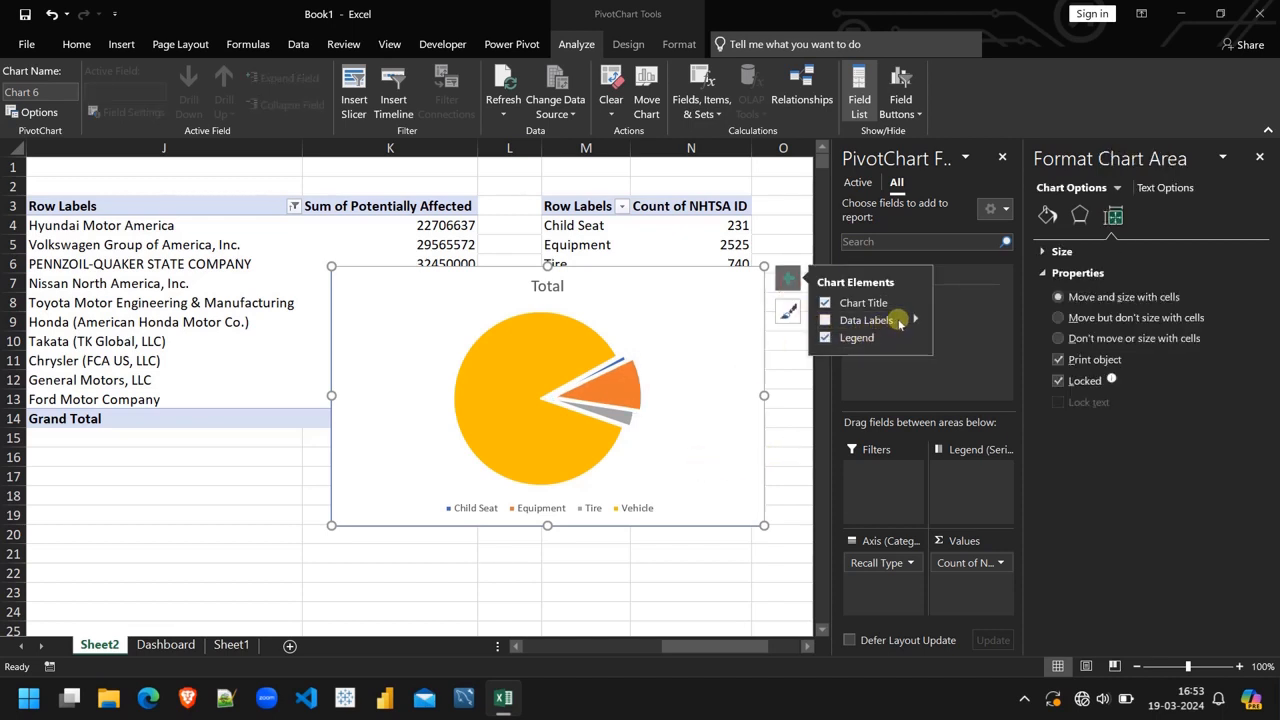
{"action": "left_click", "coordinate": [825, 321]}
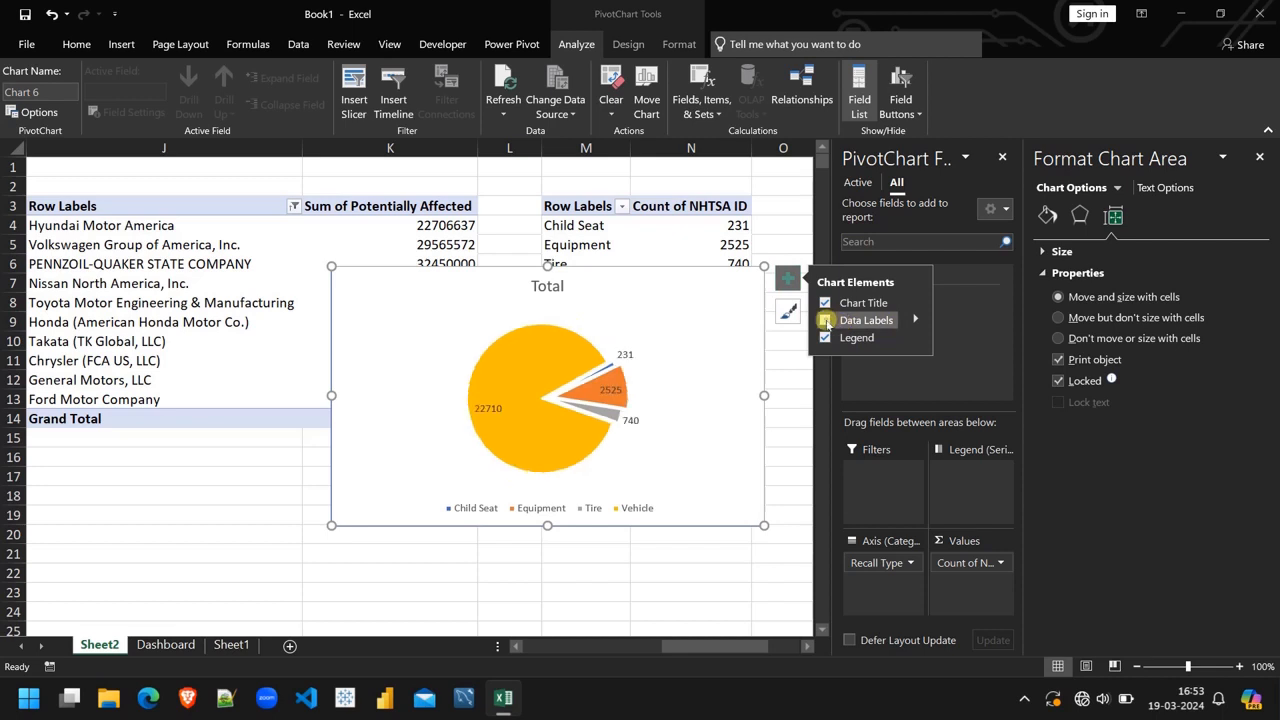
{"action": "left_click", "coordinate": [917, 321]}
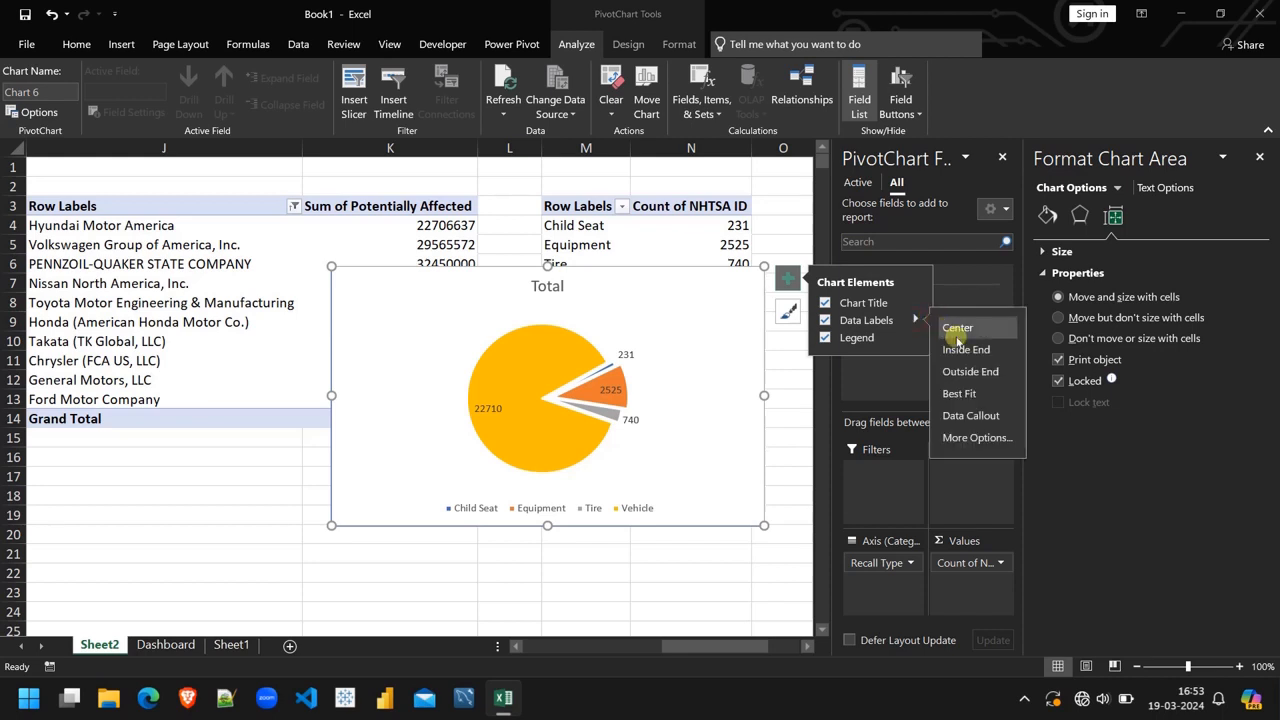
{"action": "left_click", "coordinate": [980, 420]}
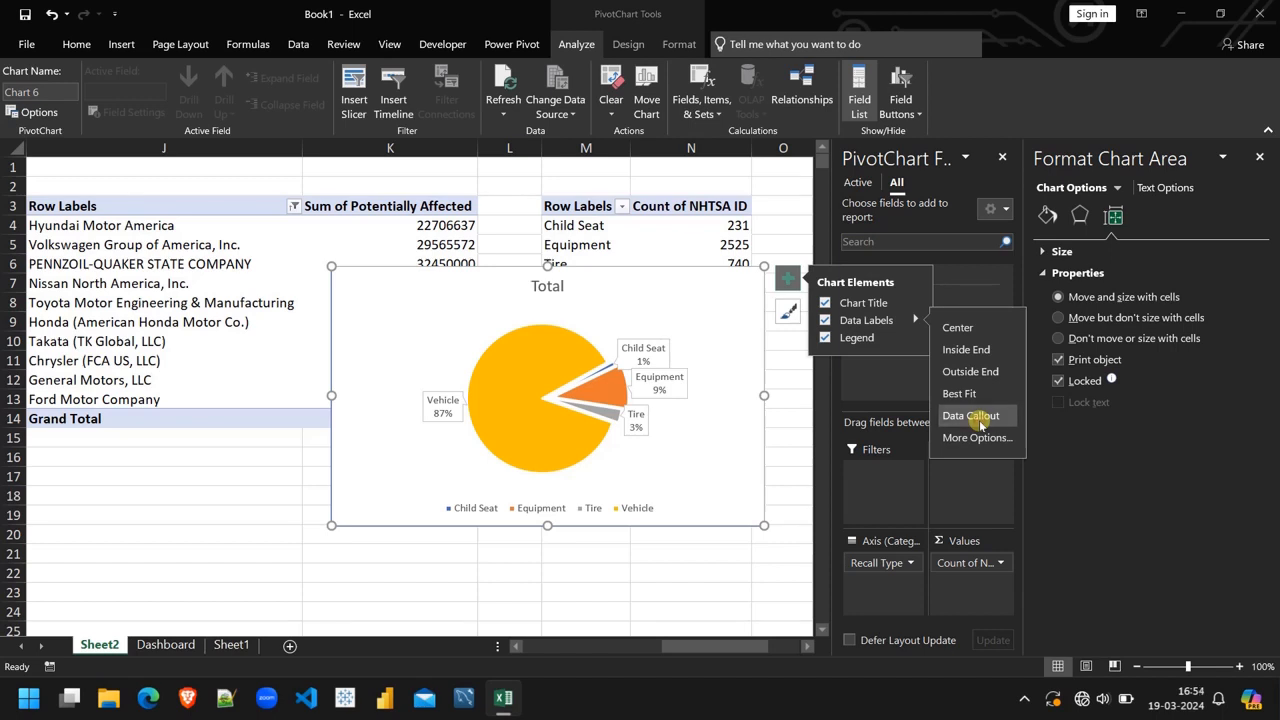
Move the Child Seat callout up and the Tire callout down, away from the Equipment callout on the pie chart
{"action": "left_click", "coordinate": [646, 346]}
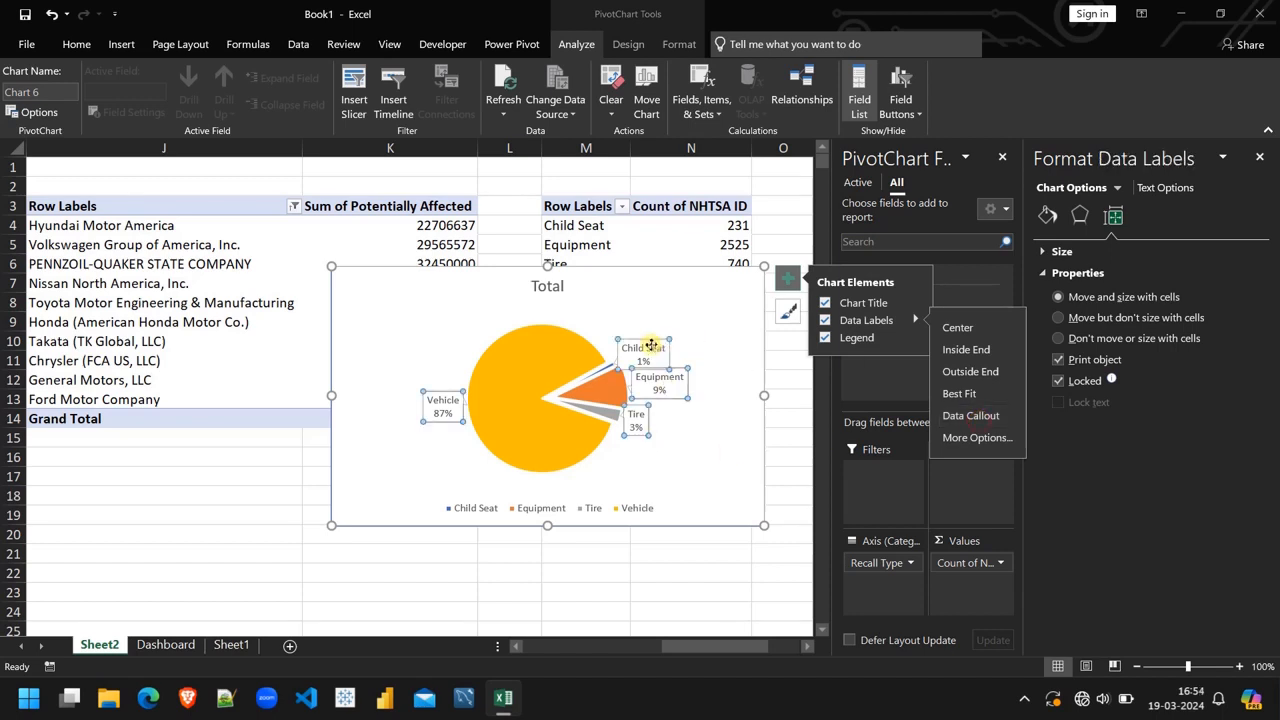
{"action": "left_click", "coordinate": [646, 346]}
{"action": "left_click_drag", "start_coordinate": [661, 321], "coordinate": [661, 321]}
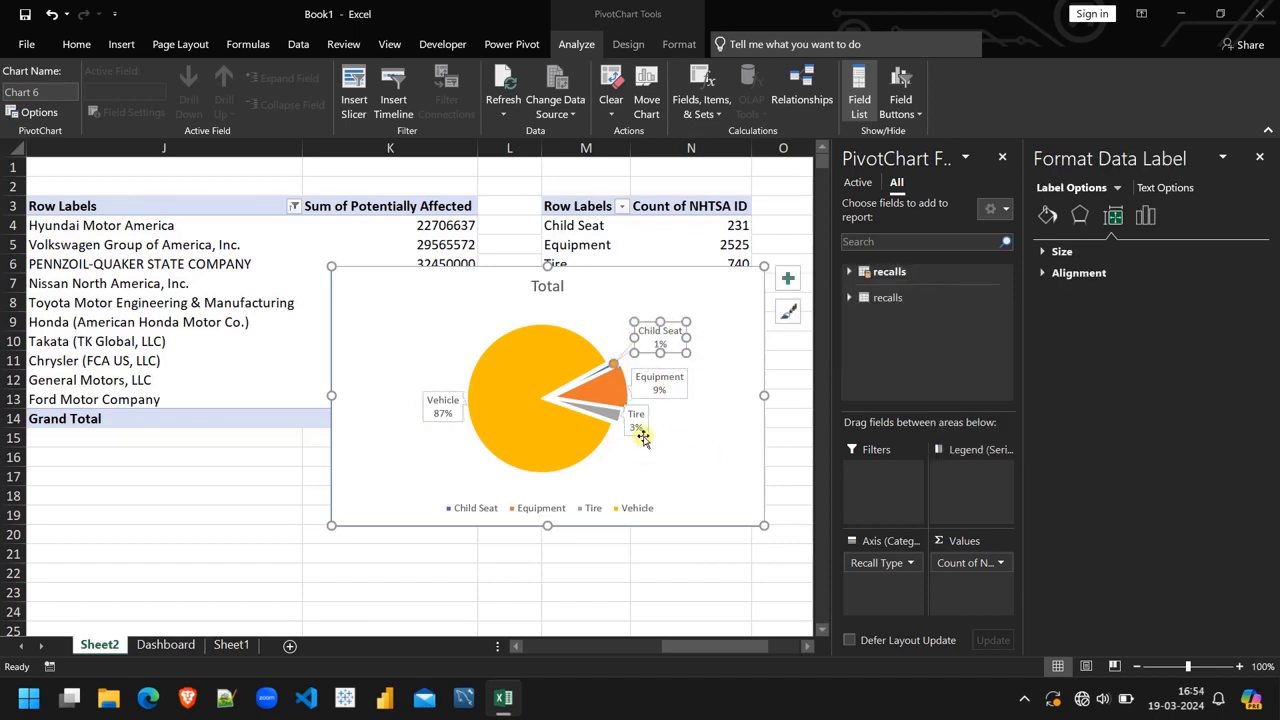
{"action": "left_click", "coordinate": [628, 420]}
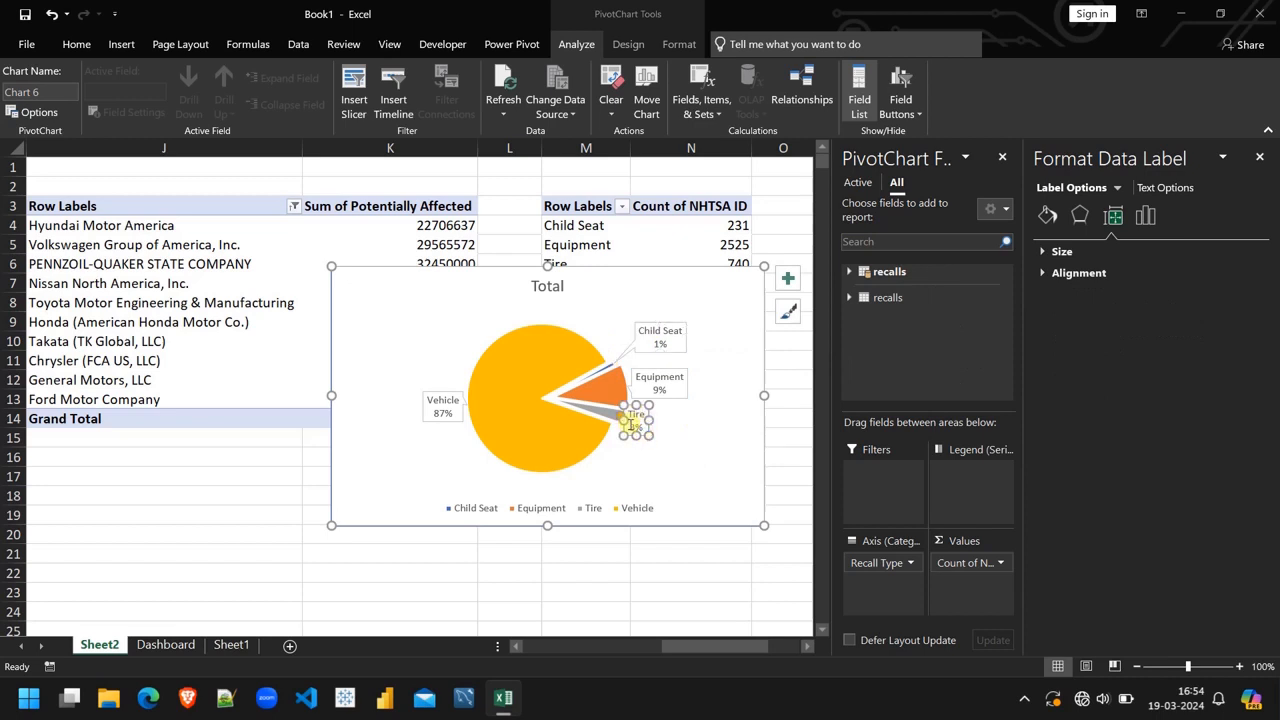
{"action": "left_click_drag", "start_coordinate": [649, 420], "coordinate": [663, 449]}
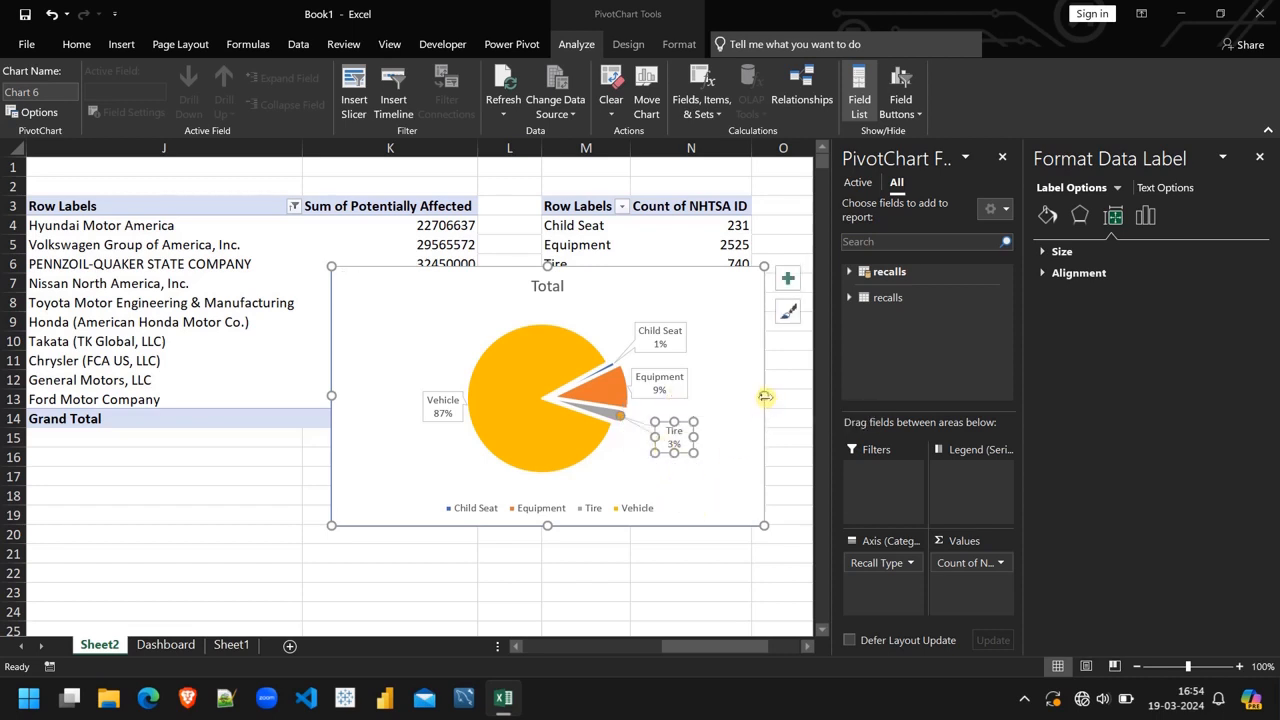
Narrow the recall pie chart on Sheet2 and change its title to "Recall type"
{"action": "left_click_drag", "start_coordinate": [764, 396], "coordinate": [699, 407]}
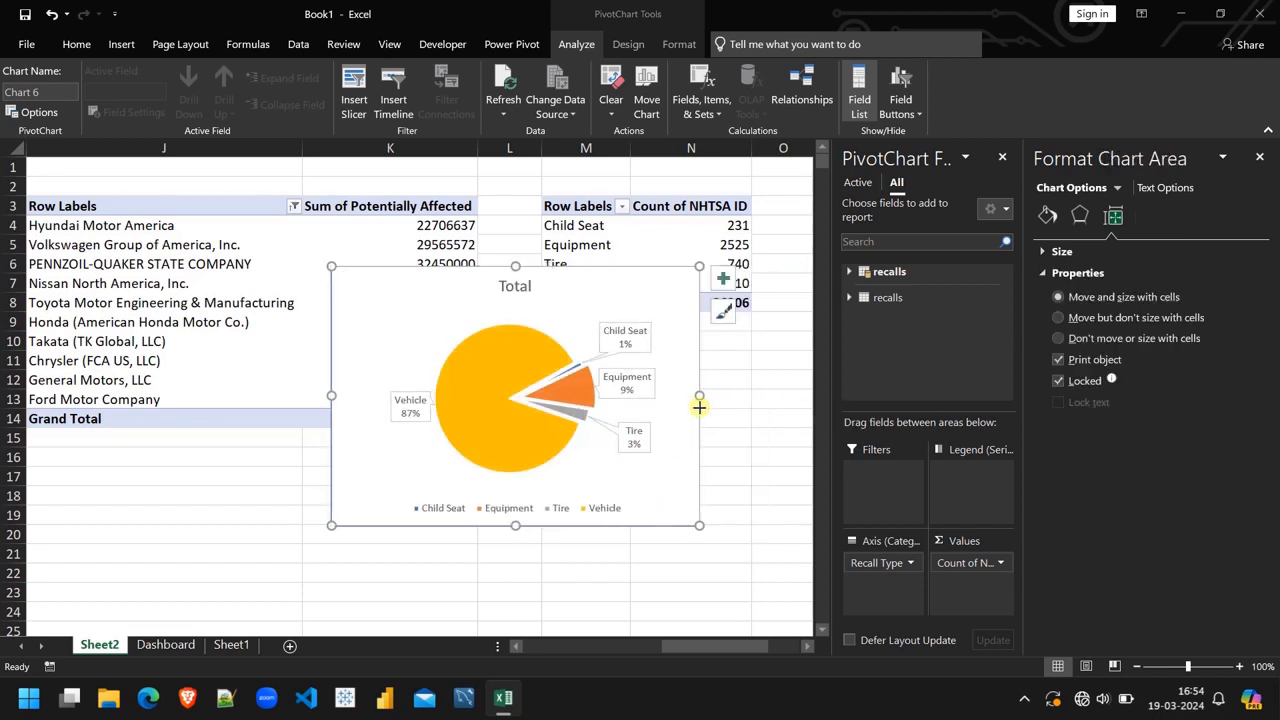
{"action": "left_click", "coordinate": [514, 288]}
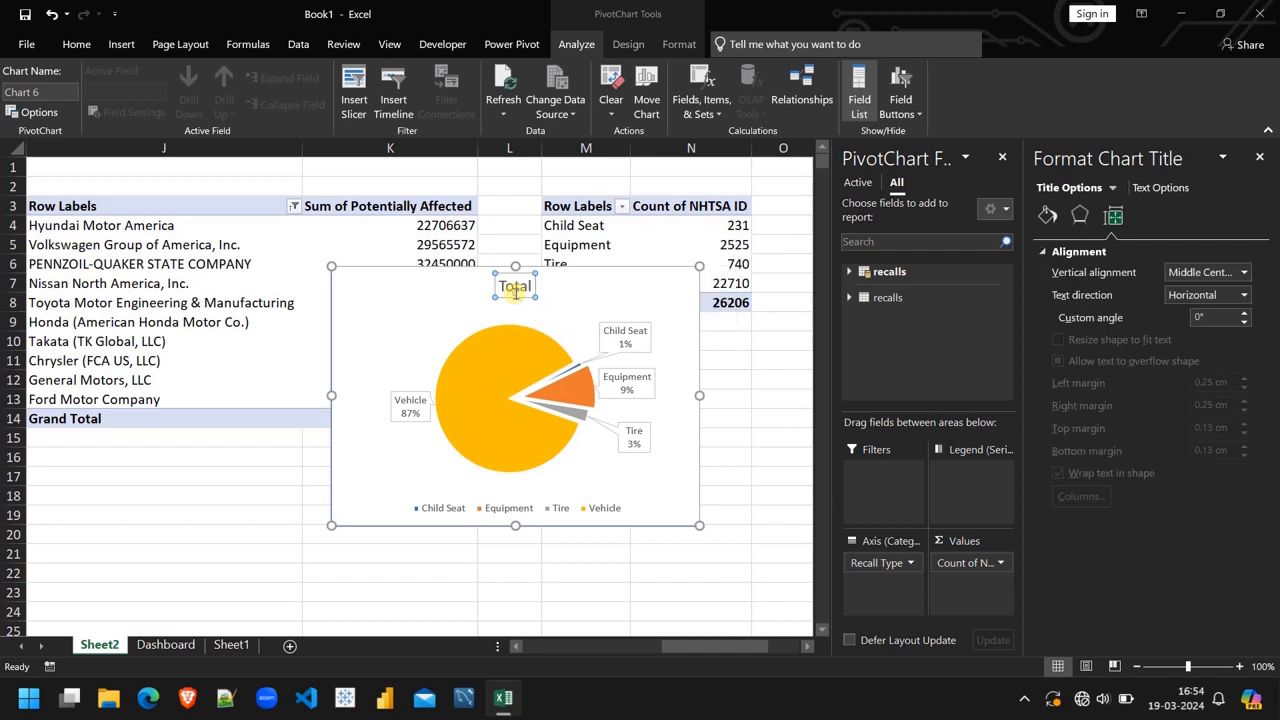
{"action": "double_click", "coordinate": [514, 288]}
{"action": "type", "text": "Recall type"}
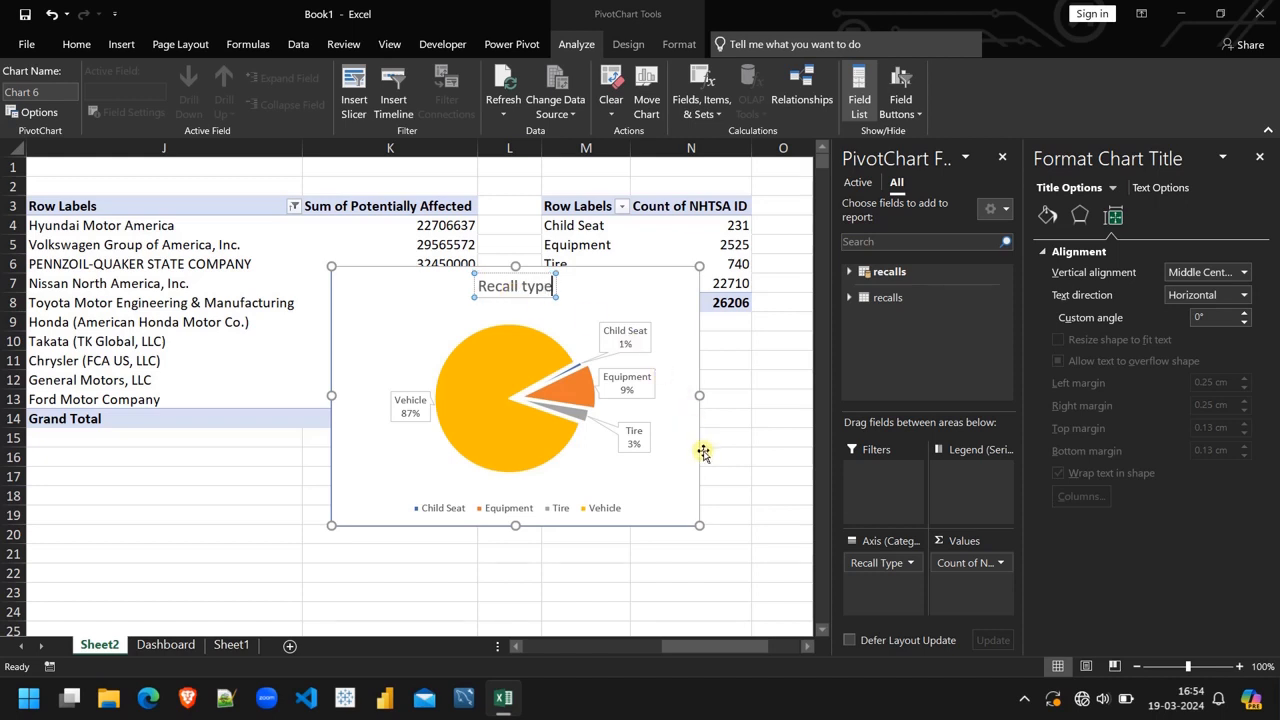
Move the Recall type pie chart from Sheet2 to the Dashboard sheet, just below the component column chart
{"action": "left_click", "coordinate": [672, 283]}
{"action": "key", "text": "Delete"}
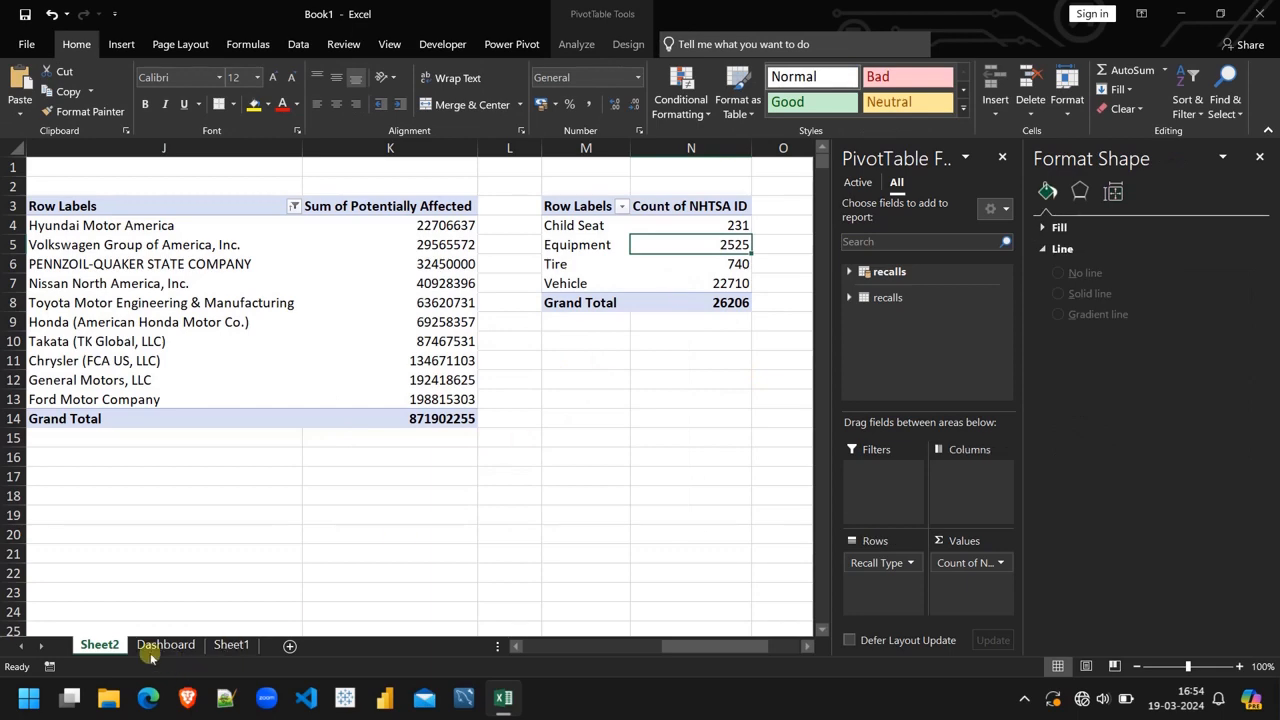
{"action": "left_click", "coordinate": [165, 645]}
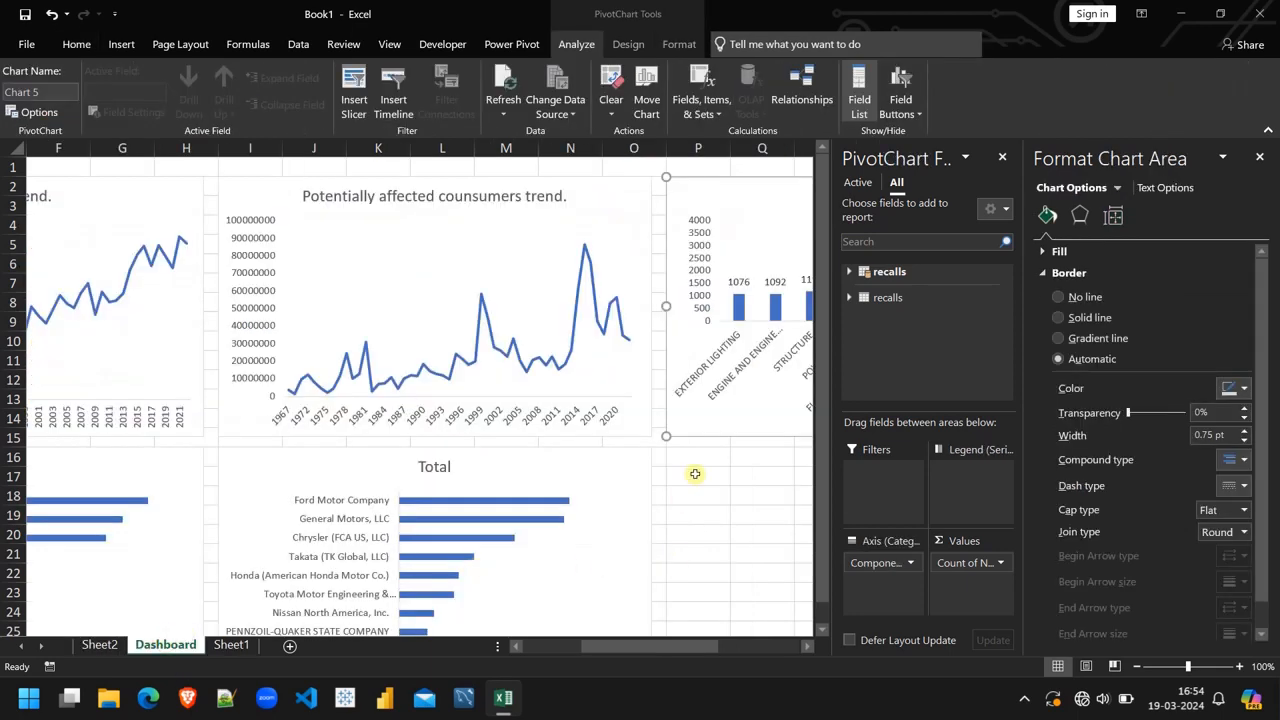
{"action": "left_click", "coordinate": [694, 461]}
{"action": "key", "text": "ctrl+v"}
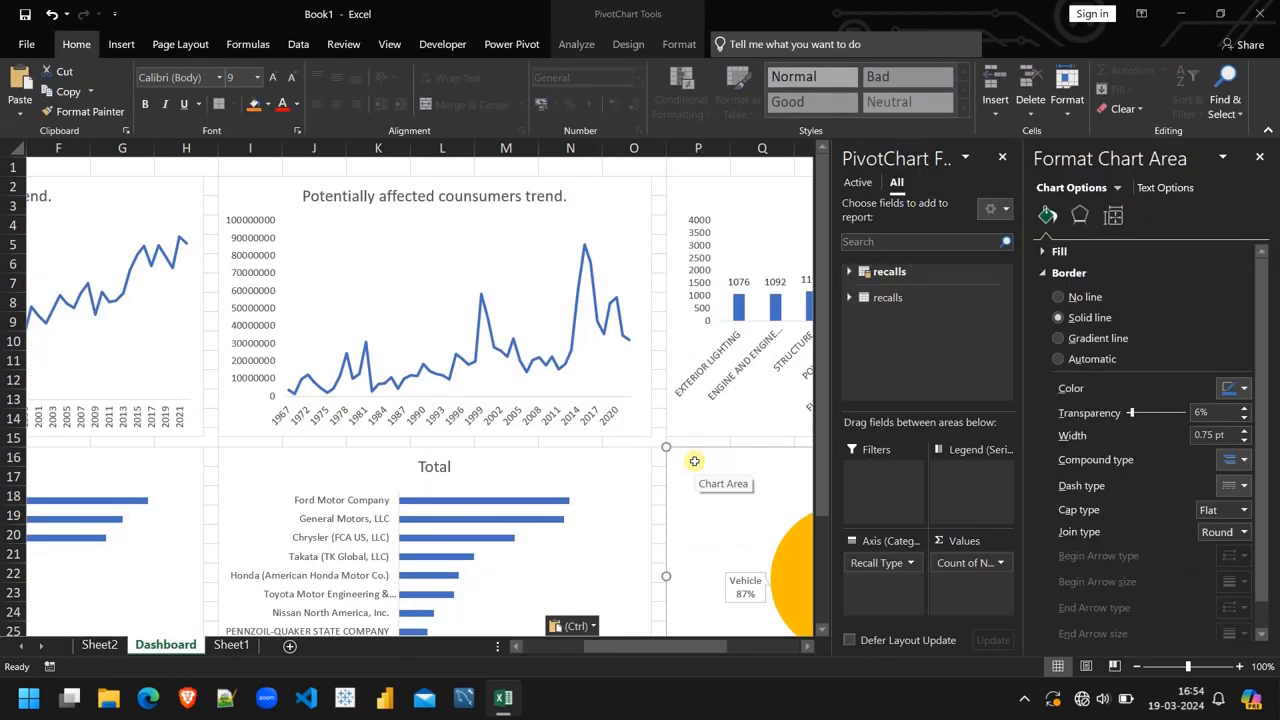
Close the Format Chart Area and PivotChart Fields panes and look over the charts on the Dashboard sheet
{"action": "scroll", "coordinate": [694, 461], "scroll_direction": "left", "scroll_amount": 3}
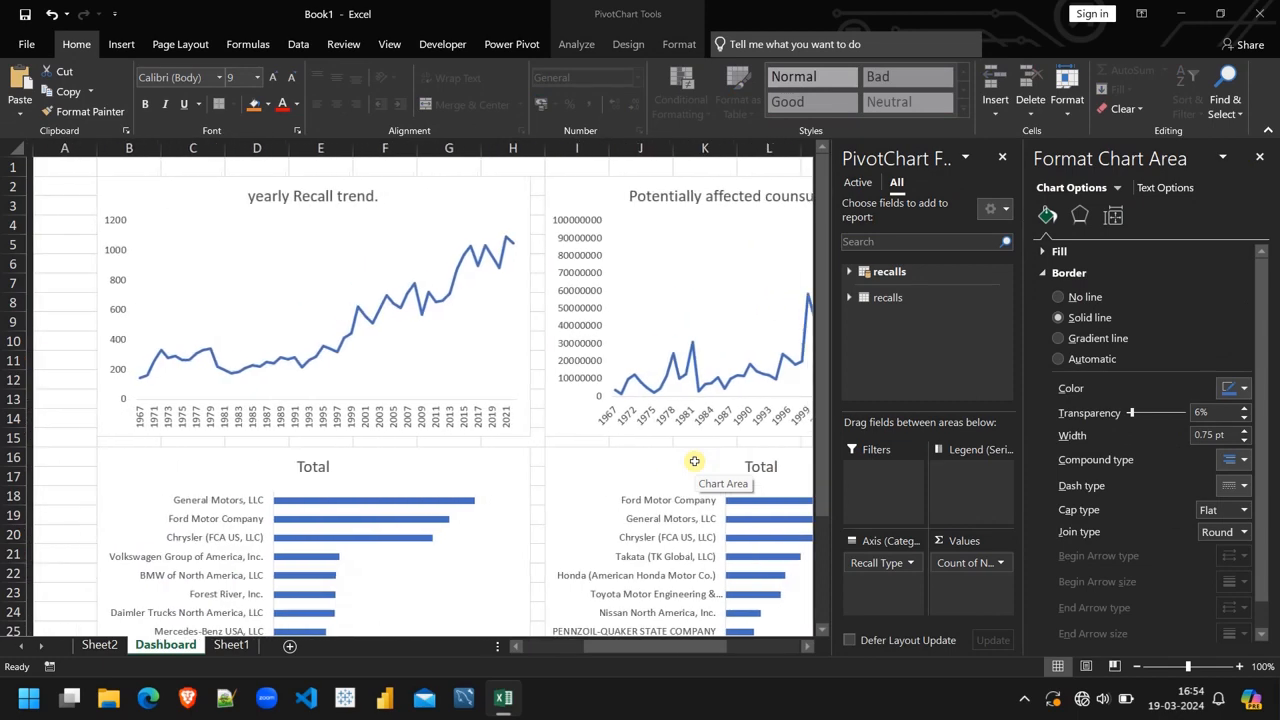
{"action": "left_click", "coordinate": [1259, 157]}
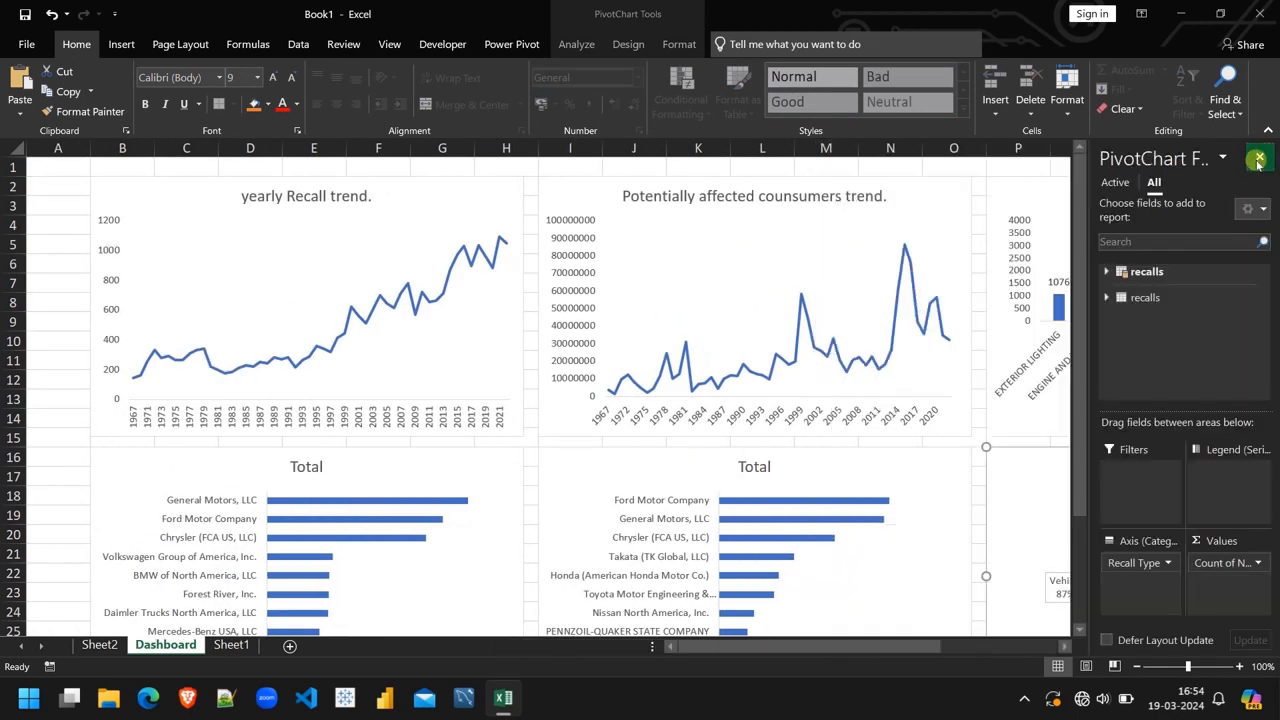
{"action": "left_click", "coordinate": [1261, 158]}
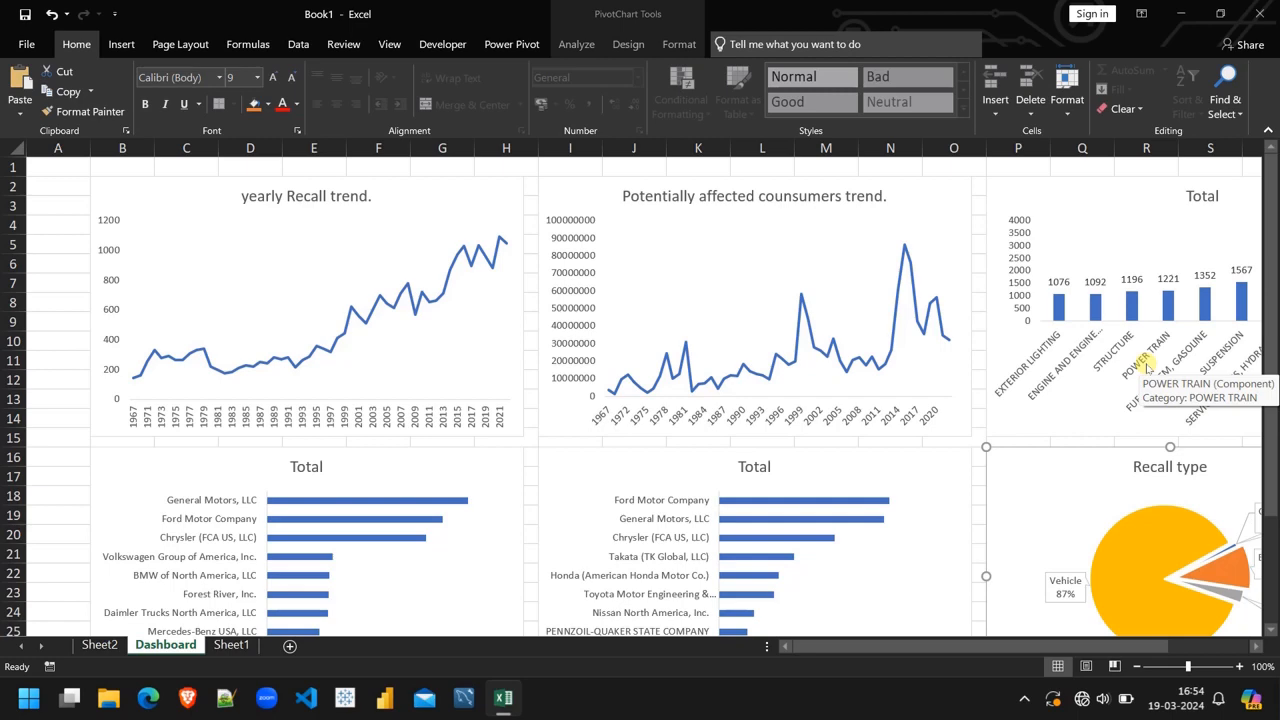
{"action": "scroll", "coordinate": [868, 428], "scroll_direction": "right", "scroll_amount": 2}
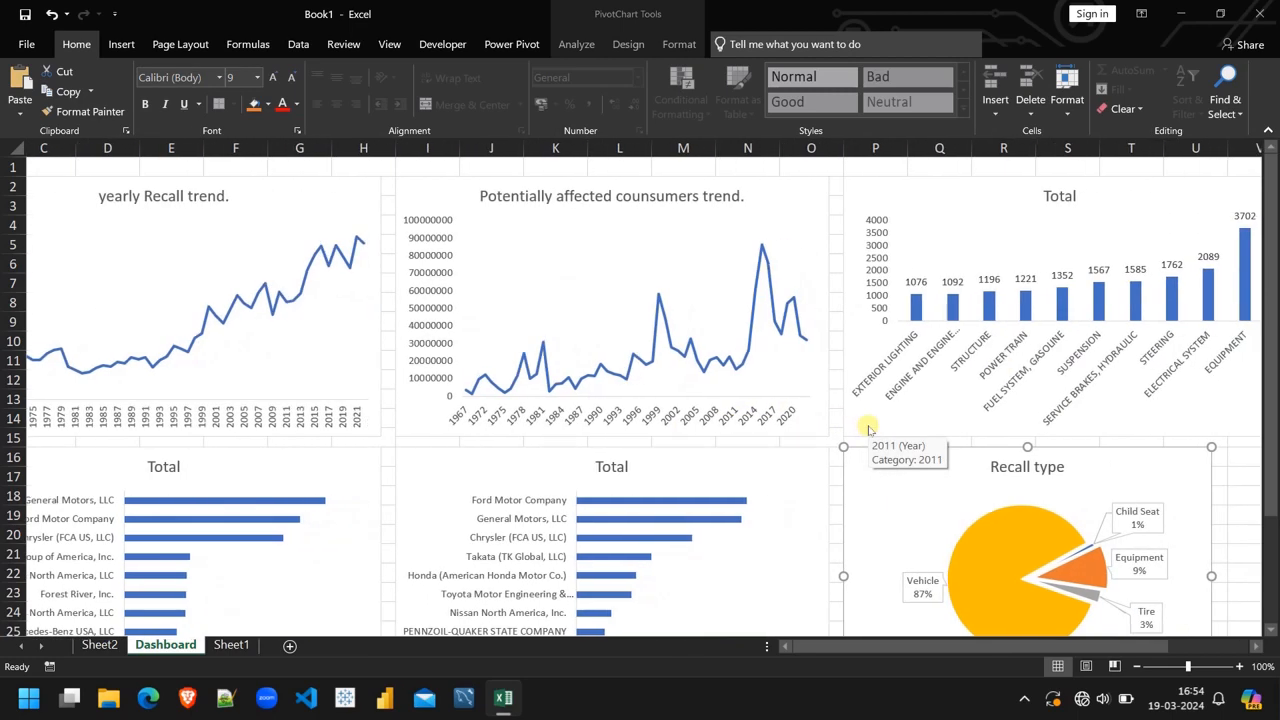
{"action": "scroll", "coordinate": [868, 428], "scroll_direction": "left", "scroll_amount": 2}
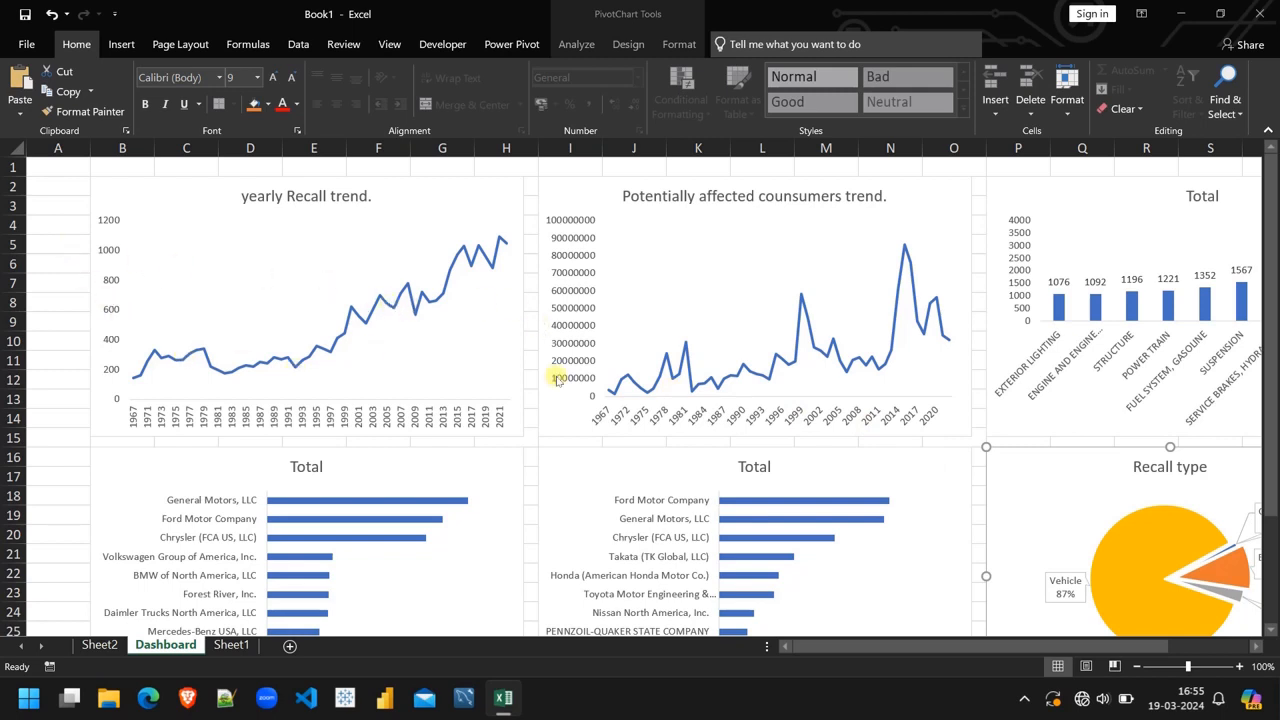
{"action": "scroll", "coordinate": [557, 380], "scroll_direction": "right", "scroll_amount": 2}
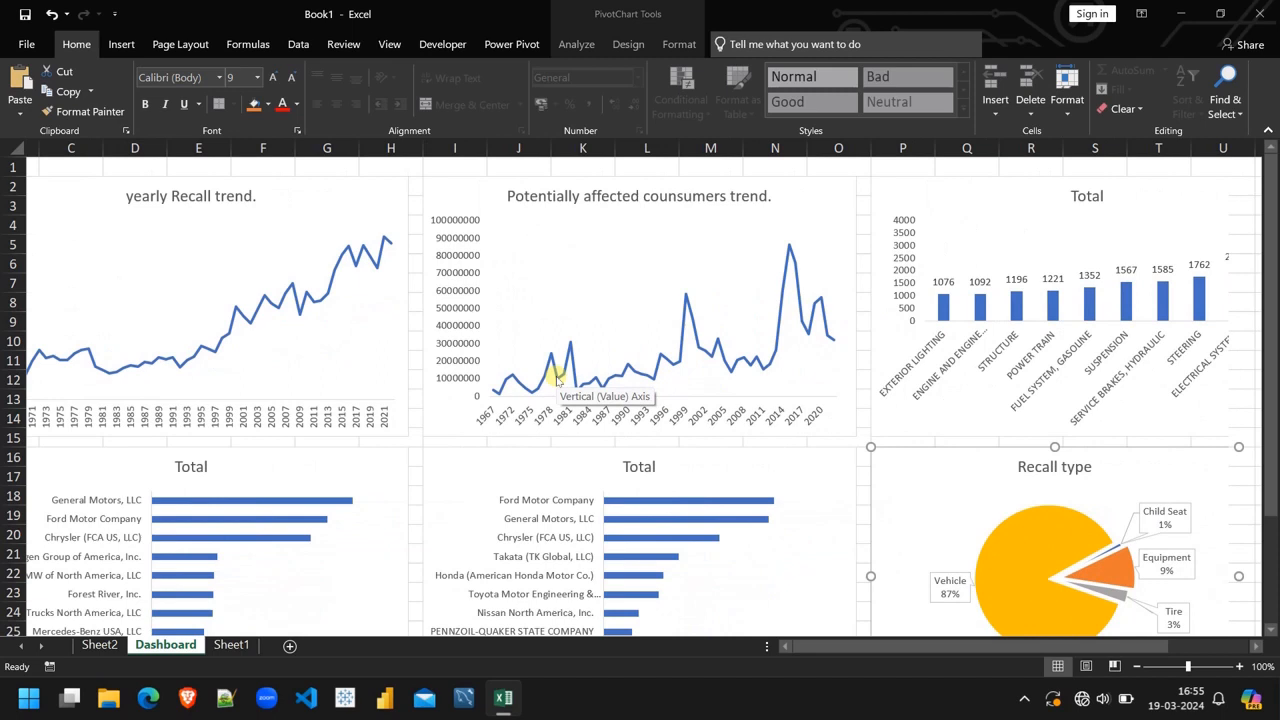
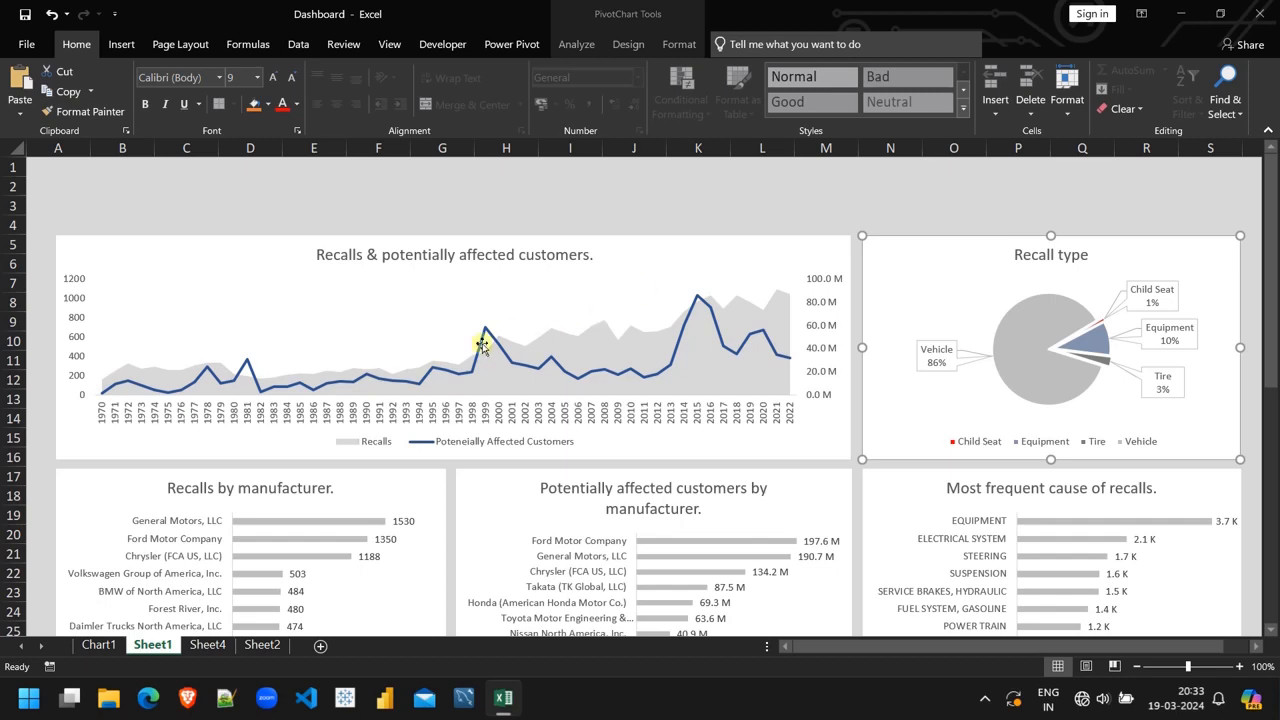
Set the number category of all data labels in the "Recalls by manufacturer" chart to Number
{"action": "scroll", "coordinate": [306, 400], "scroll_direction": "down", "scroll_amount": 1}
{"action": "scroll", "coordinate": [306, 400], "scroll_direction": "down", "scroll_amount": 1}
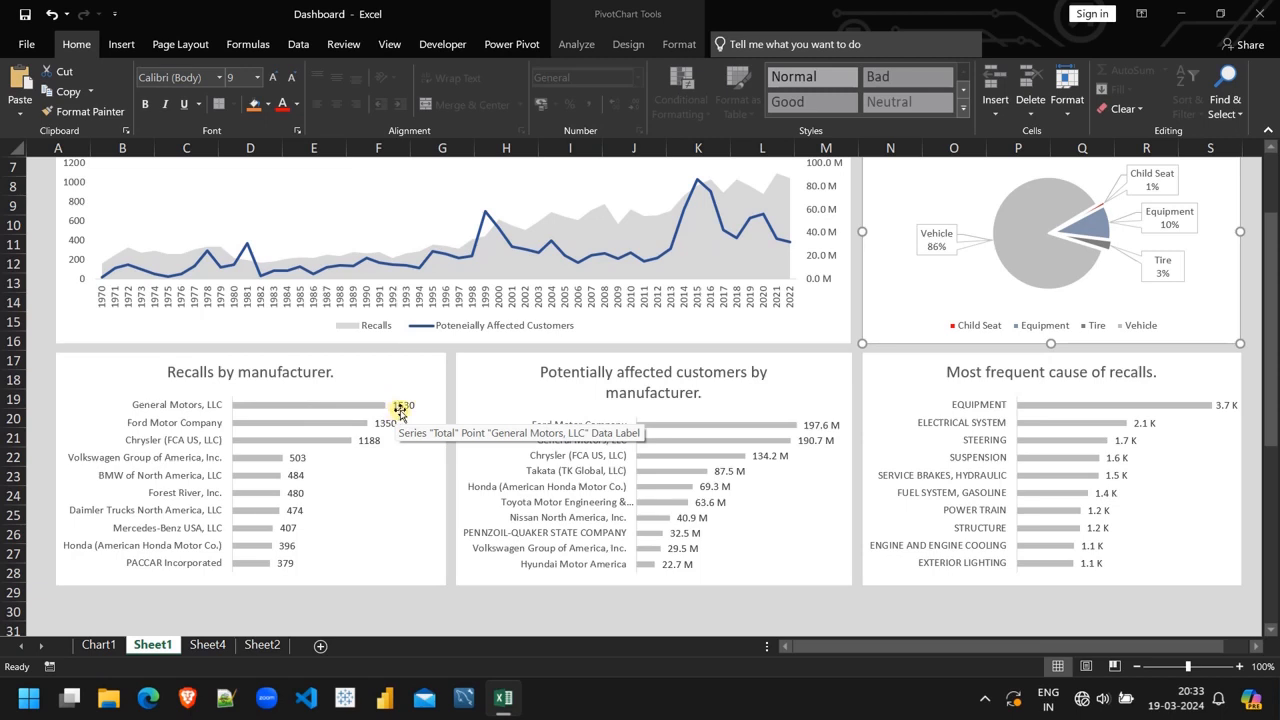
{"action": "scroll", "coordinate": [400, 410], "scroll_direction": "up", "scroll_amount": 1}
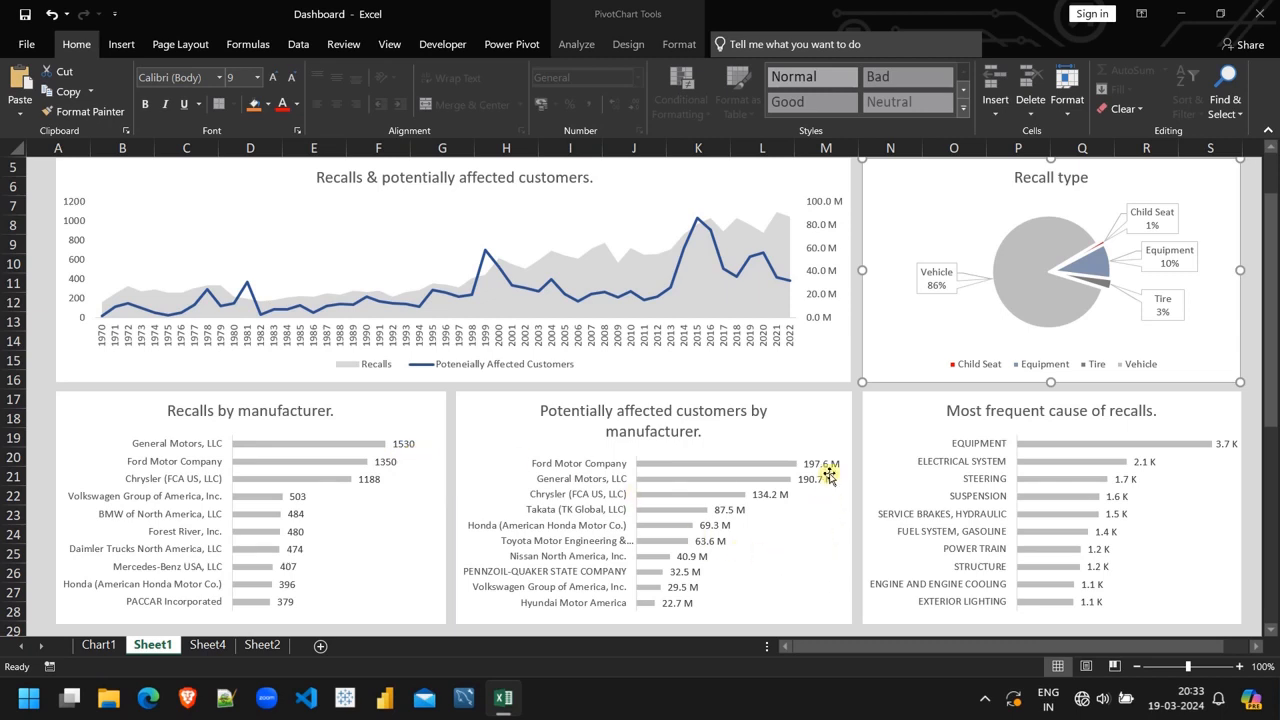
{"action": "left_click", "coordinate": [403, 446]}
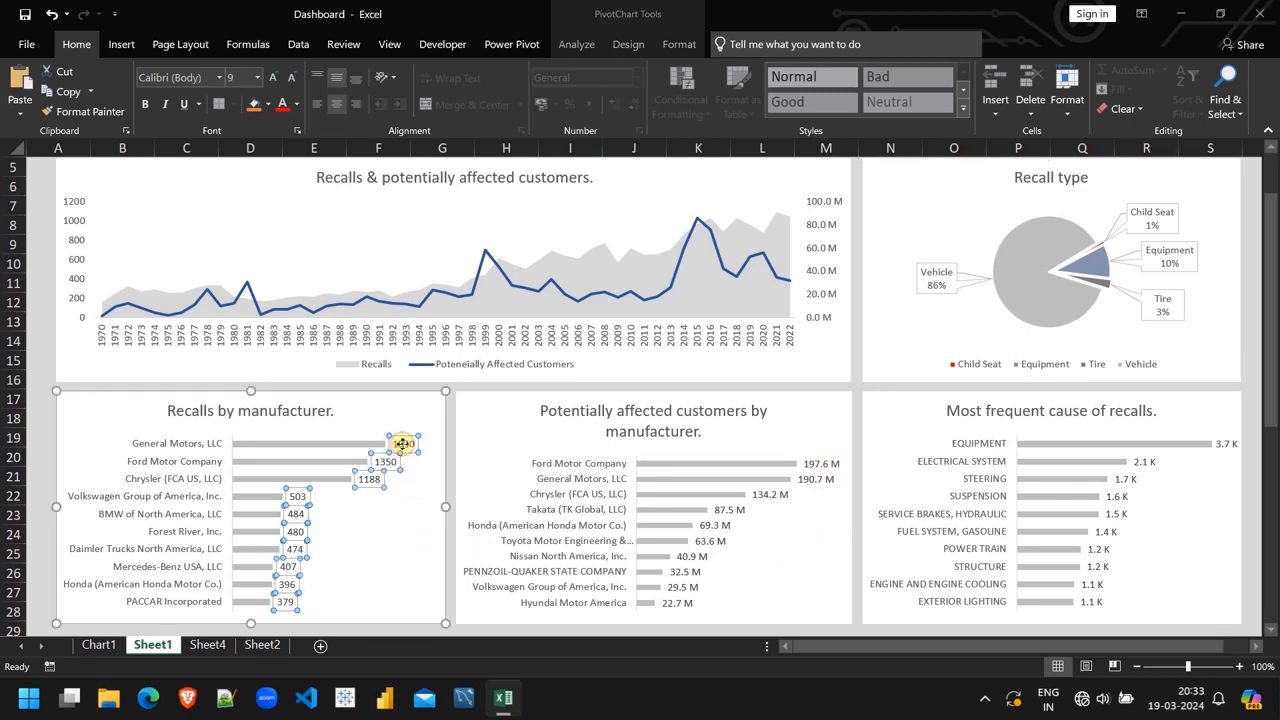
{"action": "double_click", "coordinate": [403, 444]}
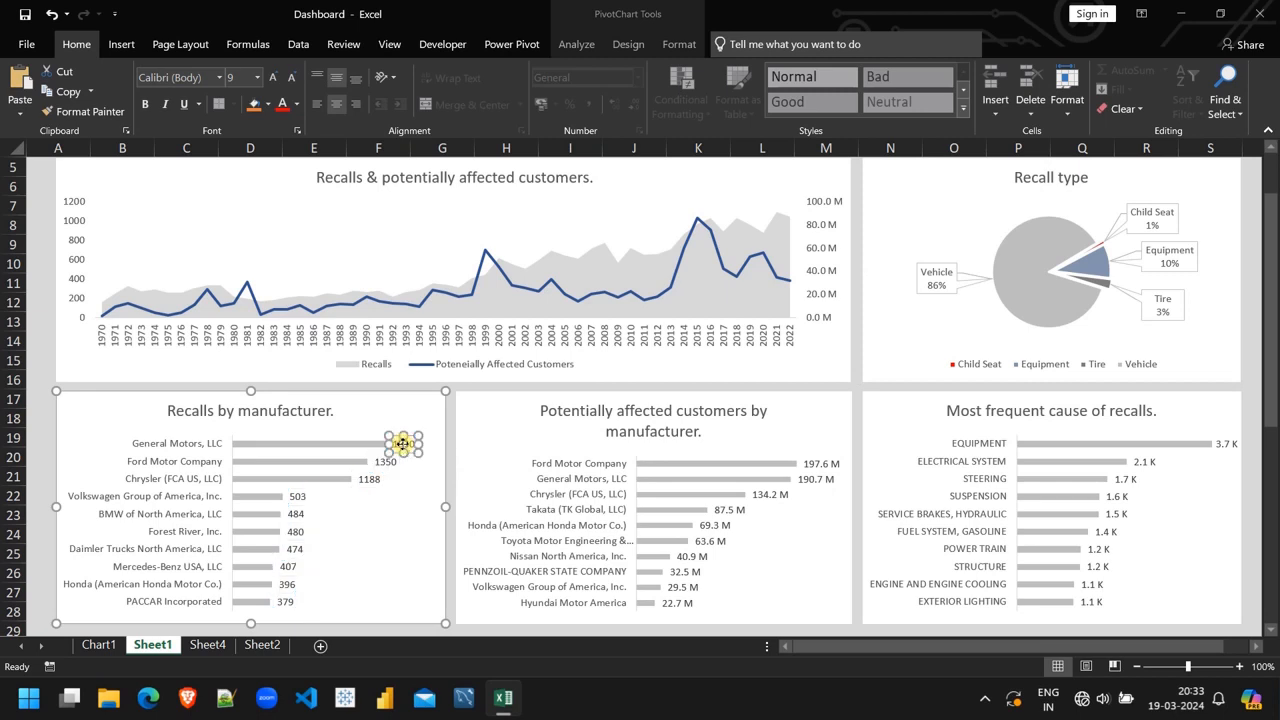
{"action": "left_click", "coordinate": [370, 480]}
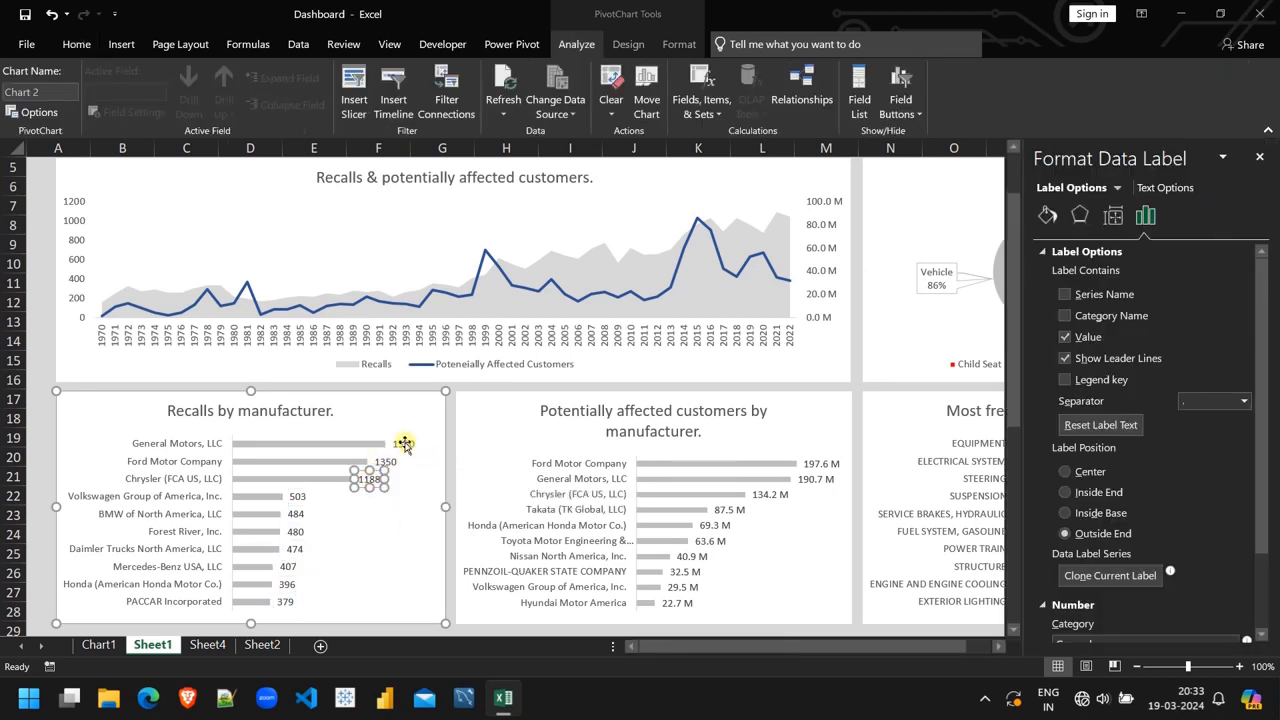
{"action": "left_click", "coordinate": [403, 443]}
{"action": "left_click", "coordinate": [376, 512]}
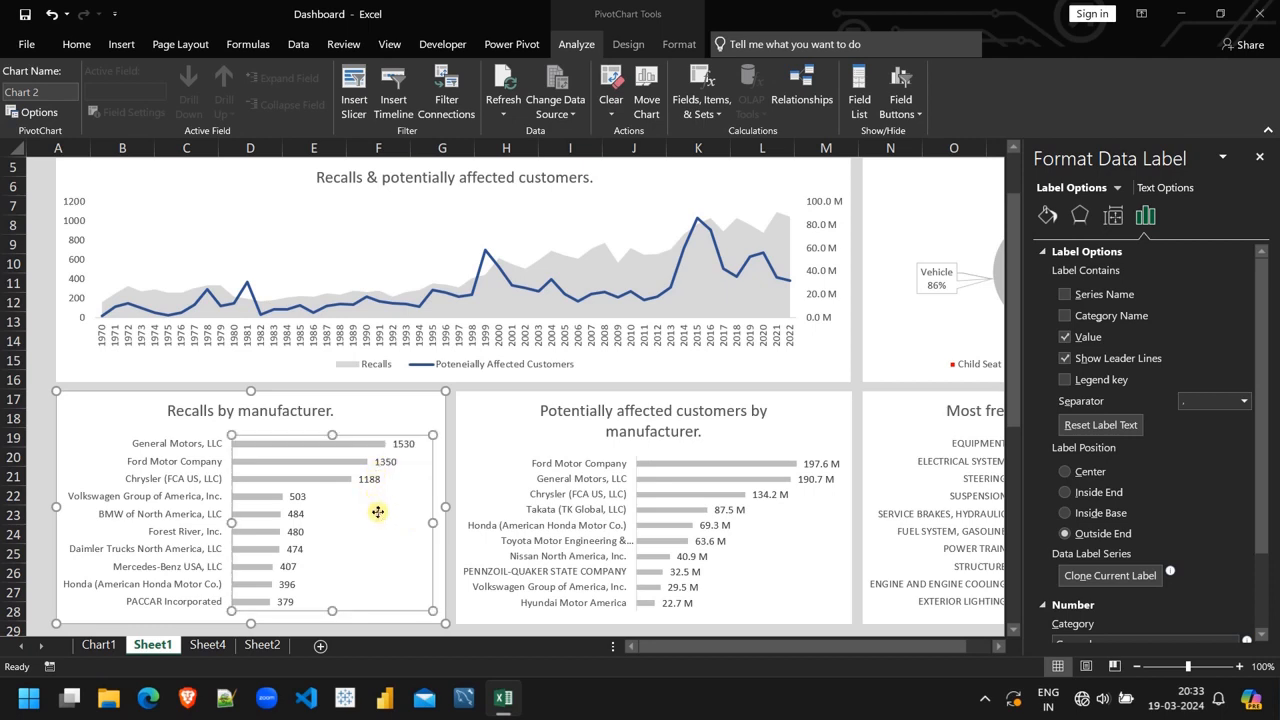
{"action": "left_click", "coordinate": [403, 445]}
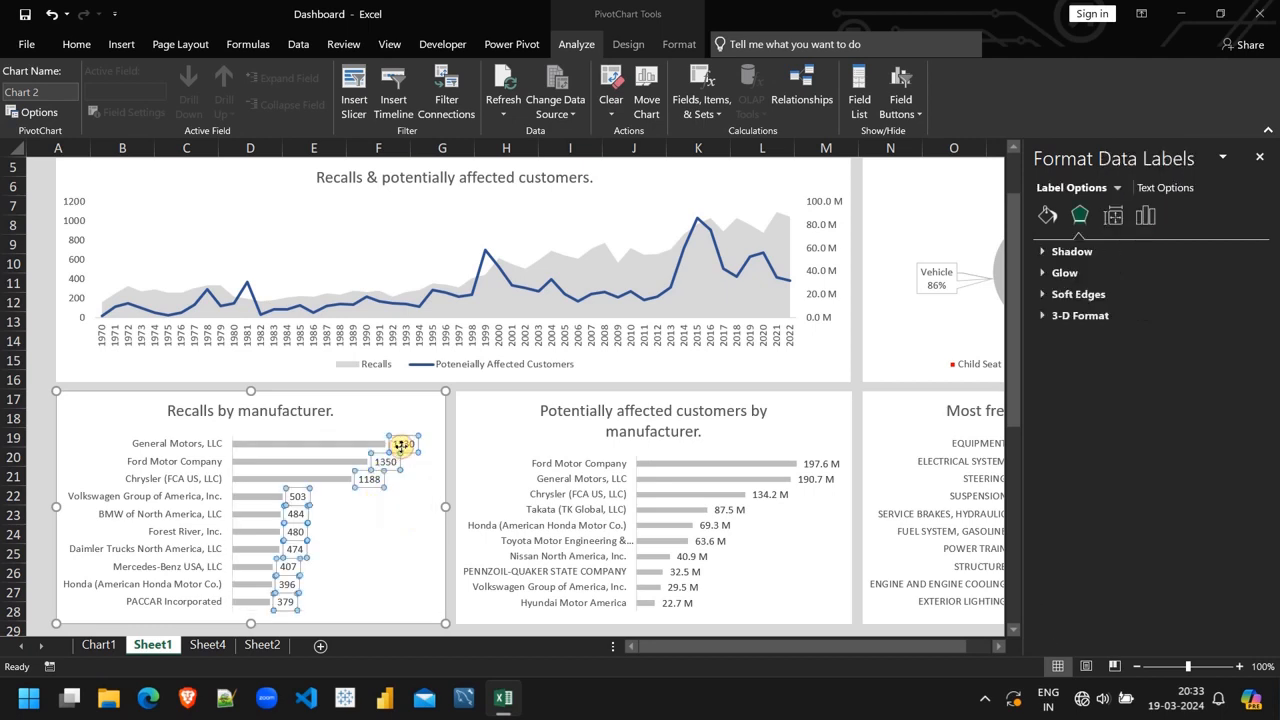
{"action": "left_click", "coordinate": [1145, 216]}
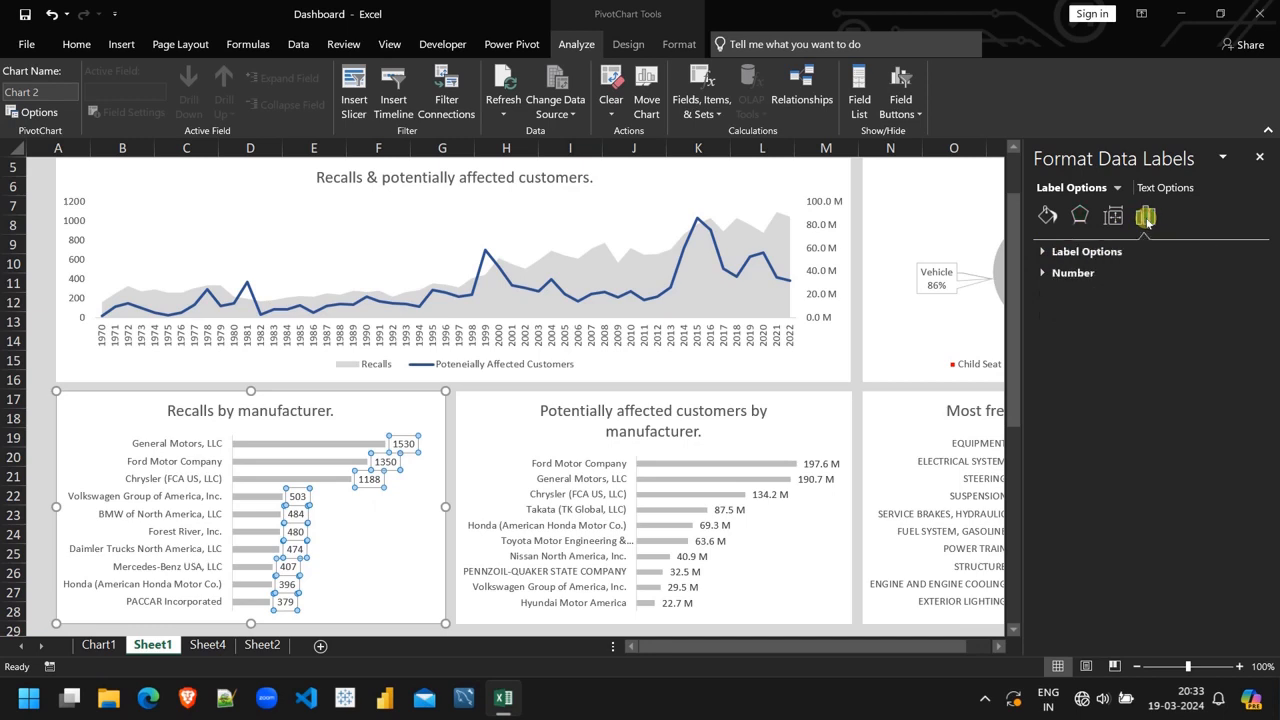
{"action": "left_click", "coordinate": [1050, 277]}
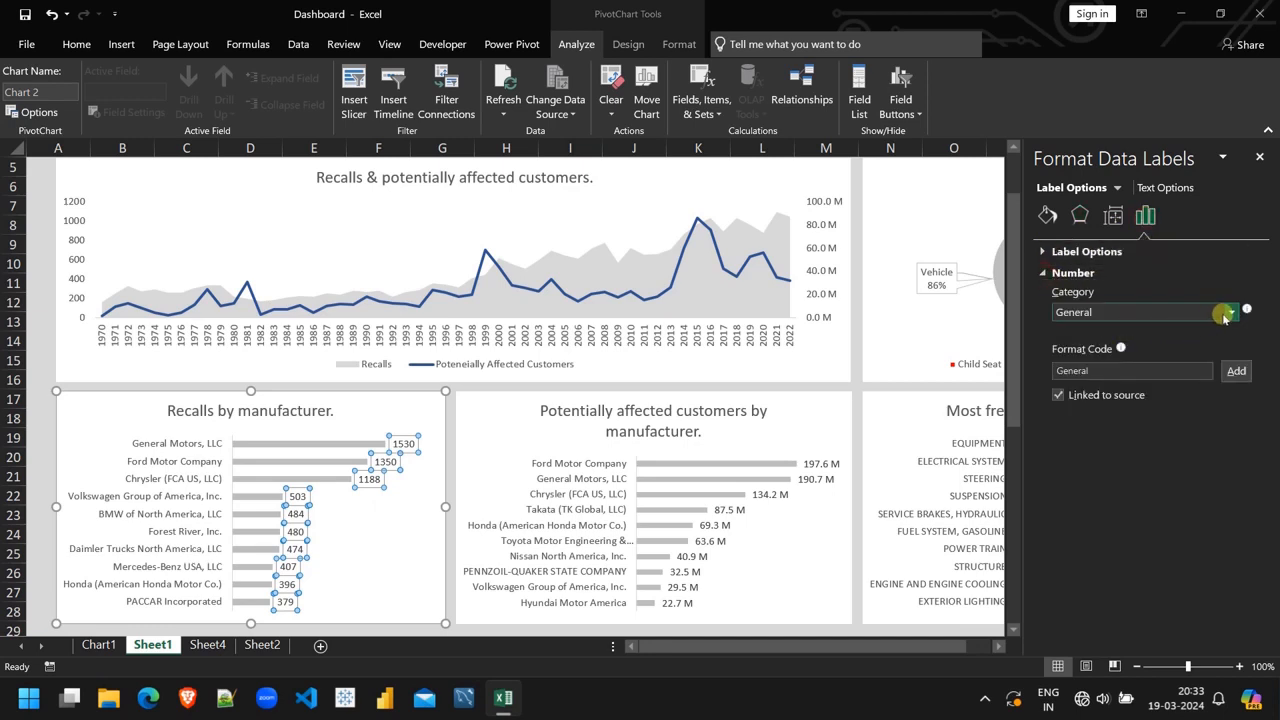
{"action": "left_click", "coordinate": [1226, 316]}
{"action": "left_click", "coordinate": [1105, 350]}
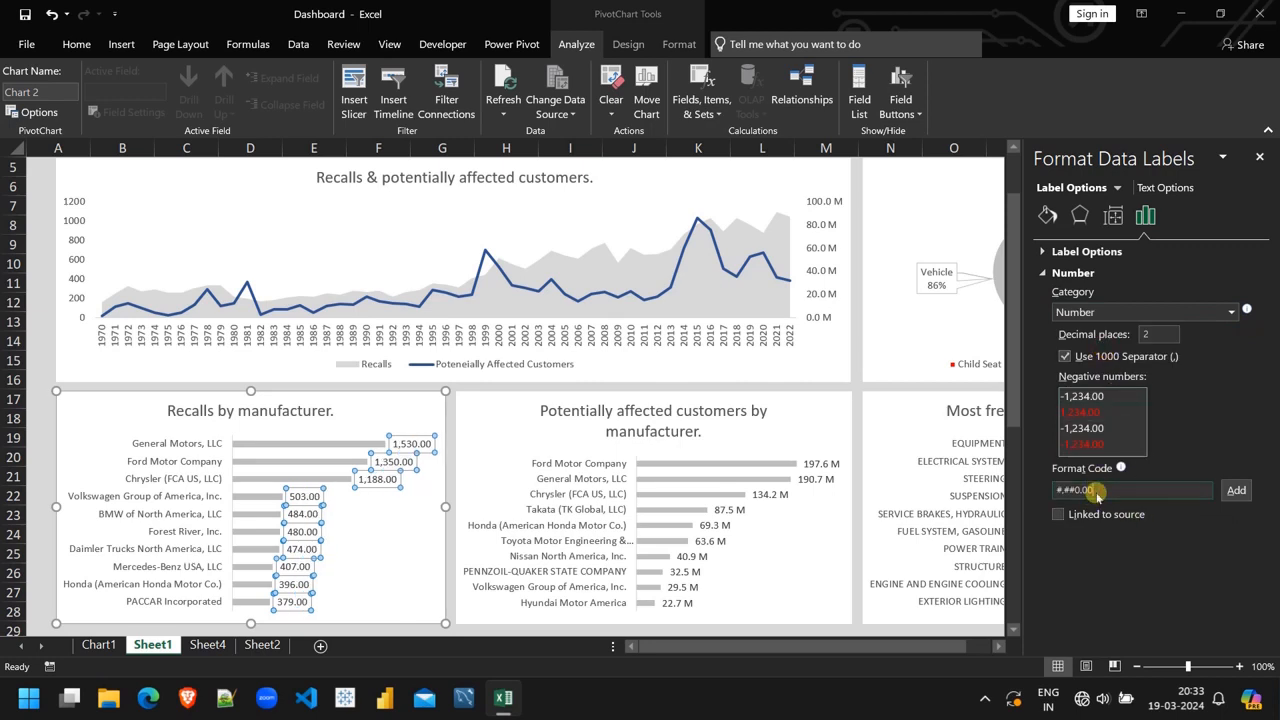
Replace the format code of the "Recalls by manufacturer" data labels with the custom code 0.0, \K
{"action": "key", "text": "BackSpace"}
{"action": "key", "text": "BackSpace"}
{"action": "key", "text": "BackSpace"}
{"action": "key", "text": "BackSpace"}
{"action": "key", "text": "BackSpace"}
{"action": "key", "text": "BackSpace"}
{"action": "key", "text": "BackSpace"}
{"action": "key", "text": "BackSpace"}
{"action": "left_click", "coordinate": [1237, 492]}
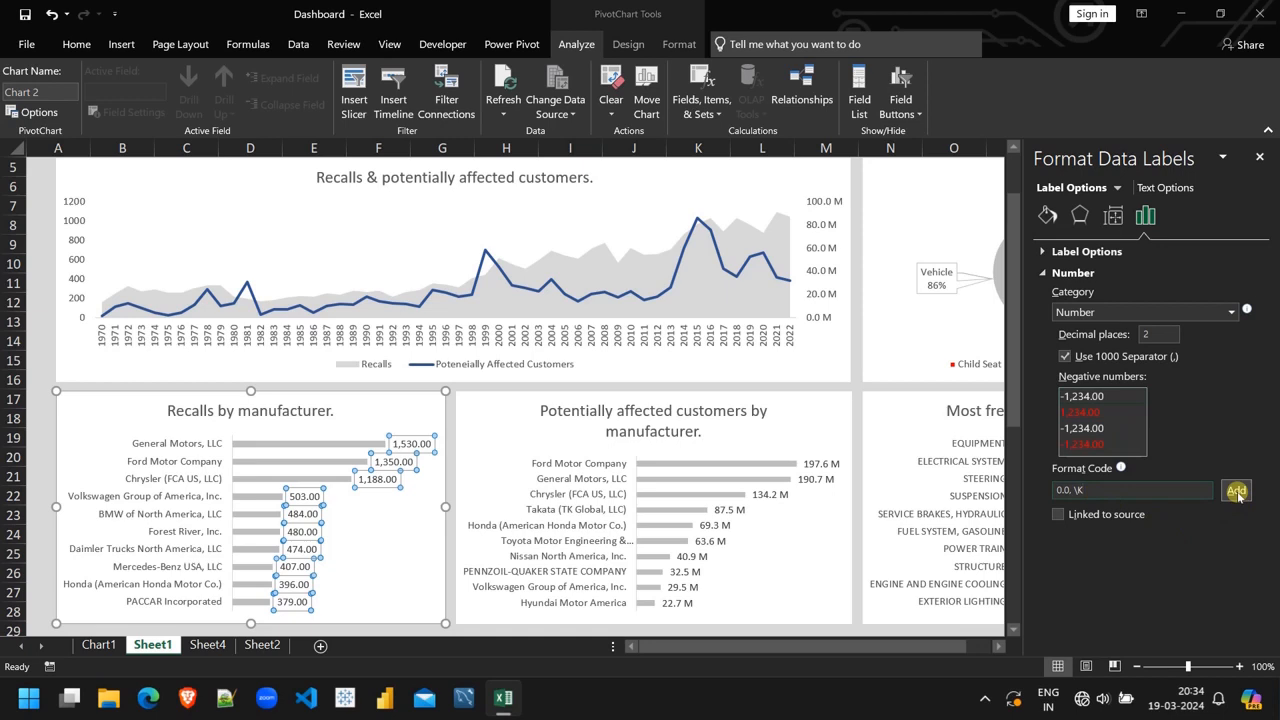
{"action": "left_click", "coordinate": [402, 555]}
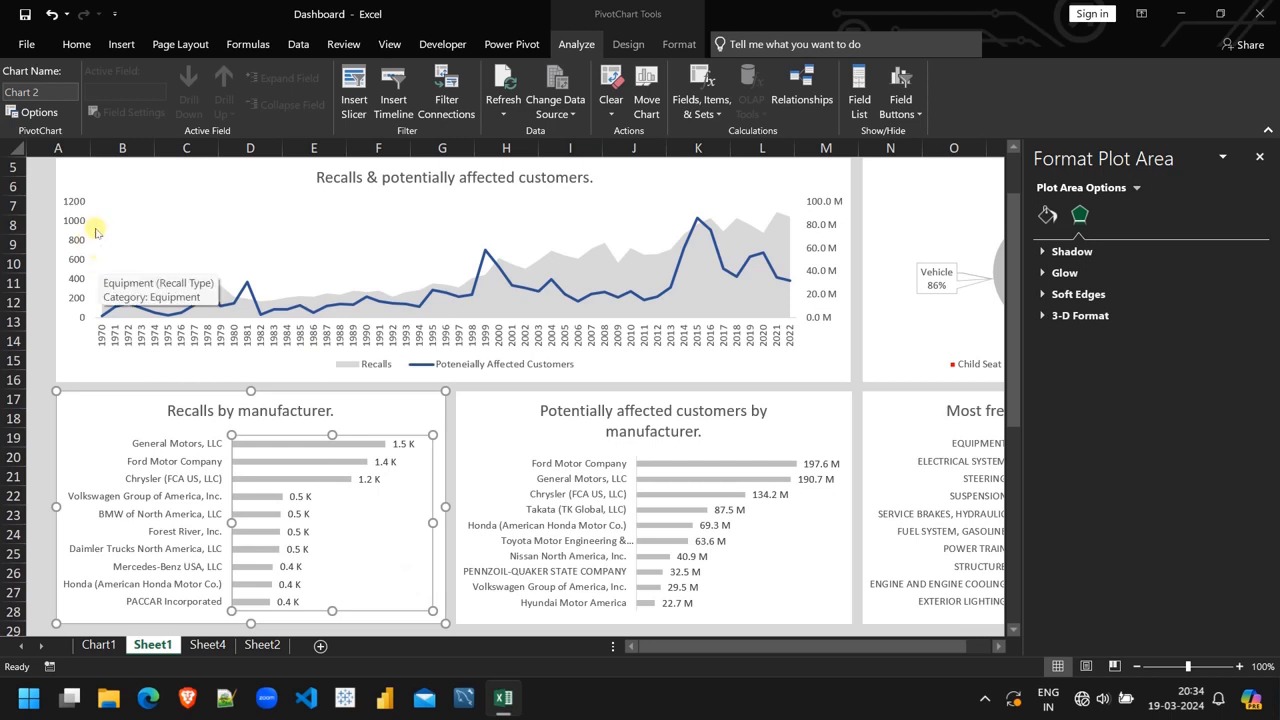
Set the number category of the recalls value axis in the "Recalls & potentially affected customers" chart to Number
{"action": "left_click", "coordinate": [74, 207]}
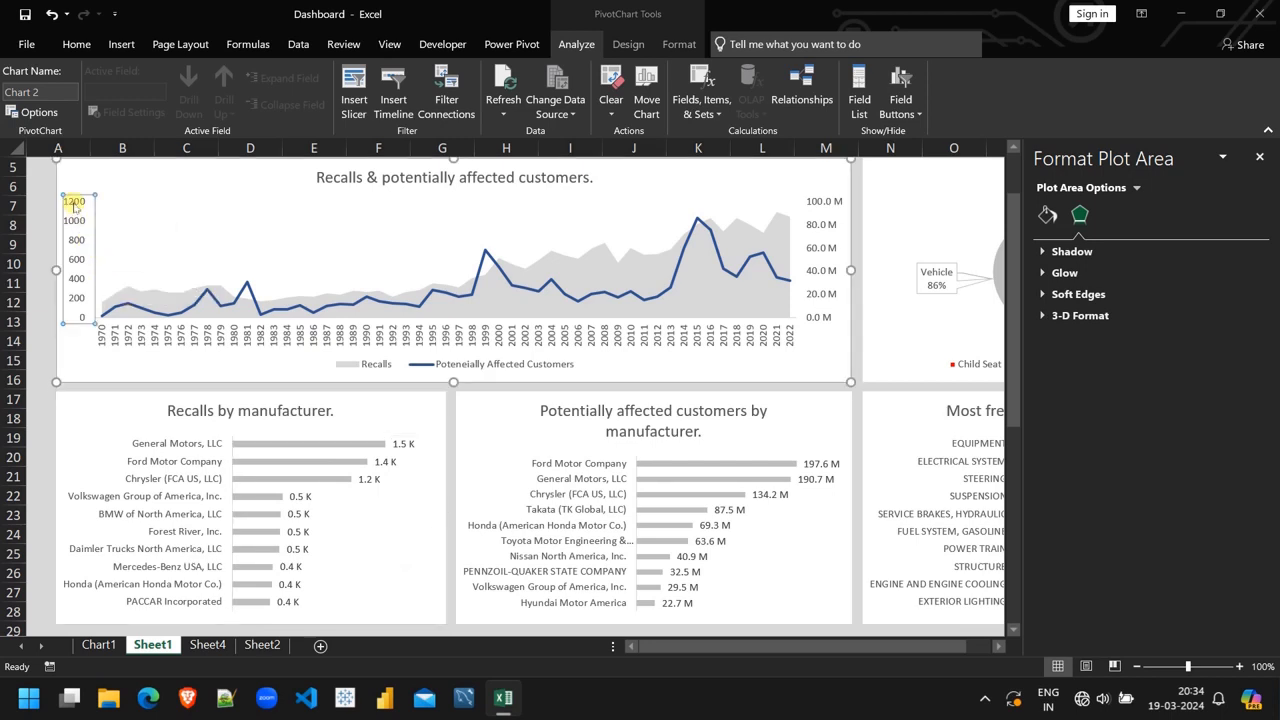
{"action": "left_click", "coordinate": [1068, 589]}
{"action": "left_click", "coordinate": [1128, 545]}
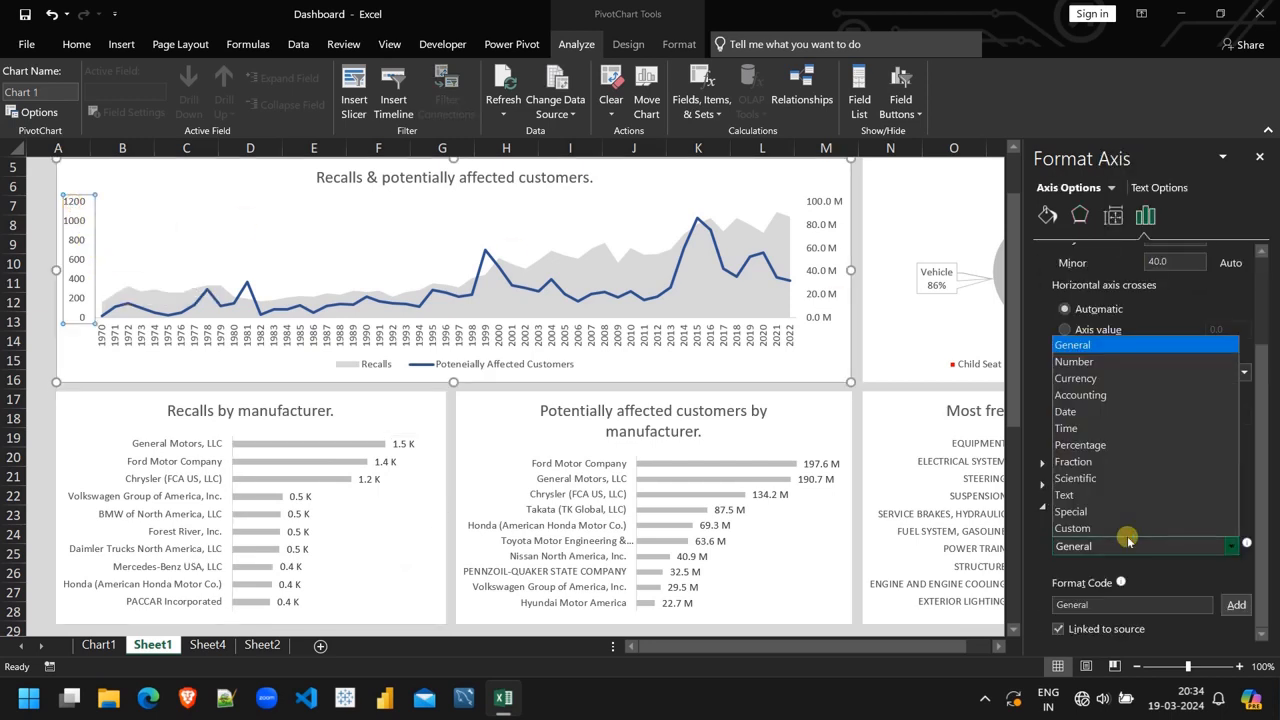
{"action": "left_click", "coordinate": [1100, 362]}
{"action": "scroll", "coordinate": [1134, 566], "scroll_direction": "down", "scroll_amount": 2}
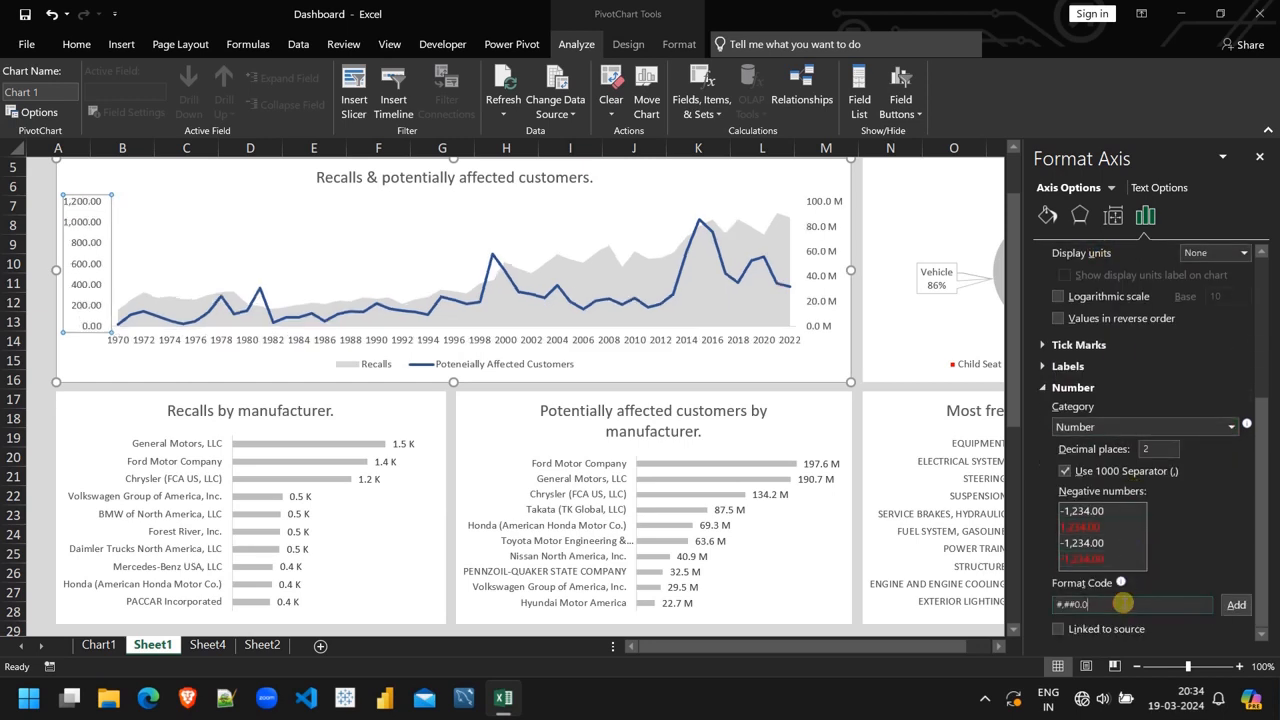
Replace the recalls axis format code with the custom code 0.0, \K and add it
{"action": "key", "text": "BackSpace"}
{"action": "key", "text": "BackSpace"}
{"action": "key", "text": "BackSpace"}
{"action": "key", "text": "BackSpace"}
{"action": "key", "text": "BackSpace"}
{"action": "key", "text": "BackSpace"}
{"action": "key", "text": "BackSpace"}
{"action": "type", "text": "0.0, \\K"}
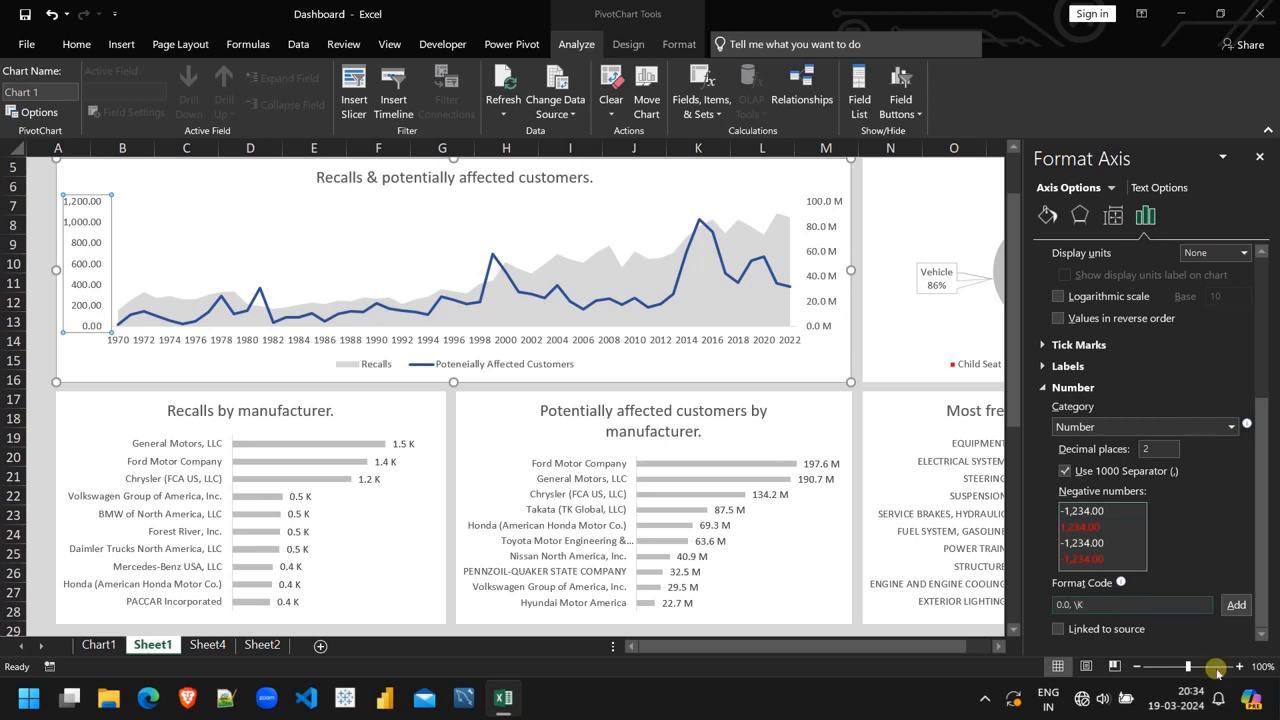
{"action": "left_click", "coordinate": [1236, 604]}
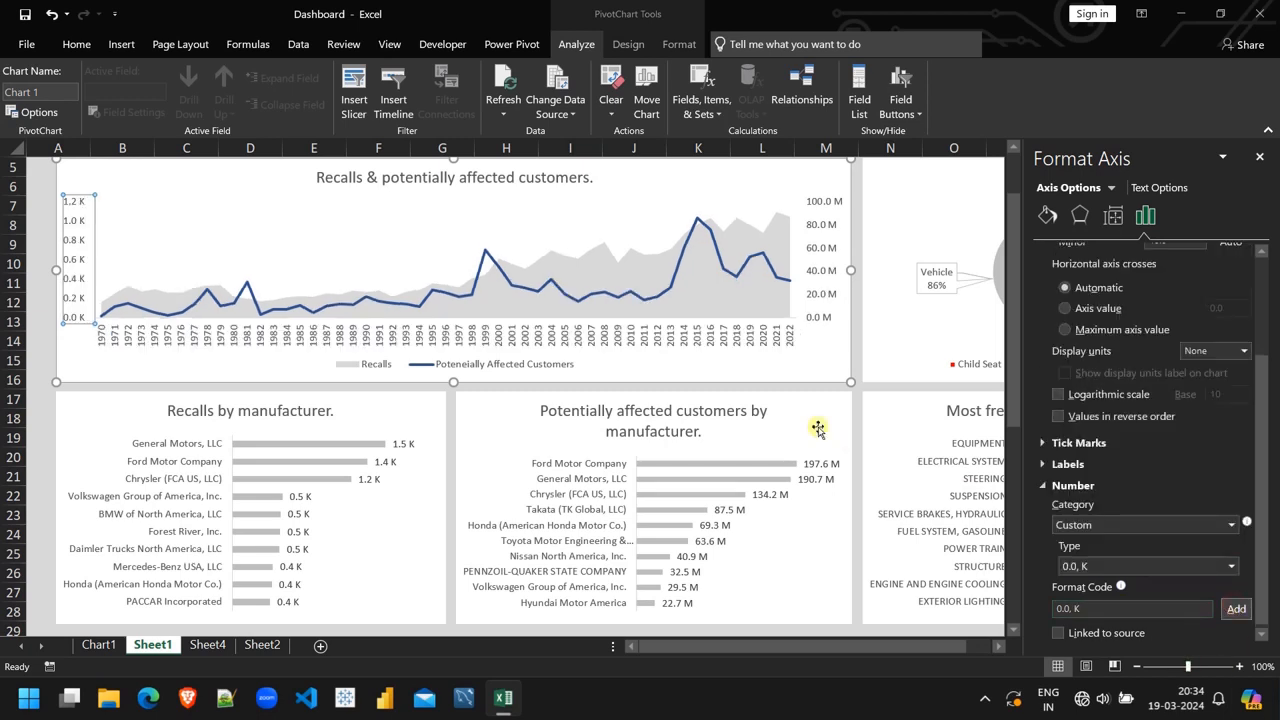
Deselect the combined recalls chart and close the Format Axis pane to view the whole dashboard
{"action": "left_click", "coordinate": [42, 358]}
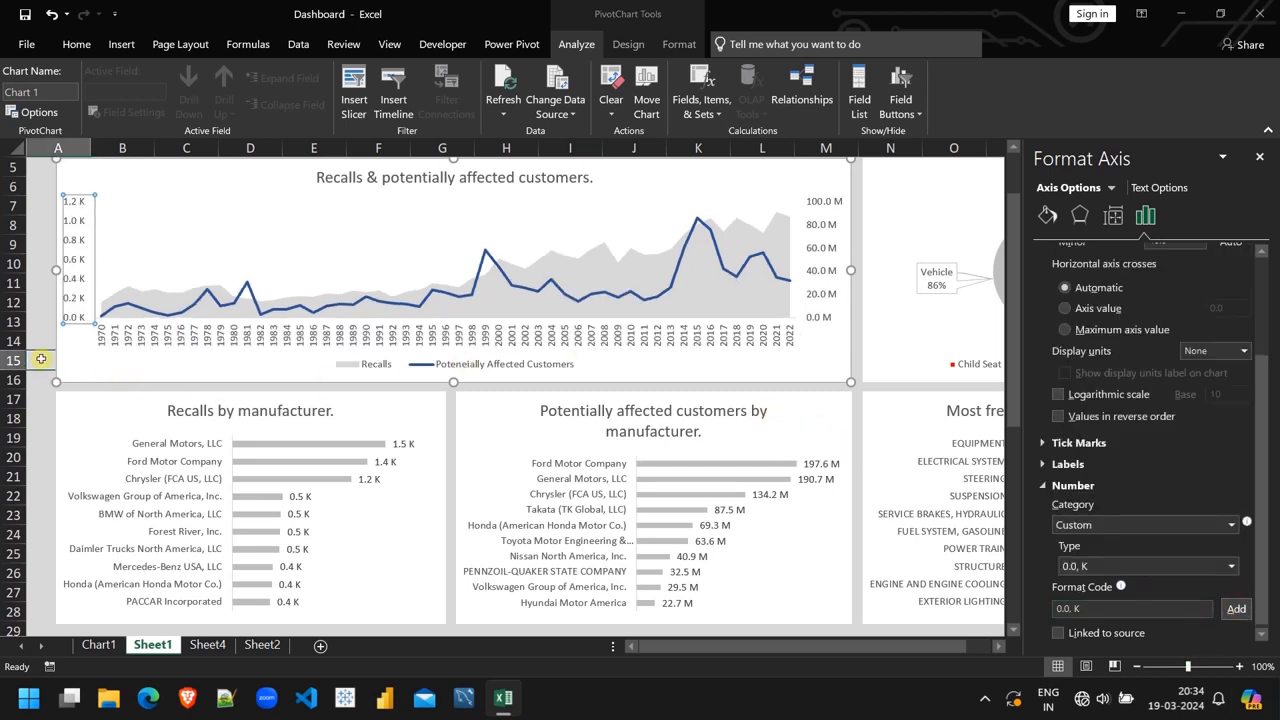
{"action": "left_click", "coordinate": [1257, 158]}
{"action": "scroll", "coordinate": [1102, 300], "scroll_direction": "up", "scroll_amount": 2}
{"action": "scroll", "coordinate": [1102, 300], "scroll_direction": "down", "scroll_amount": 1}
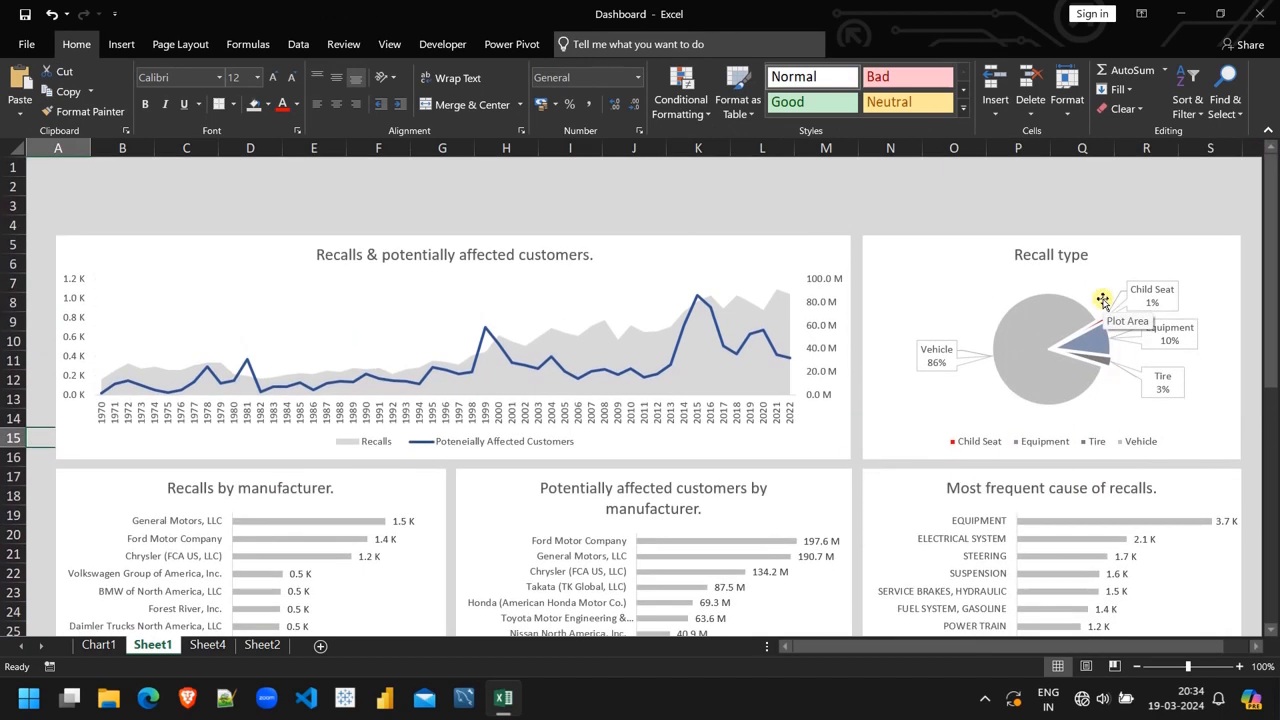
Insert a Month Name slicer for the recall type pivot table on Sheet4 and heighten it to about 9 cm
{"action": "left_click", "coordinate": [208, 645]}
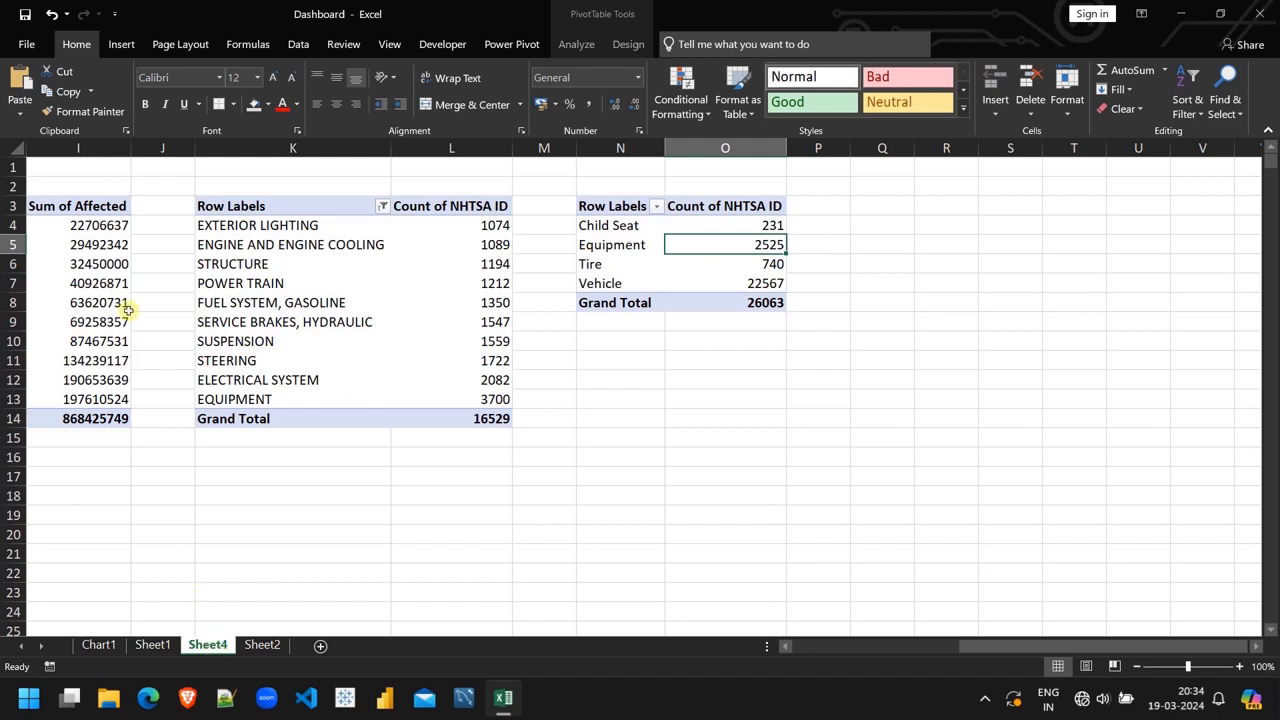
{"action": "left_click", "coordinate": [121, 45]}
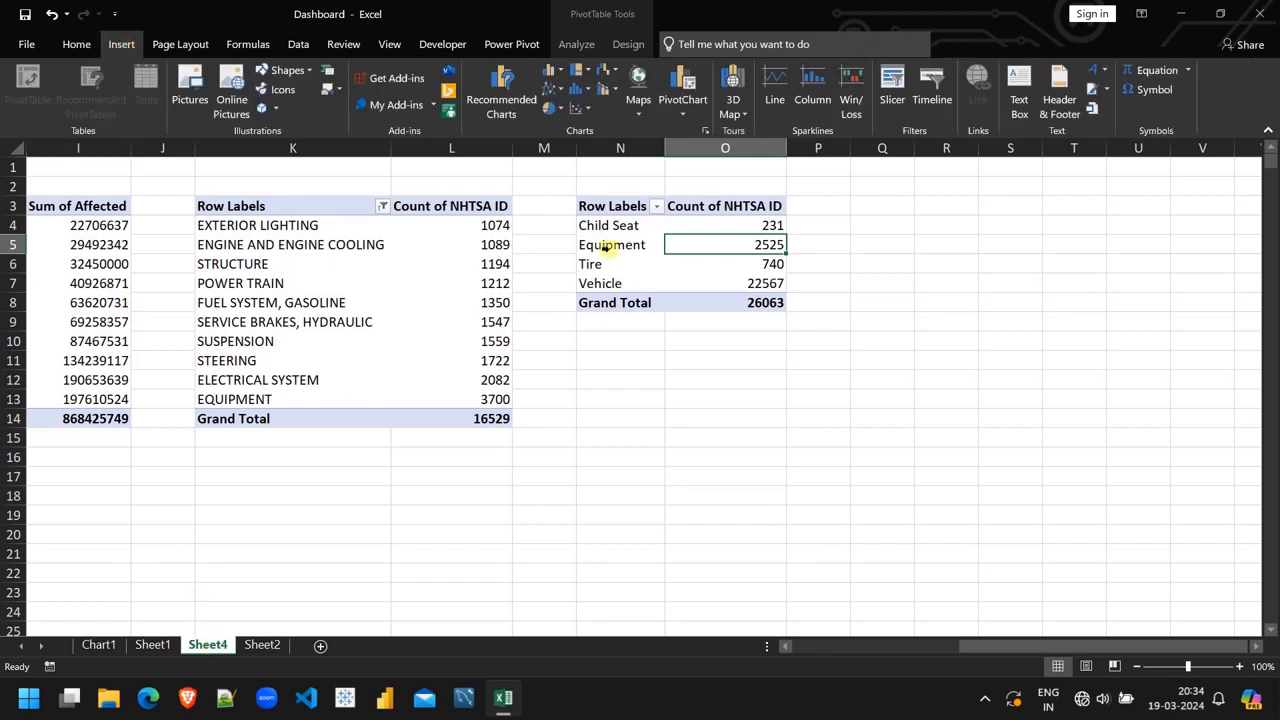
{"action": "left_click", "coordinate": [900, 95]}
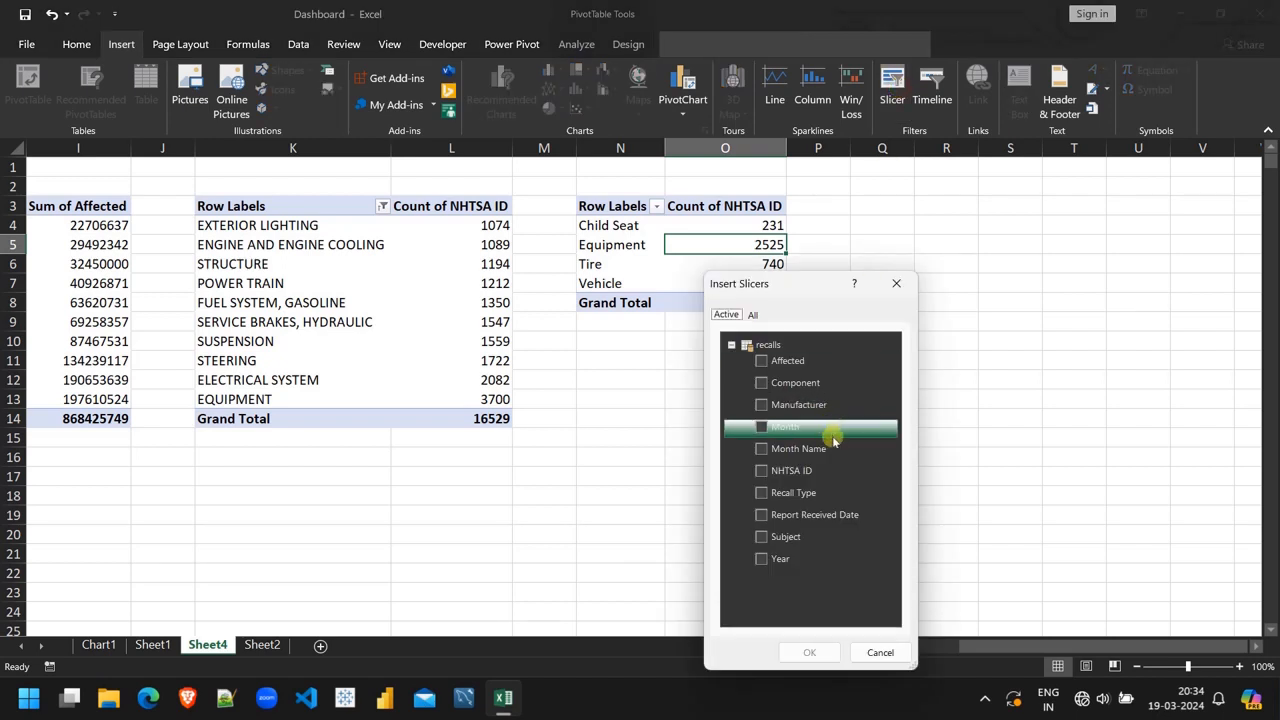
{"action": "left_click", "coordinate": [762, 450]}
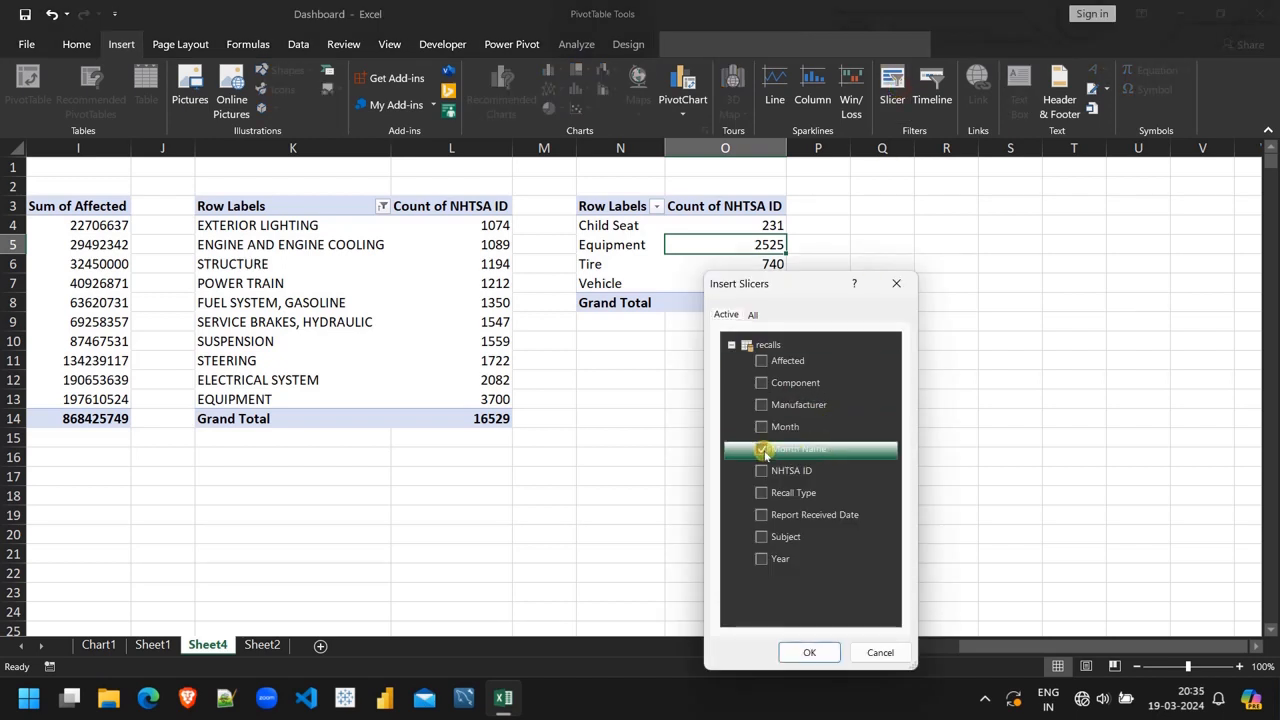
{"action": "left_click", "coordinate": [815, 653]}
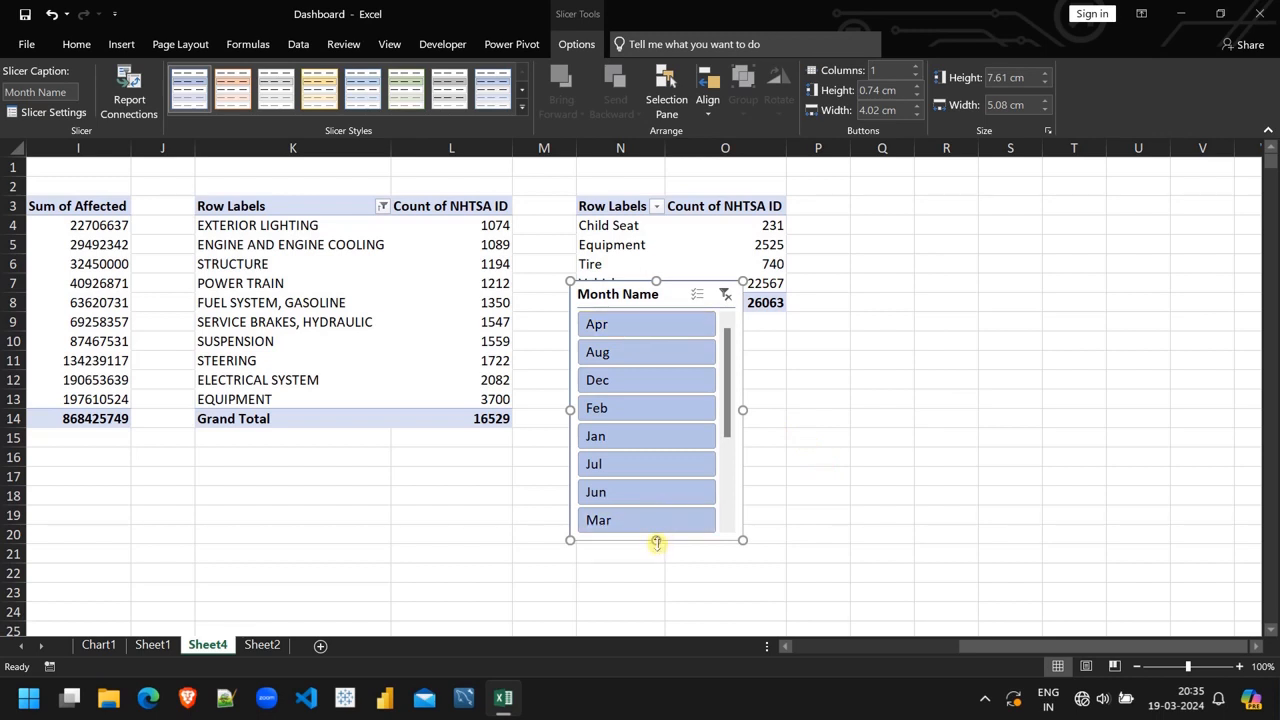
{"action": "left_click_drag", "start_coordinate": [656, 543], "coordinate": [657, 587]}
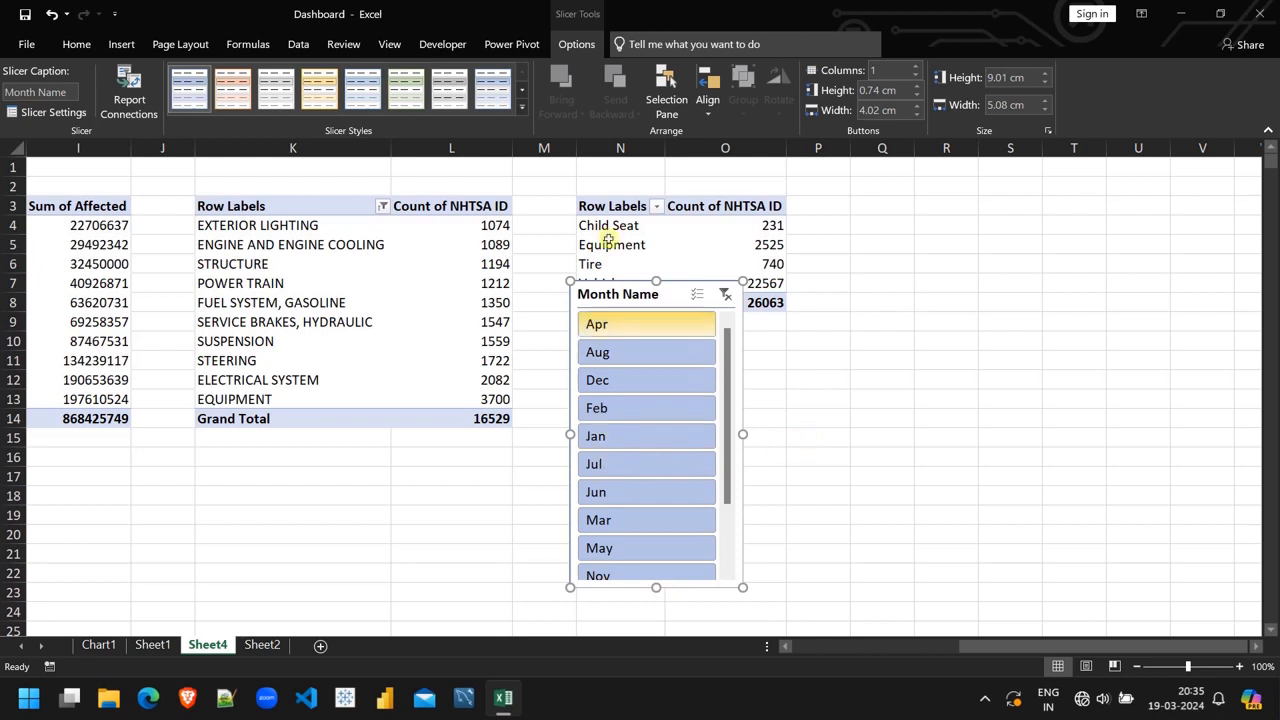
In the Power Pivot data model, sort the recalls table's Month Name column by the Month column and return to the workbook
{"action": "left_click", "coordinate": [512, 46]}
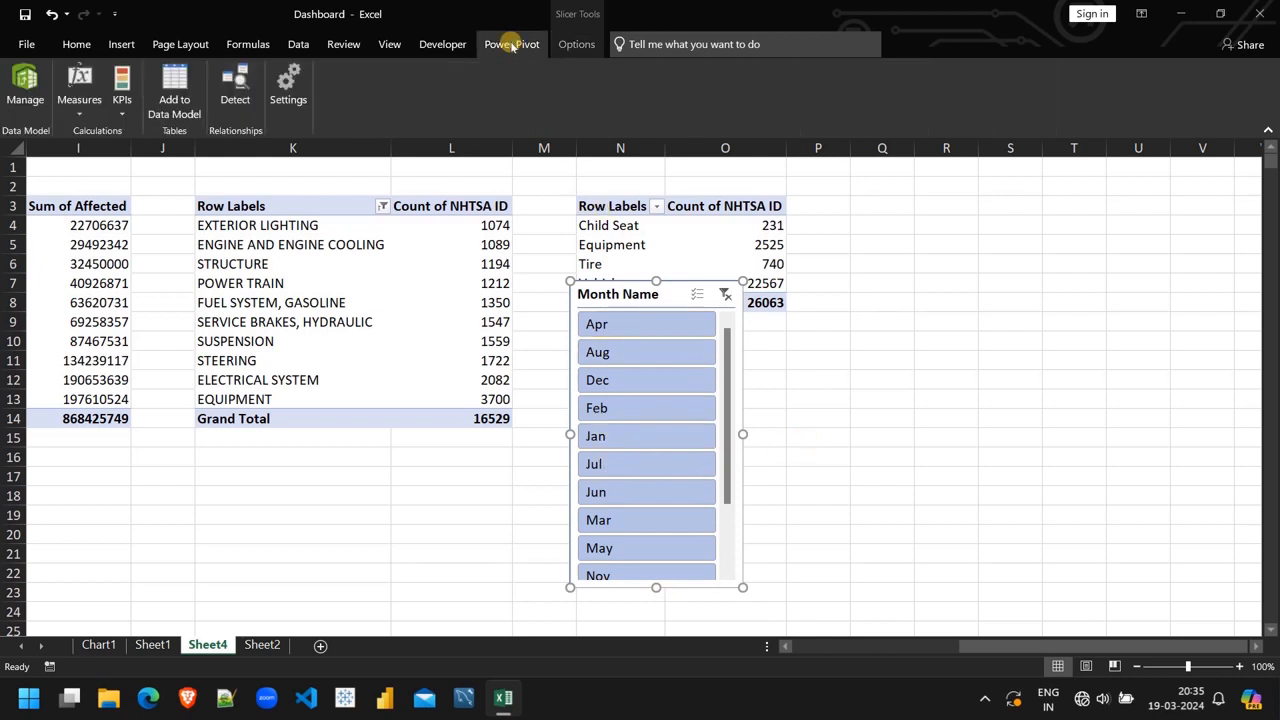
{"action": "left_click", "coordinate": [22, 86]}
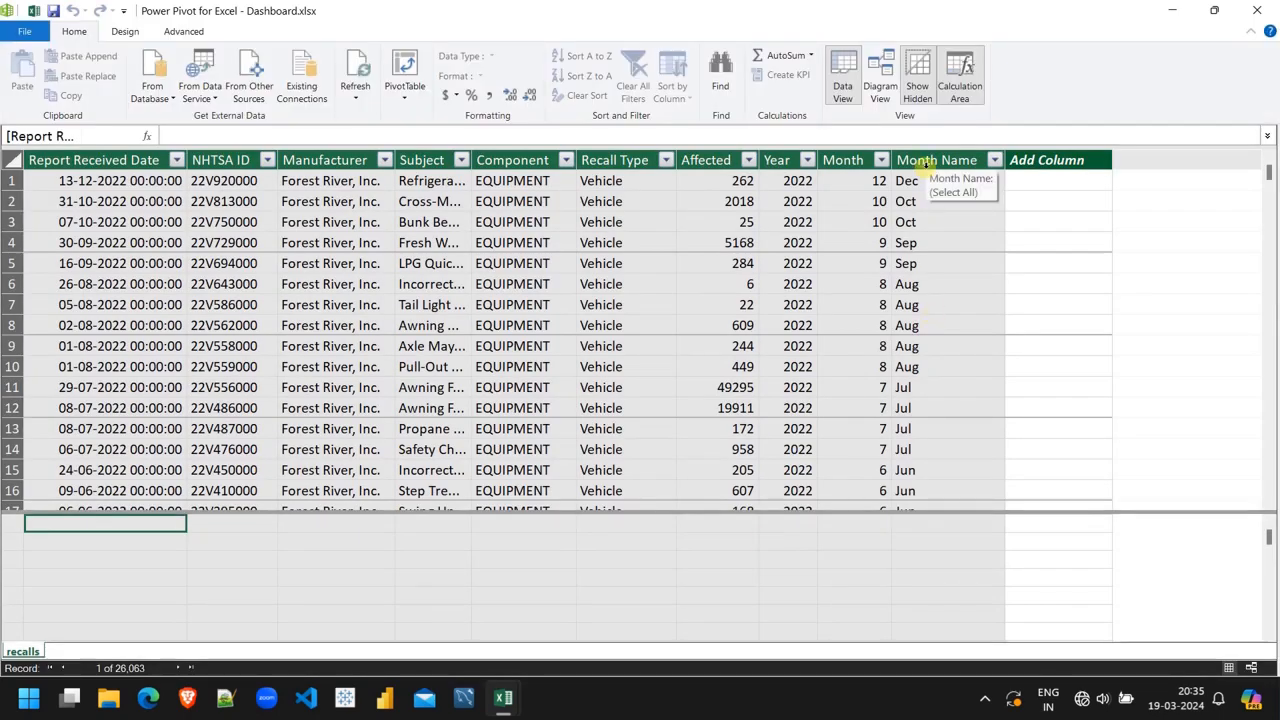
{"action": "left_click", "coordinate": [925, 164]}
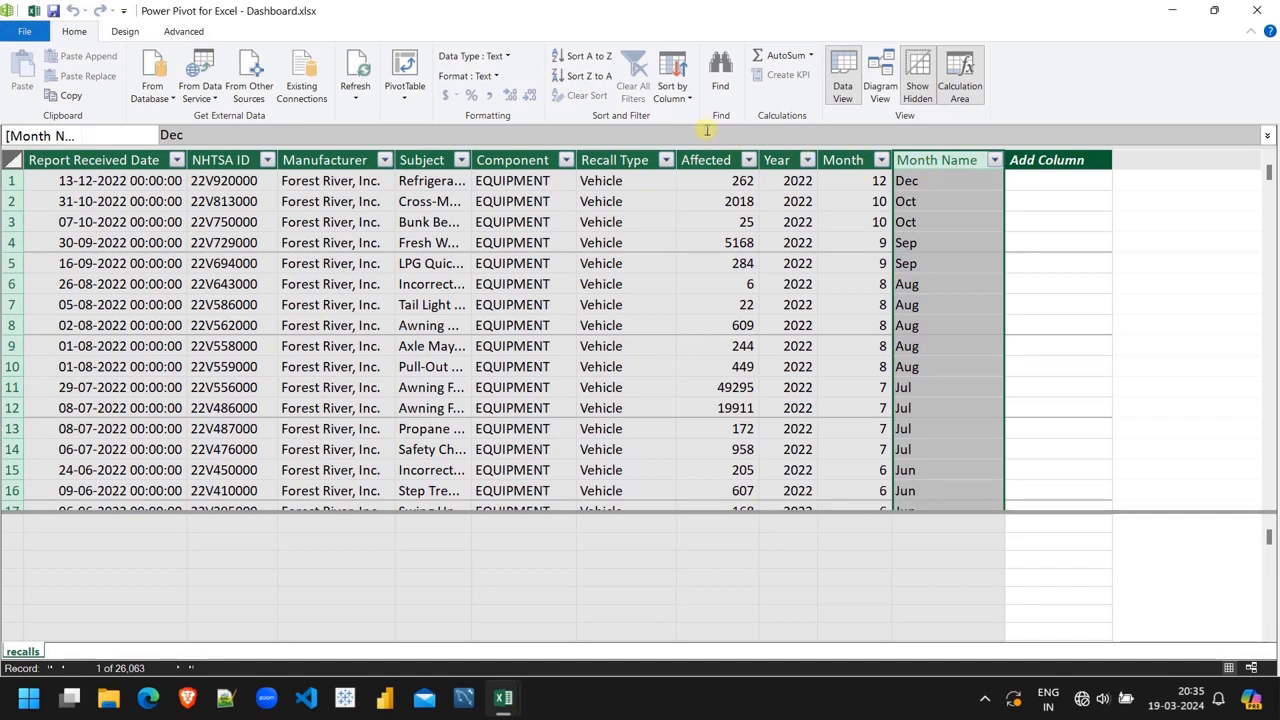
{"action": "left_click", "coordinate": [688, 100]}
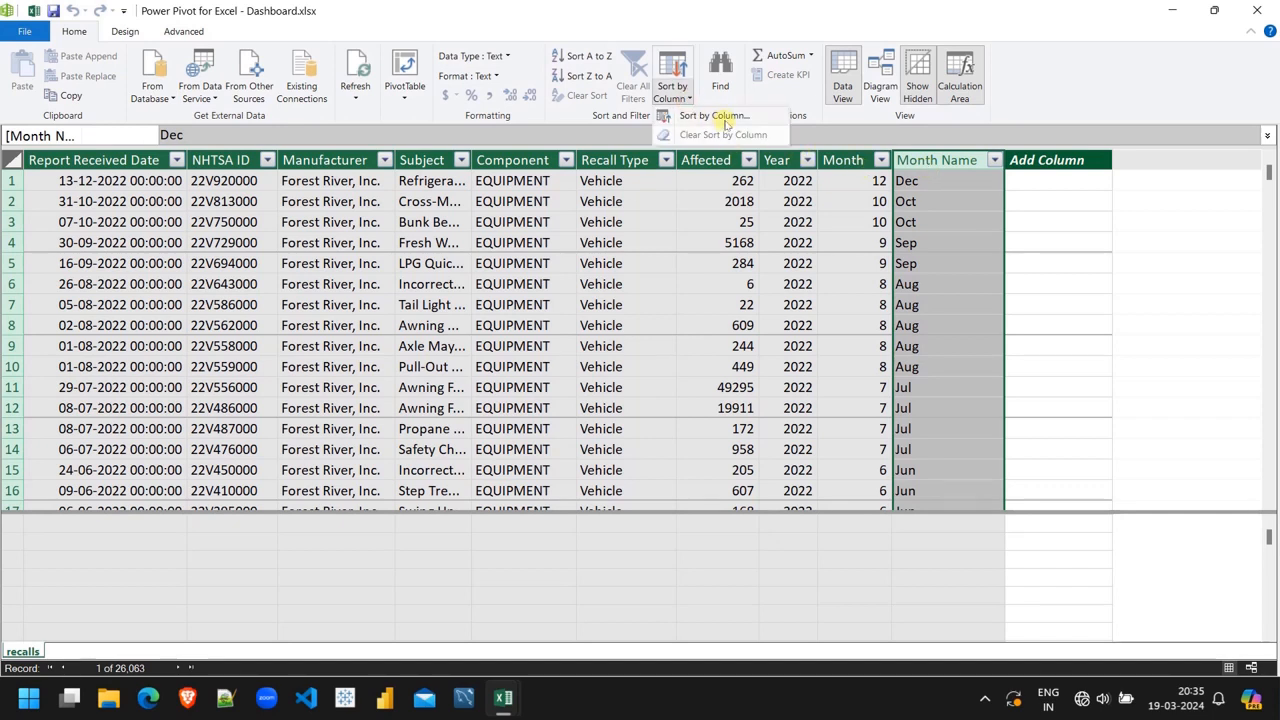
{"action": "left_click", "coordinate": [716, 115]}
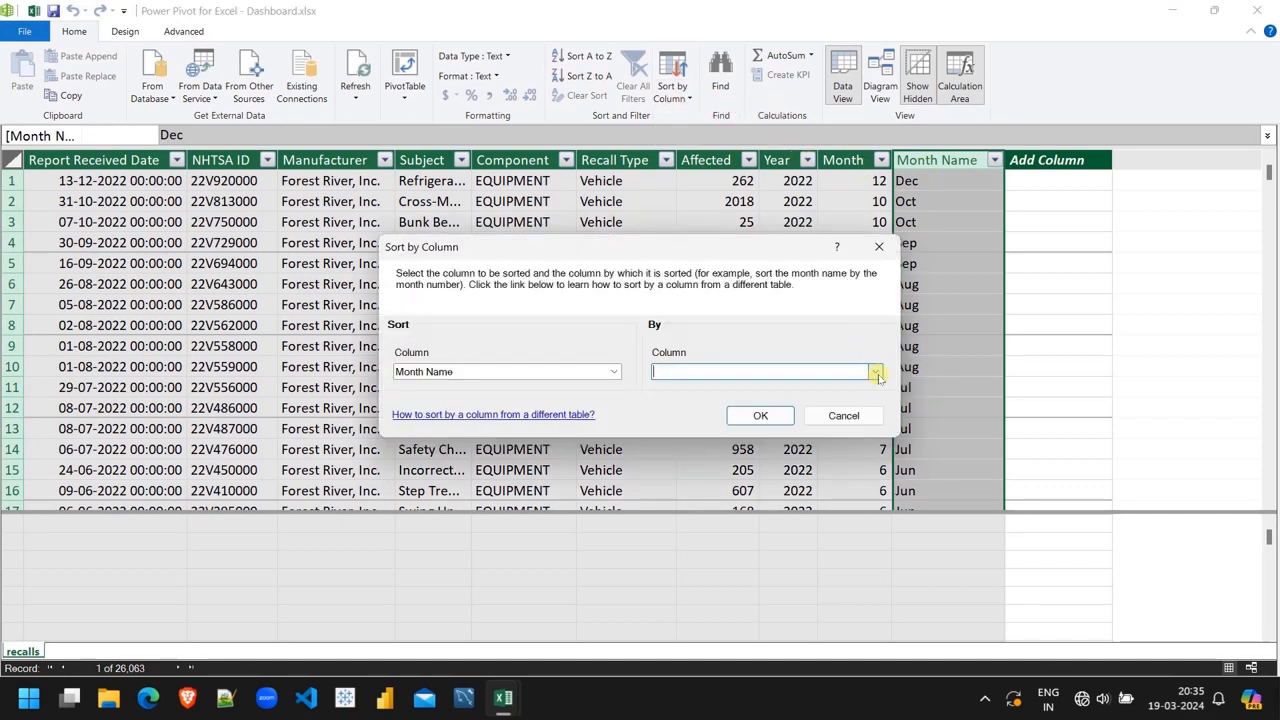
{"action": "left_click", "coordinate": [874, 374]}
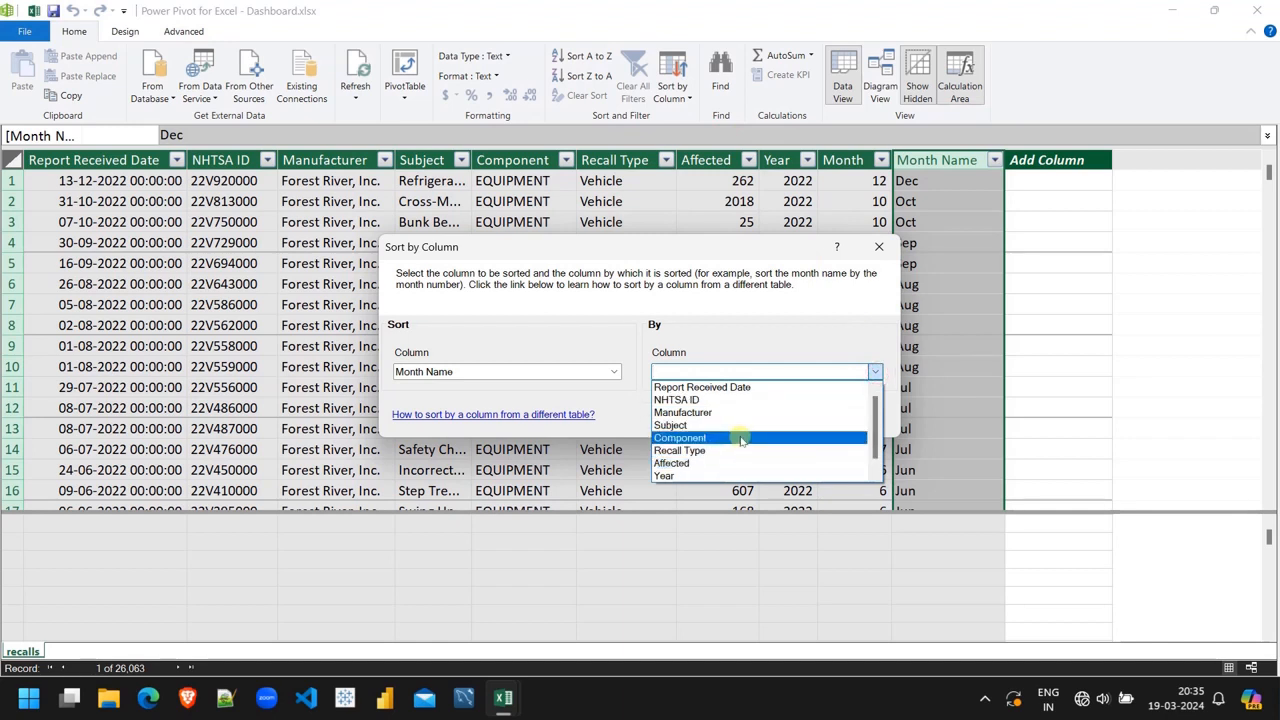
{"action": "scroll", "coordinate": [737, 434], "scroll_direction": "down", "scroll_amount": 1}
{"action": "left_click", "coordinate": [679, 476]}
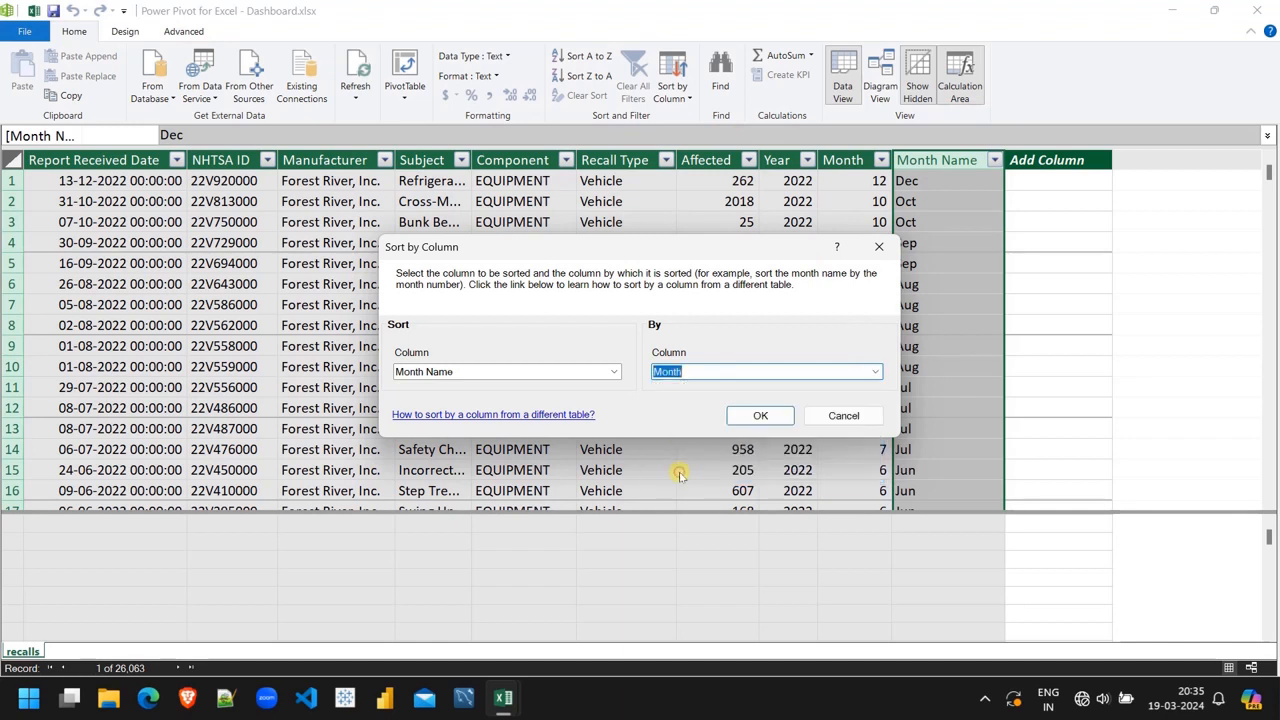
{"action": "left_click", "coordinate": [762, 416]}
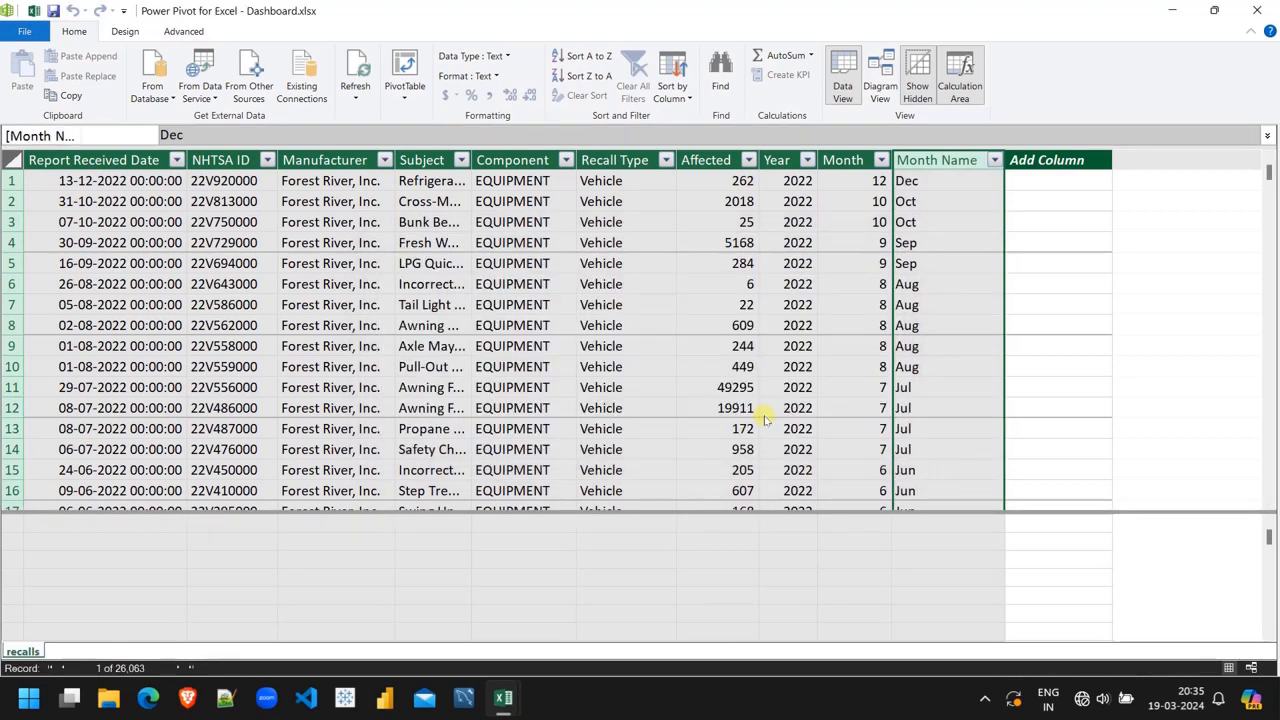
{"action": "left_click", "coordinate": [1253, 12]}
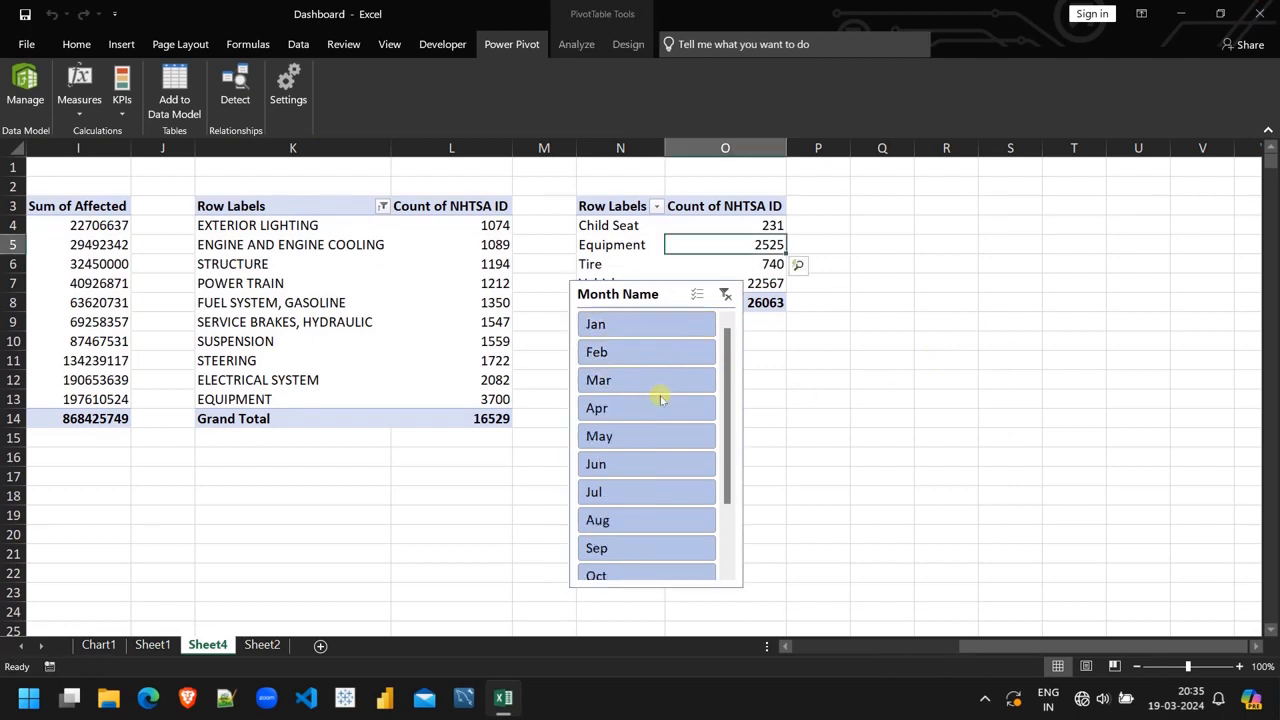
Delete the Month Name slicer from Sheet4
{"action": "left_click", "coordinate": [670, 296]}
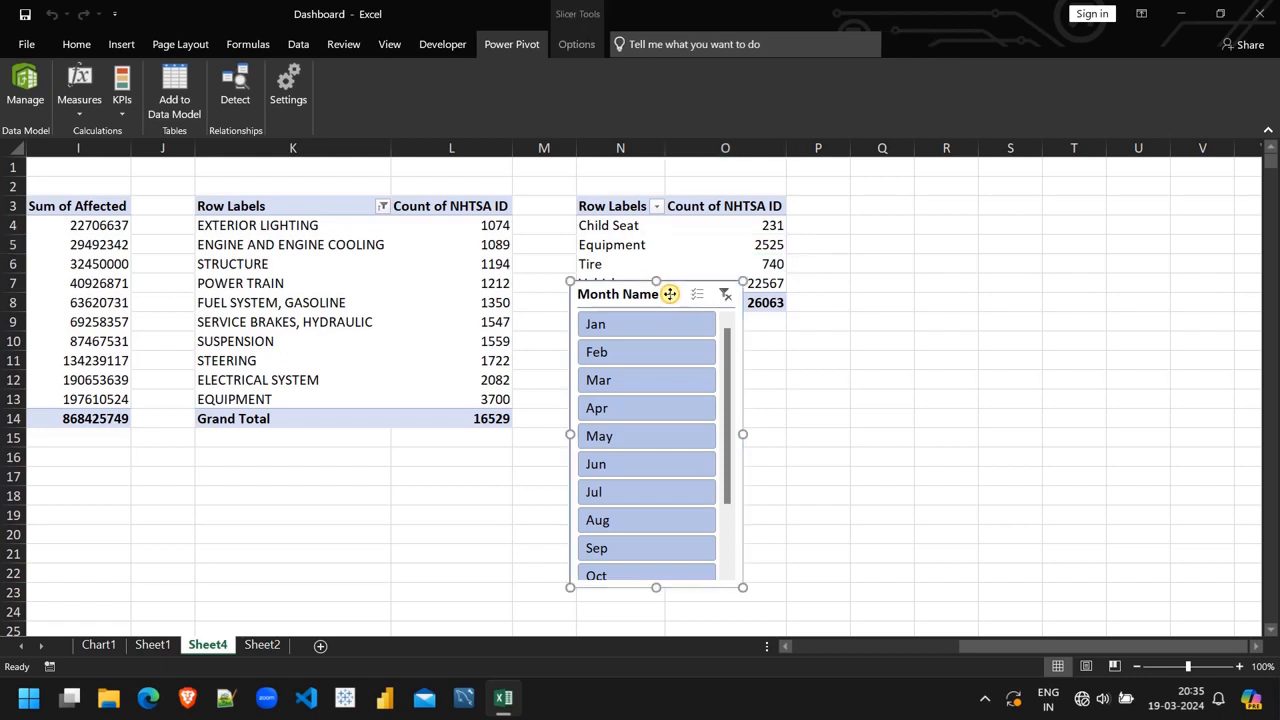
{"action": "key", "text": "Delete"}
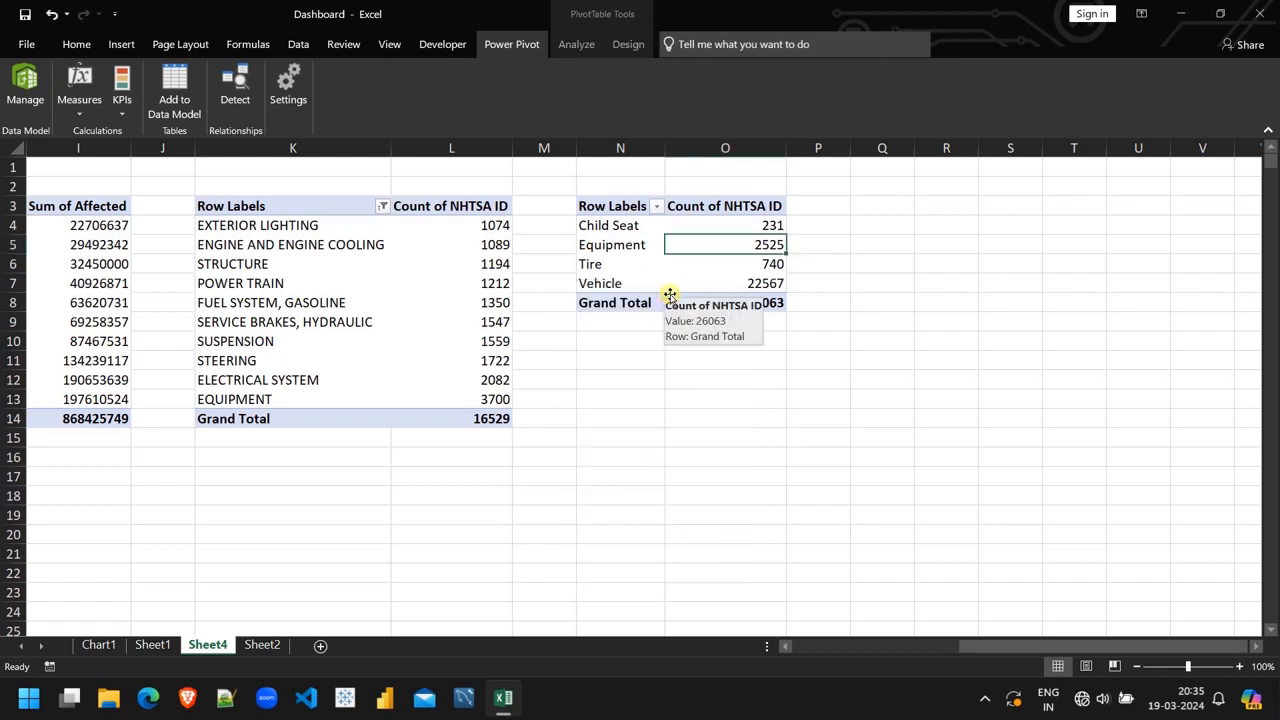
Duplicate the light grey slicer style, starting from the Month Name slicer below the charts on Sheet1
{"action": "left_click", "coordinate": [100, 645]}
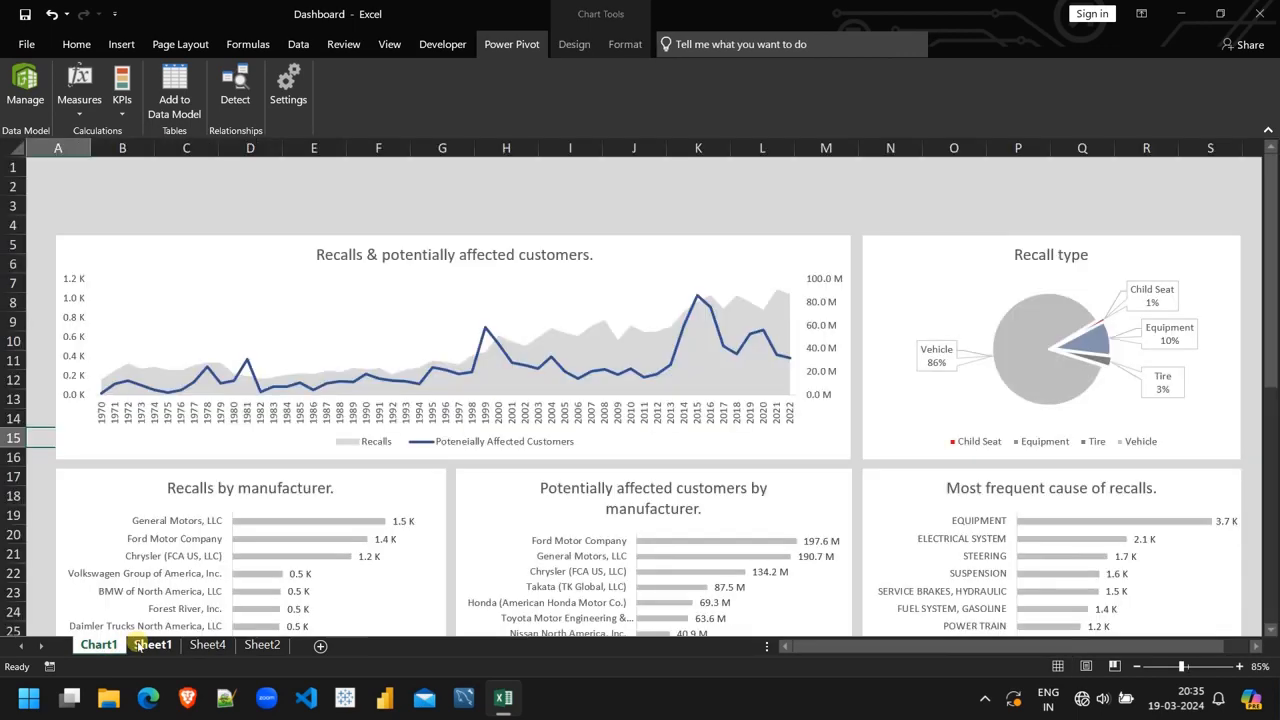
{"action": "left_click", "coordinate": [140, 645]}
{"action": "scroll", "coordinate": [418, 446], "scroll_direction": "down", "scroll_amount": 6}
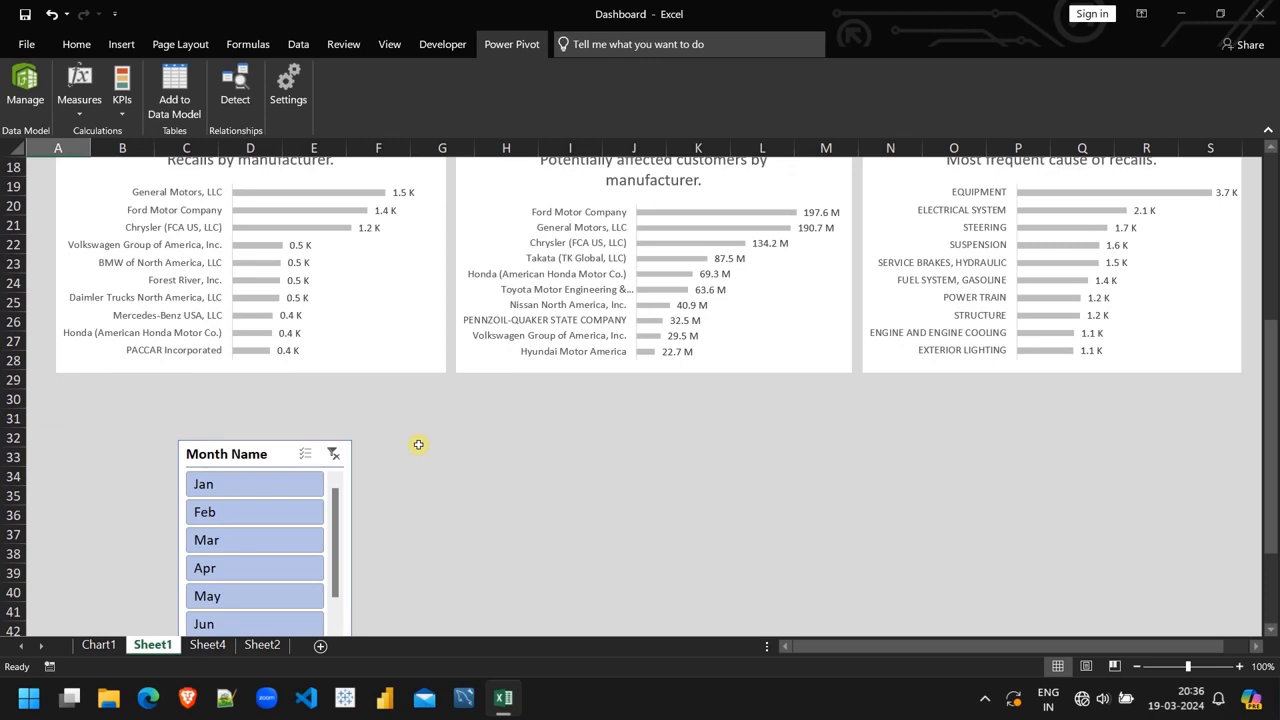
{"action": "left_click", "coordinate": [278, 454]}
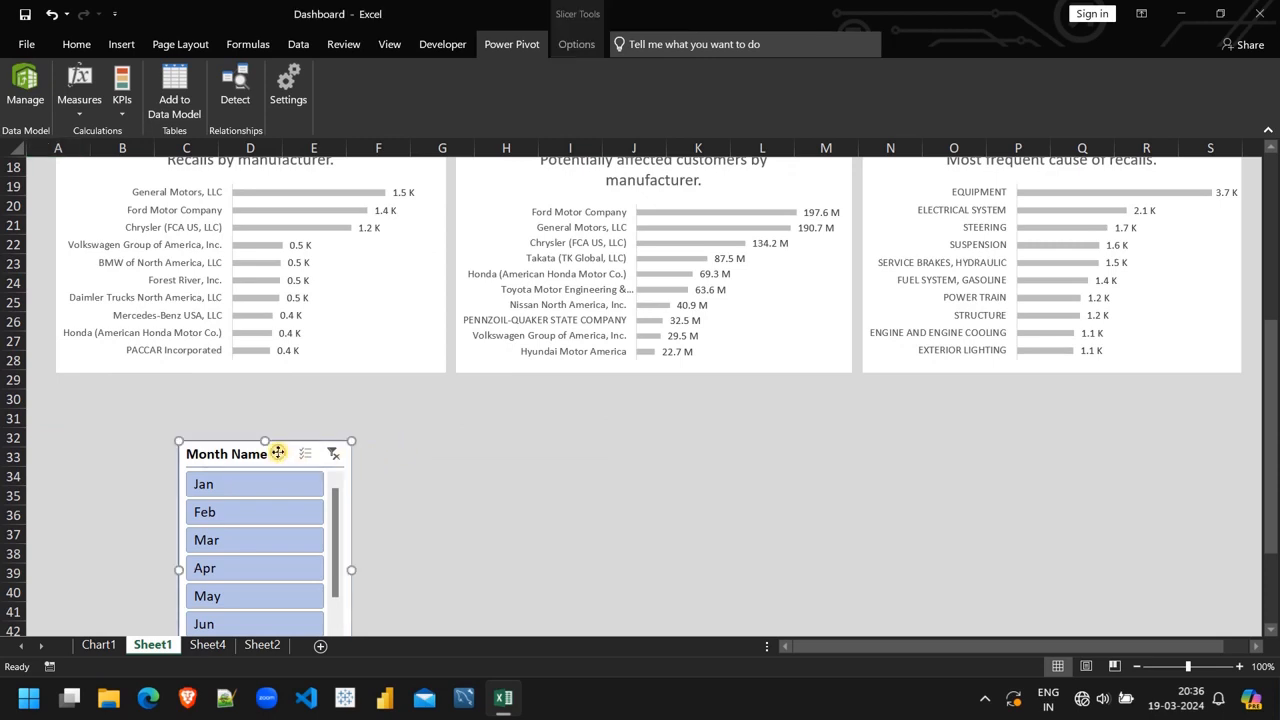
{"action": "left_click", "coordinate": [576, 46]}
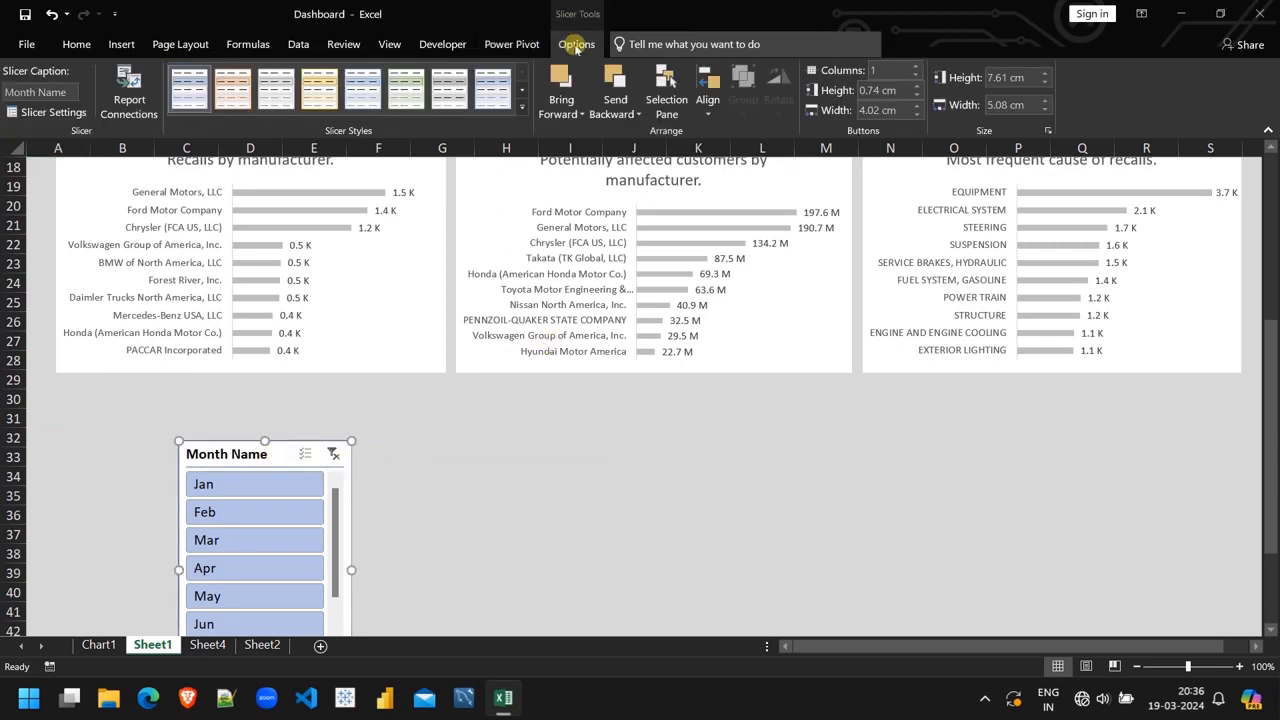
{"action": "right_click", "coordinate": [451, 89]}
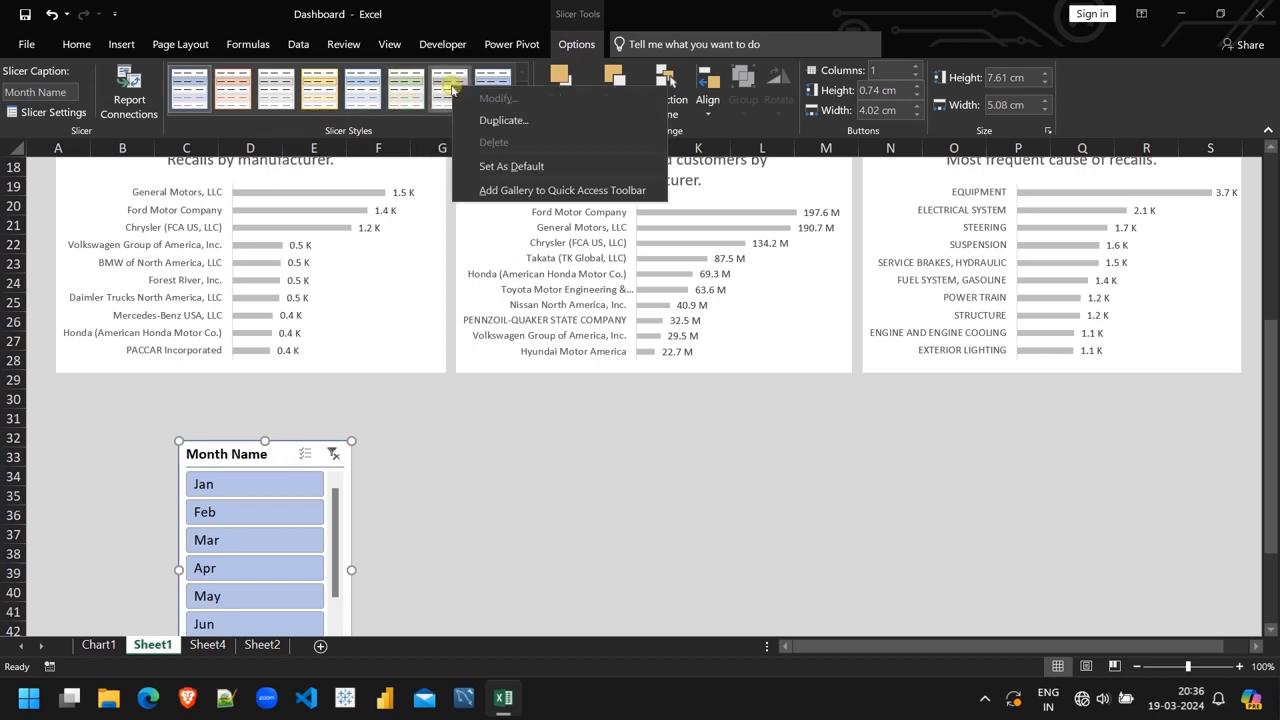
{"action": "left_click", "coordinate": [502, 120]}
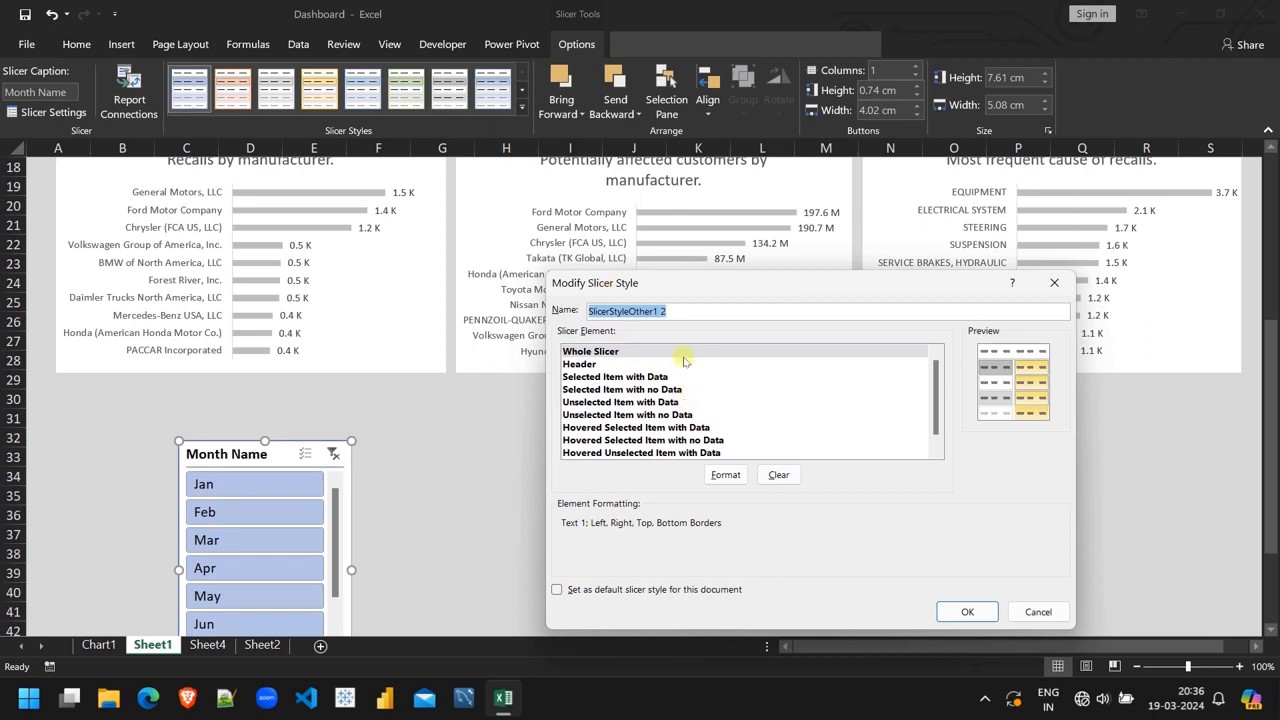
Set the duplicated style's Whole Slicer font to Bold, size 8, and apply the style to the Month Name slicer
{"action": "left_click", "coordinate": [620, 354]}
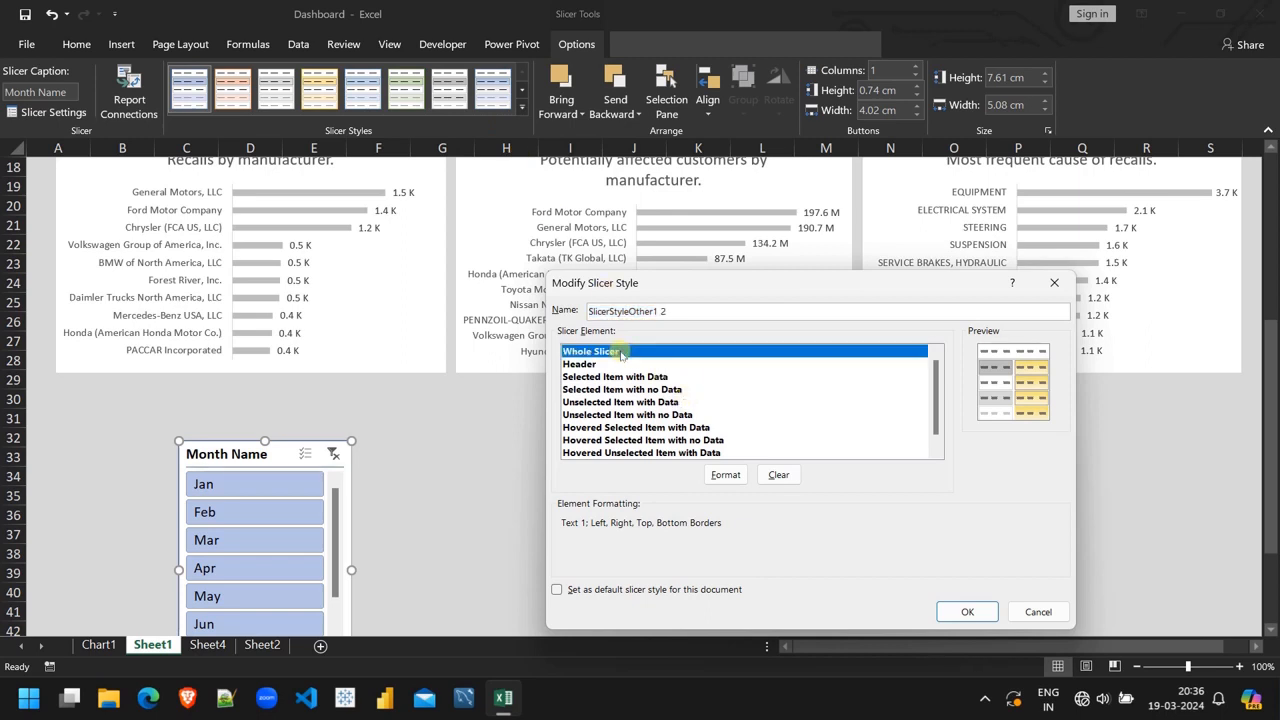
{"action": "left_click", "coordinate": [731, 476]}
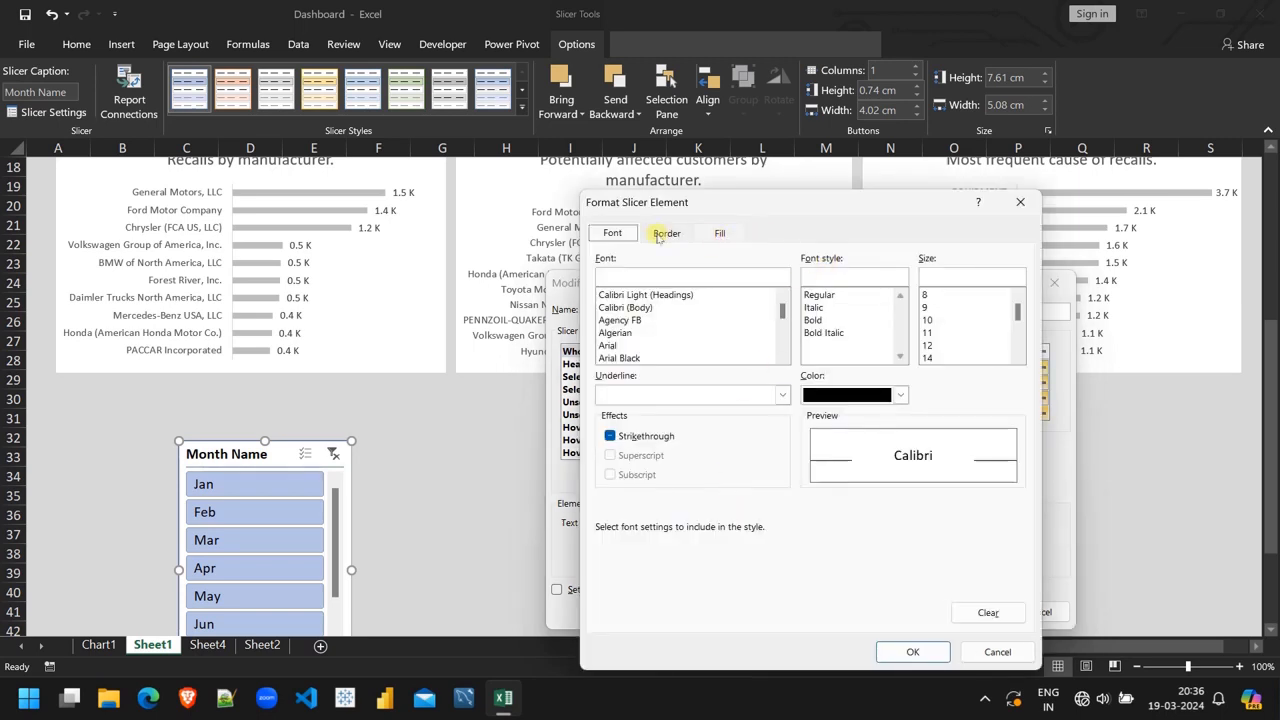
{"action": "left_click", "coordinate": [925, 295]}
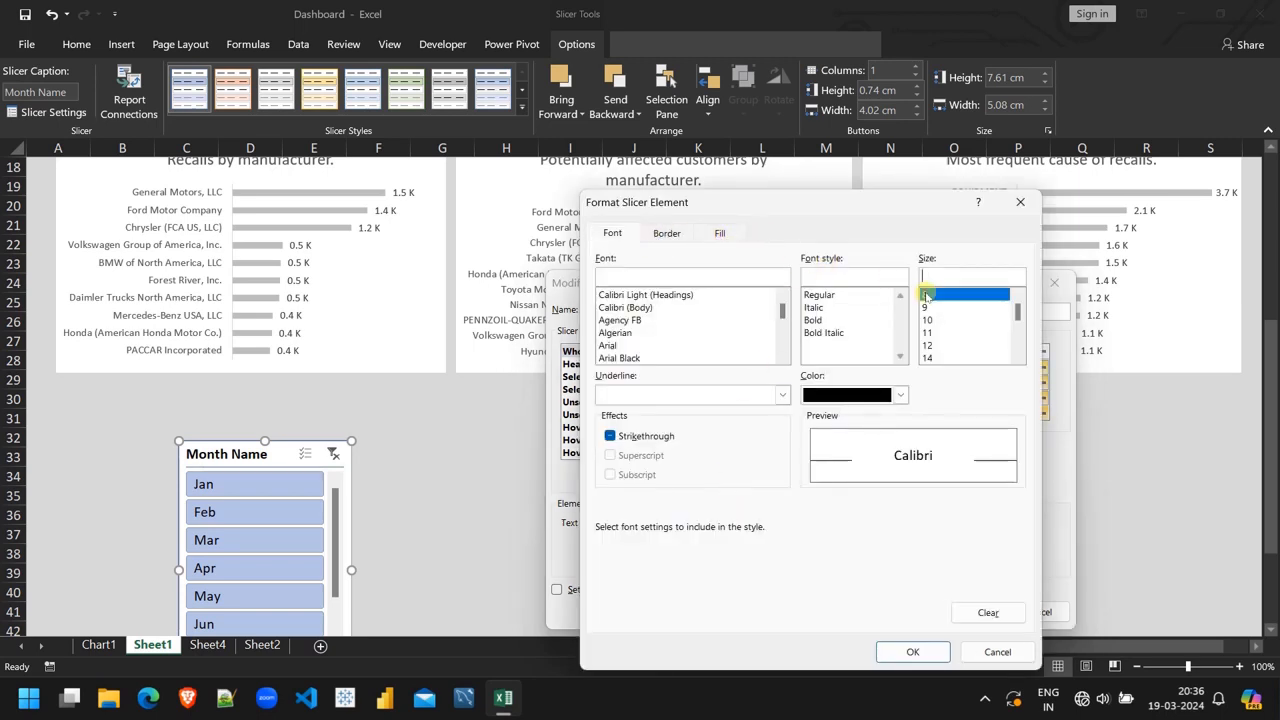
{"action": "left_click", "coordinate": [812, 320]}
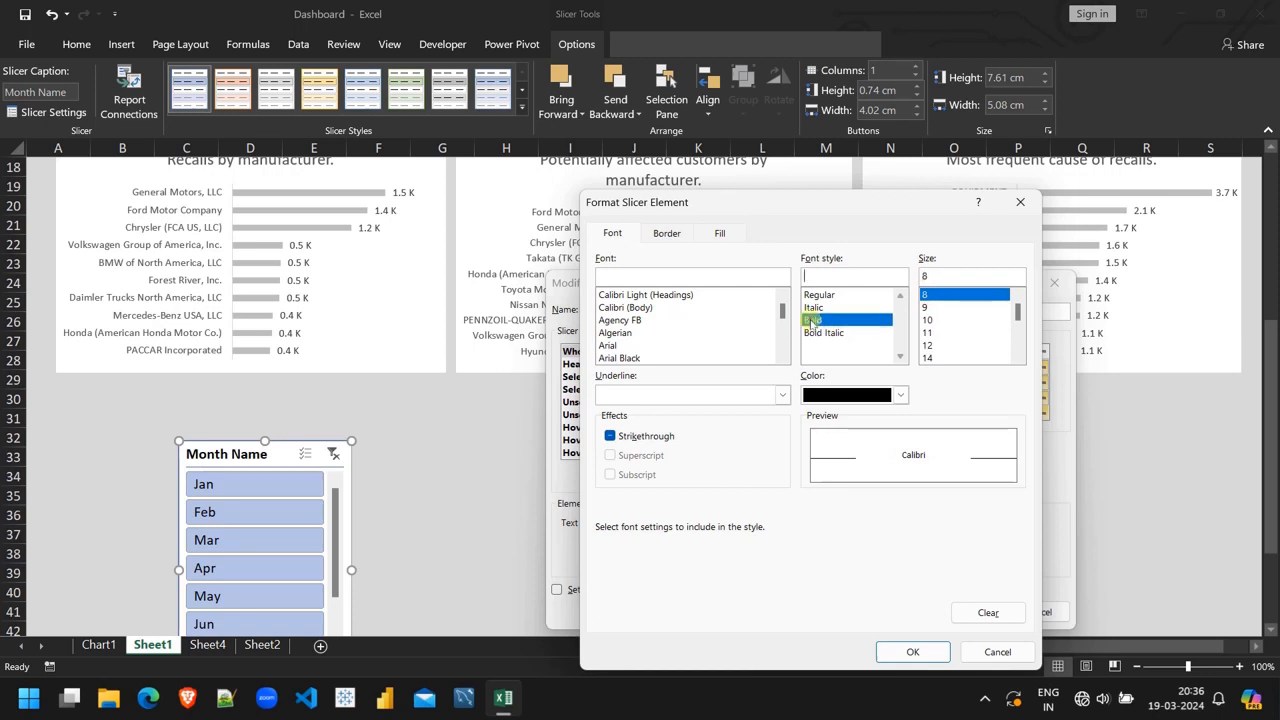
{"action": "left_click", "coordinate": [910, 652]}
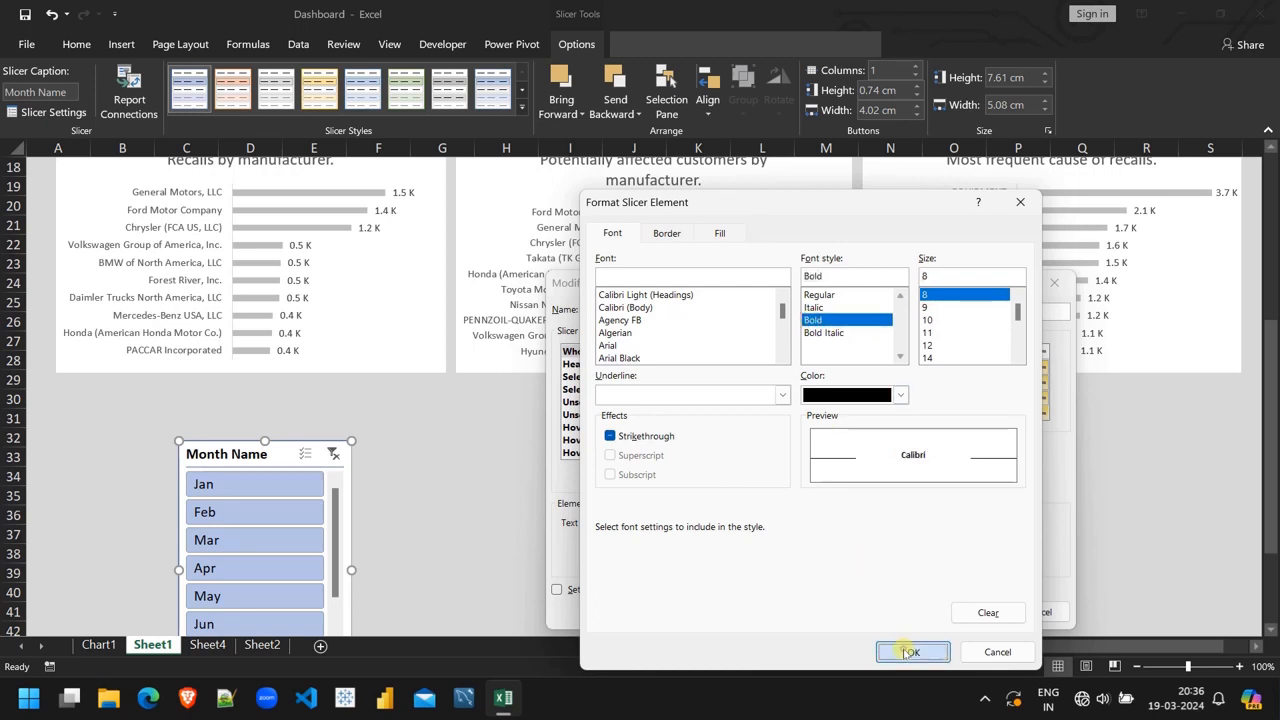
{"action": "left_click", "coordinate": [962, 613]}
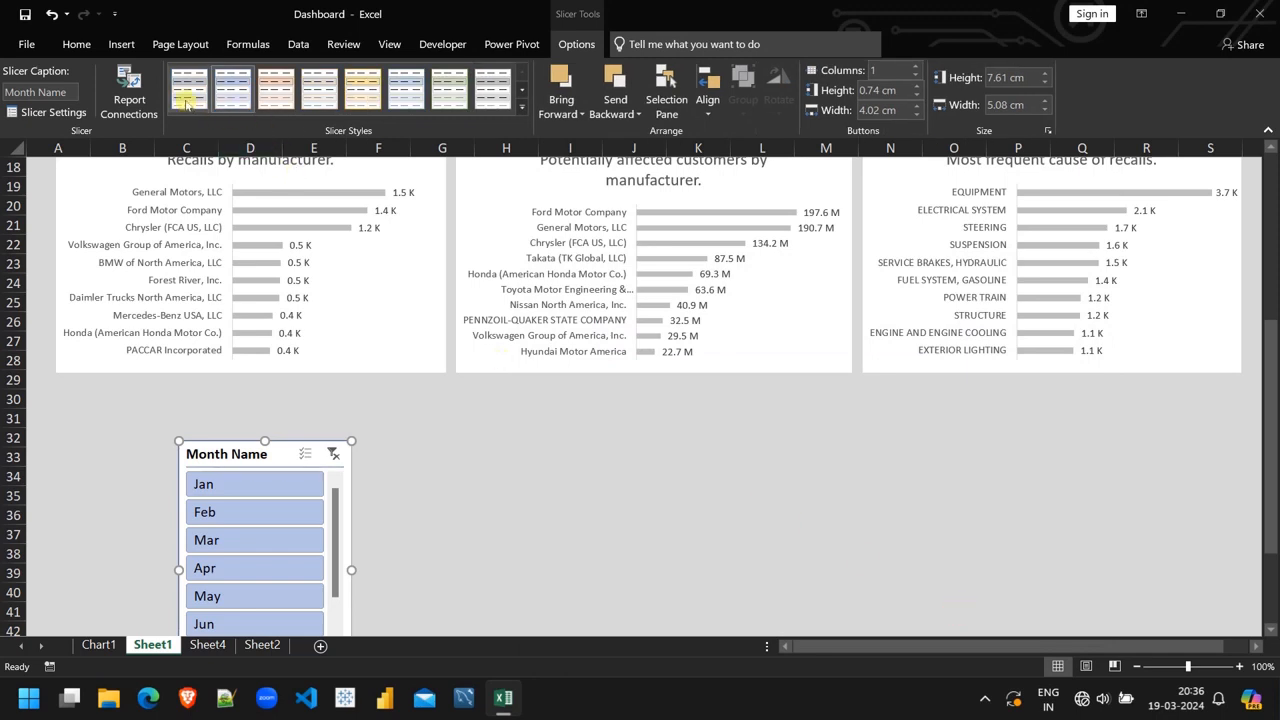
{"action": "left_click", "coordinate": [187, 92]}
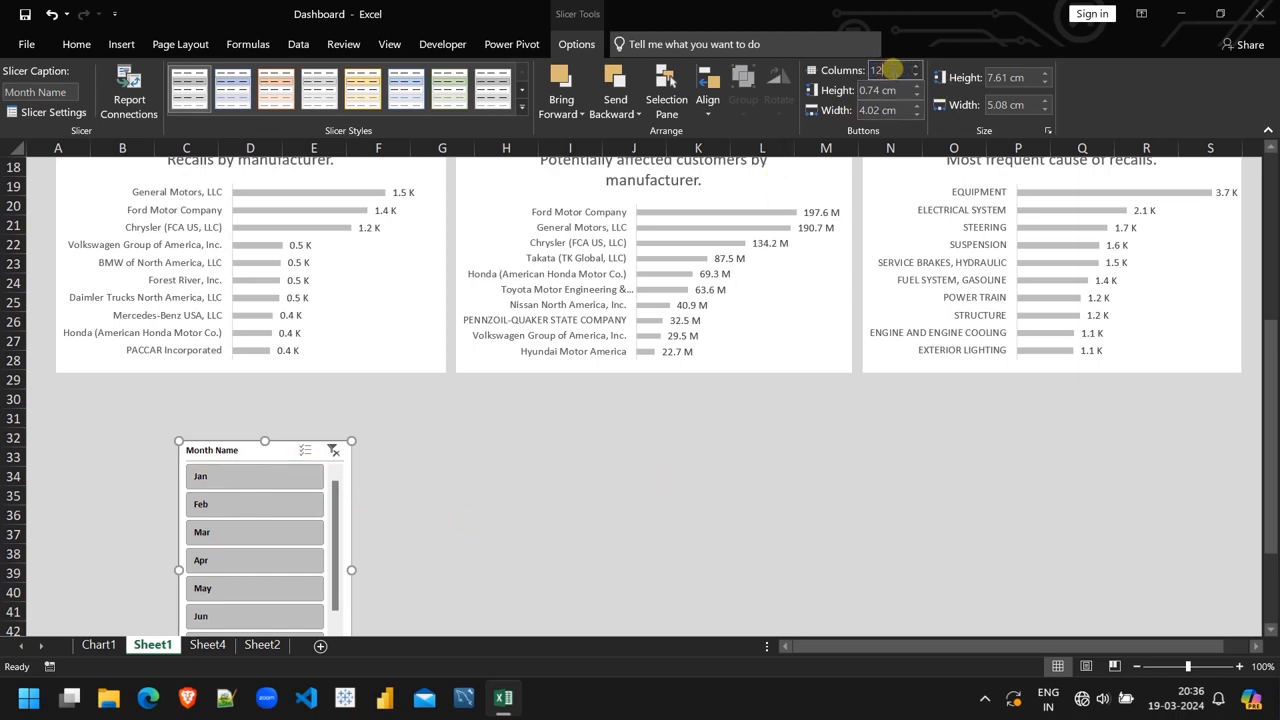
Arrange the Month Name slicer in 12 columns and resize it to about 1.5 cm high by 13.95 cm wide
{"action": "key", "text": "Return"}
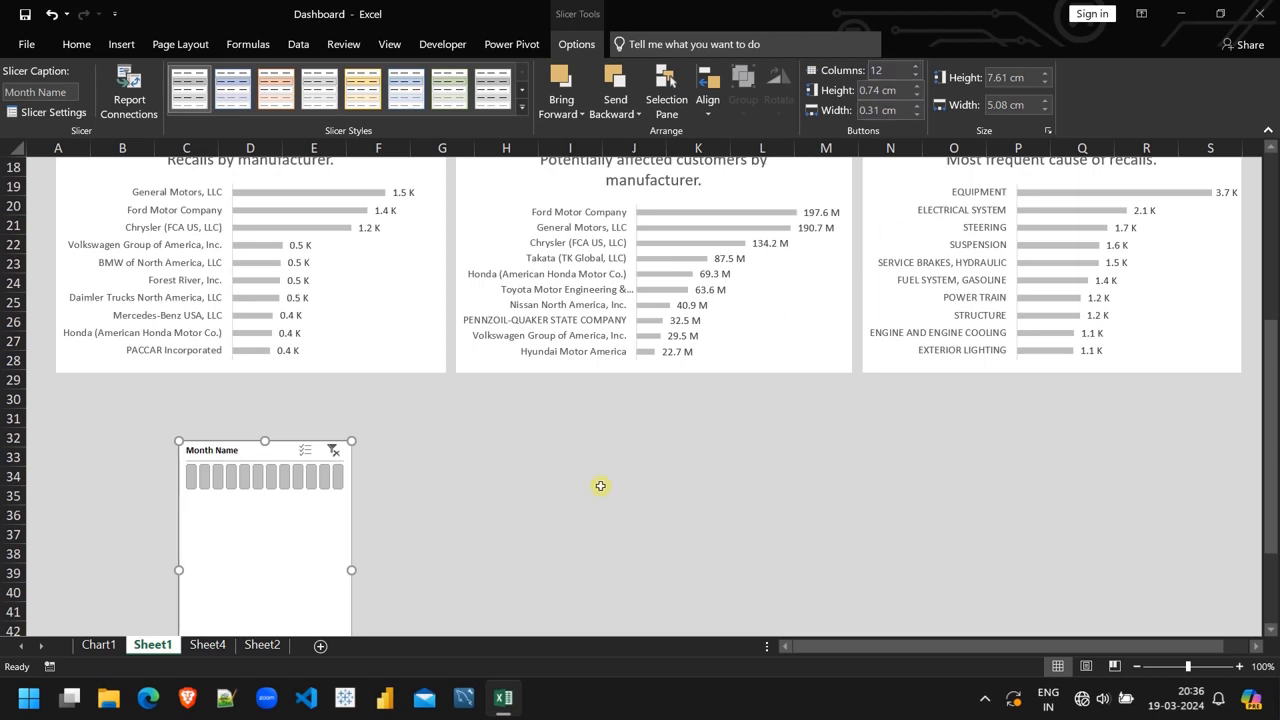
{"action": "scroll", "coordinate": [567, 505], "scroll_direction": "down", "scroll_amount": 2}
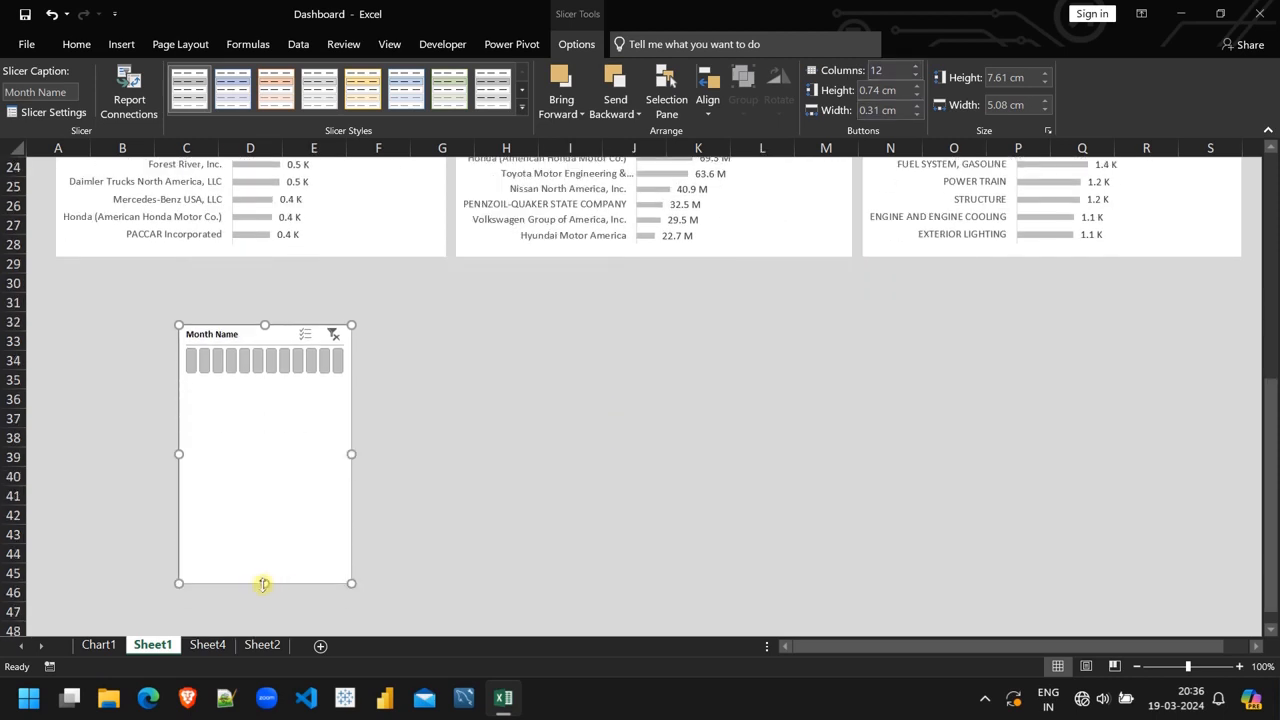
{"action": "left_click_drag", "start_coordinate": [263, 584], "coordinate": [277, 372]}
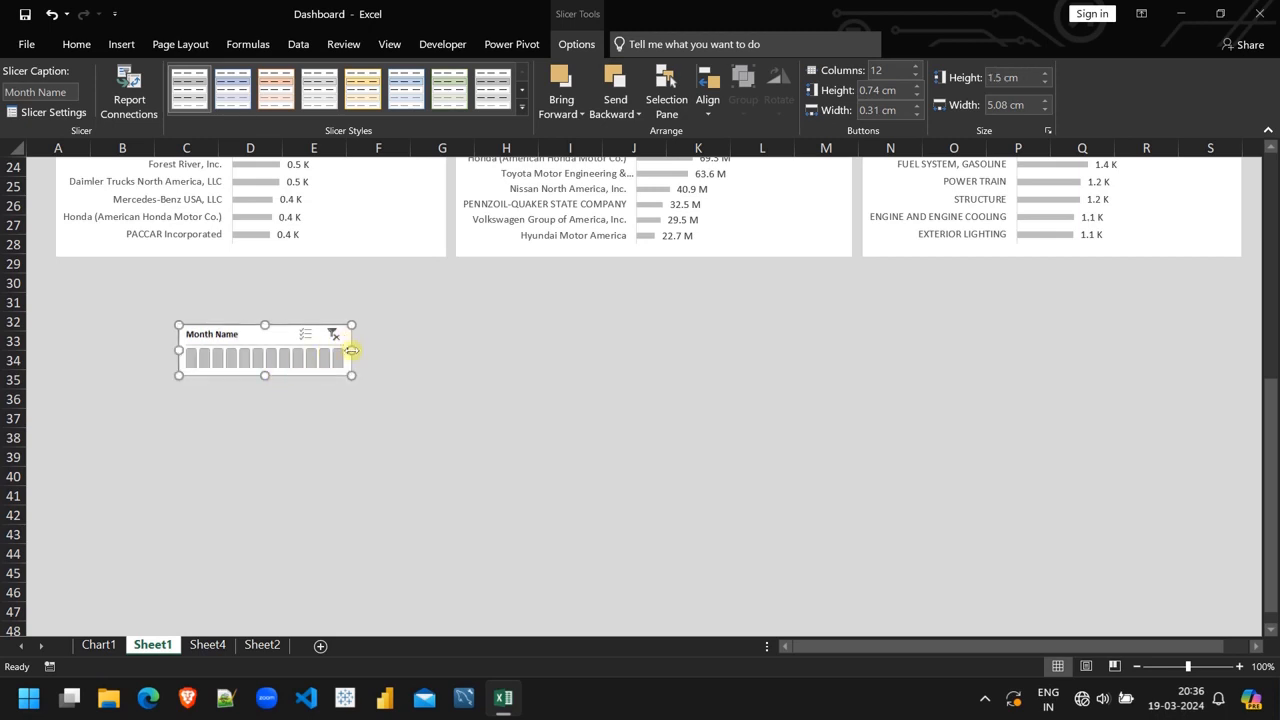
{"action": "left_click_drag", "start_coordinate": [352, 350], "coordinate": [654, 350]}
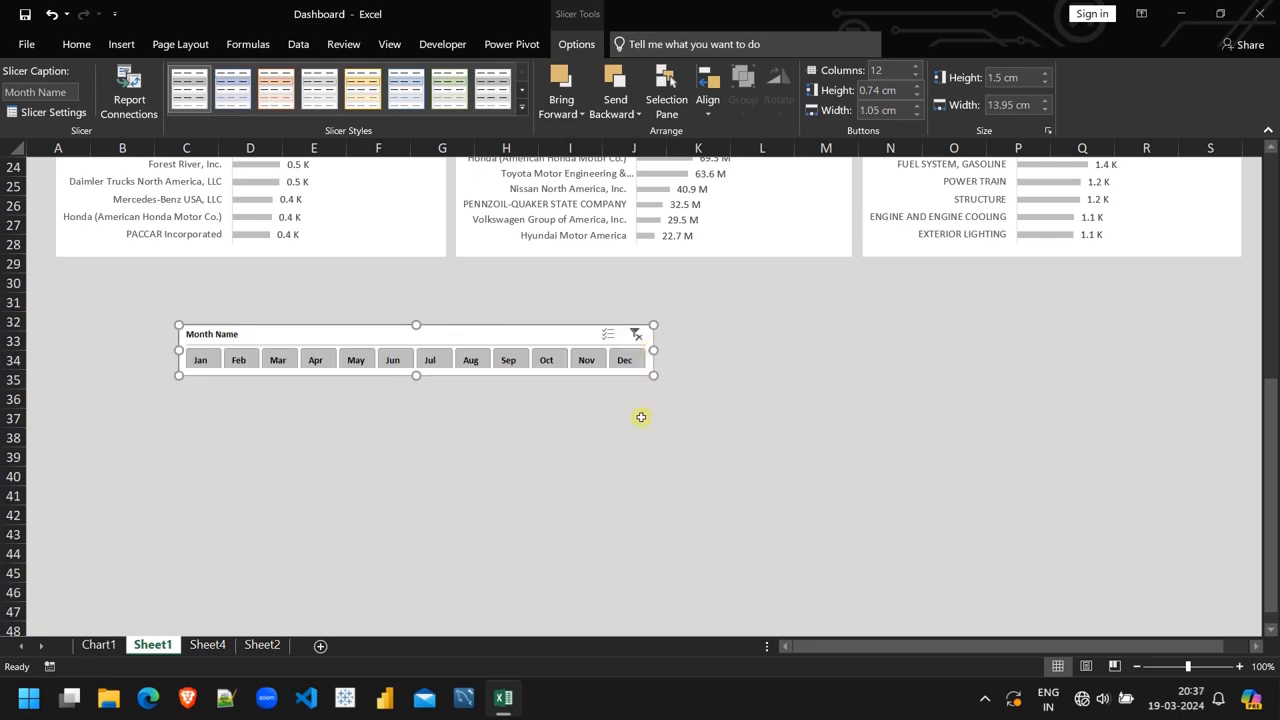
{"action": "scroll", "coordinate": [641, 417], "scroll_direction": "up", "scroll_amount": 3}
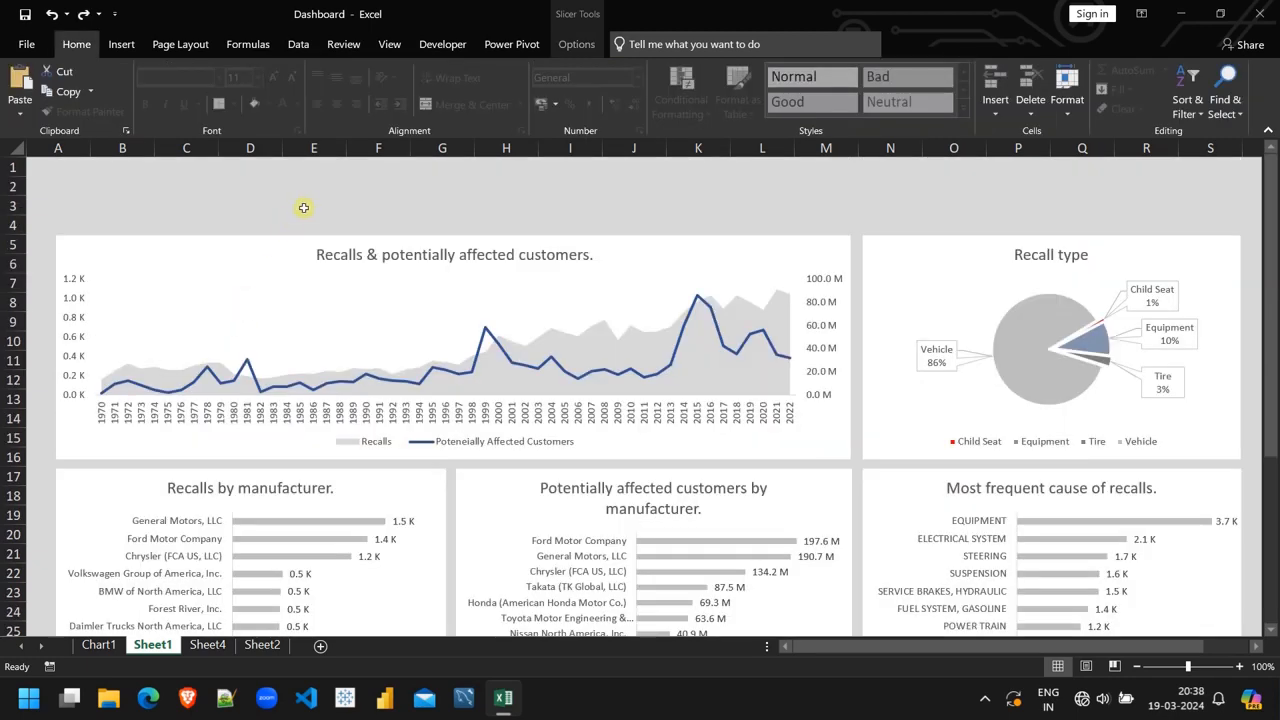
Insert a wide text box across the top of Sheet1, above the charts, with the title "FIVE DACADES OF VEHICLE RECALLS."
{"action": "left_click", "coordinate": [123, 46]}
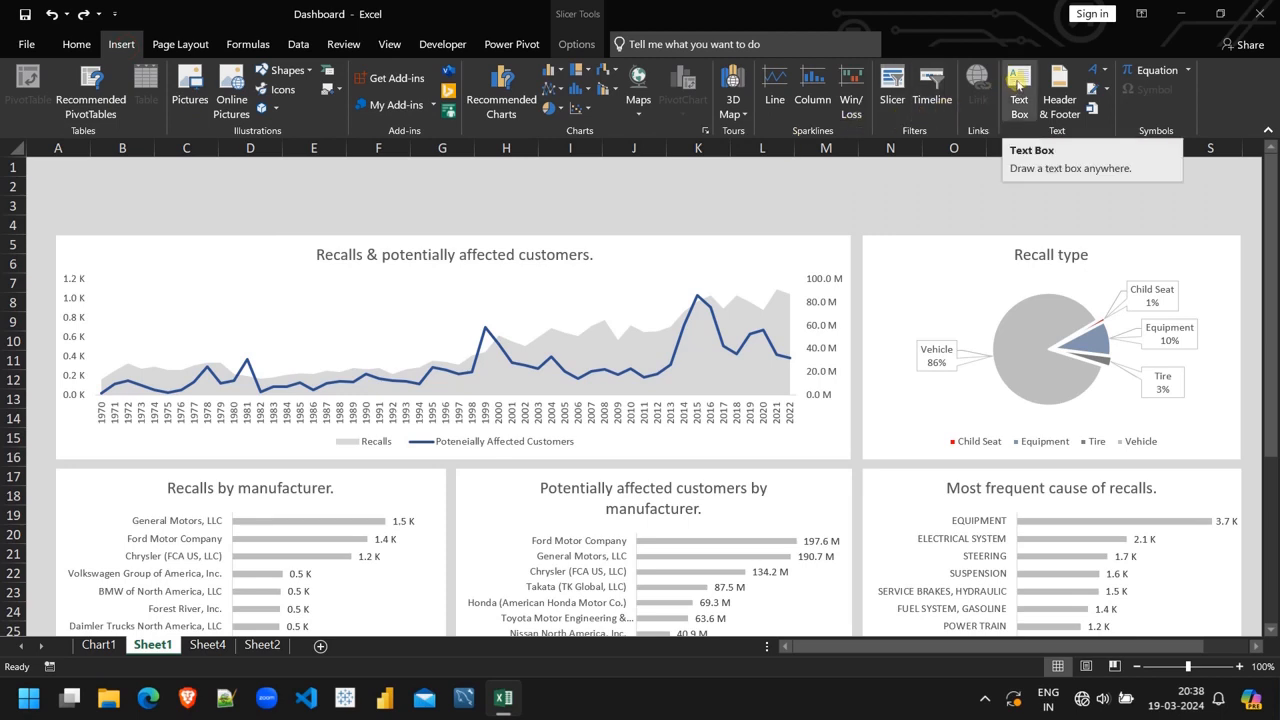
{"action": "left_click", "coordinate": [1019, 92]}
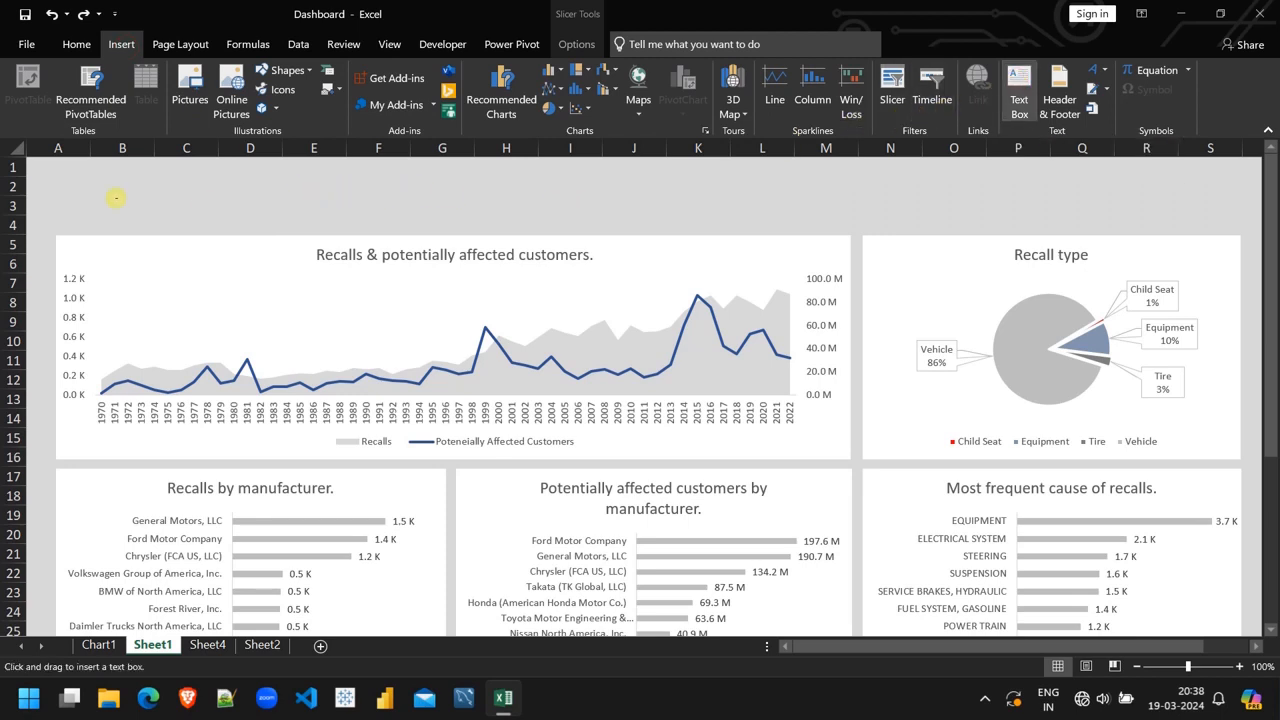
{"action": "mouse_move", "coordinate": [57, 177]}
{"action": "left_mouse_down"}
{"action": "mouse_move", "coordinate": [411, 214]}
{"action": "mouse_move", "coordinate": [1129, 194]}
{"action": "mouse_move", "coordinate": [1238, 213]}
{"action": "left_mouse_up"}
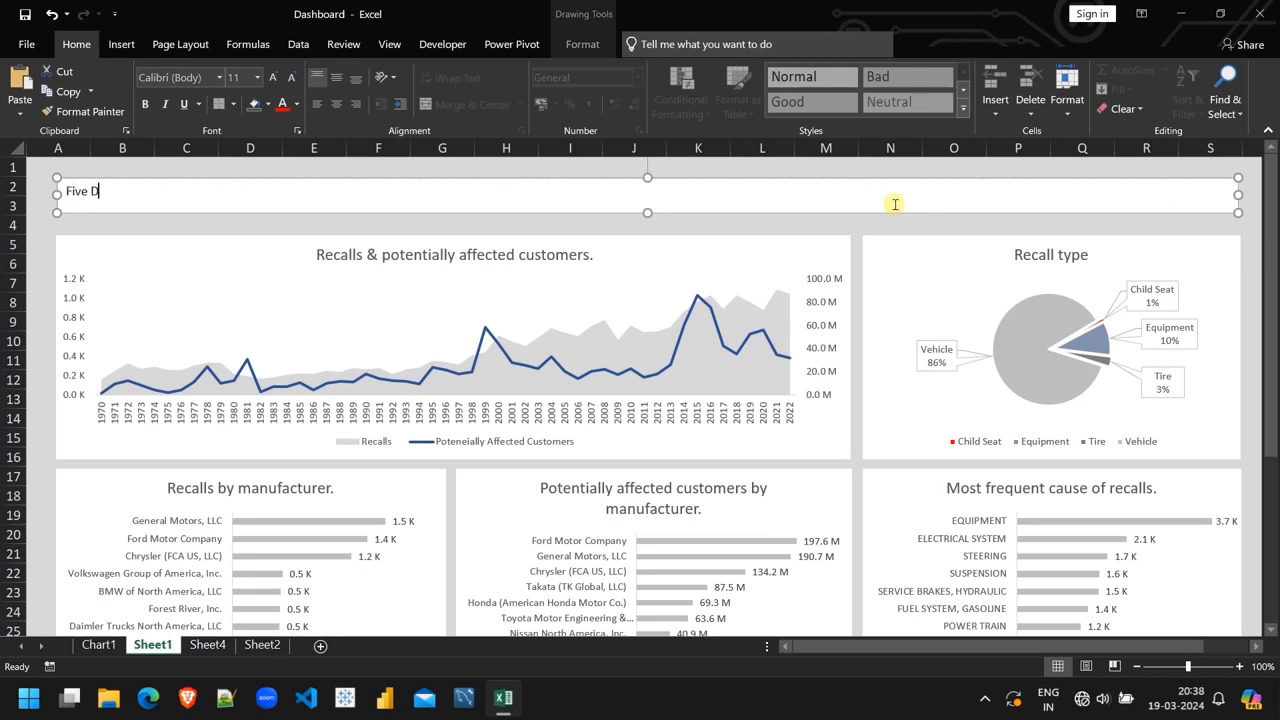
{"action": "key", "text": "BackSpace"}
{"action": "key", "text": "BackSpace"}
{"action": "key", "text": "BackSpace"}
{"action": "key", "text": "BackSpace"}
{"action": "key", "text": "BackSpace"}
{"action": "key", "text": "Caps_Lock"}
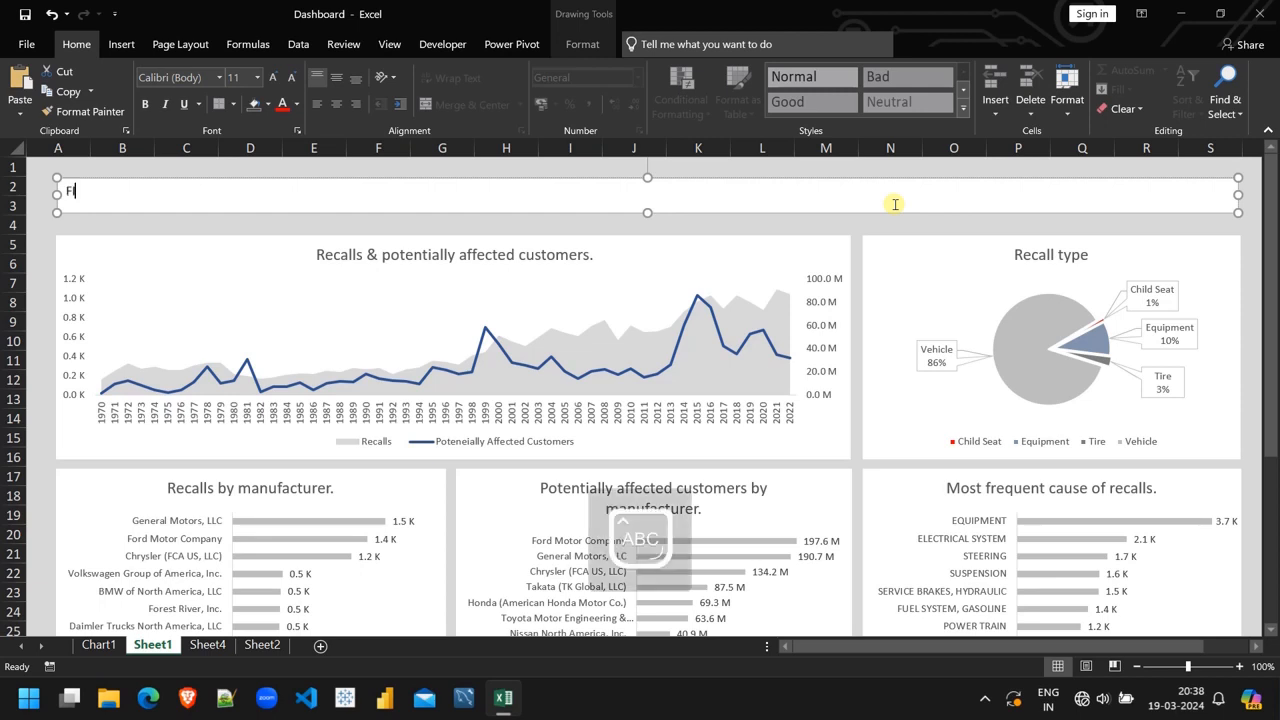
{"action": "type", "text": "FIVE DACADES OF"}
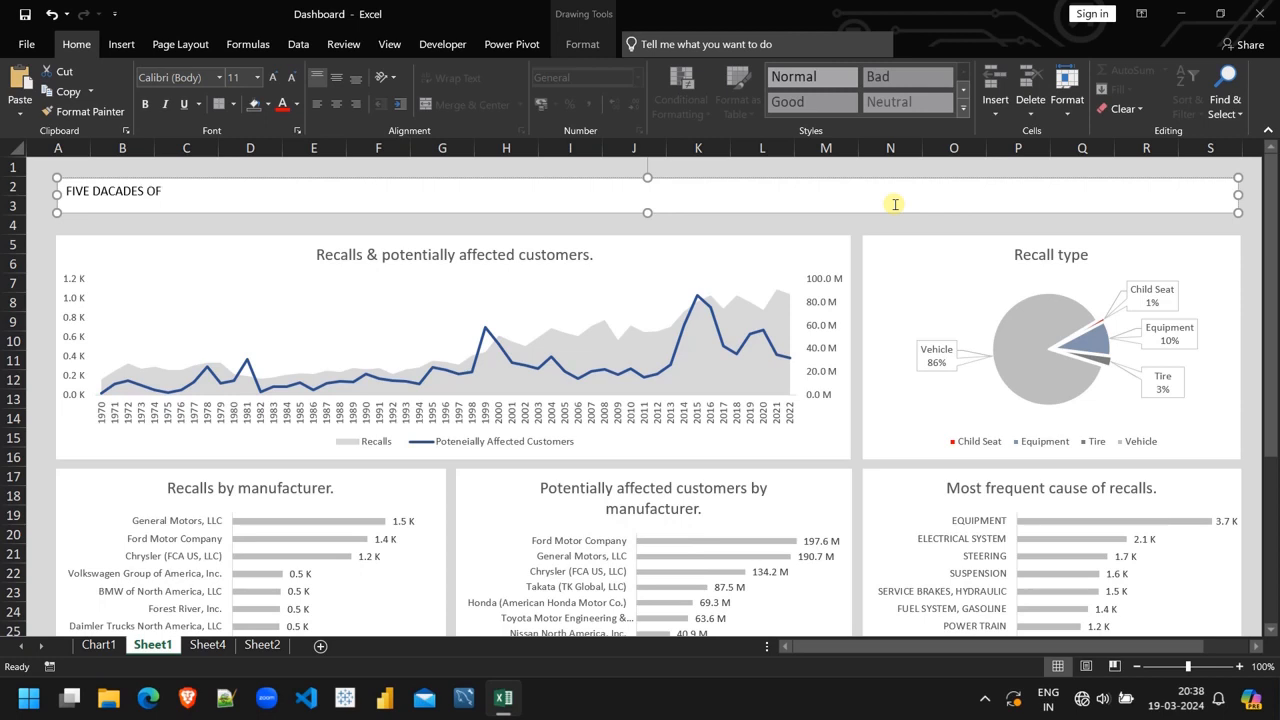
{"action": "type", "text": " VEHICLE RECA"}
Format the title text as Arial Rounded MT Bold, size 20, in dark grey
{"action": "key", "text": "ctrl+shift+Left"}
{"action": "key", "text": "ctrl+shift+Left"}
{"action": "key", "text": "ctrl+shift+Left"}
{"action": "key", "text": "ctrl+shift+Left"}
{"action": "key", "text": "ctrl+shift+Left"}
{"action": "key", "text": "ctrl+shift+Left"}
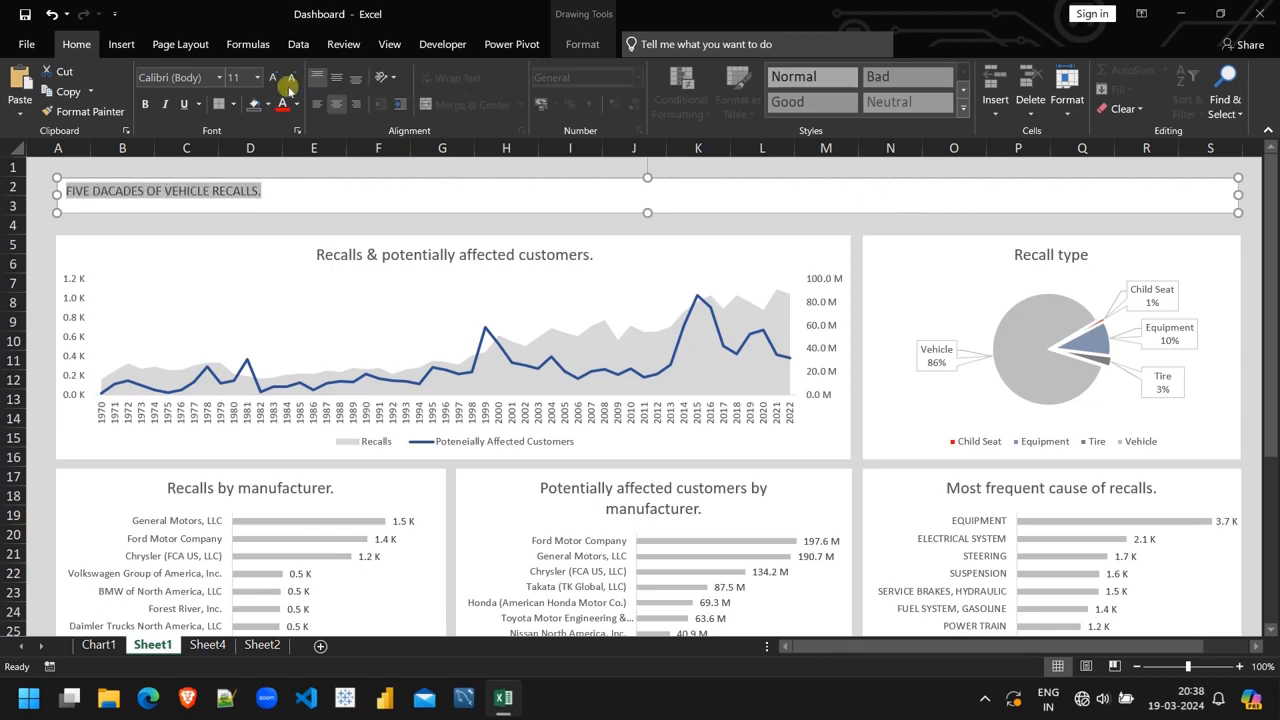
{"action": "left_click", "coordinate": [257, 77]}
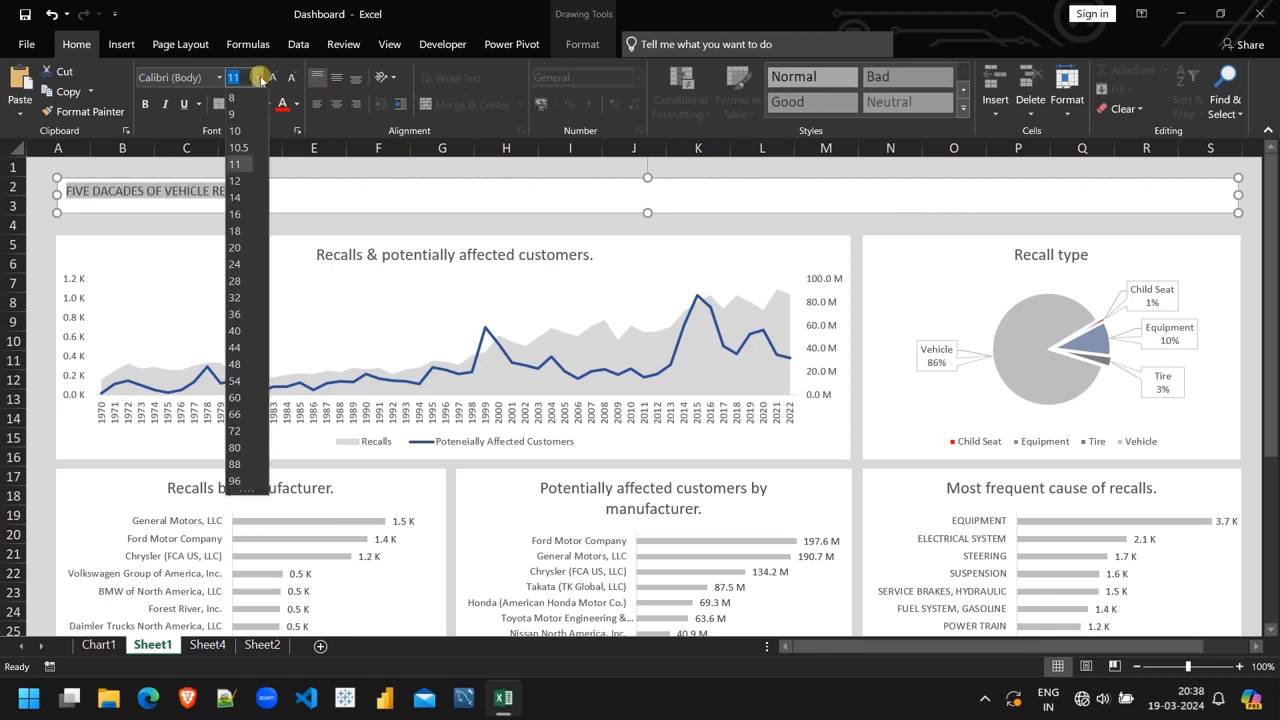
{"action": "left_click", "coordinate": [236, 247]}
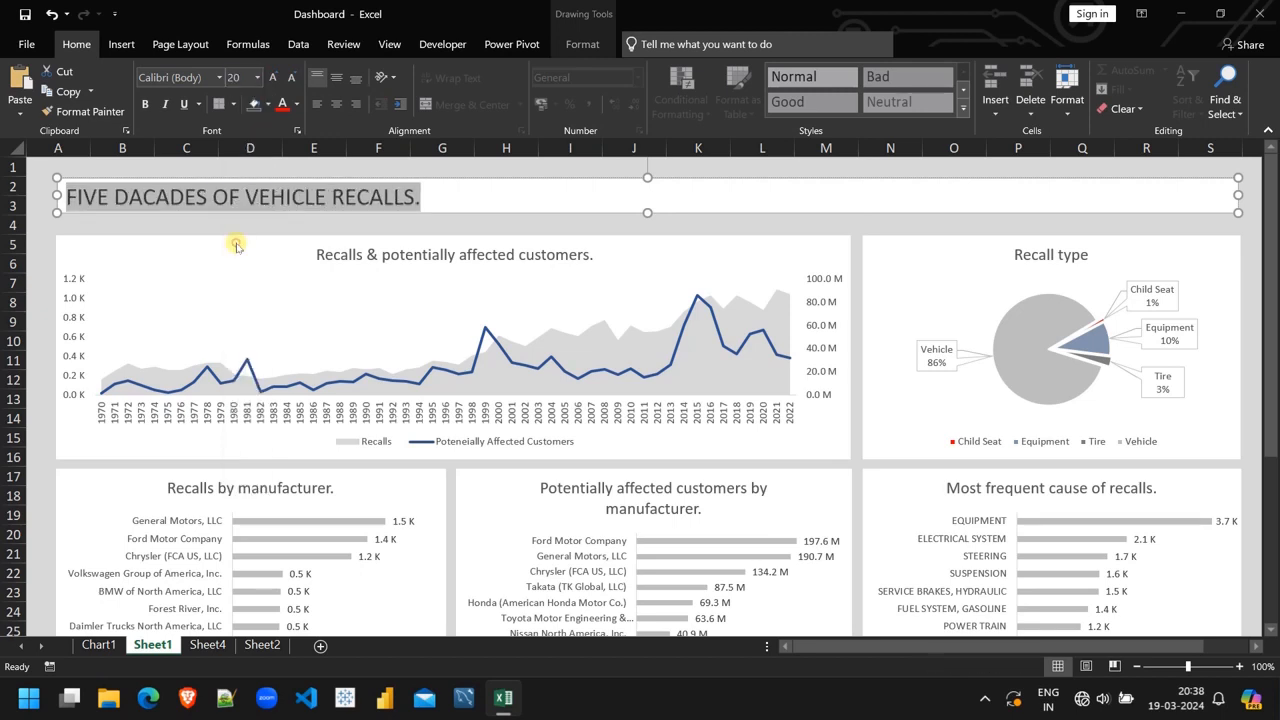
{"action": "left_click", "coordinate": [219, 77]}
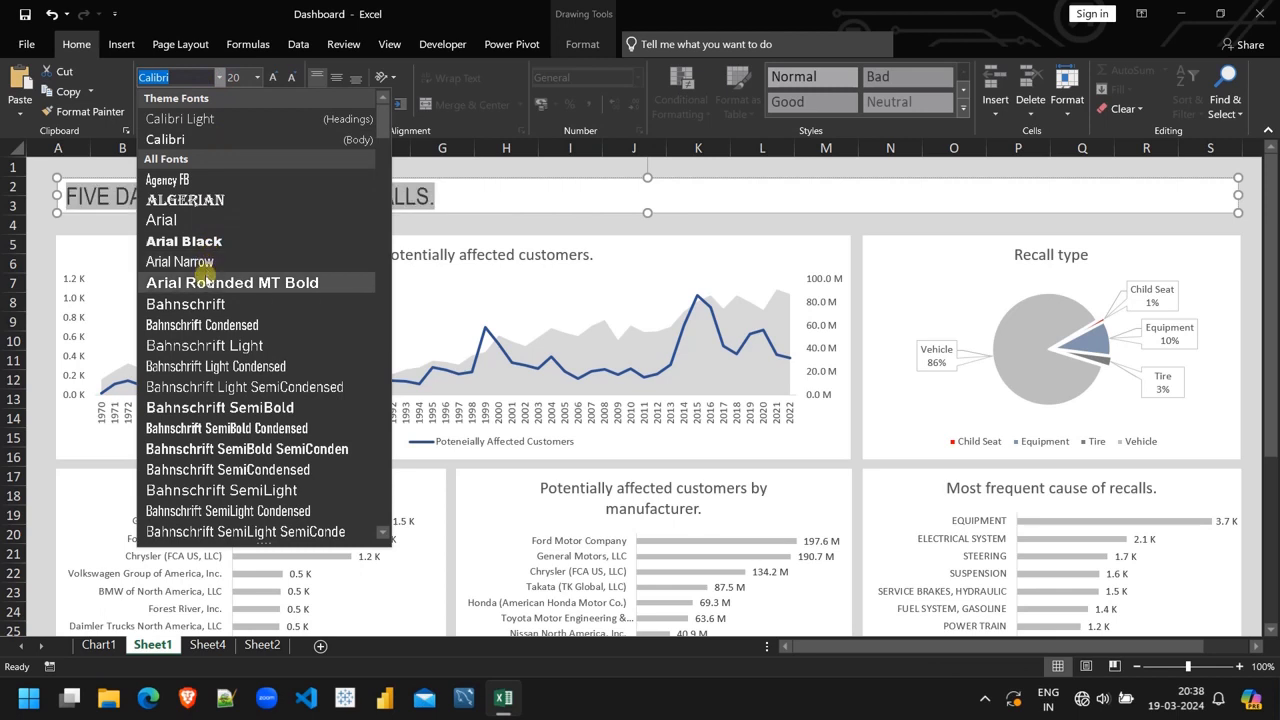
{"action": "left_click", "coordinate": [204, 280]}
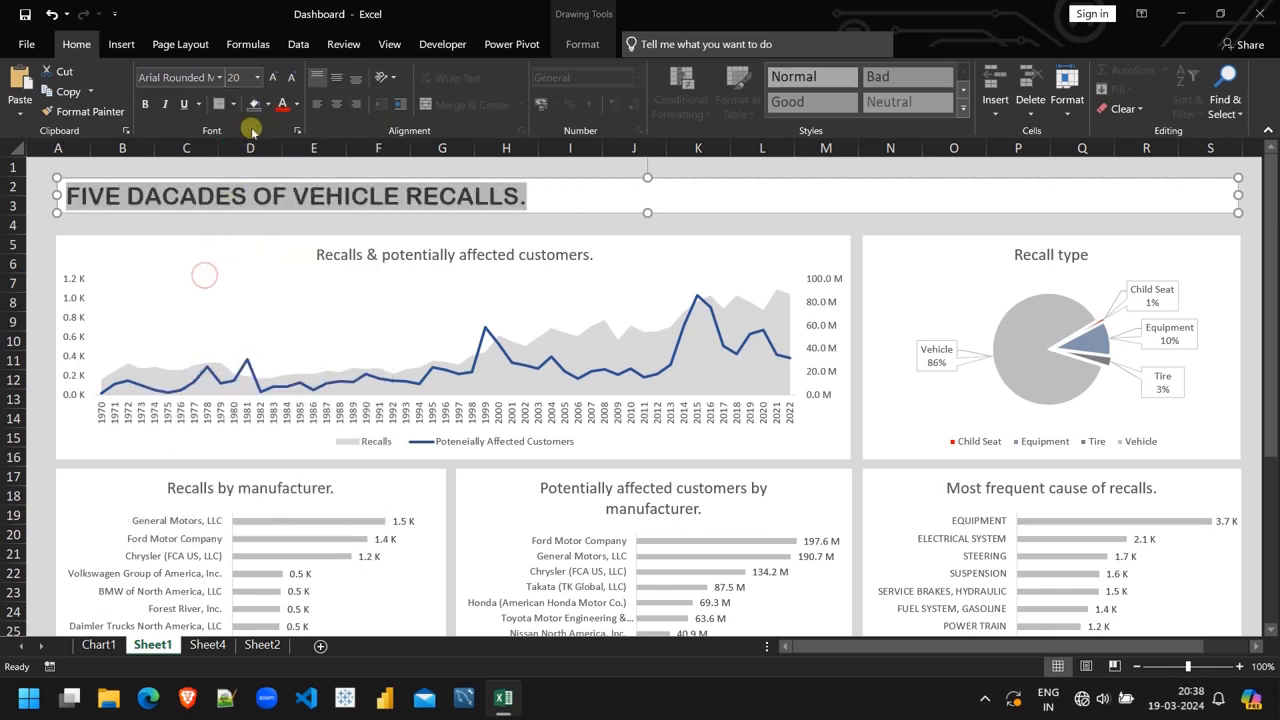
{"action": "left_click", "coordinate": [297, 104]}
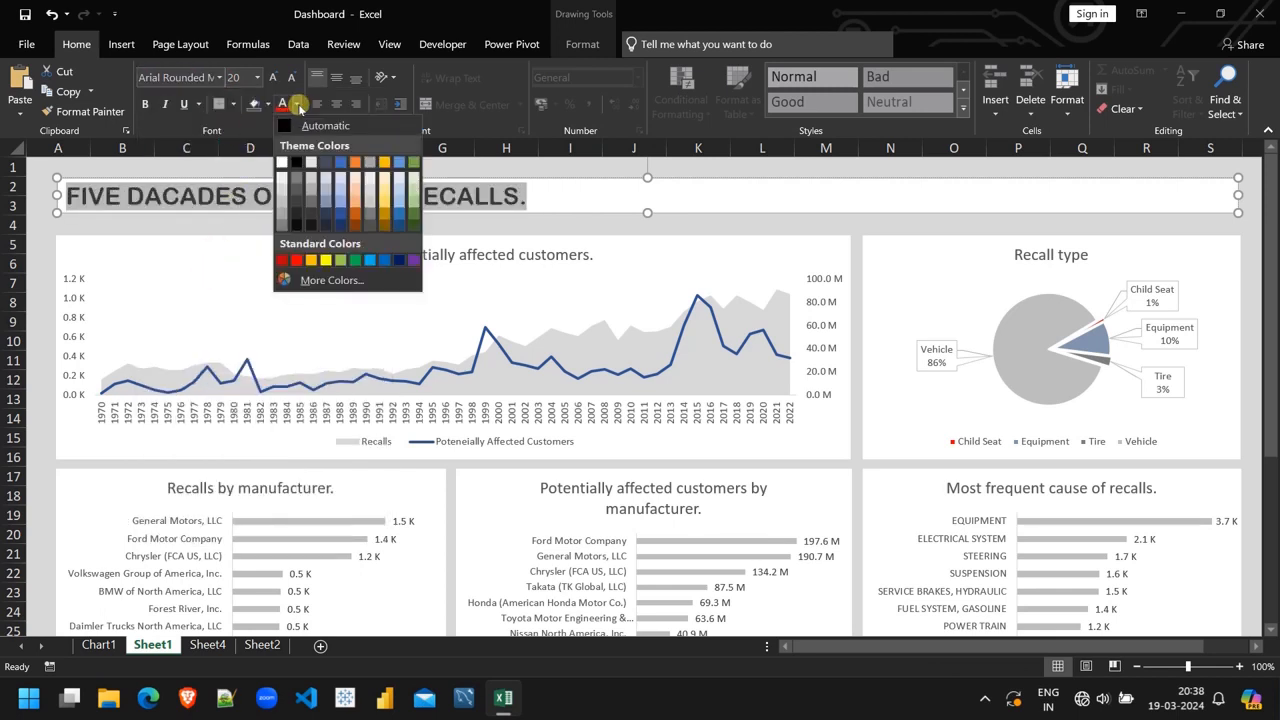
{"action": "left_click", "coordinate": [283, 226]}
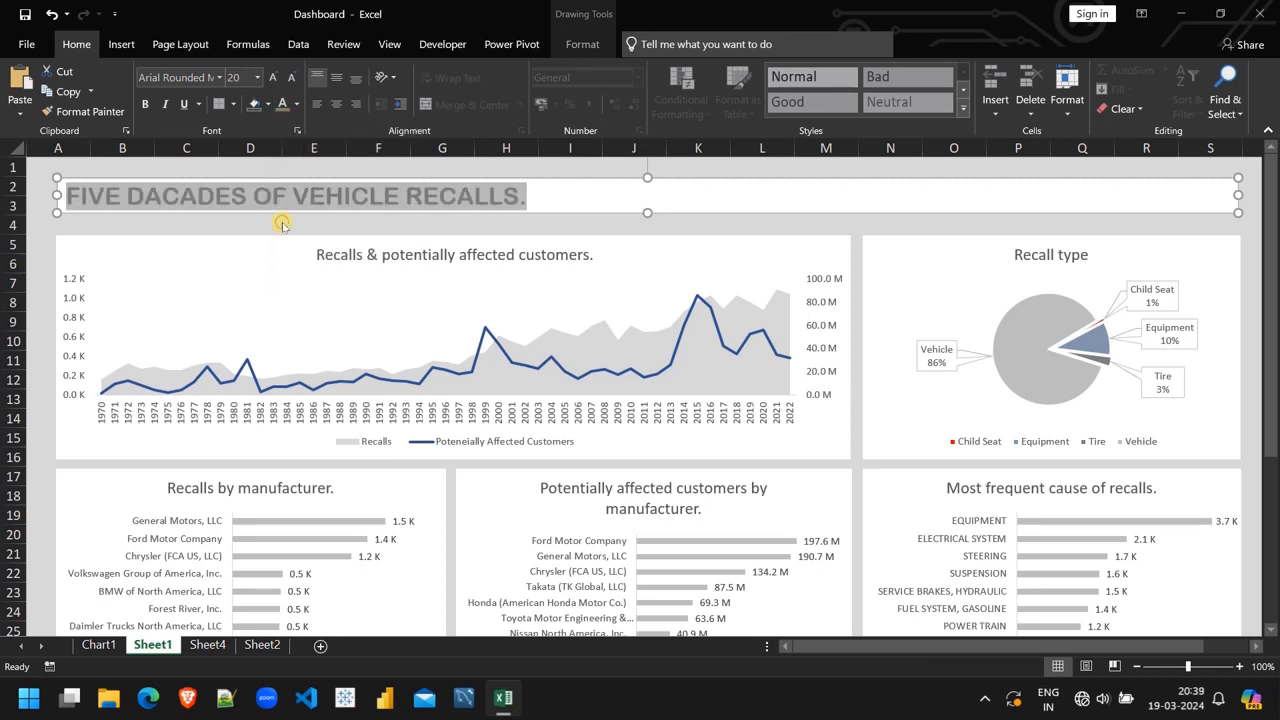
{"action": "left_click", "coordinate": [587, 194]}
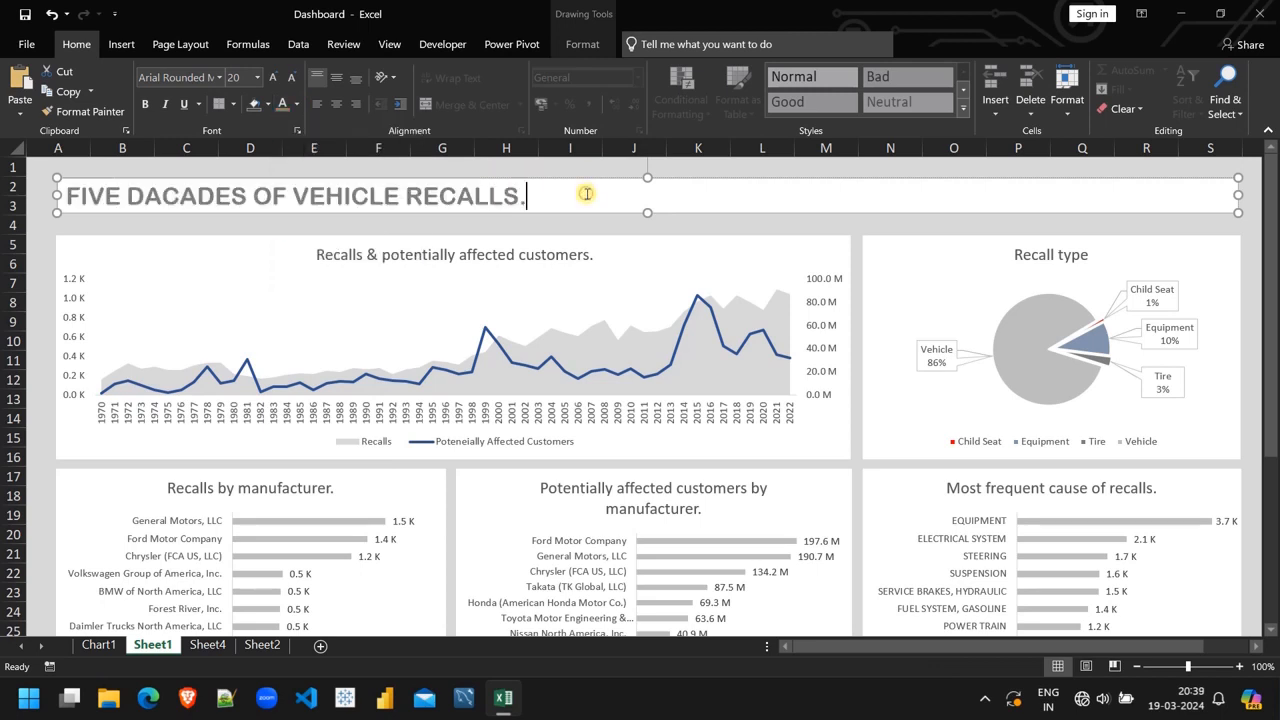
Remove the title text box's fill and give it a dark grey 1½ pt outline
{"action": "left_click", "coordinate": [584, 45]}
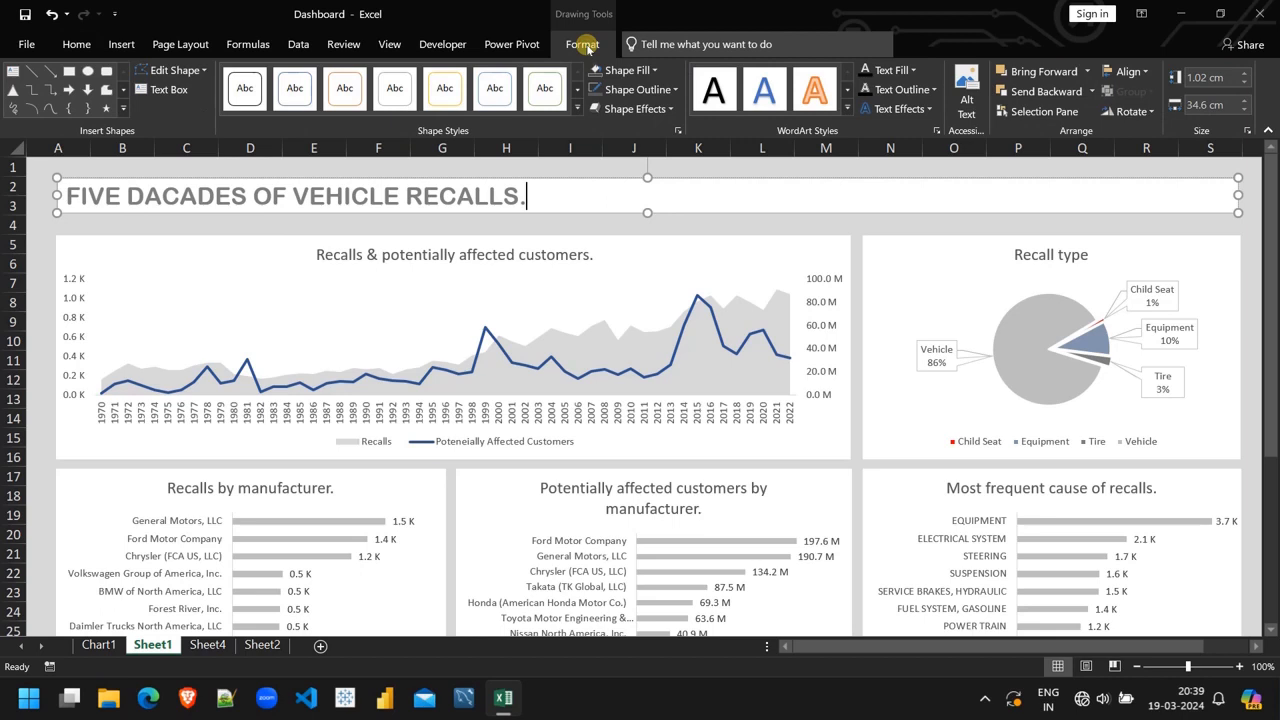
{"action": "left_click", "coordinate": [655, 72]}
{"action": "left_click", "coordinate": [598, 245]}
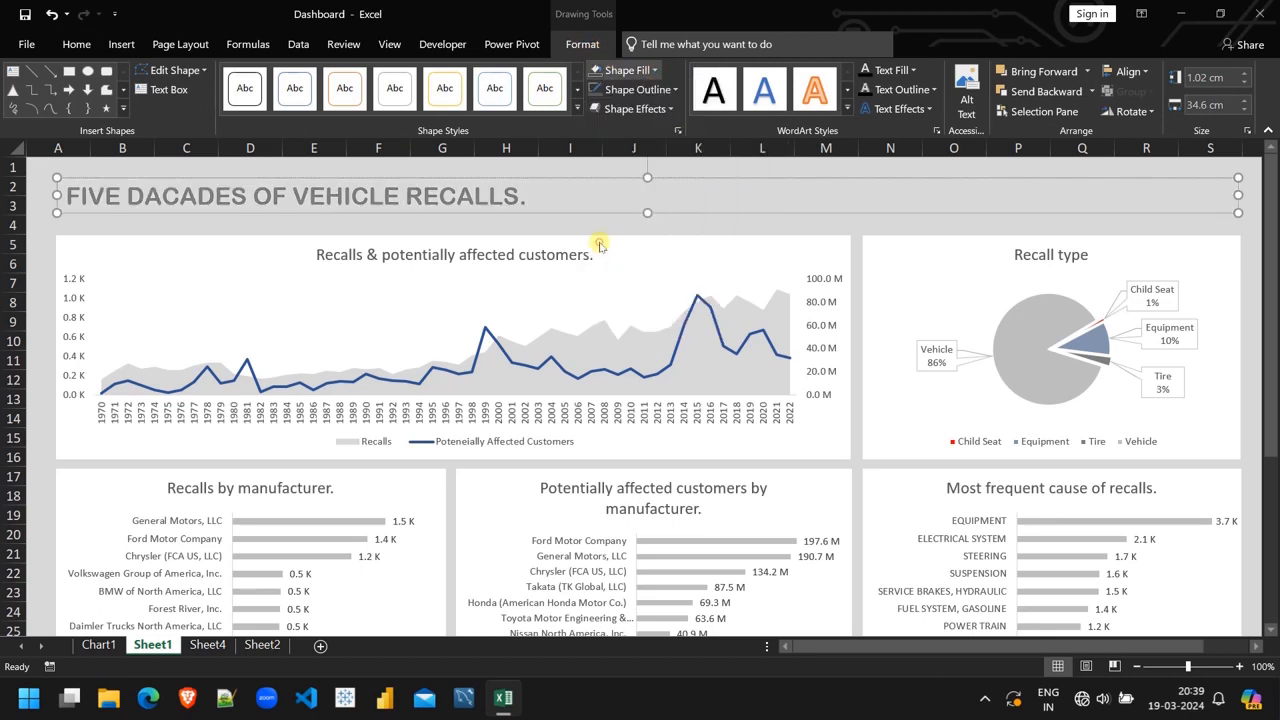
{"action": "left_click", "coordinate": [673, 90]}
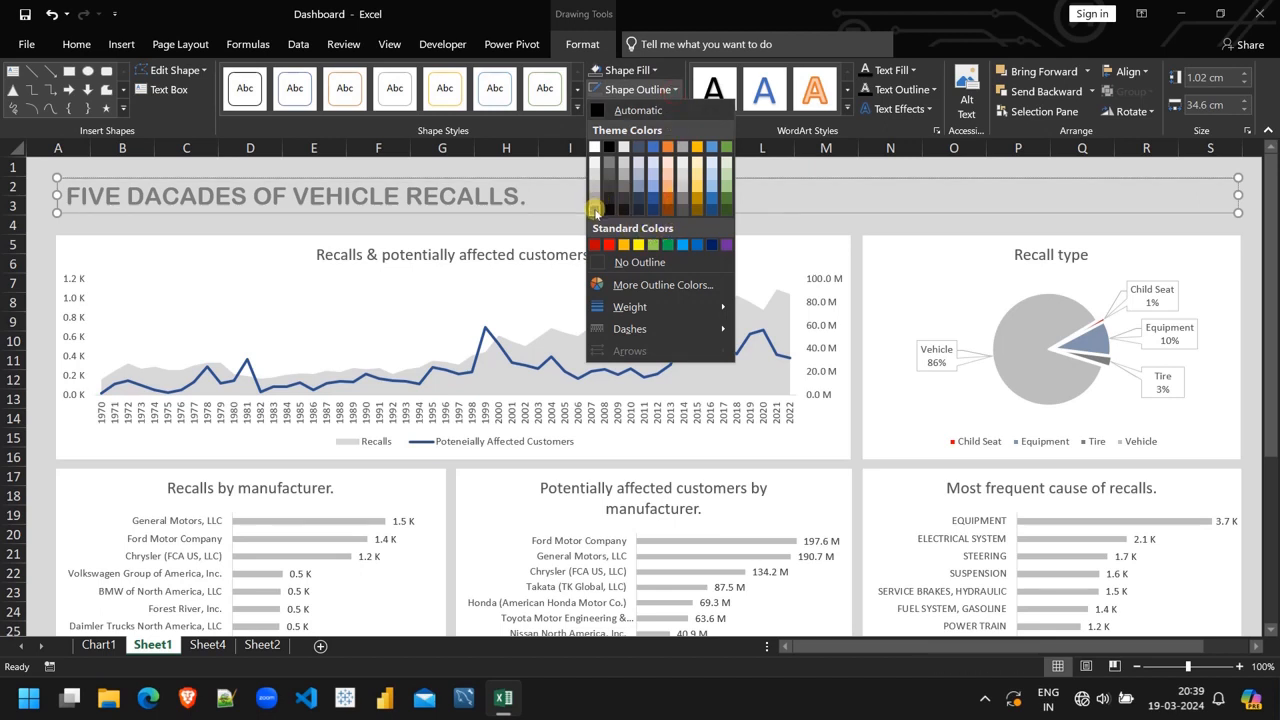
{"action": "left_click", "coordinate": [595, 210]}
{"action": "left_click", "coordinate": [677, 90]}
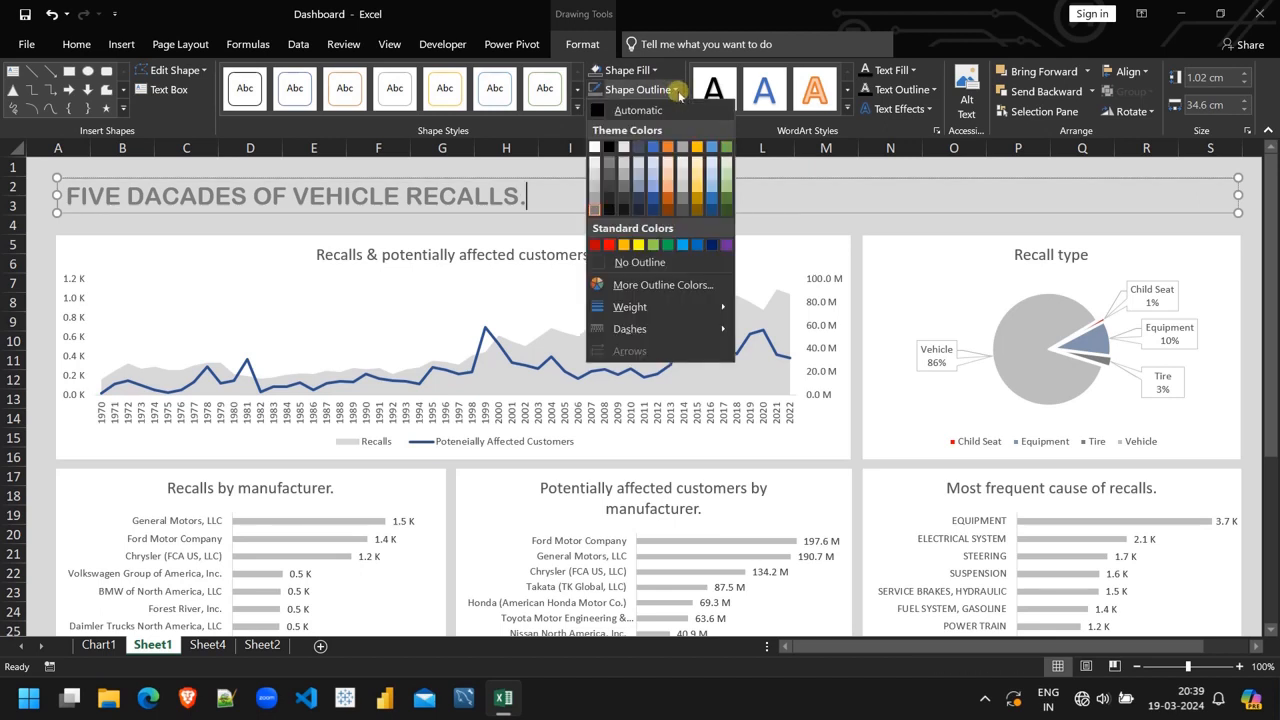
{"action": "mouse_move", "coordinate": [712, 308]}
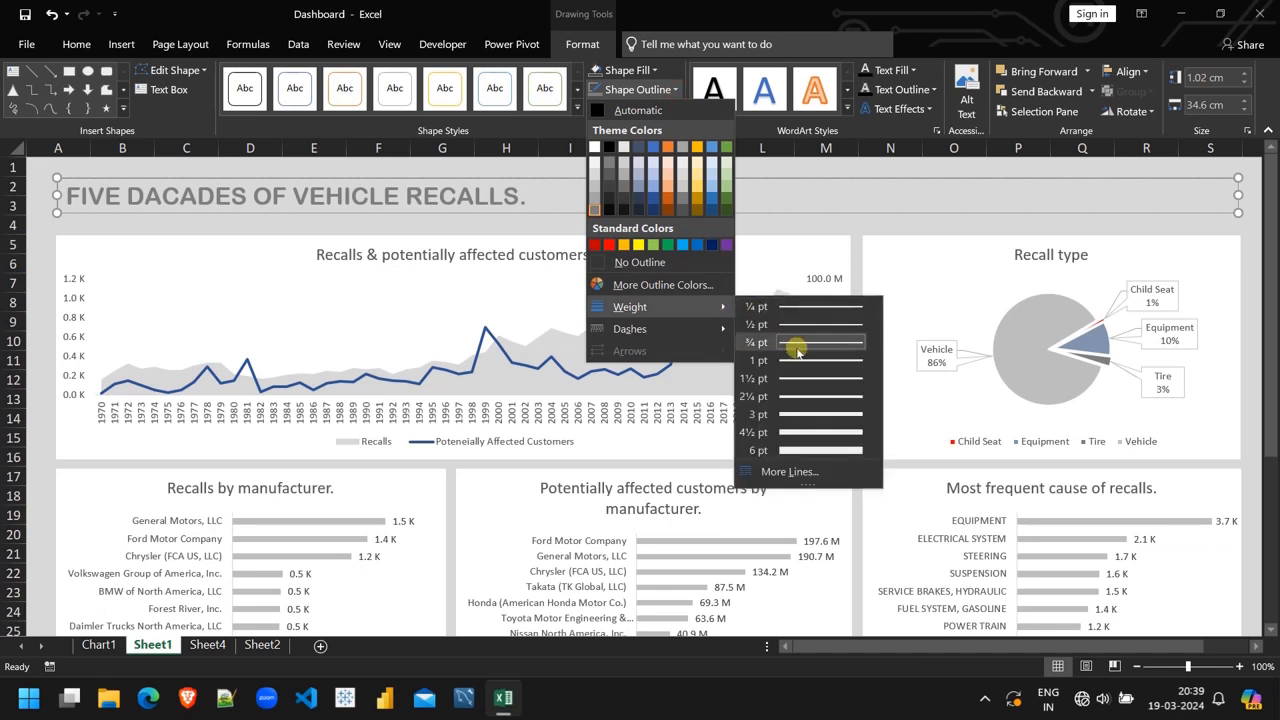
{"action": "left_click", "coordinate": [812, 377]}
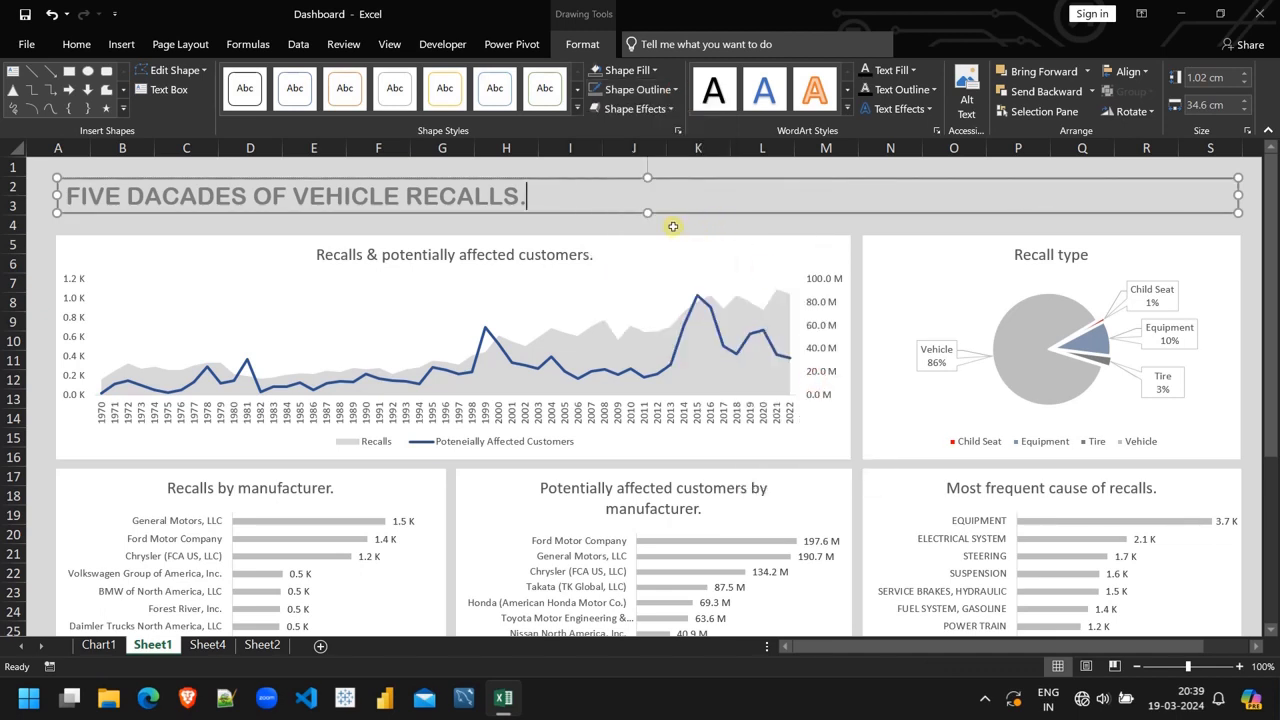
Heighten the title text box to about 1.82 cm and align its text vertically to the middle
{"action": "left_click_drag", "start_coordinate": [649, 213], "coordinate": [651, 226]}
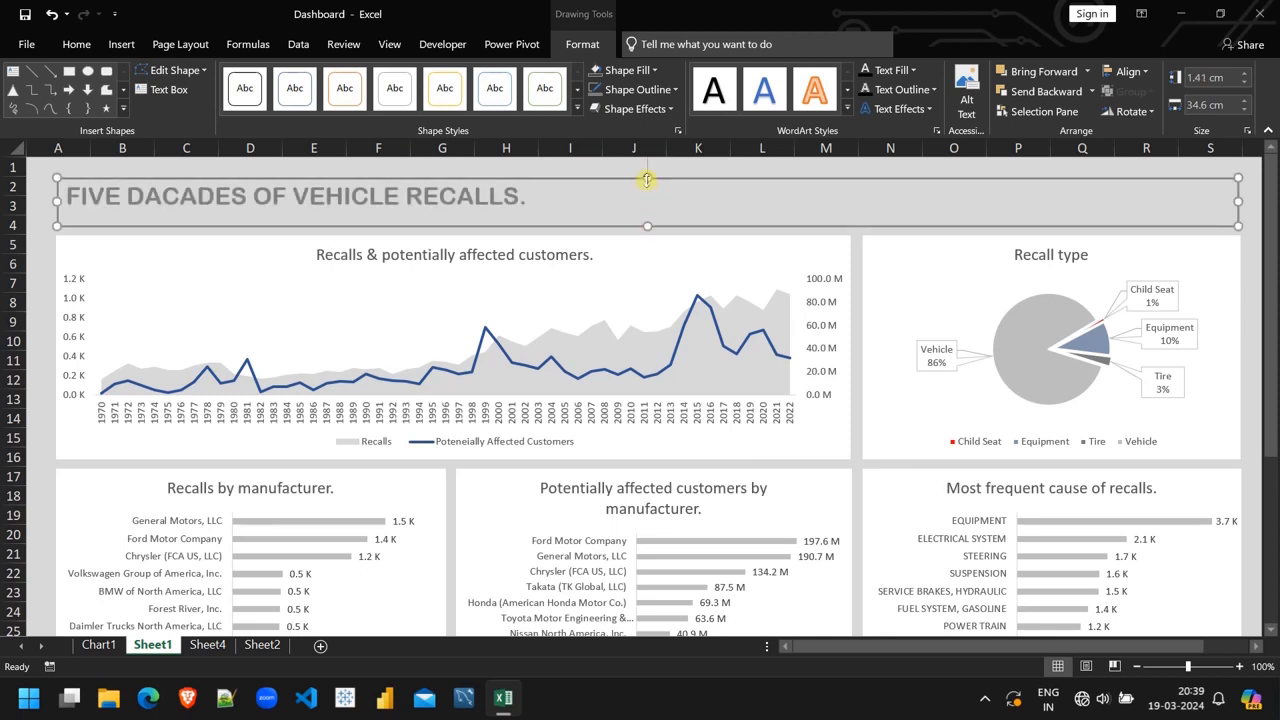
{"action": "left_click_drag", "start_coordinate": [647, 179], "coordinate": [647, 164]}
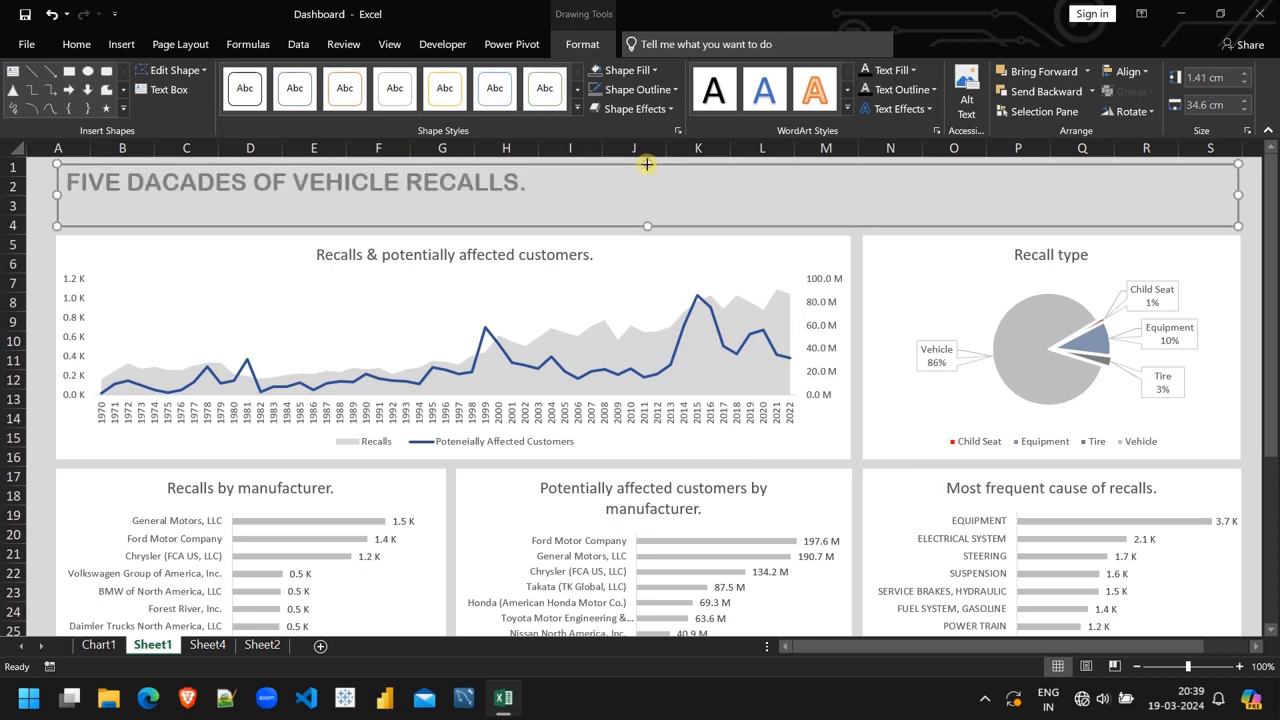
{"action": "left_click_drag", "start_coordinate": [527, 186], "coordinate": [68, 180]}
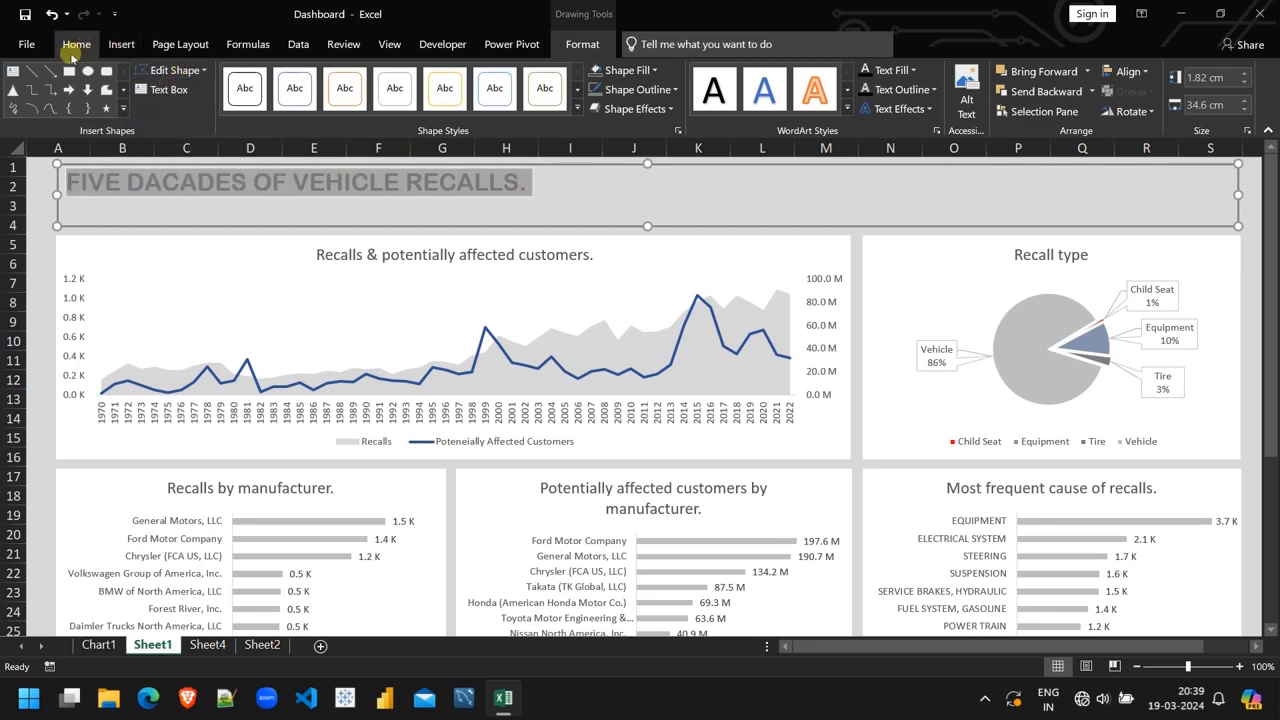
{"action": "left_click", "coordinate": [76, 44]}
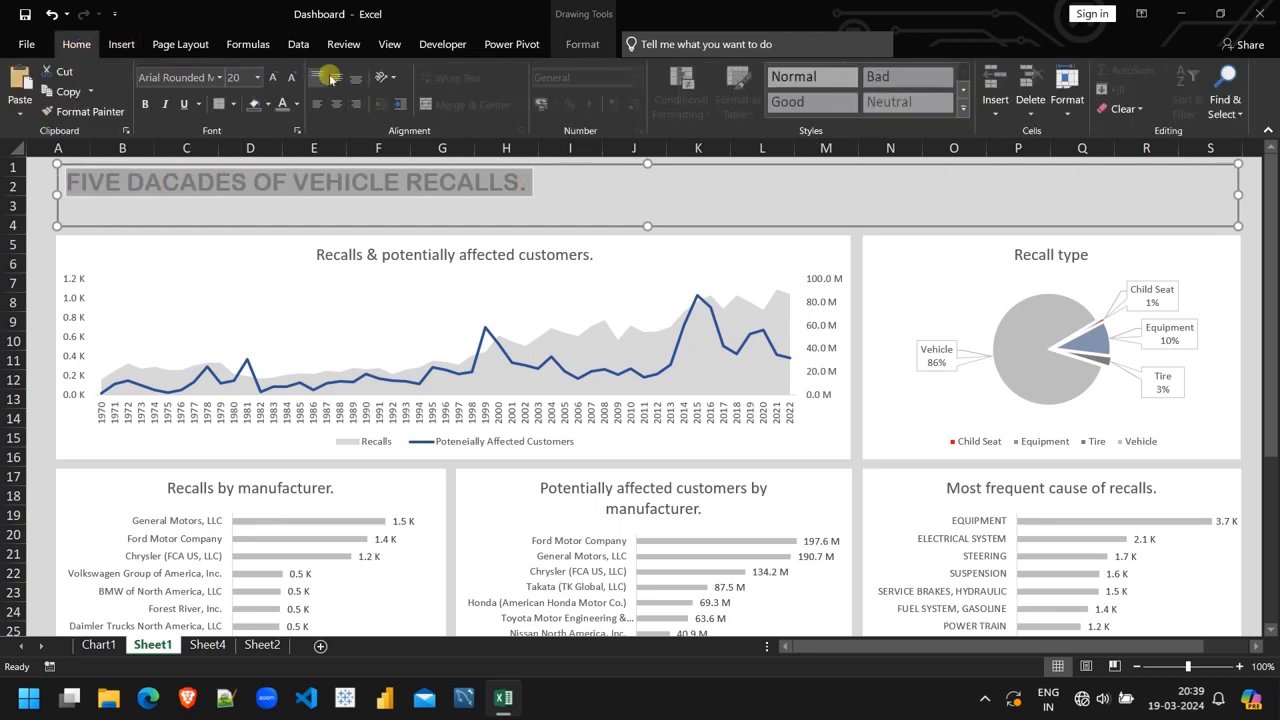
{"action": "left_click", "coordinate": [341, 79]}
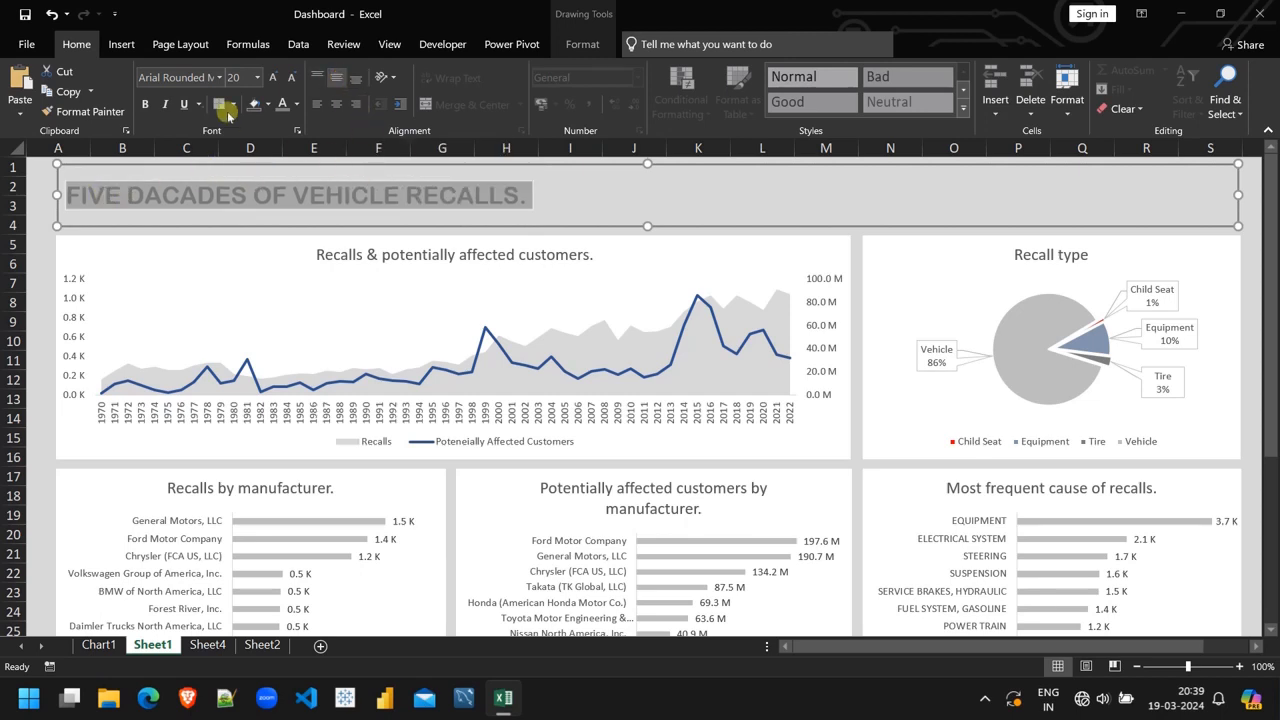
{"action": "left_click", "coordinate": [594, 202]}
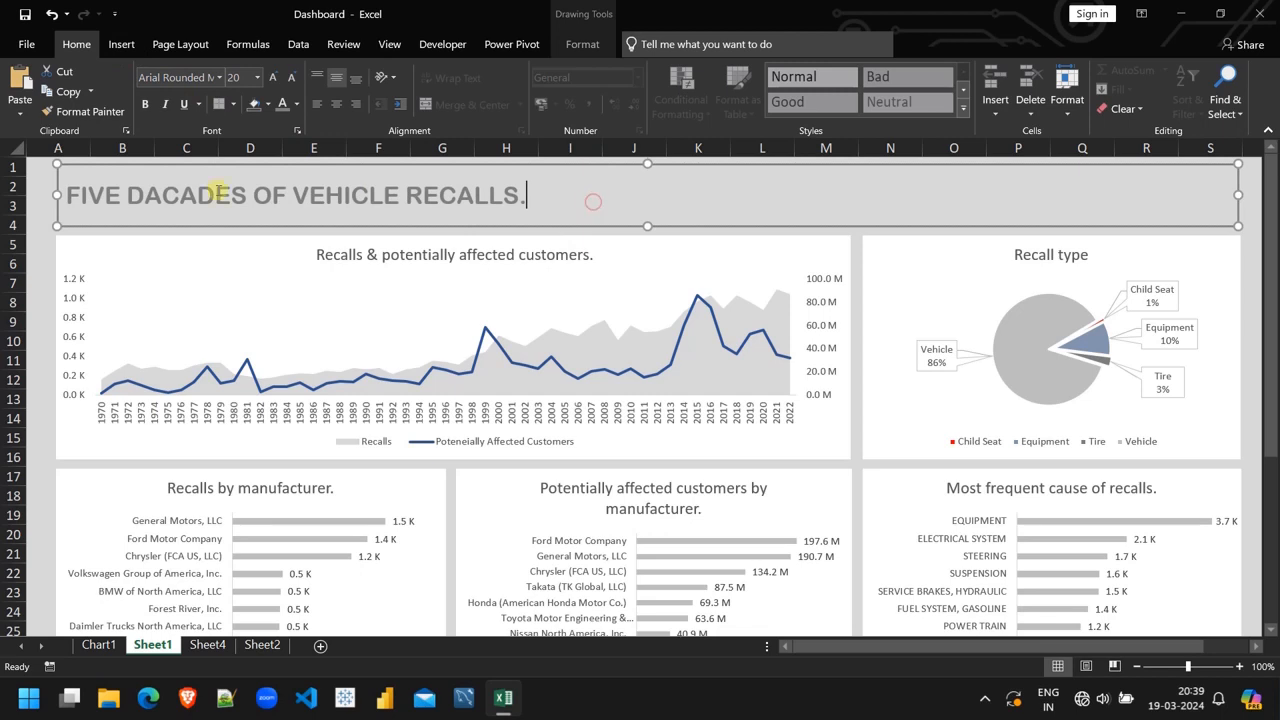
Insert the RECALLS clipboard picture from the Desktop folder into Sheet1
{"action": "left_click", "coordinate": [122, 46]}
{"action": "left_click", "coordinate": [197, 92]}
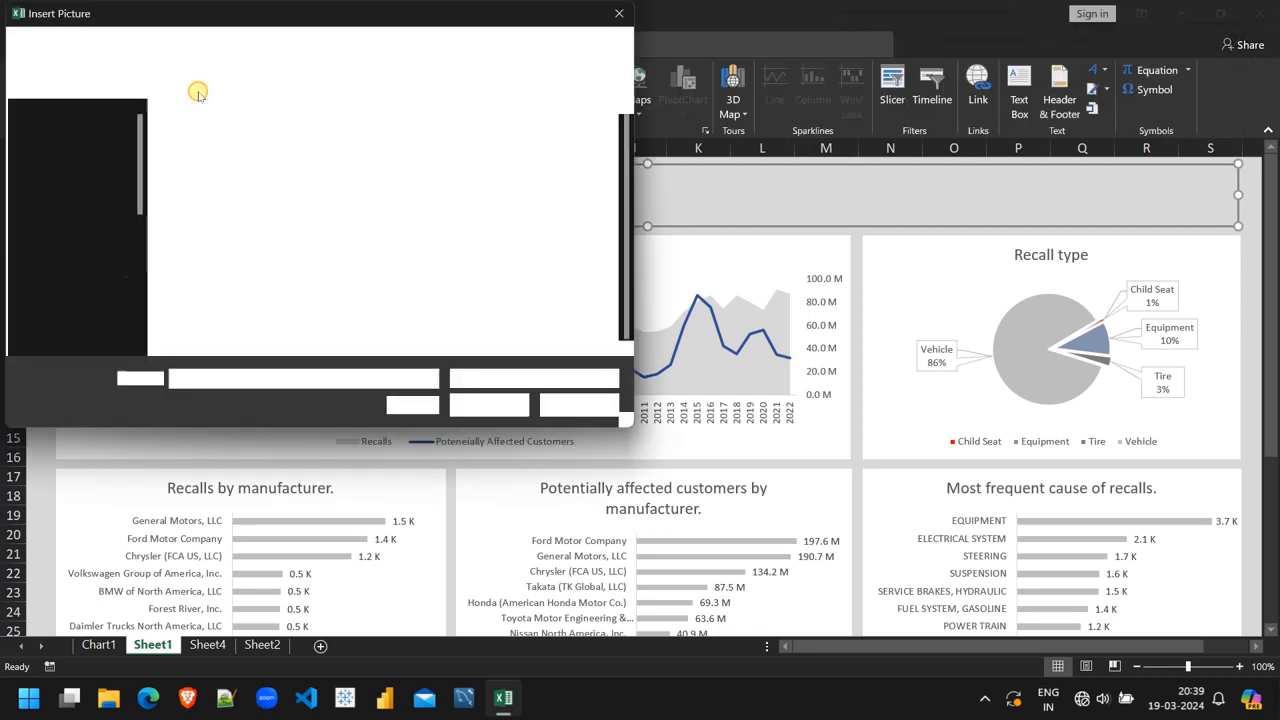
{"action": "left_click", "coordinate": [92, 169]}
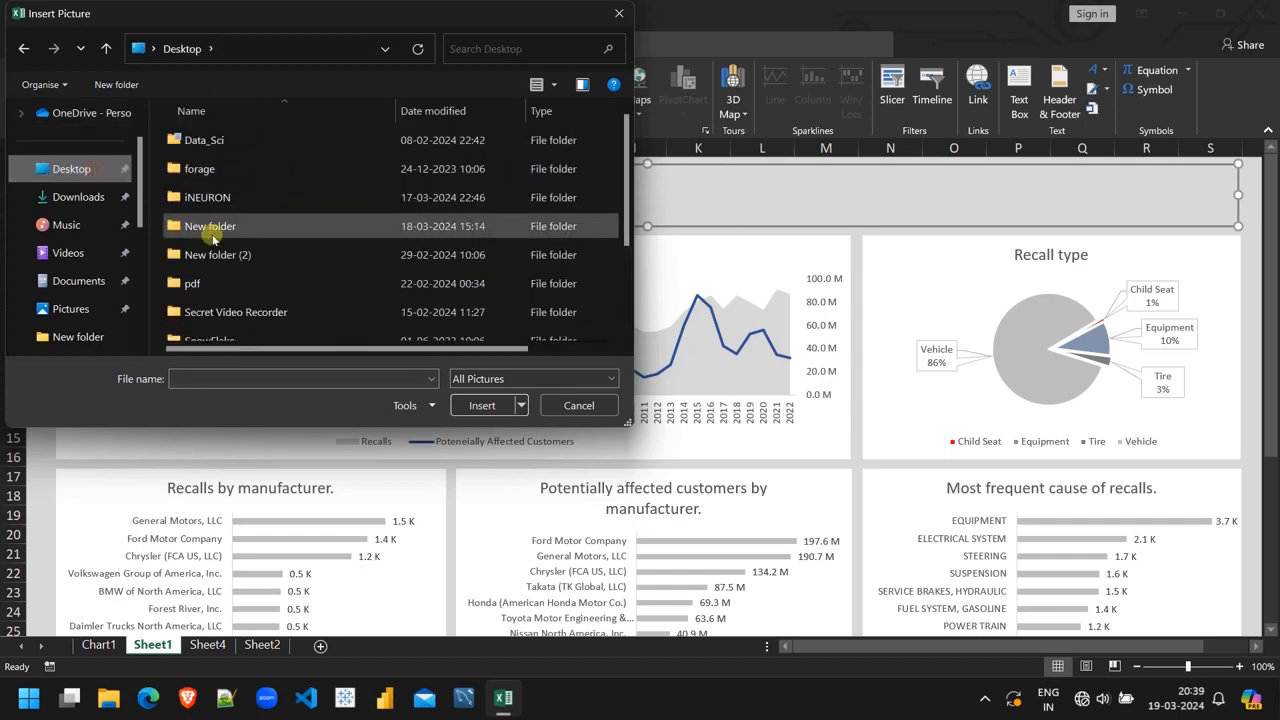
{"action": "scroll", "coordinate": [212, 240], "scroll_direction": "down", "scroll_amount": 2}
{"action": "double_click", "coordinate": [207, 321]}
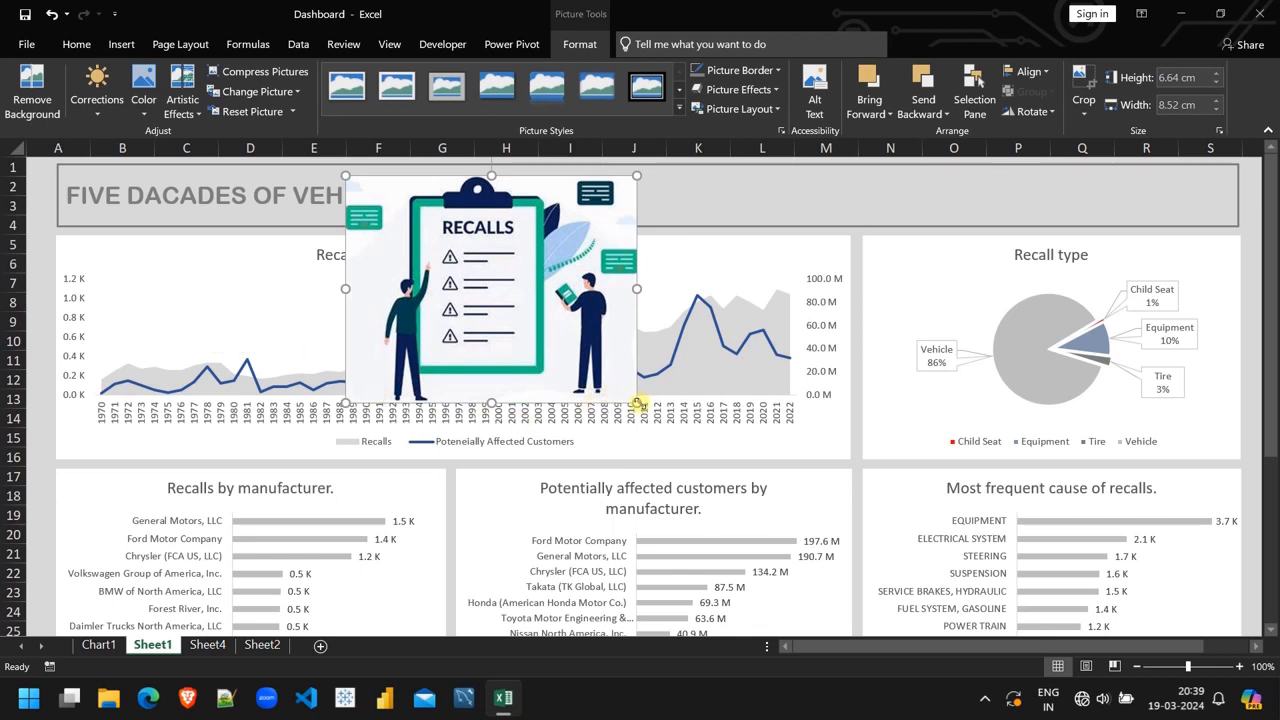
Fit the picture into the left end of the title box at about 1.71 by 2.19 cm and shift the title text clear of it
{"action": "left_click_drag", "start_coordinate": [637, 402], "coordinate": [85, 185]}
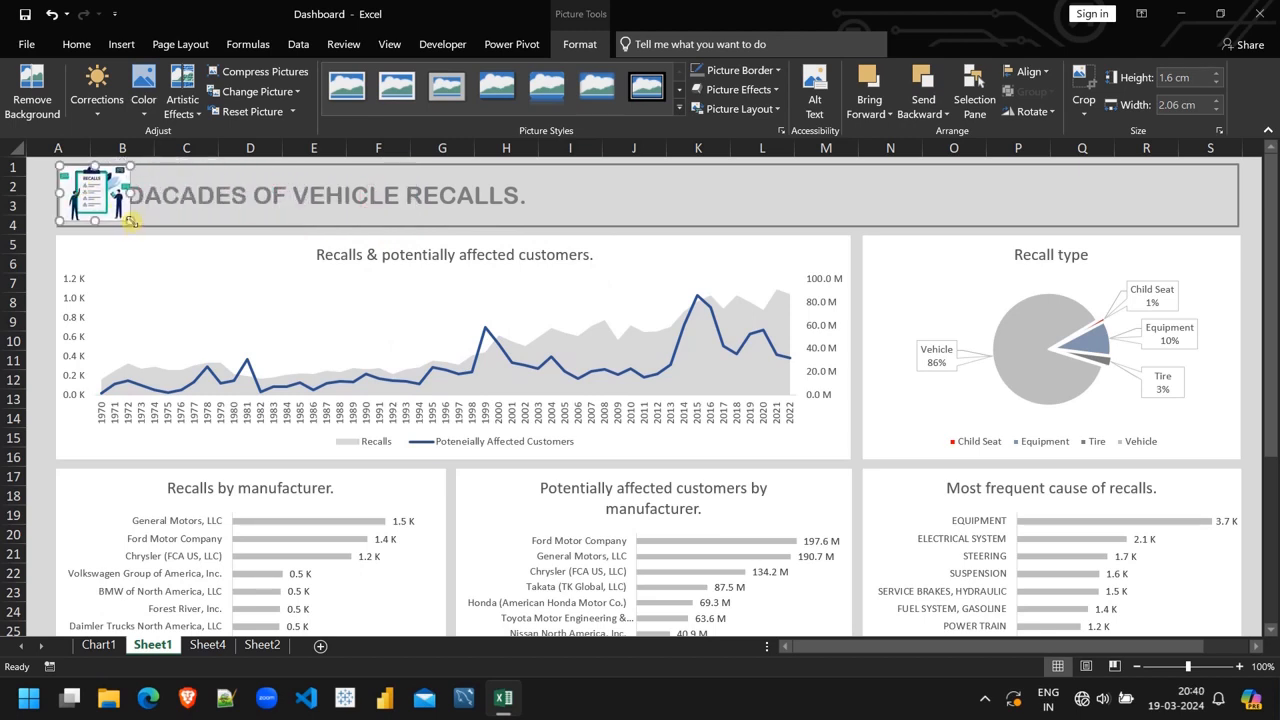
{"action": "left_click_drag", "start_coordinate": [131, 221], "coordinate": [134, 223]}
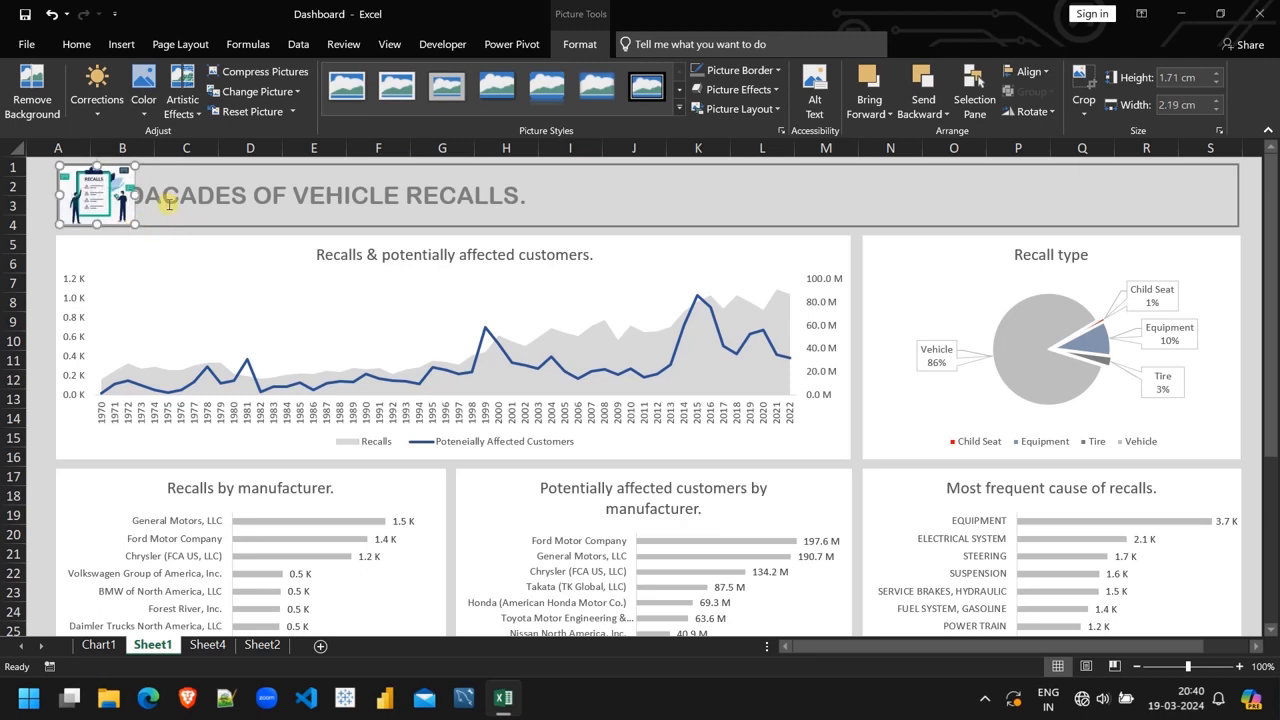
{"action": "left_click", "coordinate": [168, 203]}
{"action": "type", "text": "FIVE"}
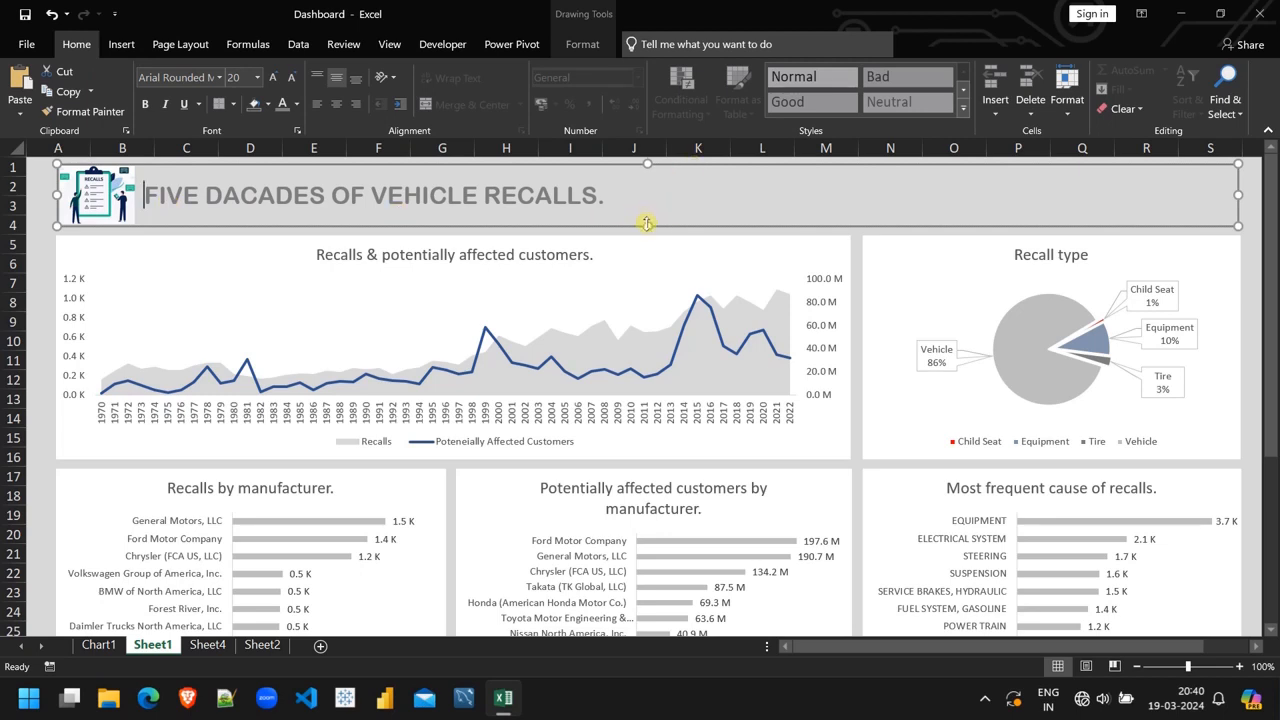
Shorten the title box to end near the top of row 4 and shrink the picture to fit inside it
{"action": "left_click_drag", "start_coordinate": [647, 224], "coordinate": [648, 214]}
{"action": "left_click", "coordinate": [113, 199]}
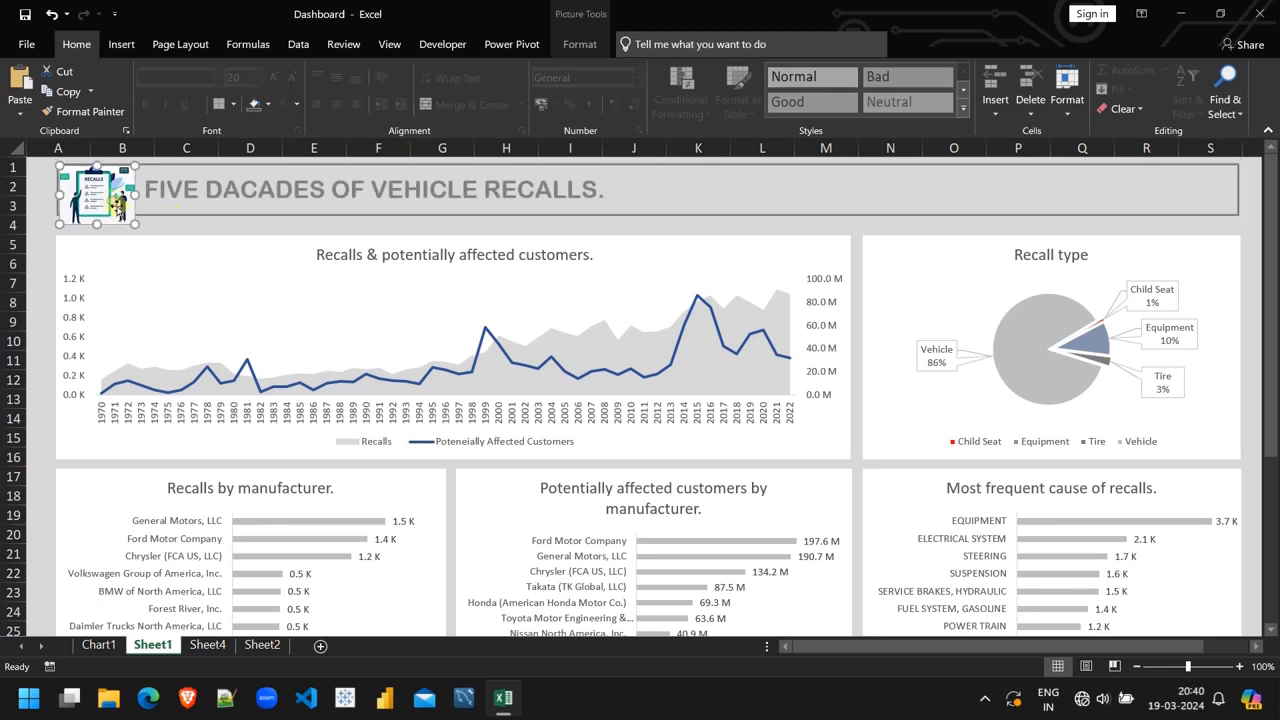
{"action": "left_click_drag", "start_coordinate": [135, 224], "coordinate": [121, 211]}
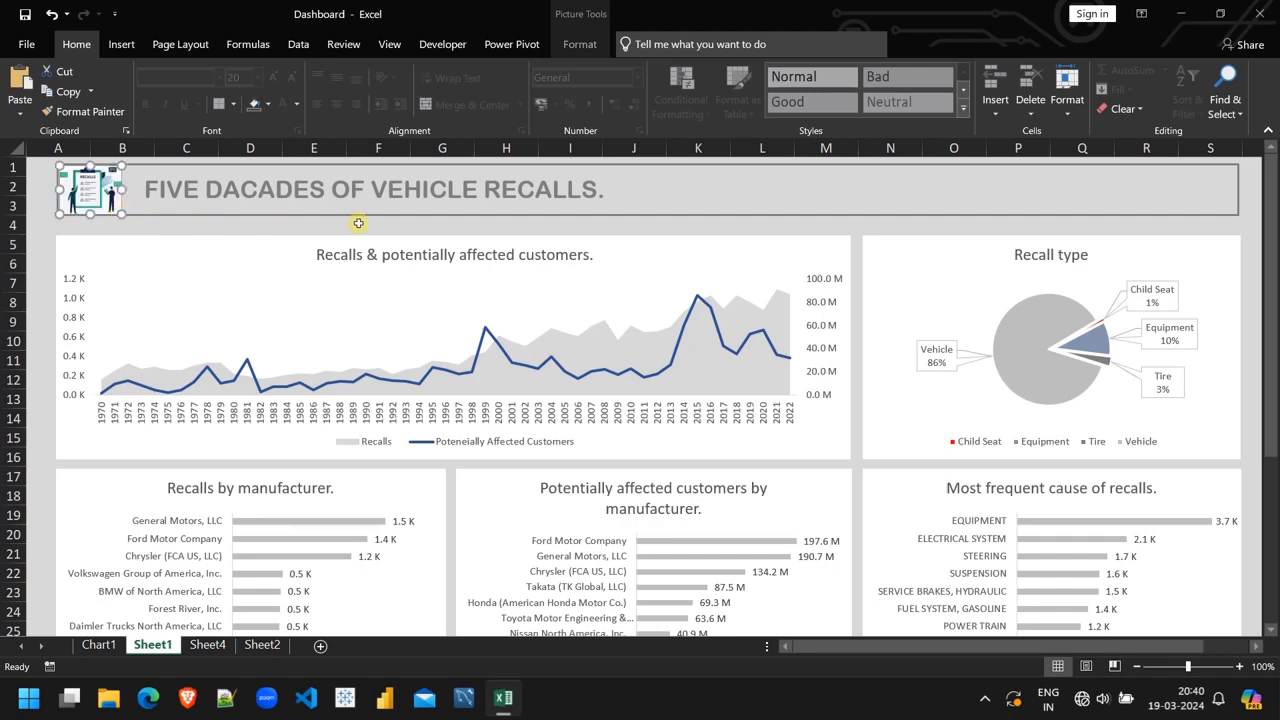
Move the Month Name slicer from below the charts up to the right end of the title banner
{"action": "scroll", "coordinate": [370, 524], "scroll_direction": "down", "scroll_amount": 5}
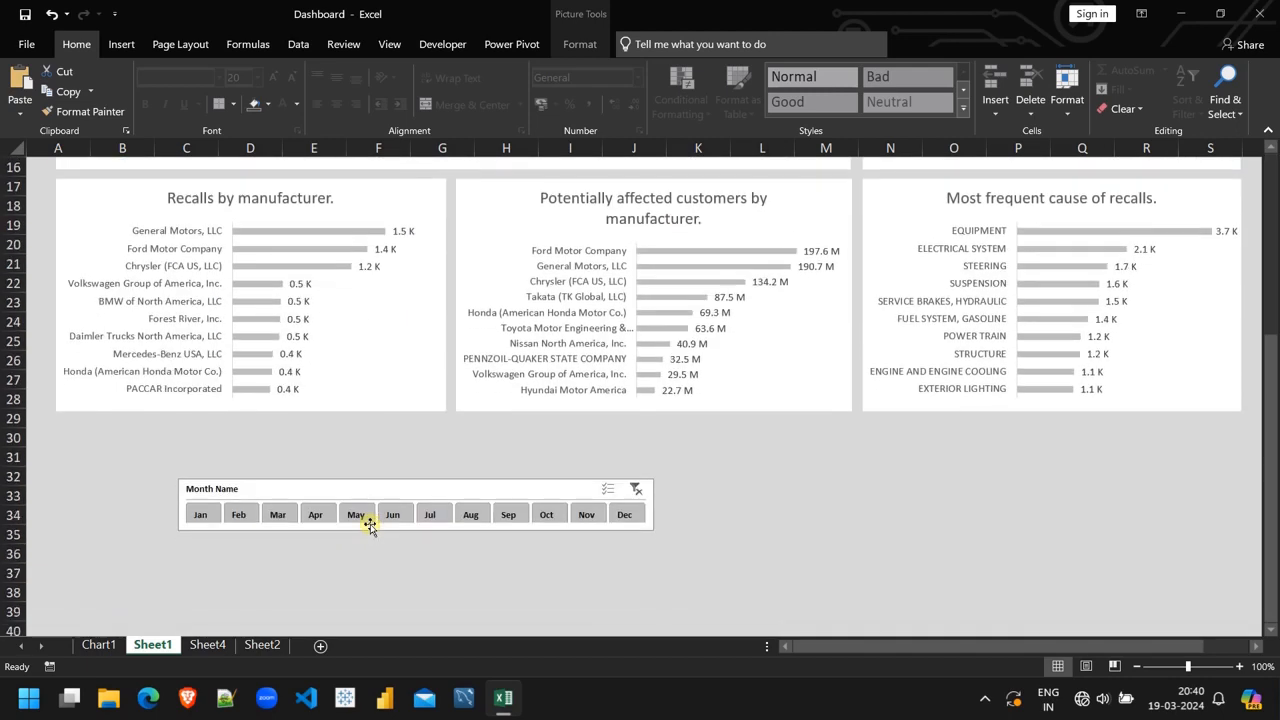
{"action": "left_click_drag", "start_coordinate": [374, 471], "coordinate": [554, 238]}
{"action": "scroll", "coordinate": [487, 399], "scroll_direction": "up", "scroll_amount": 4}
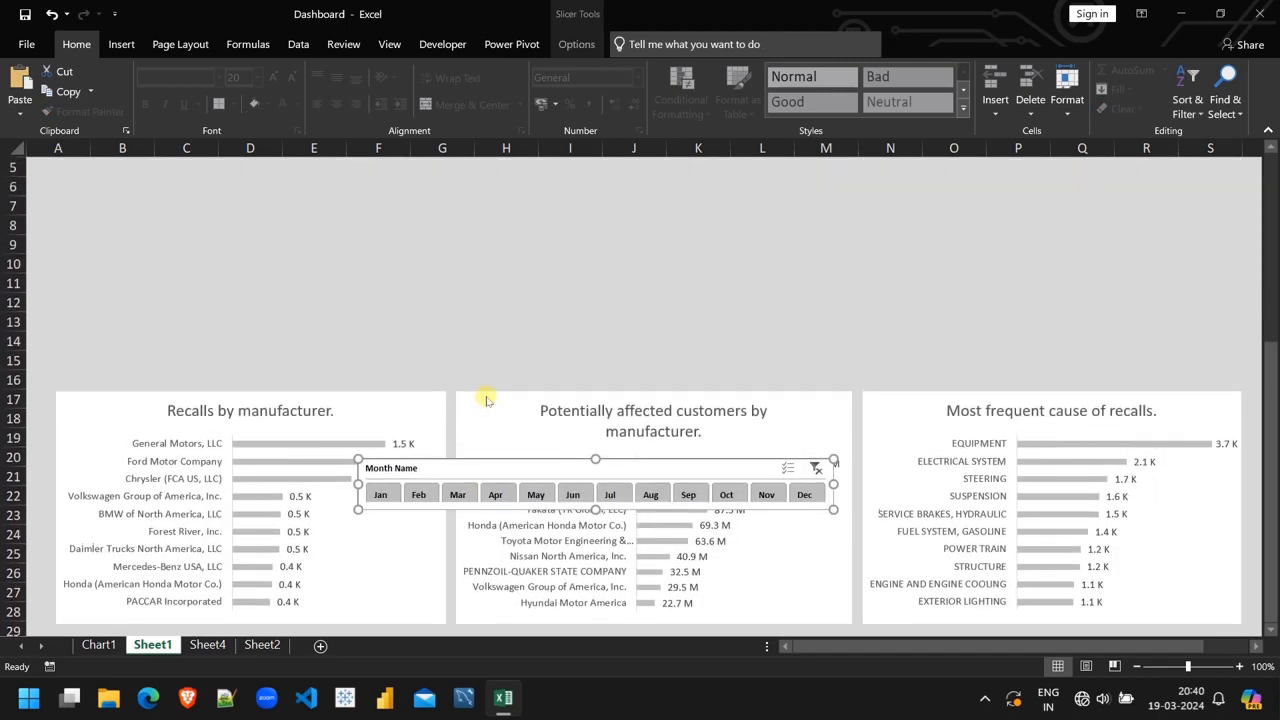
{"action": "left_click_drag", "start_coordinate": [510, 467], "coordinate": [609, 204]}
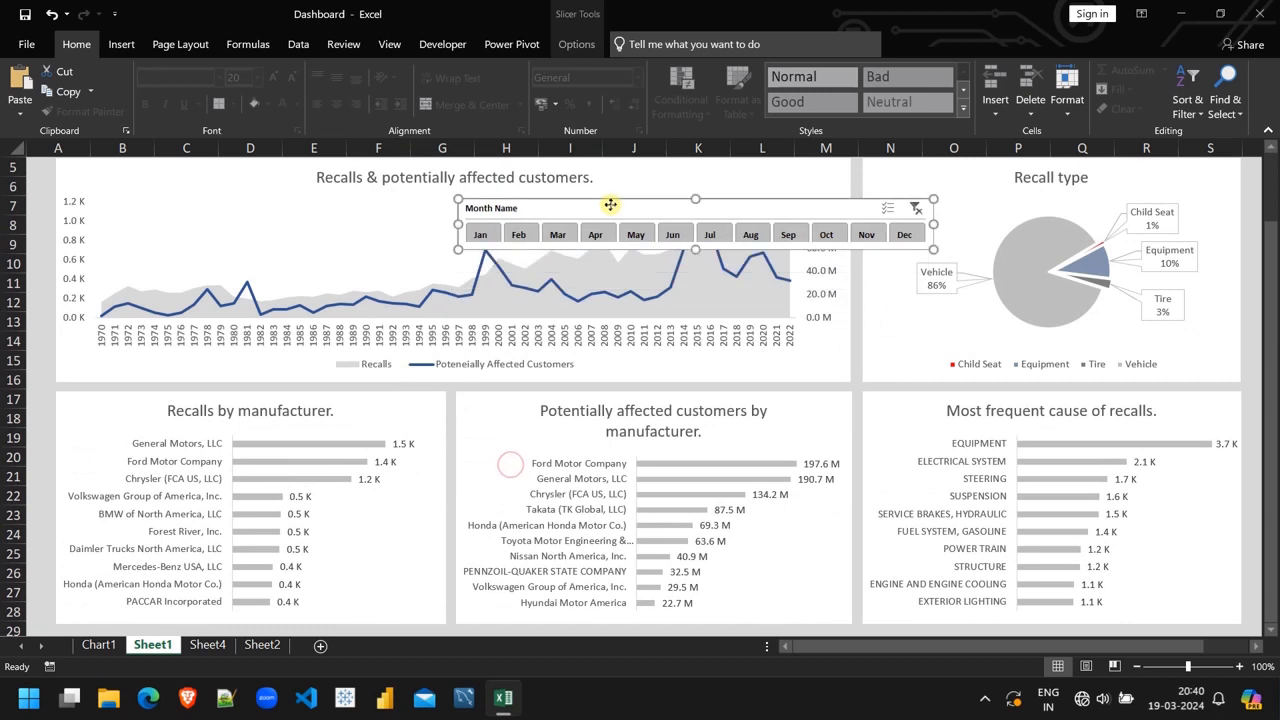
{"action": "scroll", "coordinate": [381, 286], "scroll_direction": "up", "scroll_amount": 2}
{"action": "scroll", "coordinate": [381, 286], "scroll_direction": "down", "scroll_amount": 1}
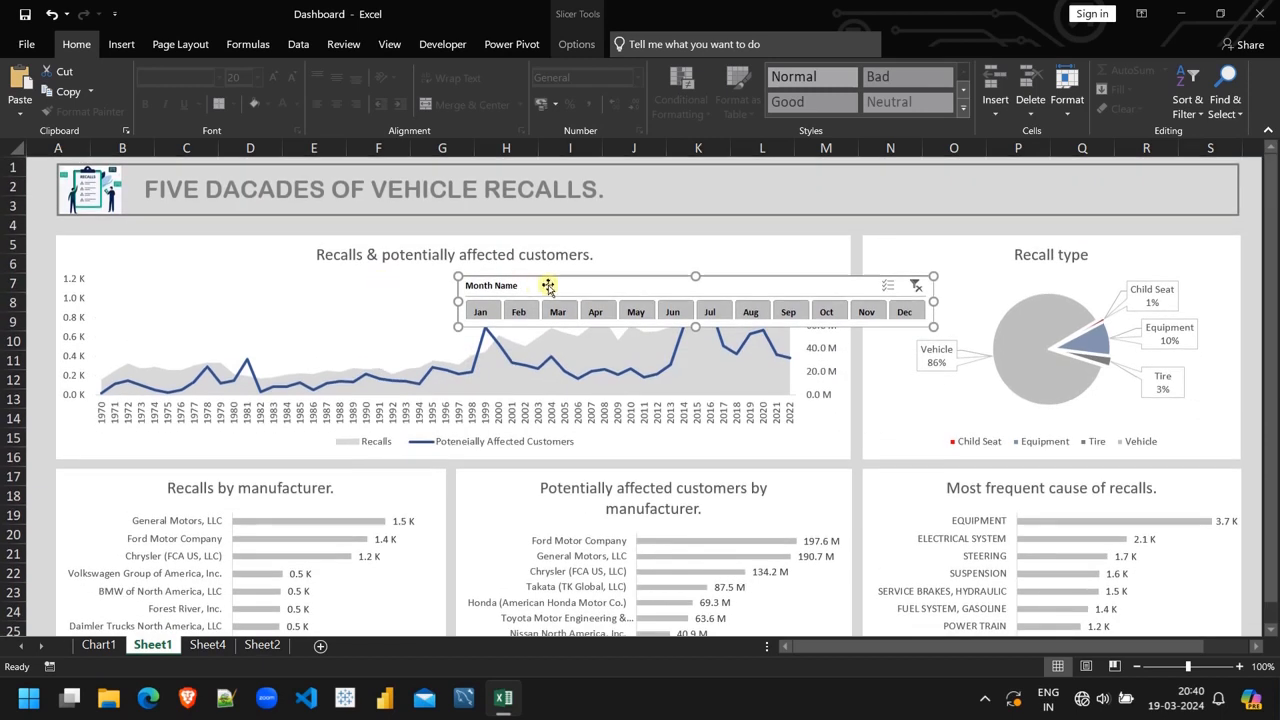
{"action": "left_click_drag", "start_coordinate": [547, 285], "coordinate": [849, 190]}
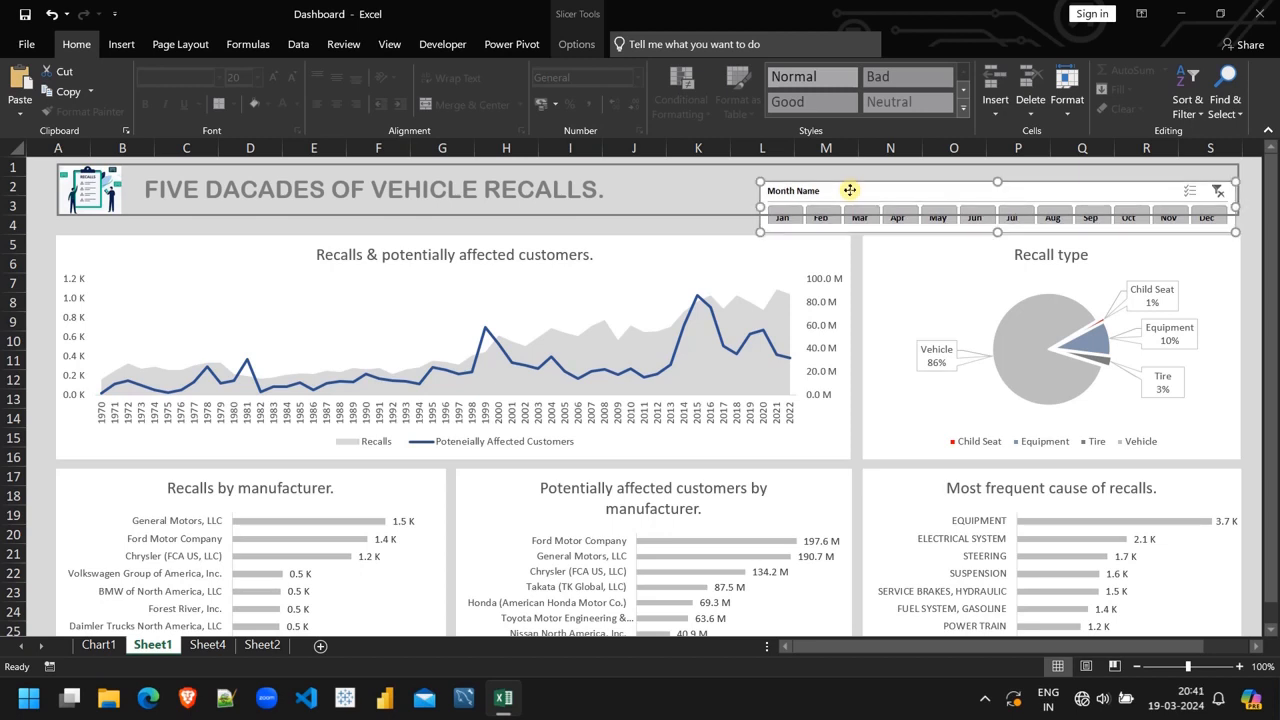
Bring the title text box forward one level and all the way to the front
{"action": "right_click", "coordinate": [922, 194]}
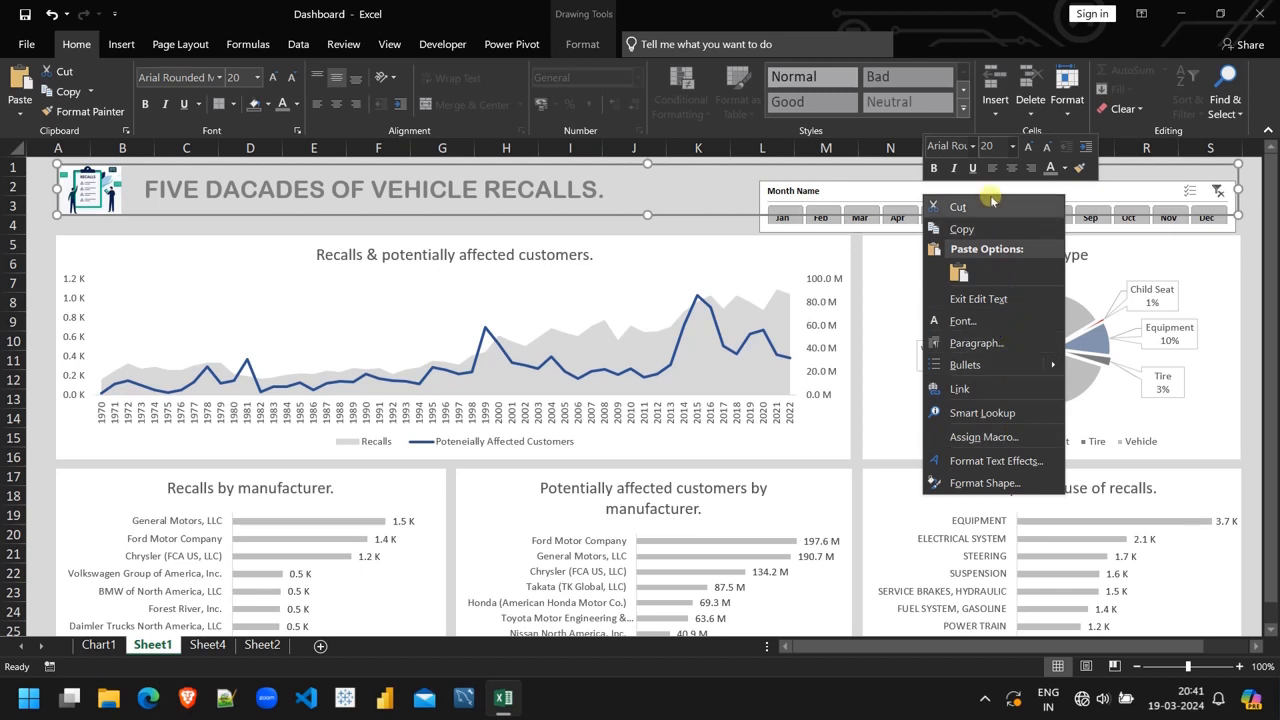
{"action": "left_click", "coordinate": [584, 53]}
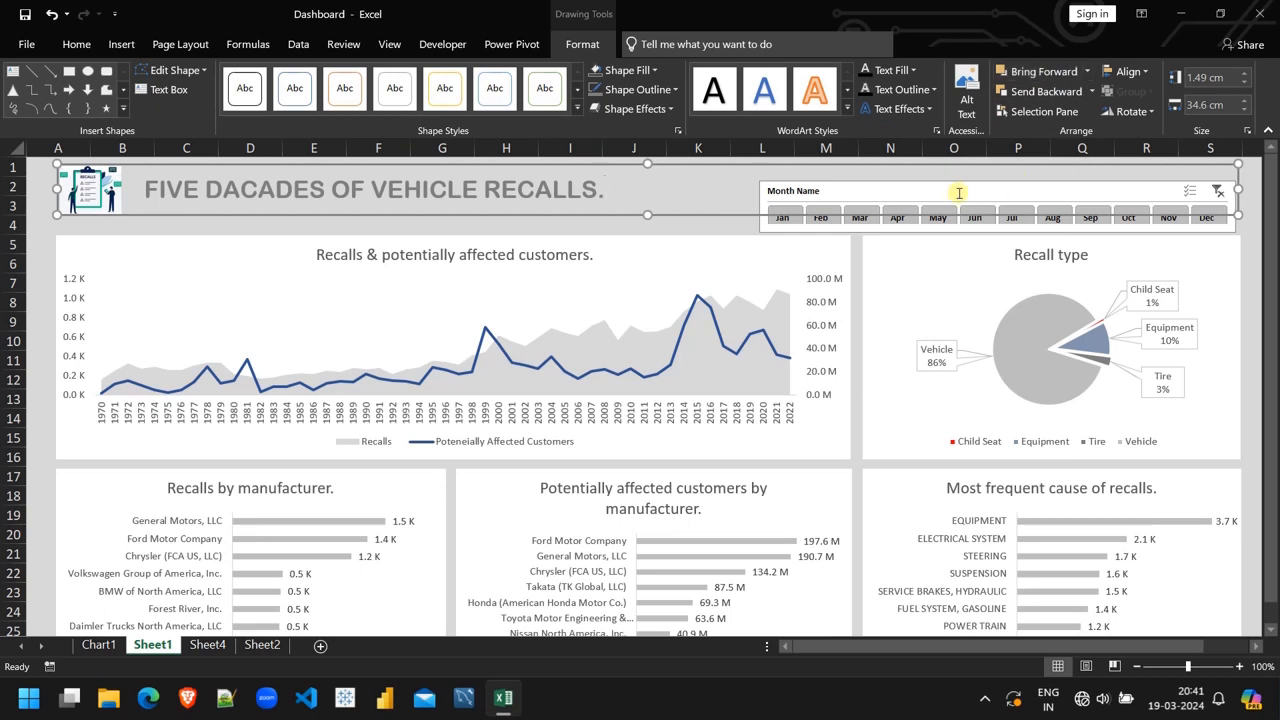
{"action": "left_click", "coordinate": [1086, 73]}
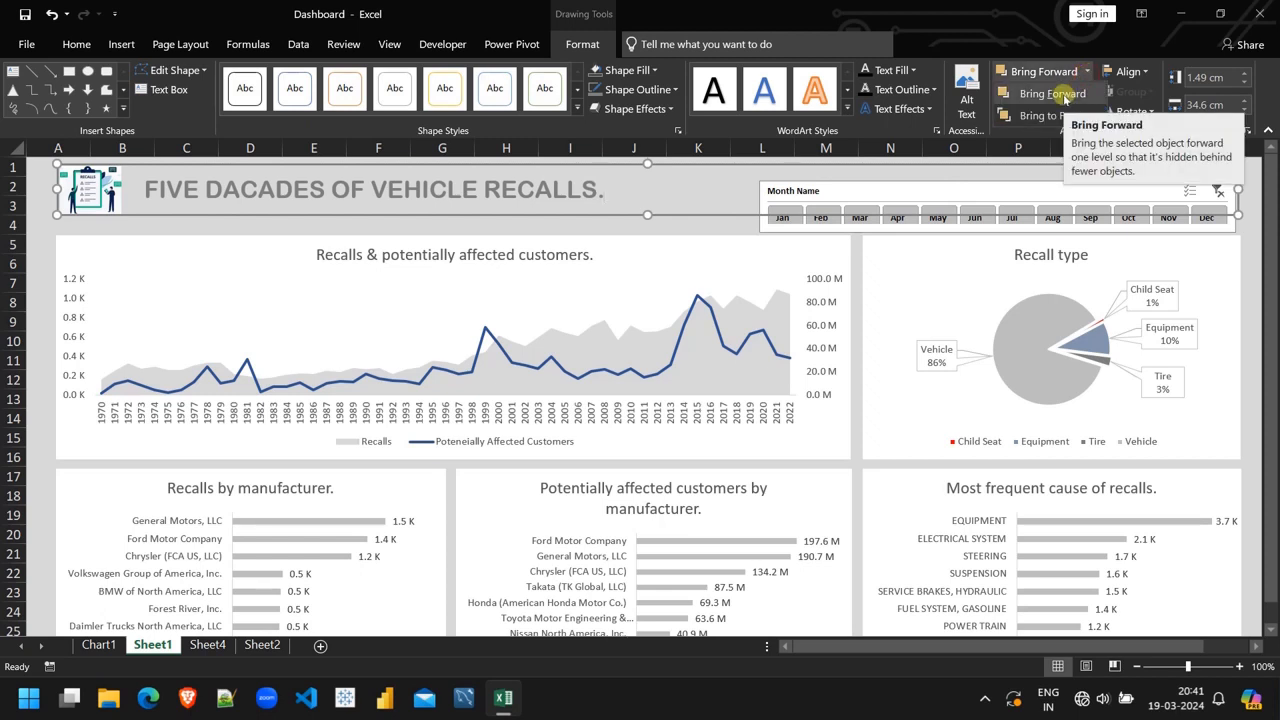
{"action": "left_click", "coordinate": [1065, 95]}
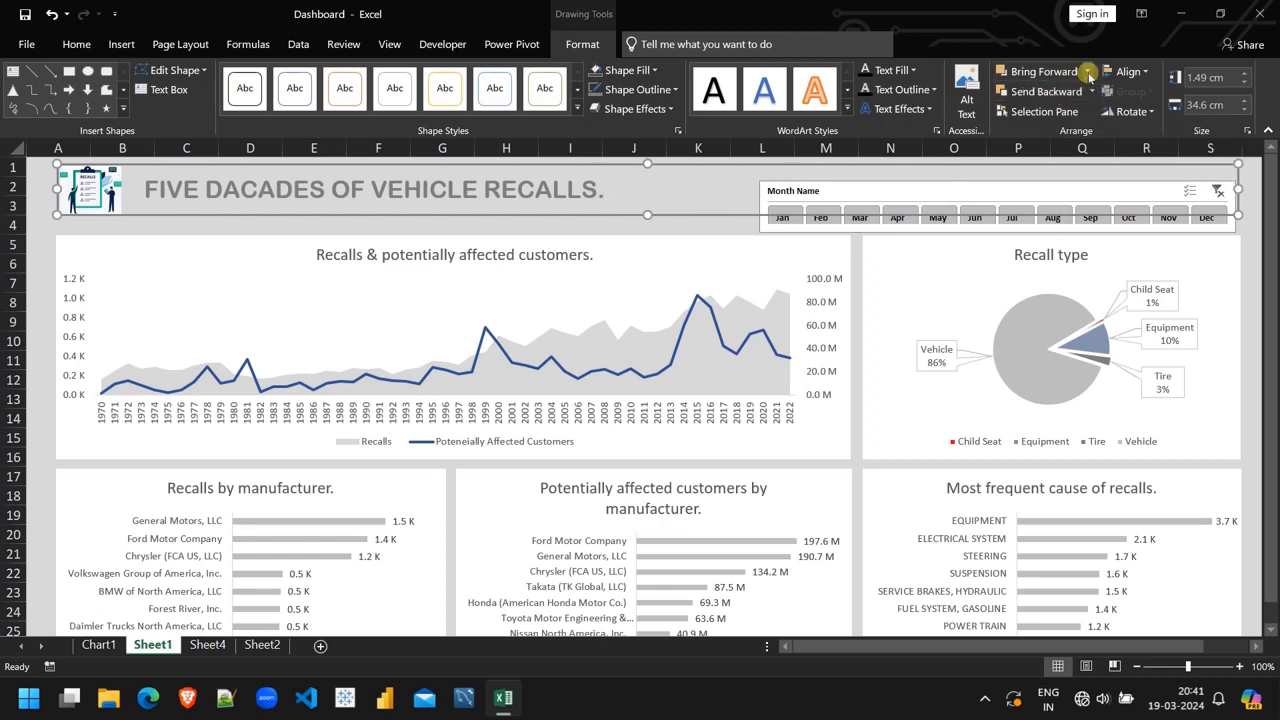
{"action": "left_click", "coordinate": [1088, 73]}
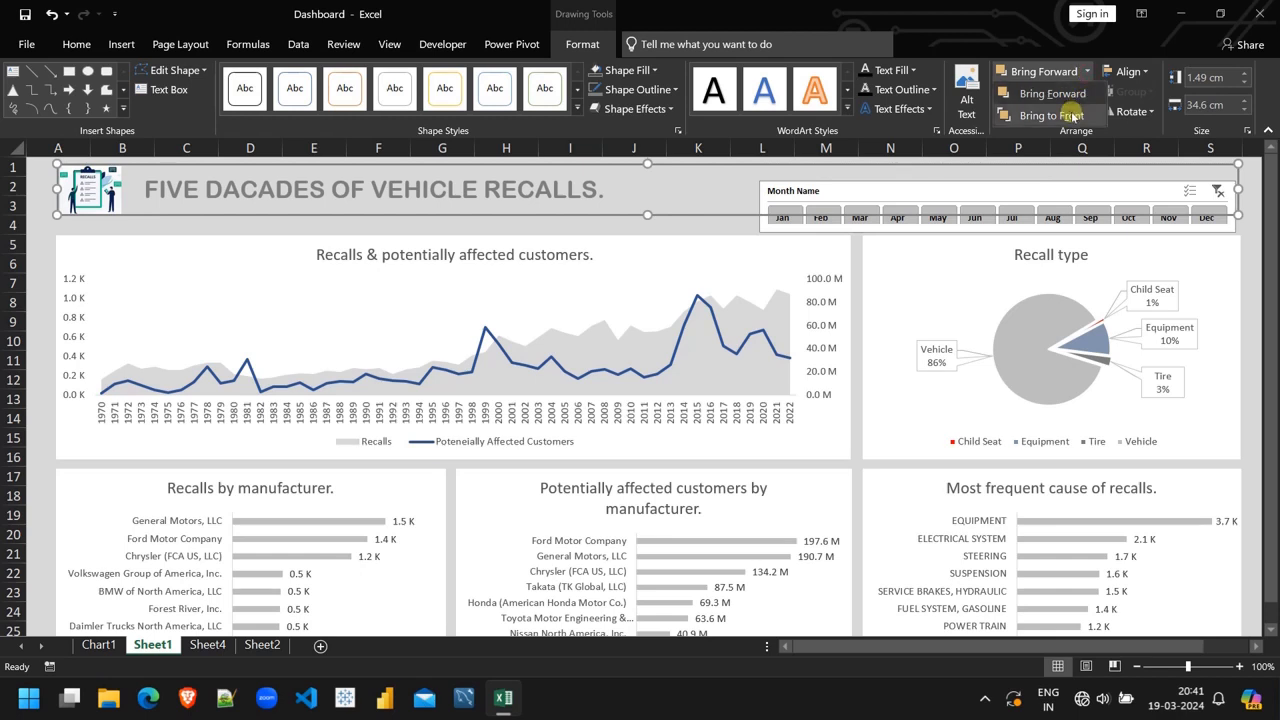
{"action": "left_click", "coordinate": [1073, 116]}
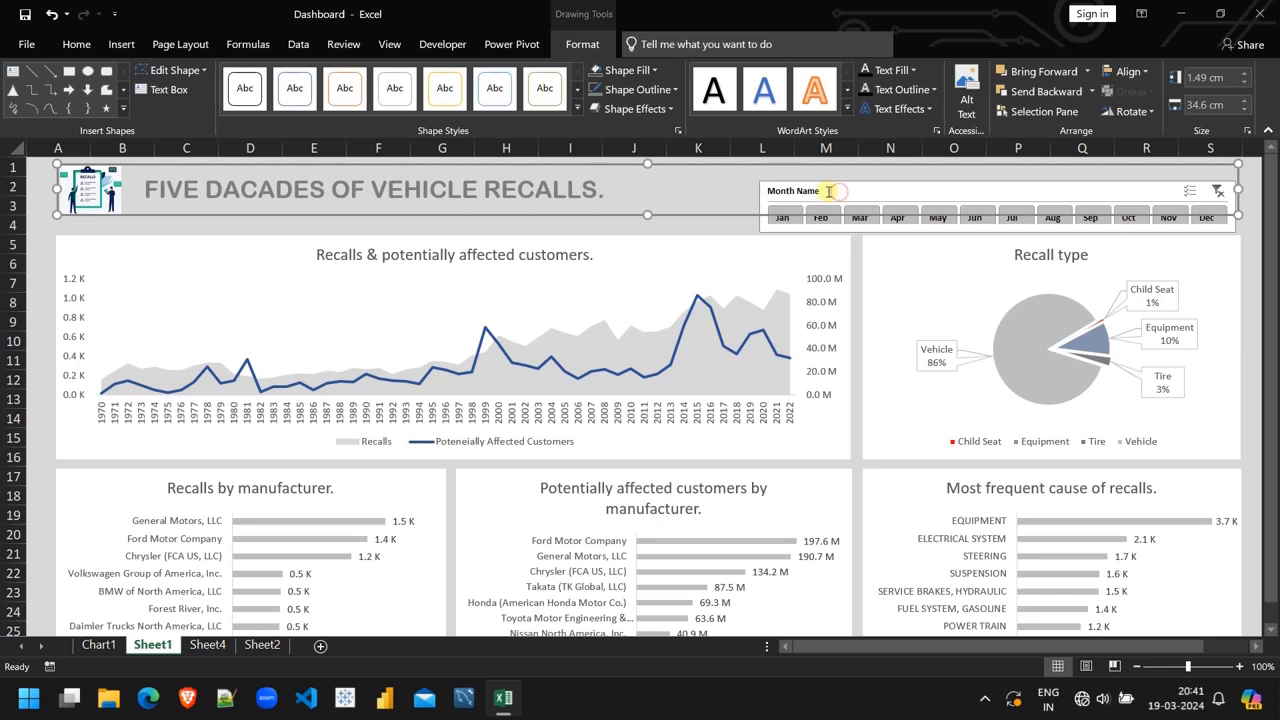
Nudge the Month Name slicer upward until it fits within the height of the title box
{"action": "left_click", "coordinate": [746, 227]}
{"action": "left_click", "coordinate": [772, 226]}
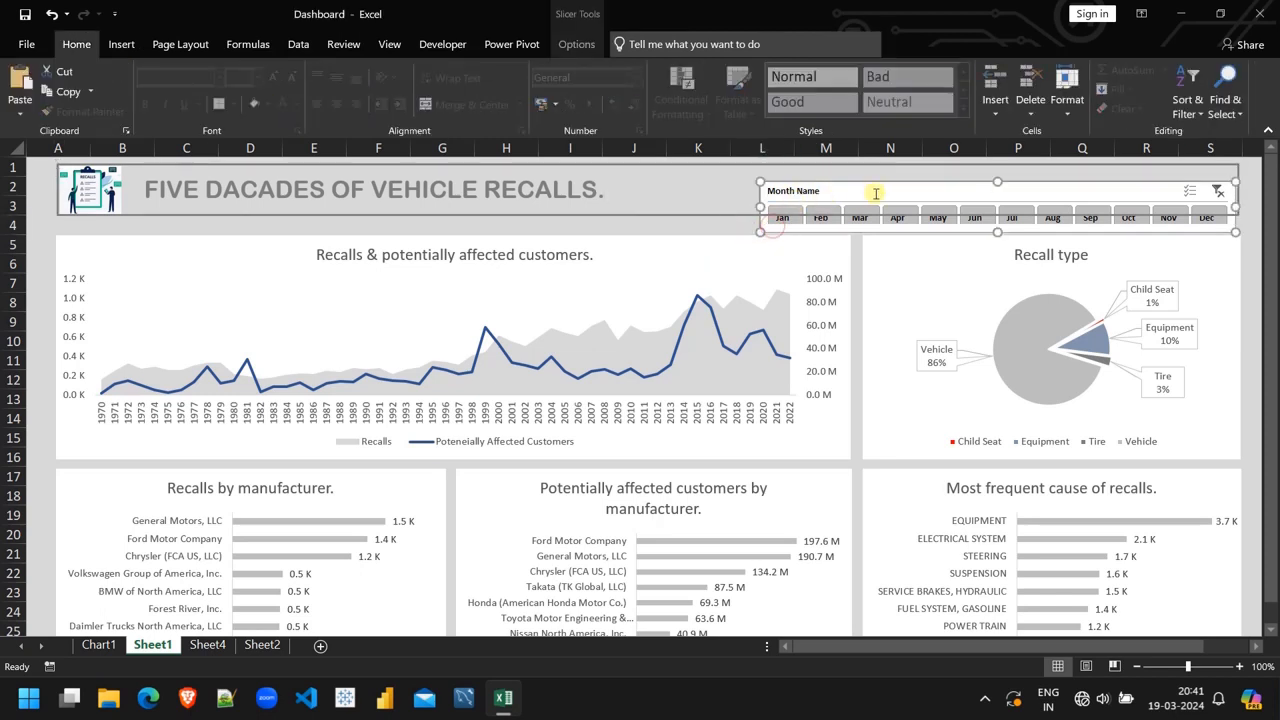
{"action": "key", "text": "Up"}
{"action": "key", "text": "Up"}
{"action": "key", "text": "Up"}
{"action": "key", "text": "Up"}
{"action": "key", "text": "Up"}
{"action": "key", "text": "Up"}
{"action": "key", "text": "Up"}
{"action": "key", "text": "Up"}
{"action": "key", "text": "Up"}
{"action": "key", "text": "Up"}
{"action": "key", "text": "Up"}
{"action": "key", "text": "Up"}
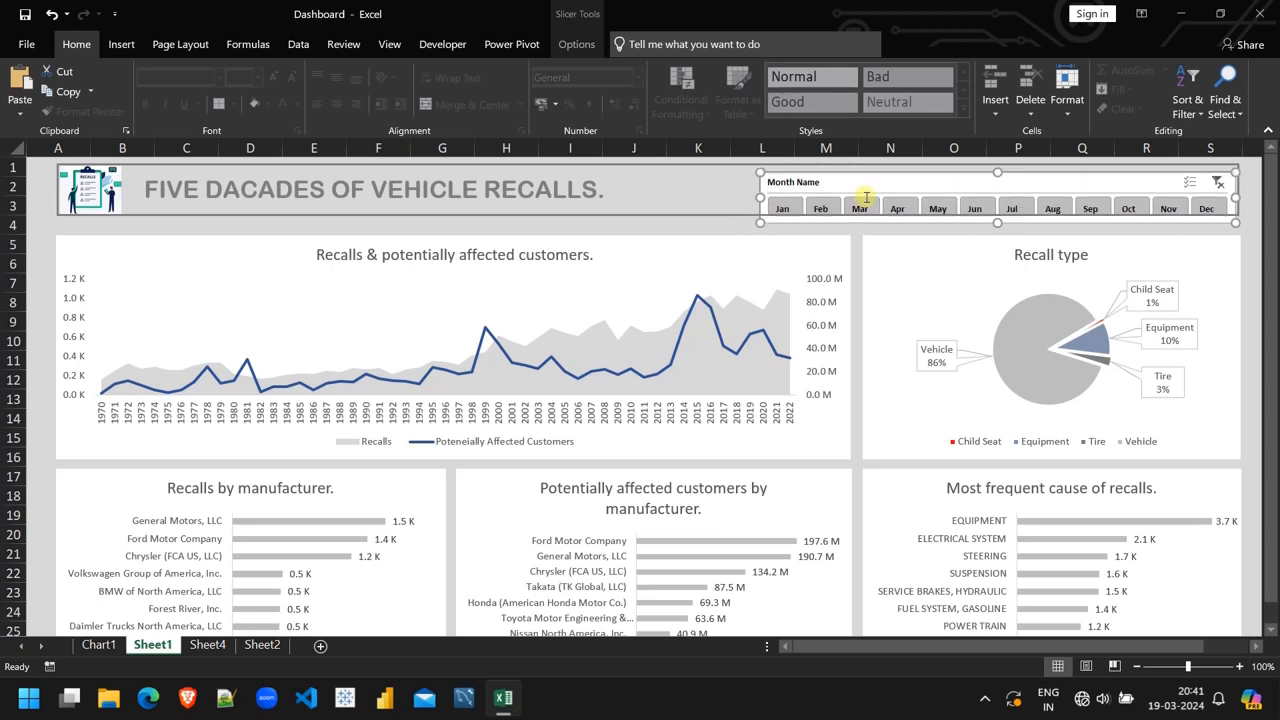
{"action": "key", "text": "Up"}
{"action": "key", "text": "Up"}
{"action": "key", "text": "Up"}
{"action": "key", "text": "Up"}
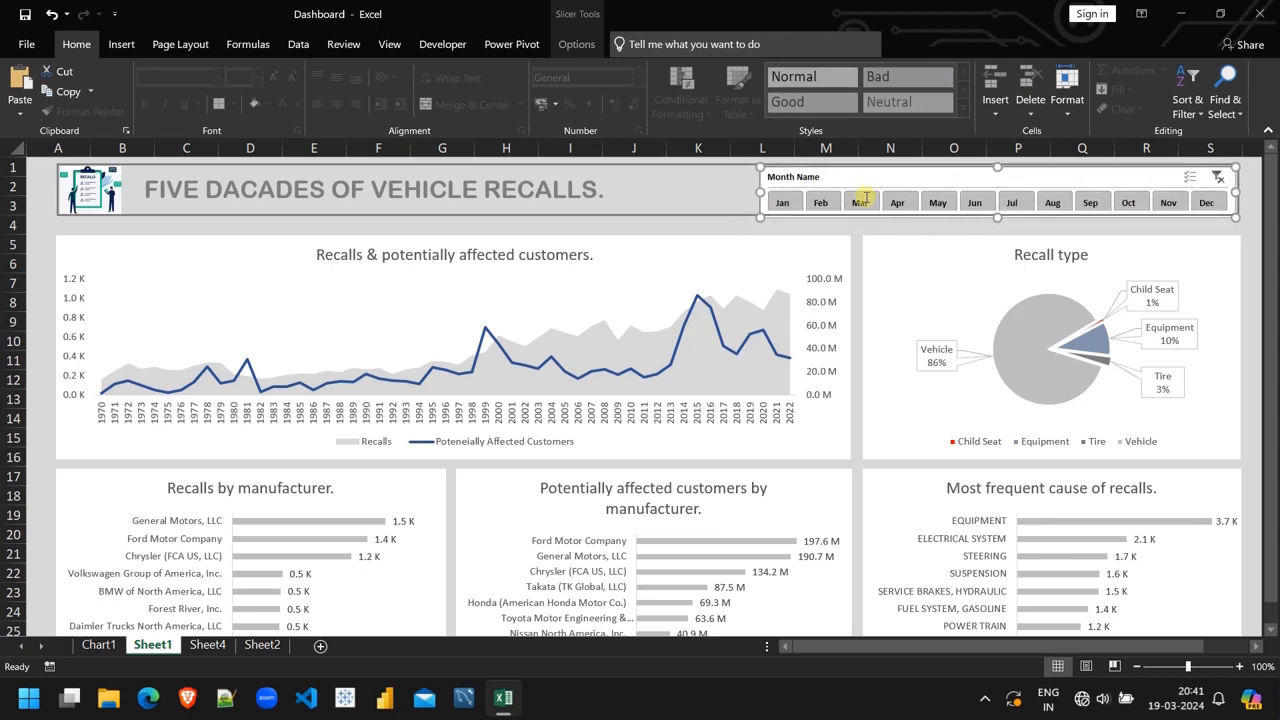
{"action": "key", "text": "Up"}
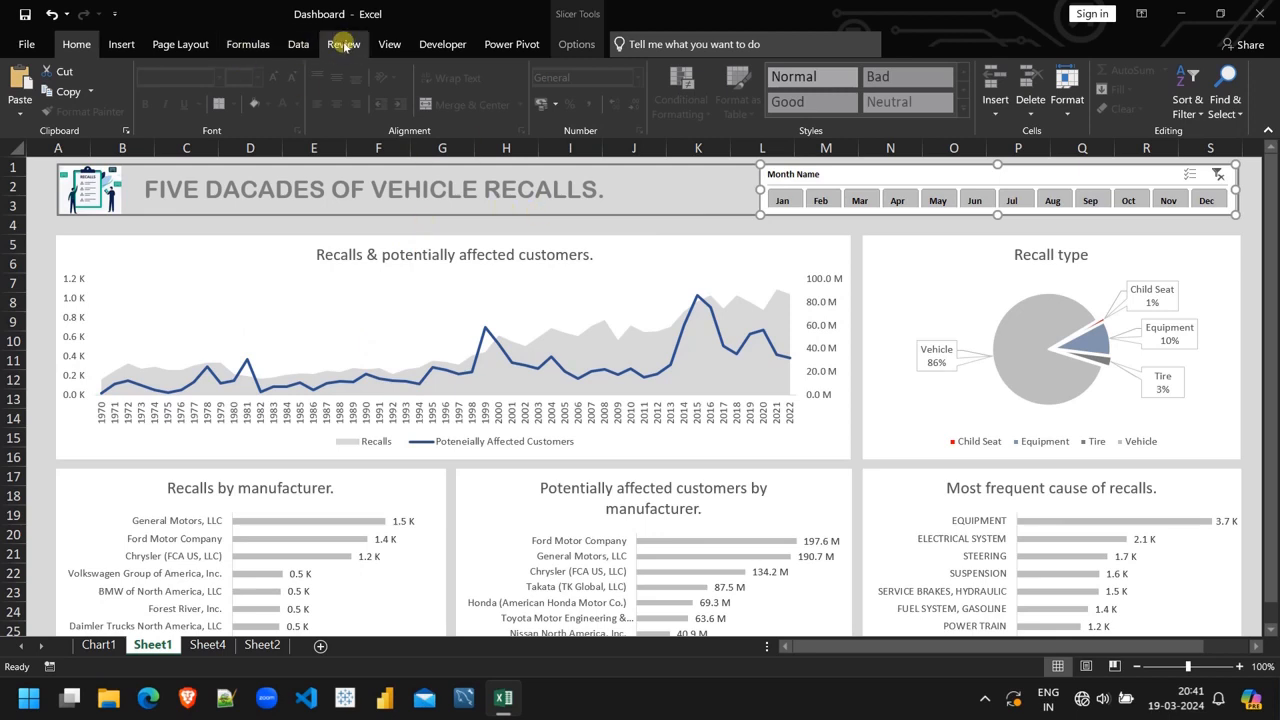
Hide the row and column headings and the gridlines on Sheet1
{"action": "left_click", "coordinate": [388, 46]}
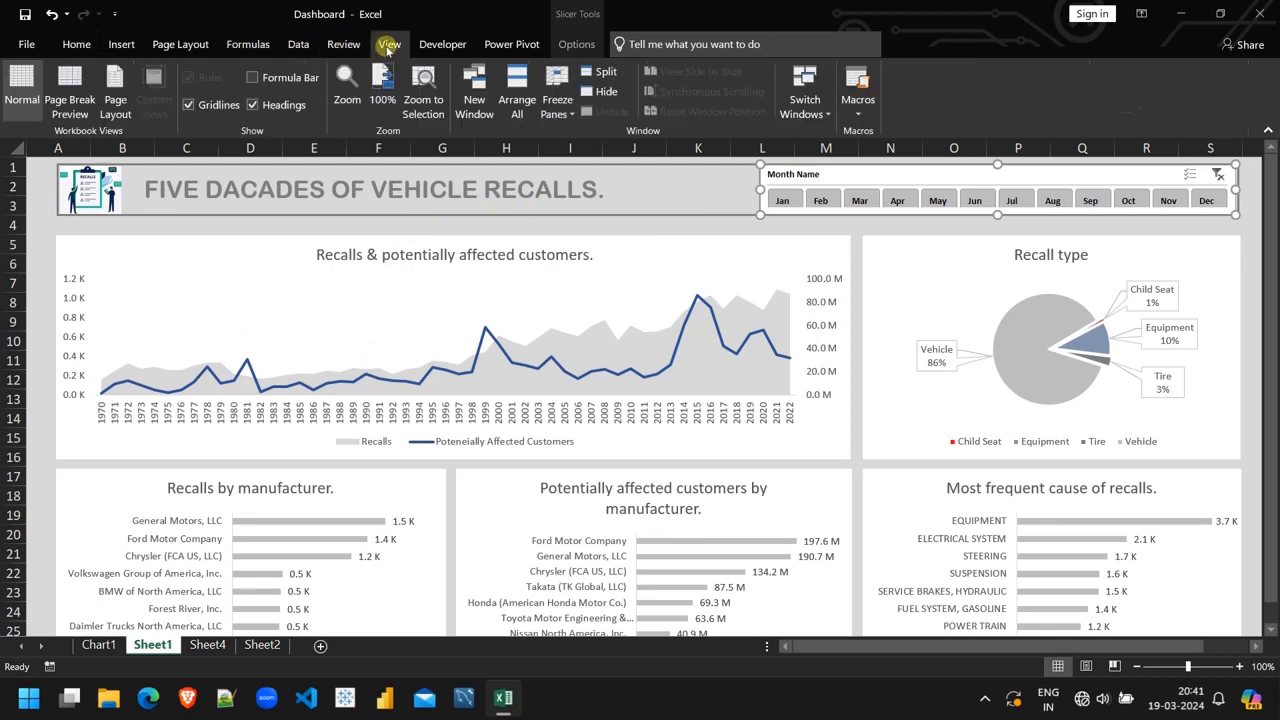
{"action": "left_click", "coordinate": [253, 105]}
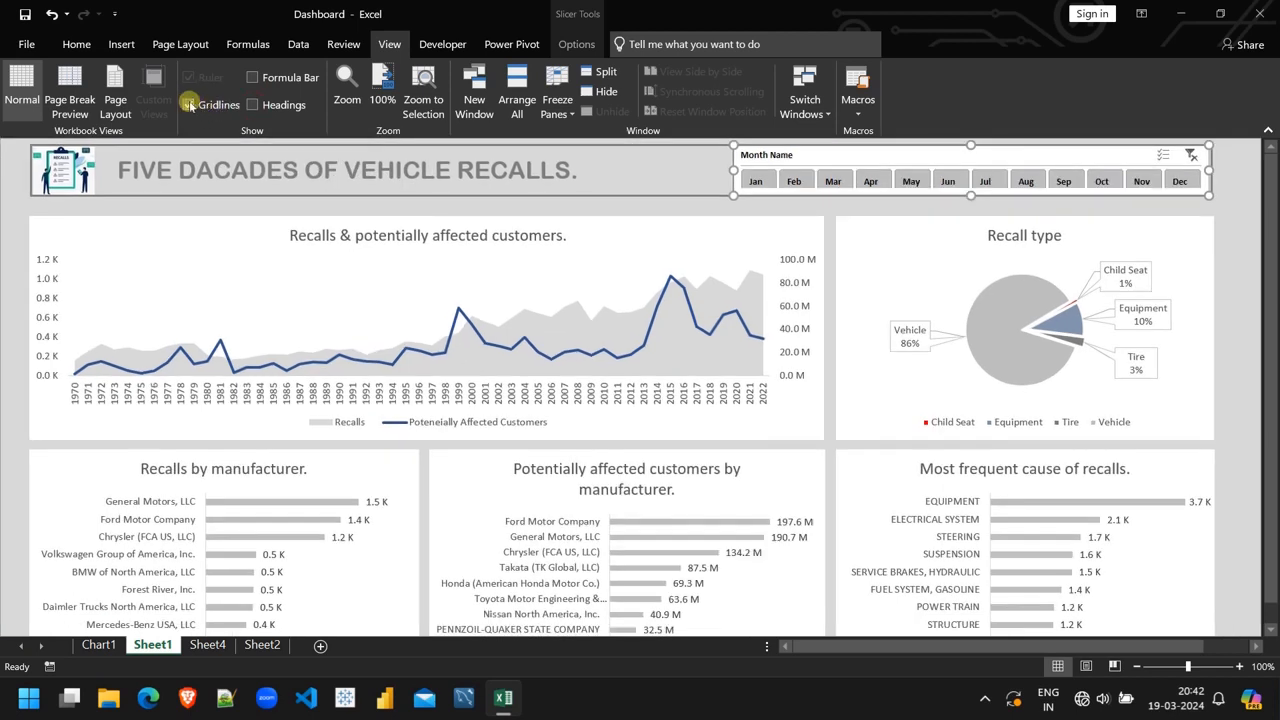
{"action": "left_click", "coordinate": [188, 106]}
{"action": "scroll", "coordinate": [1234, 280], "scroll_direction": "down", "scroll_amount": 3}
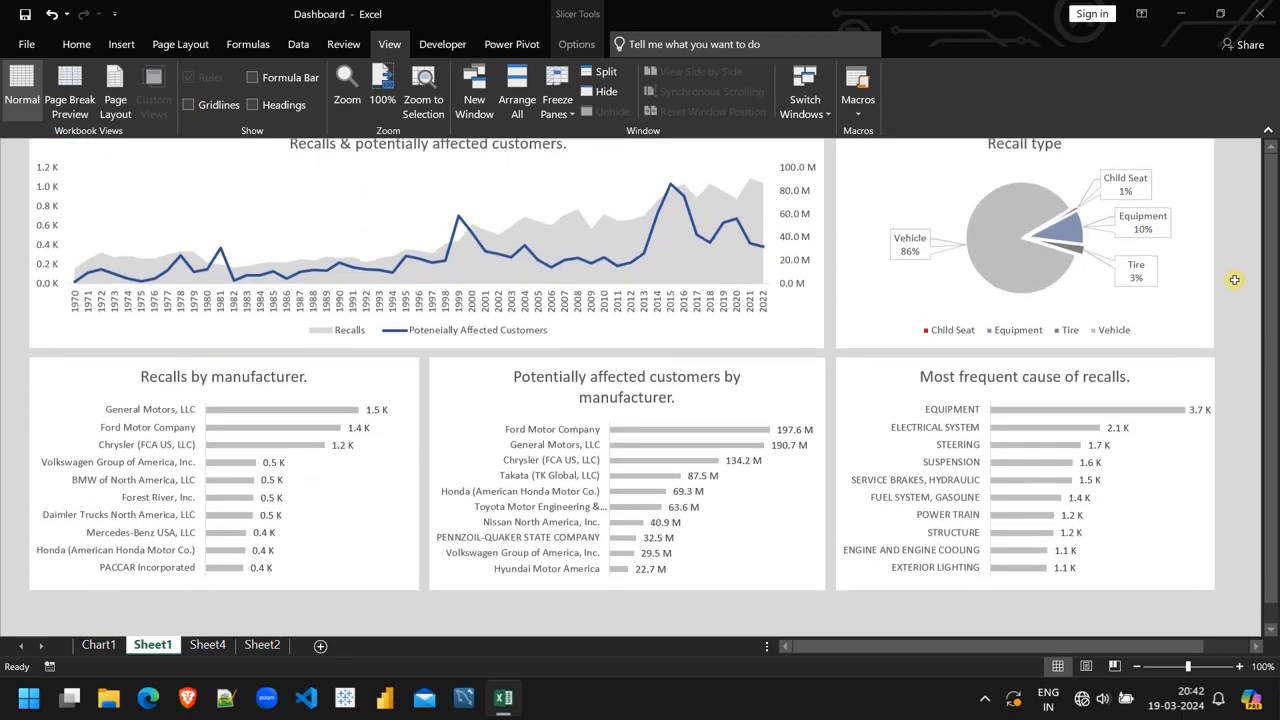
{"action": "scroll", "coordinate": [1234, 280], "scroll_direction": "up", "scroll_amount": 3}
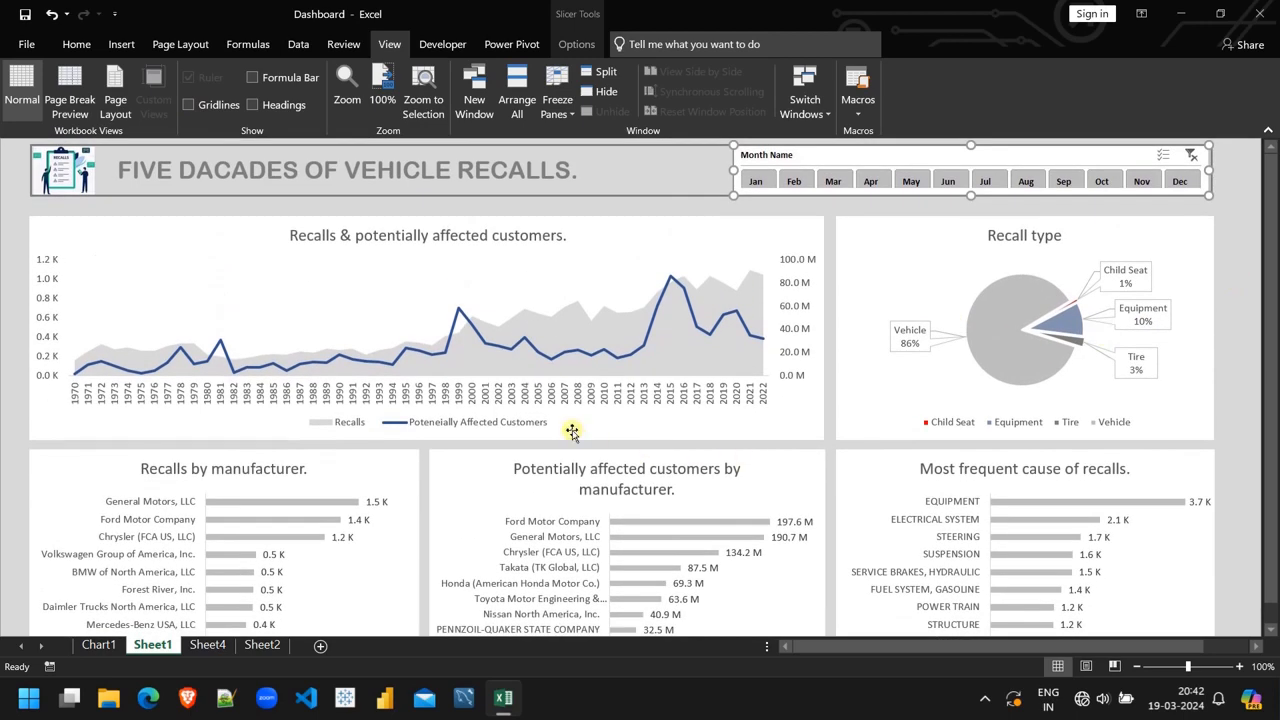
Shorten the Recalls & potentially affected customers chart and the Recall type chart together from their lower edges
{"action": "left_click", "coordinate": [72, 234]}
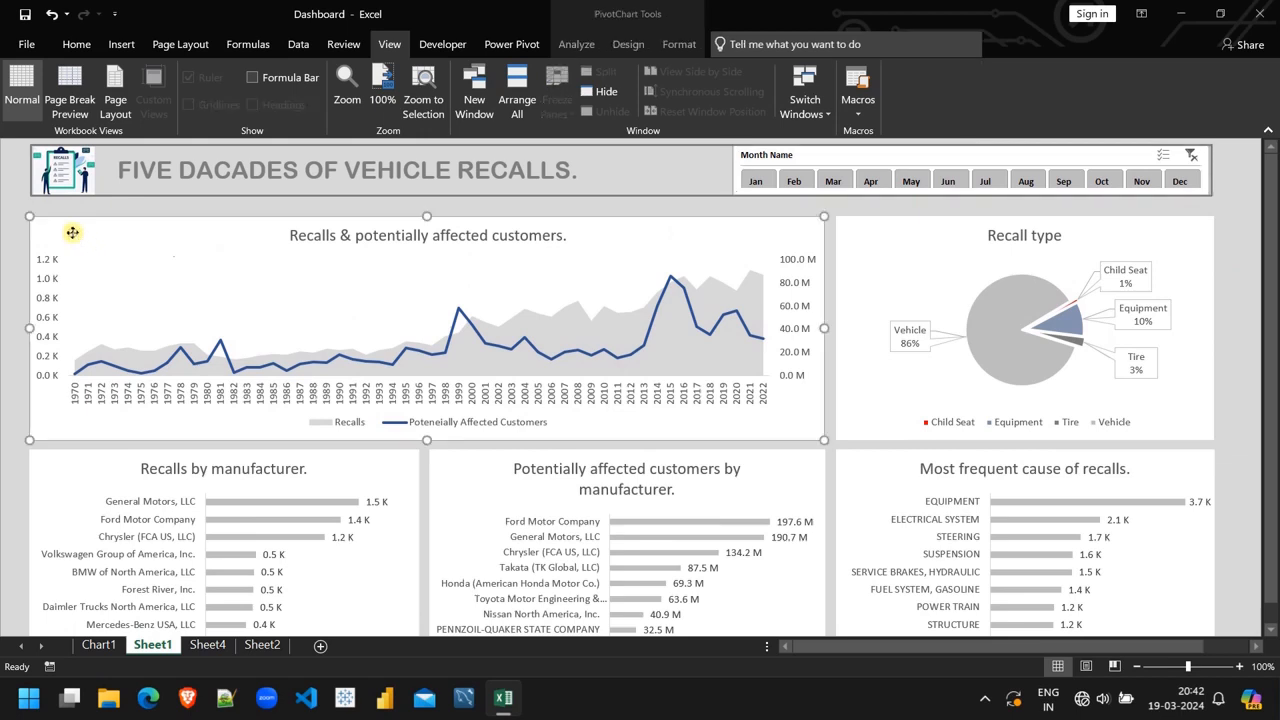
{"action": "left_click", "coordinate": [866, 237], "text": "ctrl"}
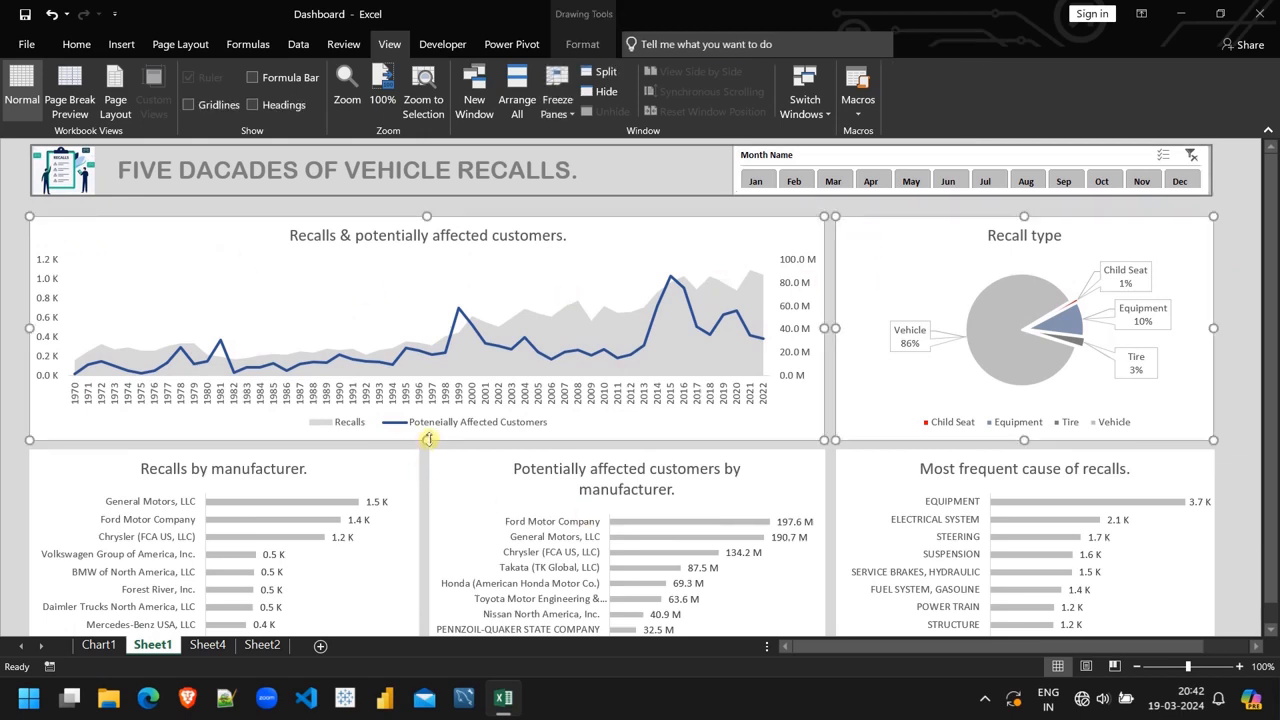
{"action": "left_click_drag", "start_coordinate": [427, 440], "coordinate": [431, 403]}
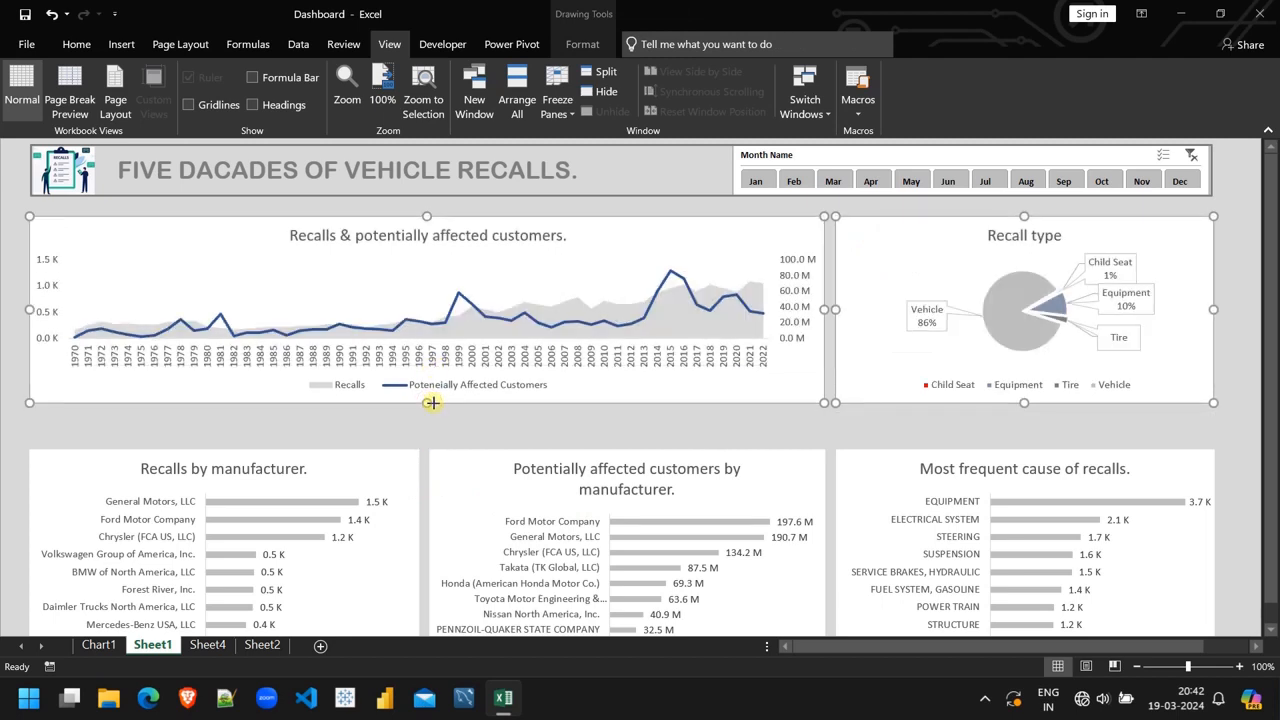
Reduce the height of the three lower bar charts together from their upper edges and nudge them up slightly
{"action": "left_click", "coordinate": [397, 468]}
{"action": "left_click", "coordinate": [489, 461], "text": "ctrl"}
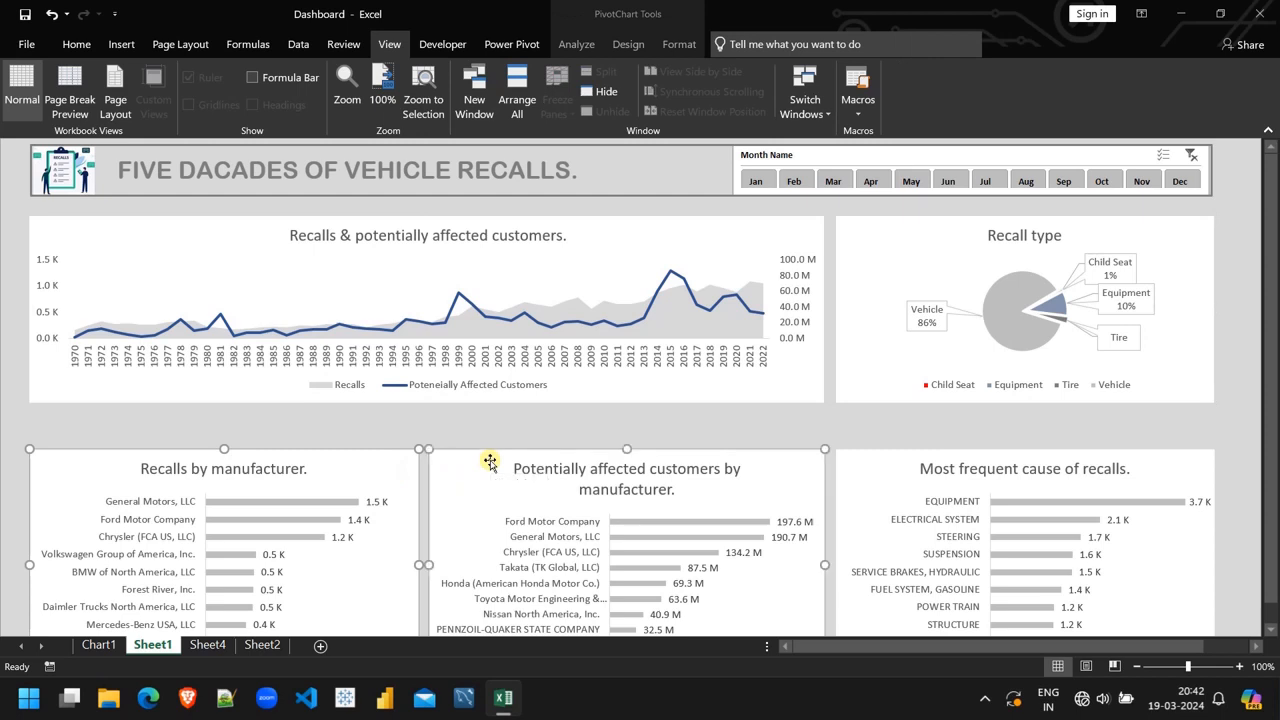
{"action": "left_click", "coordinate": [863, 470], "text": "ctrl"}
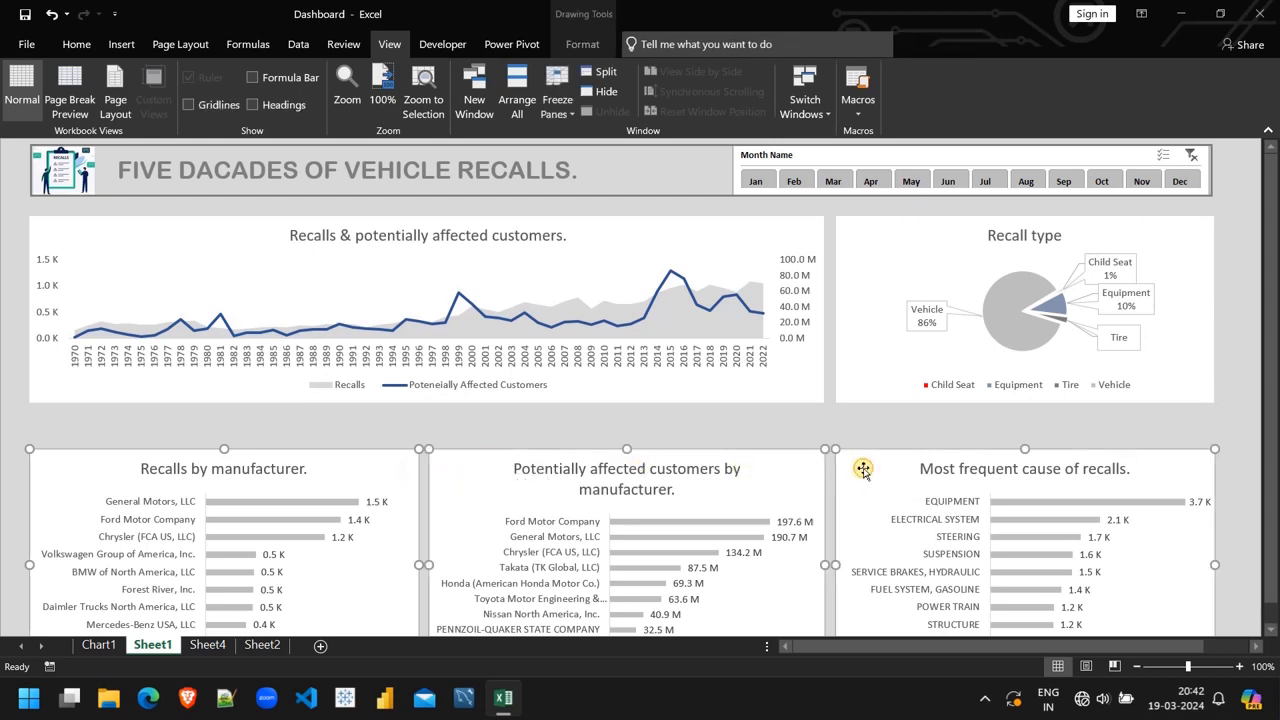
{"action": "left_click_drag", "start_coordinate": [626, 449], "coordinate": [629, 478]}
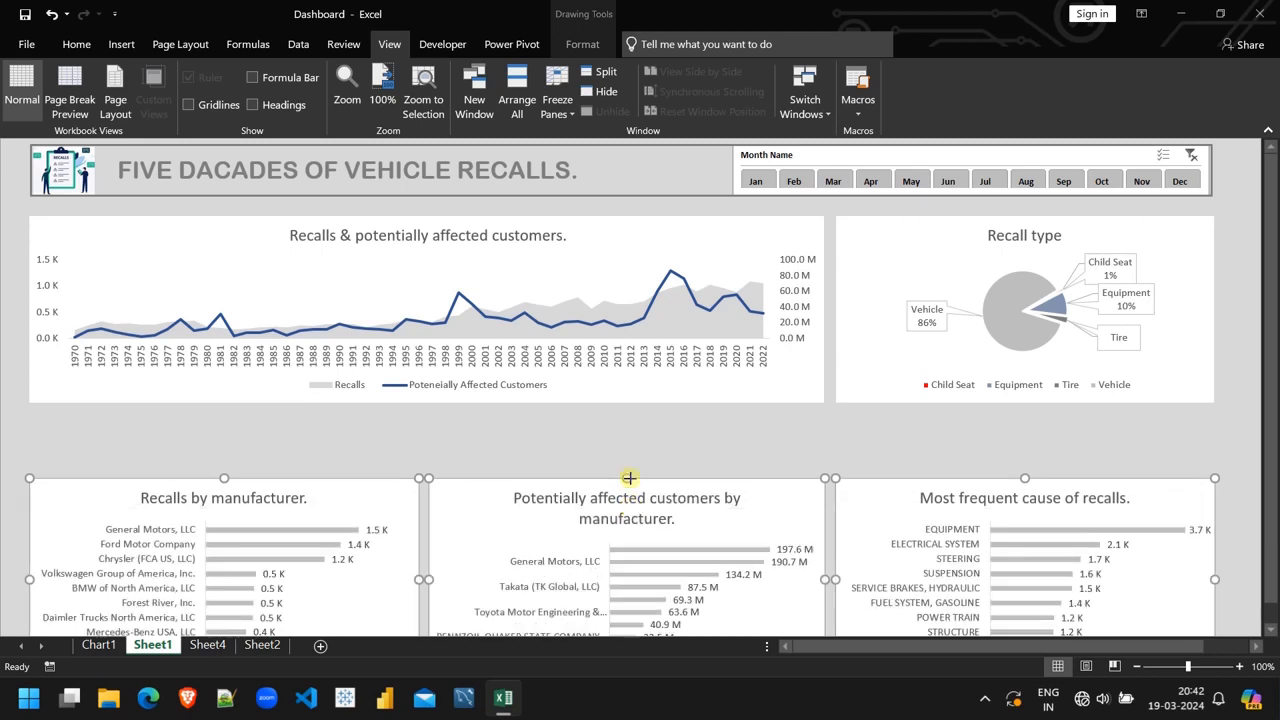
{"action": "key", "text": "Up"}
{"action": "key", "text": "Up"}
{"action": "key", "text": "Up"}
{"action": "key", "text": "Up"}
{"action": "key", "text": "Up"}
{"action": "key", "text": "Up"}
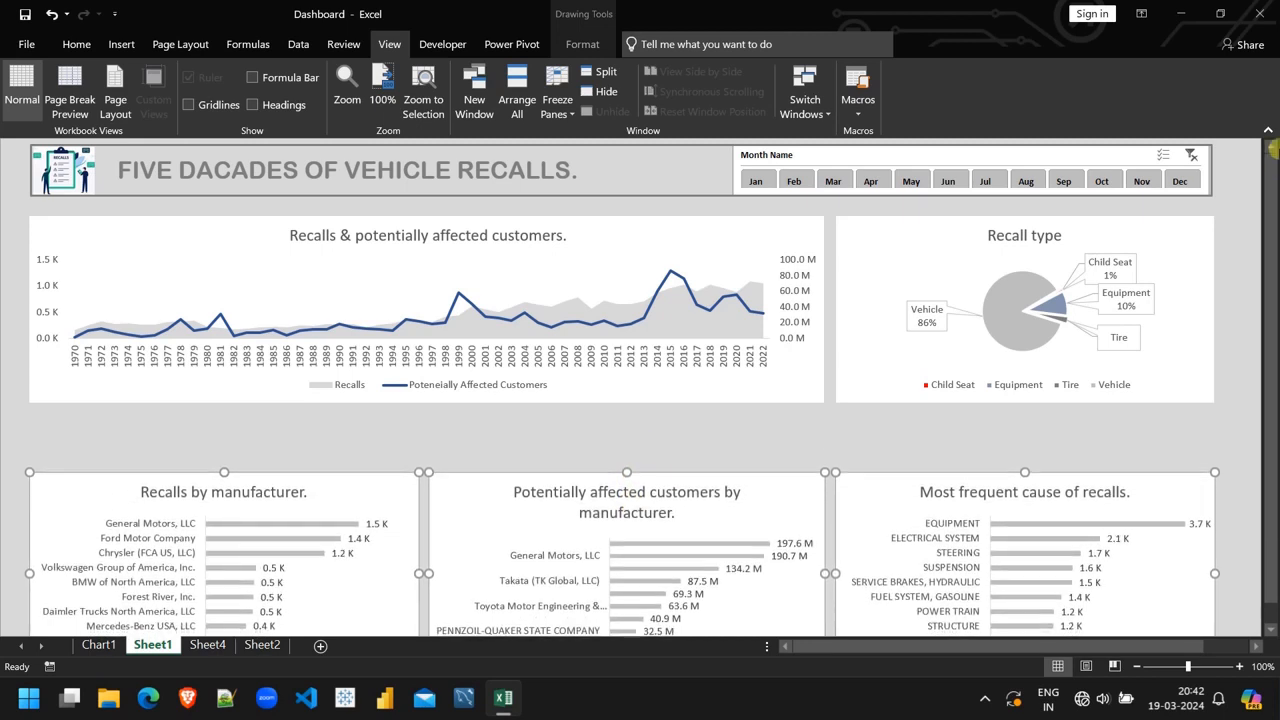
Collapse the ribbon and nudge the three lower bar charts down to the end of the visible sheet area
{"action": "left_click", "coordinate": [1267, 133]}
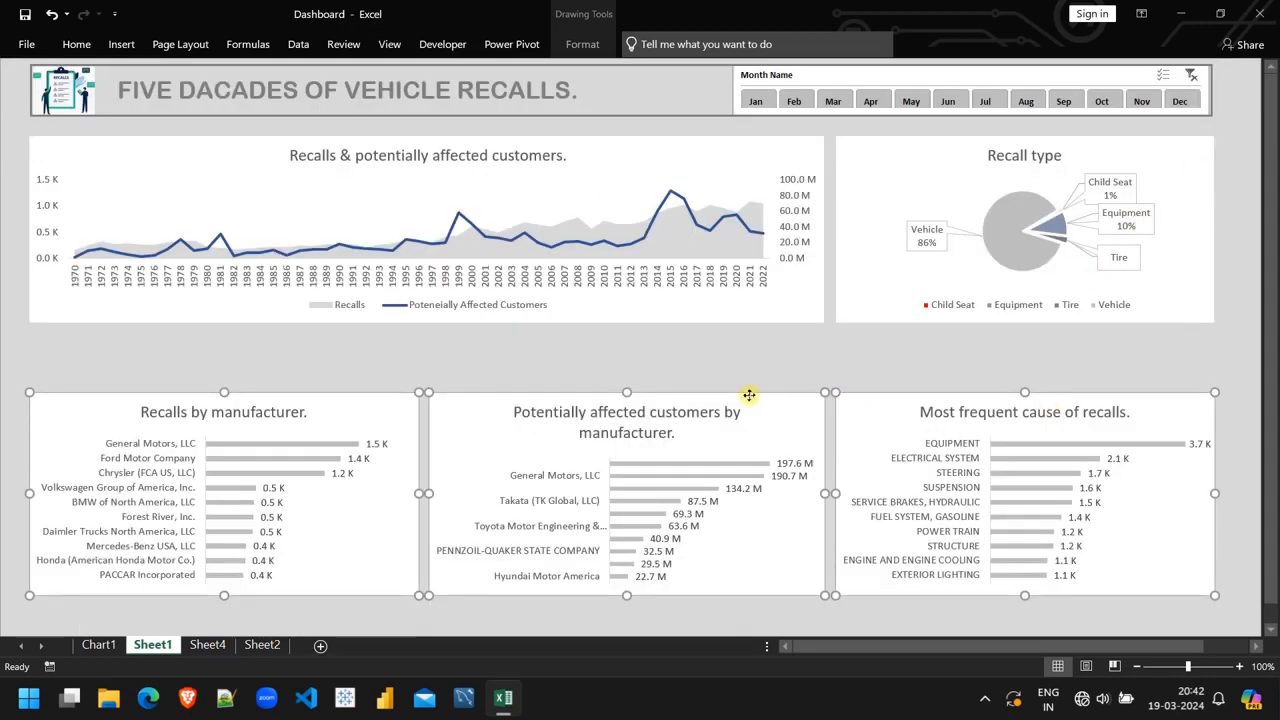
{"action": "key", "text": "Down"}
{"action": "key", "text": "Down"}
{"action": "key", "text": "Down"}
{"action": "key", "text": "Down"}
{"action": "key", "text": "Down"}
{"action": "key", "text": "Down"}
{"action": "key", "text": "Down"}
{"action": "key", "text": "Down"}
{"action": "key", "text": "Down"}
{"action": "key", "text": "Down"}
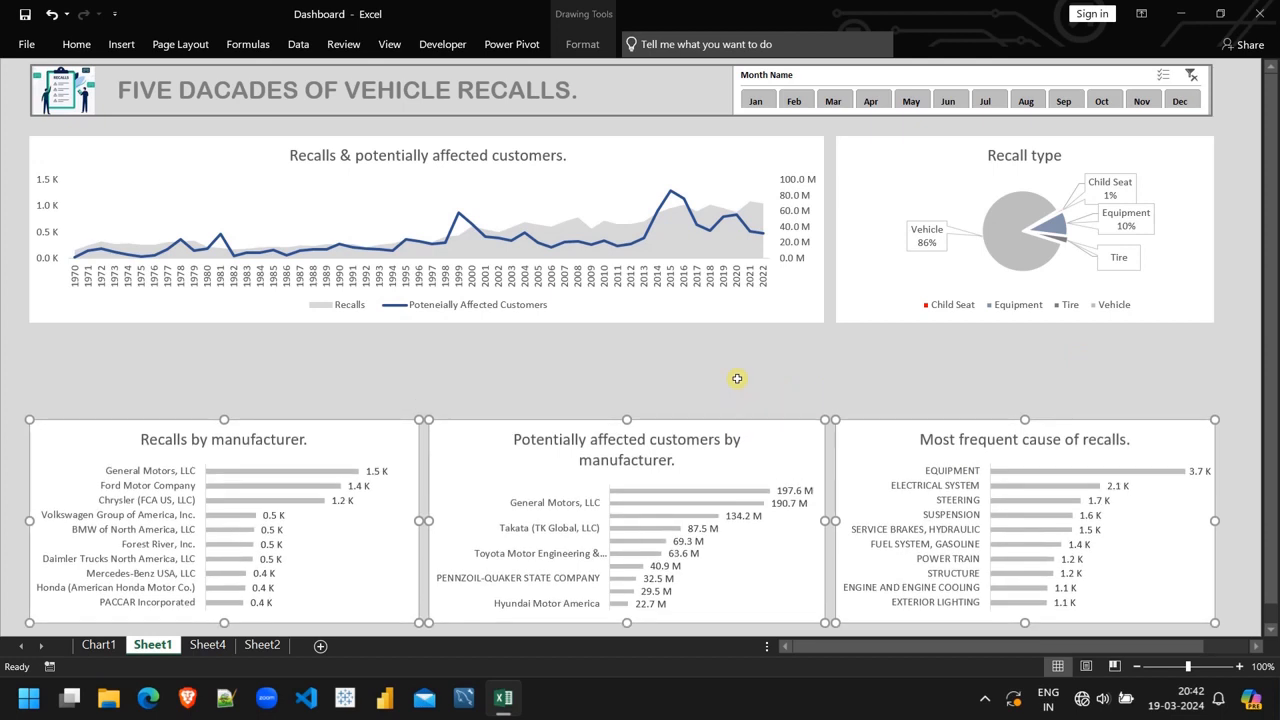
Heighten the Recalls & potentially affected customers and Recall type charts together by extending their lower edges
{"action": "left_click", "coordinate": [640, 158]}
{"action": "left_click", "coordinate": [894, 182], "text": "ctrl"}
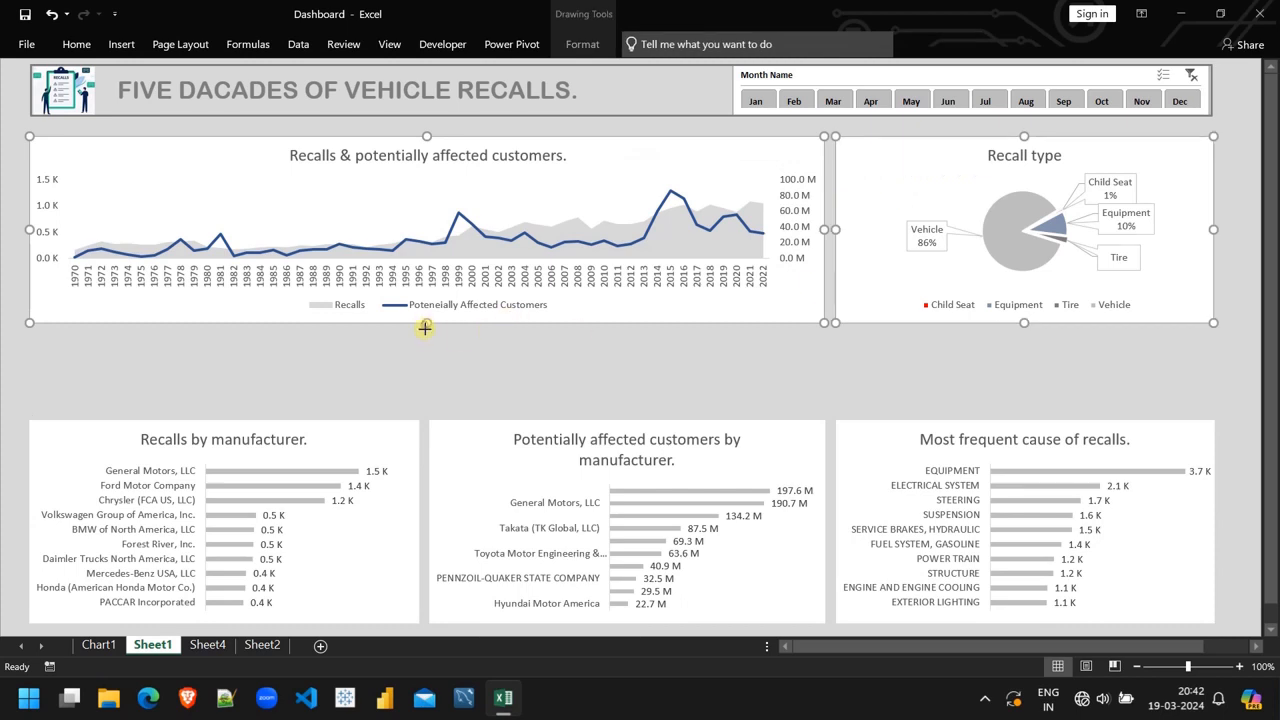
{"action": "left_click_drag", "start_coordinate": [425, 328], "coordinate": [428, 369]}
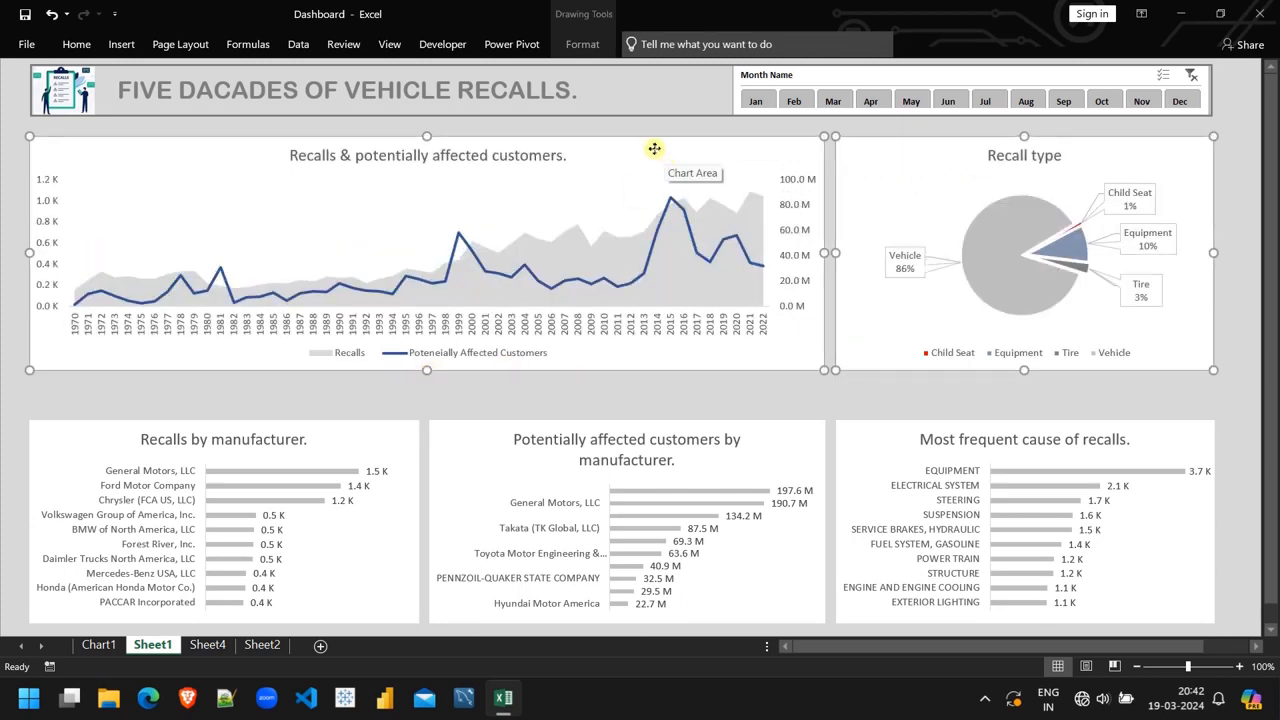
Nudge the two upper charts down together until only a narrow gap separates them from the lower charts
{"action": "left_click", "coordinate": [650, 149]}
{"action": "key", "text": "Down"}
{"action": "key", "text": "Down"}
{"action": "key", "text": "Down"}
{"action": "key", "text": "Down"}
{"action": "key", "text": "Down"}
{"action": "key", "text": "Down"}
{"action": "key", "text": "Down"}
{"action": "key", "text": "Down"}
{"action": "key", "text": "Down"}
{"action": "key", "text": "Down"}
{"action": "key", "text": "Down"}
{"action": "key", "text": "Down"}
{"action": "key", "text": "Down"}
{"action": "key", "text": "Down"}
{"action": "key", "text": "Down"}
{"action": "key", "text": "Down"}
{"action": "key", "text": "Down"}
{"action": "key", "text": "Down"}
{"action": "key", "text": "Down"}
{"action": "key", "text": "Down"}
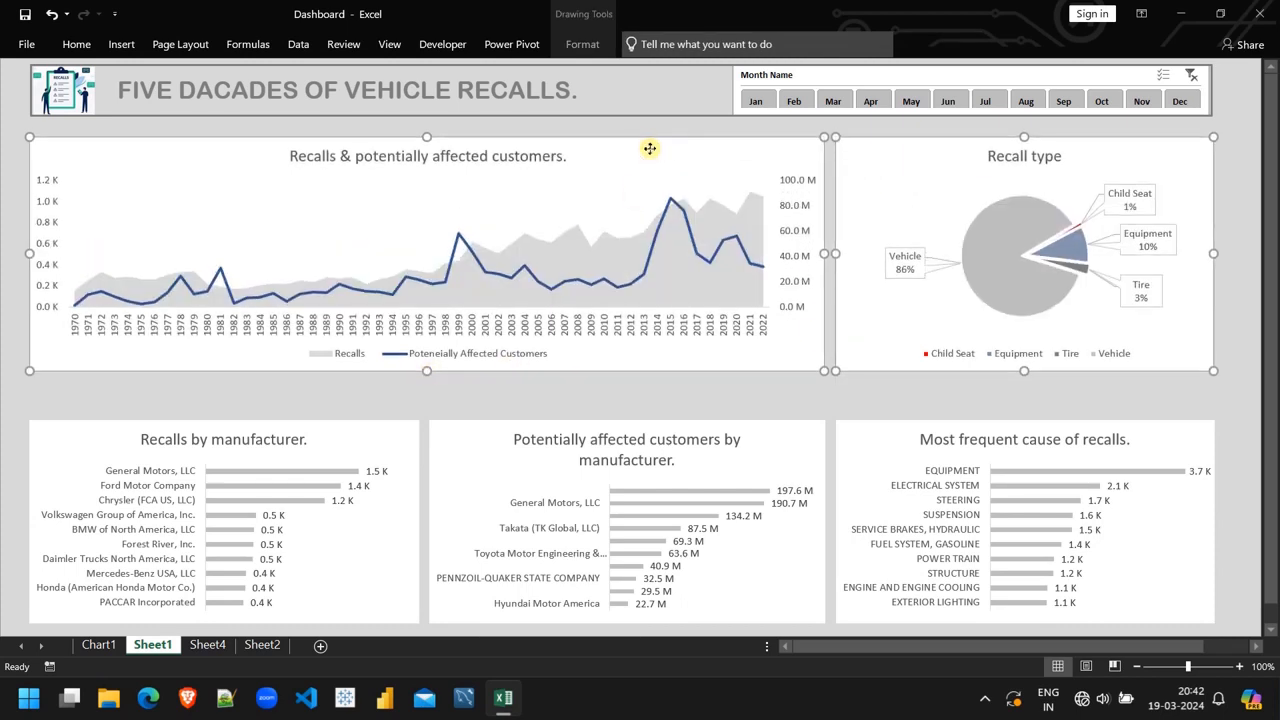
{"action": "key", "text": "Down"}
{"action": "key", "text": "Down"}
{"action": "key", "text": "Down"}
{"action": "key", "text": "Down"}
{"action": "key", "text": "Down"}
{"action": "key", "text": "Down"}
{"action": "key", "text": "Down"}
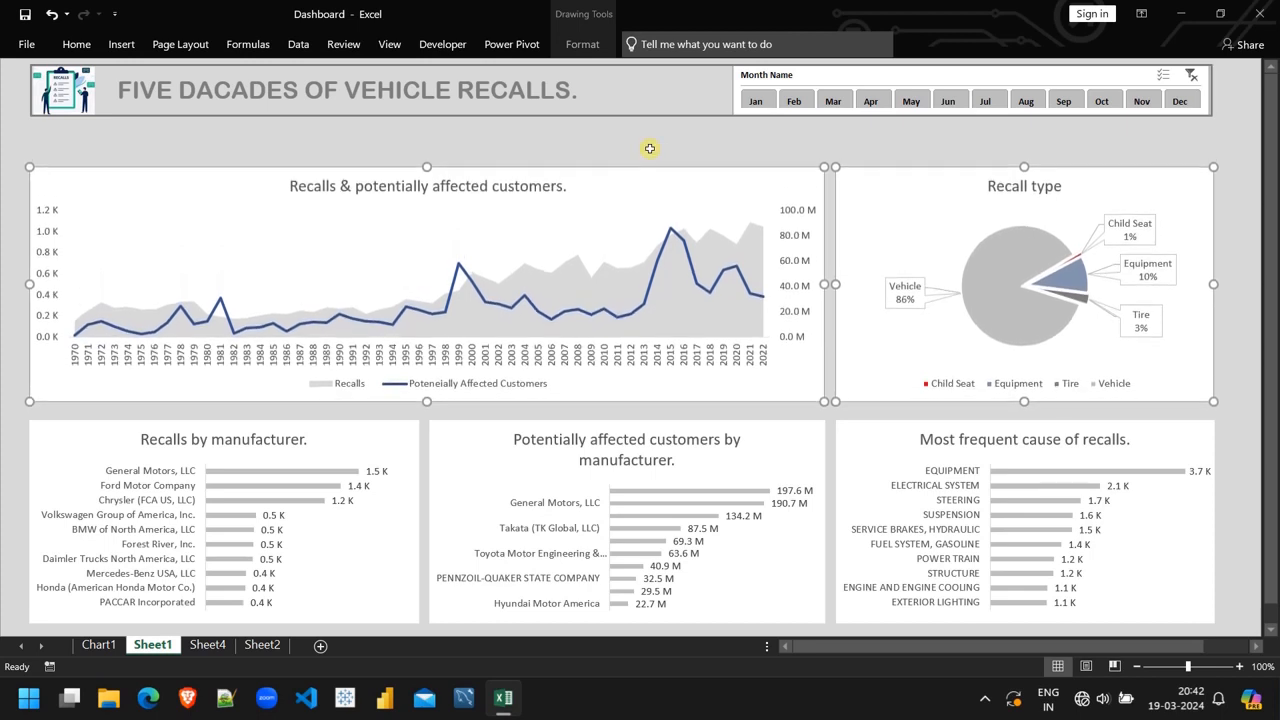
{"action": "key", "text": "Down"}
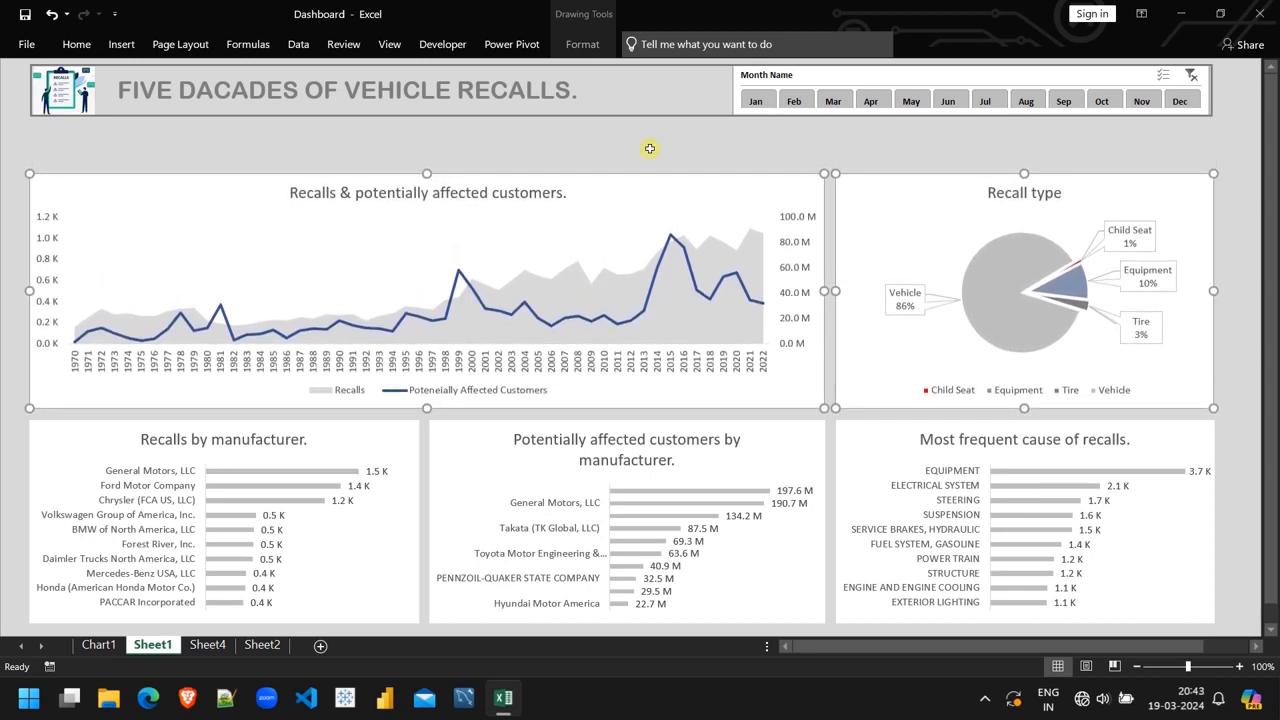
Nudge the title text box down into the free space above the upper charts
{"action": "left_click", "coordinate": [818, 77]}
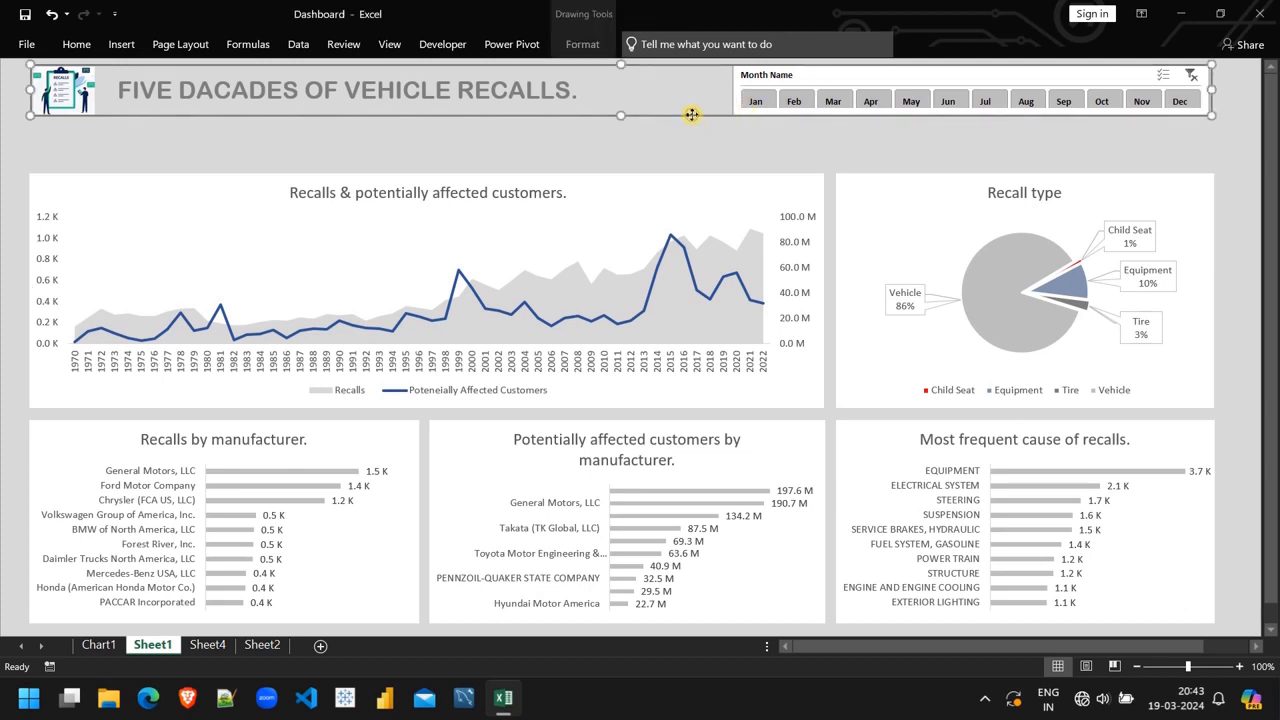
{"action": "key", "text": "Down"}
{"action": "key", "text": "Down"}
{"action": "key", "text": "Down"}
{"action": "key", "text": "Down"}
{"action": "key", "text": "Down"}
{"action": "key", "text": "Down"}
{"action": "key", "text": "Down"}
{"action": "key", "text": "Down"}
{"action": "key", "text": "Down"}
{"action": "key", "text": "Down"}
{"action": "key", "text": "Down"}
{"action": "key", "text": "Down"}
{"action": "key", "text": "Down"}
{"action": "key", "text": "Down"}
{"action": "key", "text": "Down"}
{"action": "key", "text": "Down"}
{"action": "key", "text": "Down"}
{"action": "key", "text": "Down"}
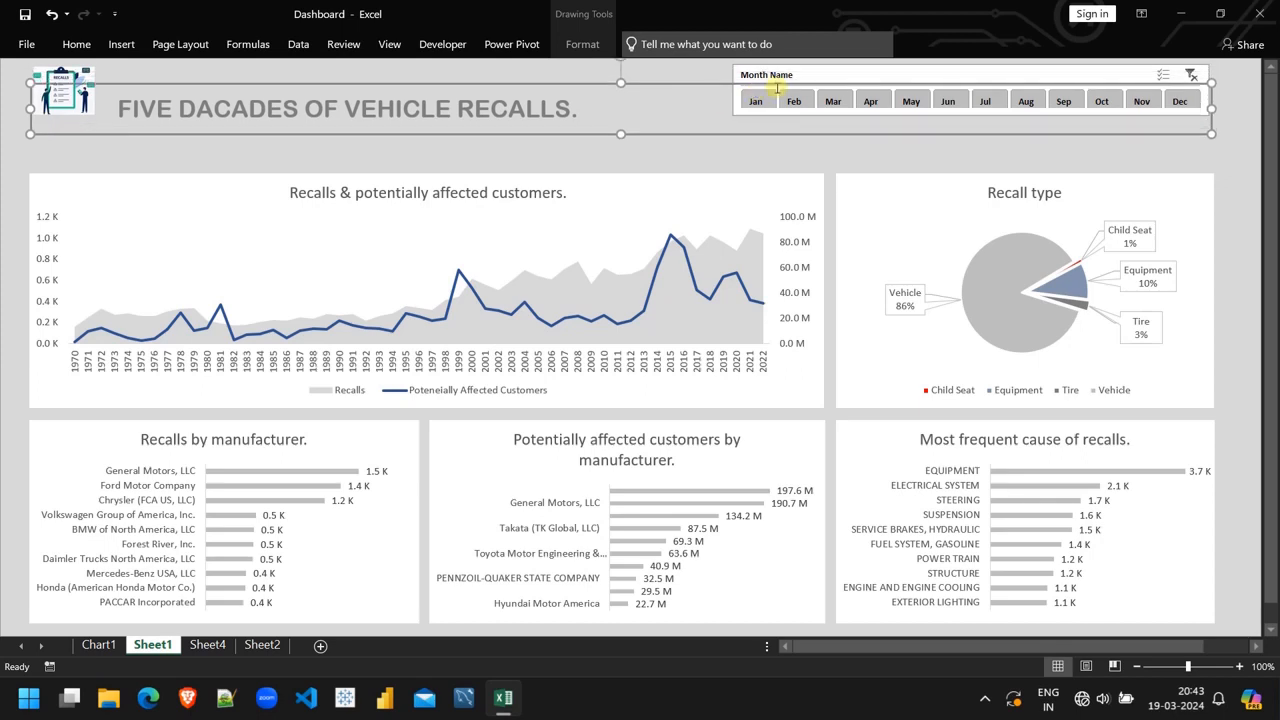
Nudge the Month Name slicer down until it sits just above the upper charts, clear of the title text
{"action": "left_click", "coordinate": [798, 74]}
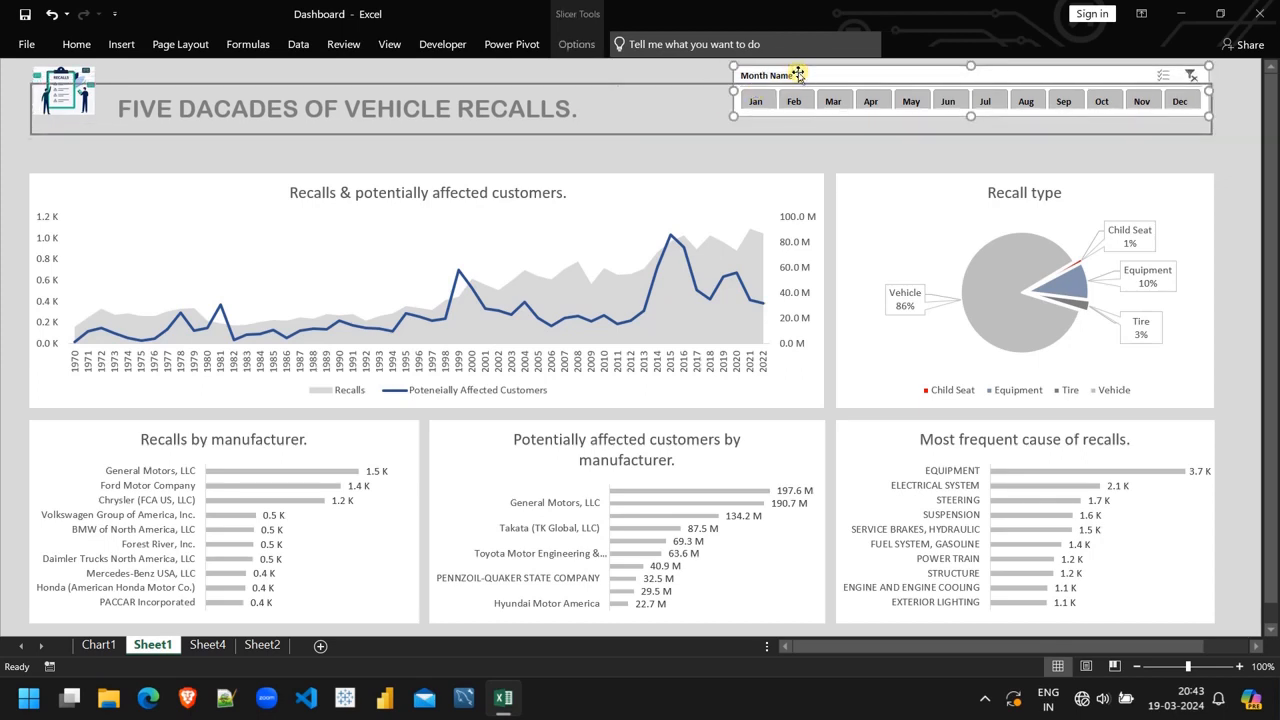
{"action": "key", "text": "Down"}
{"action": "key", "text": "Down"}
{"action": "key", "text": "Down"}
{"action": "key", "text": "Down"}
{"action": "key", "text": "Down"}
{"action": "key", "text": "Down"}
{"action": "key", "text": "Down"}
{"action": "key", "text": "Down"}
{"action": "key", "text": "Down"}
{"action": "key", "text": "Down"}
{"action": "key", "text": "Down"}
{"action": "key", "text": "Down"}
{"action": "key", "text": "Down"}
{"action": "key", "text": "Down"}
{"action": "key", "text": "Down"}
{"action": "key", "text": "Down"}
{"action": "key", "text": "Down"}
{"action": "key", "text": "Down"}
{"action": "key", "text": "Down"}
{"action": "key", "text": "Down"}
{"action": "key", "text": "Down"}
{"action": "key", "text": "Down"}
{"action": "key", "text": "Down"}
{"action": "key", "text": "Down"}
{"action": "key", "text": "Down"}
{"action": "key", "text": "Down"}
{"action": "key", "text": "Down"}
{"action": "key", "text": "Down"}
{"action": "key", "text": "Down"}
{"action": "key", "text": "Down"}
{"action": "key", "text": "Down"}
{"action": "key", "text": "Down"}
{"action": "key", "text": "Down"}
{"action": "key", "text": "Down"}
{"action": "key", "text": "Down"}
{"action": "key", "text": "Down"}
{"action": "key", "text": "Down"}
{"action": "key", "text": "Down"}
{"action": "key", "text": "Down"}
{"action": "key", "text": "Down"}
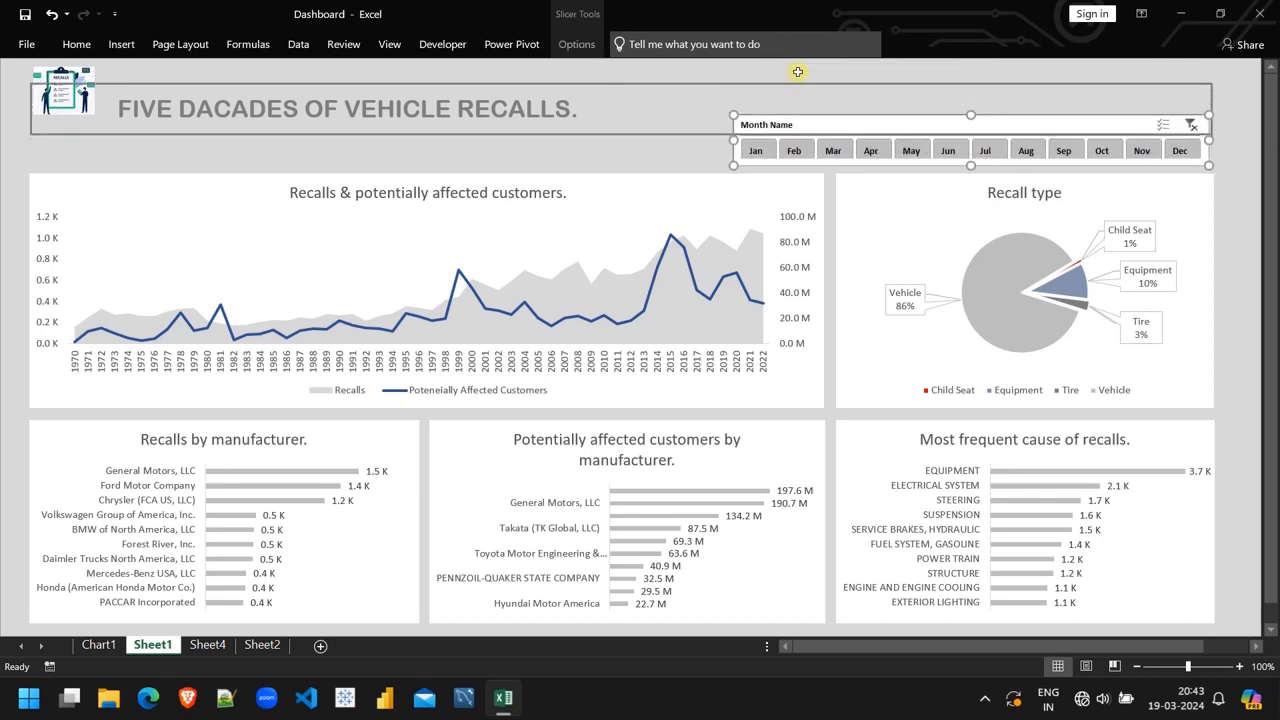
Nudge the title text box up until it frames the recalls picture and clears the month slicer, then deselect it
{"action": "left_click", "coordinate": [694, 82]}
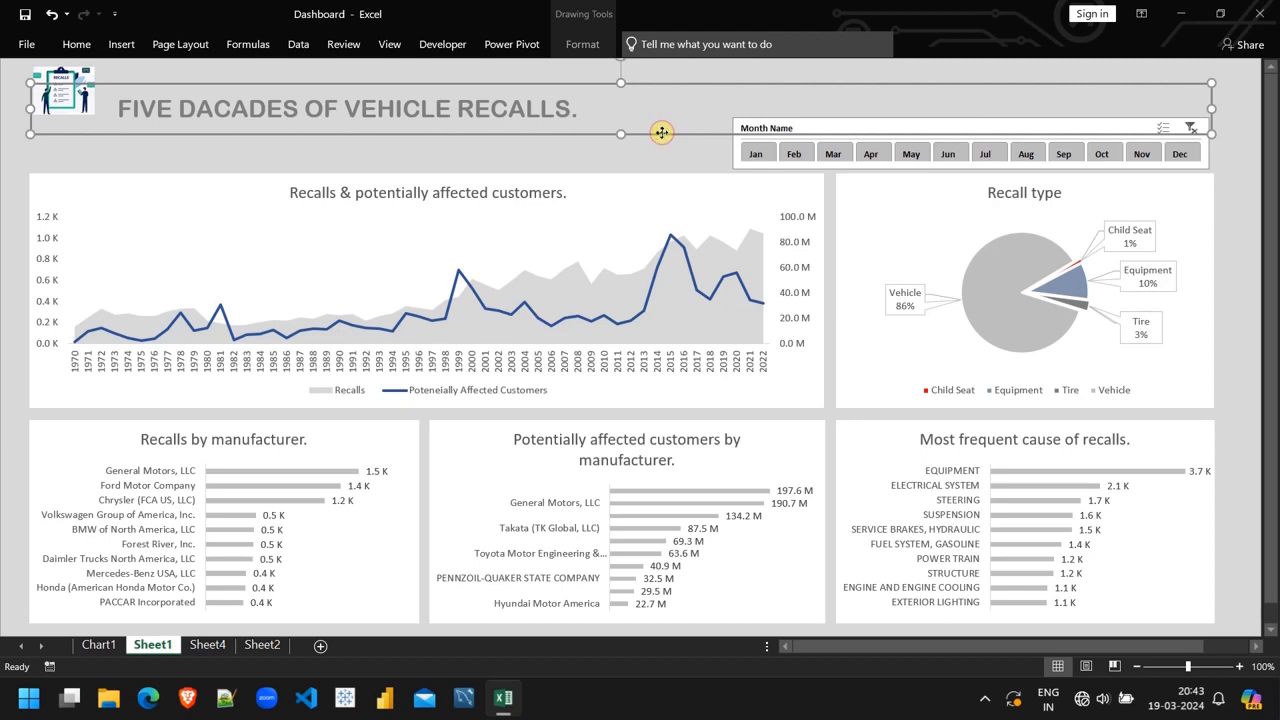
{"action": "key", "text": "Up"}
{"action": "key", "text": "Up"}
{"action": "key", "text": "Up"}
{"action": "key", "text": "Up"}
{"action": "key", "text": "Up"}
{"action": "key", "text": "Up"}
{"action": "key", "text": "Up"}
{"action": "key", "text": "Up"}
{"action": "key", "text": "Up"}
{"action": "key", "text": "Up"}
{"action": "key", "text": "Up"}
{"action": "key", "text": "Up"}
{"action": "key", "text": "Up"}
{"action": "key", "text": "Up"}
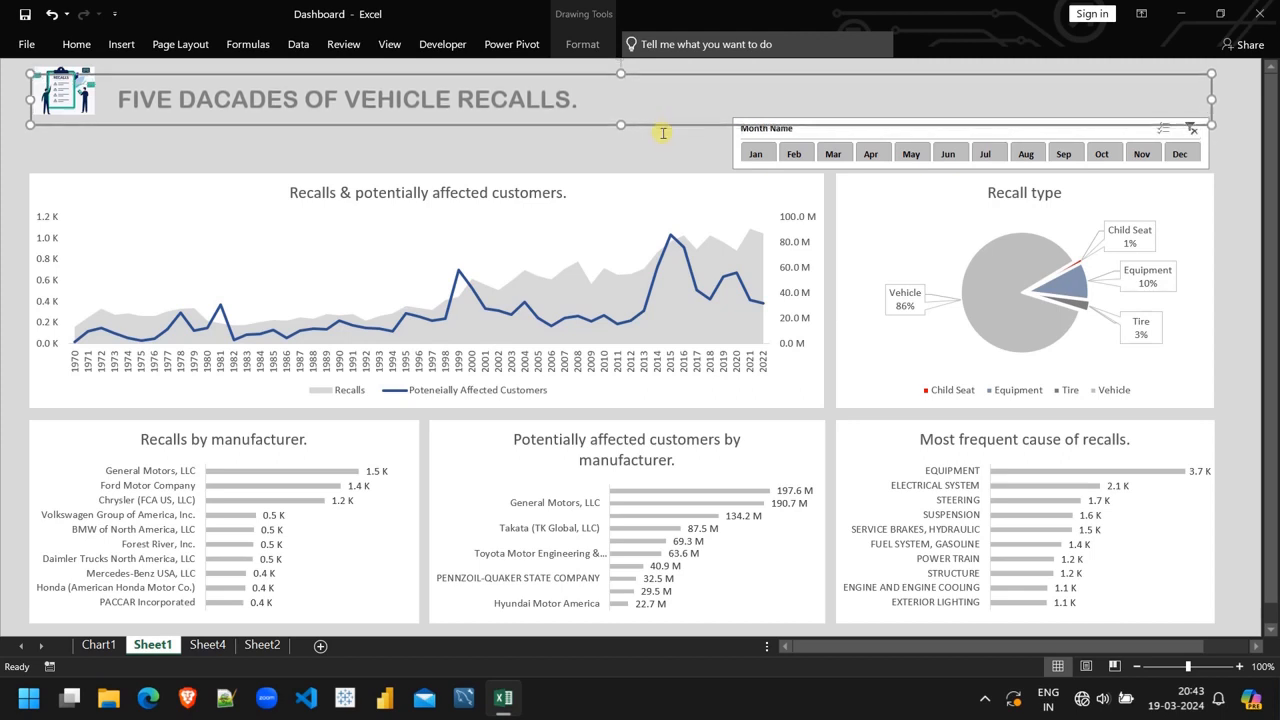
{"action": "key", "text": "Up"}
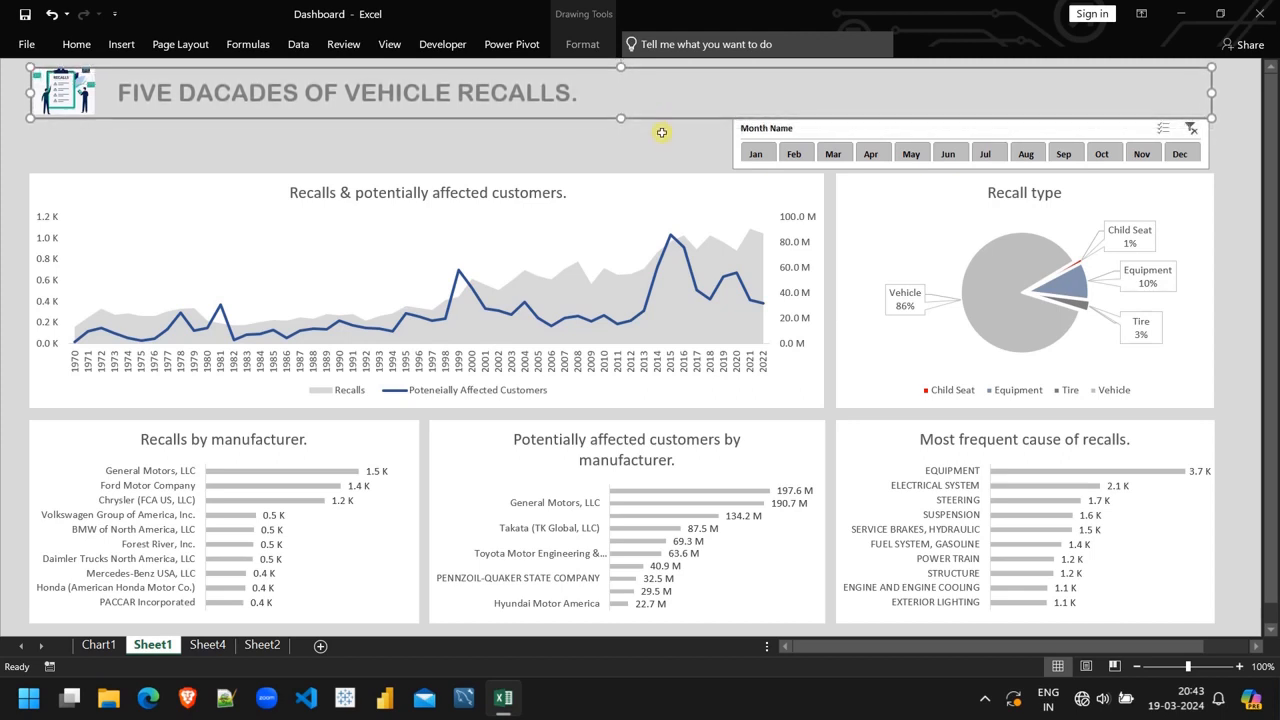
{"action": "key", "text": "Up"}
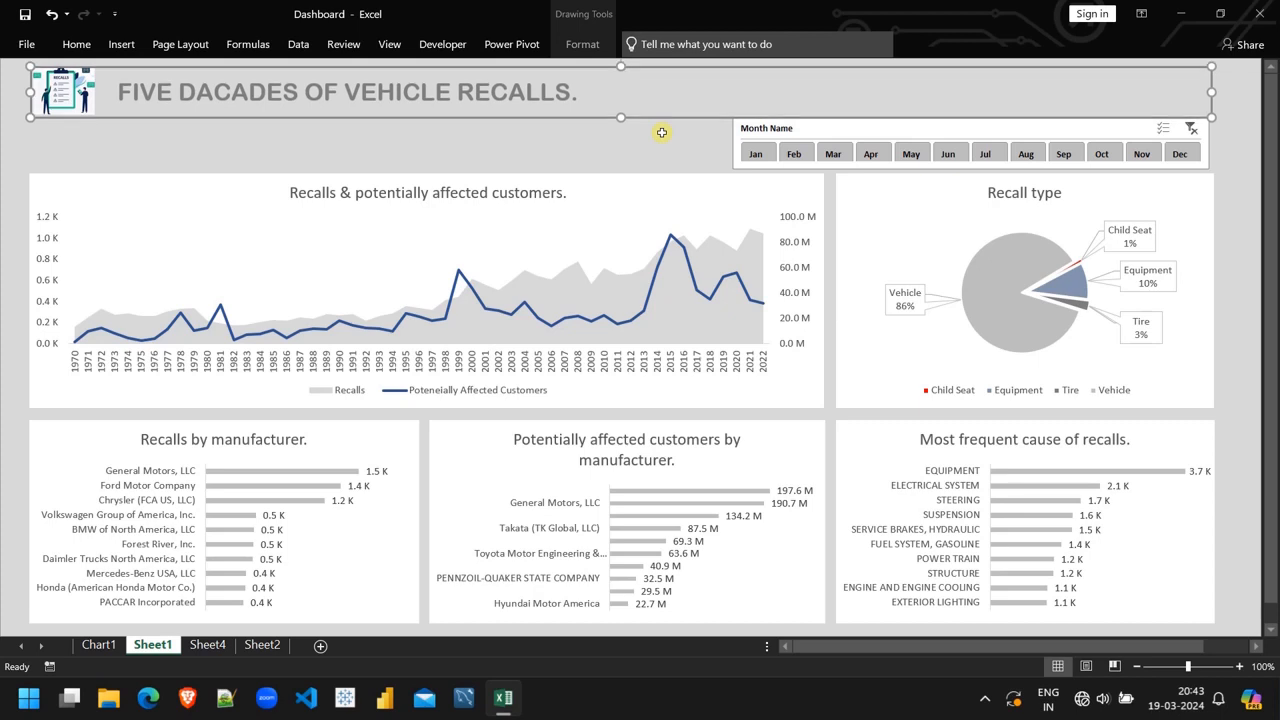
{"action": "left_click", "coordinate": [679, 149]}
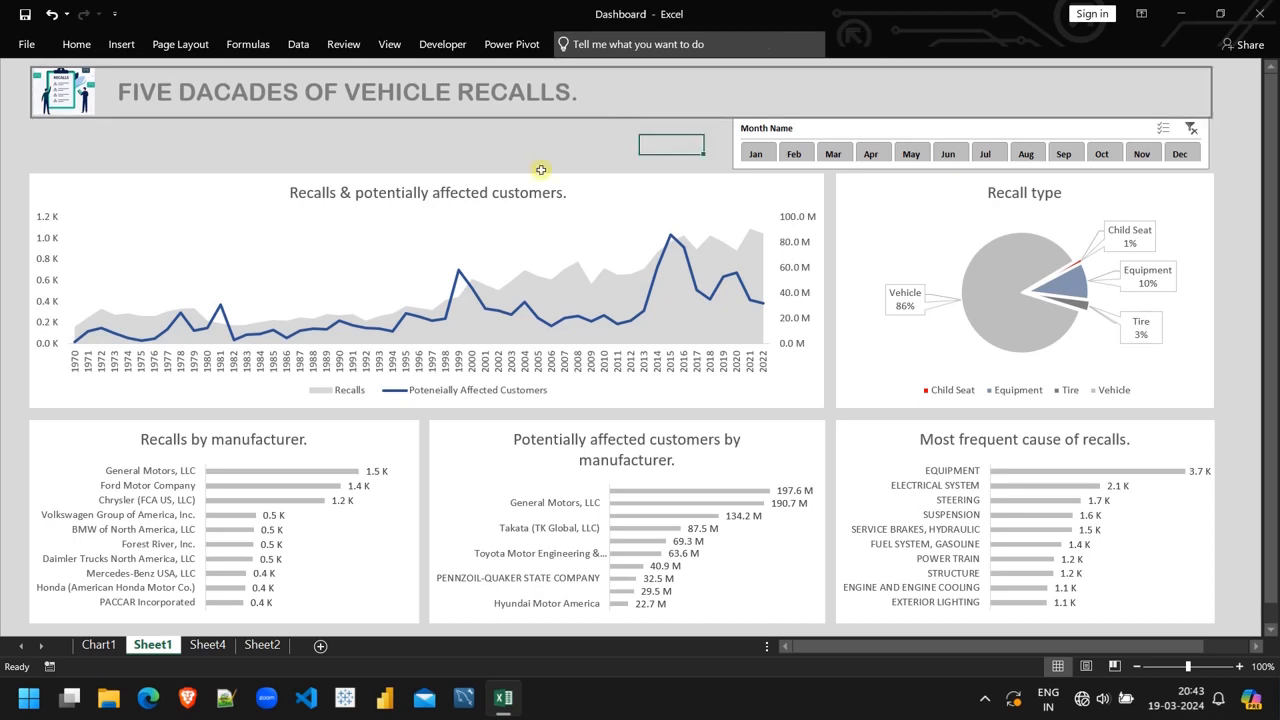
On Sheet4, start a new Power Pivot measure in the recalls table and name it "Rocall count"
{"action": "left_click", "coordinate": [207, 645]}
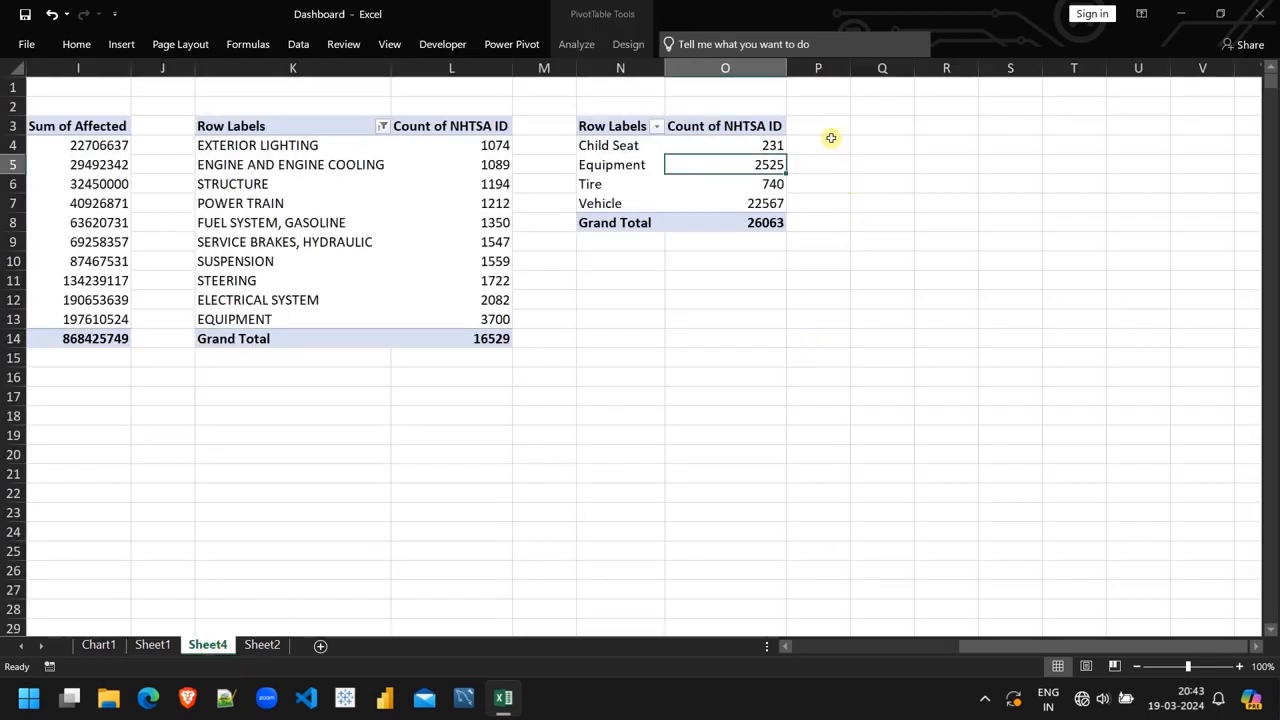
{"action": "left_click", "coordinate": [521, 45]}
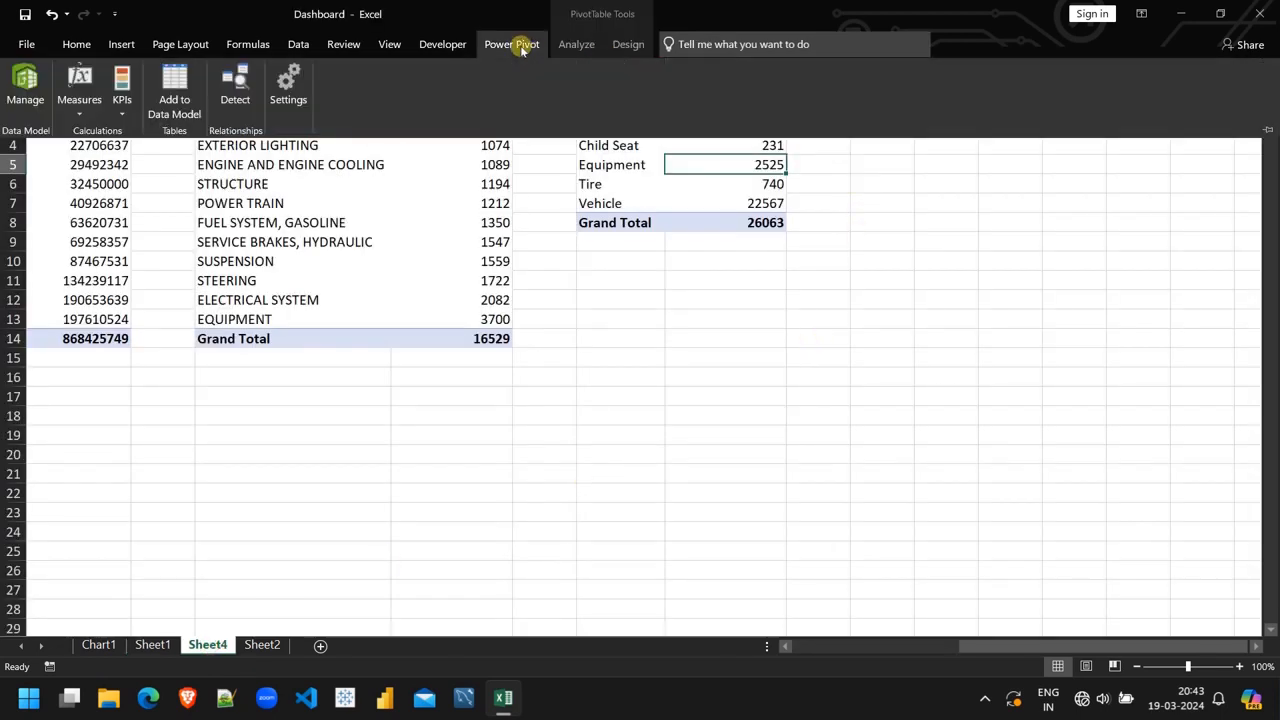
{"action": "left_click", "coordinate": [84, 87]}
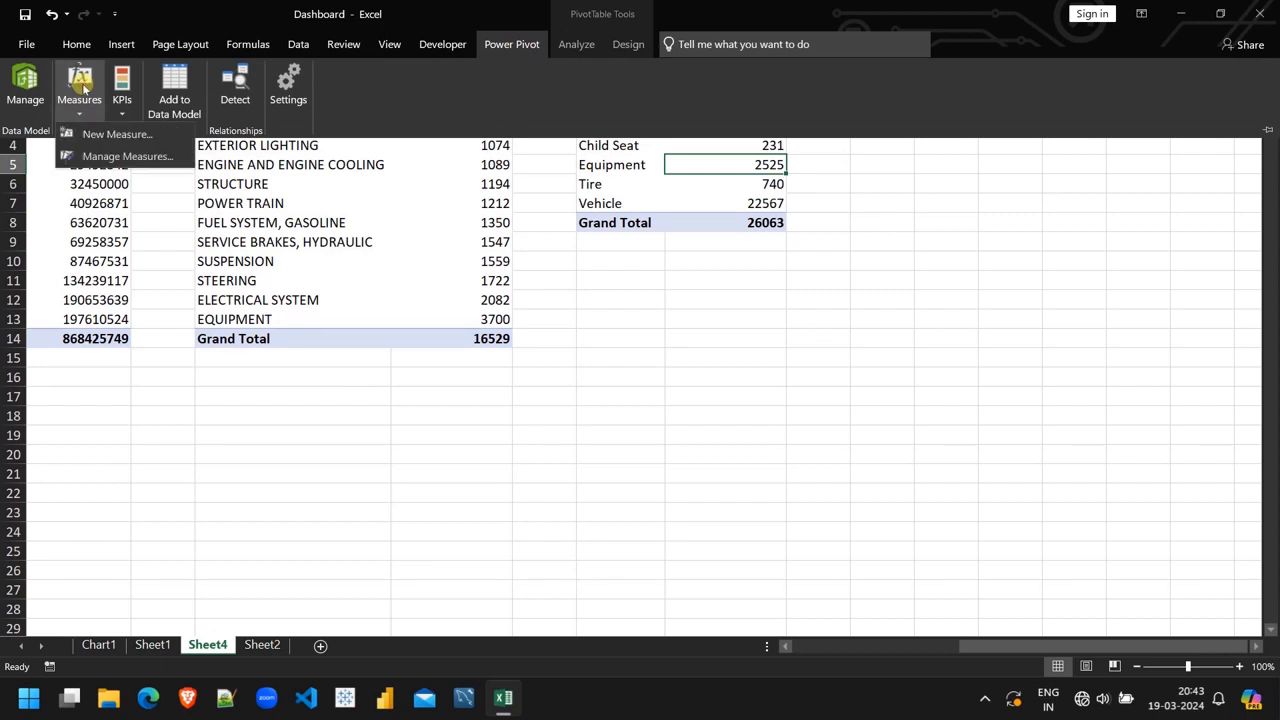
{"action": "left_click", "coordinate": [110, 133]}
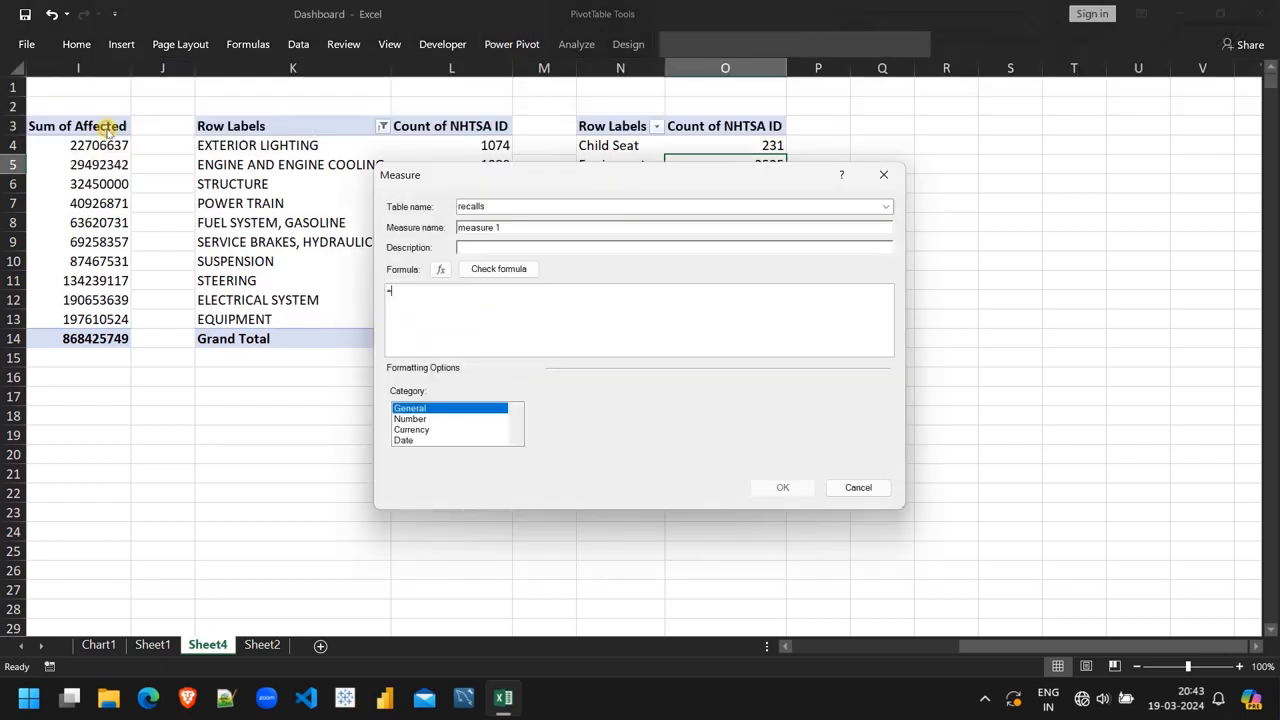
{"action": "left_click", "coordinate": [505, 229]}
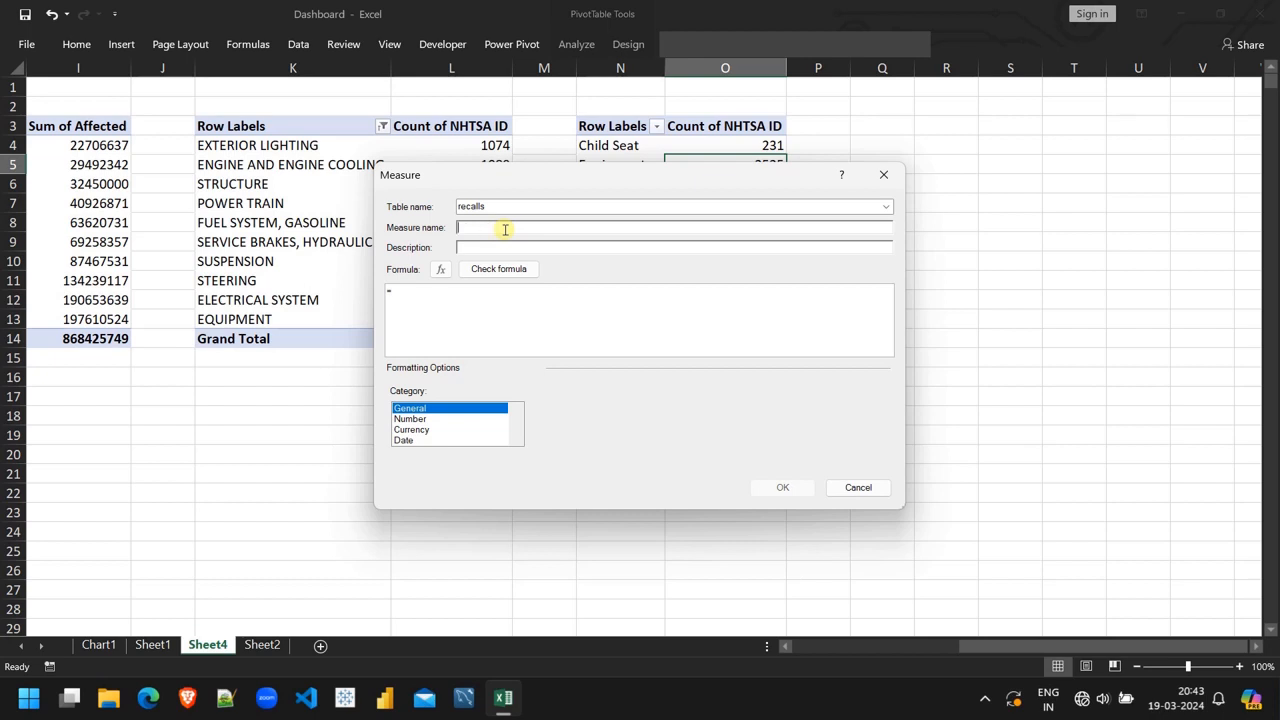
{"action": "key", "text": "Caps_Lock"}
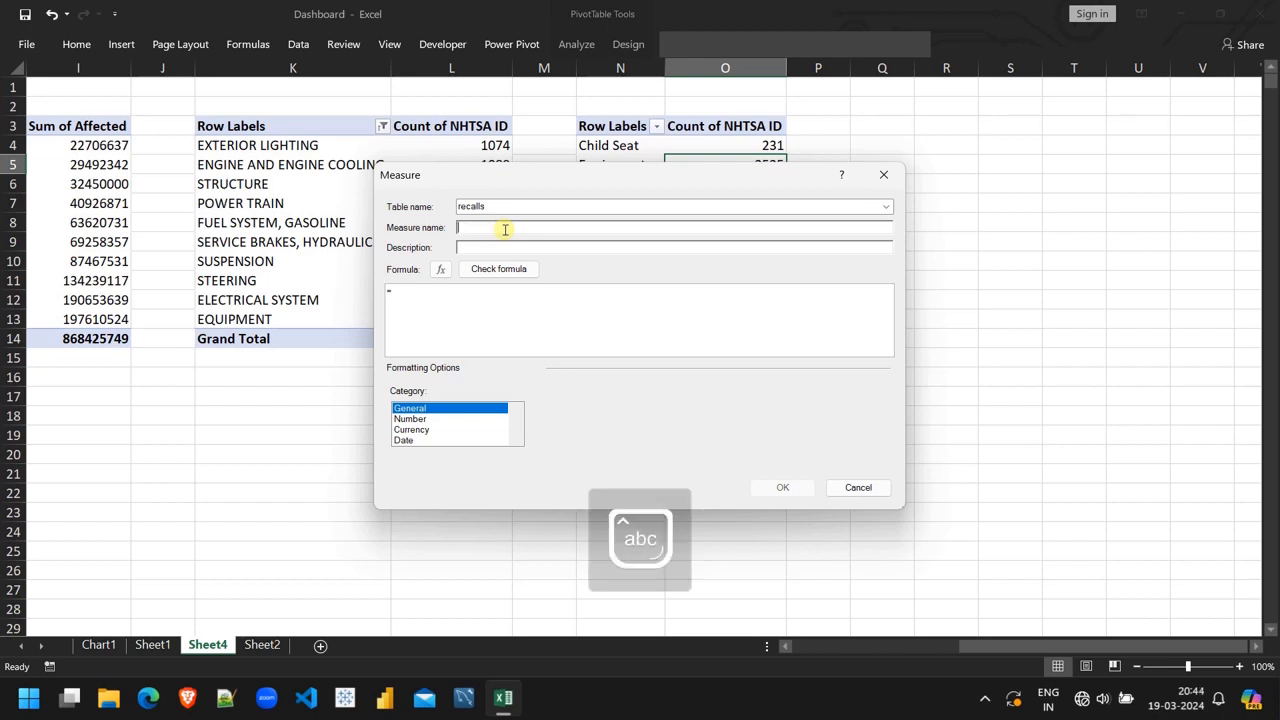
{"action": "type", "text": "ll c"}
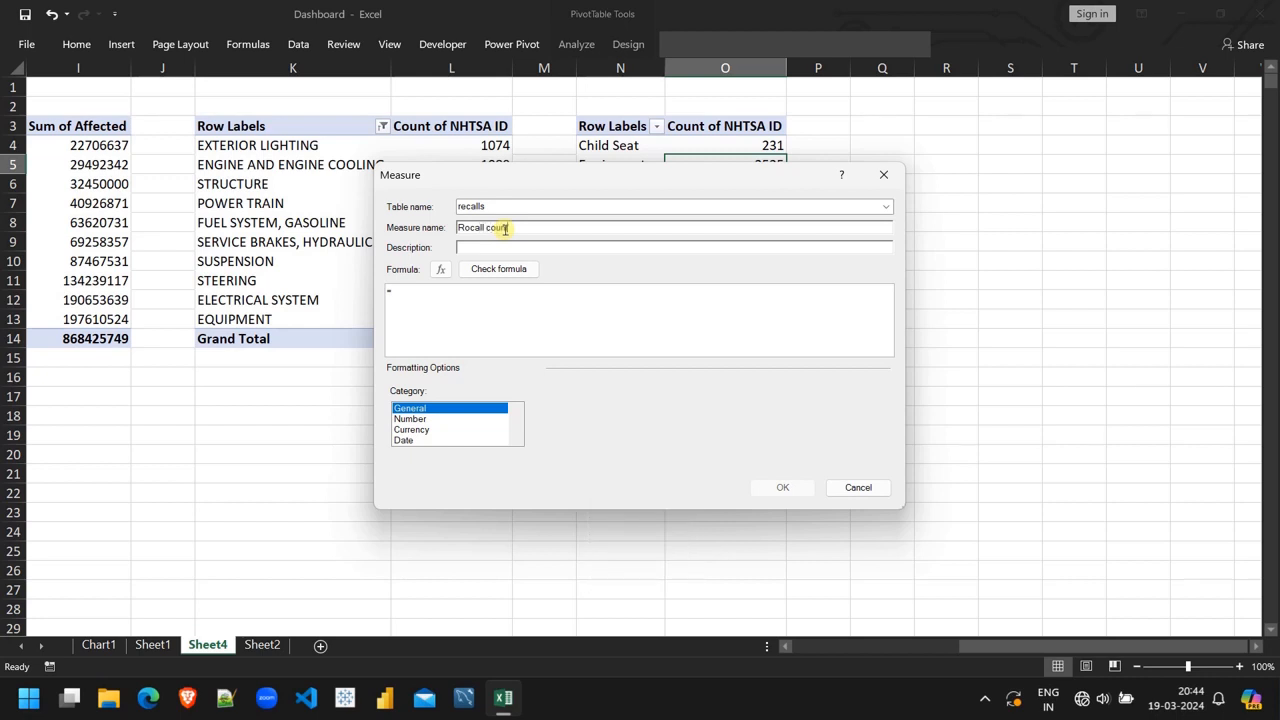
{"action": "type", "text": "ount"}
Enter the measure formula =COUNT([NHTSA ID])
{"action": "type", "text": "cou"}
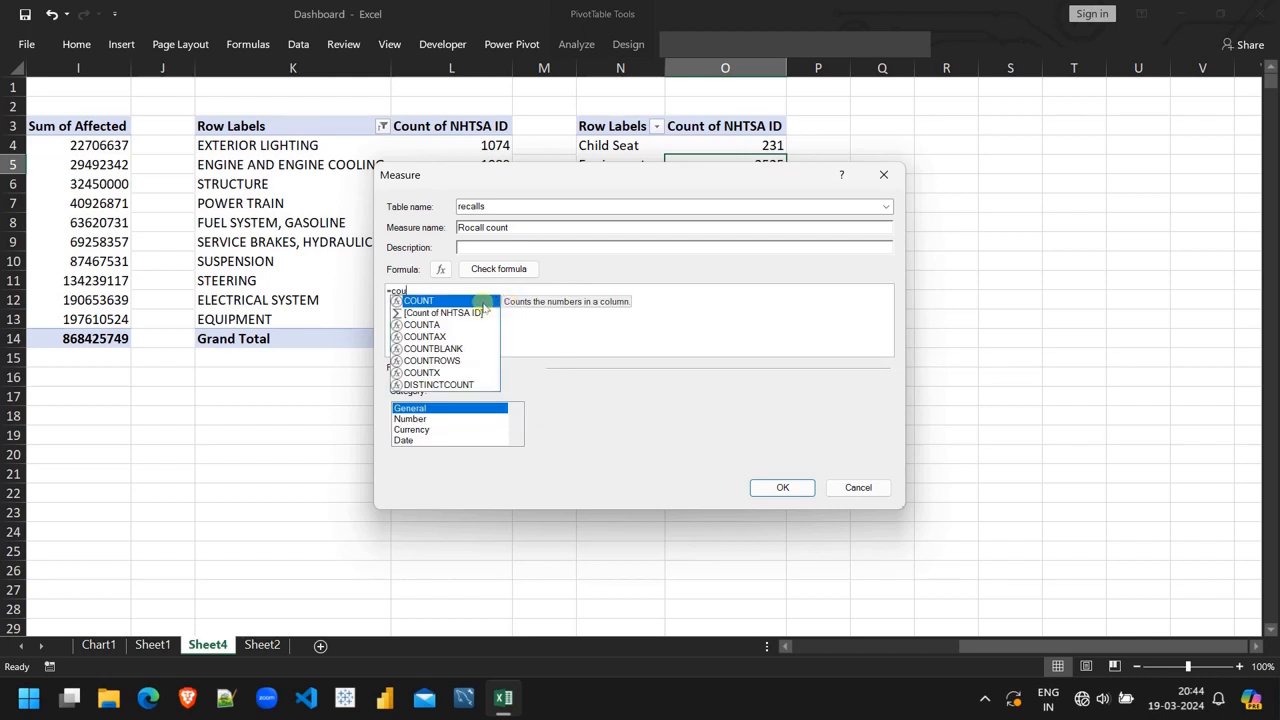
{"action": "key", "text": "Tab"}
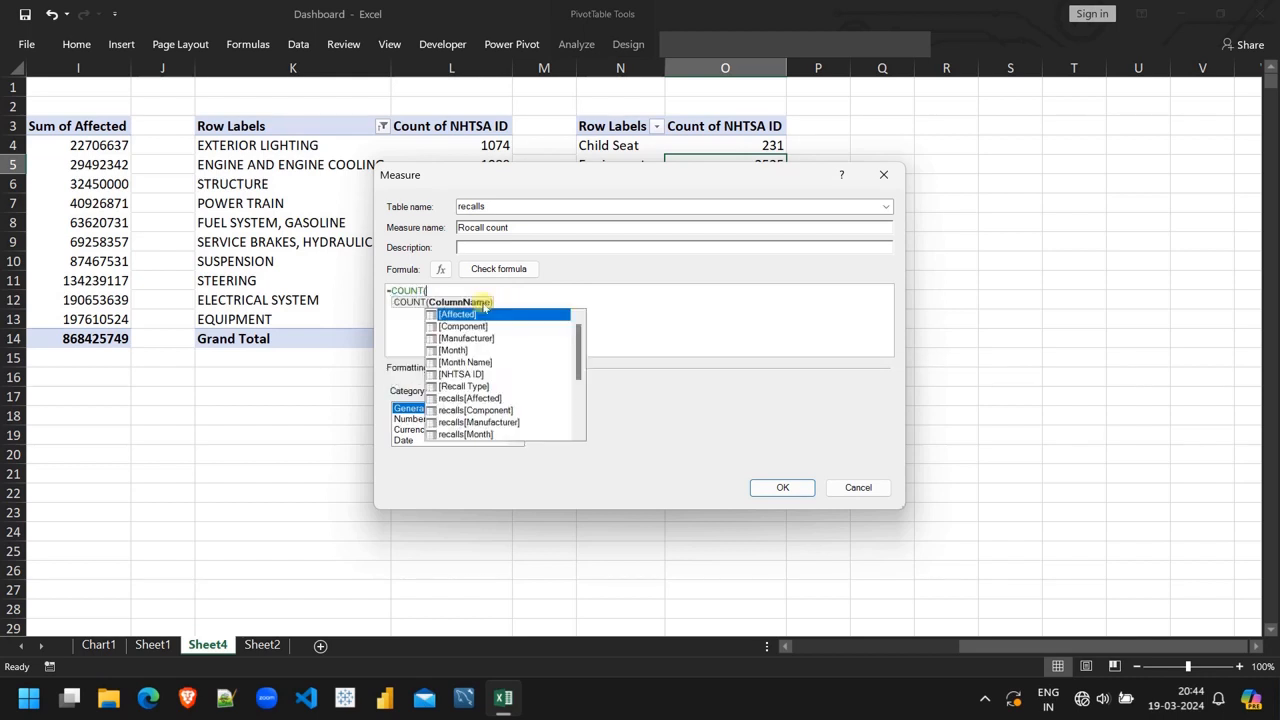
{"action": "left_click", "coordinate": [475, 374]}
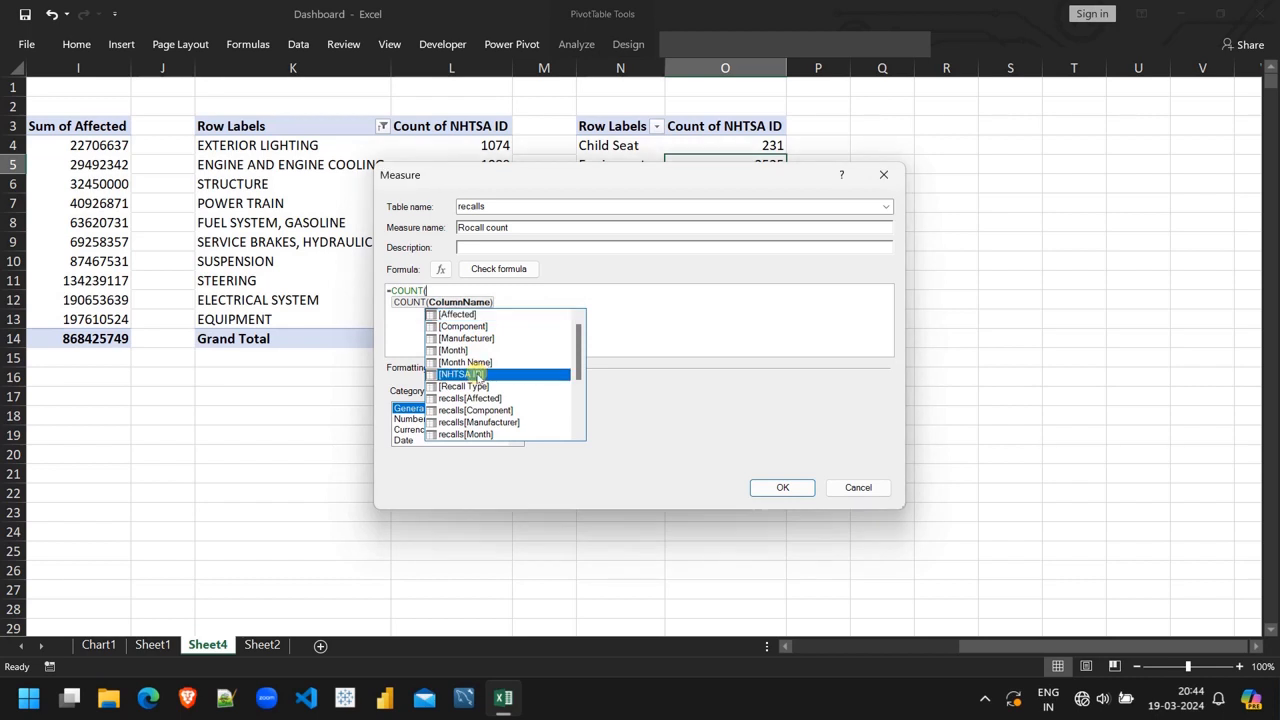
{"action": "double_click", "coordinate": [478, 374]}
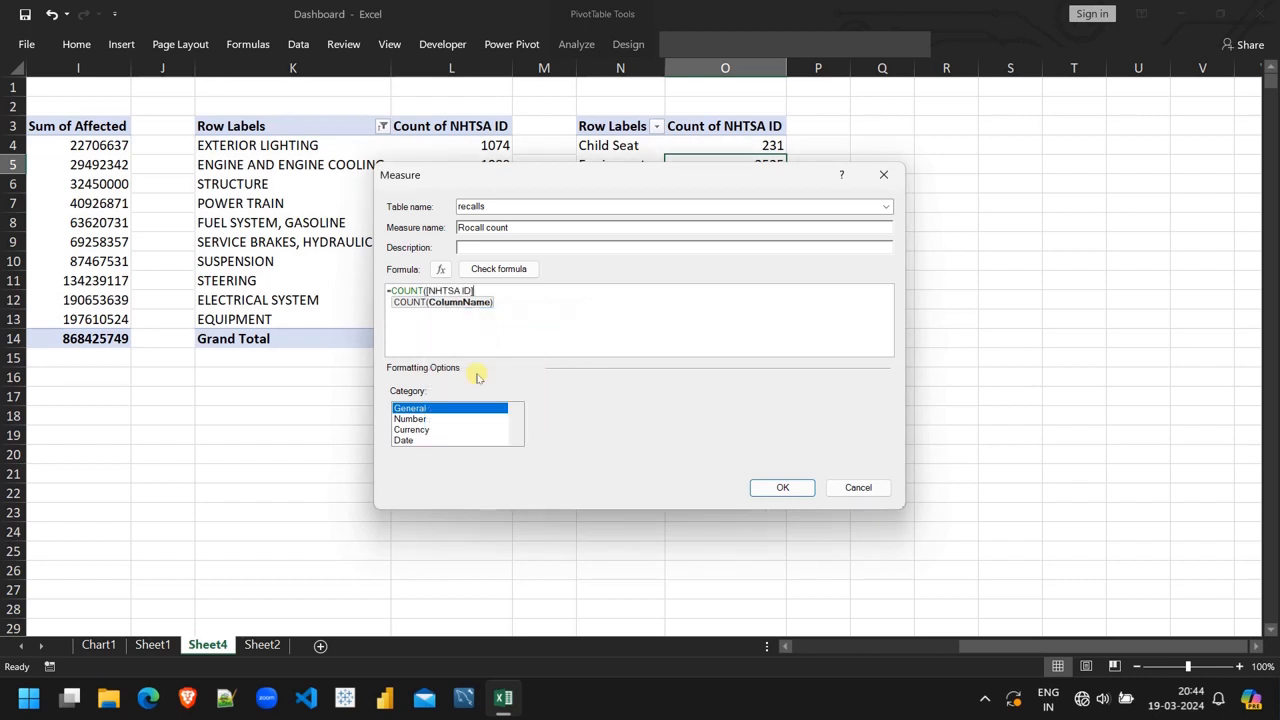
{"action": "type", "text": ")"}
Format the Rocall count measure as a Whole Number and save it
{"action": "left_click", "coordinate": [425, 418]}
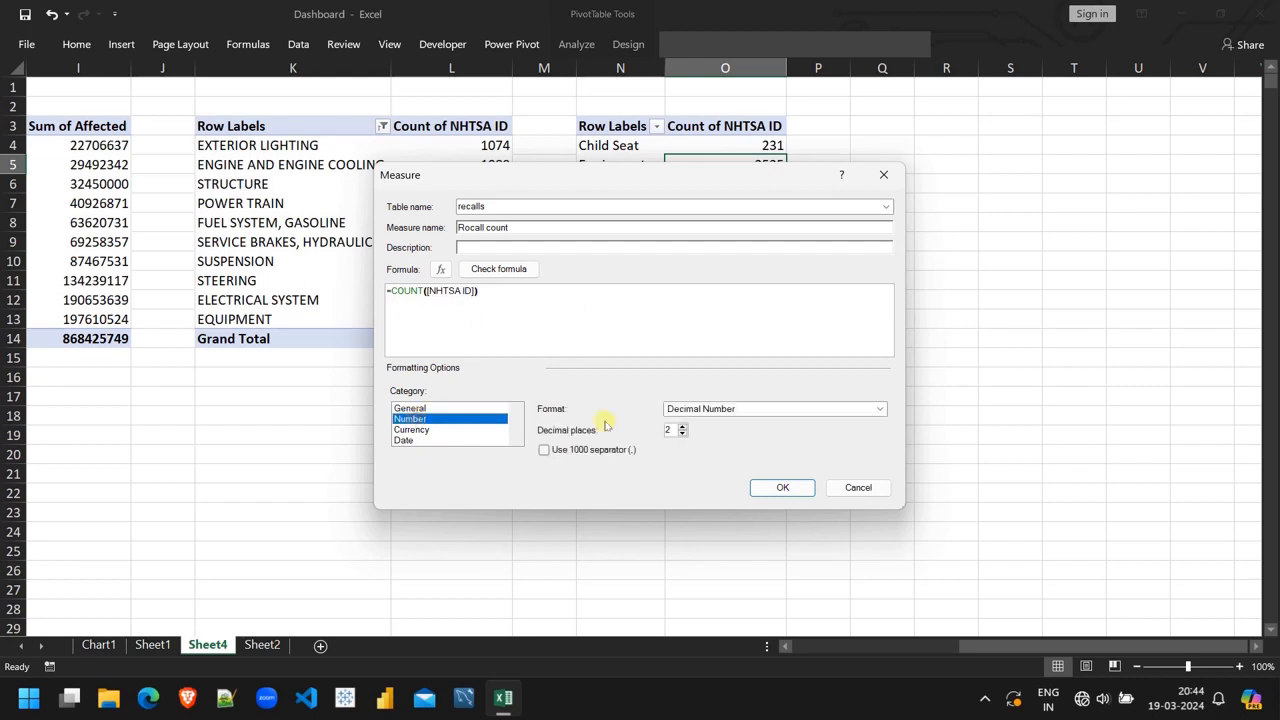
{"action": "left_click", "coordinate": [828, 408]}
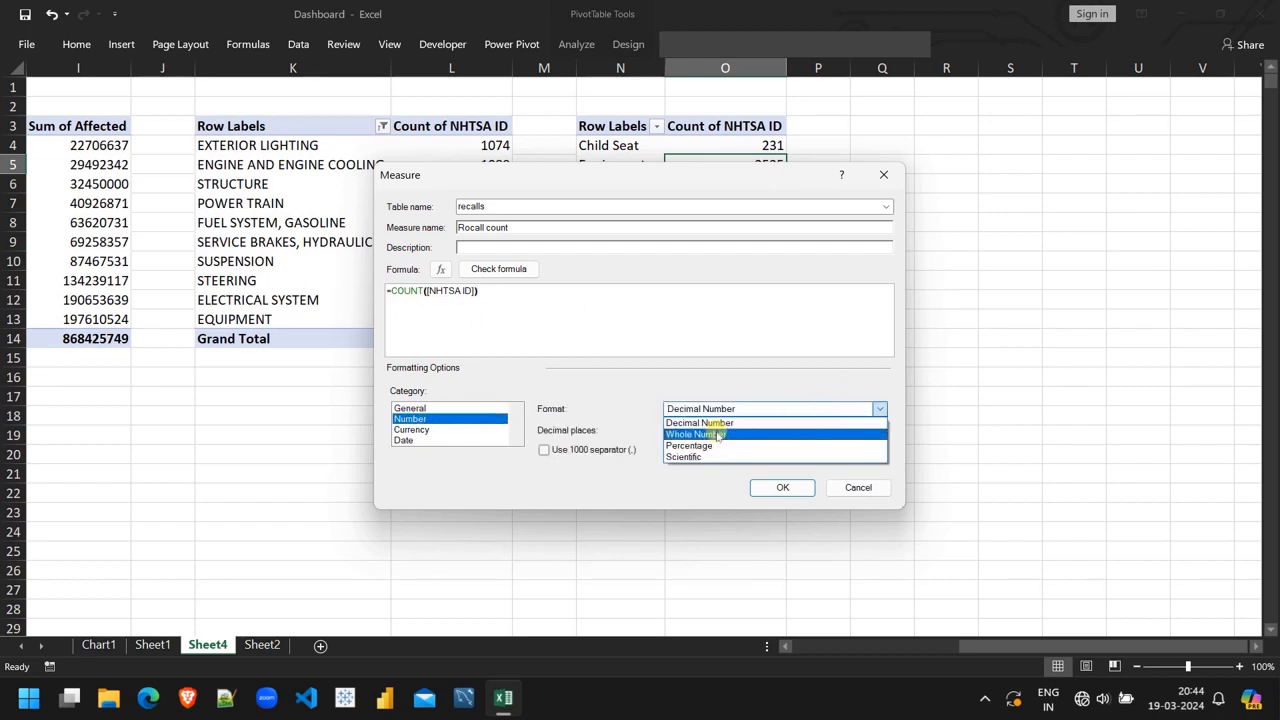
{"action": "left_click", "coordinate": [717, 434]}
{"action": "left_click", "coordinate": [780, 487]}
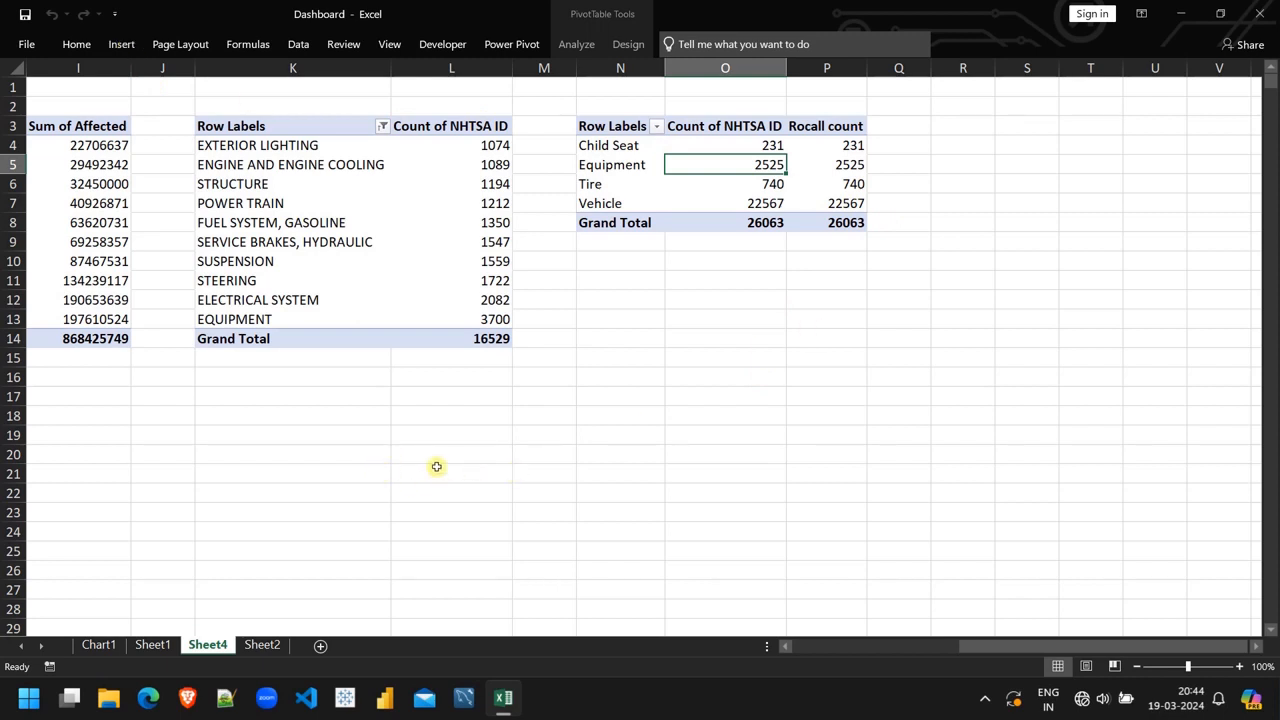
Insert a PivotTable at cell M20 of Sheet4 with the Rocall count measure as its value
{"action": "left_click", "coordinate": [538, 451]}
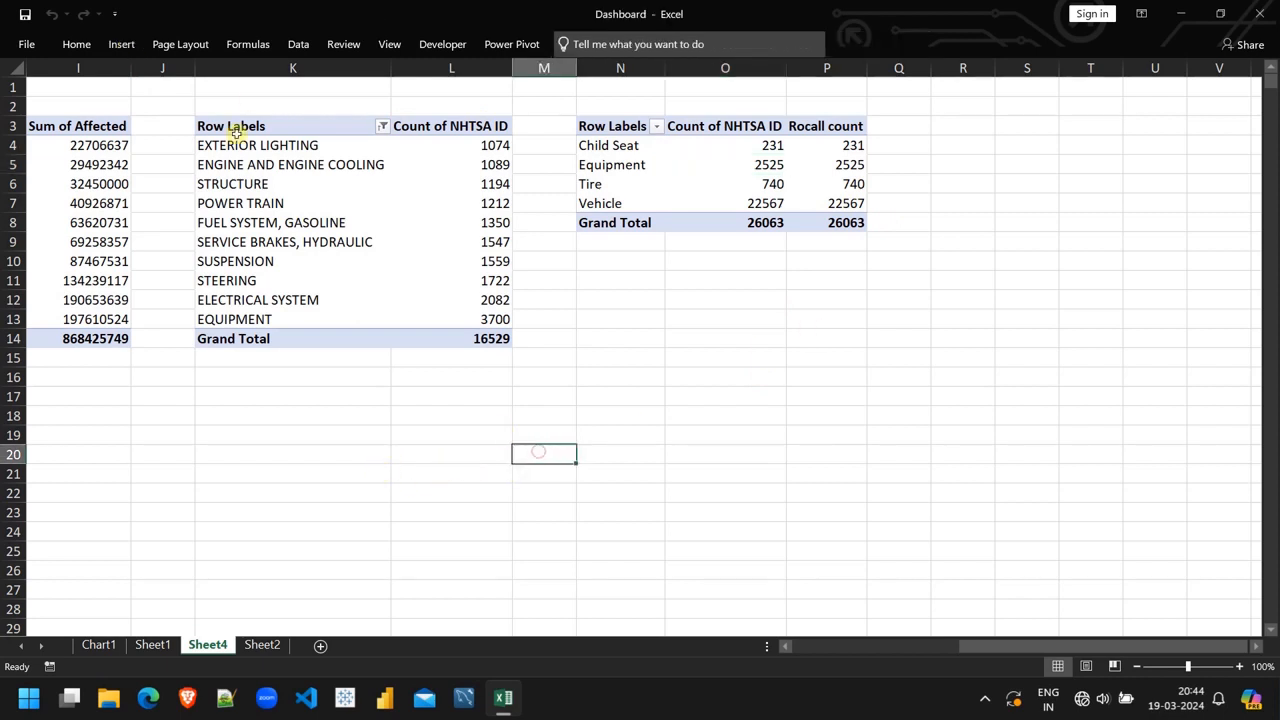
{"action": "left_click", "coordinate": [122, 44]}
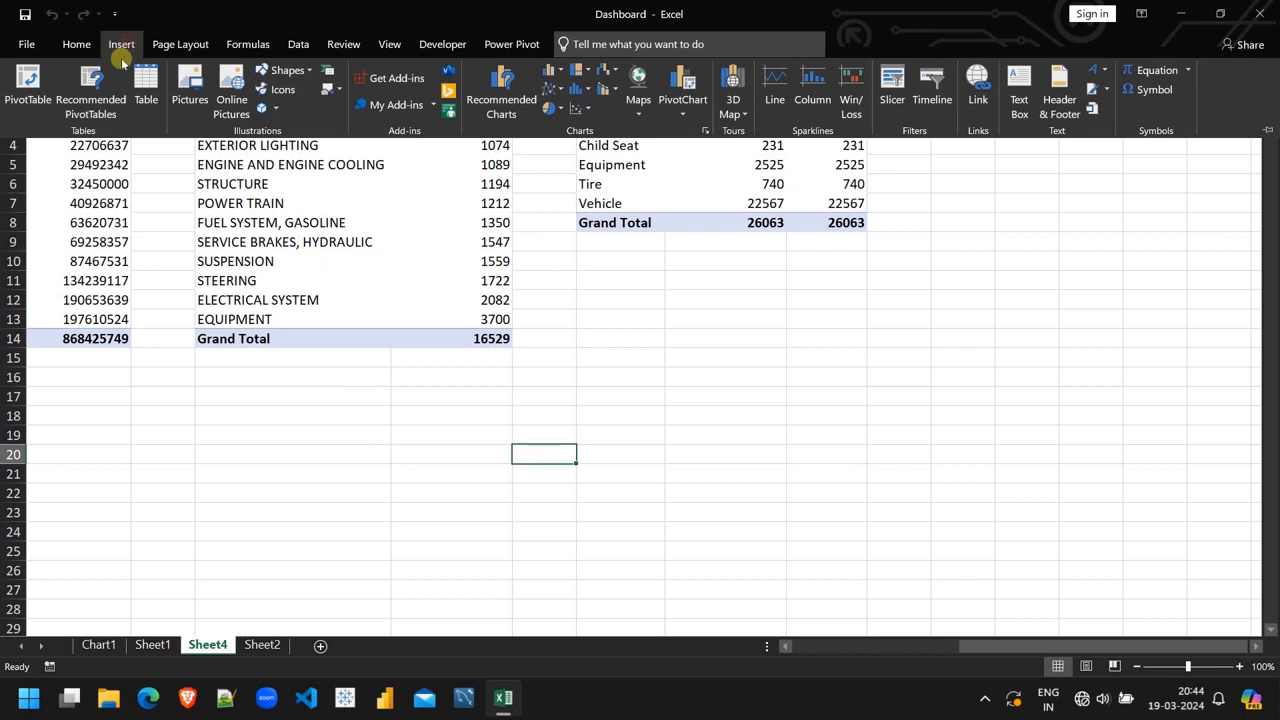
{"action": "left_click", "coordinate": [27, 85]}
{"action": "left_click", "coordinate": [850, 590]}
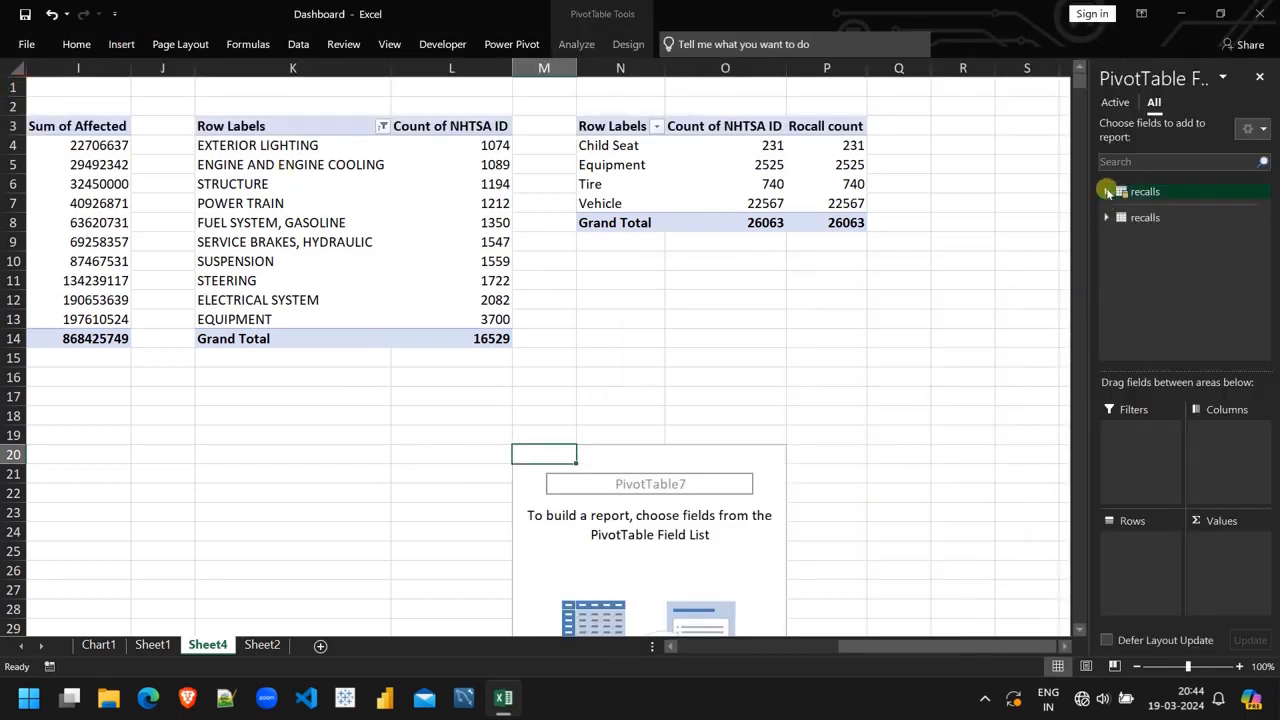
{"action": "left_click", "coordinate": [1108, 192]}
{"action": "scroll", "coordinate": [1170, 290], "scroll_direction": "down", "scroll_amount": 2}
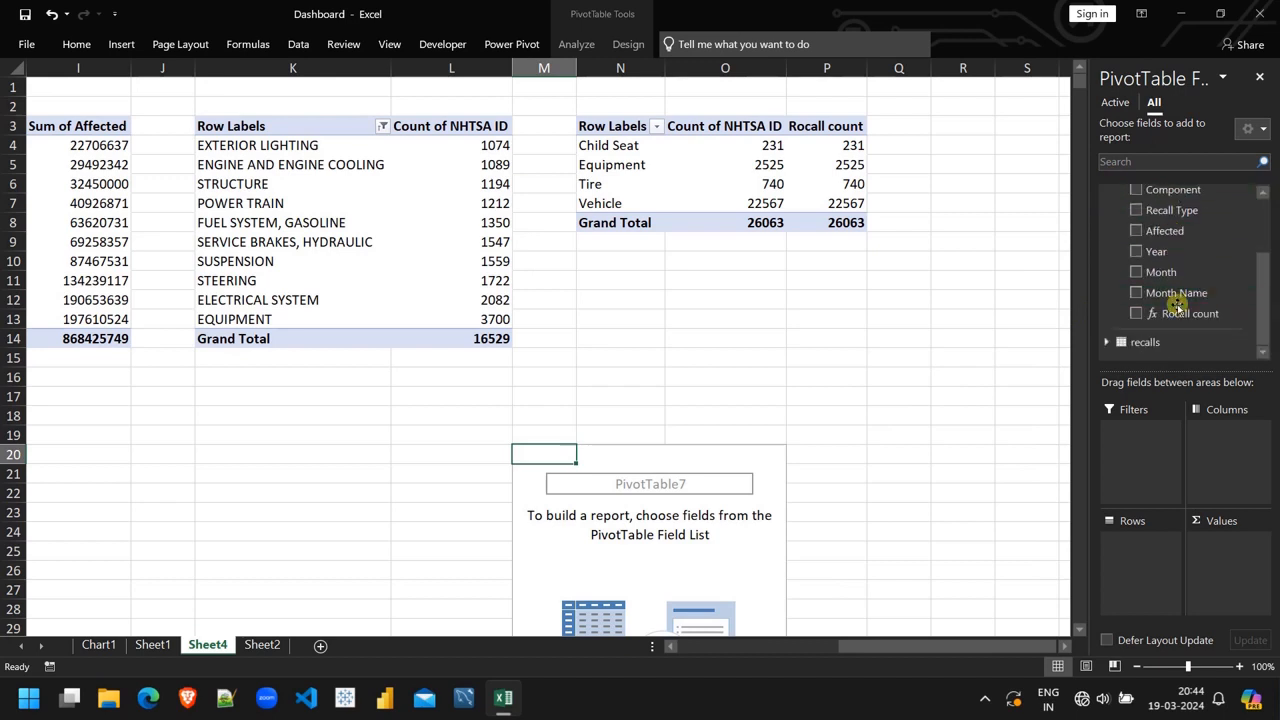
{"action": "left_click_drag", "start_coordinate": [1176, 316], "coordinate": [1222, 566]}
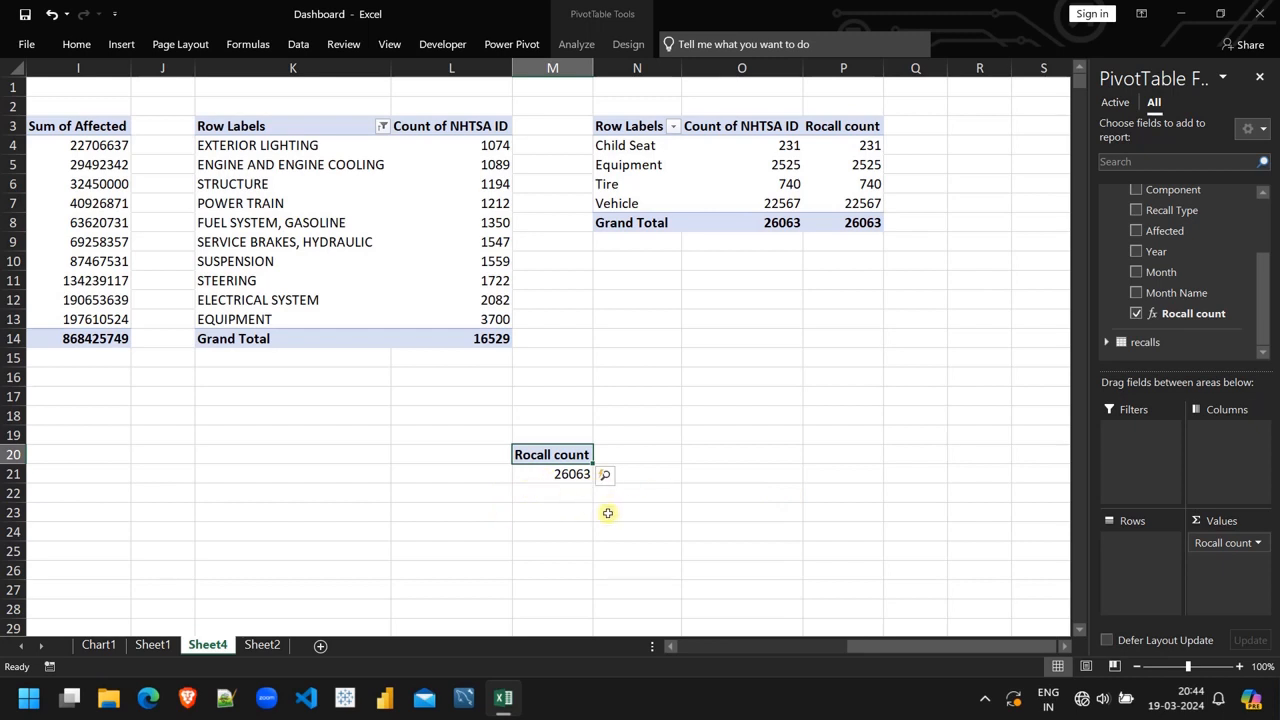
Select cell O20 and start another measure in the recalls table, named "Potentially affected customers"
{"action": "left_click", "coordinate": [710, 459]}
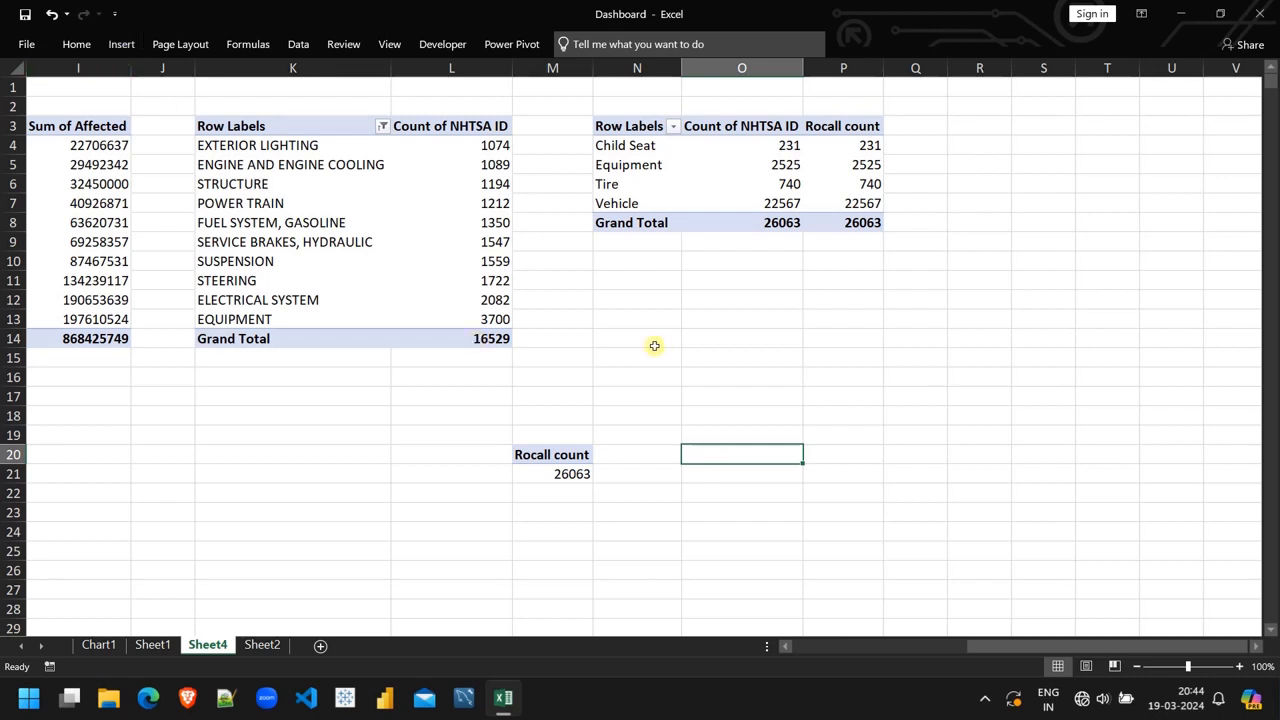
{"action": "left_click", "coordinate": [505, 45]}
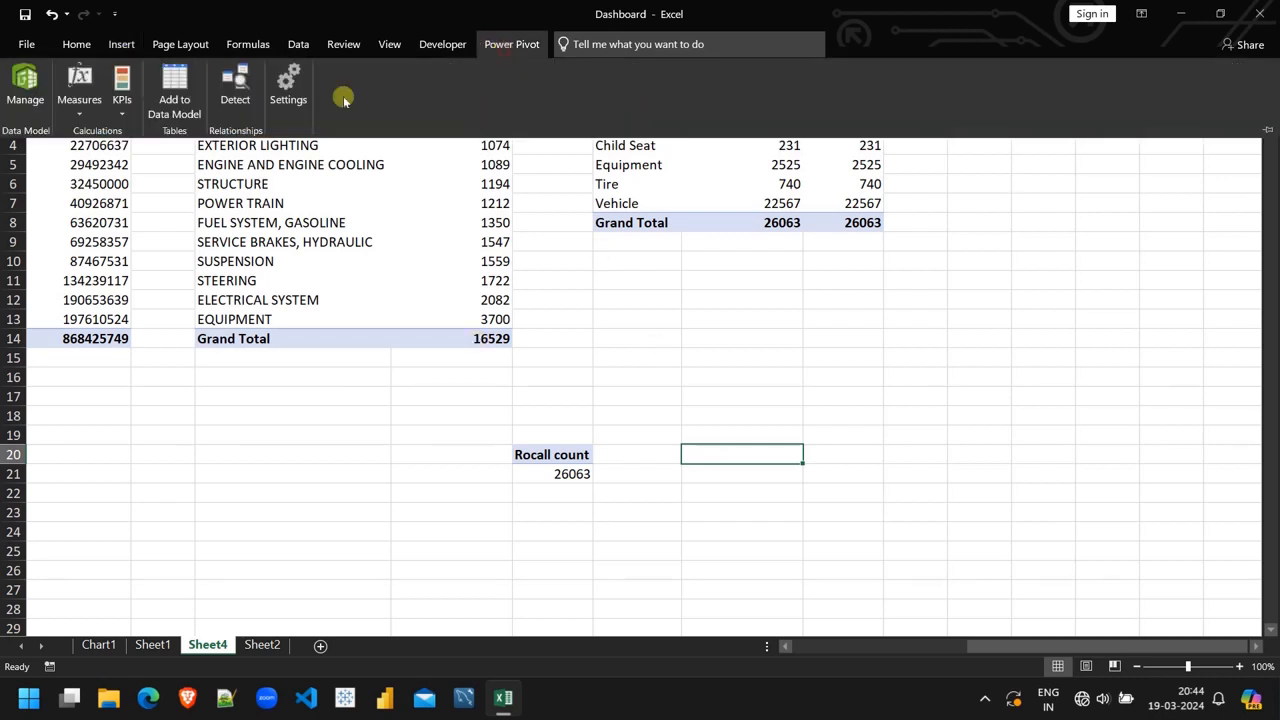
{"action": "left_click", "coordinate": [79, 92]}
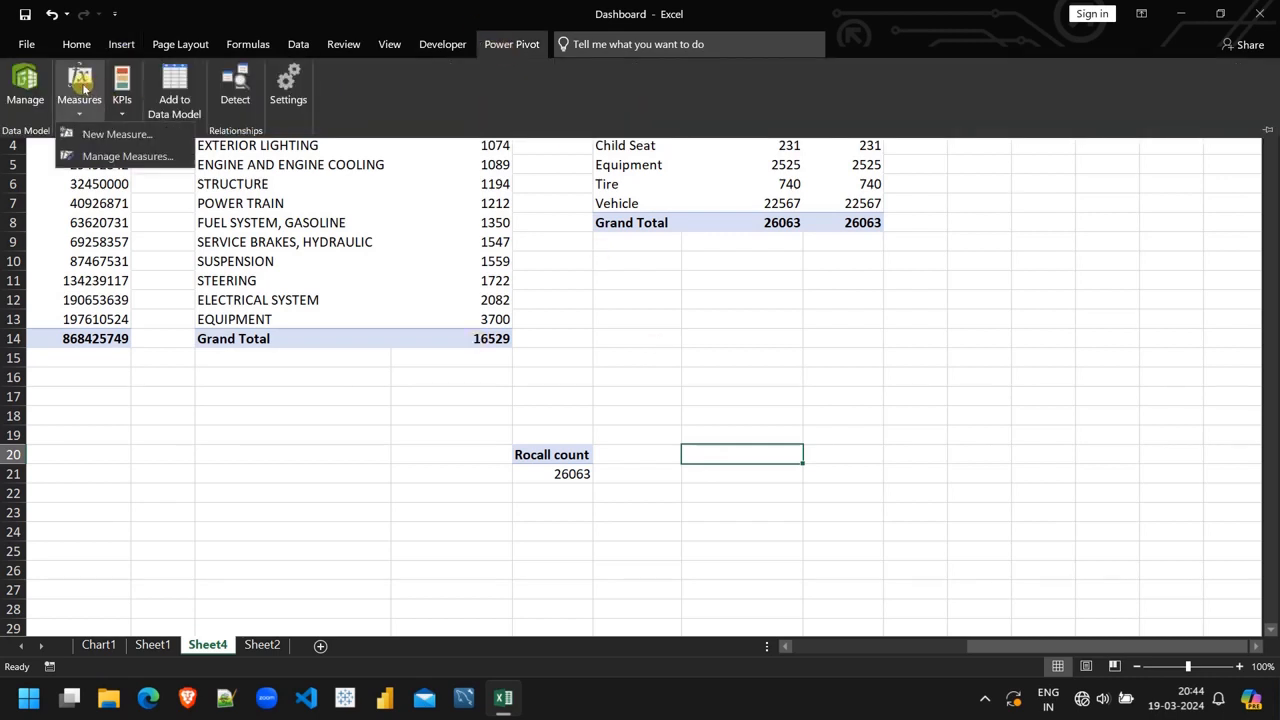
{"action": "left_click", "coordinate": [113, 133]}
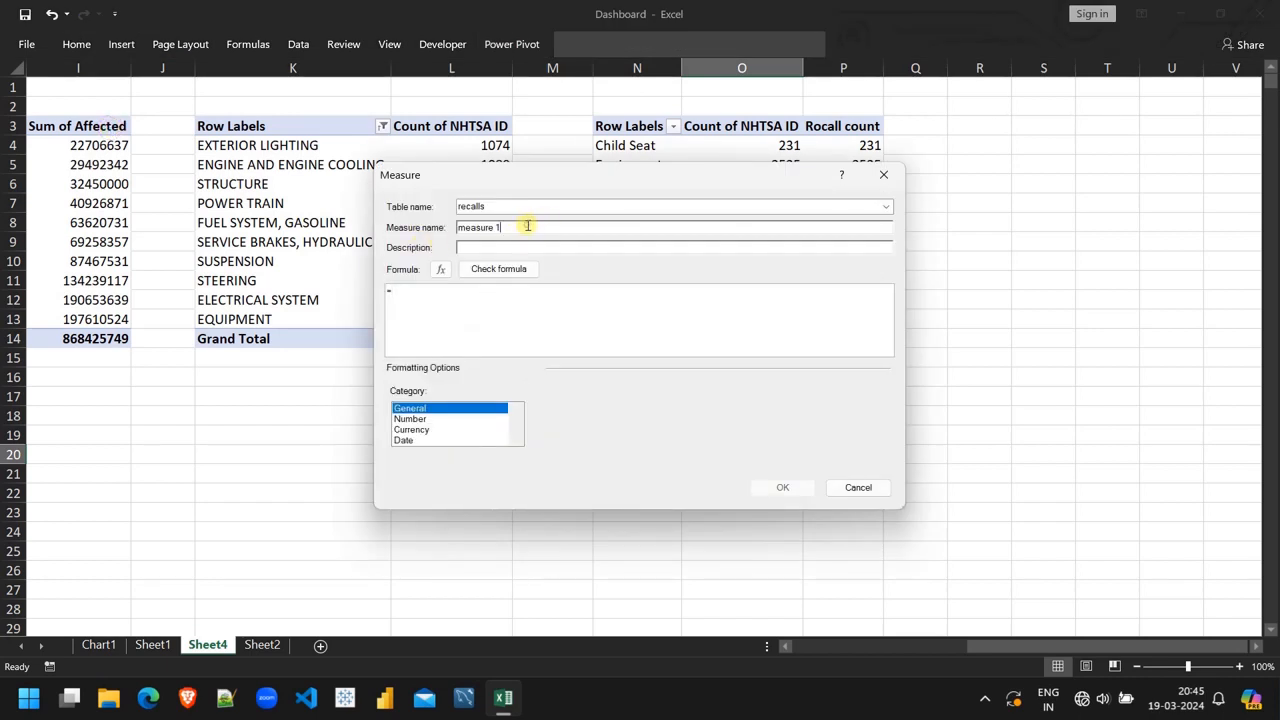
{"action": "key", "text": "BackSpace"}
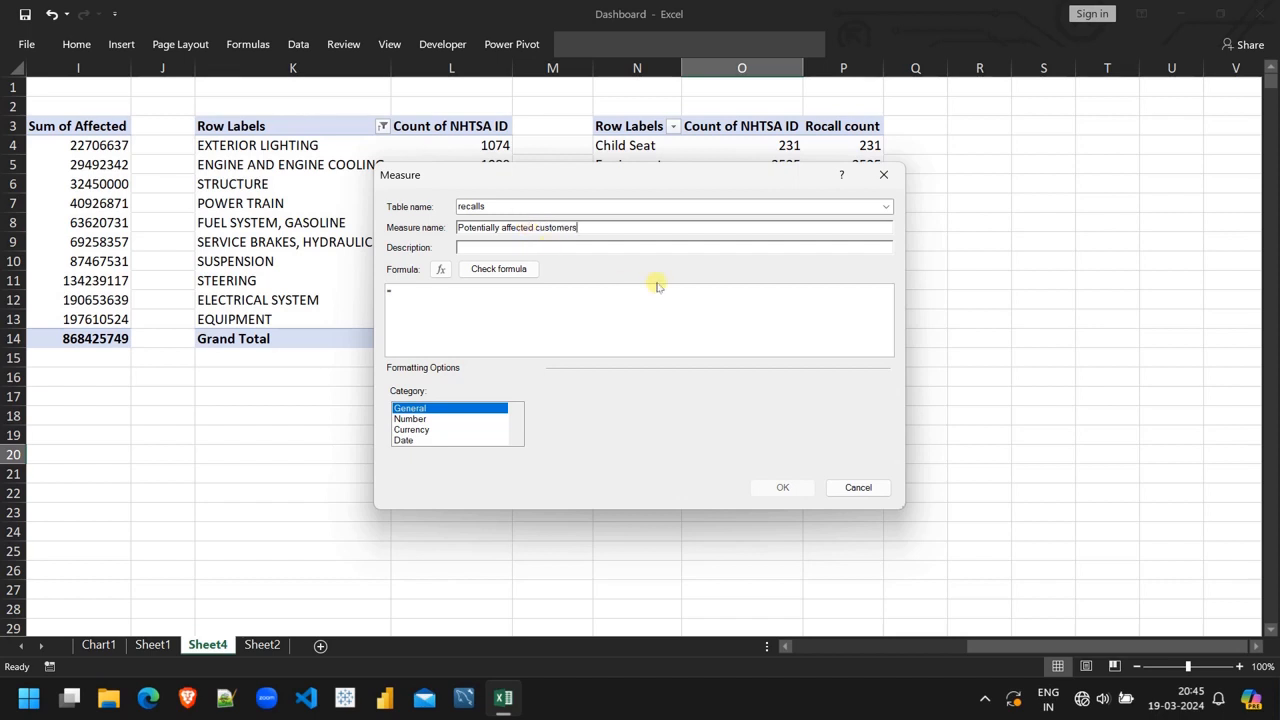
Enter the measure formula =SUM(recalls[Affected])
{"action": "type", "text": "sum"}
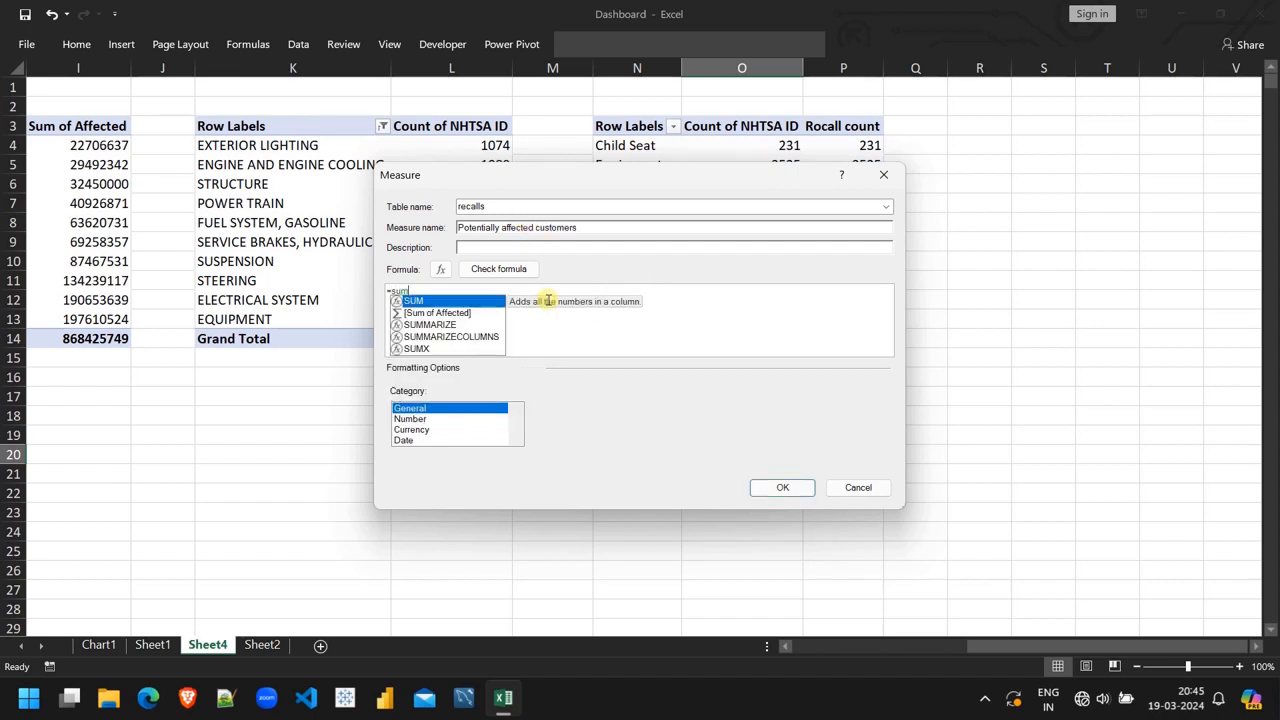
{"action": "key", "text": "Tab"}
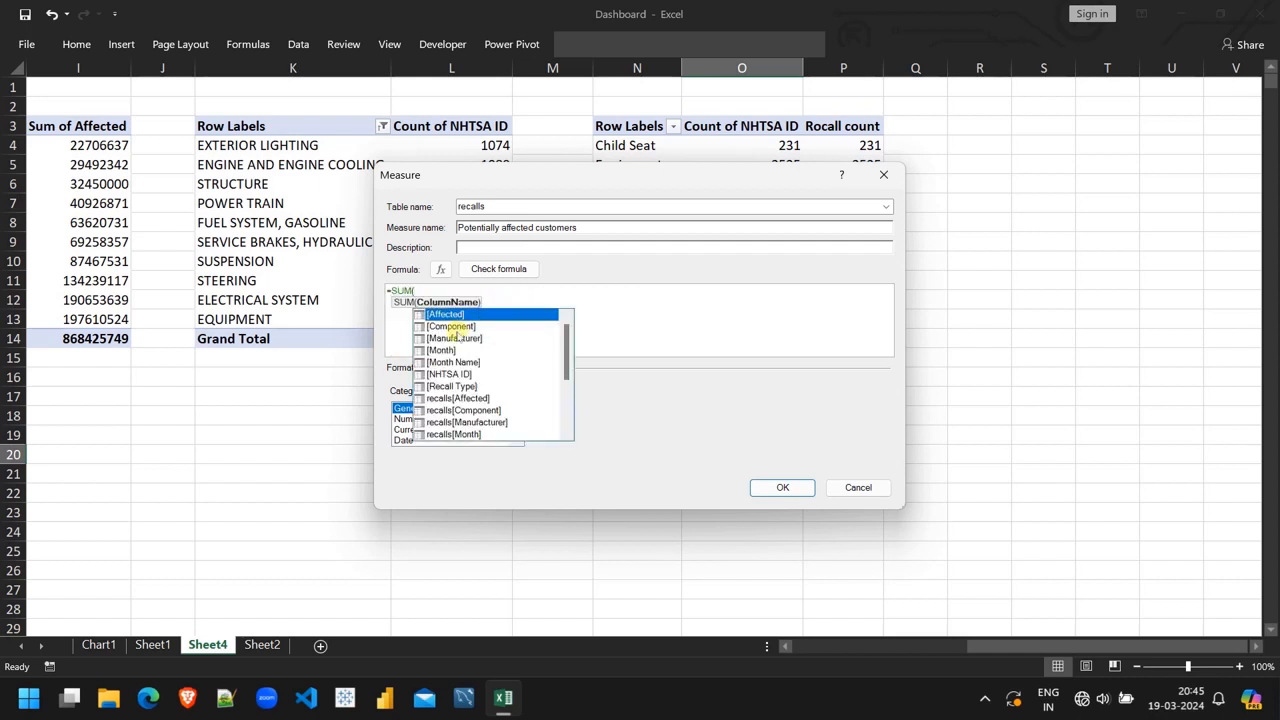
{"action": "scroll", "coordinate": [463, 398], "scroll_direction": "down", "scroll_amount": 1}
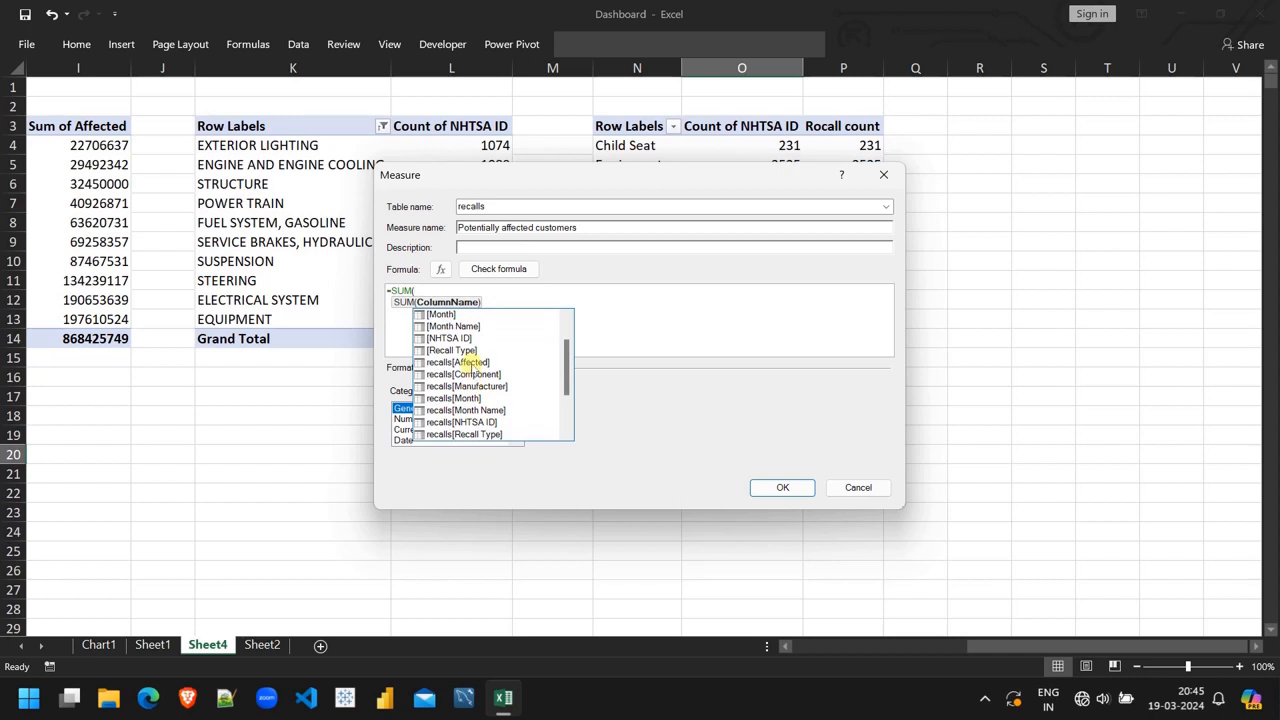
{"action": "left_click", "coordinate": [471, 363]}
{"action": "double_click", "coordinate": [474, 364]}
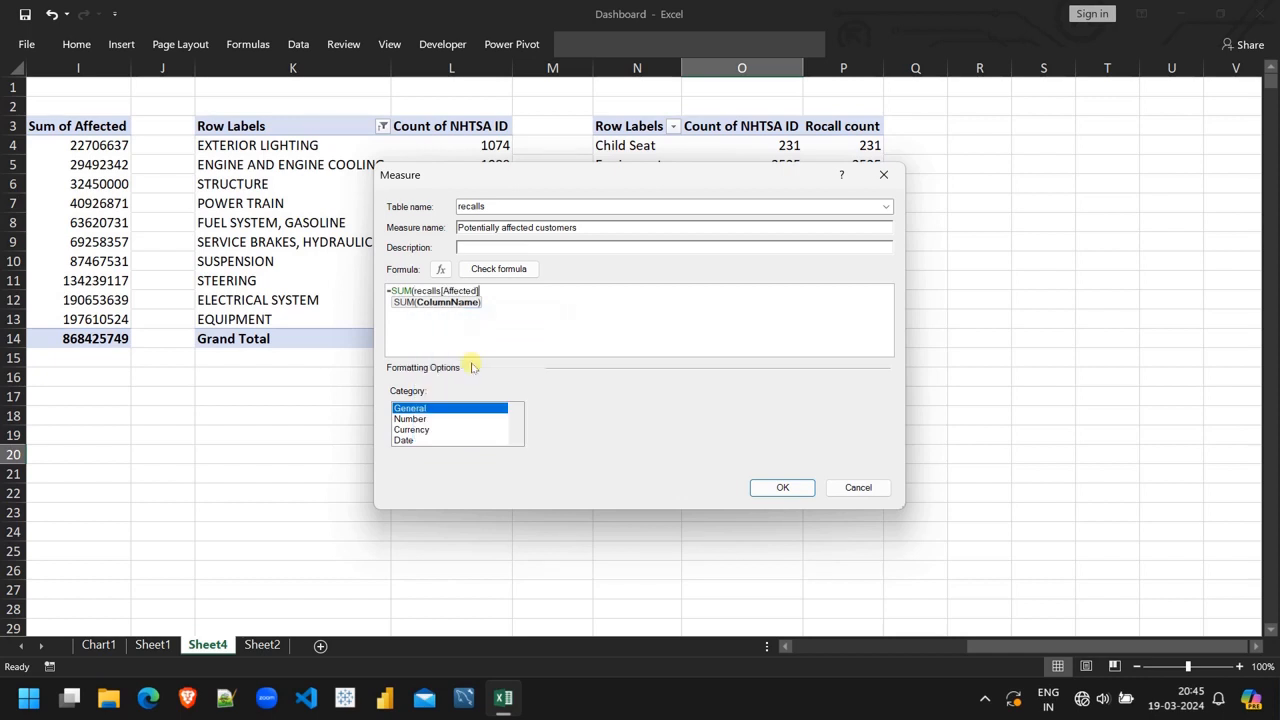
{"action": "type", "text": ")"}
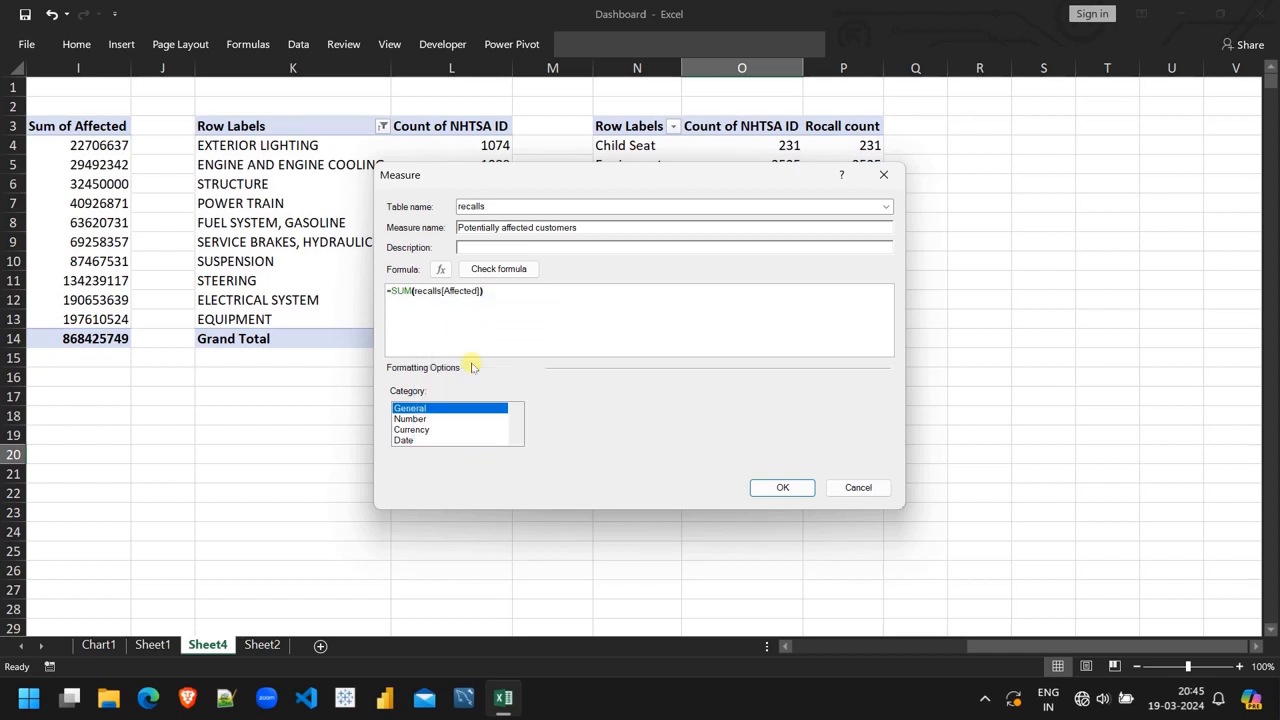
Format the Potentially affected customers measure as a Whole Number and save it
{"action": "left_click", "coordinate": [410, 418]}
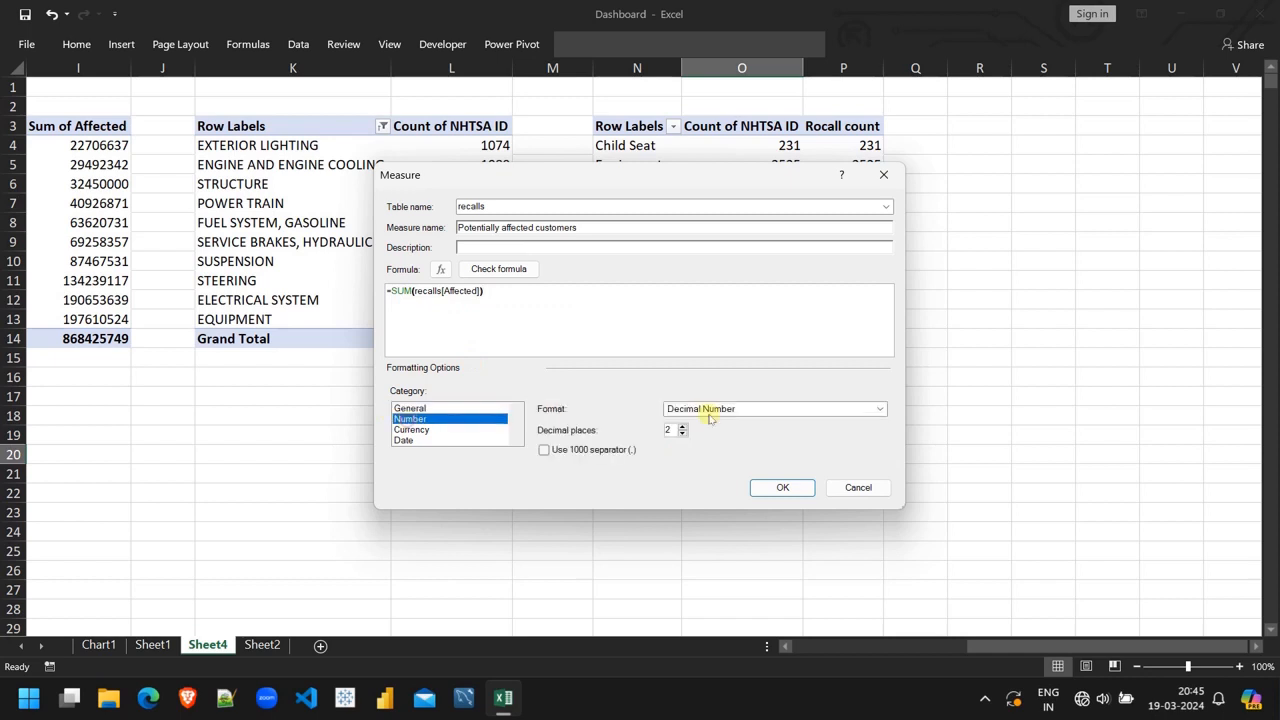
{"action": "left_click", "coordinate": [734, 413]}
{"action": "left_click", "coordinate": [706, 431]}
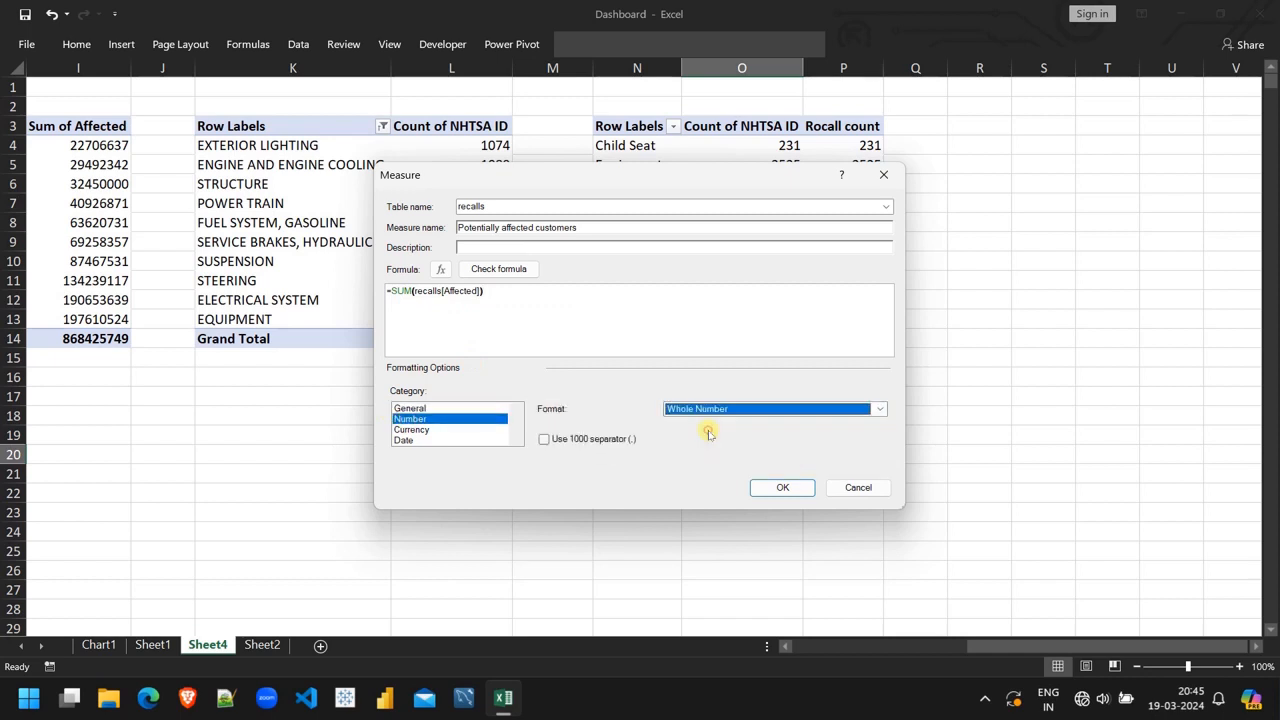
{"action": "left_click", "coordinate": [781, 488]}
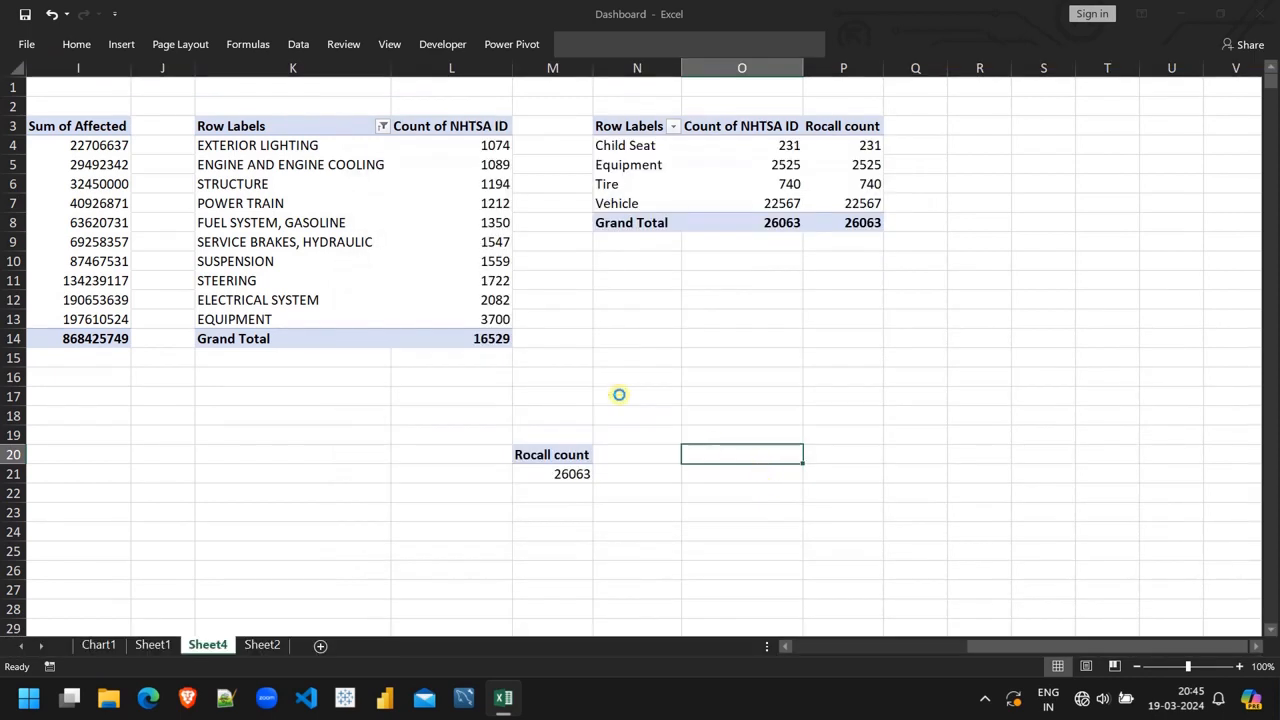
Insert a Data Model PivotTable at cell O20 of Sheet4 with the Potentially affected customers measure as its value
{"action": "left_click", "coordinate": [121, 44]}
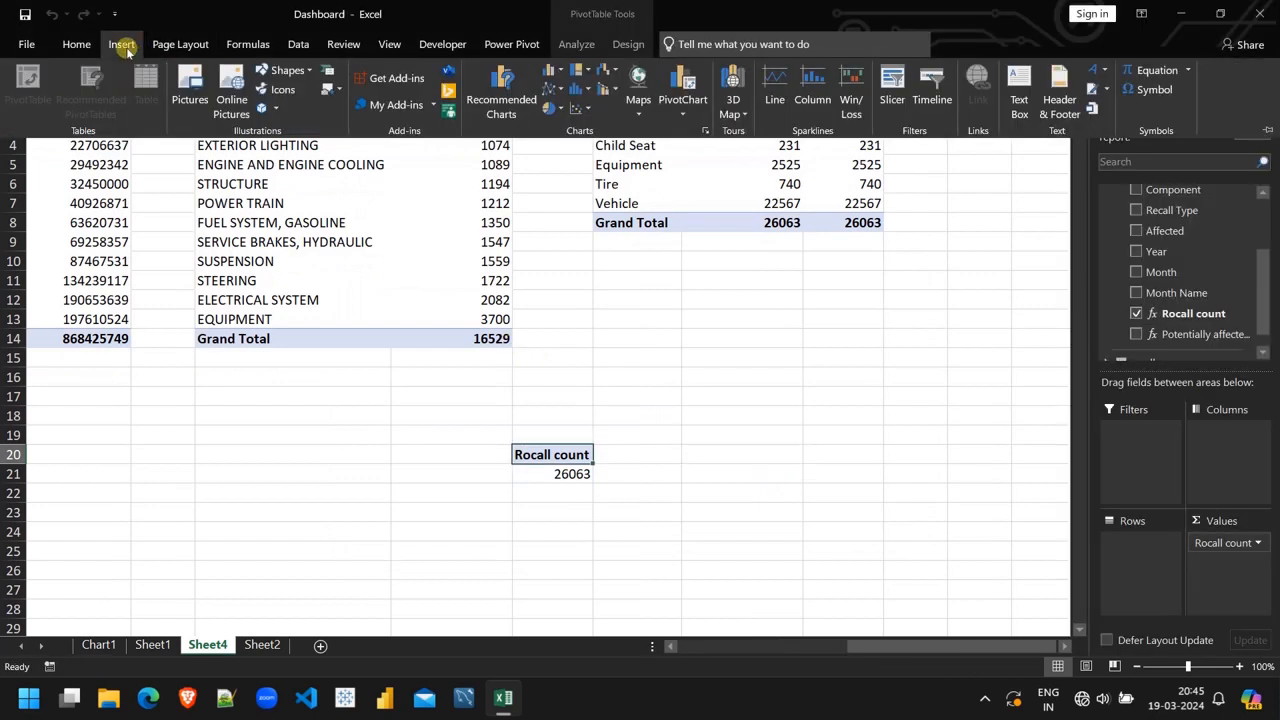
{"action": "left_click", "coordinate": [719, 456]}
{"action": "left_click", "coordinate": [720, 455]}
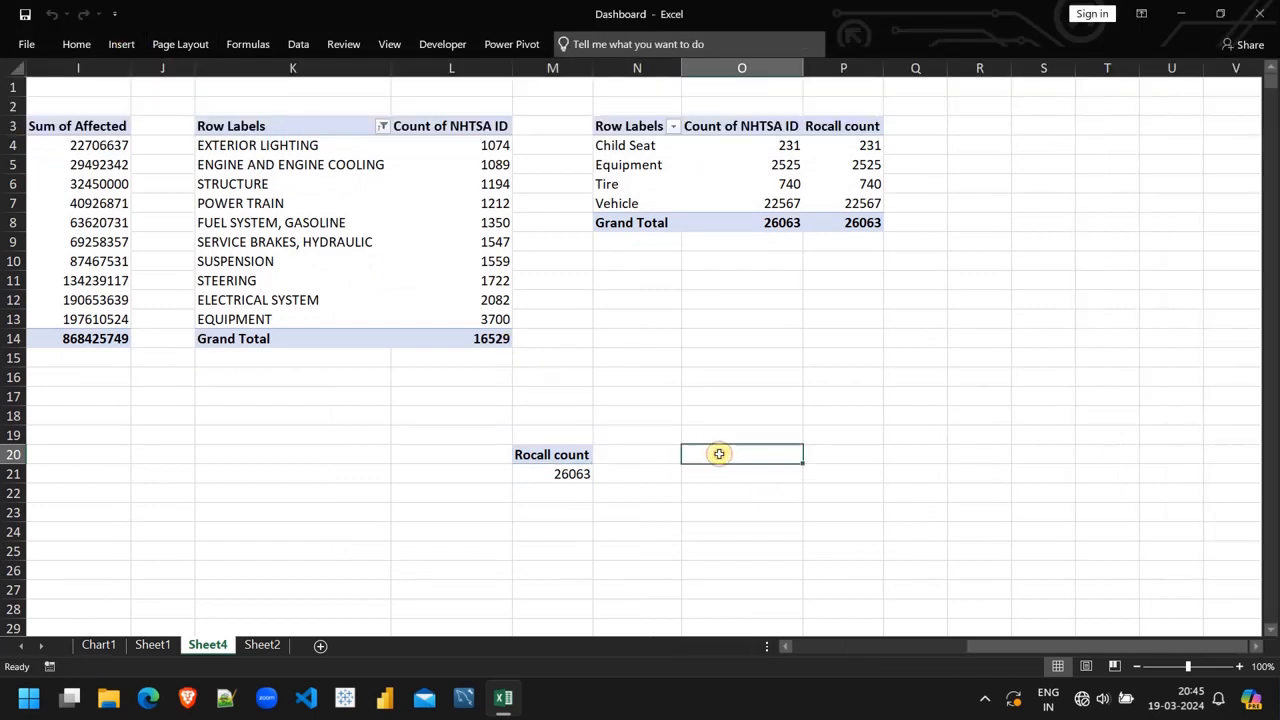
{"action": "left_click", "coordinate": [124, 50]}
{"action": "left_click", "coordinate": [24, 92]}
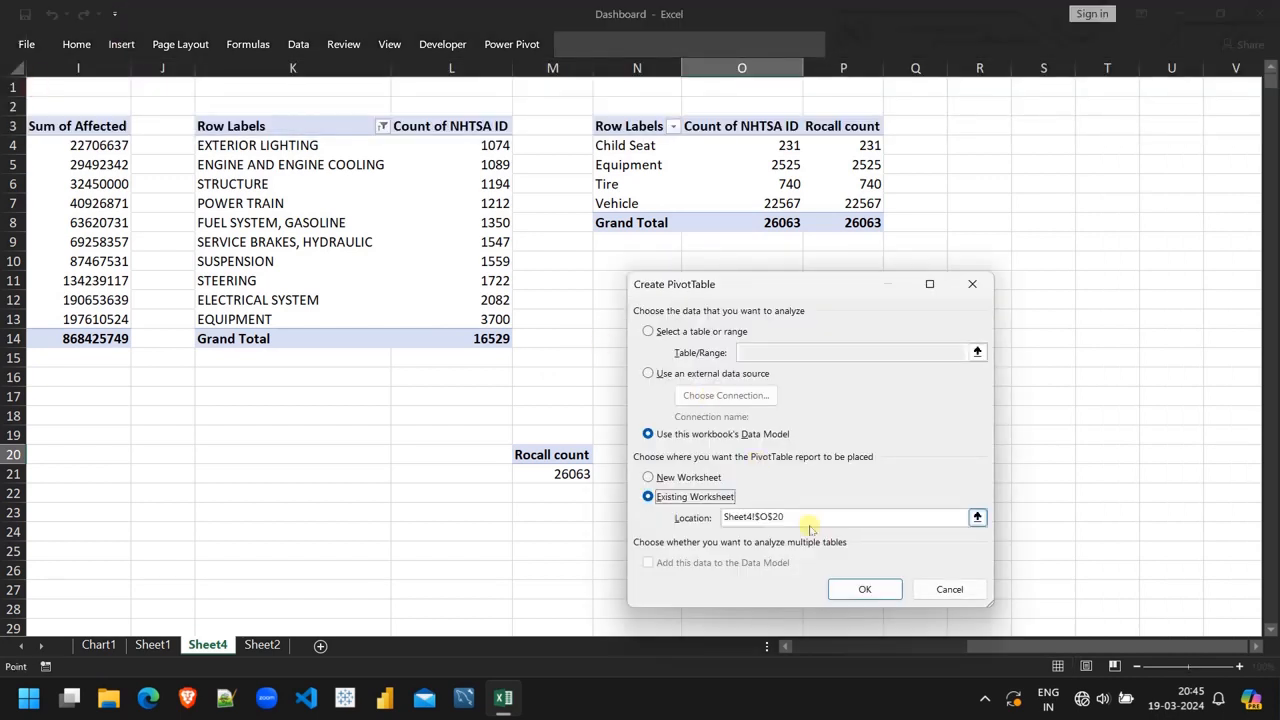
{"action": "left_click", "coordinate": [862, 589]}
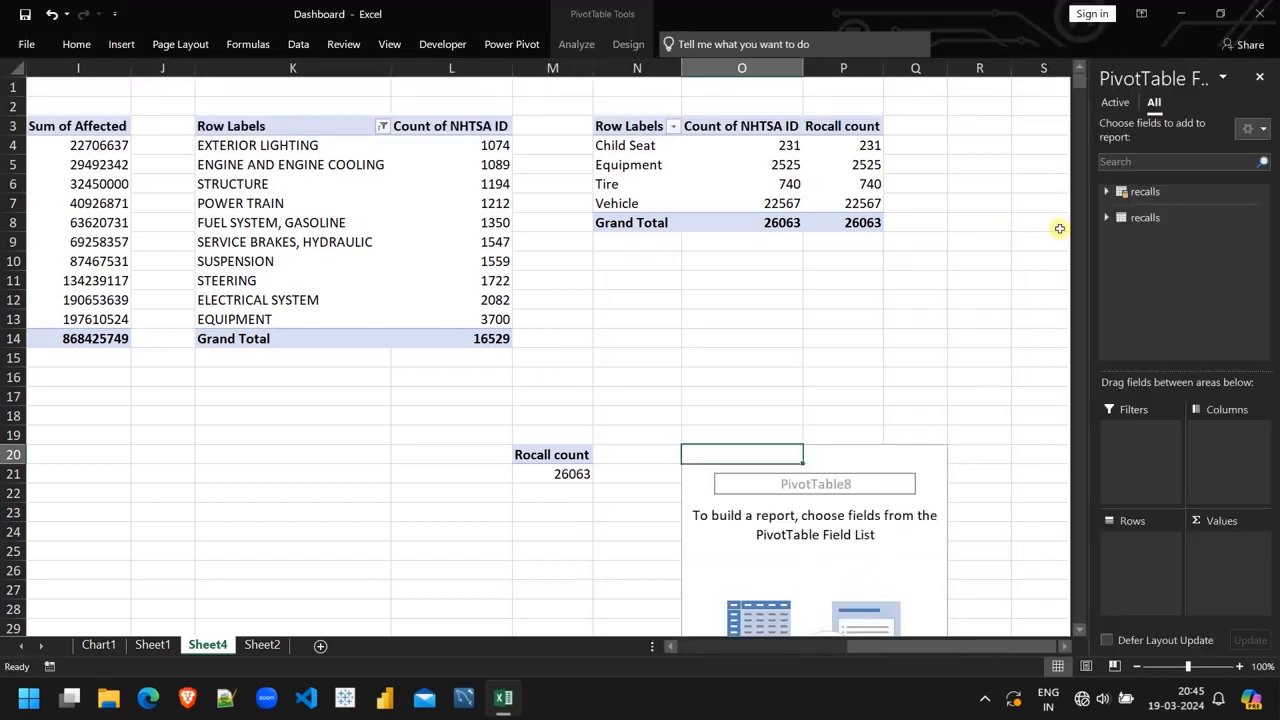
{"action": "left_click", "coordinate": [1106, 191]}
{"action": "scroll", "coordinate": [1153, 310], "scroll_direction": "down", "scroll_amount": 2}
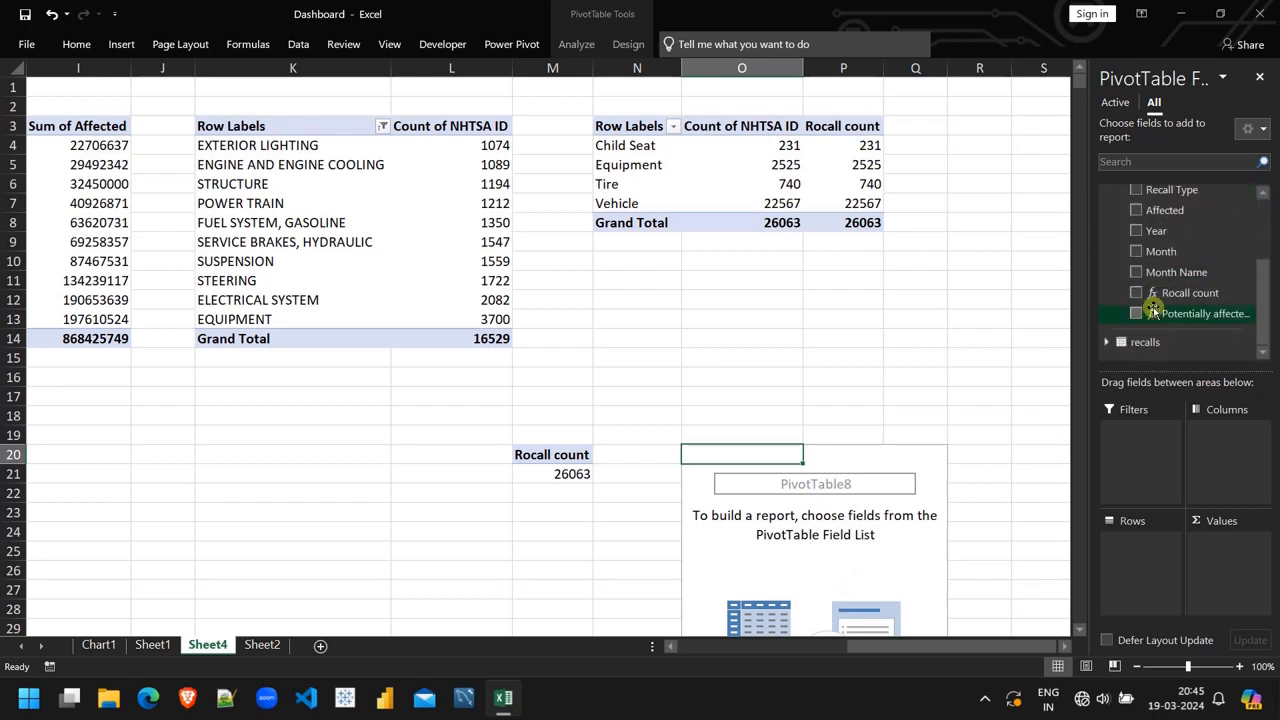
{"action": "left_click_drag", "start_coordinate": [1153, 313], "coordinate": [1238, 584]}
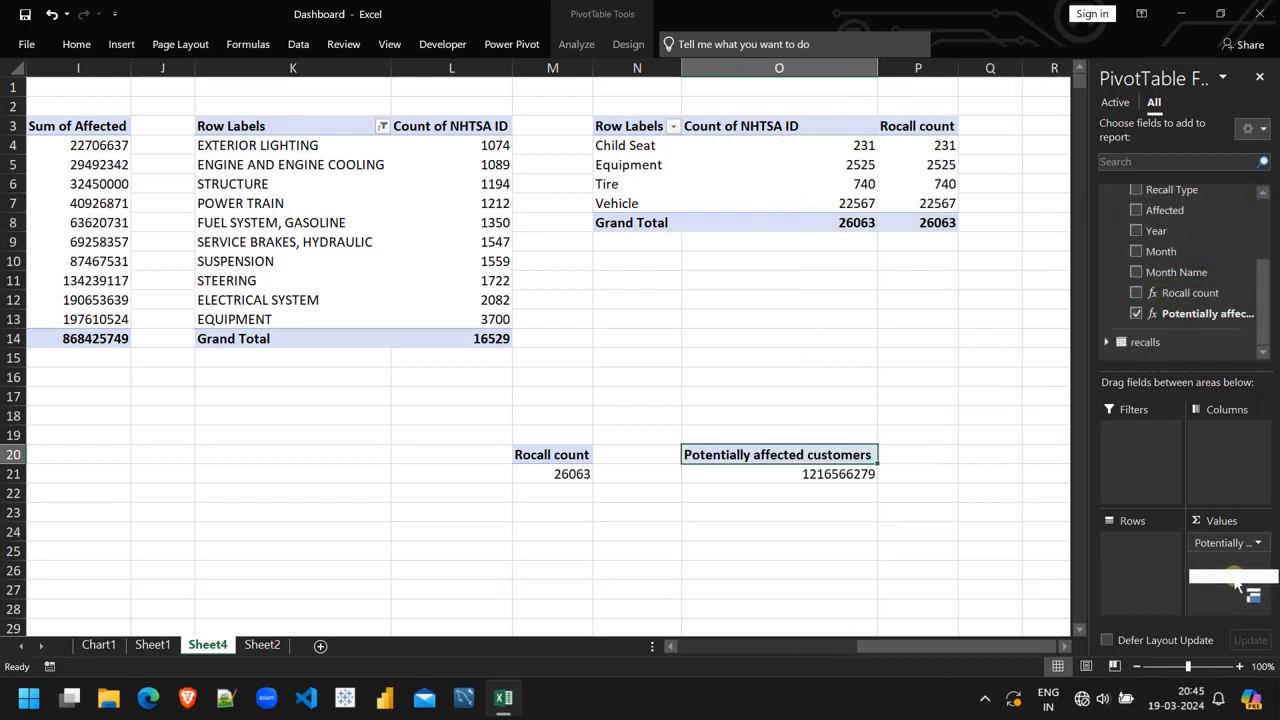
Drill through the Potentially affected customers total in O21 to its detail rows and return to Sheet4
{"action": "left_click", "coordinate": [848, 476]}
{"action": "double_click", "coordinate": [848, 475]}
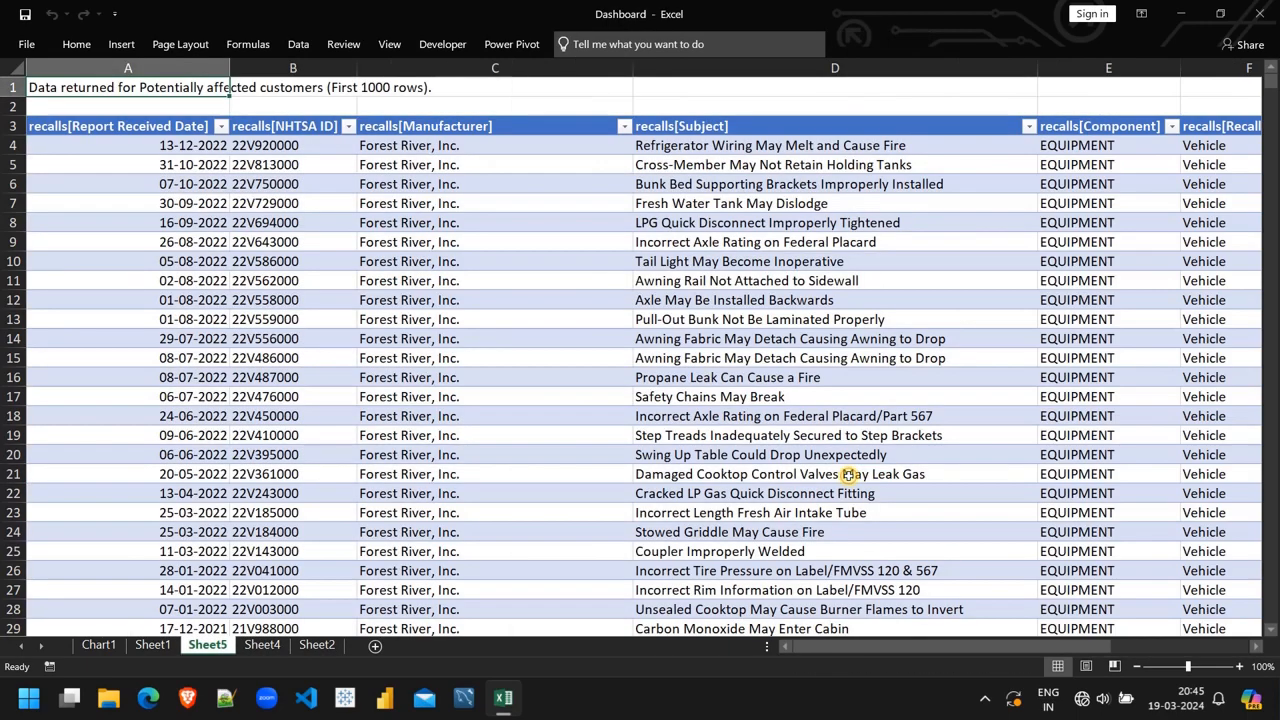
{"action": "left_click", "coordinate": [257, 646]}
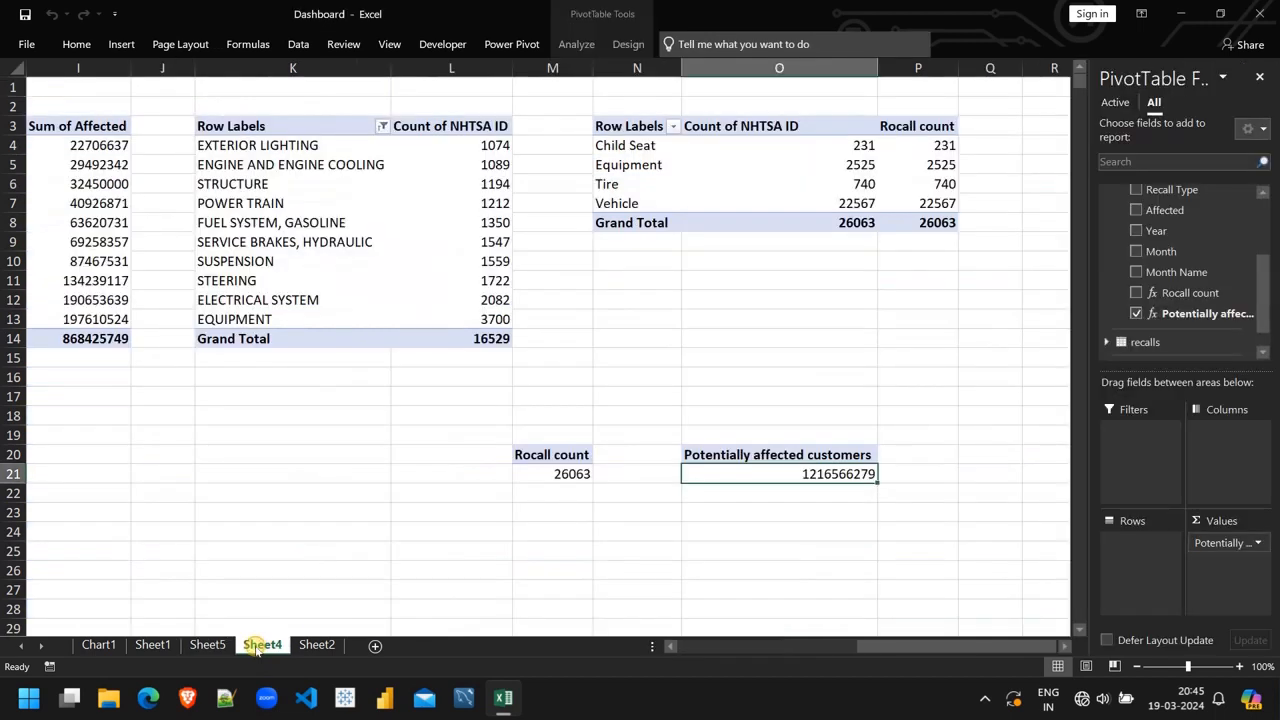
{"action": "left_click", "coordinate": [792, 510]}
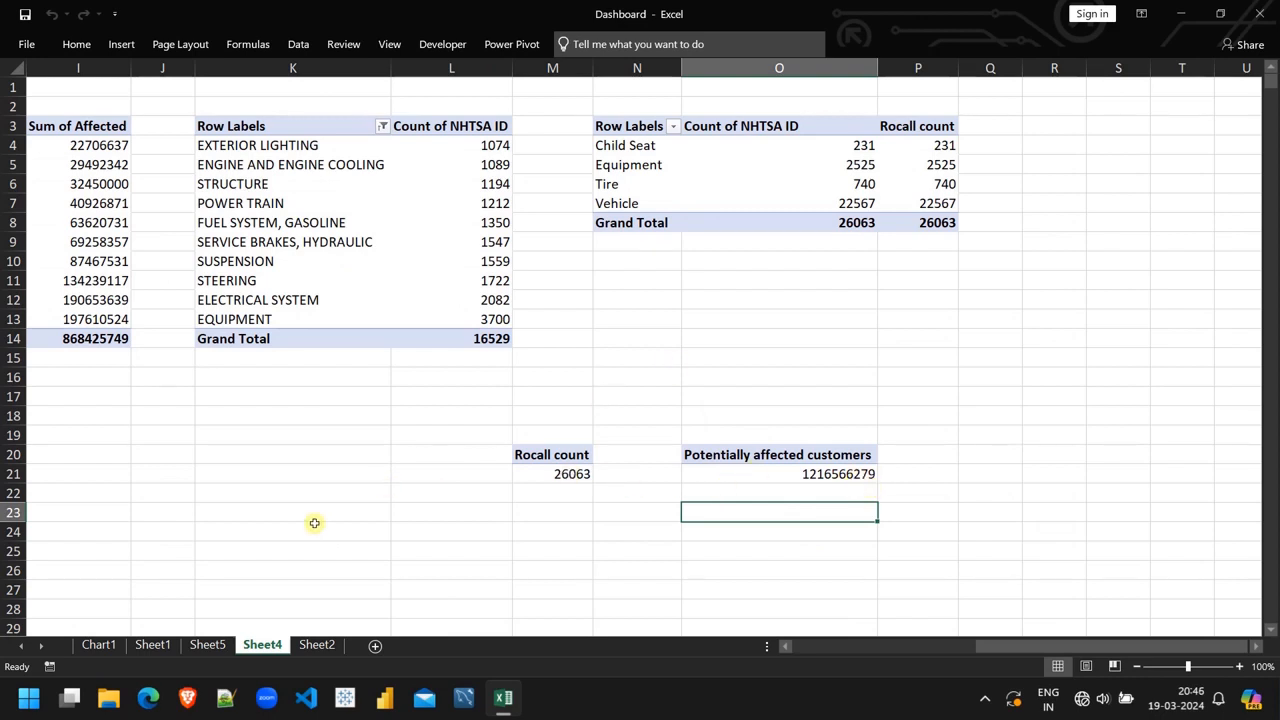
Draw a rounded rectangle on Sheet1 just below the title banner, above the left end of the recalls chart
{"action": "left_click", "coordinate": [155, 647]}
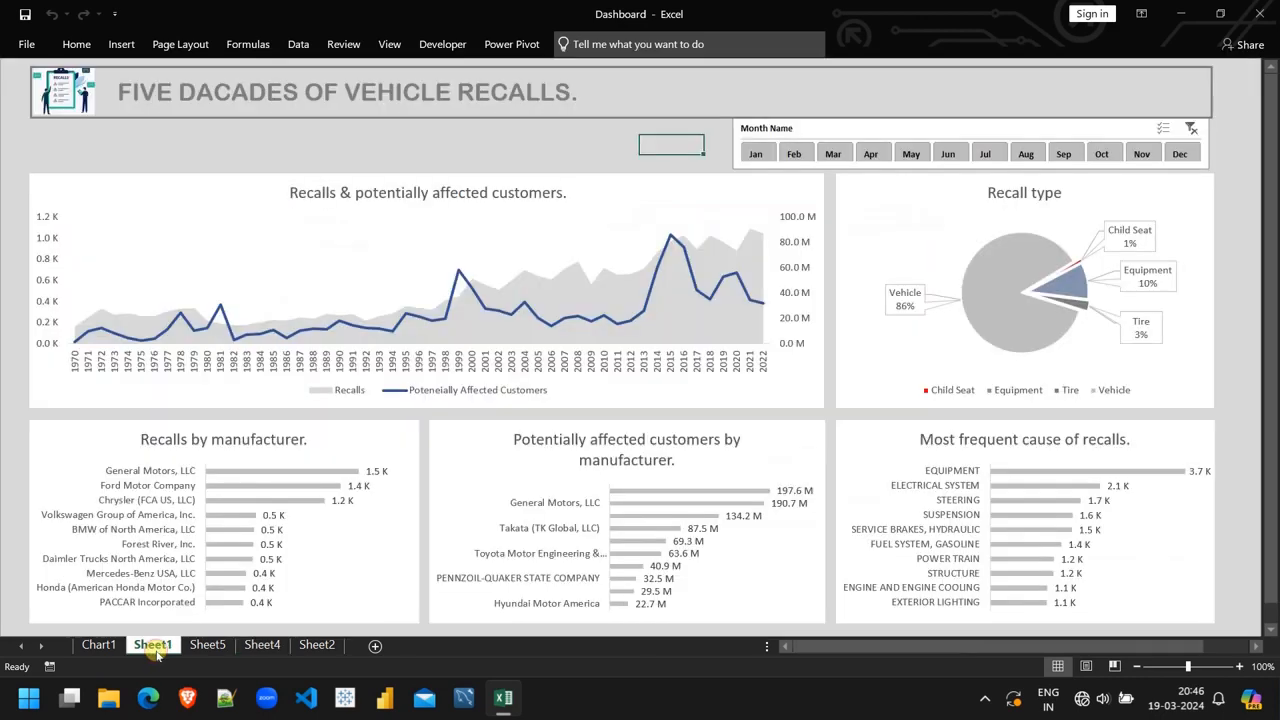
{"action": "left_click", "coordinate": [122, 46]}
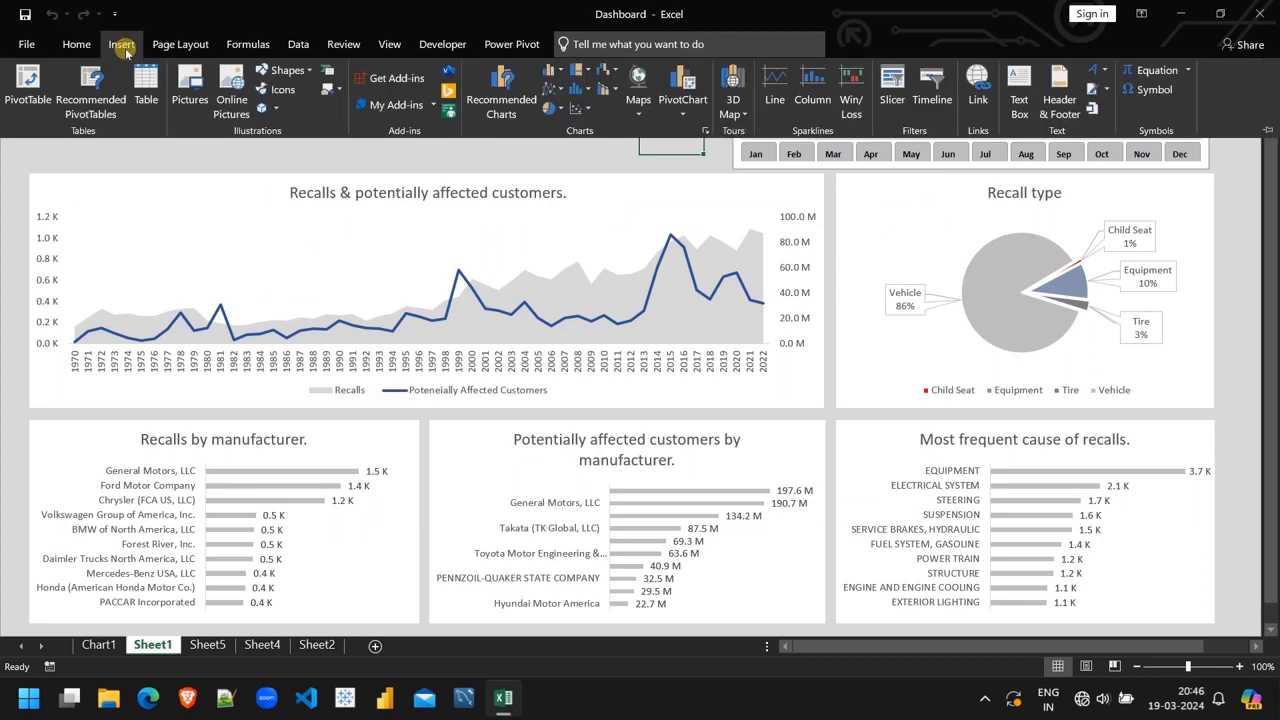
{"action": "left_click", "coordinate": [285, 70]}
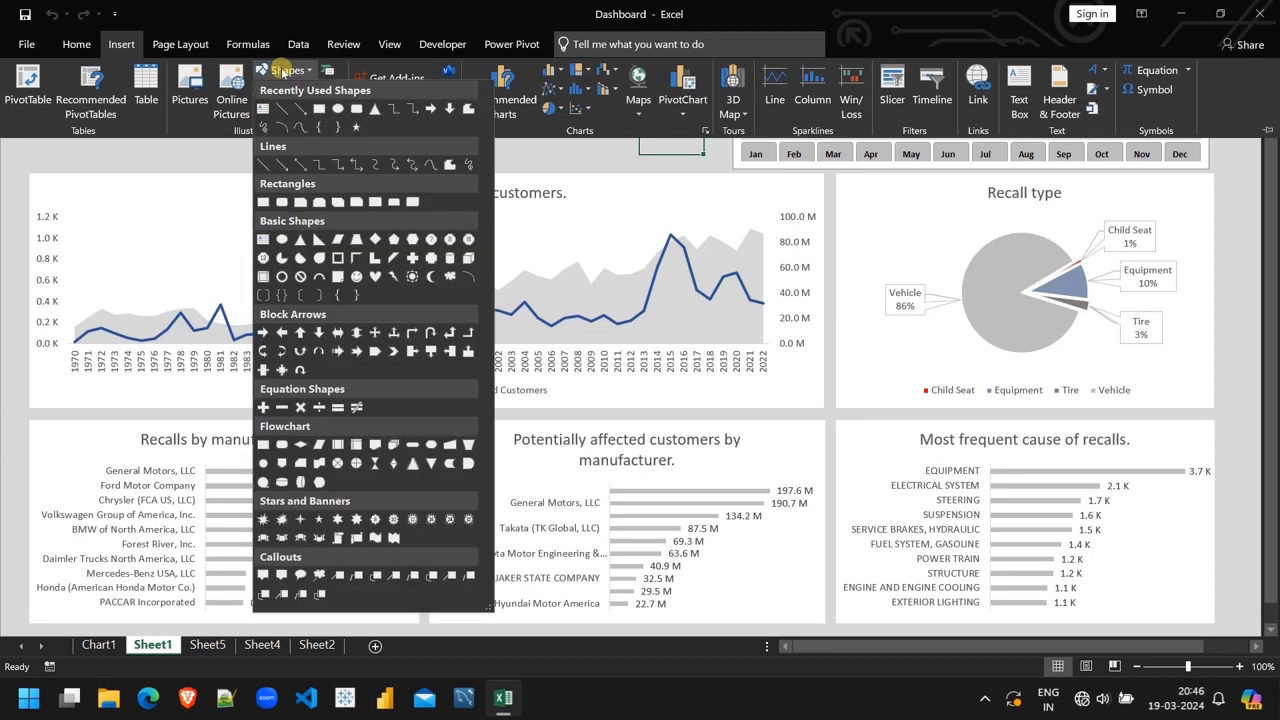
{"action": "left_click", "coordinate": [356, 110]}
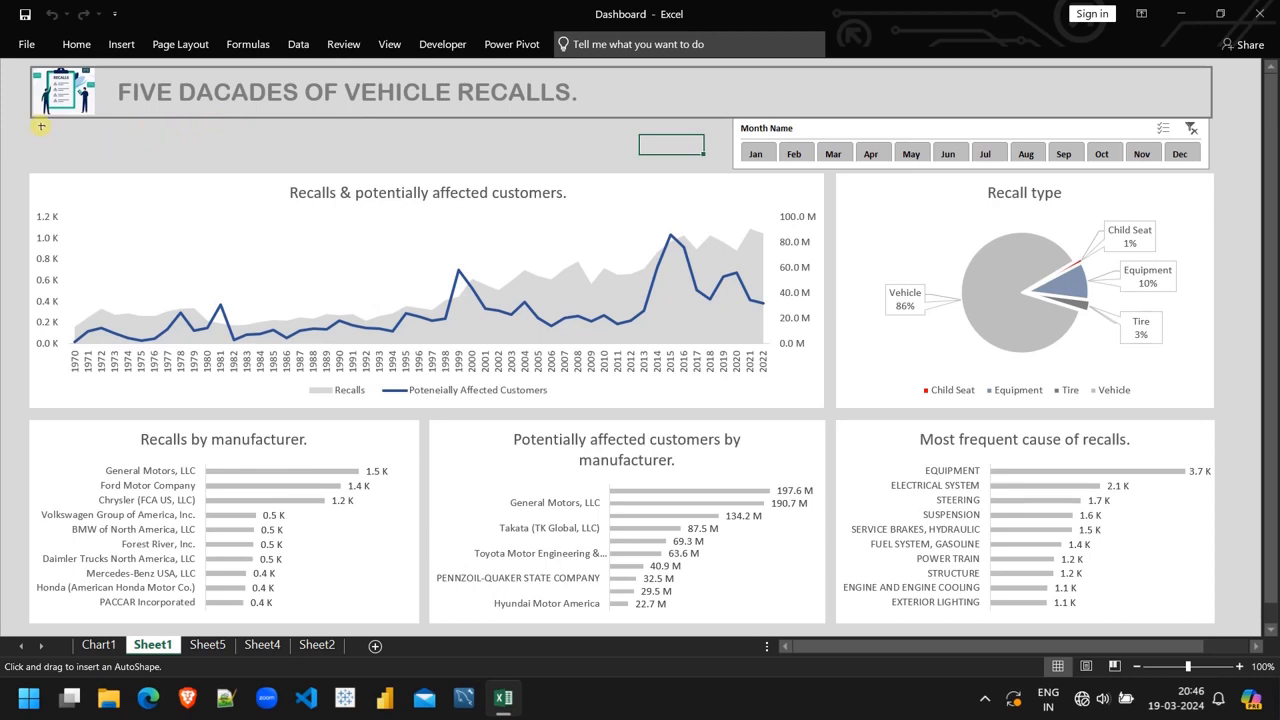
{"action": "mouse_move", "coordinate": [32, 124]}
{"action": "left_mouse_down"}
{"action": "mouse_move", "coordinate": [99, 155]}
{"action": "mouse_move", "coordinate": [187, 165]}
{"action": "left_mouse_up"}
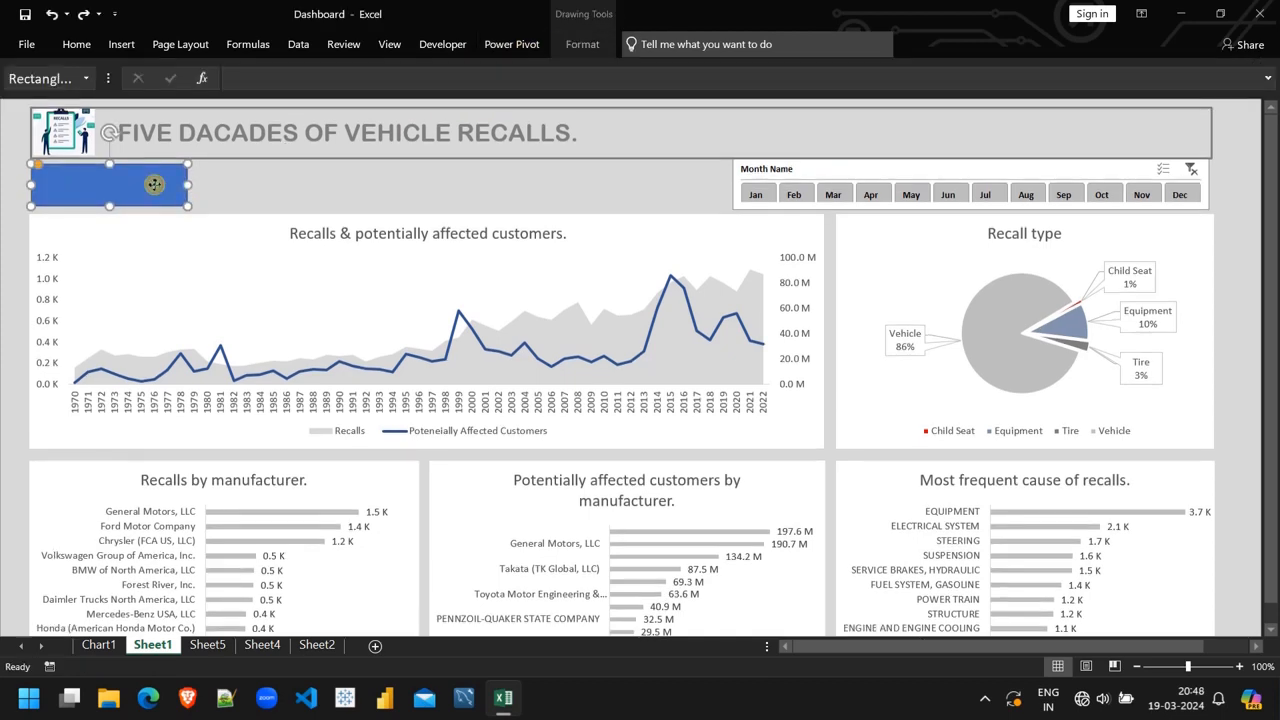
Try to link the rounded rectangle directly to the Rocall count PivotTable value in cell M21 of Sheet4
{"action": "left_click", "coordinate": [257, 78]}
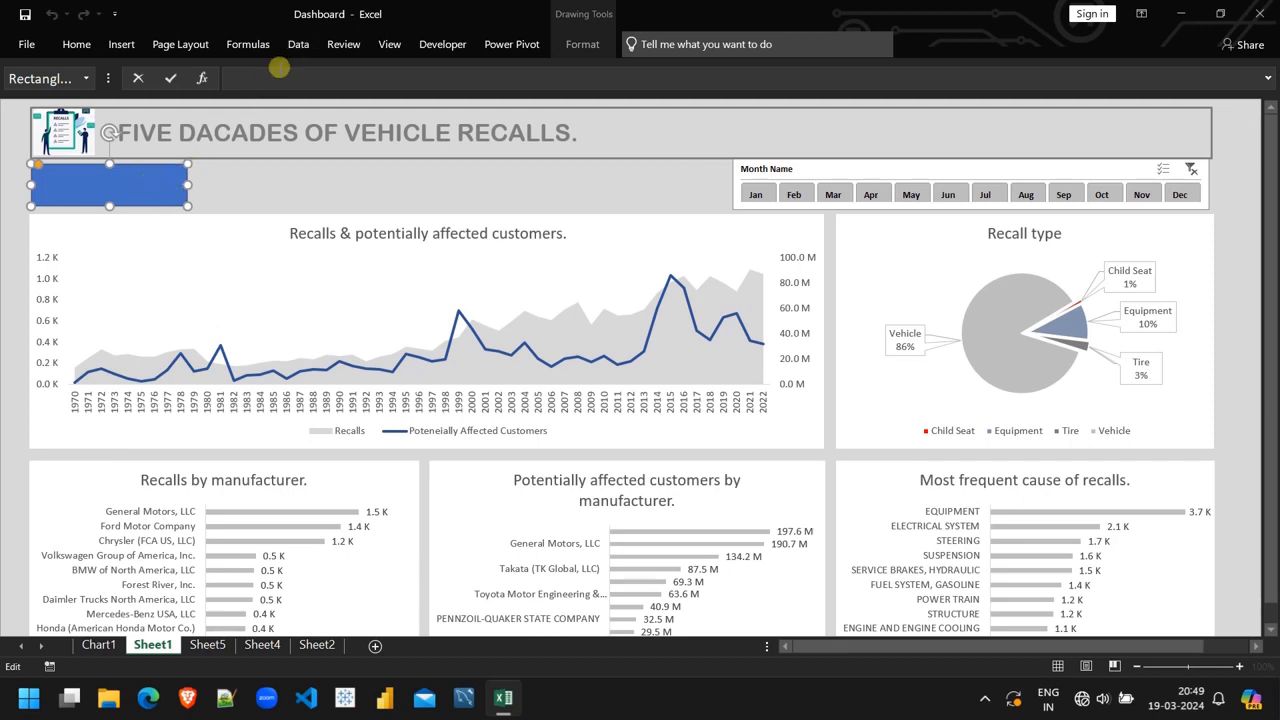
{"action": "type", "text": "="}
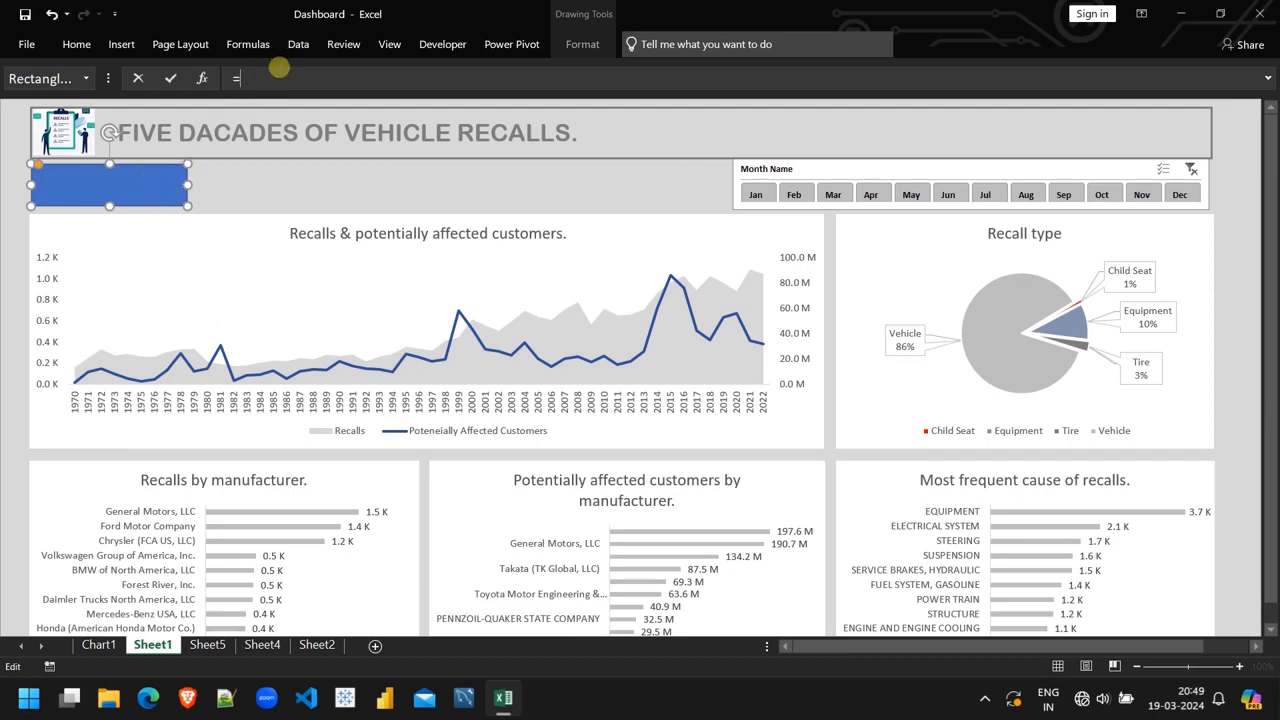
{"action": "left_click", "coordinate": [268, 648]}
{"action": "left_click", "coordinate": [563, 516]}
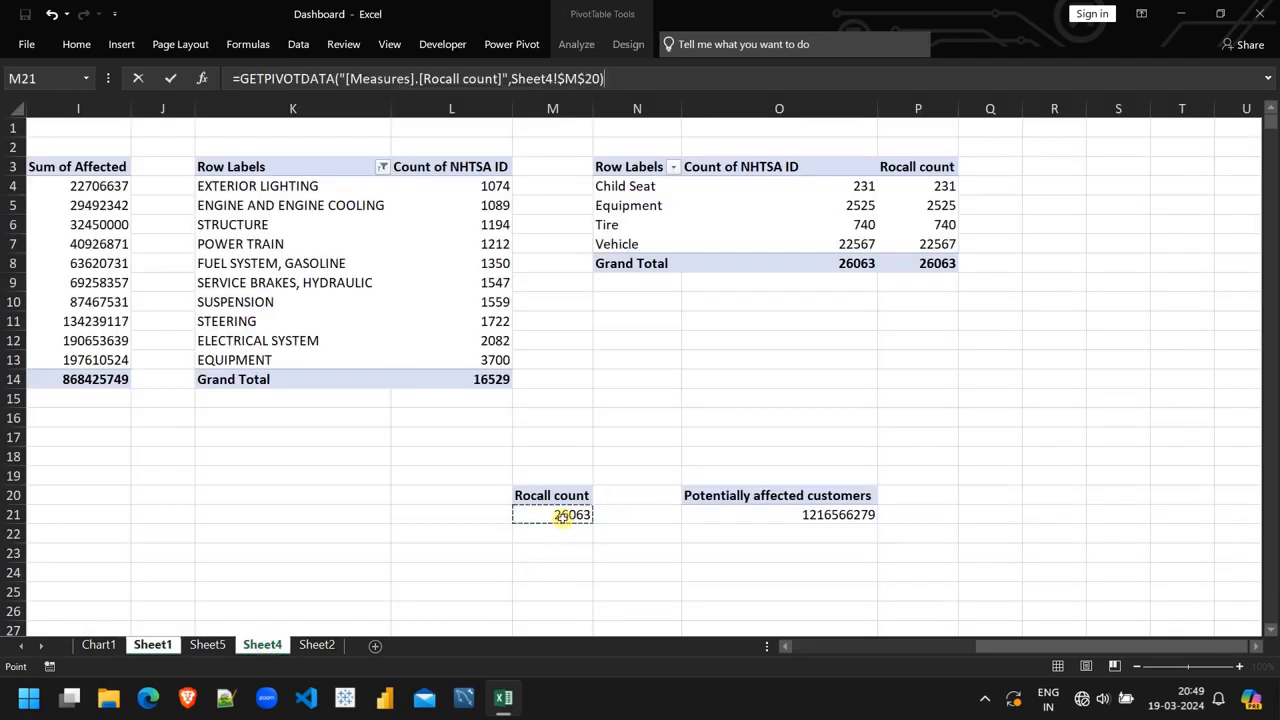
{"action": "key", "text": "Return"}
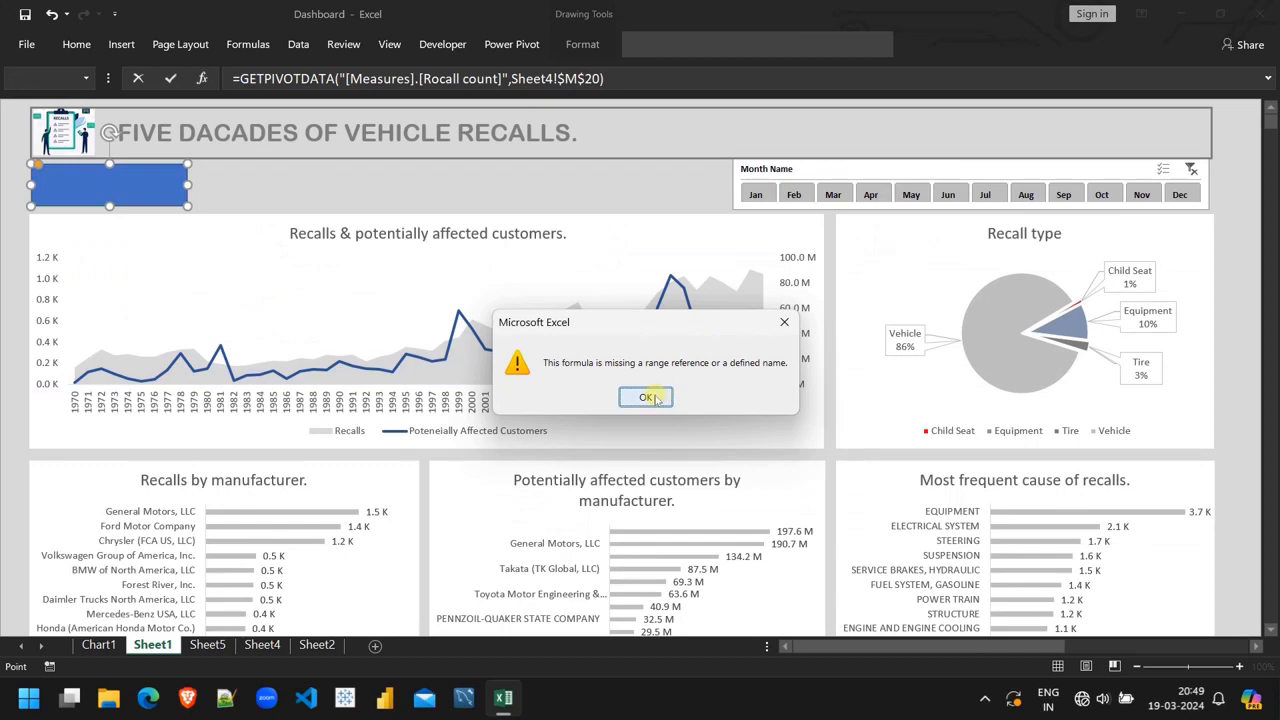
{"action": "left_click", "coordinate": [648, 397]}
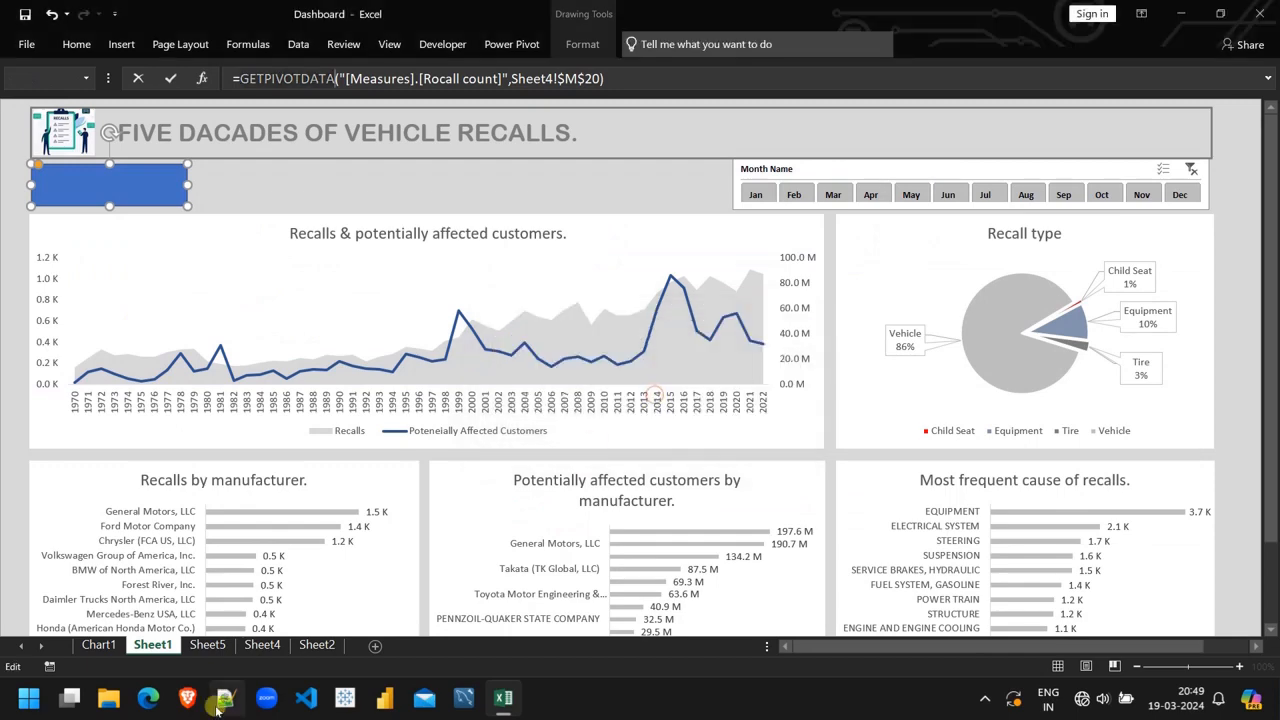
Try to point the rectangle's formula at cell M23 of Sheet4, and clear the whole formula
{"action": "left_click", "coordinate": [262, 645]}
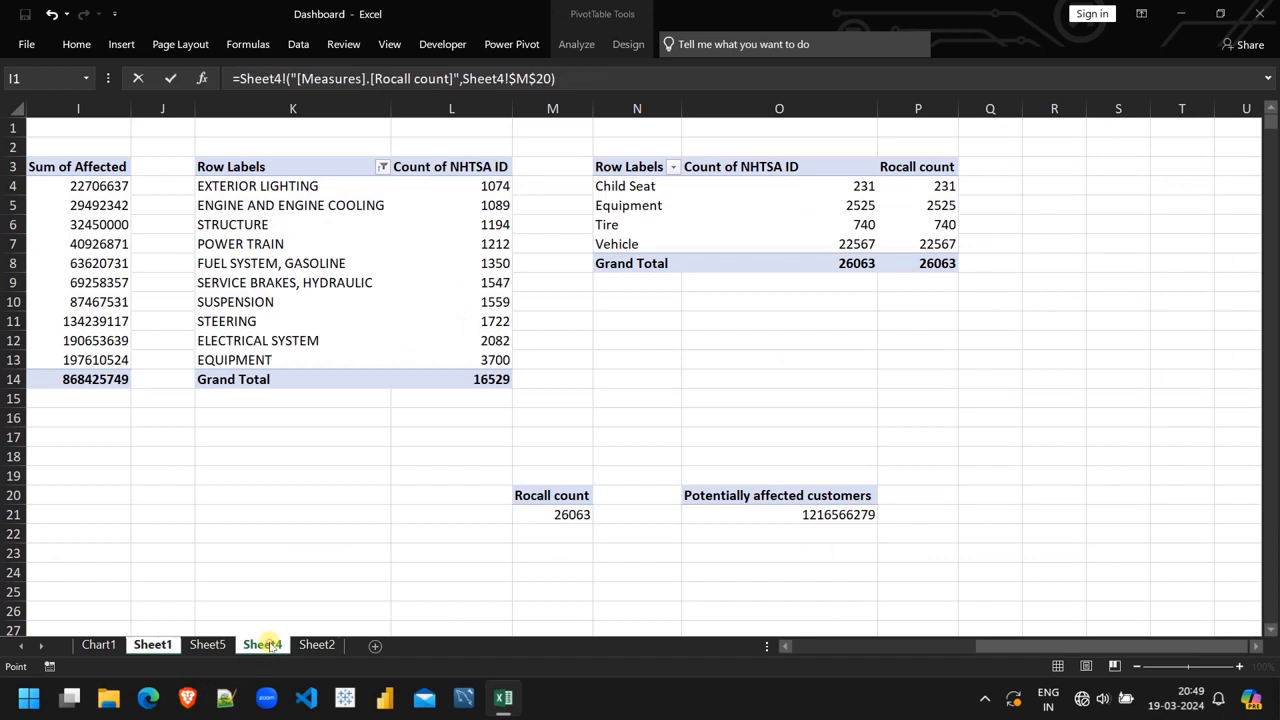
{"action": "left_click", "coordinate": [551, 552]}
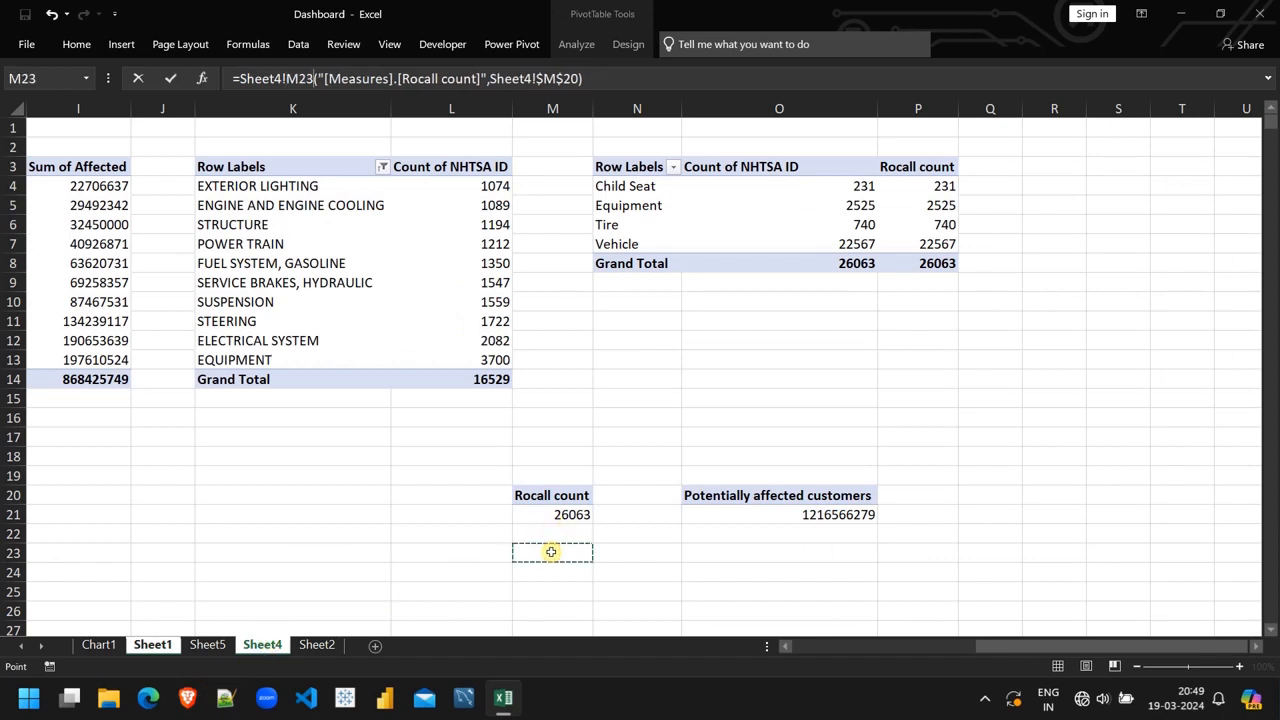
{"action": "type", "text": "="}
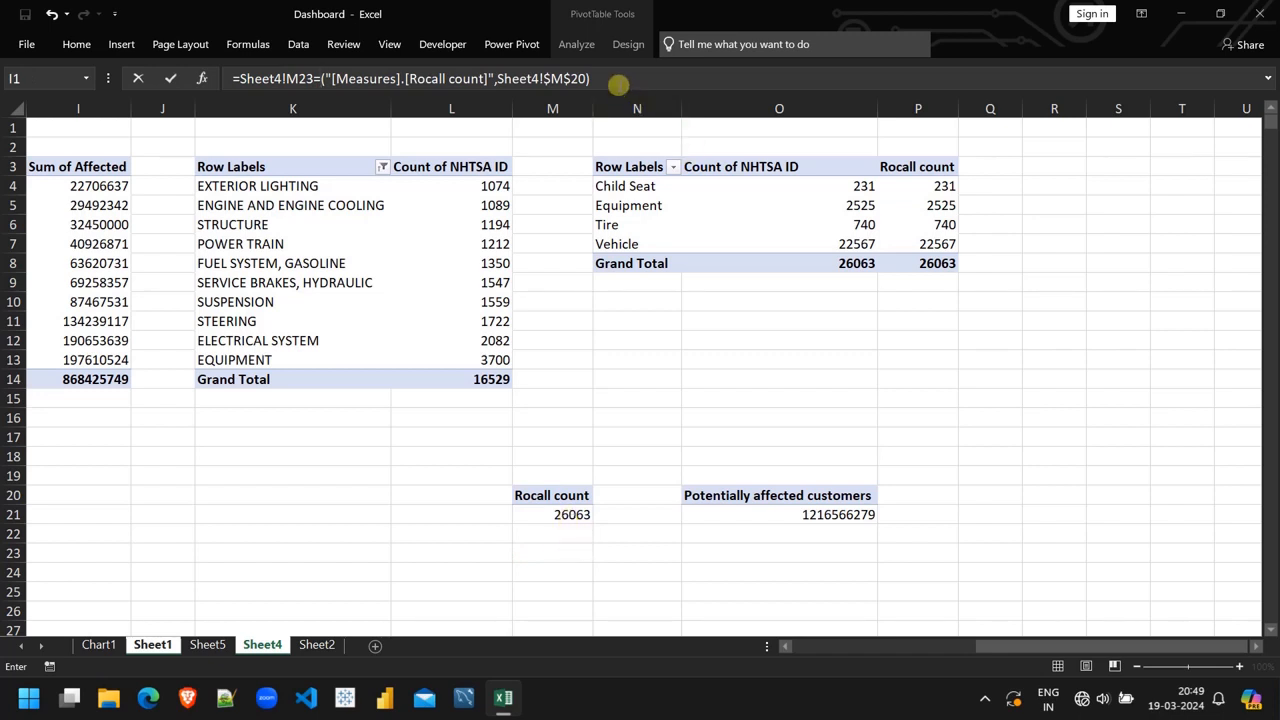
{"action": "left_click", "coordinate": [616, 82]}
{"action": "key", "text": "BackSpace"}
{"action": "key", "text": "BackSpace"}
{"action": "key", "text": "BackSpace"}
{"action": "key", "text": "BackSpace"}
{"action": "key", "text": "BackSpace"}
{"action": "key", "text": "BackSpace"}
{"action": "key", "text": "BackSpace"}
{"action": "key", "text": "BackSpace"}
{"action": "key", "text": "BackSpace"}
{"action": "key", "text": "BackSpace"}
{"action": "key", "text": "BackSpace"}
{"action": "key", "text": "BackSpace"}
{"action": "key", "text": "BackSpace"}
{"action": "key", "text": "BackSpace"}
{"action": "key", "text": "BackSpace"}
{"action": "key", "text": "BackSpace"}
{"action": "key", "text": "BackSpace"}
{"action": "key", "text": "BackSpace"}
{"action": "key", "text": "BackSpace"}
{"action": "key", "text": "BackSpace"}
{"action": "key", "text": "BackSpace"}
{"action": "key", "text": "BackSpace"}
{"action": "key", "text": "BackSpace"}
{"action": "key", "text": "BackSpace"}
{"action": "key", "text": "BackSpace"}
{"action": "key", "text": "BackSpace"}
{"action": "key", "text": "BackSpace"}
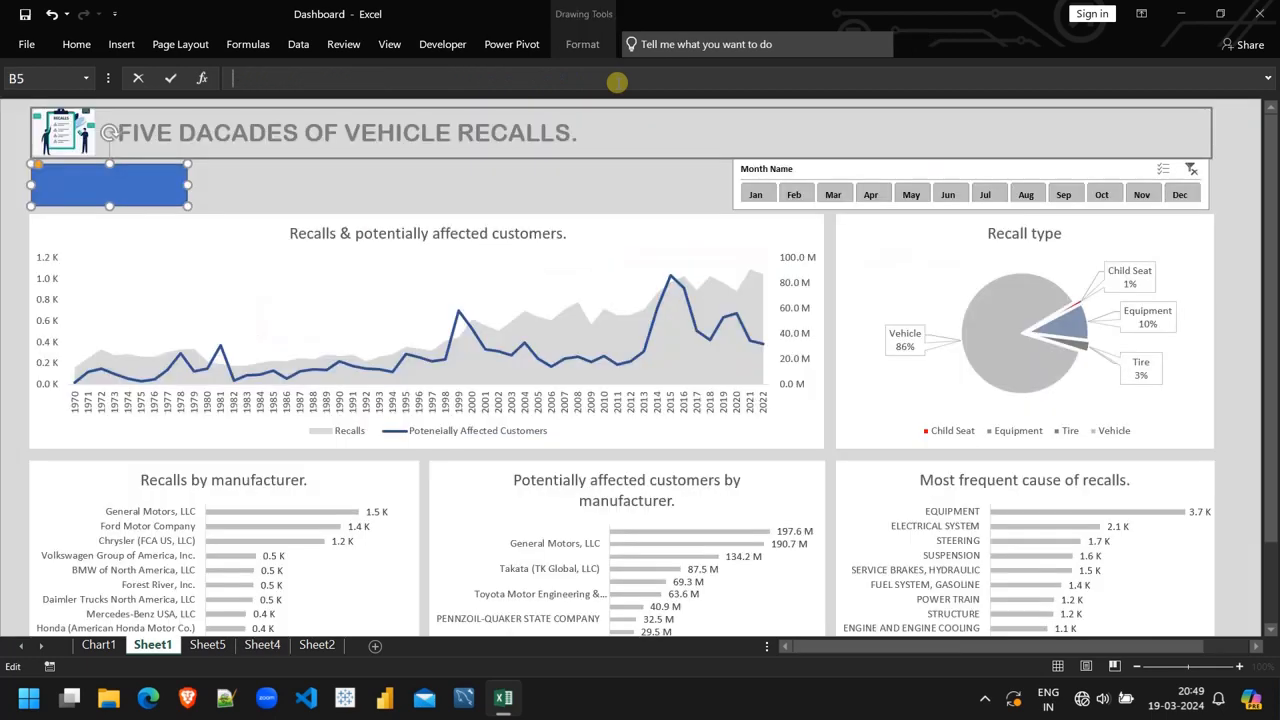
Reference the Rocall count value from M21 in cell M23 of Sheet4, and select cell O23
{"action": "left_click", "coordinate": [264, 645]}
{"action": "left_click", "coordinate": [554, 559]}
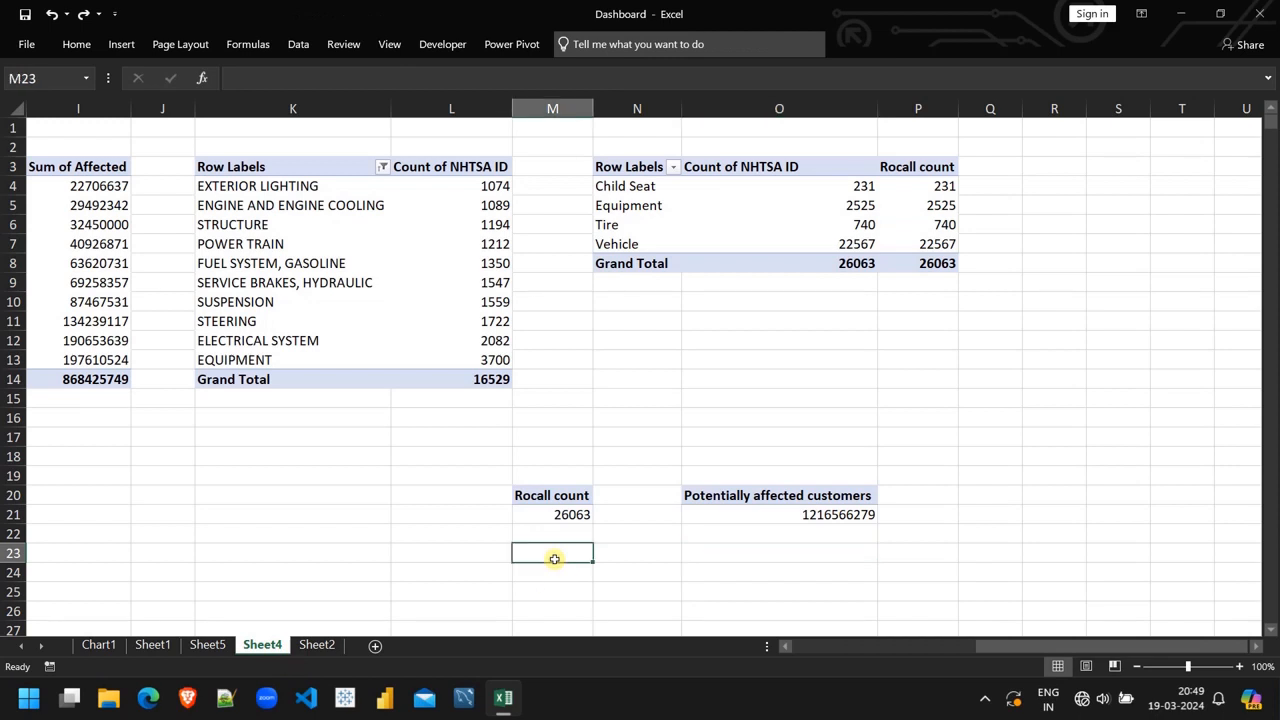
{"action": "type", "text": "="}
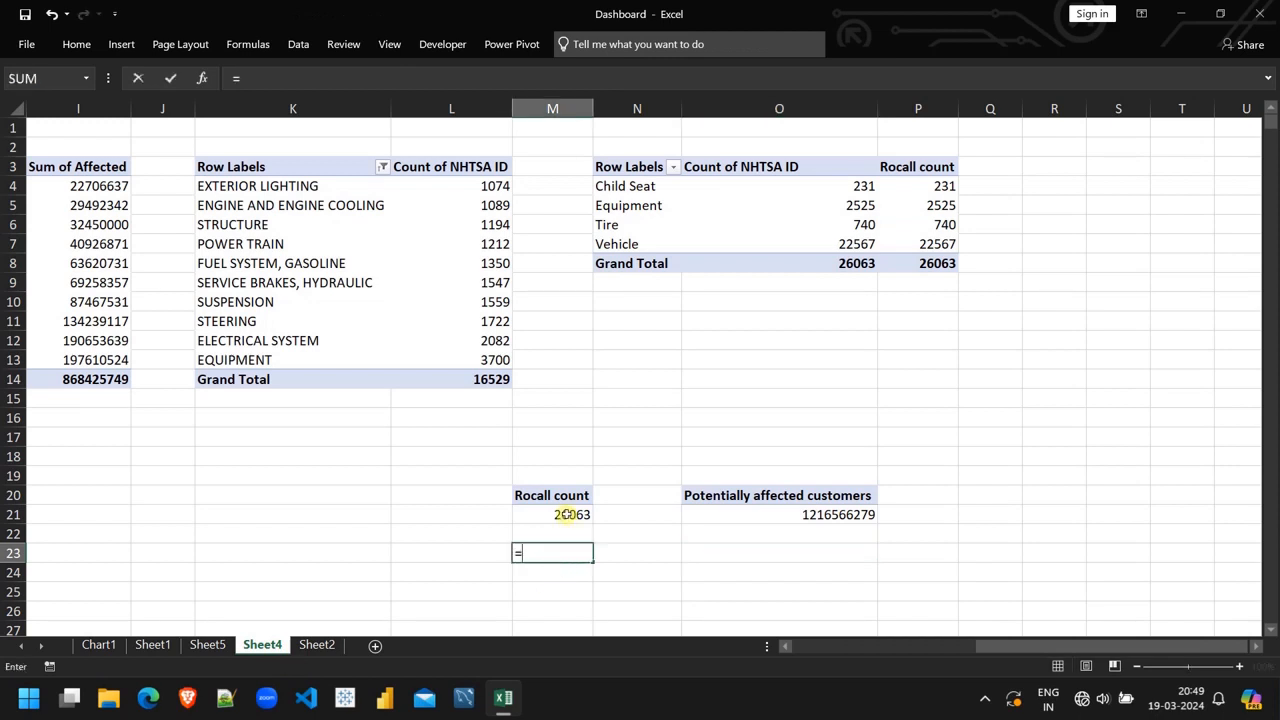
{"action": "left_click", "coordinate": [566, 515]}
{"action": "key", "text": "Return"}
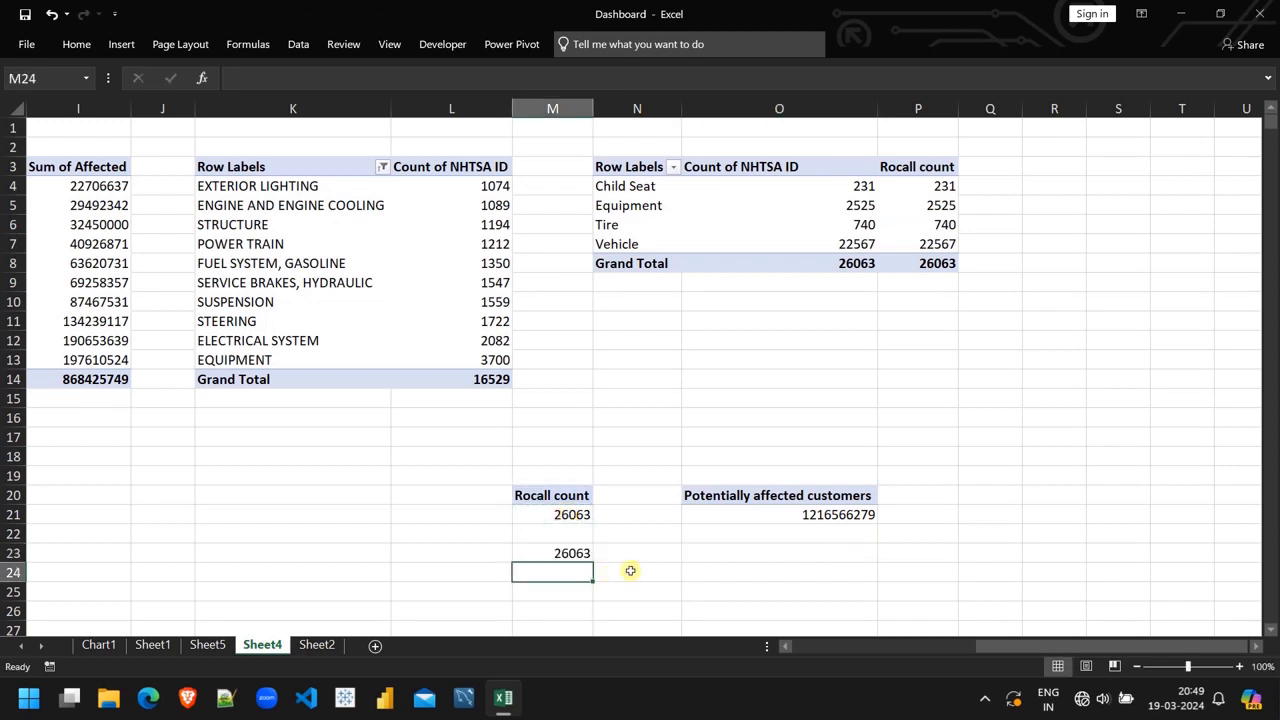
{"action": "left_click", "coordinate": [755, 556]}
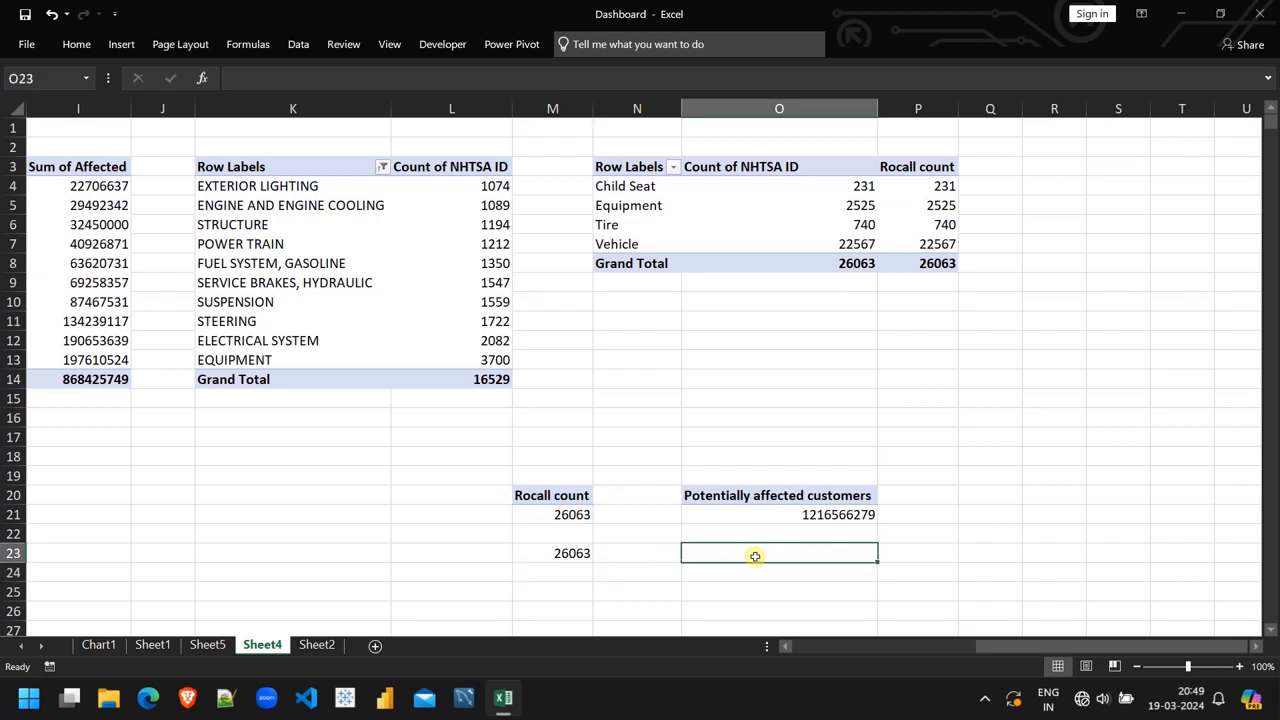
Reference the Potentially affected customers PivotTable value from O21 in cell O23 of Sheet4, and check the resulting formula
{"action": "type", "text": "="}
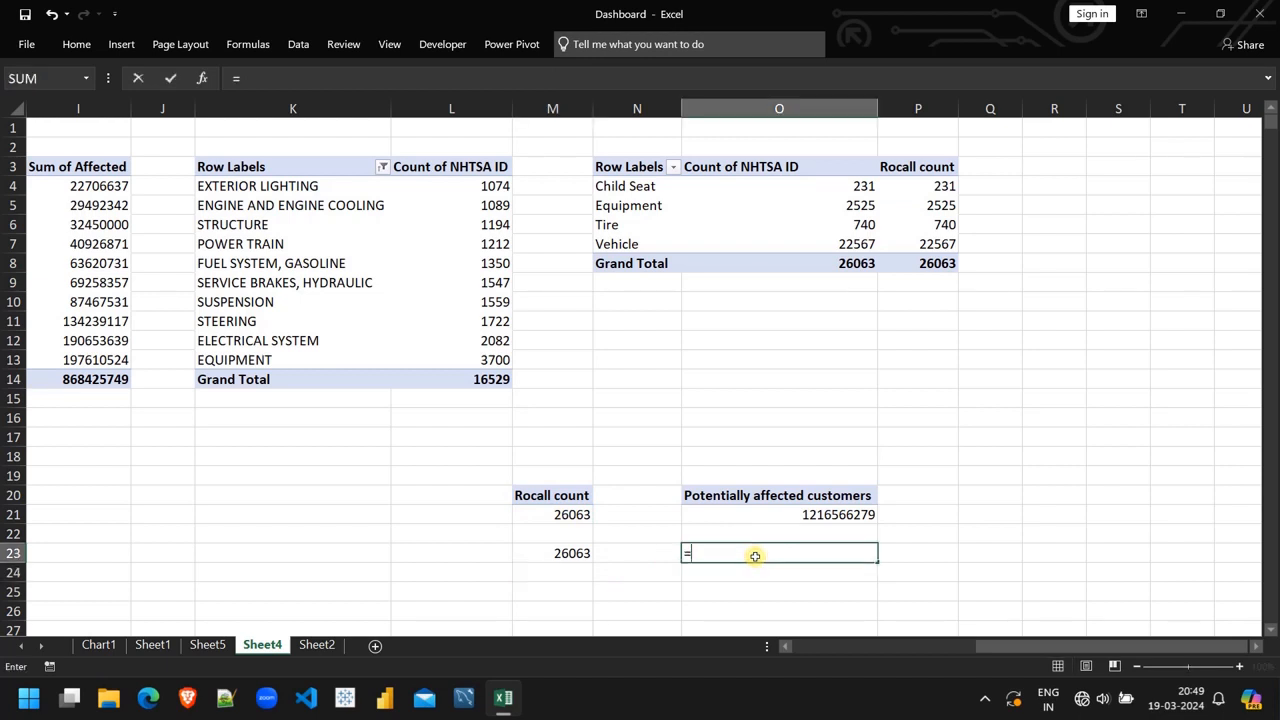
{"action": "left_click", "coordinate": [815, 515]}
{"action": "key", "text": "Return"}
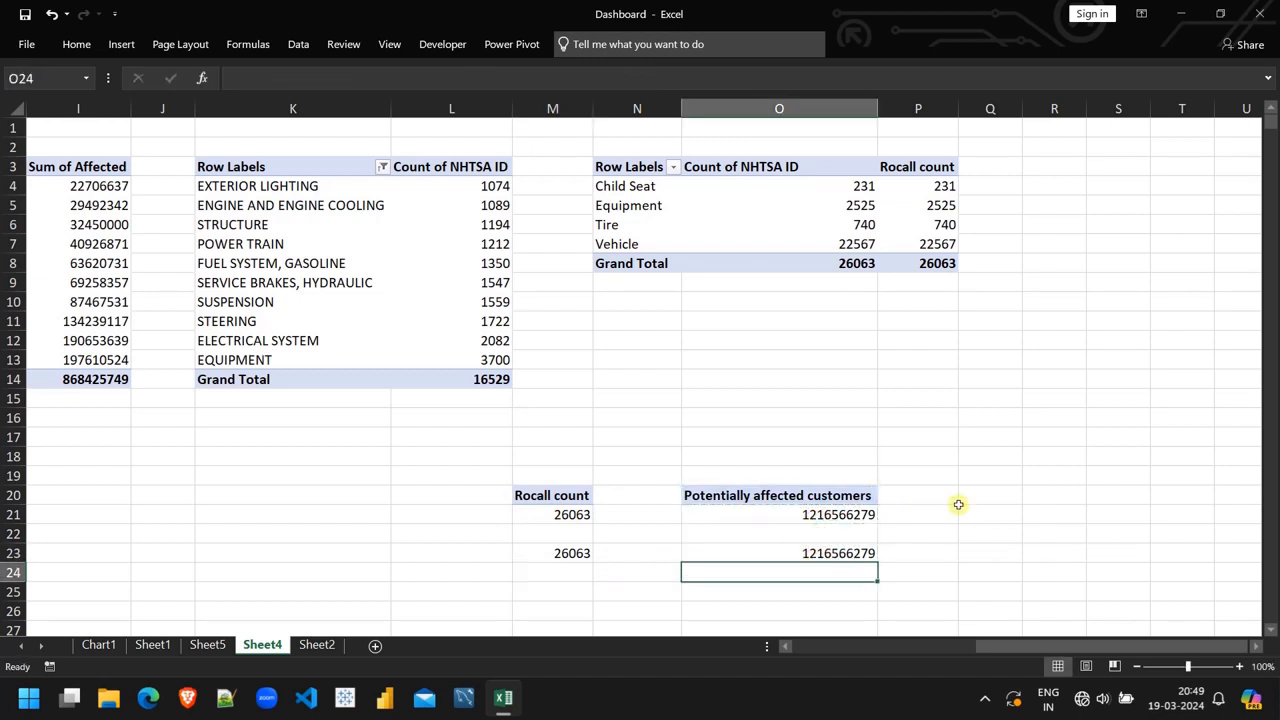
{"action": "left_click", "coordinate": [840, 553]}
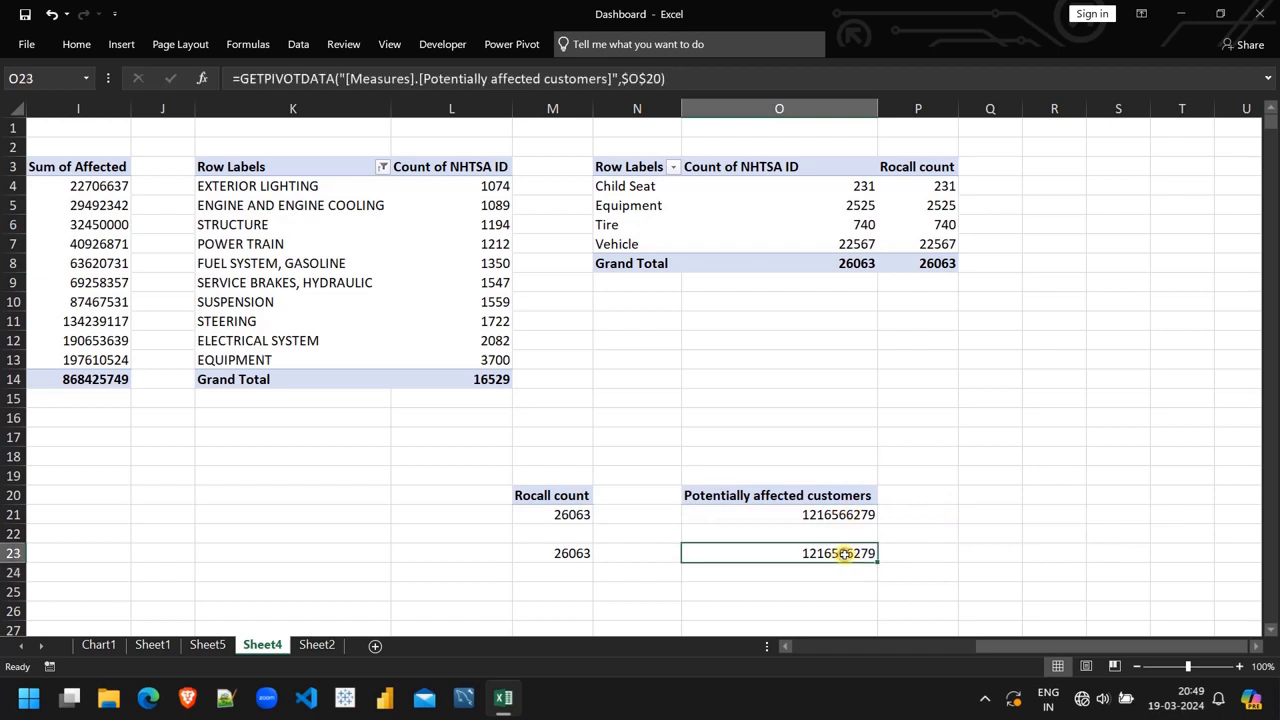
{"action": "double_click", "coordinate": [843, 553]}
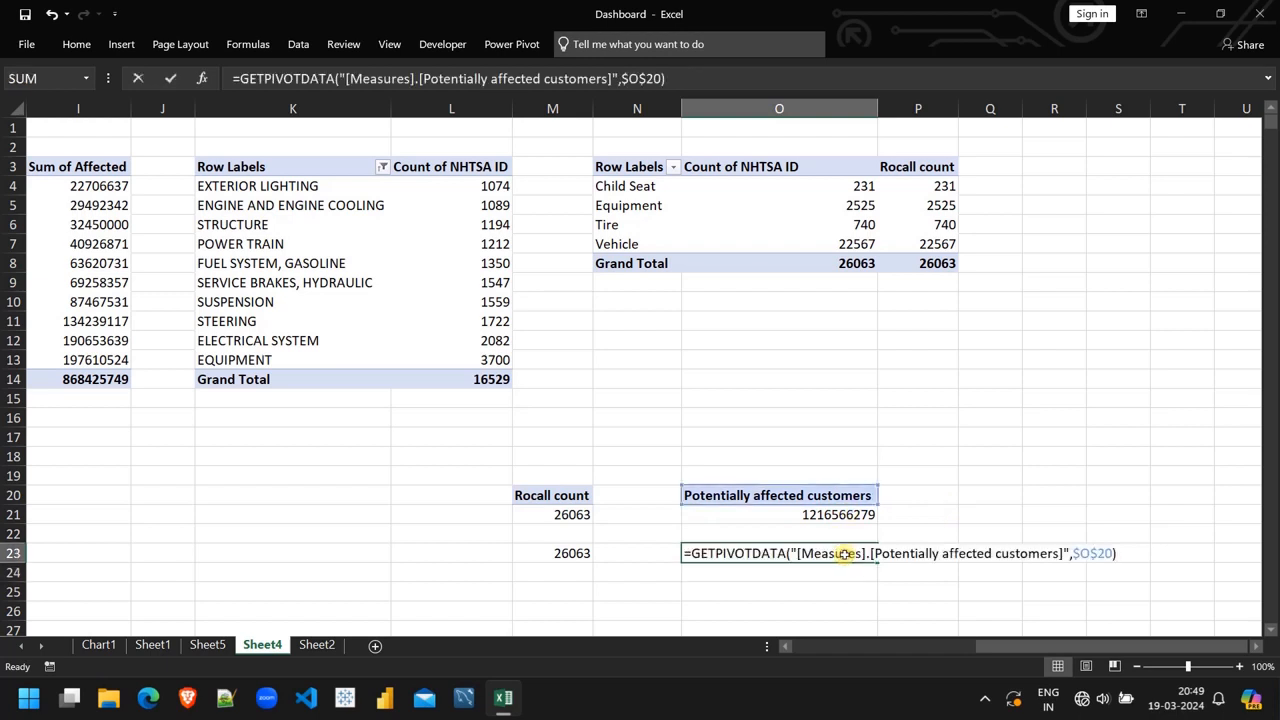
{"action": "left_click", "coordinate": [920, 531]}
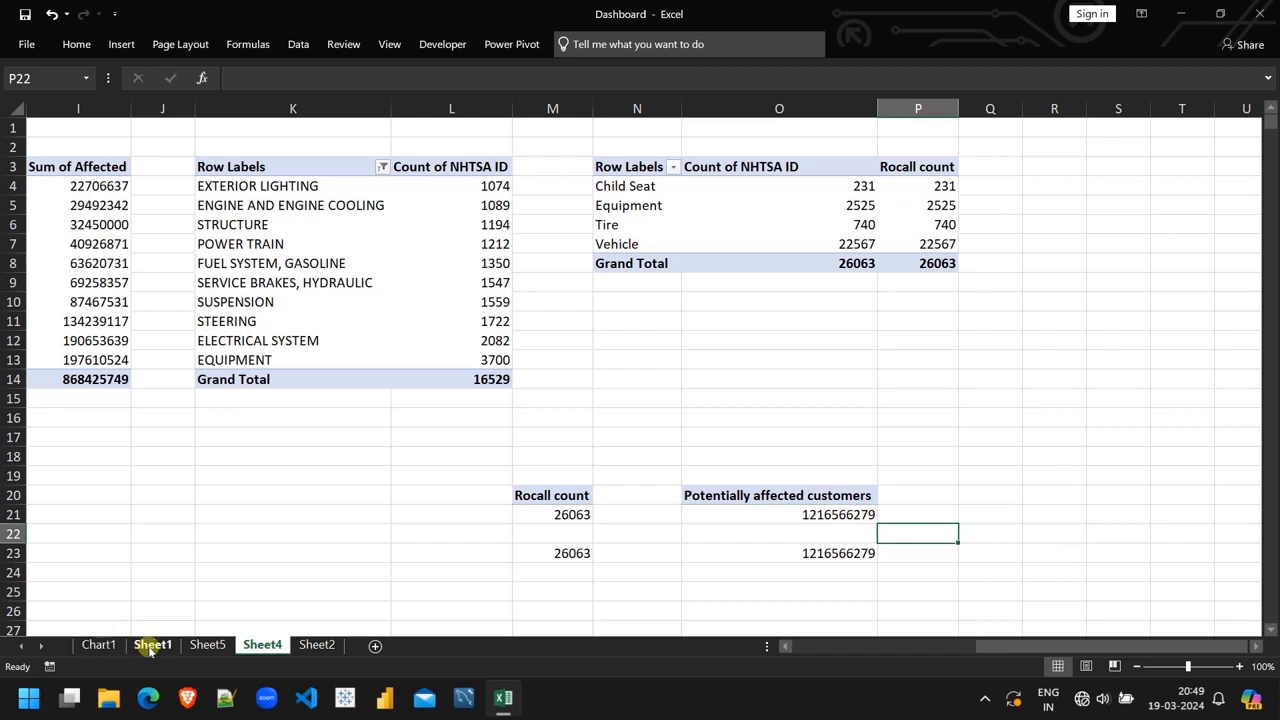
Link the rounded rectangle on Sheet1 to cell M23 of Sheet4 and add the label "Total Recalls." on a second line
{"action": "left_click", "coordinate": [152, 645]}
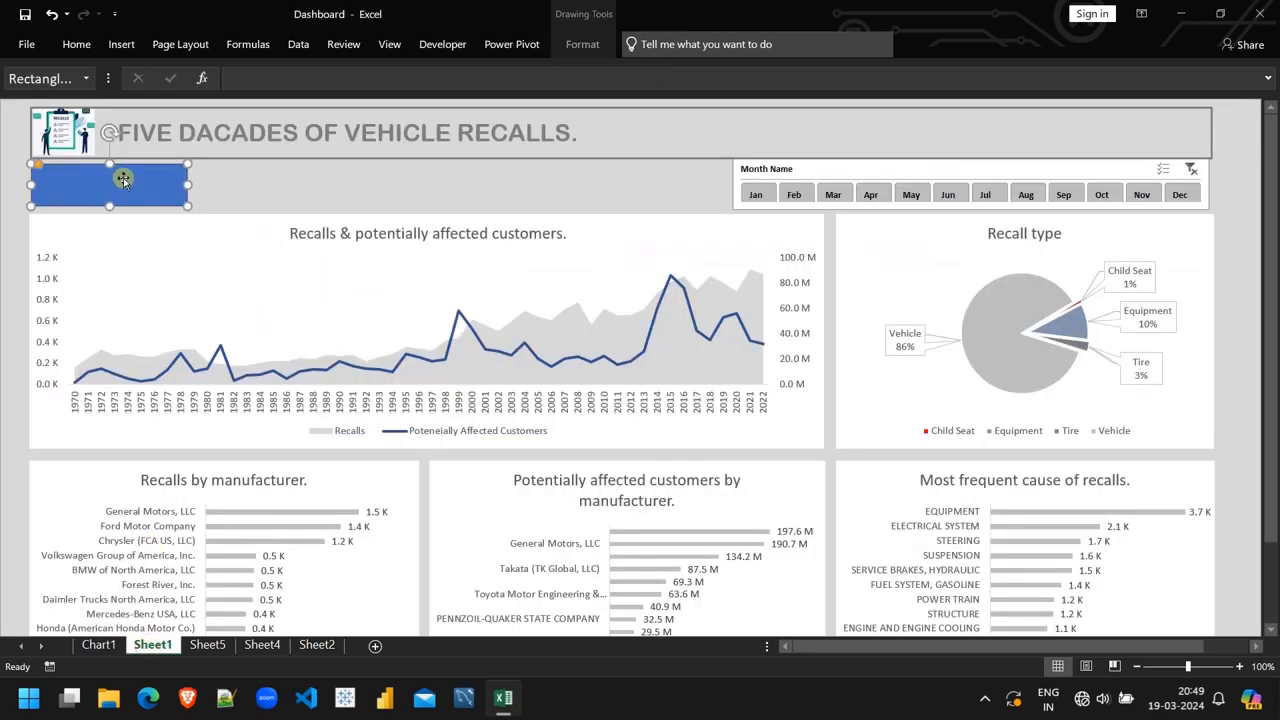
{"action": "left_click", "coordinate": [265, 74]}
{"action": "type", "text": "="}
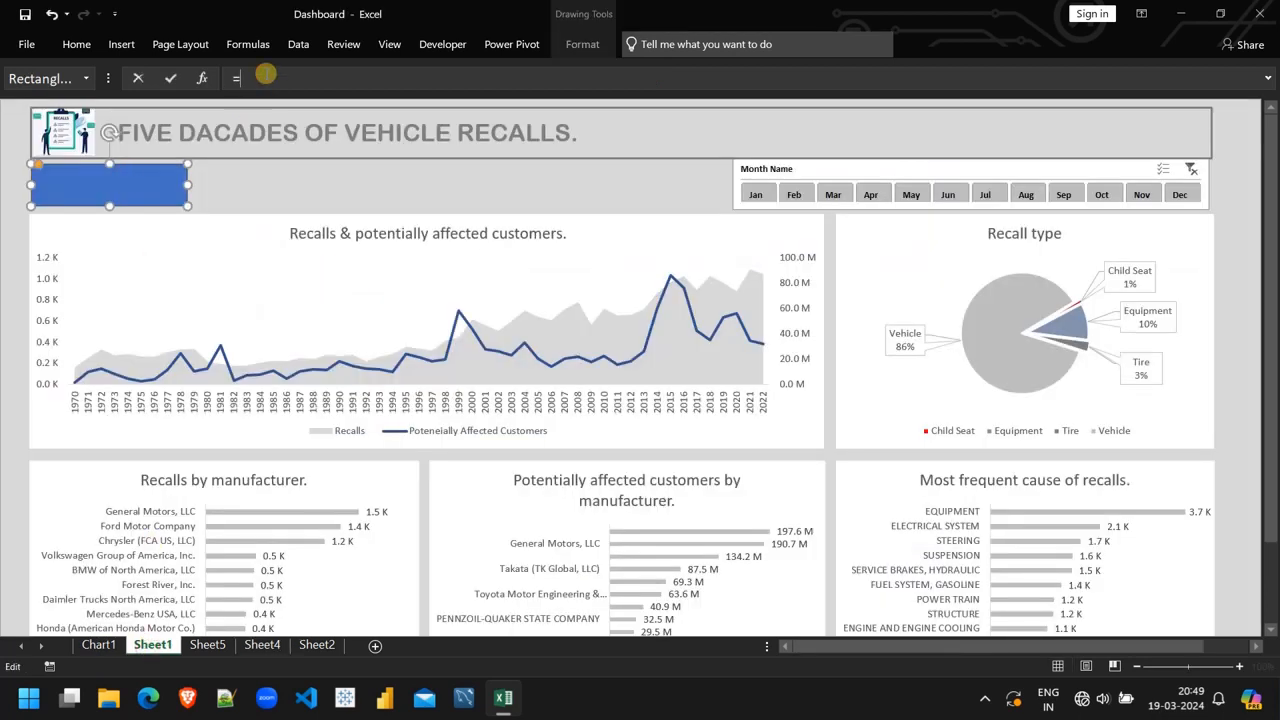
{"action": "left_click", "coordinate": [262, 645]}
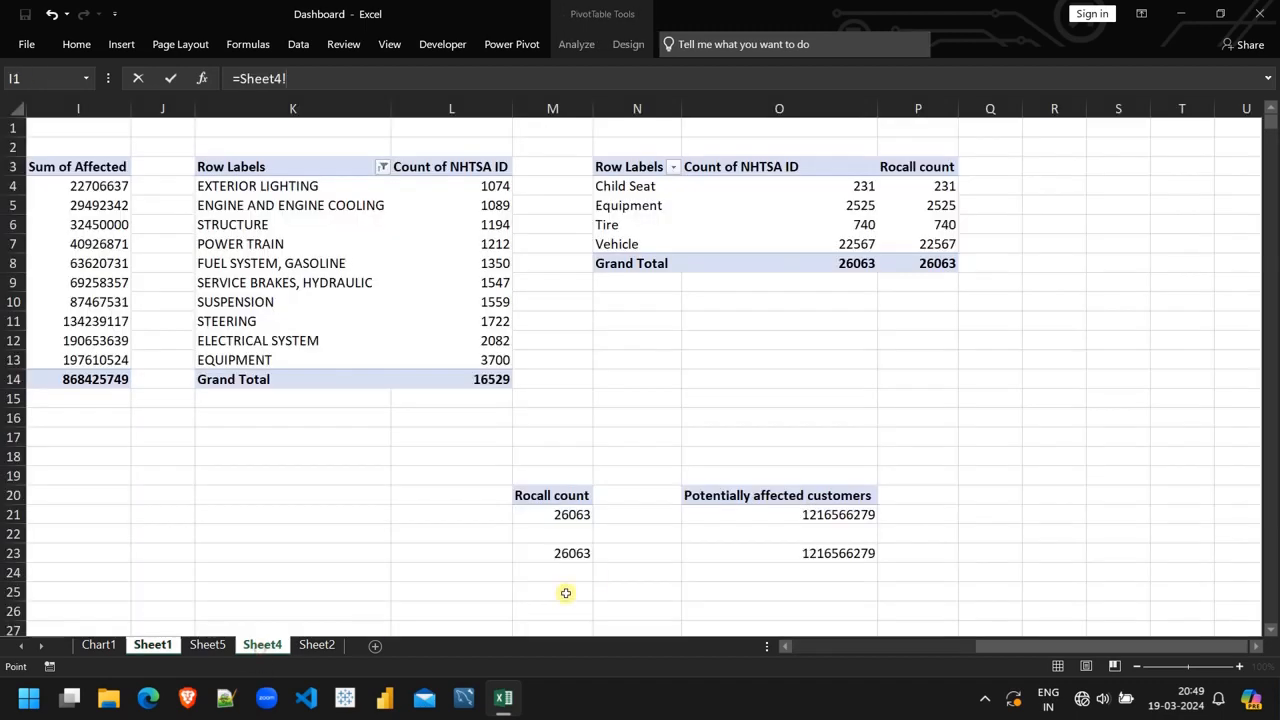
{"action": "left_click", "coordinate": [569, 553]}
{"action": "key", "text": "Return"}
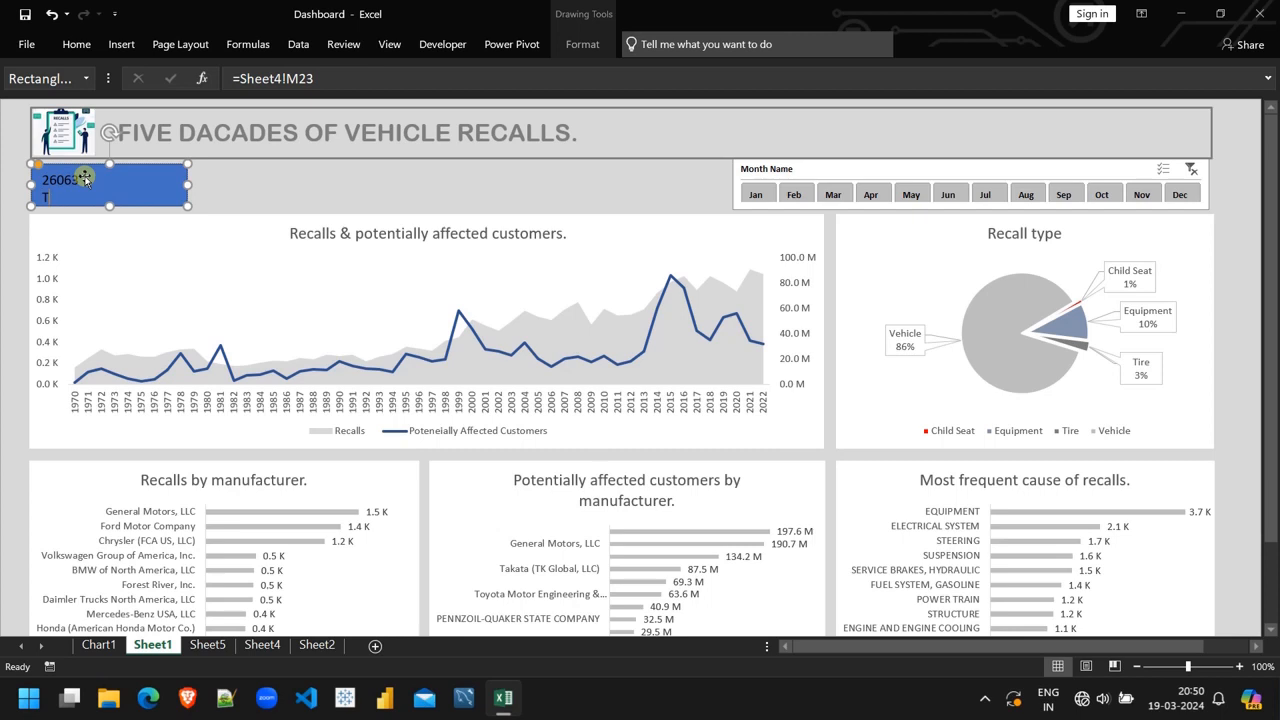
{"action": "type", "text": "Recalls."}
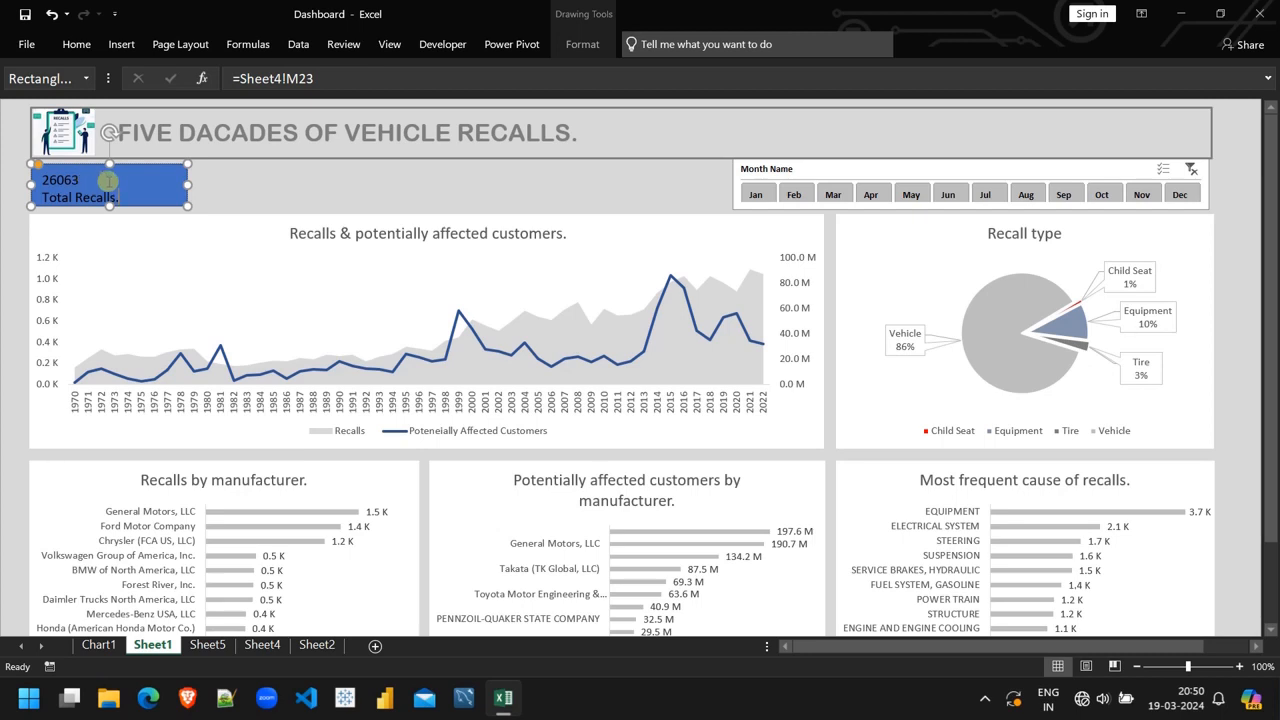
Format all text in the Total Recalls card as 12 pt bold, centred and grey
{"action": "key", "text": "shift+Left"}
{"action": "key", "text": "shift+Left"}
{"action": "key", "text": "shift+Left"}
{"action": "key", "text": "shift+Left"}
{"action": "key", "text": "shift+Left"}
{"action": "key", "text": "shift+Left"}
{"action": "key", "text": "shift+Left"}
{"action": "key", "text": "shift+Left"}
{"action": "key", "text": "shift+Left"}
{"action": "key", "text": "shift+Left"}
{"action": "key", "text": "shift+Left"}
{"action": "key", "text": "shift+Left"}
{"action": "key", "text": "shift+Left"}
{"action": "key", "text": "shift+Left"}
{"action": "key", "text": "shift+Left"}
{"action": "key", "text": "shift+Left"}
{"action": "key", "text": "shift+Left"}
{"action": "key", "text": "shift+Left"}
{"action": "key", "text": "shift+Left"}
{"action": "key", "text": "shift+Left"}
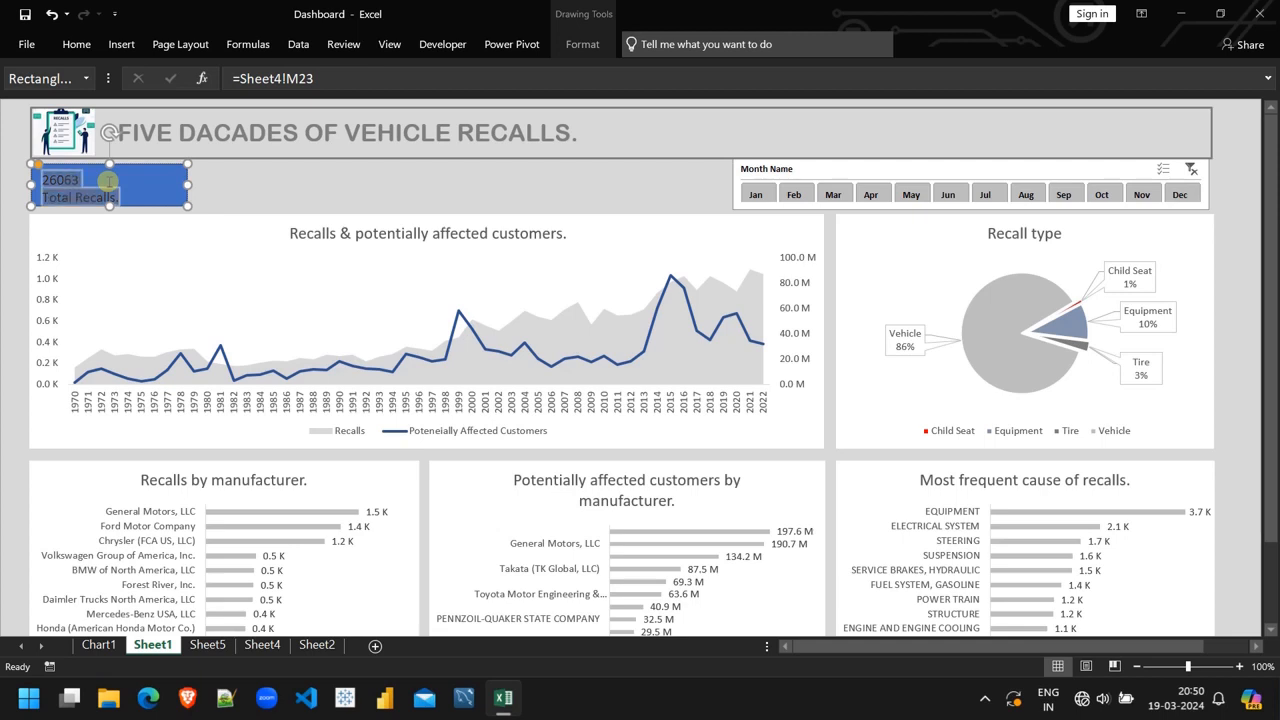
{"action": "left_click", "coordinate": [77, 47]}
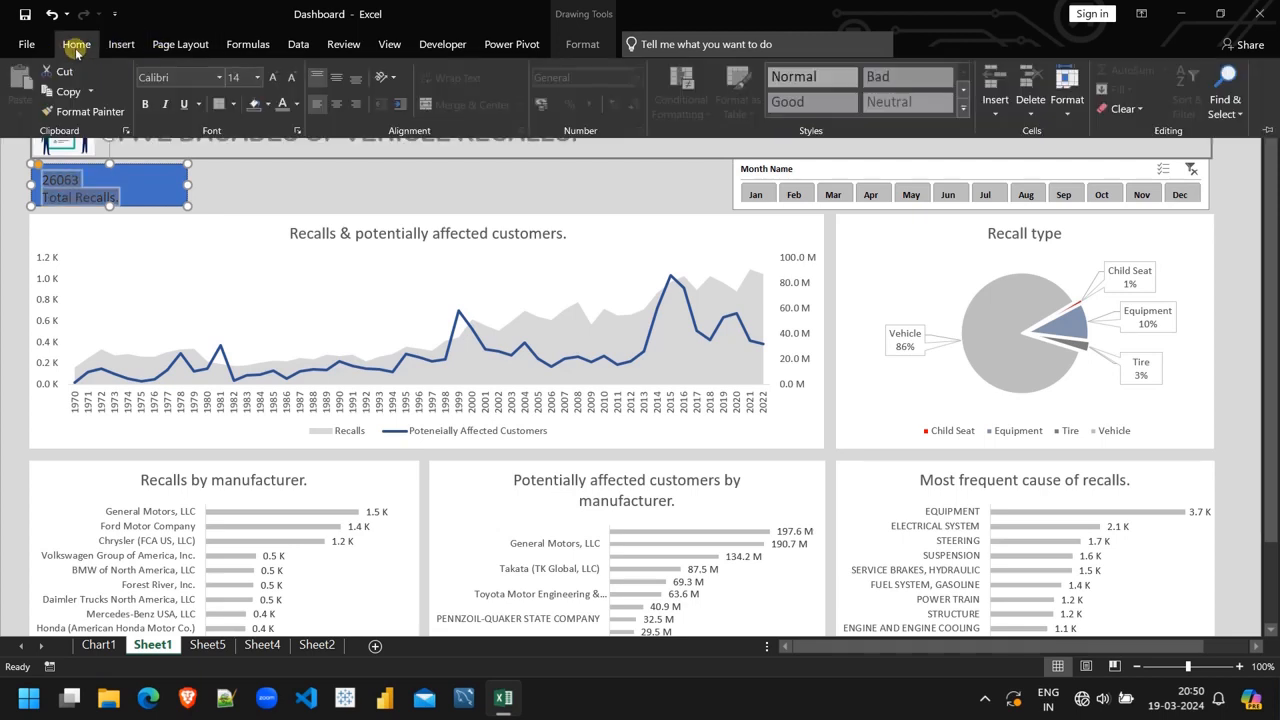
{"action": "left_click", "coordinate": [258, 78]}
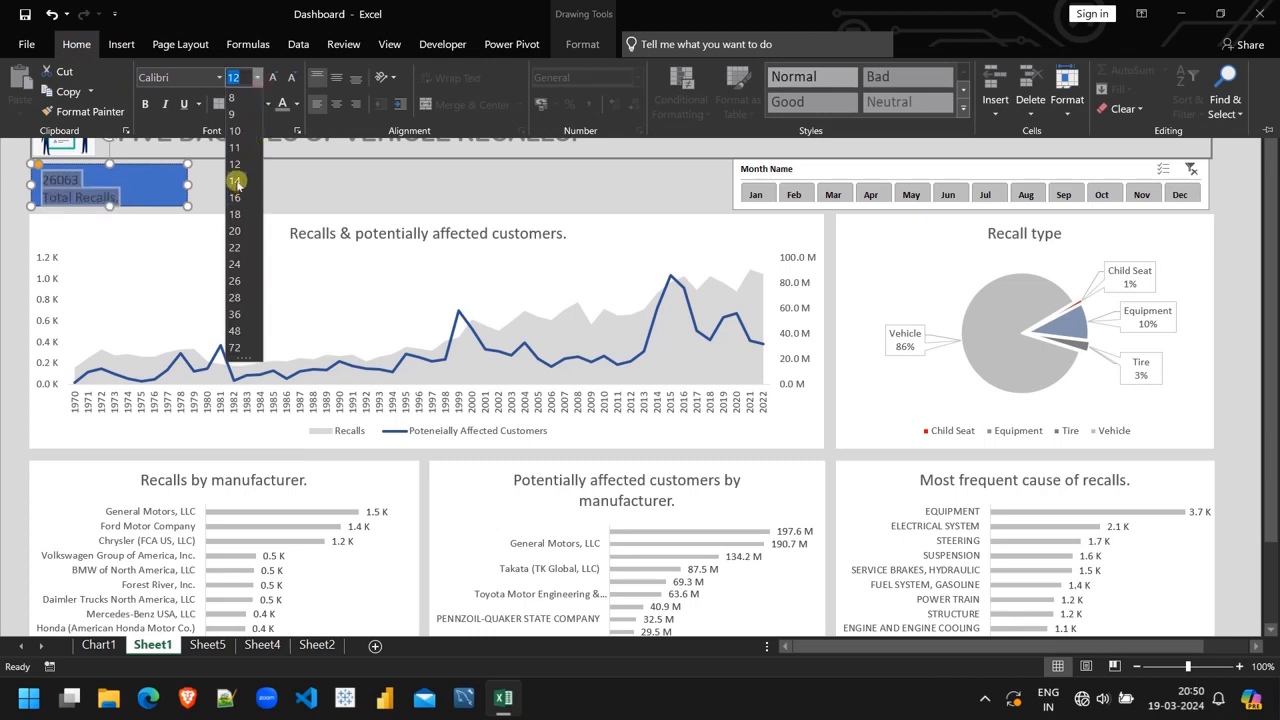
{"action": "key", "text": "Escape"}
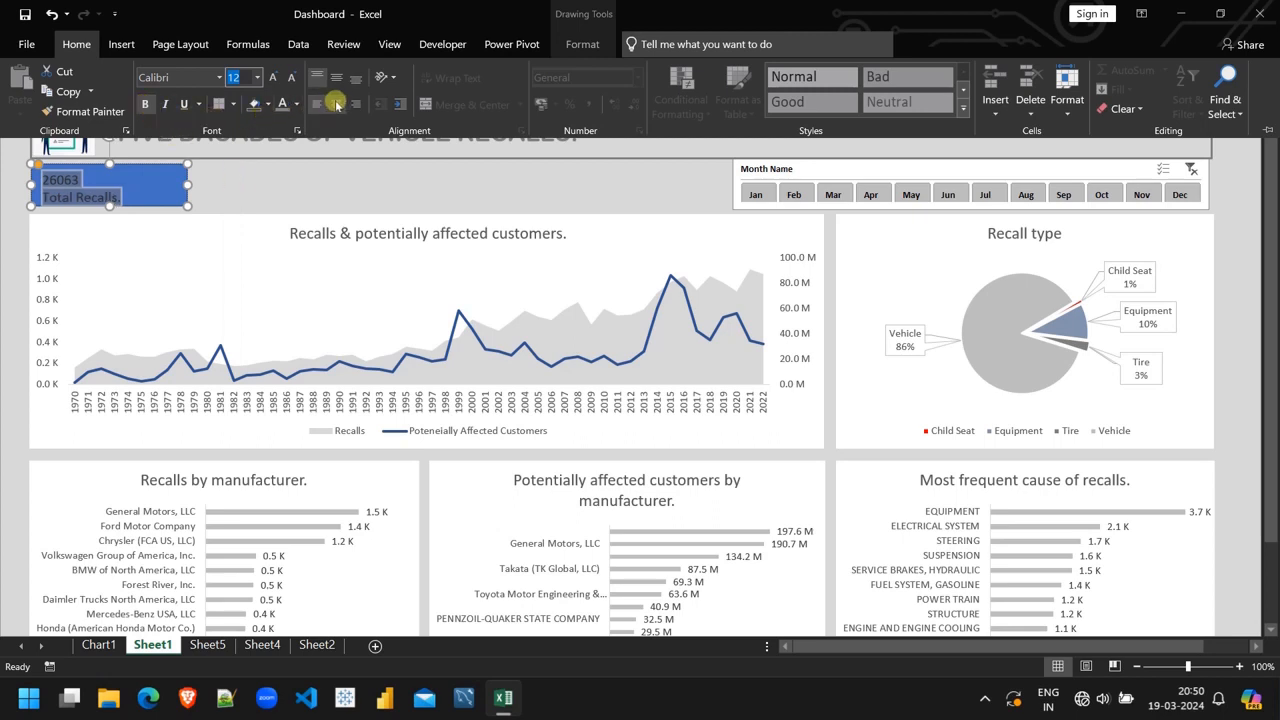
{"action": "left_click", "coordinate": [336, 104]}
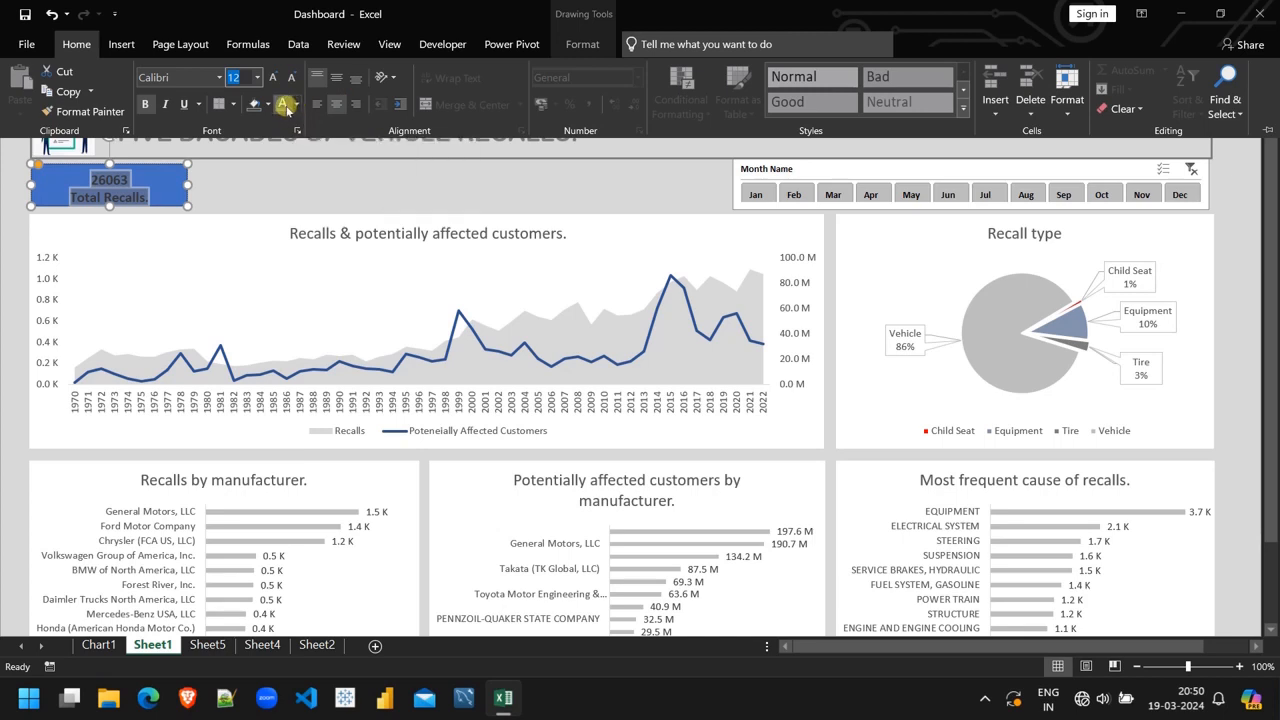
{"action": "left_click", "coordinate": [284, 105]}
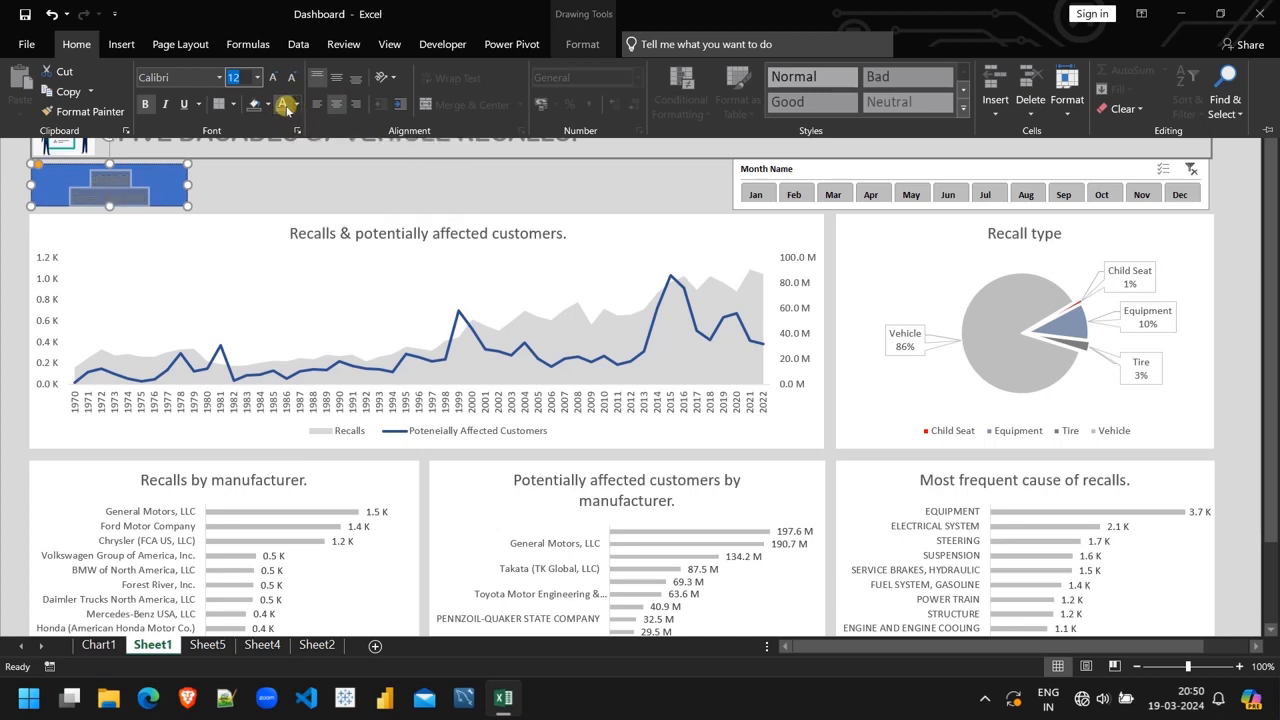
Fill the Total Recalls card with white and extend its lower edge slightly so both text lines fit
{"action": "left_click", "coordinate": [173, 180]}
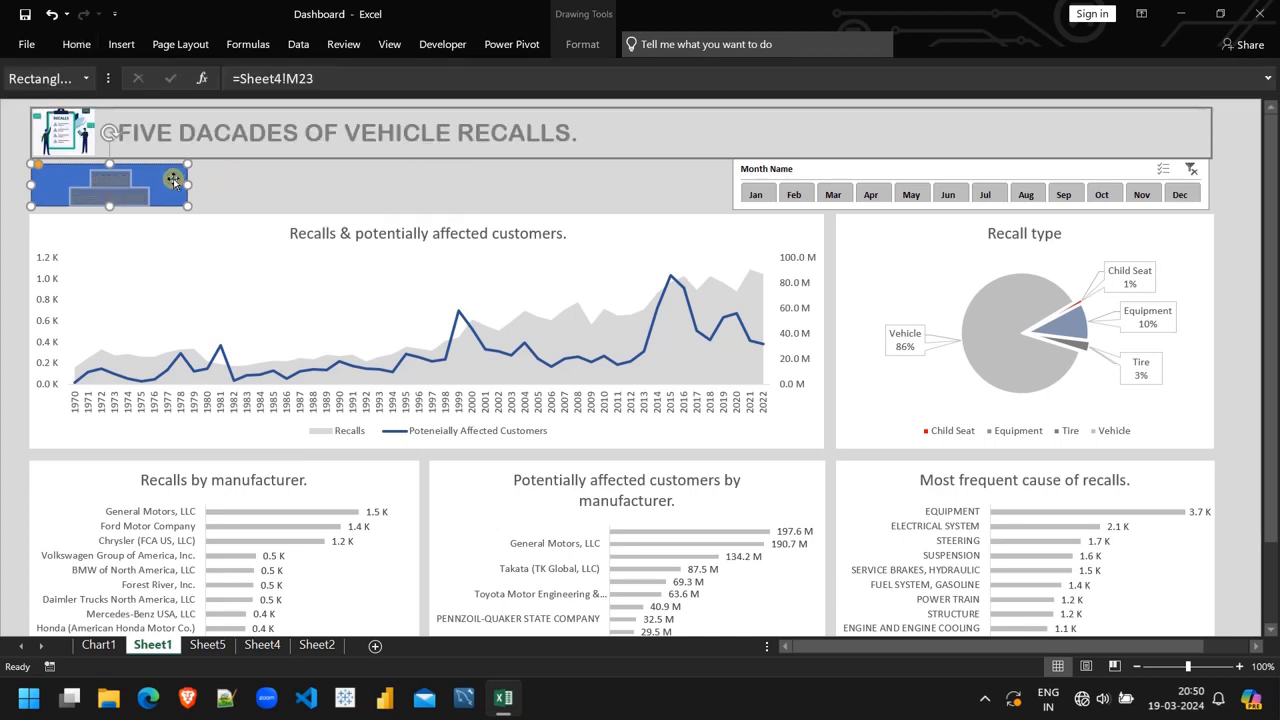
{"action": "left_click", "coordinate": [584, 46]}
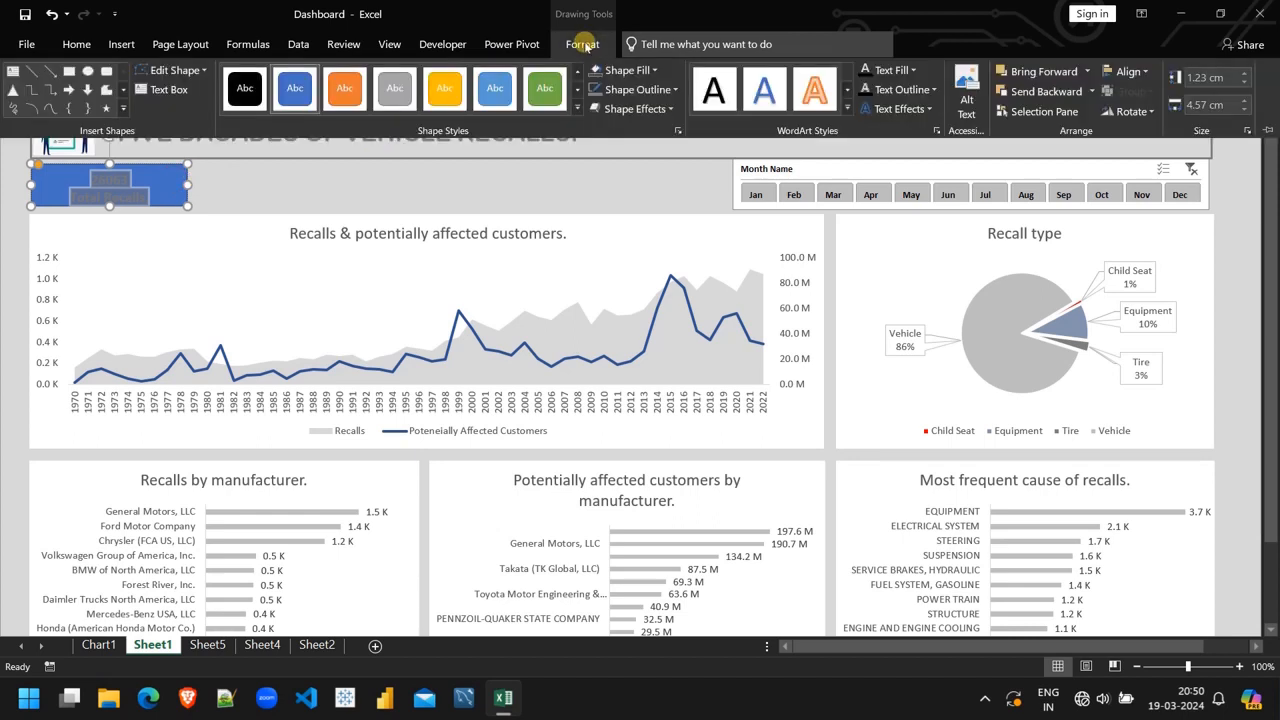
{"action": "left_click", "coordinate": [650, 70]}
{"action": "left_click", "coordinate": [595, 127]}
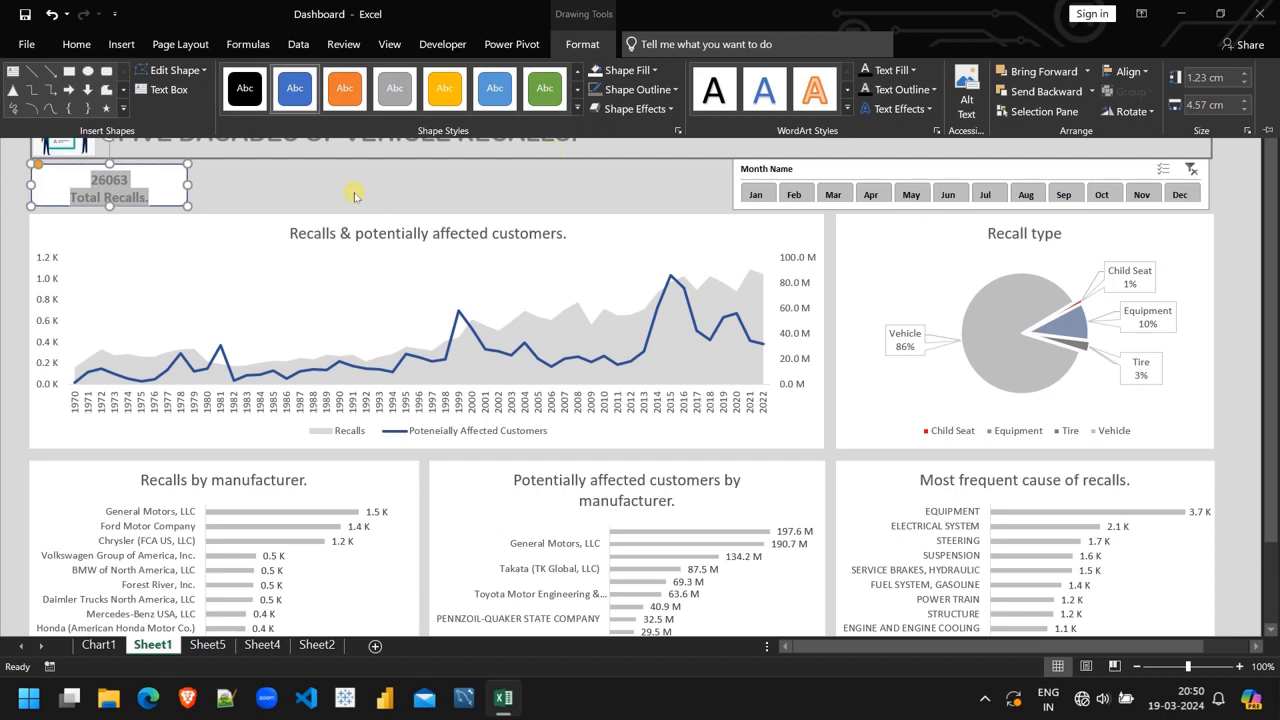
{"action": "left_click", "coordinate": [221, 191]}
{"action": "left_click", "coordinate": [217, 187]}
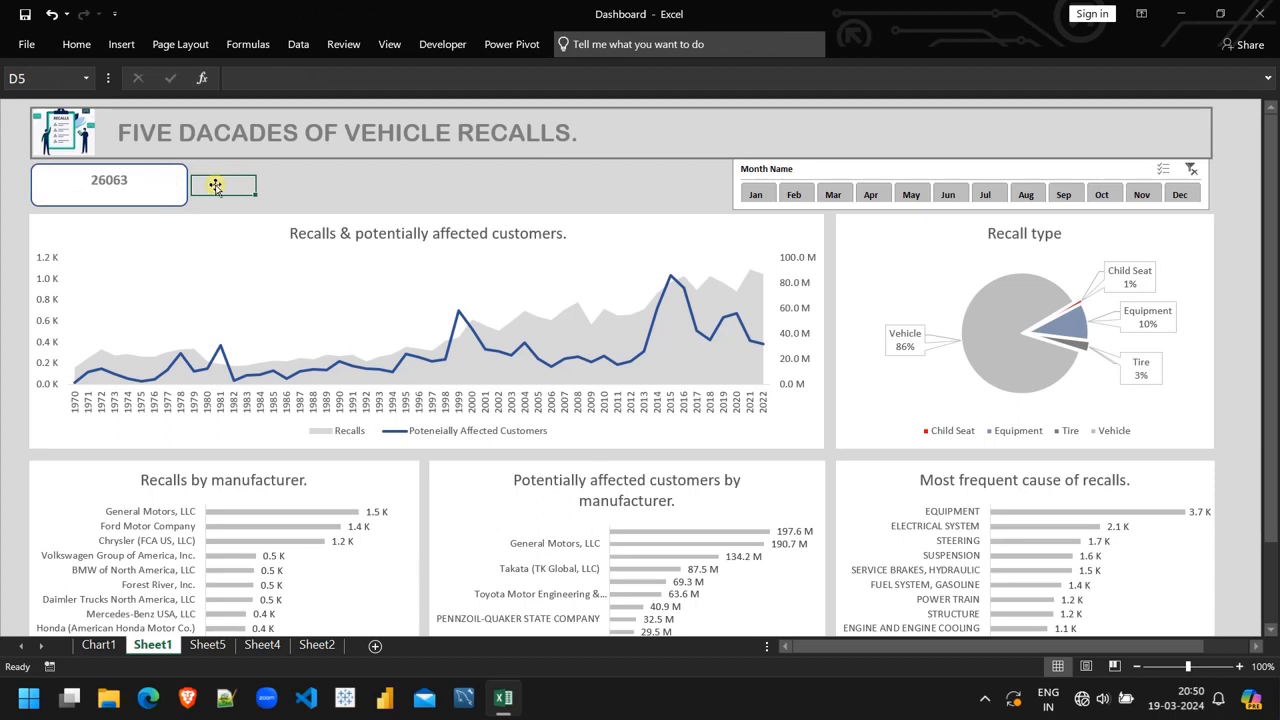
{"action": "left_click", "coordinate": [133, 201]}
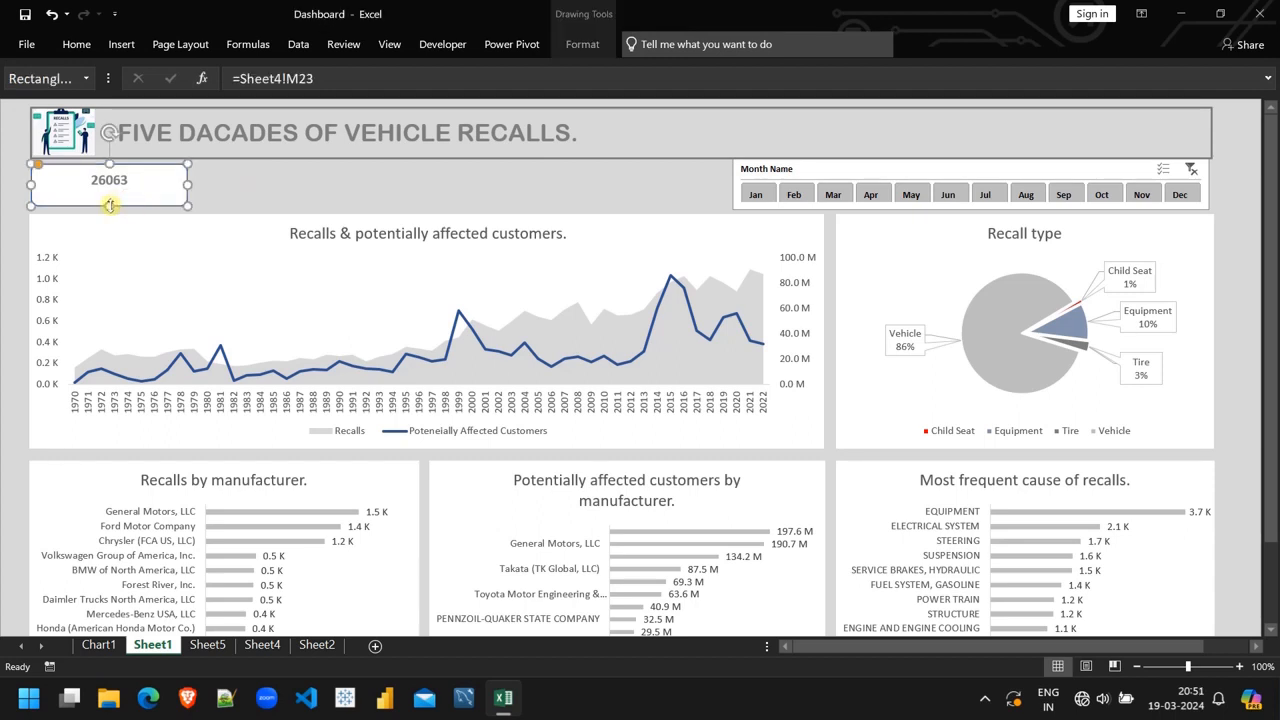
{"action": "left_click_drag", "start_coordinate": [110, 206], "coordinate": [110, 214]}
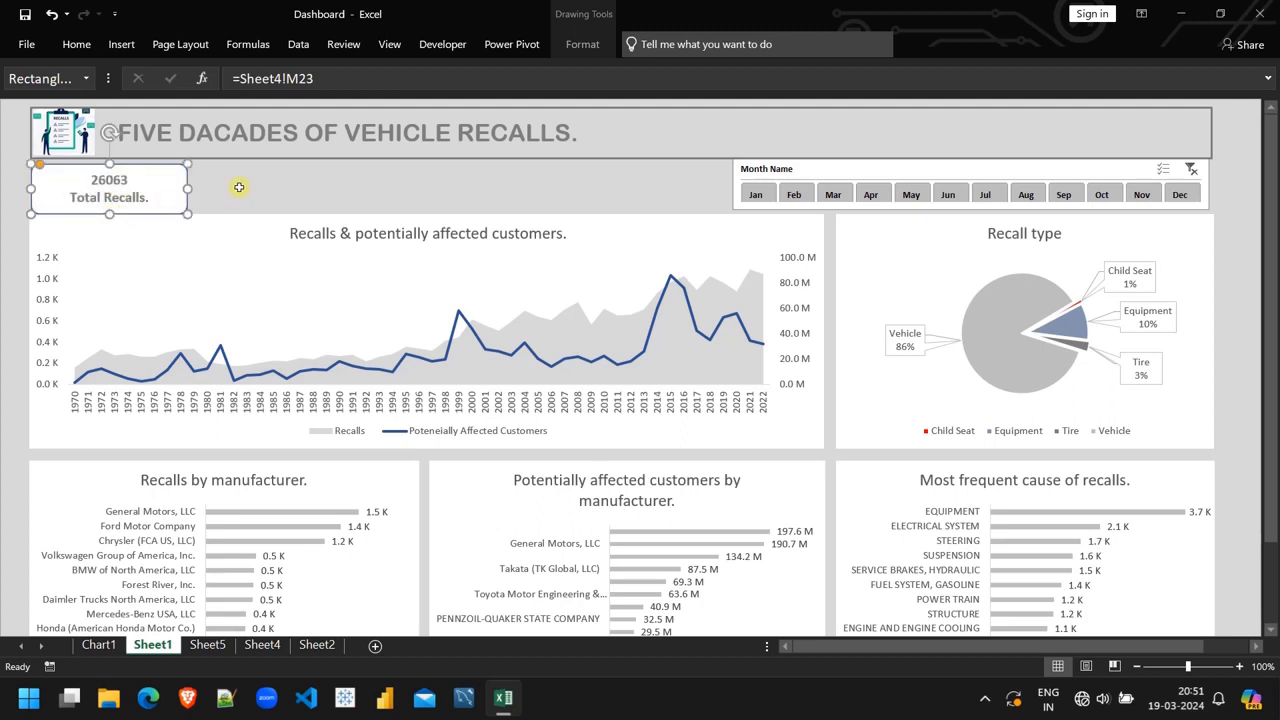
Duplicate the Total Recalls card and place the copy just to its right, level with the original and separated by a small gap
{"action": "key", "text": "ctrl+d"}
{"action": "key", "text": "Up"}
{"action": "key", "text": "Up"}
{"action": "key", "text": "Up"}
{"action": "key", "text": "Up"}
{"action": "key", "text": "Up"}
{"action": "key", "text": "Up"}
{"action": "key", "text": "Up"}
{"action": "key", "text": "Up"}
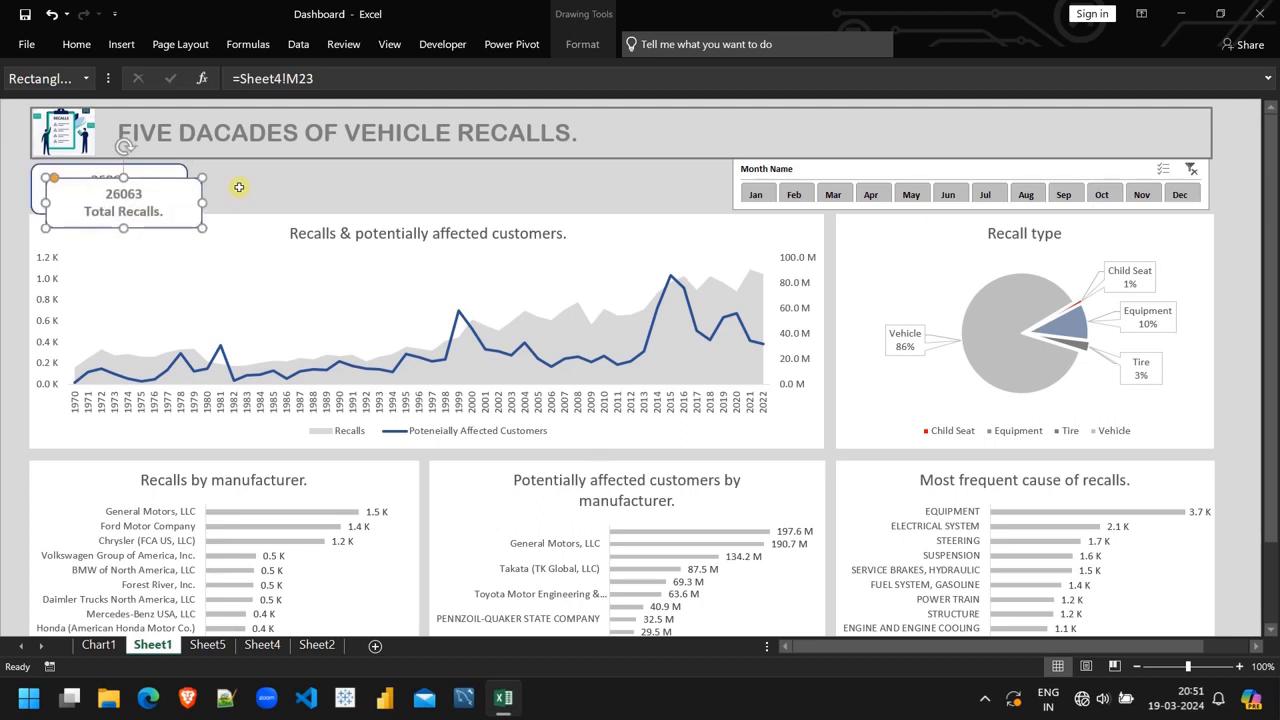
{"action": "key", "text": "Up"}
{"action": "key", "text": "Up"}
{"action": "key", "text": "Up"}
{"action": "key", "text": "Up"}
{"action": "key", "text": "Up"}
{"action": "key", "text": "Up"}
{"action": "key", "text": "Up"}
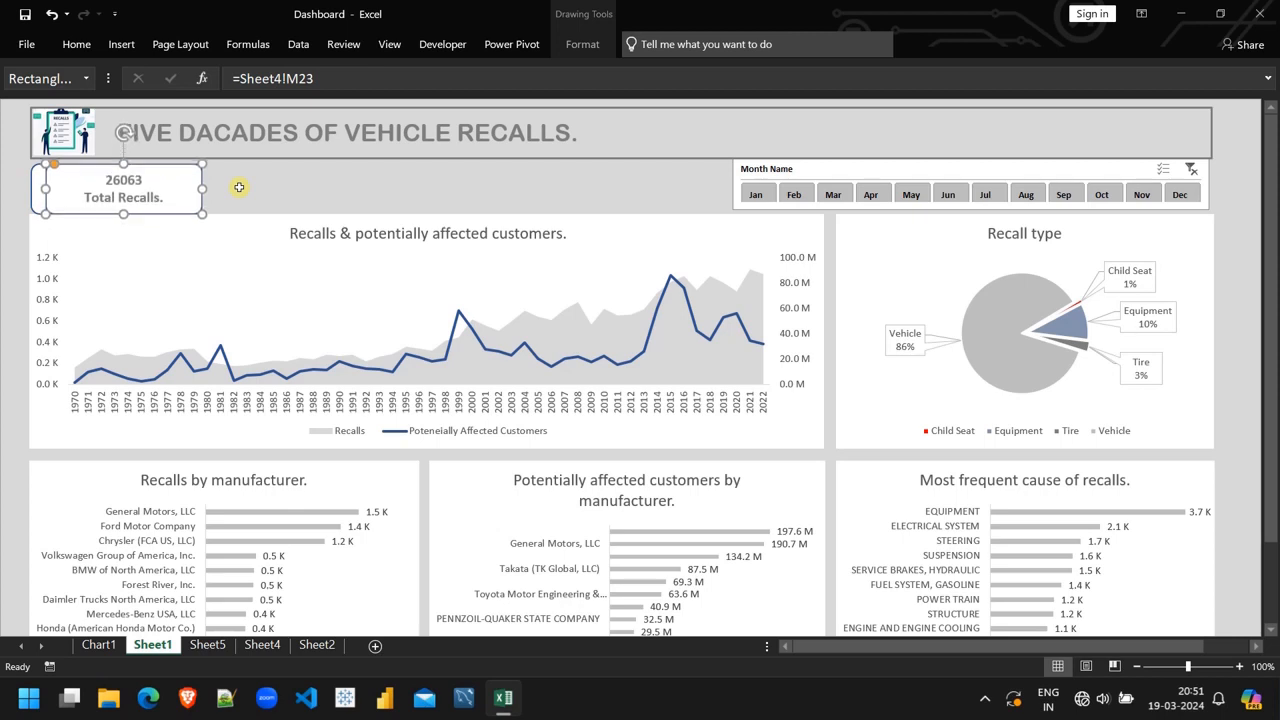
{"action": "key", "text": "Right"}
{"action": "key", "text": "Right"}
{"action": "key", "text": "Right"}
{"action": "key", "text": "Right"}
{"action": "key", "text": "Right"}
{"action": "key", "text": "Right"}
{"action": "key", "text": "Right"}
{"action": "key", "text": "Right"}
{"action": "key", "text": "Right"}
{"action": "key", "text": "Right"}
{"action": "key", "text": "Right"}
{"action": "key", "text": "Right"}
{"action": "key", "text": "Right"}
{"action": "key", "text": "Right"}
{"action": "key", "text": "Right"}
{"action": "key", "text": "Right"}
{"action": "key", "text": "Right"}
{"action": "key", "text": "Right"}
{"action": "key", "text": "Right"}
{"action": "key", "text": "Right"}
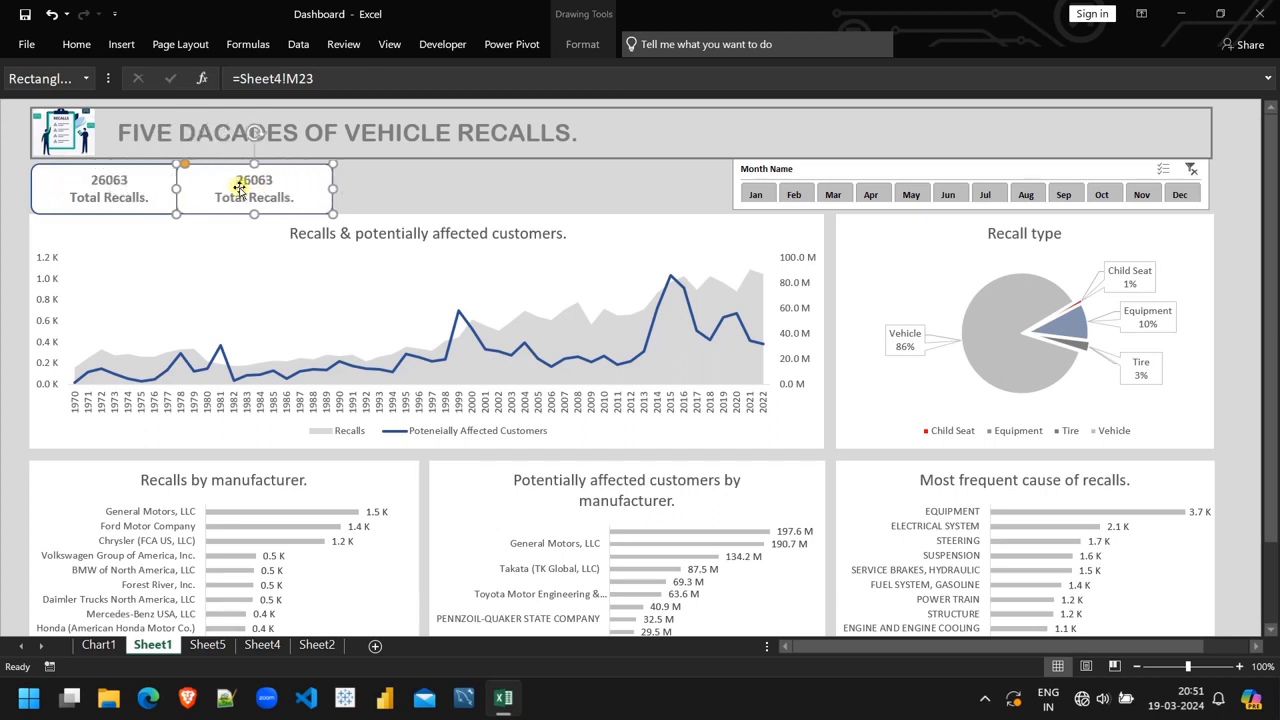
{"action": "key", "text": "Right"}
{"action": "key", "text": "Right"}
{"action": "key", "text": "Right"}
{"action": "key", "text": "Right"}
{"action": "key", "text": "Right"}
{"action": "key", "text": "Right"}
{"action": "key", "text": "Right"}
{"action": "key", "text": "Right"}
{"action": "key", "text": "Right"}
{"action": "key", "text": "Right"}
{"action": "key", "text": "Right"}
{"action": "key", "text": "Right"}
{"action": "key", "text": "Right"}
{"action": "key", "text": "Right"}
{"action": "key", "text": "Right"}
{"action": "key", "text": "Right"}
{"action": "key", "text": "Right"}
{"action": "key", "text": "Right"}
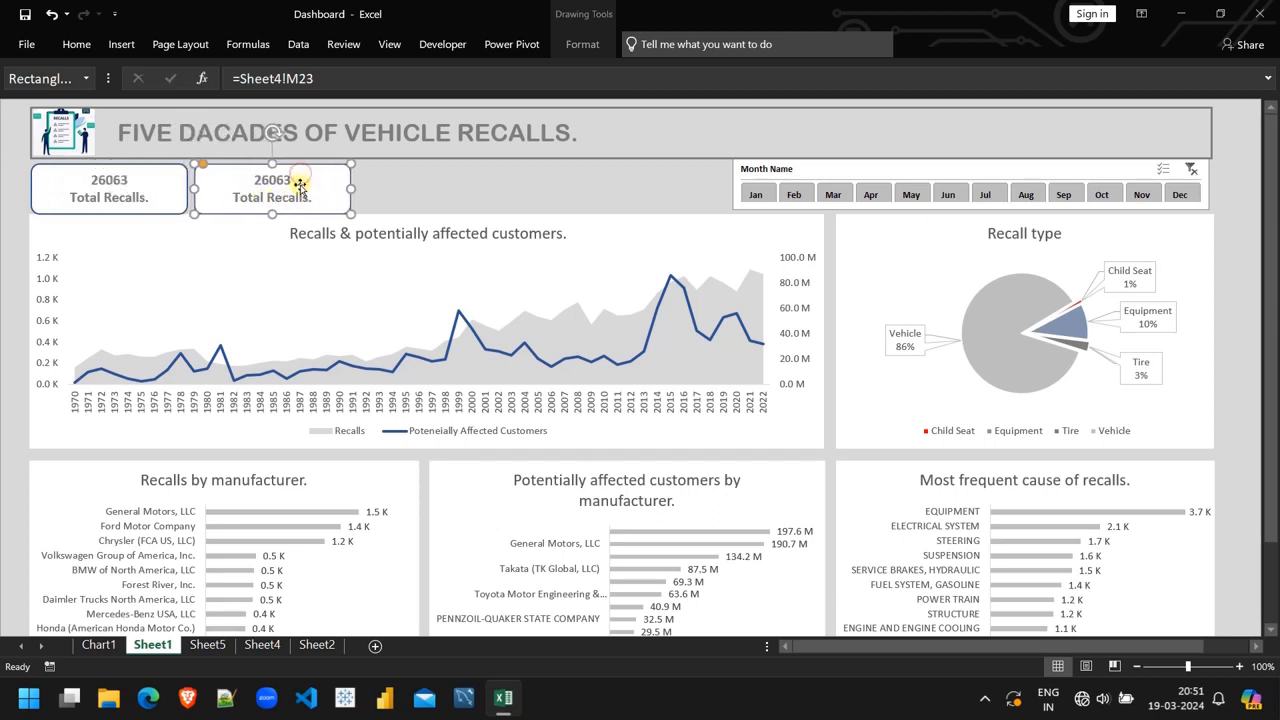
Replace the duplicated card's formula with a link to cell O23 of Sheet4
{"action": "left_click", "coordinate": [320, 78]}
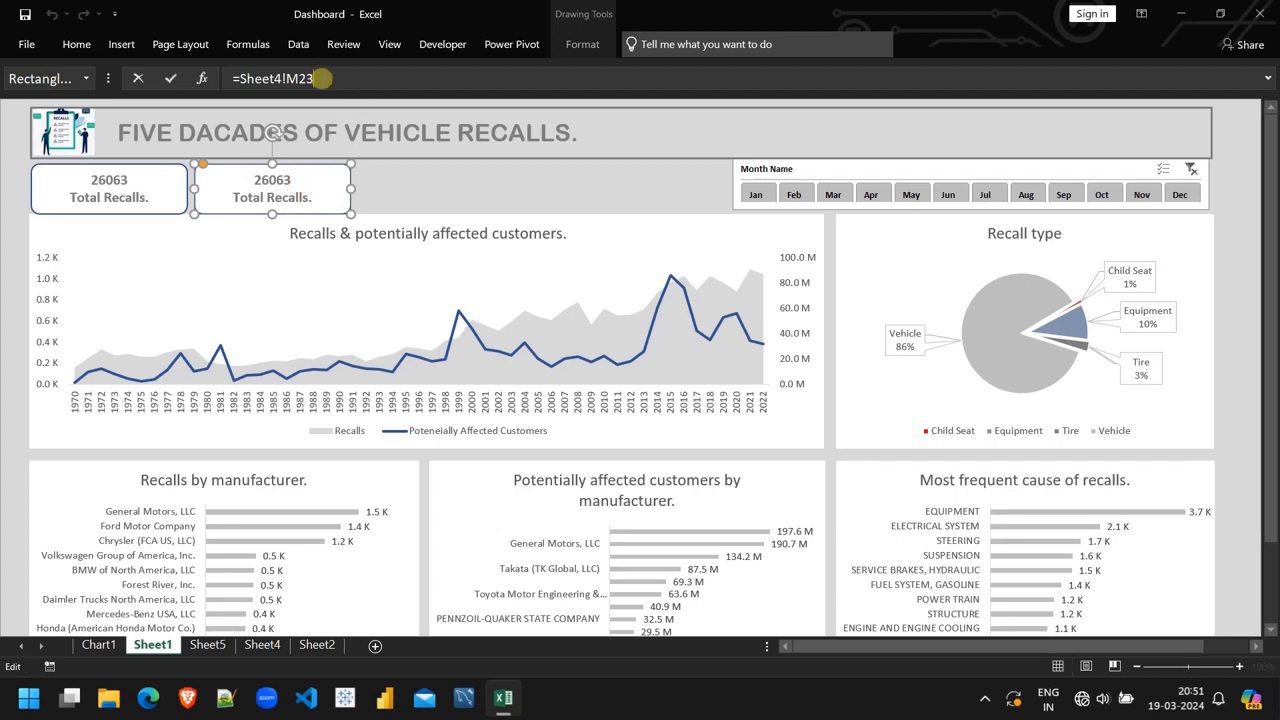
{"action": "key", "text": "BackSpace"}
{"action": "key", "text": "BackSpace"}
{"action": "key", "text": "BackSpace"}
{"action": "key", "text": "BackSpace"}
{"action": "key", "text": "BackSpace"}
{"action": "key", "text": "BackSpace"}
{"action": "key", "text": "BackSpace"}
{"action": "key", "text": "BackSpace"}
{"action": "key", "text": "BackSpace"}
{"action": "key", "text": "BackSpace"}
{"action": "key", "text": "BackSpace"}
{"action": "left_click", "coordinate": [262, 645]}
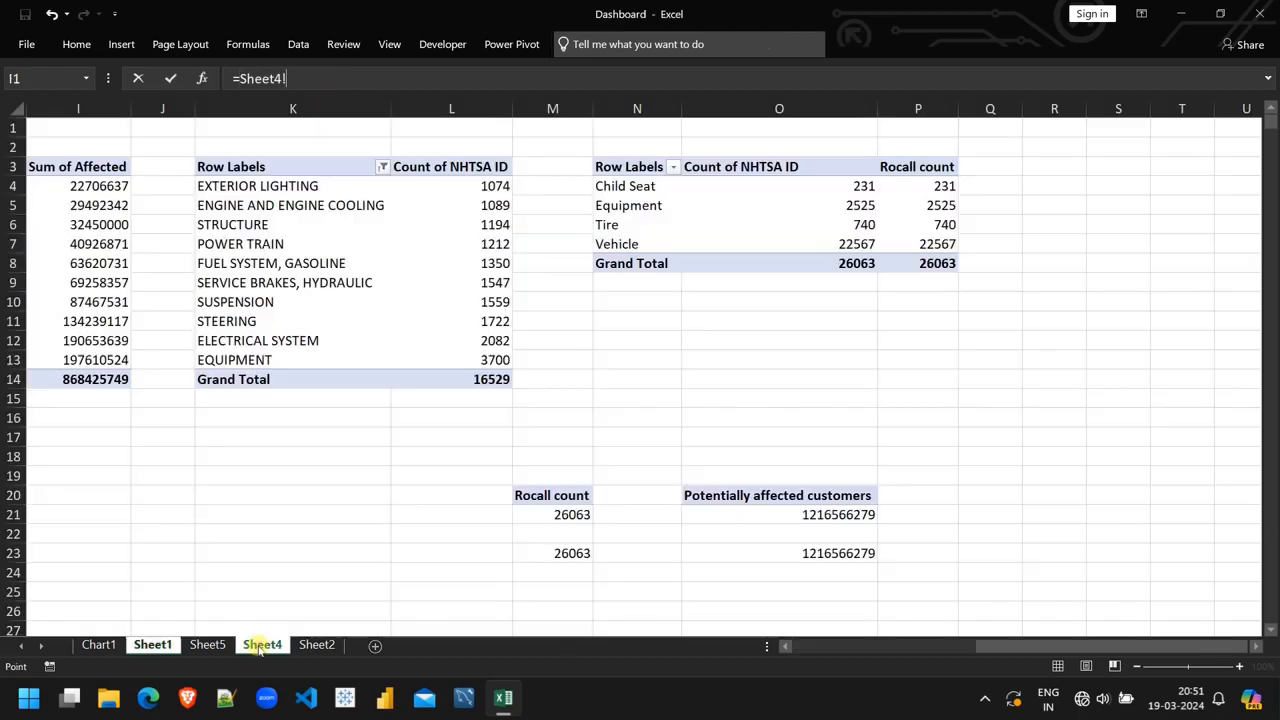
{"action": "left_click", "coordinate": [818, 553]}
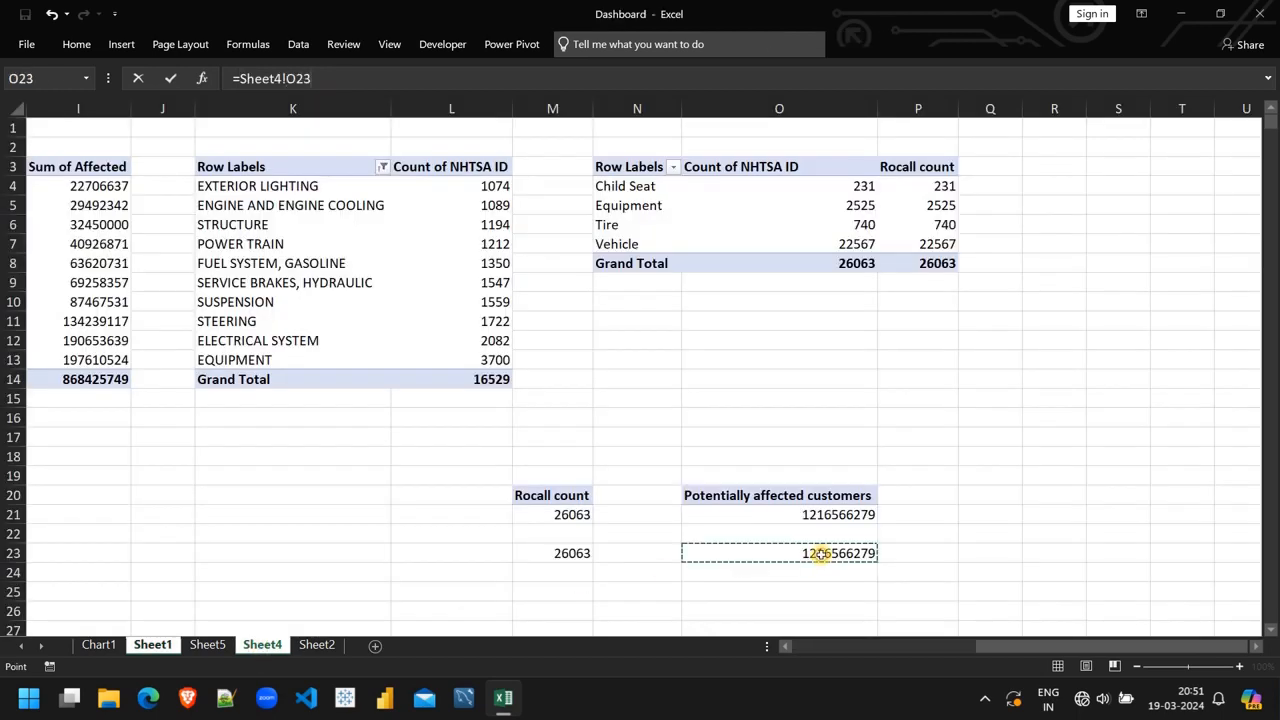
{"action": "key", "text": "Return"}
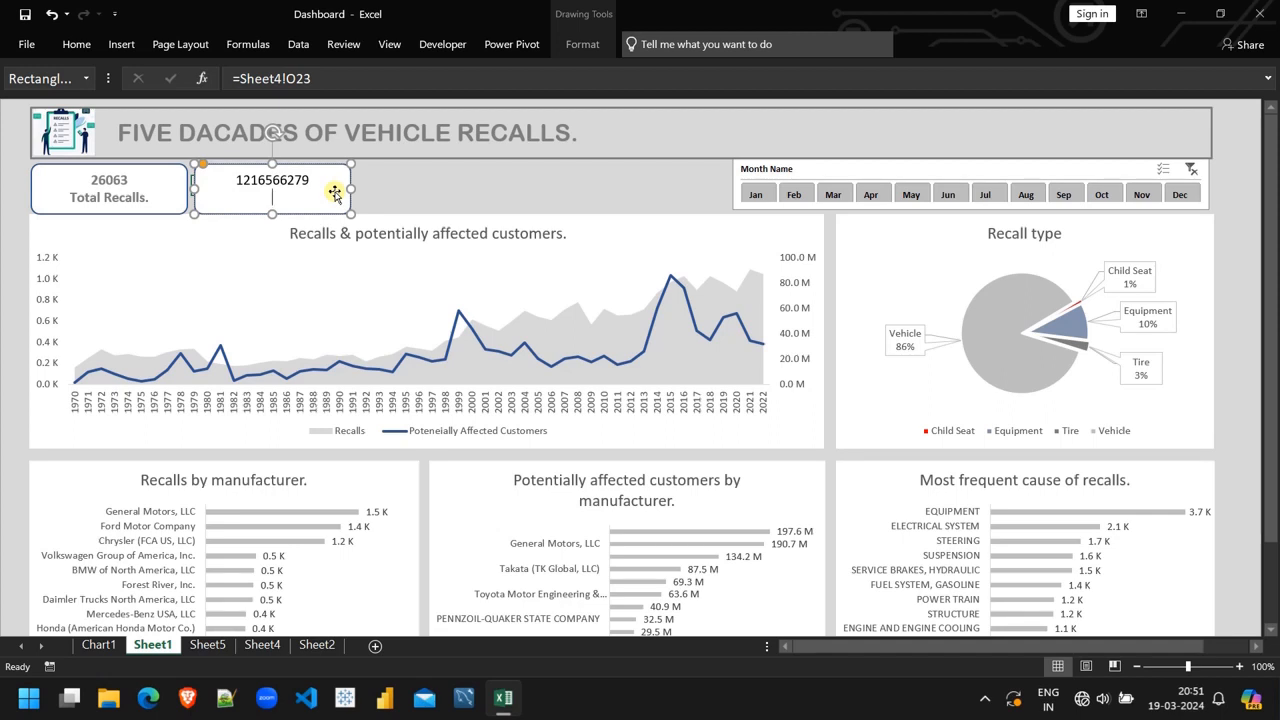
Add the label "Potentially affected" under the second card's value and make all its text bold and grey
{"action": "type", "text": "Potentially affected"}
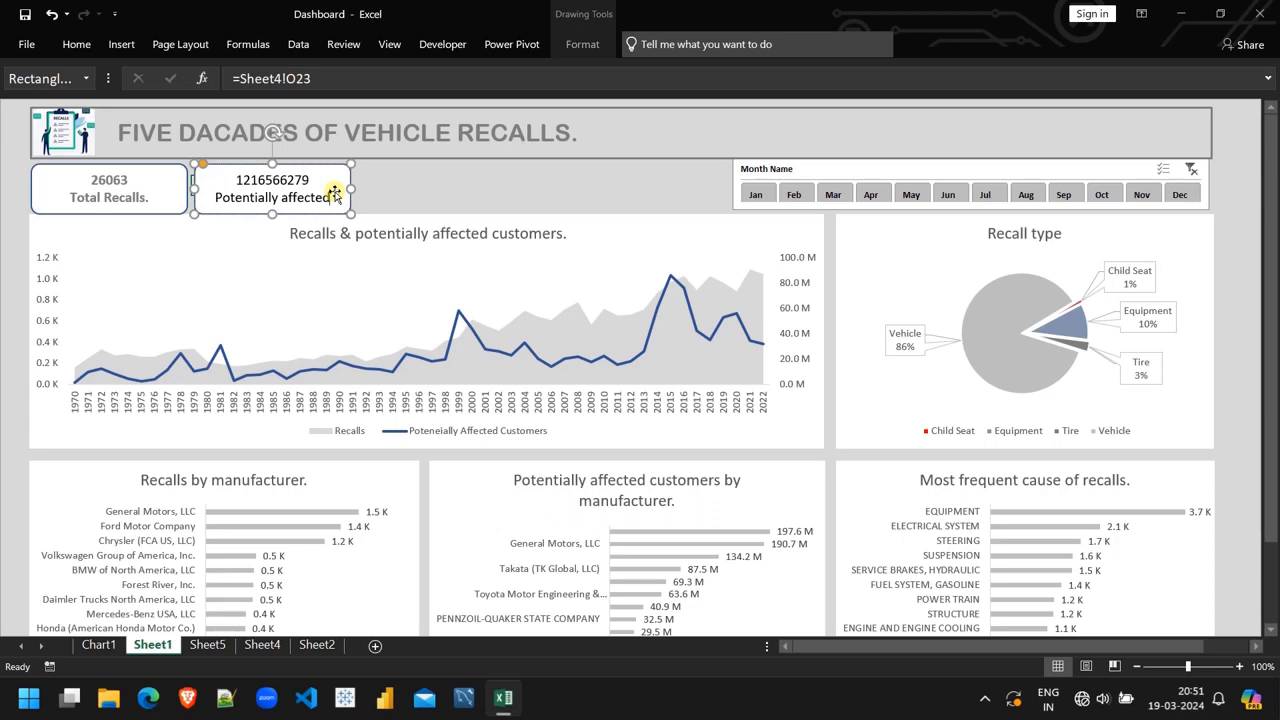
{"action": "key", "text": "shift+Home"}
{"action": "key", "text": "shift+Up"}
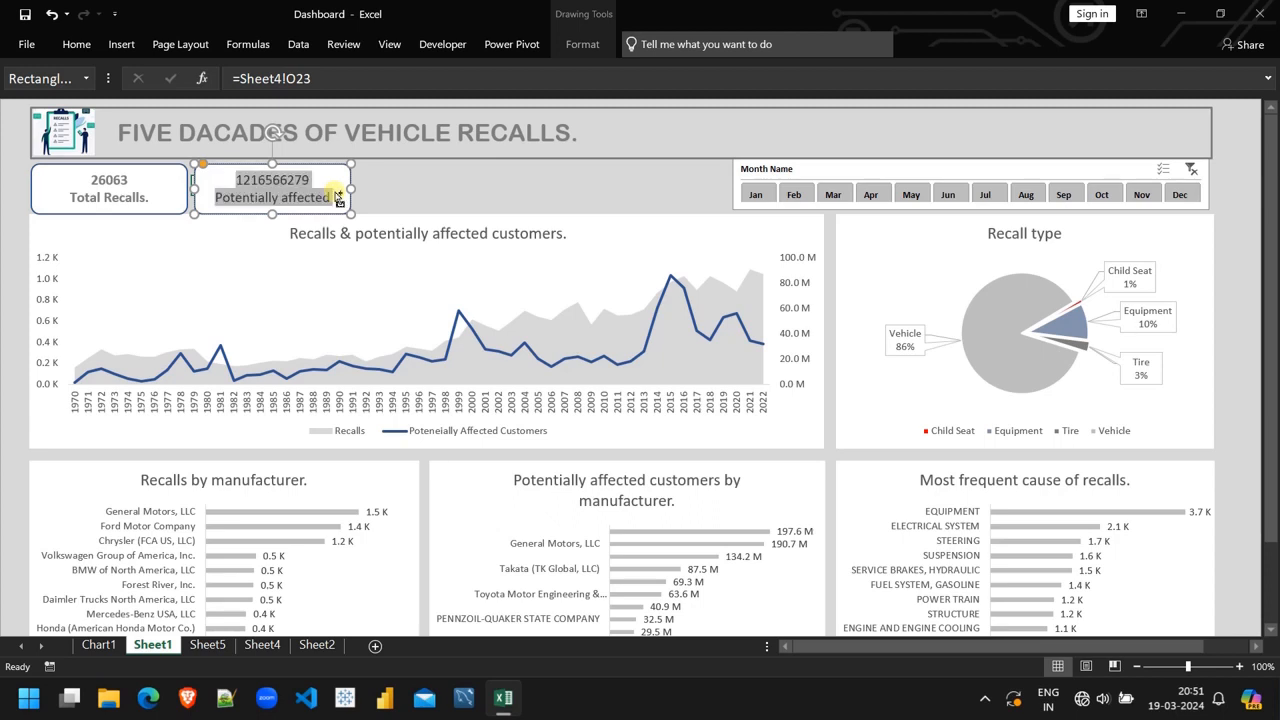
{"action": "left_click", "coordinate": [76, 44]}
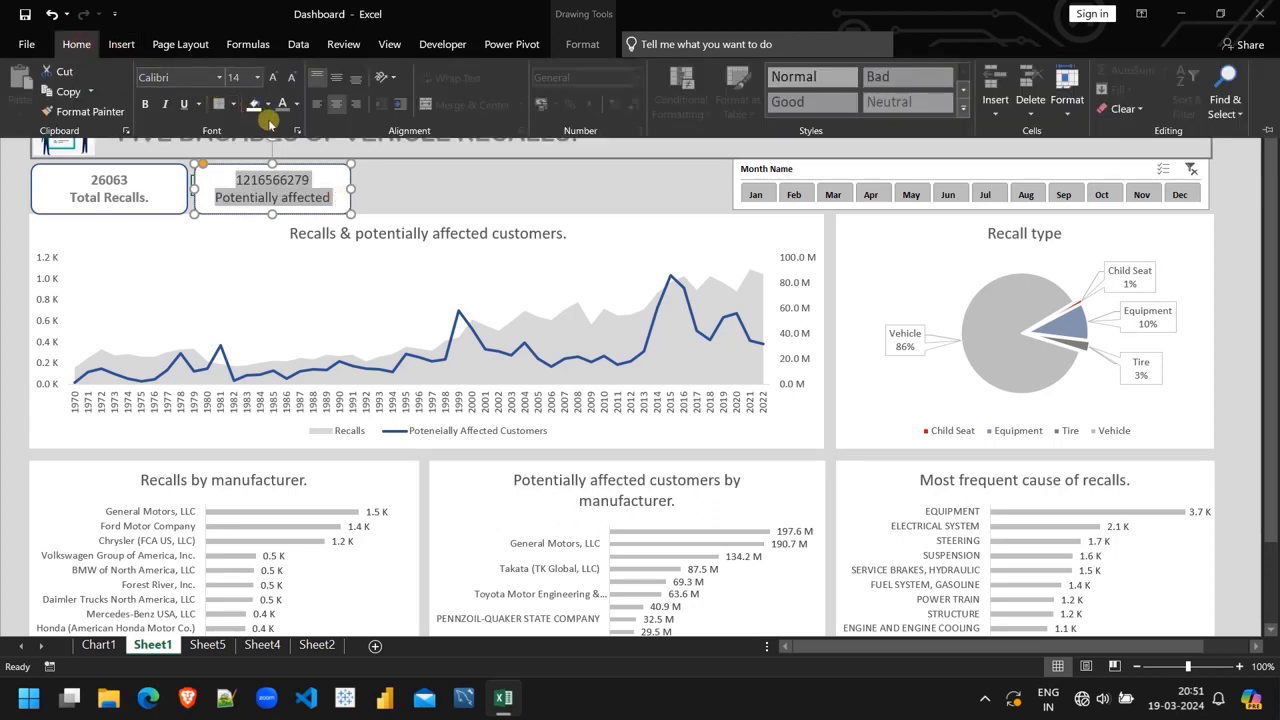
{"action": "left_click", "coordinate": [145, 104]}
{"action": "left_click", "coordinate": [282, 105]}
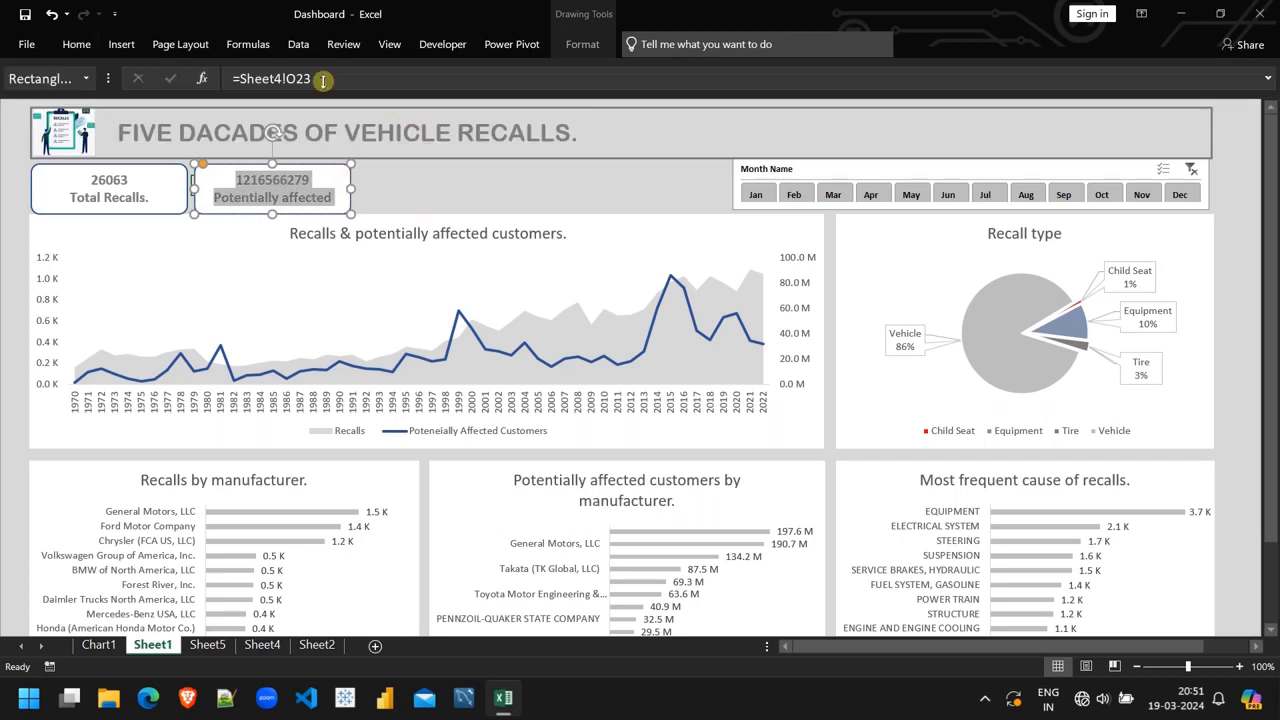
Hide the formula bar to free more vertical room for the dashboard
{"action": "left_click", "coordinate": [388, 44]}
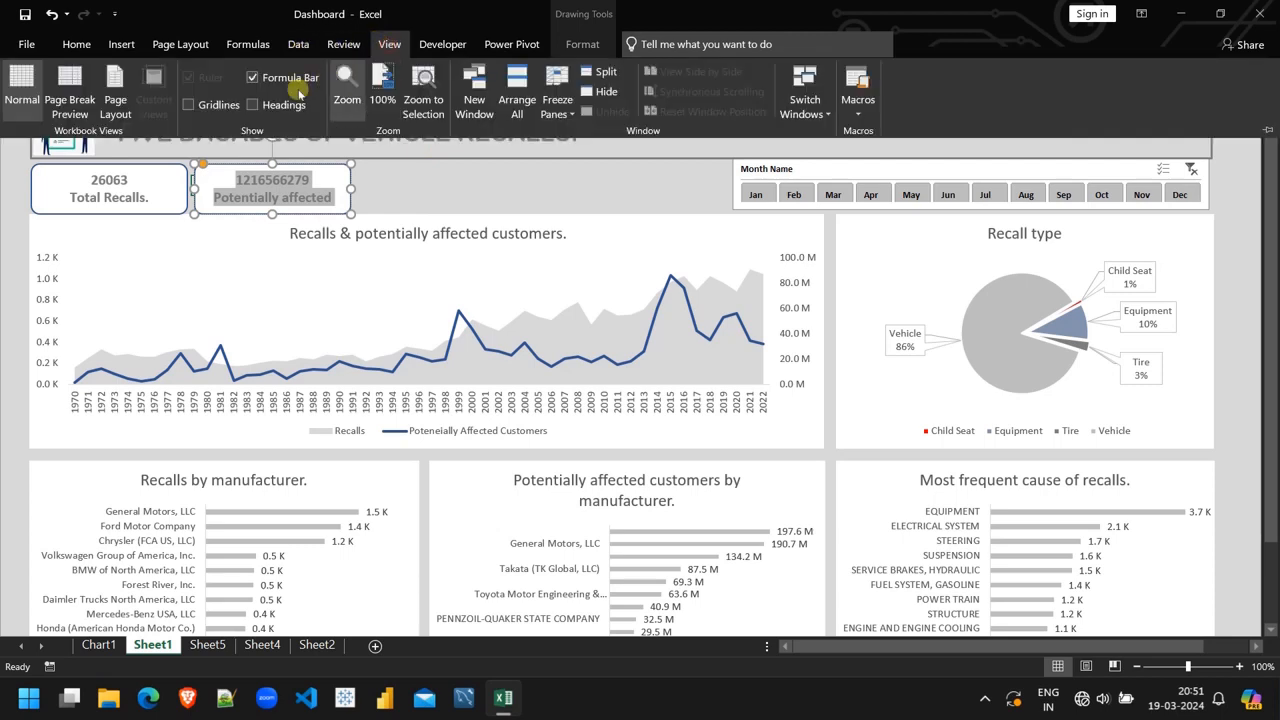
{"action": "left_click", "coordinate": [262, 82]}
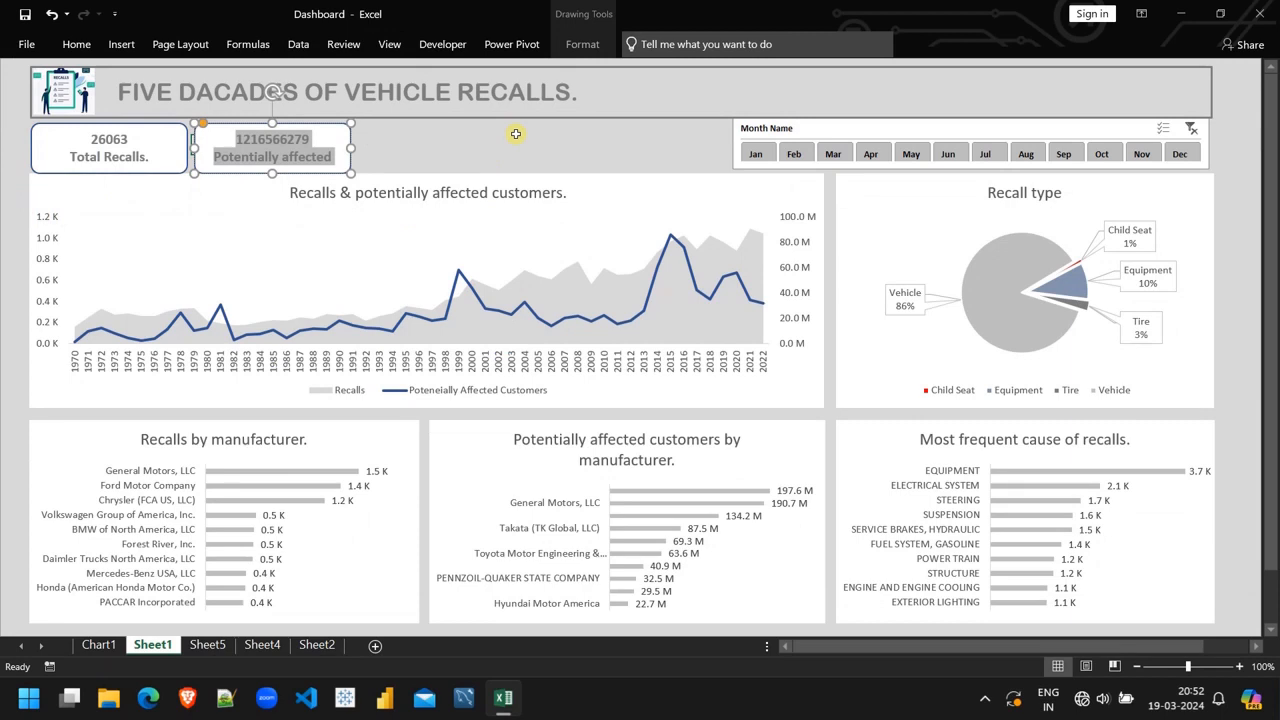
Select all five dashboard charts together and nudge them down slightly to leave a small gap beneath the two cards
{"action": "left_click", "coordinate": [625, 188]}
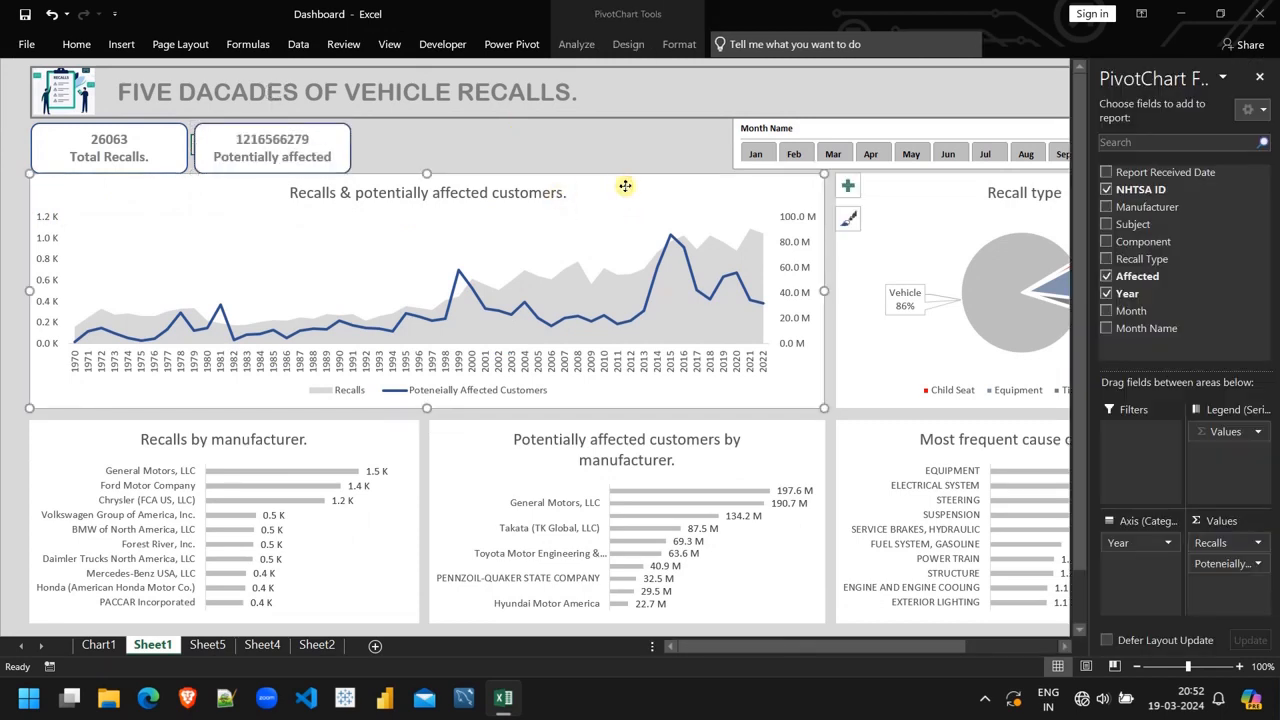
{"action": "left_click", "coordinate": [1258, 78]}
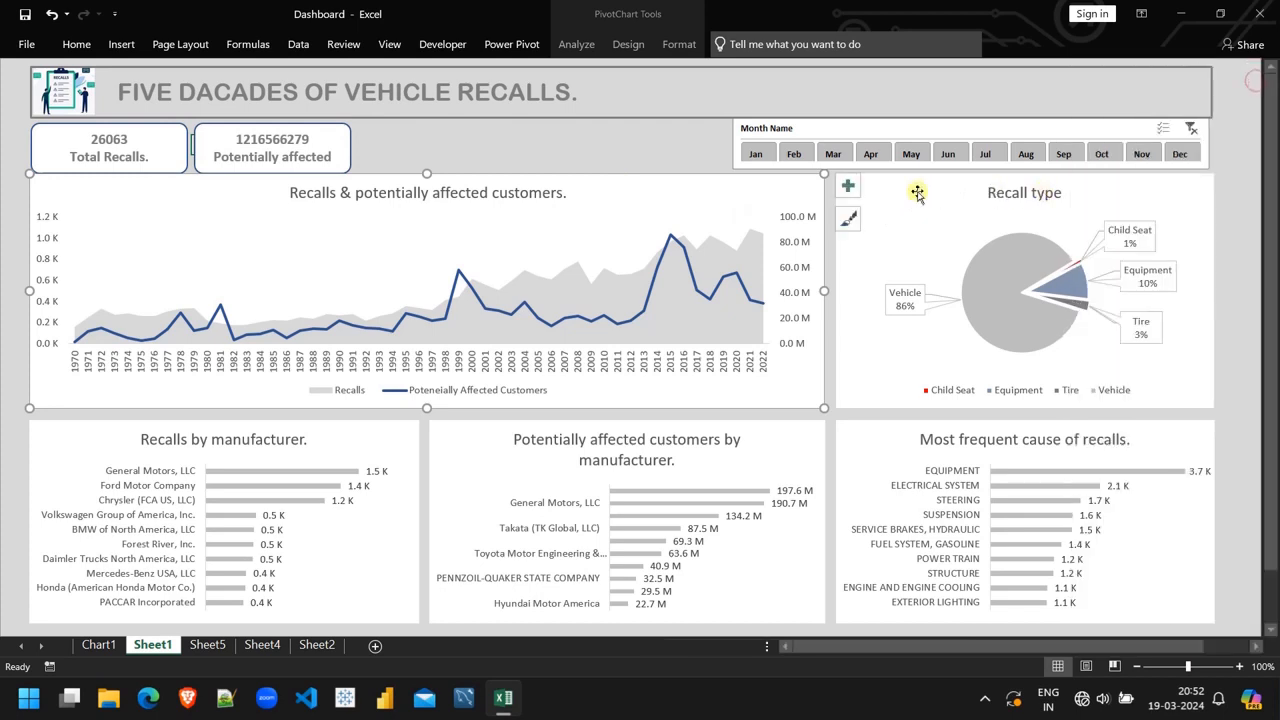
{"action": "left_click", "coordinate": [857, 432], "text": "ctrl"}
{"action": "left_click", "coordinate": [457, 459], "text": "ctrl"}
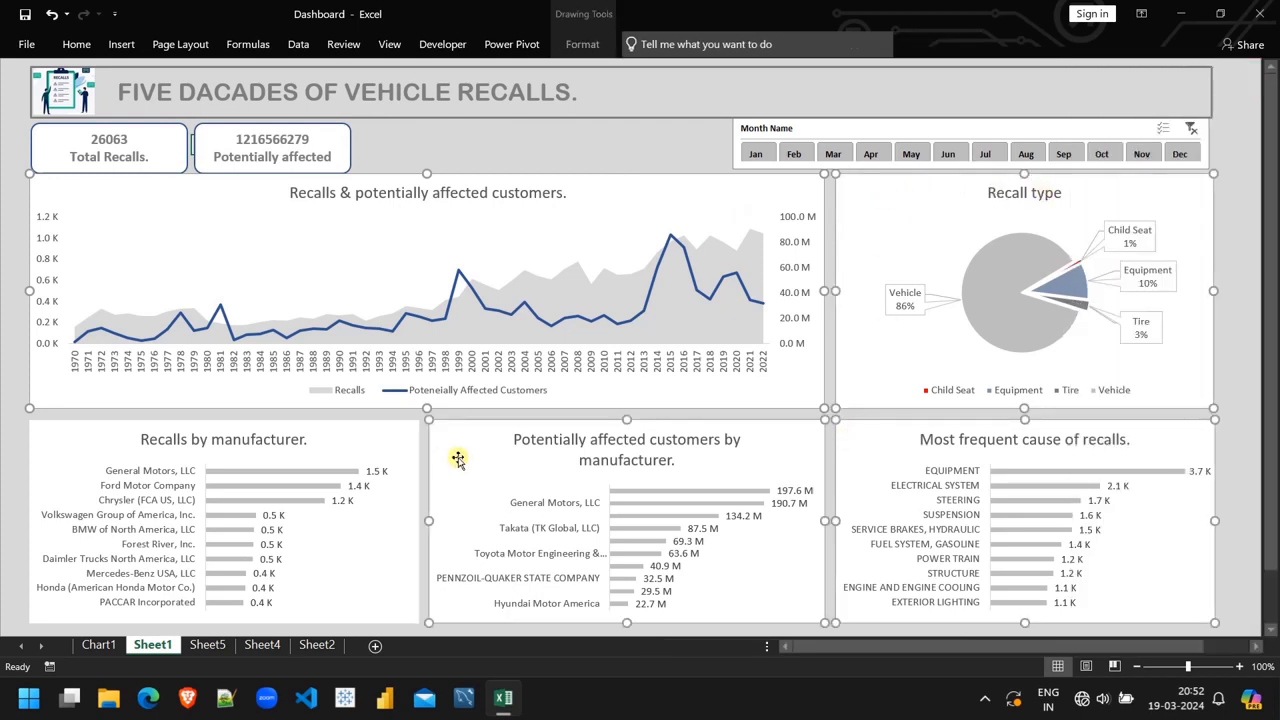
{"action": "left_click", "coordinate": [403, 435], "text": "ctrl"}
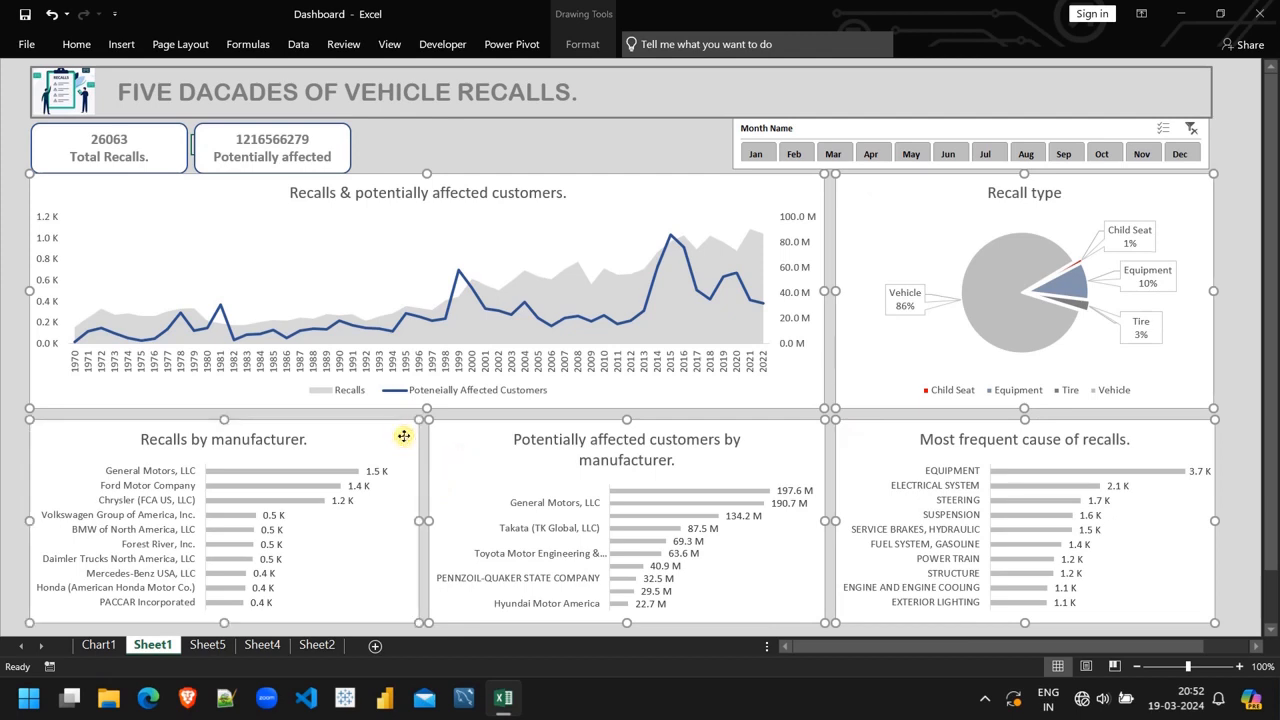
{"action": "key", "text": "Down"}
{"action": "key", "text": "Down"}
{"action": "key", "text": "Down"}
{"action": "key", "text": "Down"}
{"action": "key", "text": "Down"}
{"action": "key", "text": "Down"}
{"action": "key", "text": "Down"}
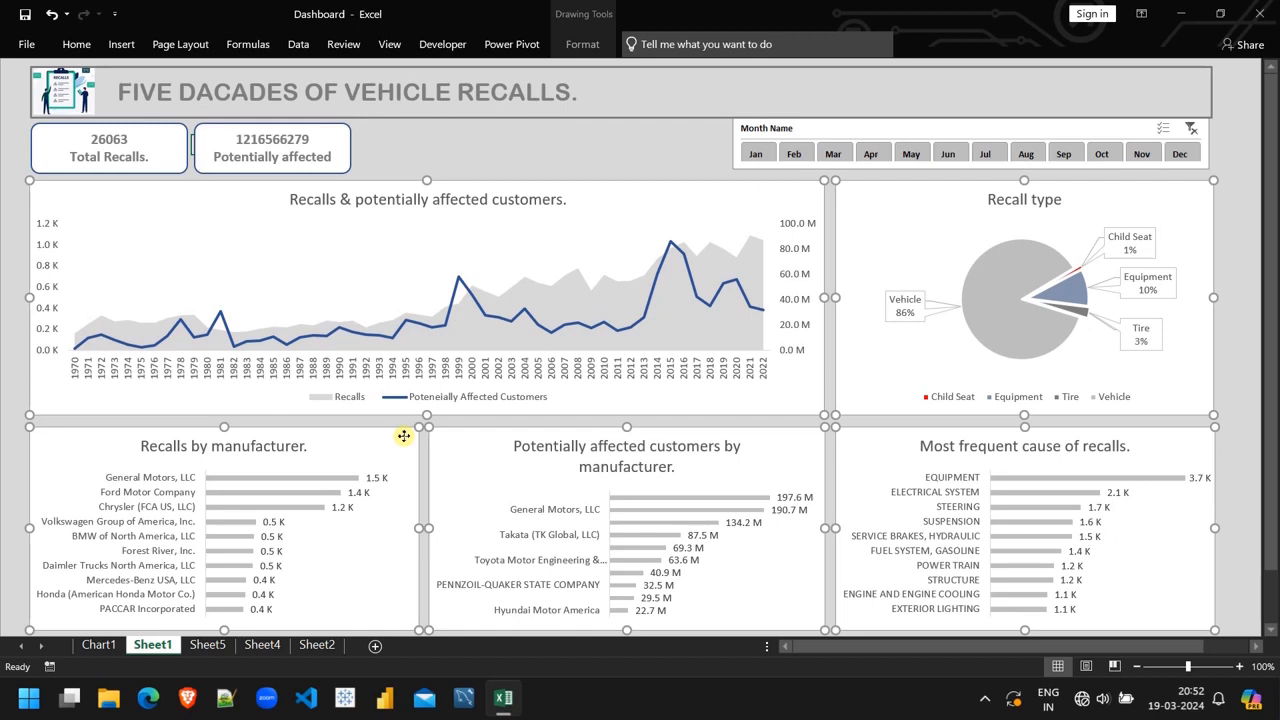
{"action": "left_click", "coordinate": [398, 160]}
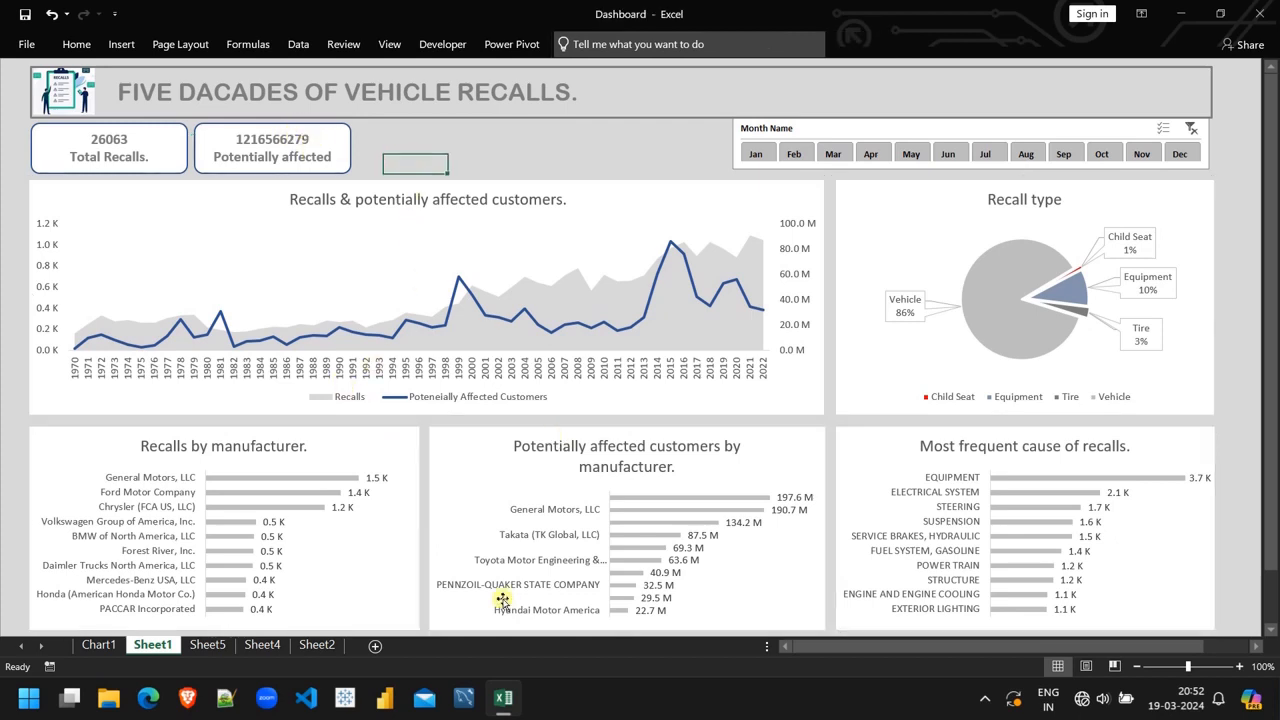
Apply the custom number format 0.0,, \M to cell O23 on Sheet4, under the potentially affected customers value
{"action": "left_click", "coordinate": [258, 646]}
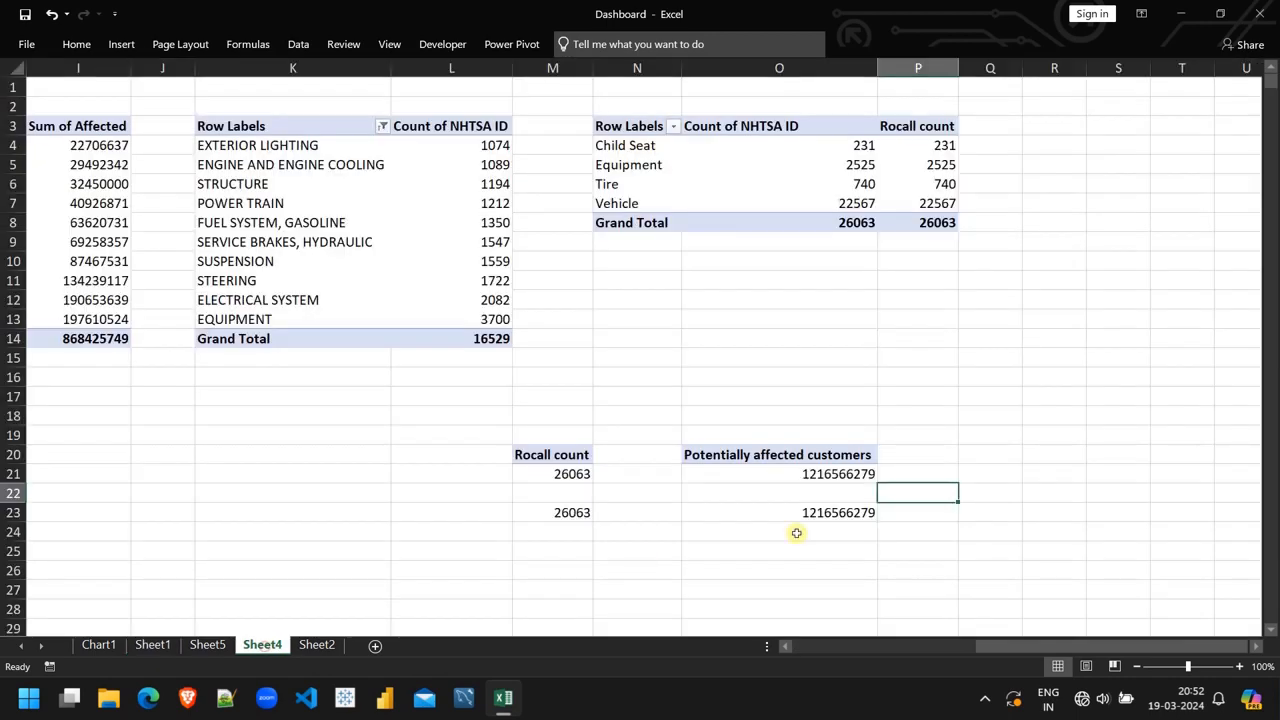
{"action": "left_click", "coordinate": [857, 514]}
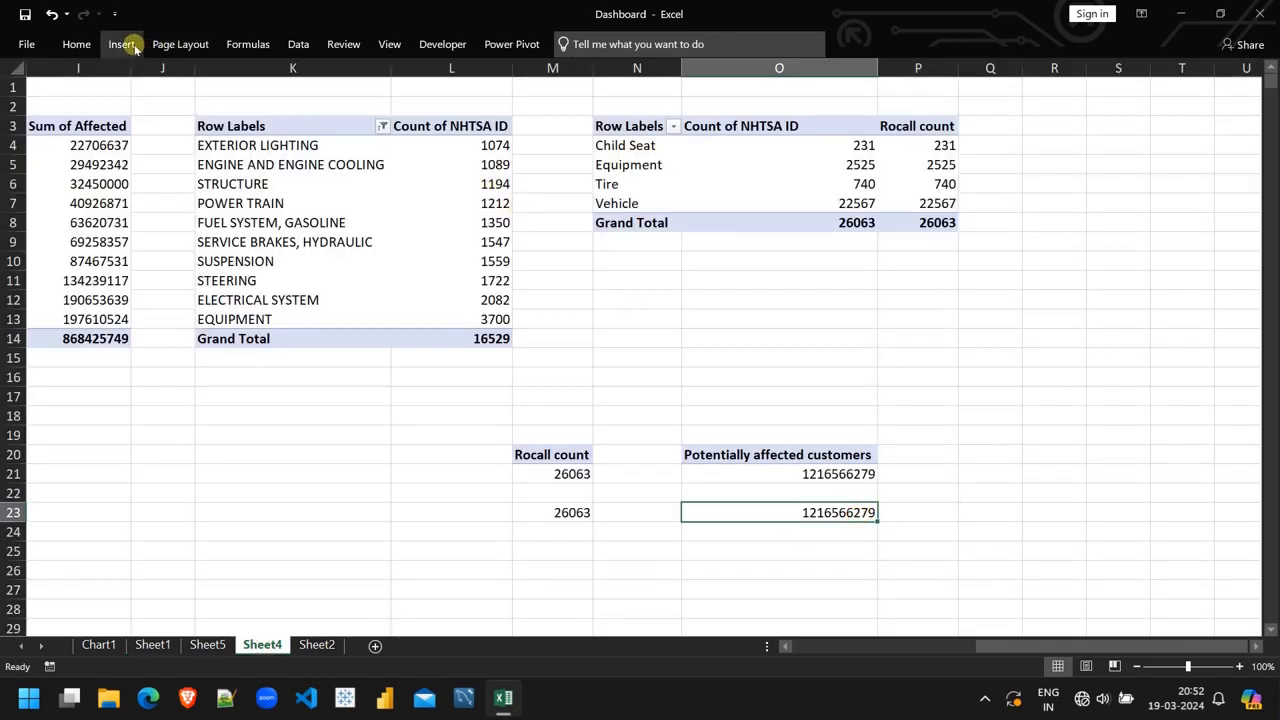
{"action": "left_click", "coordinate": [70, 44]}
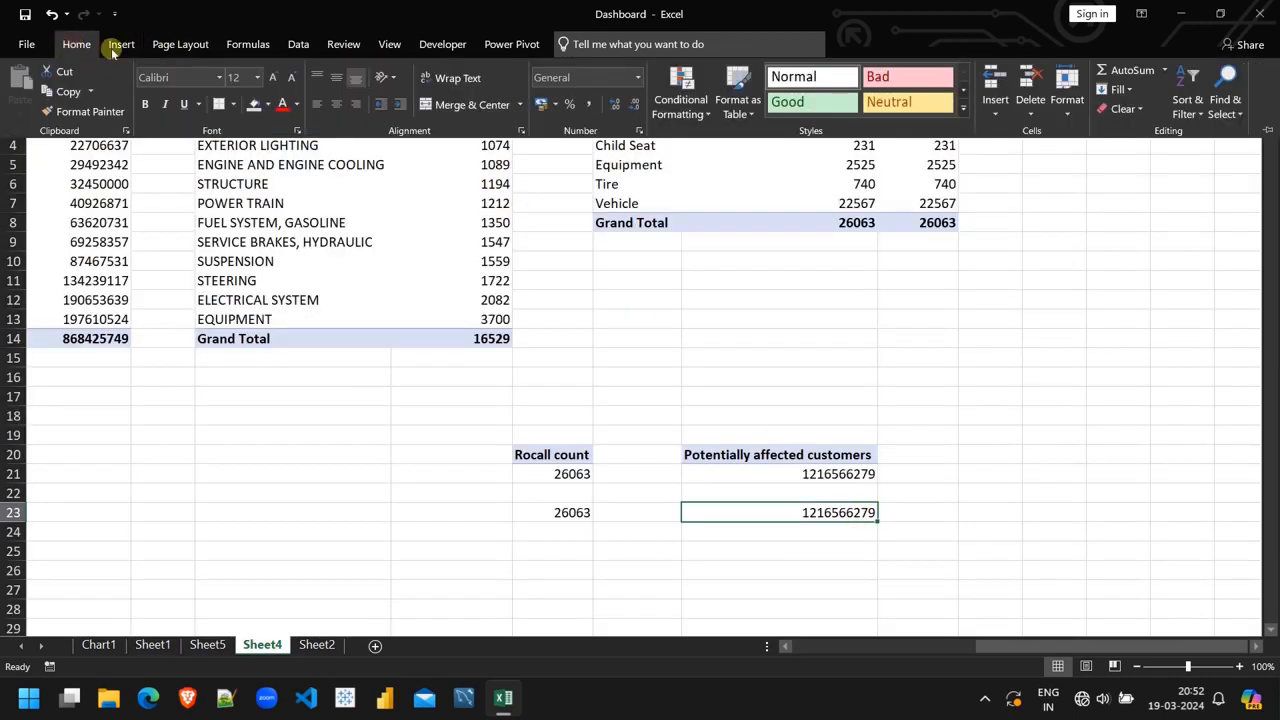
{"action": "left_click", "coordinate": [637, 78]}
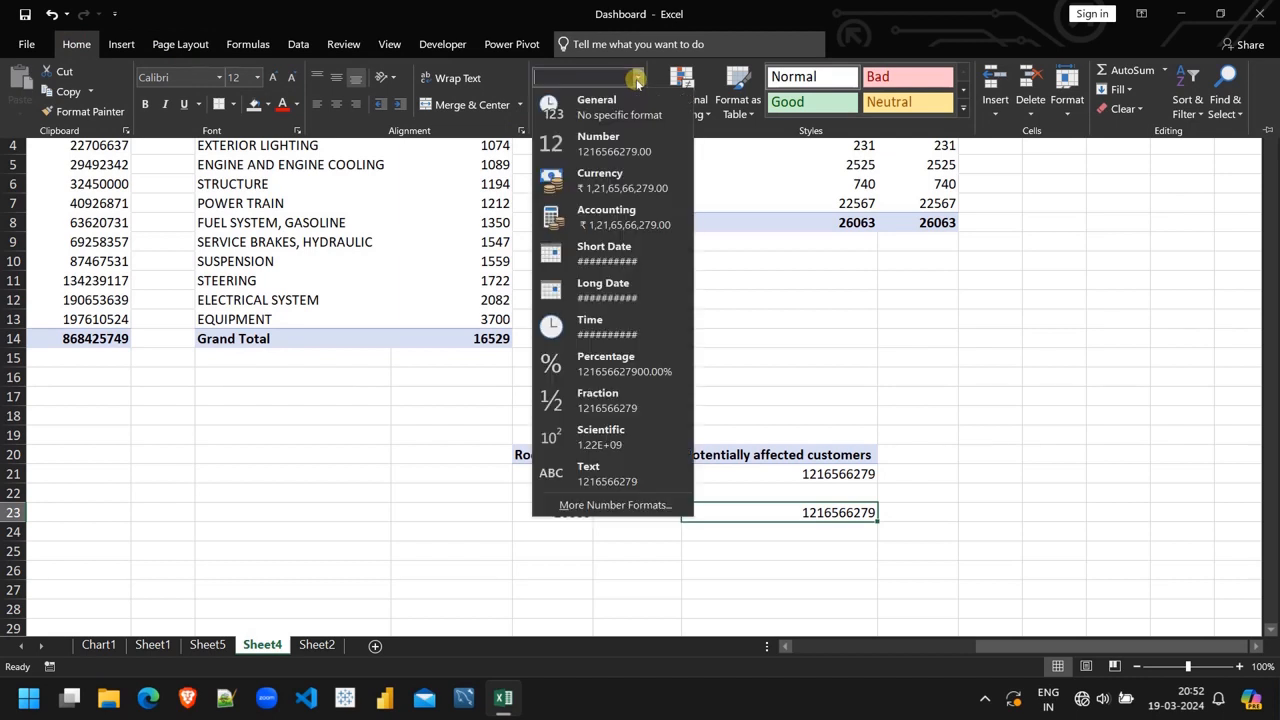
{"action": "left_click", "coordinate": [604, 506]}
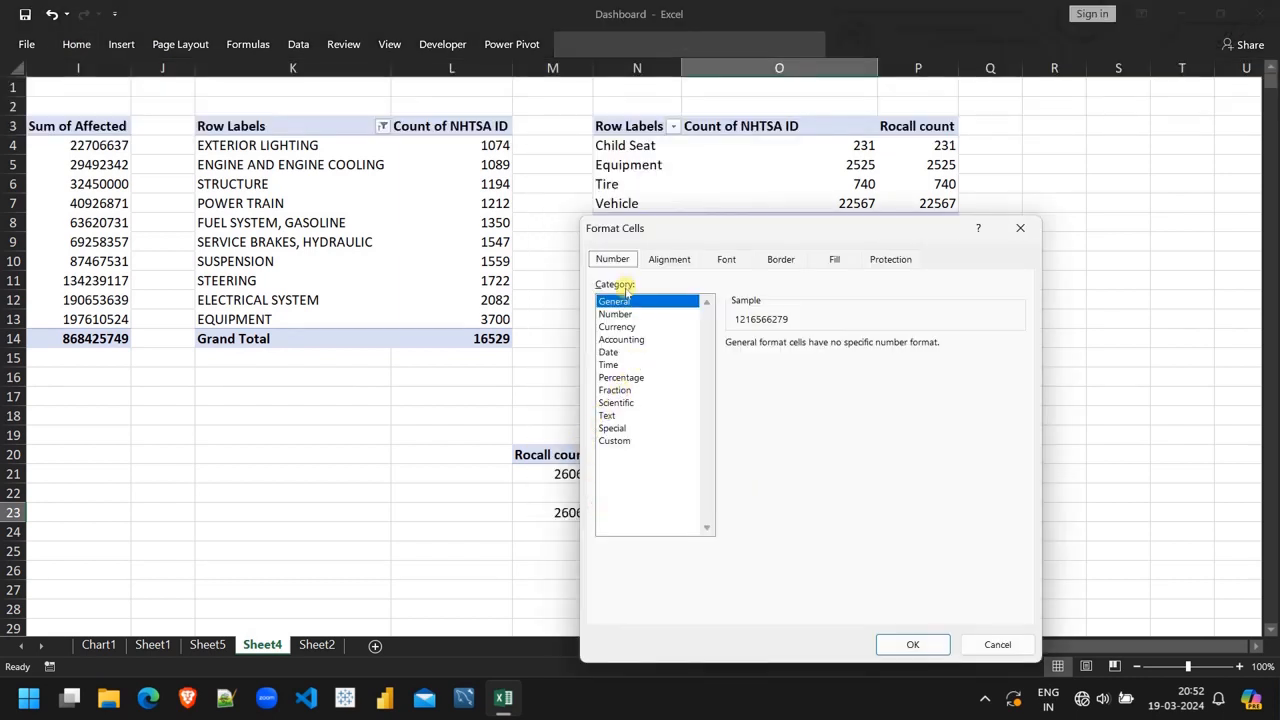
{"action": "left_click", "coordinate": [620, 441]}
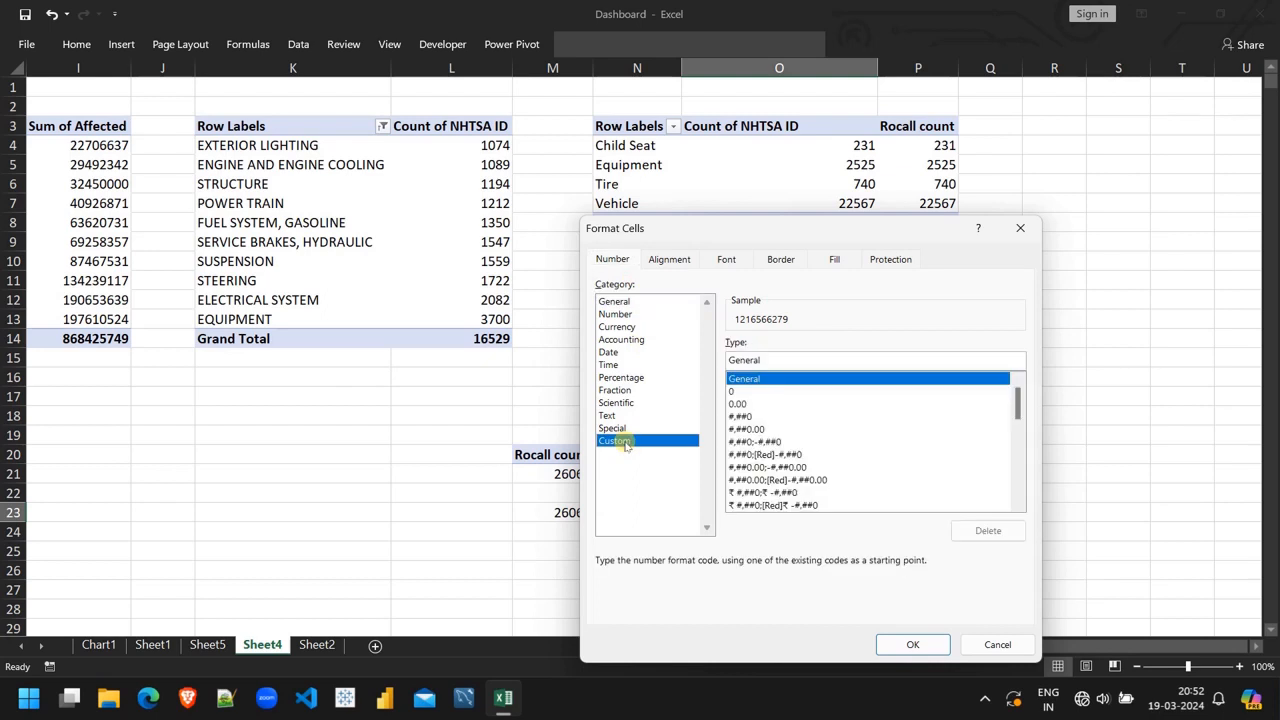
{"action": "left_click", "coordinate": [850, 362]}
{"action": "key", "text": "BackSpace"}
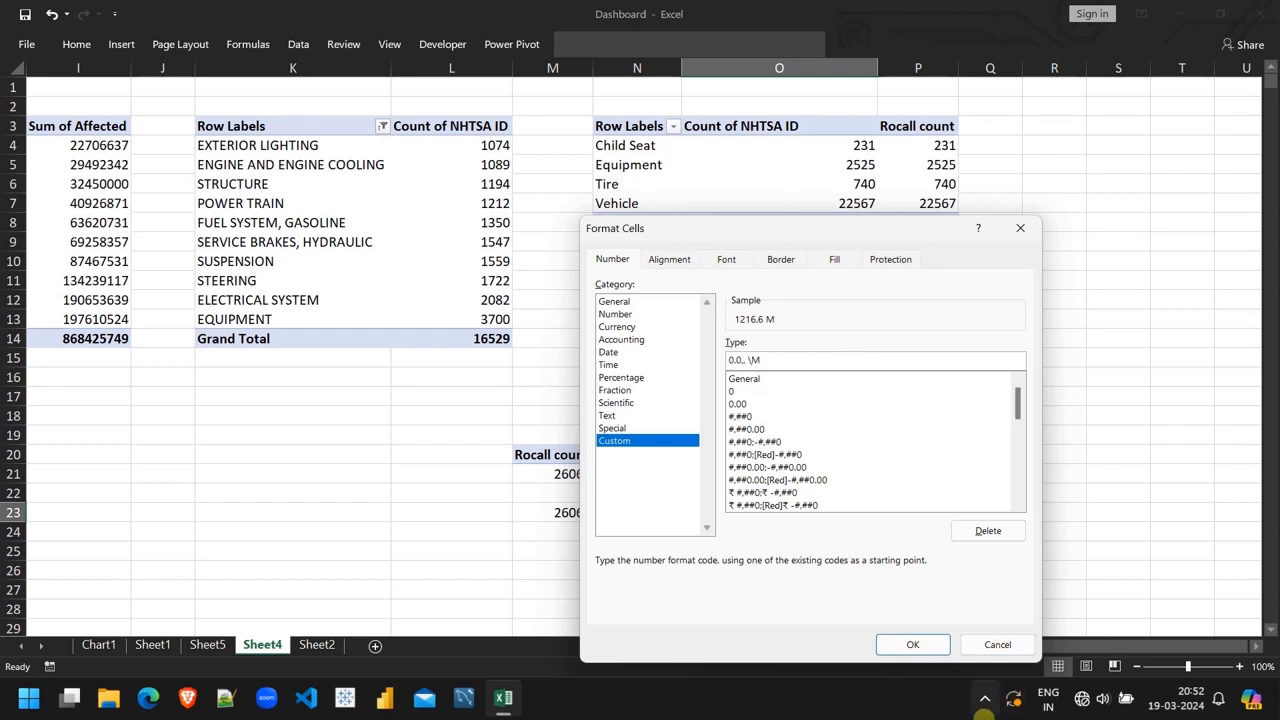
{"action": "left_click", "coordinate": [912, 644]}
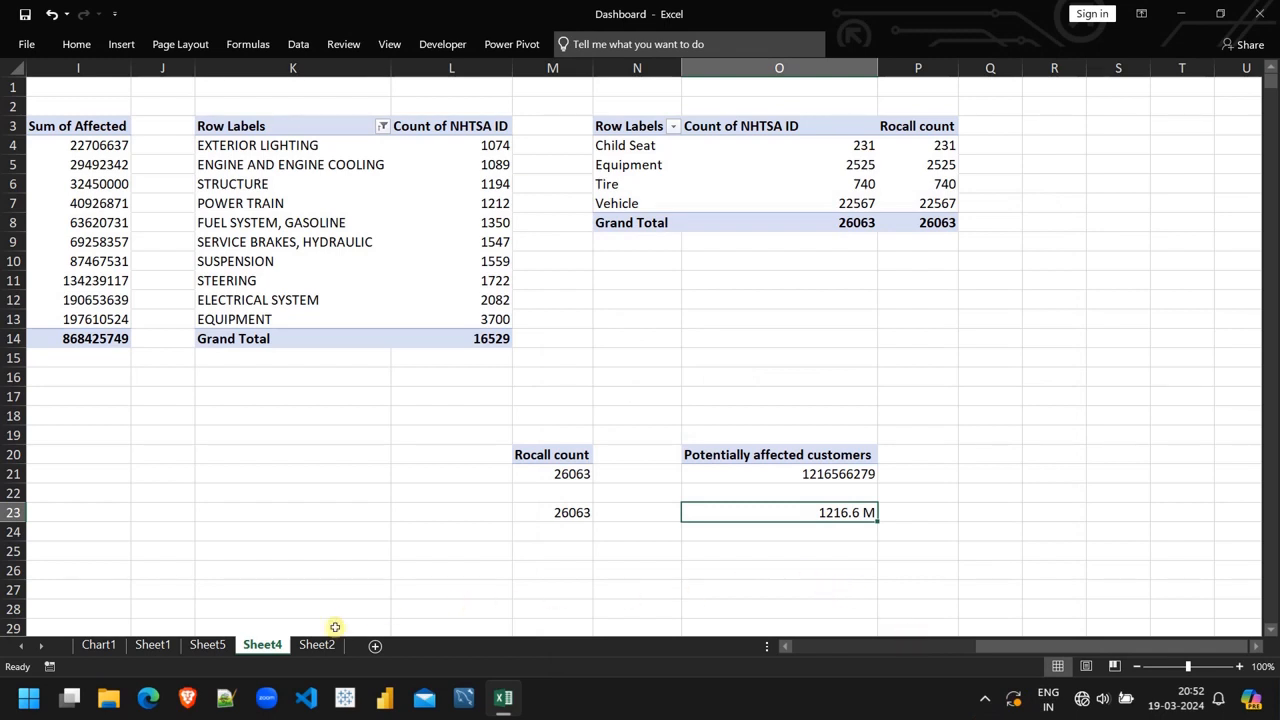
Apply the custom number format 0.0, \K to the recall count in cell M23 of Sheet4
{"action": "left_click", "coordinate": [565, 512]}
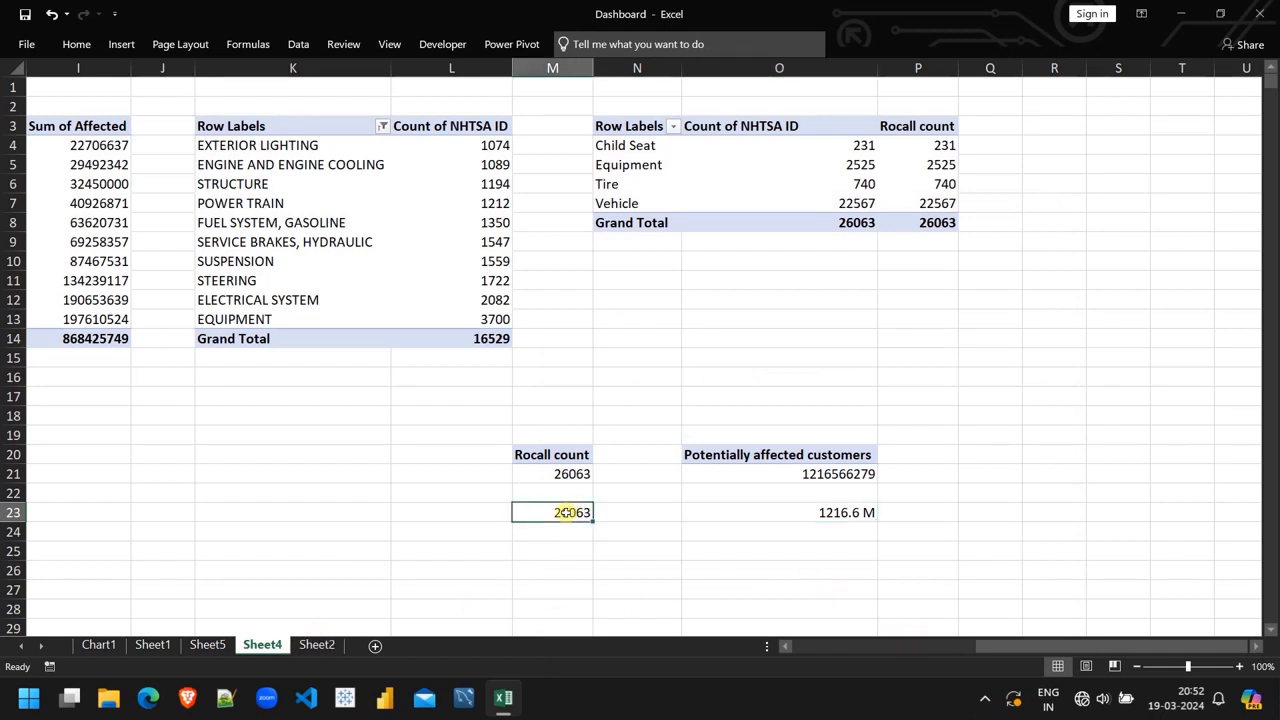
{"action": "left_click", "coordinate": [77, 45]}
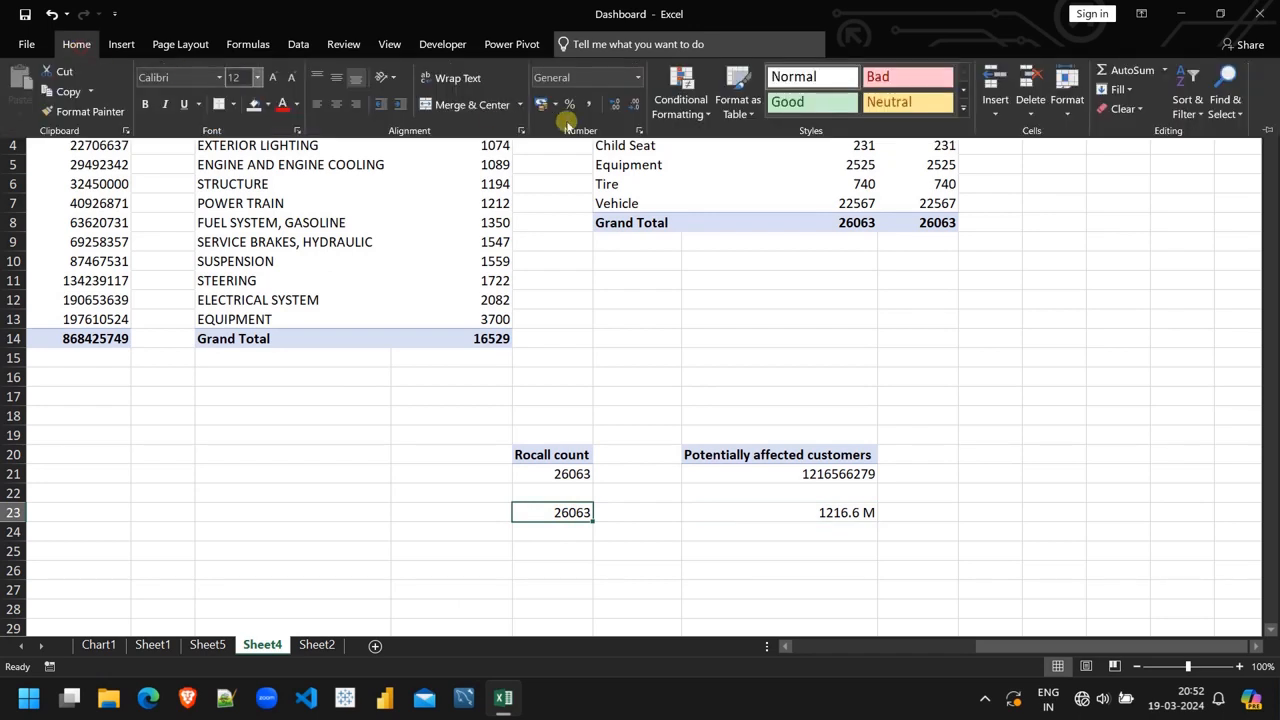
{"action": "left_click", "coordinate": [637, 79]}
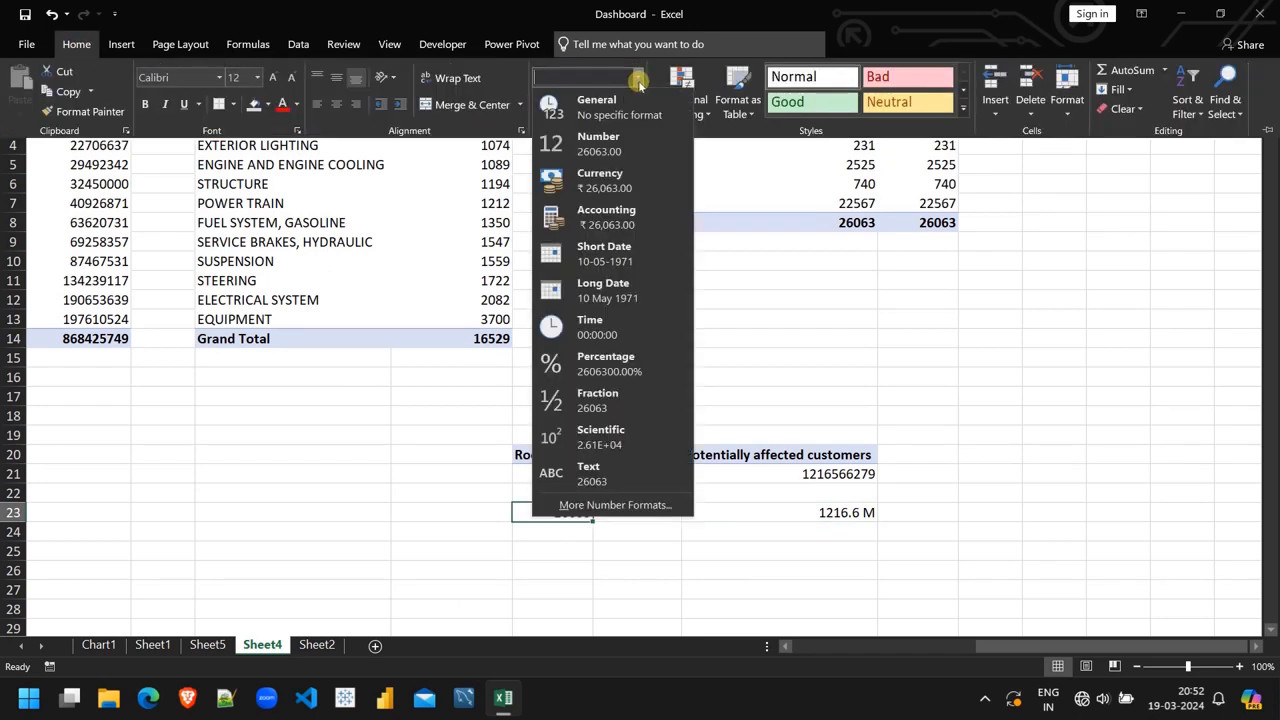
{"action": "left_click", "coordinate": [603, 506]}
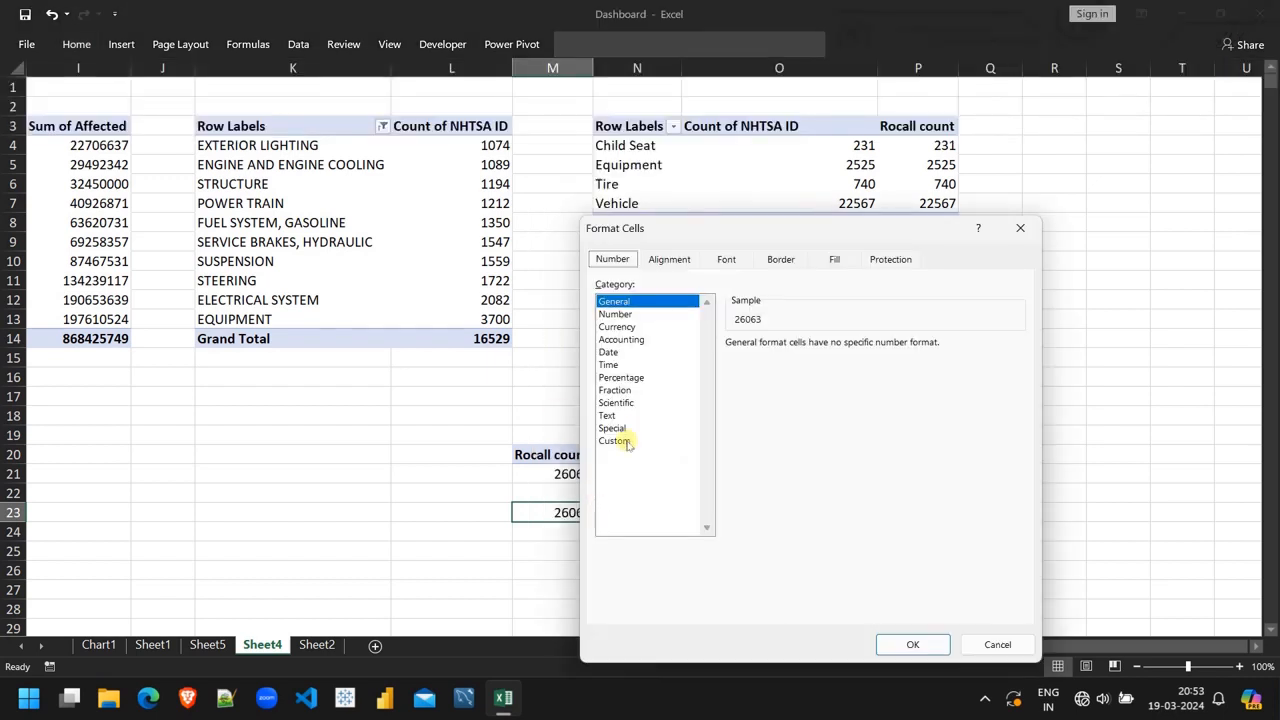
{"action": "left_click", "coordinate": [627, 443]}
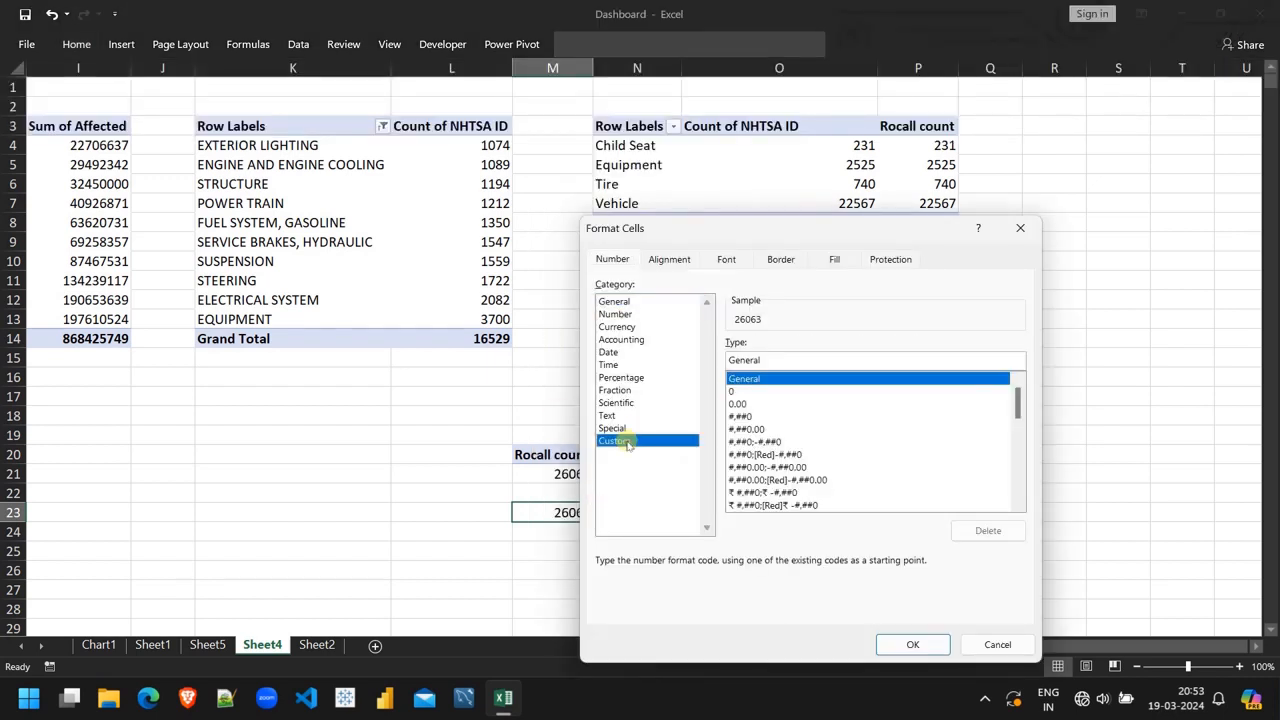
{"action": "left_click", "coordinate": [812, 361]}
{"action": "key", "text": "BackSpace"}
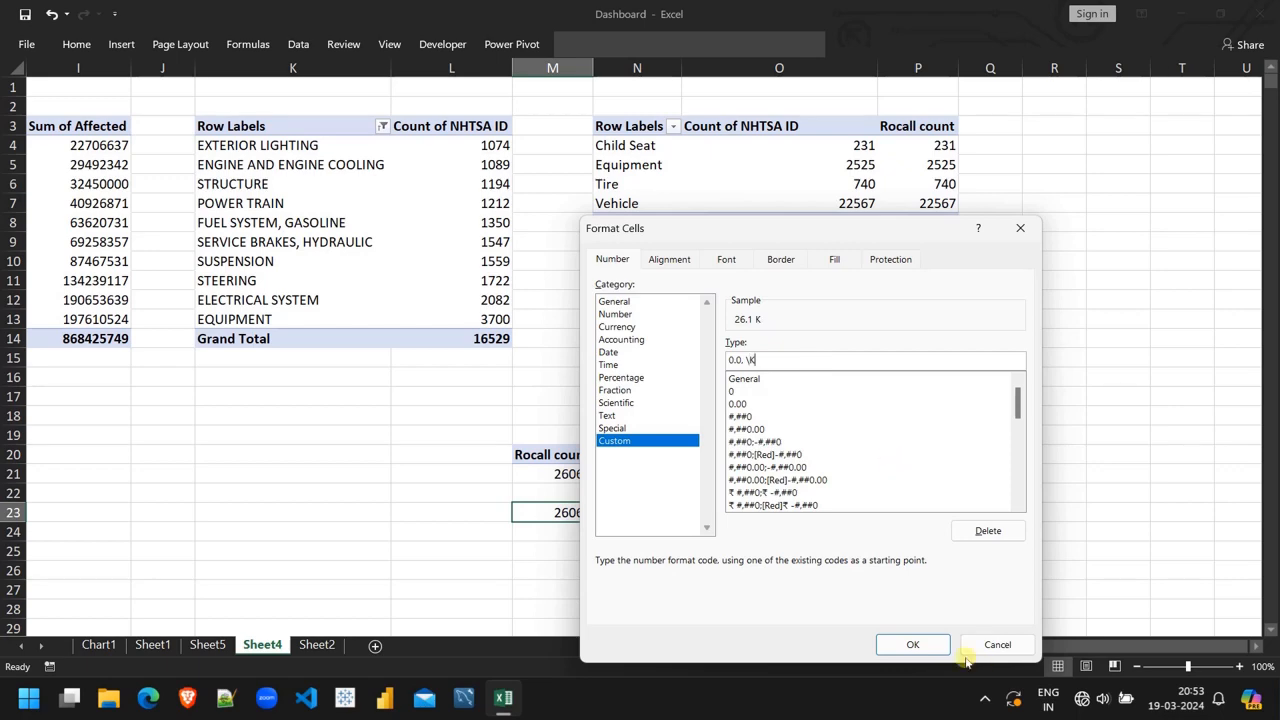
{"action": "left_click", "coordinate": [910, 644]}
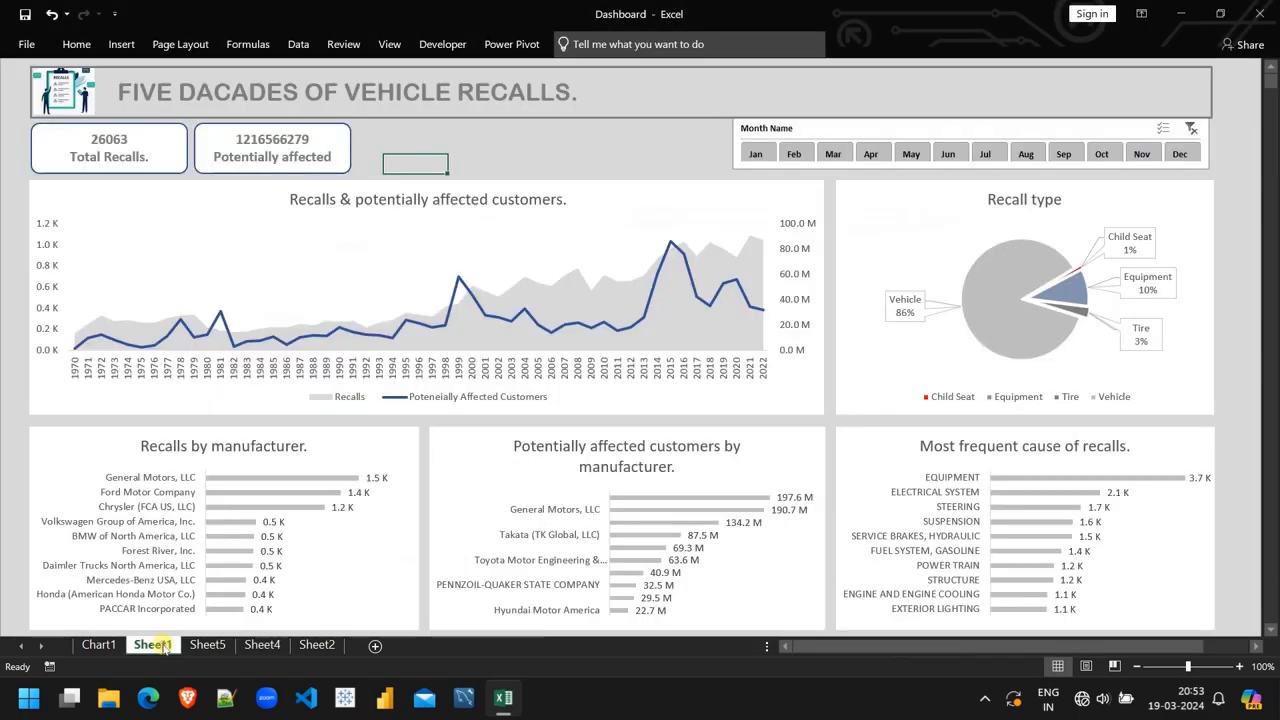
On Sheet1, make the Month Name slicer slightly taller and shift it down a little between the title banner and the charts
{"action": "left_click", "coordinate": [158, 646]}
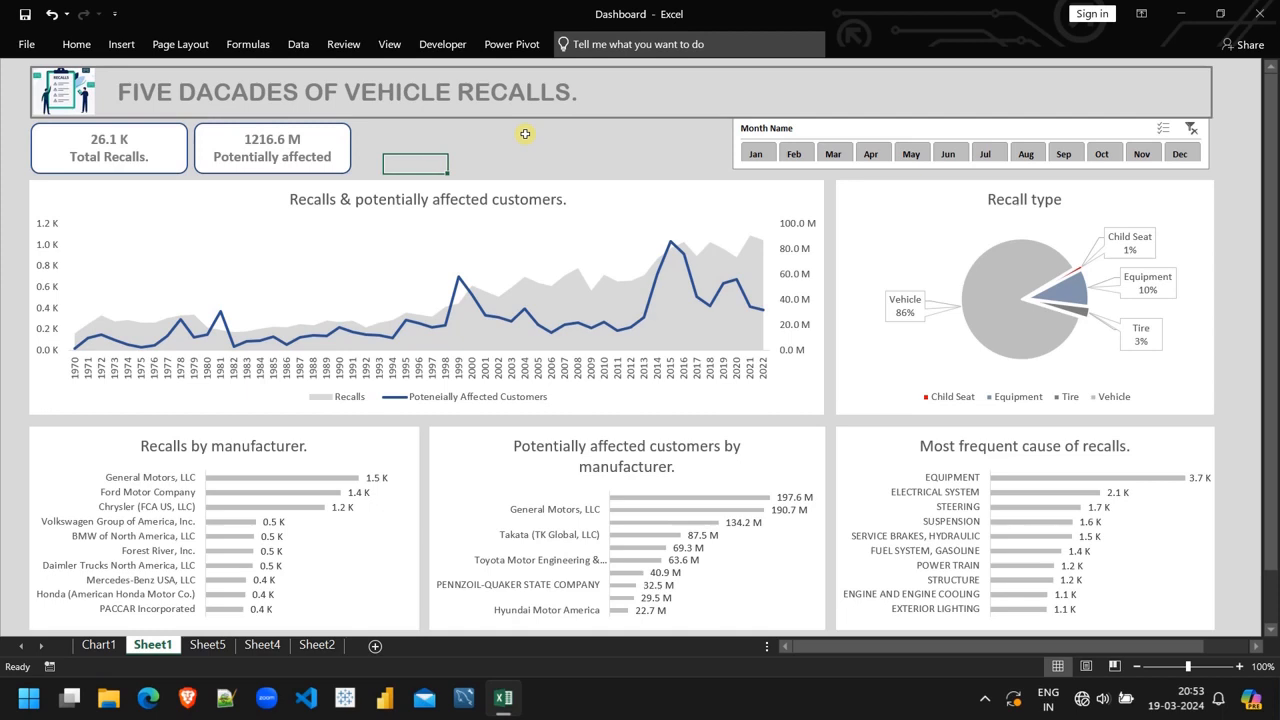
{"action": "left_click", "coordinate": [900, 131]}
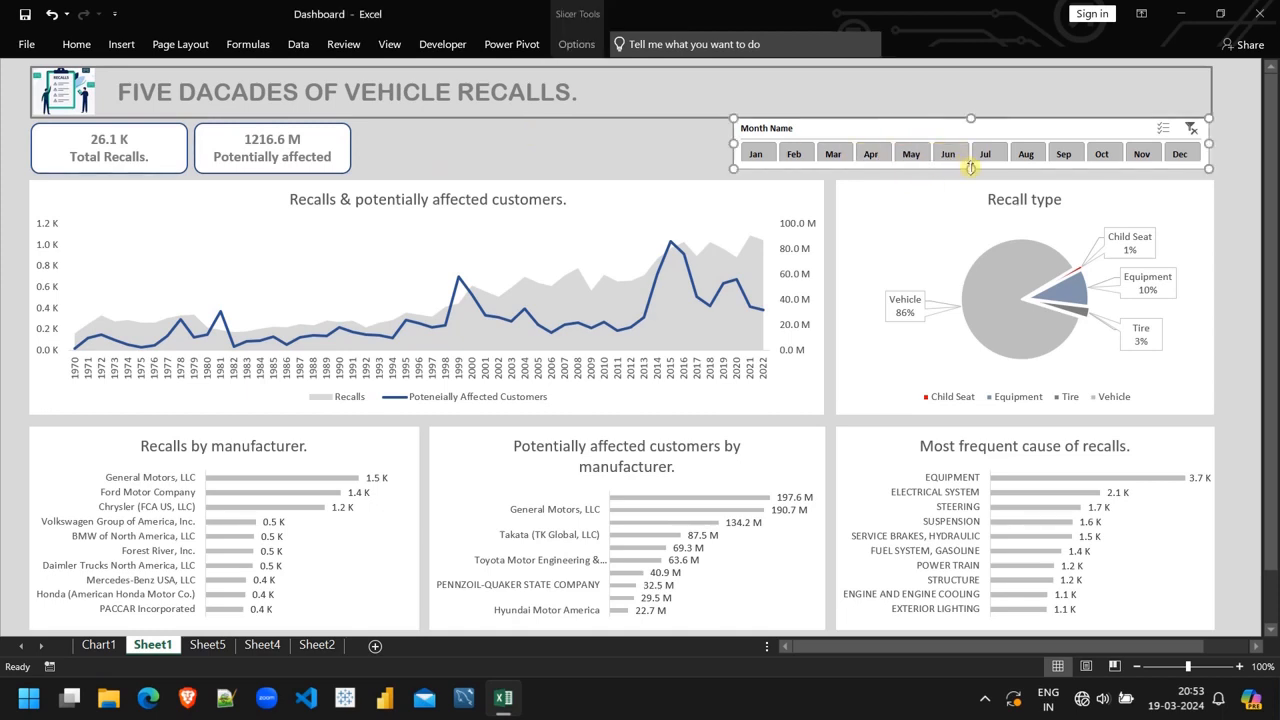
{"action": "left_click_drag", "start_coordinate": [970, 168], "coordinate": [971, 174]}
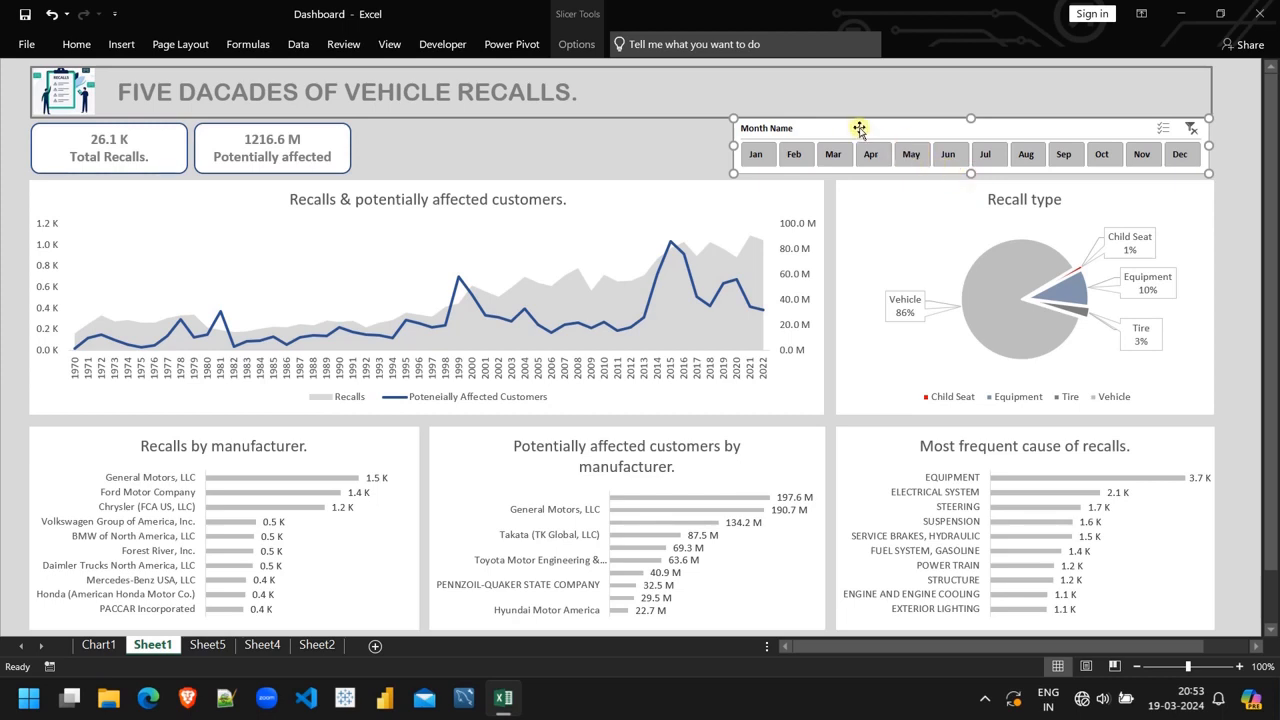
{"action": "left_click_drag", "start_coordinate": [859, 128], "coordinate": [859, 130]}
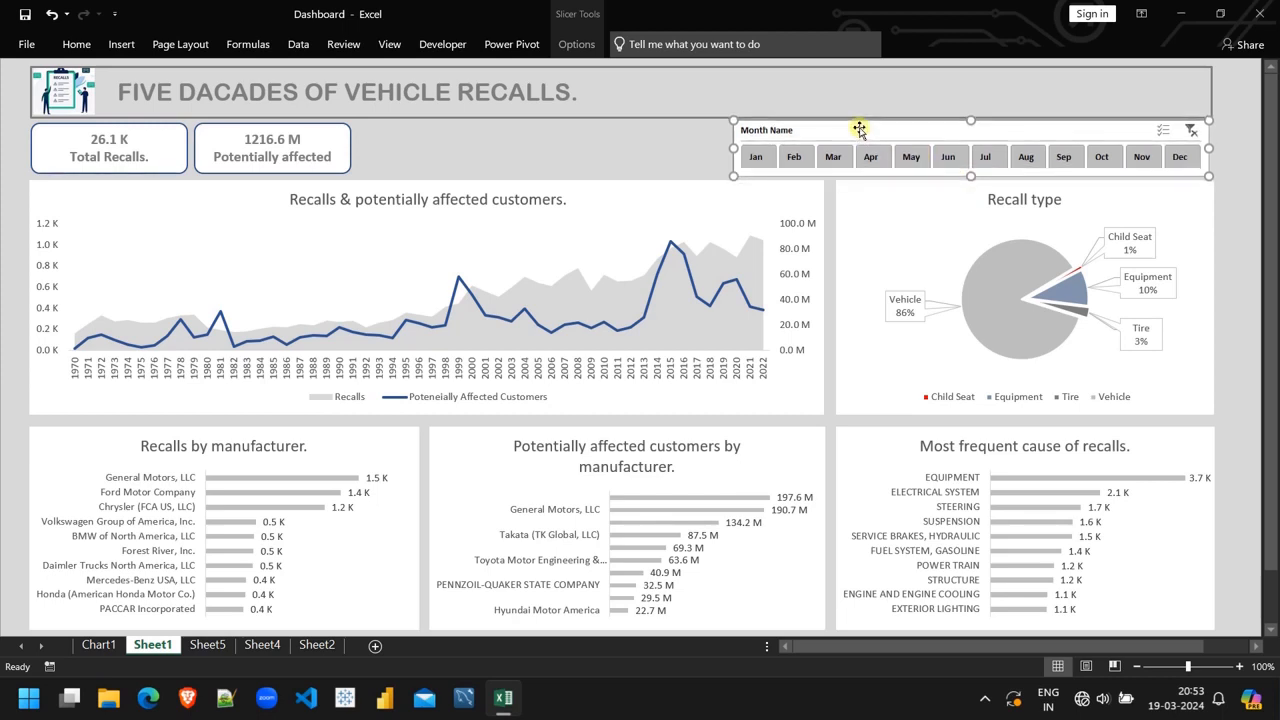
{"action": "left_click", "coordinate": [660, 133]}
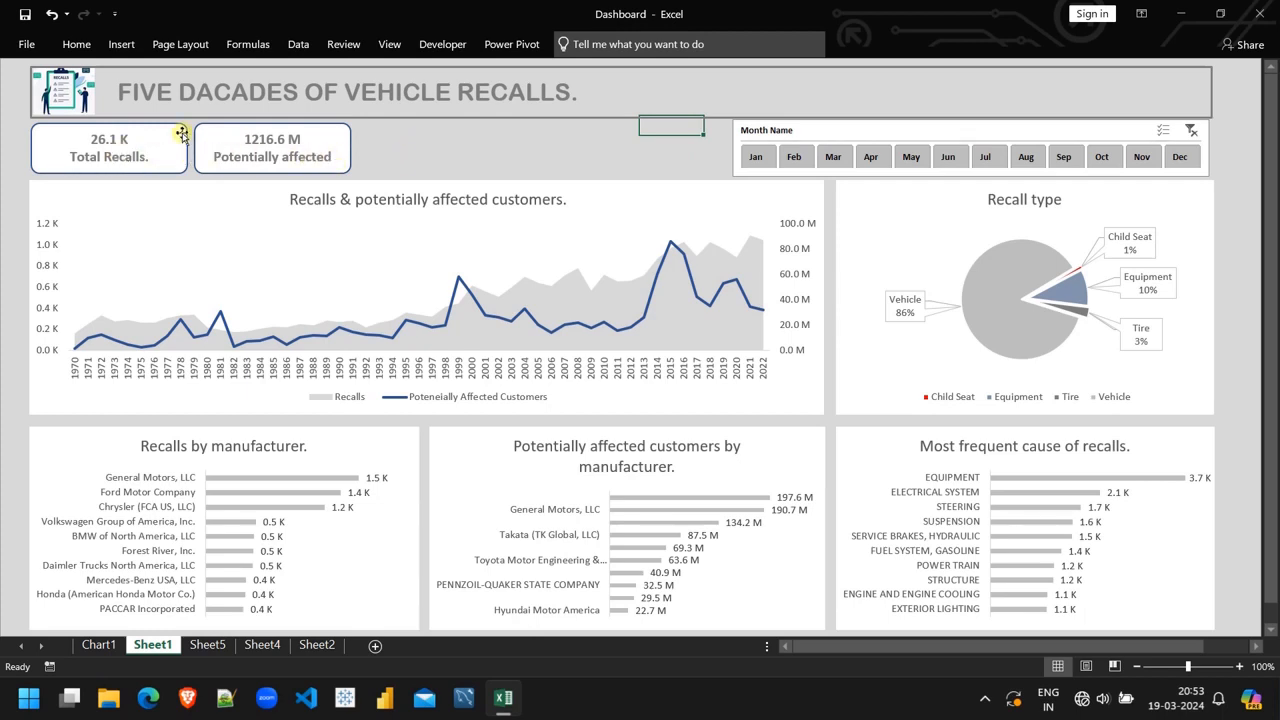
Test the Month Name slicer by filtering the dashboard to Jan, Jun, Sep and Dec in turn, and clear the filter
{"action": "left_click", "coordinate": [756, 158]}
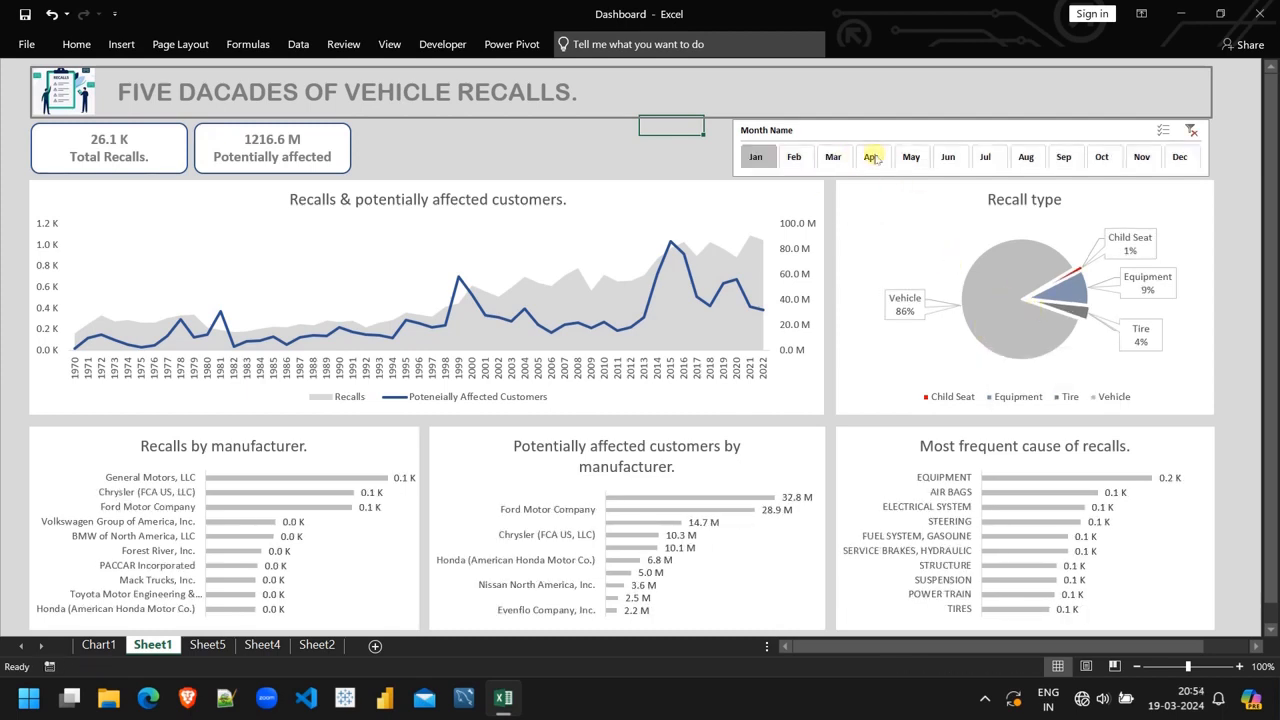
{"action": "left_click", "coordinate": [946, 160]}
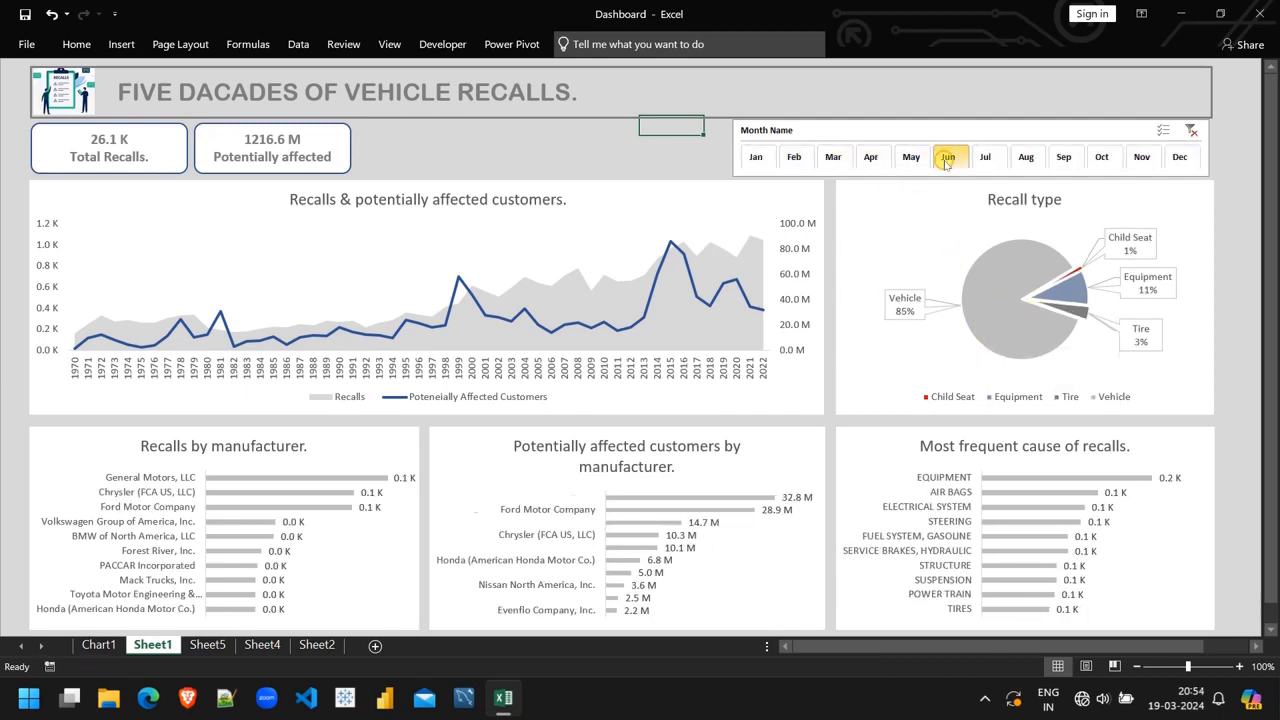
{"action": "left_click", "coordinate": [1064, 162]}
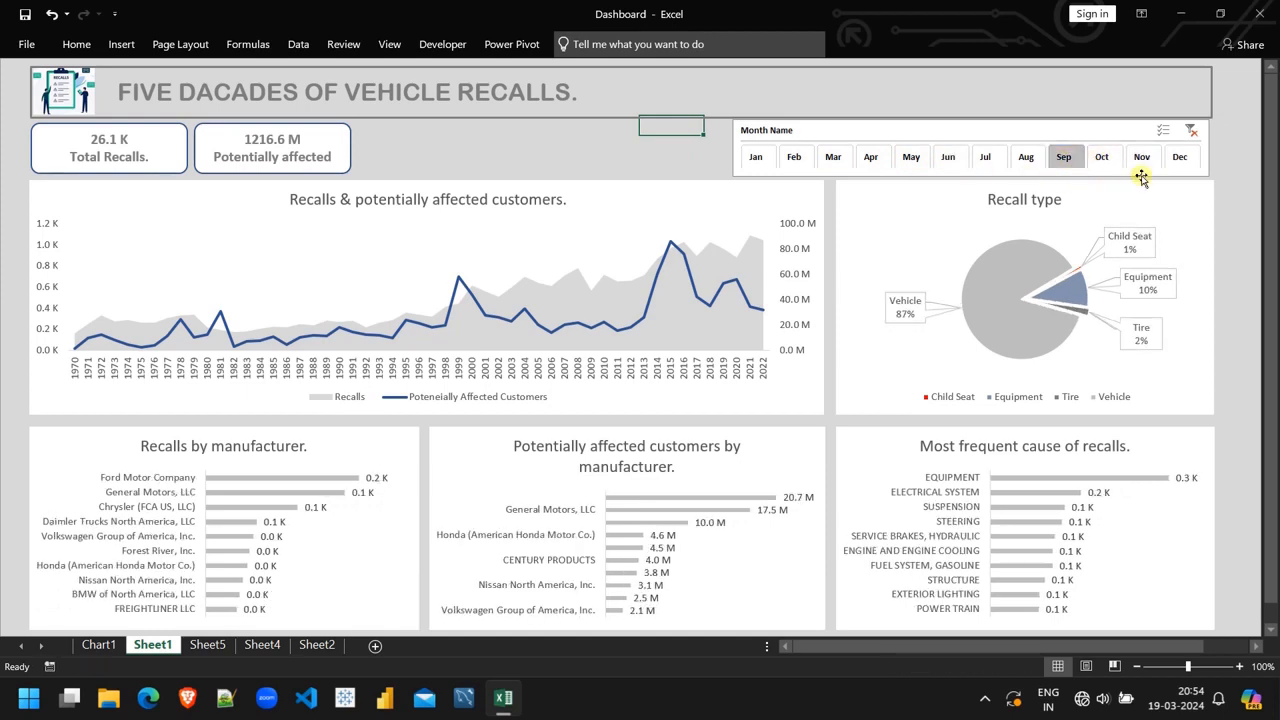
{"action": "left_click", "coordinate": [1180, 160]}
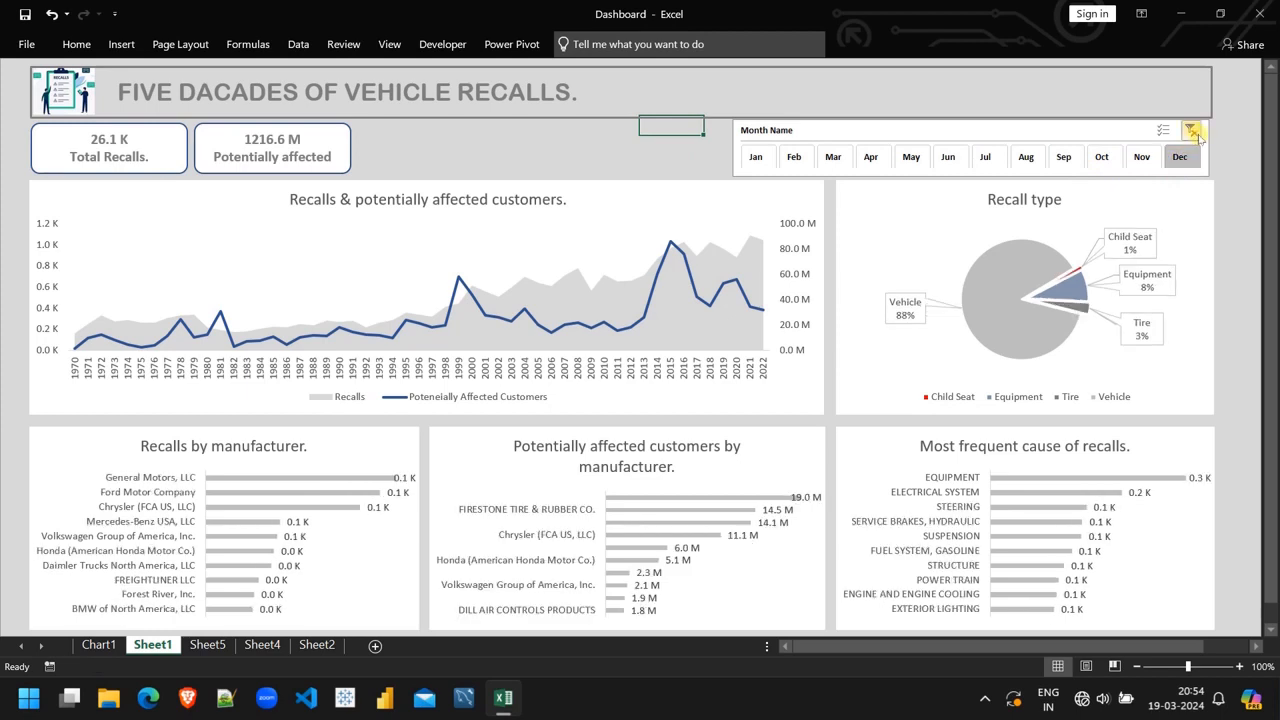
{"action": "left_click", "coordinate": [1192, 132]}
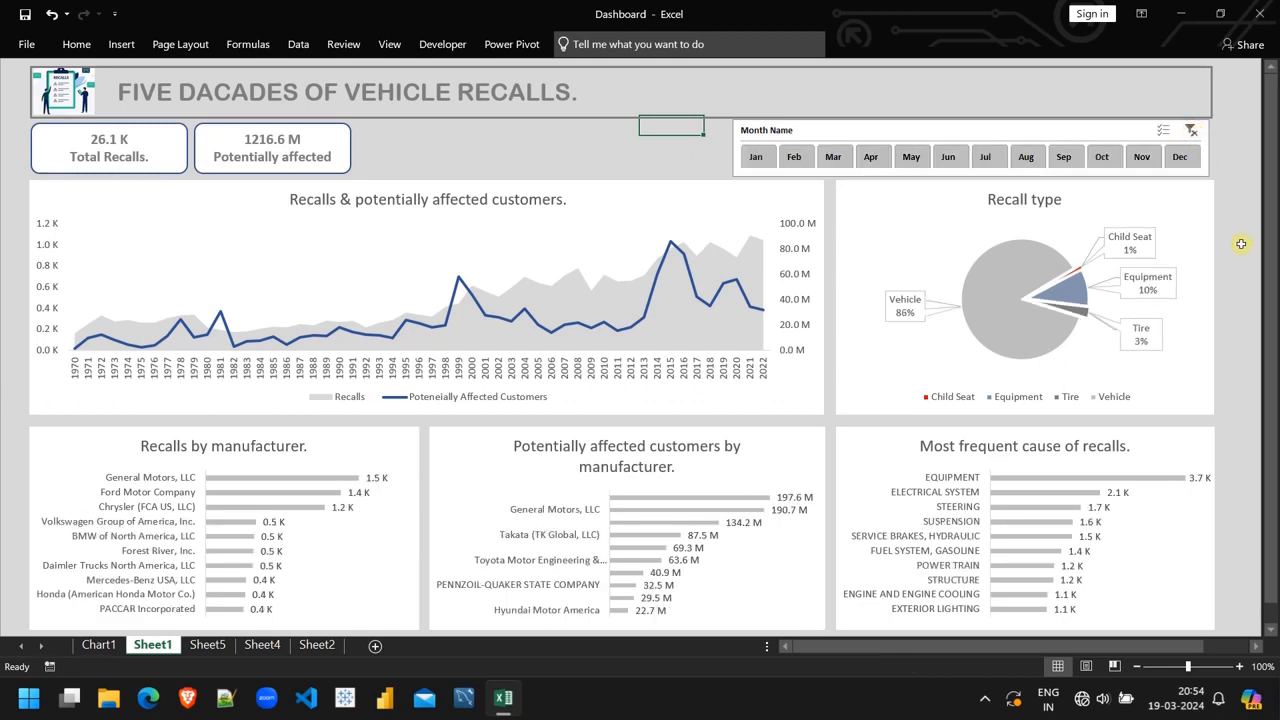
Shift the Month Name slicer slightly to the right so its right edge aligns with the Recall type chart below
{"action": "left_click", "coordinate": [1032, 128]}
{"action": "left_click_drag", "start_coordinate": [1032, 128], "coordinate": [1037, 128]}
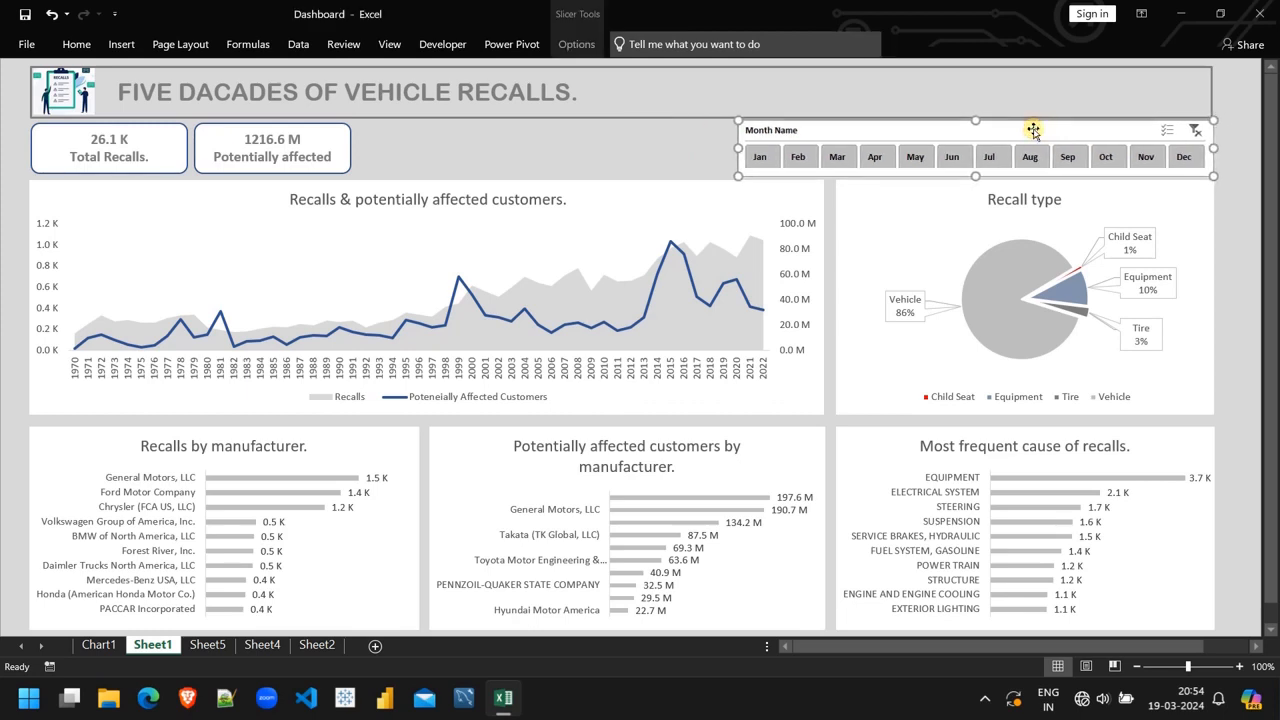
{"action": "left_click", "coordinate": [643, 140]}
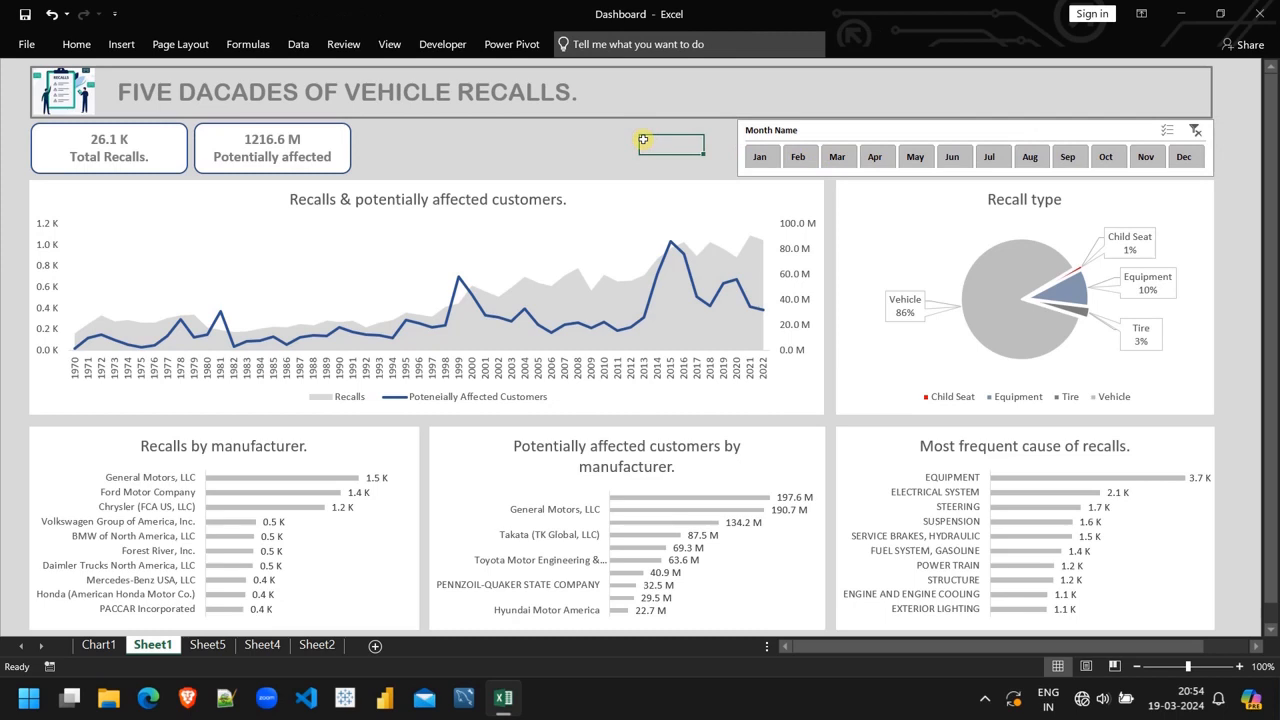